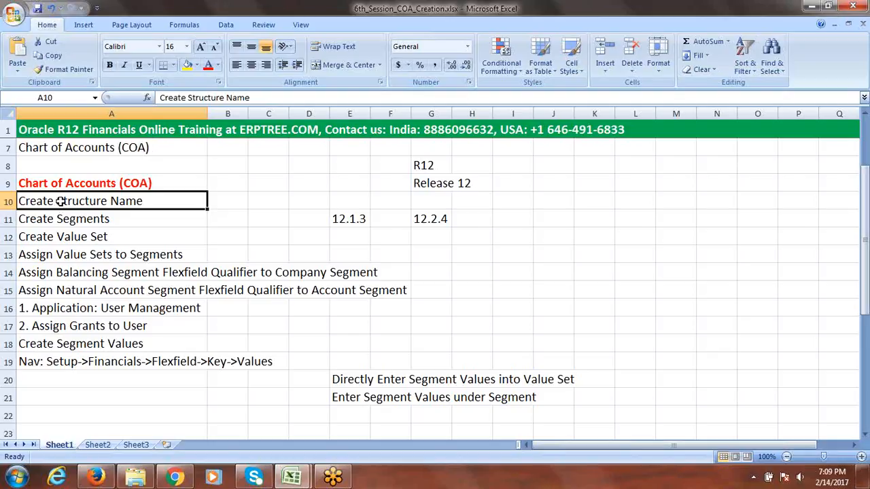
Reword cell A10 from 'Create Structure Name' to 'Create Chart of accounts Structure'
double_click(59, 204)
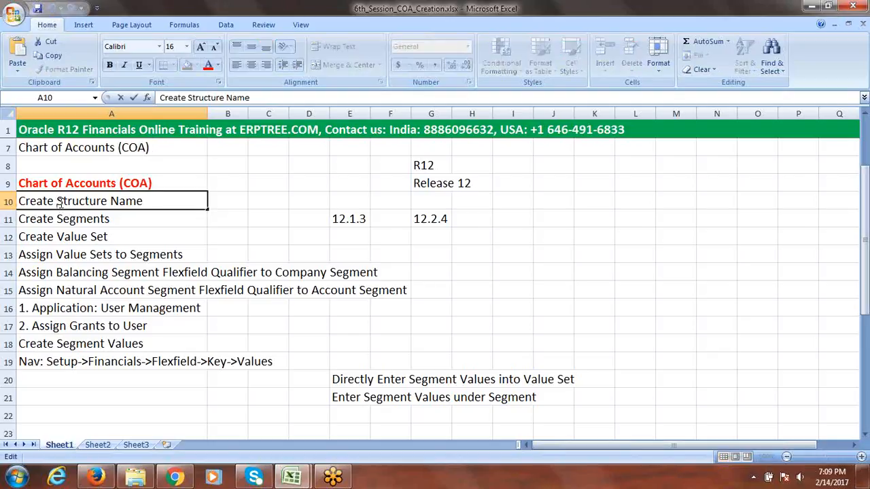
text(c)
key(BackSpace)
text(Chart)
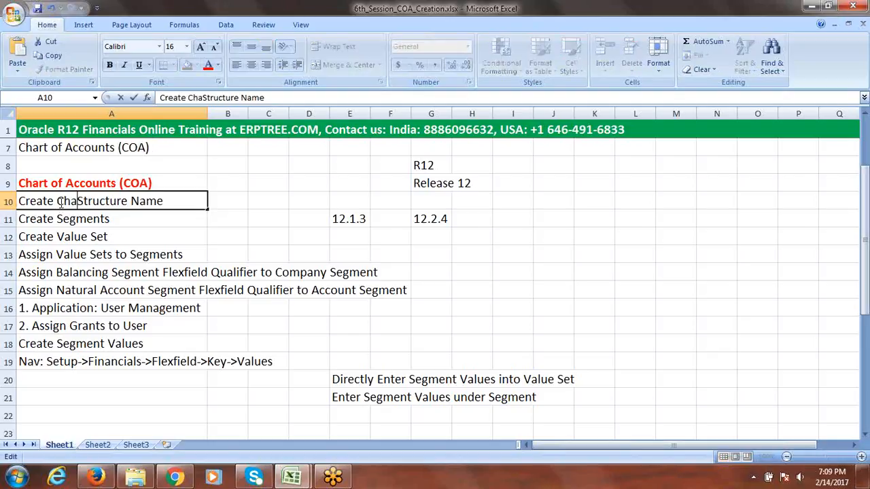
text( of accounts)
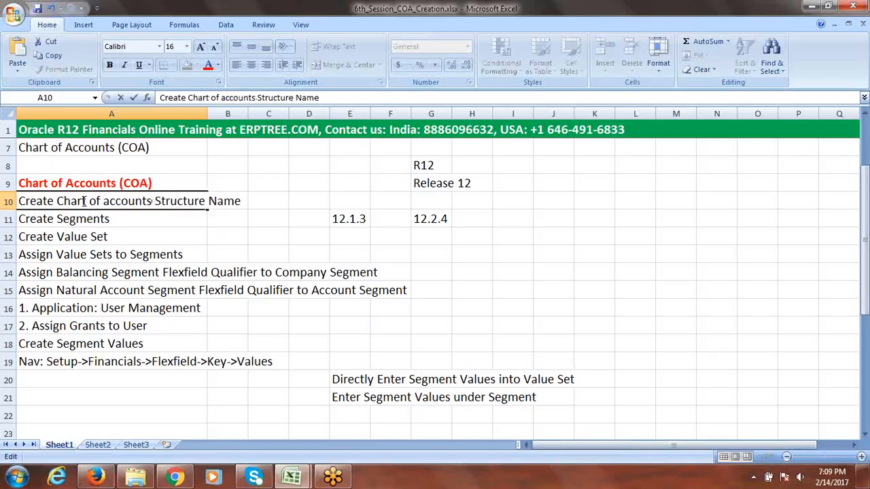
click(329, 99)
key(BackSpace)
key(BackSpace)
key(BackSpace)
key(BackSpace)
key(BackSpace)
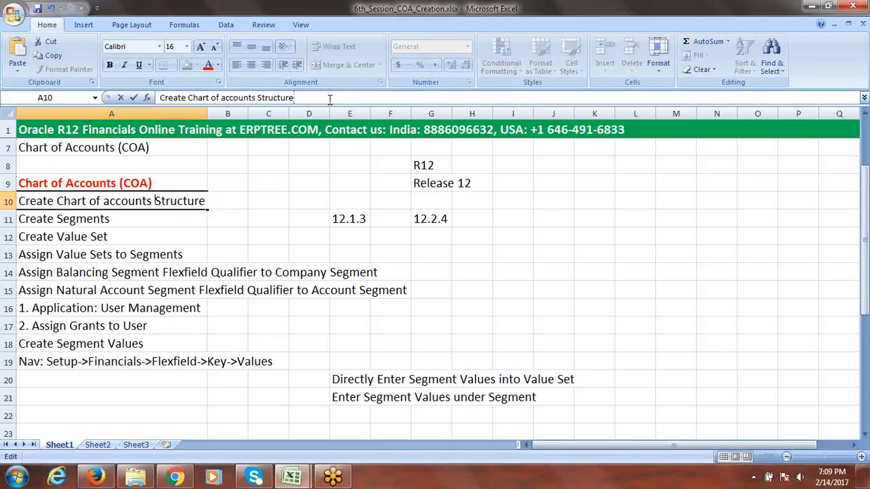
click(105, 223)
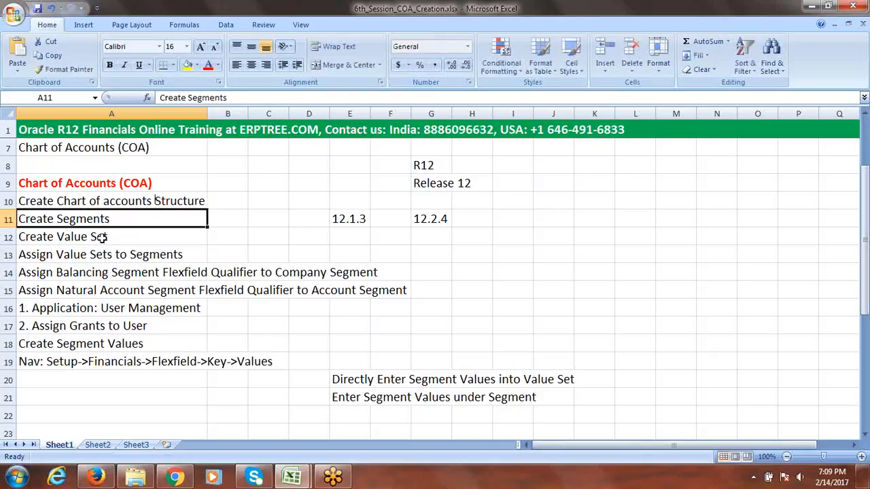
click(102, 237)
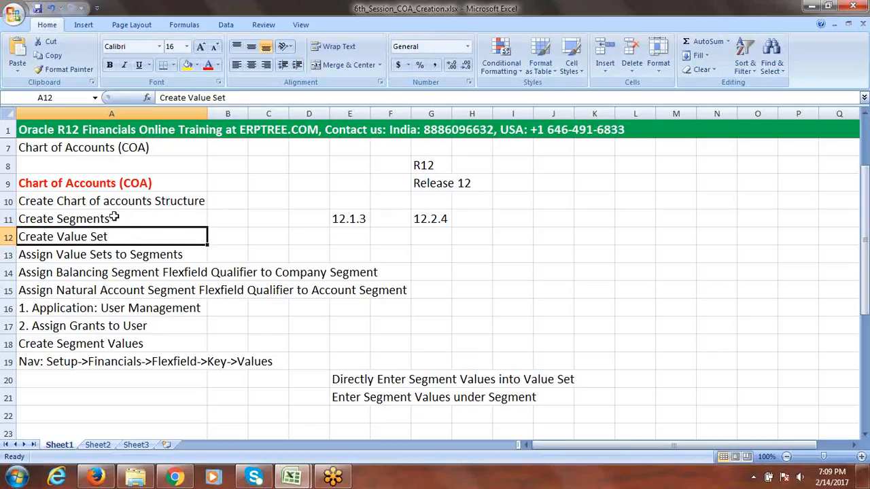
click(87, 254)
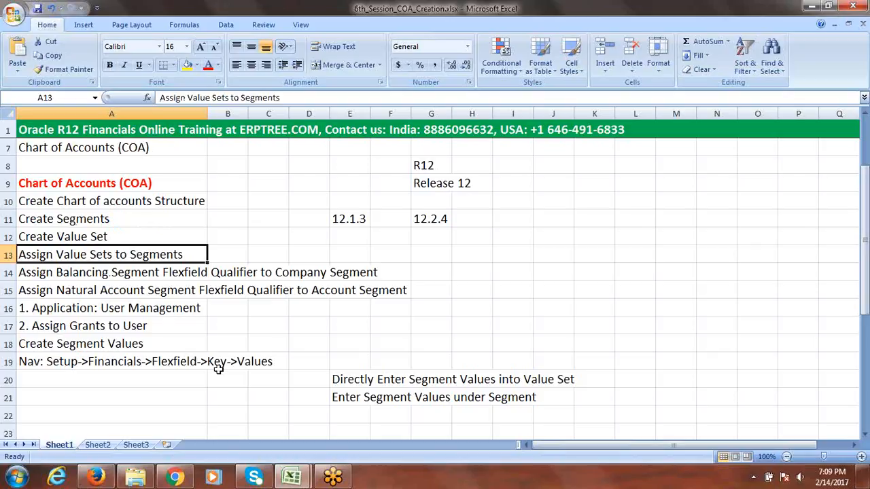
click(61, 274)
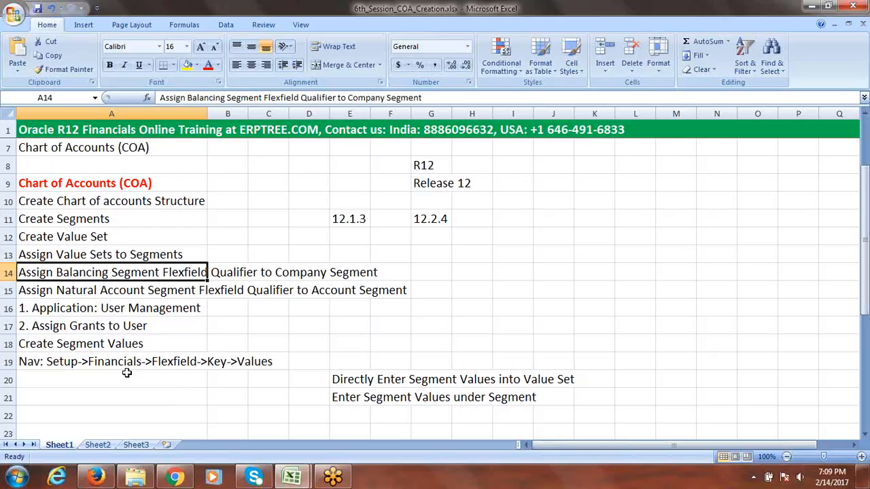
click(107, 307)
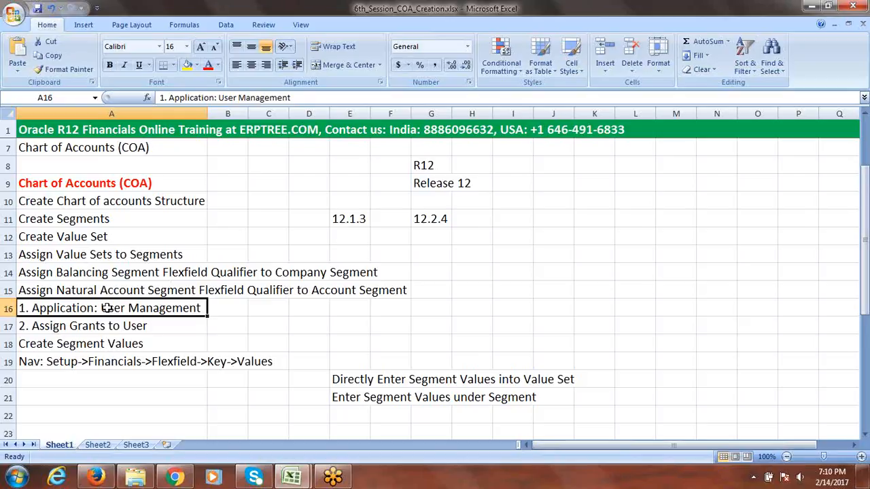
click(107, 327)
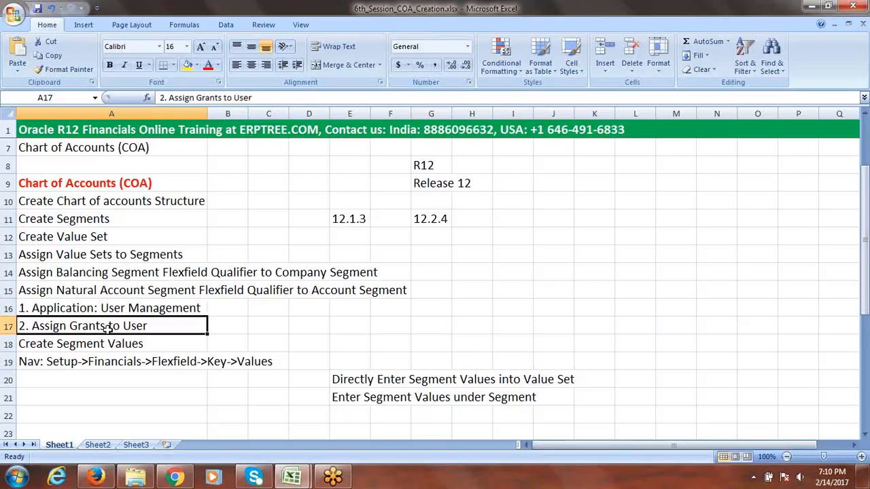
click(98, 344)
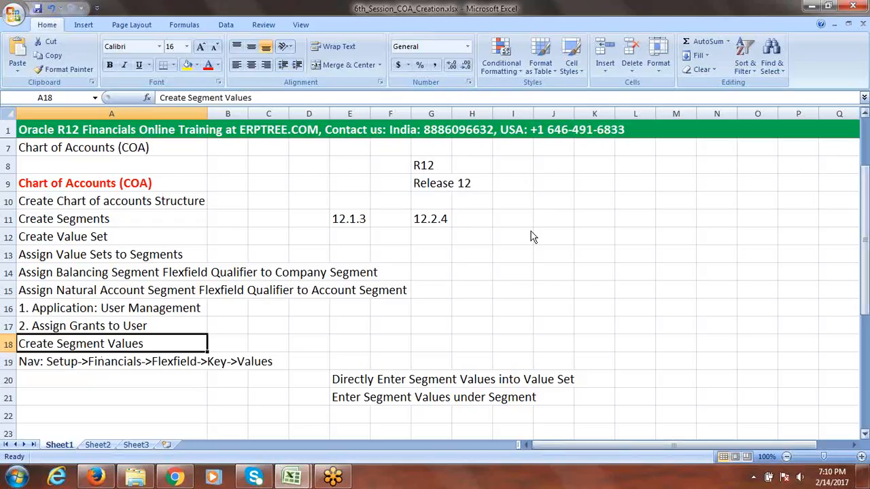
drag(867, 241, 865, 262)
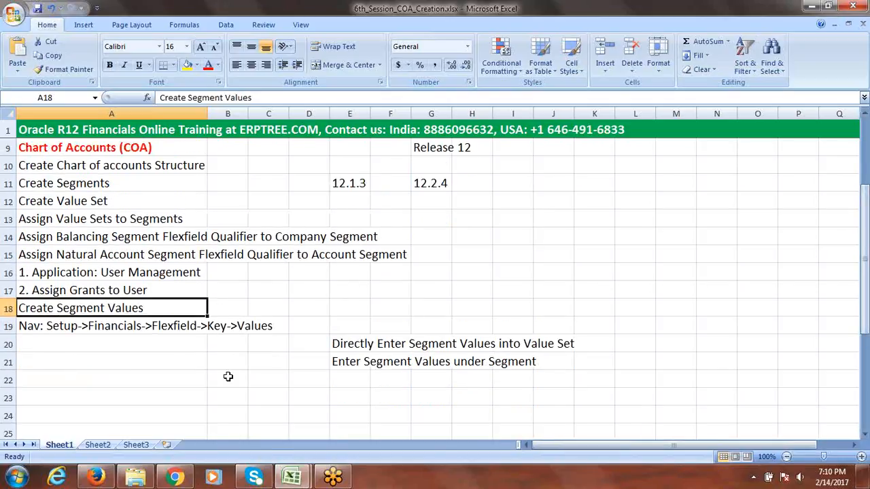
click(66, 346)
Enter 'Create Segment Values for Department & Account' in A20, then bring up the Oracle login page
text(Cr)
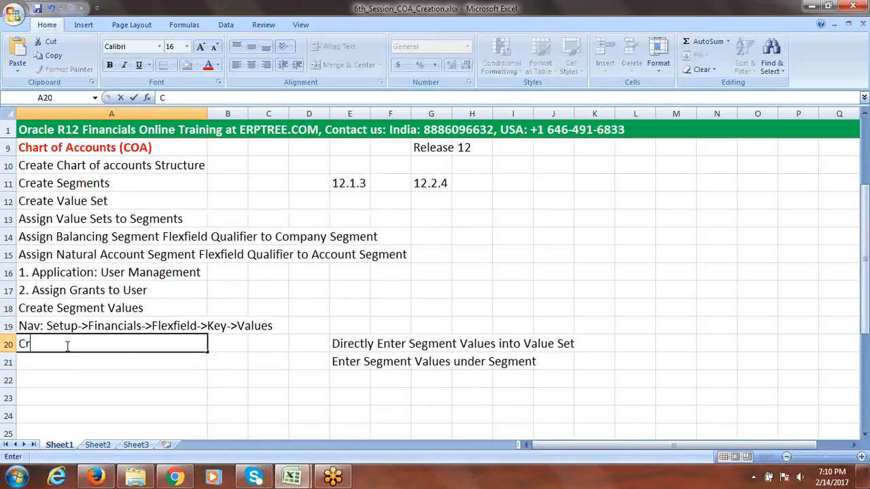
text(eate Segment v)
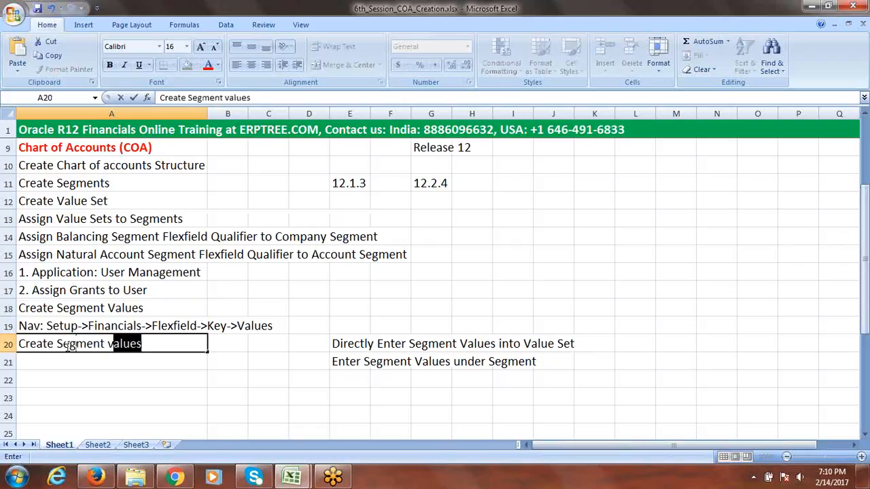
key(BackSpace)
key(BackSpace)
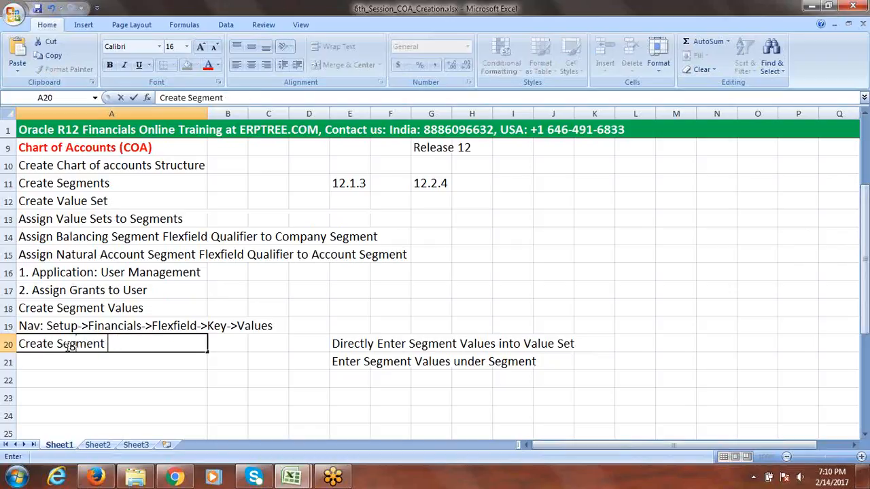
text(A)
key(BackSpace)
text(Values)
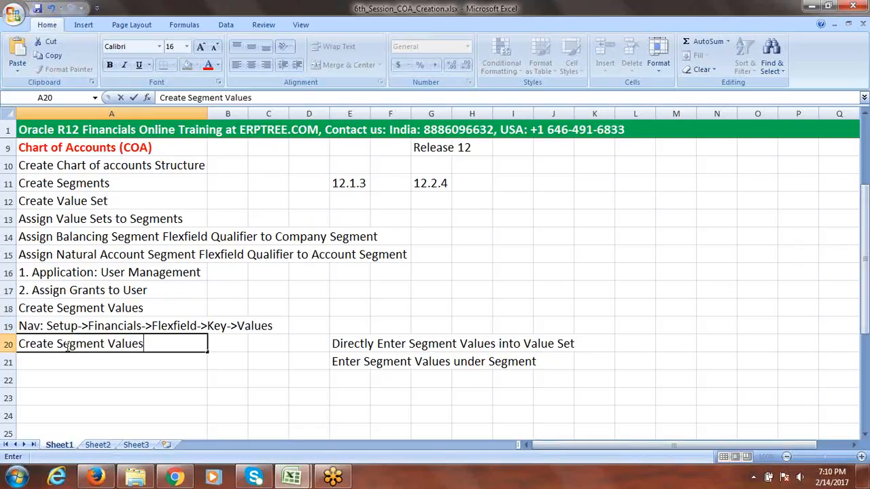
text( for Departme)
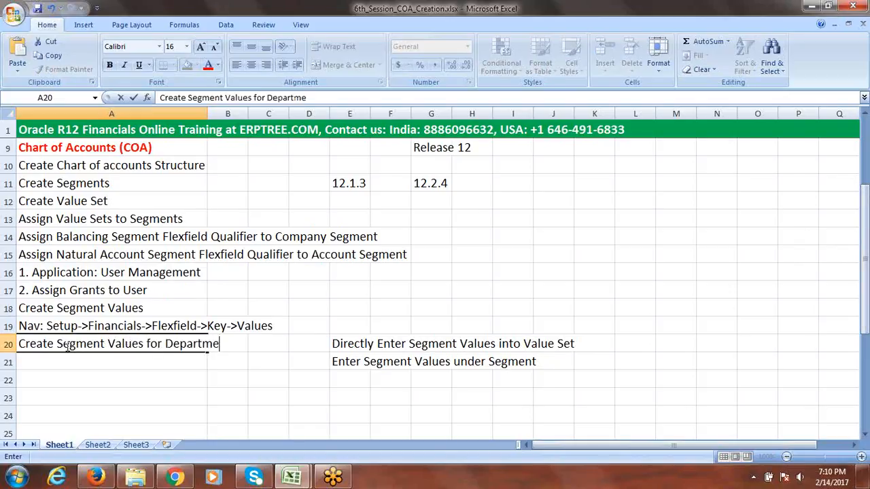
text(nt & Account)
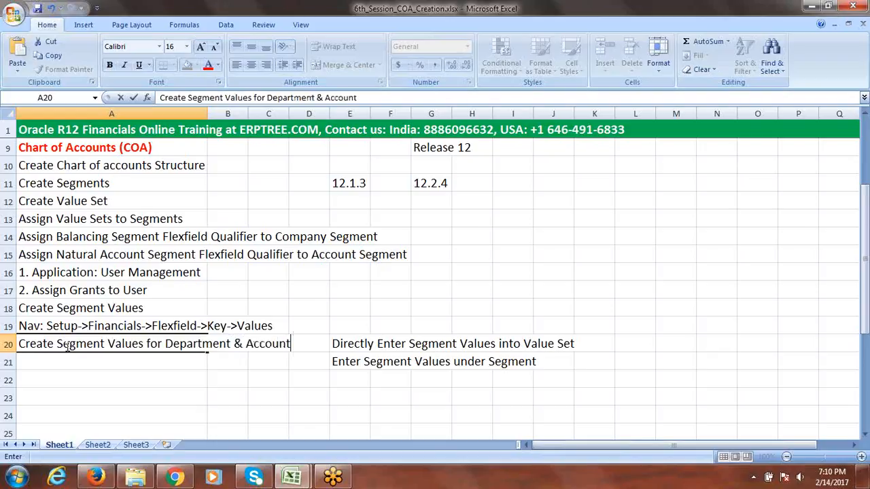
key(Tab)
click(119, 375)
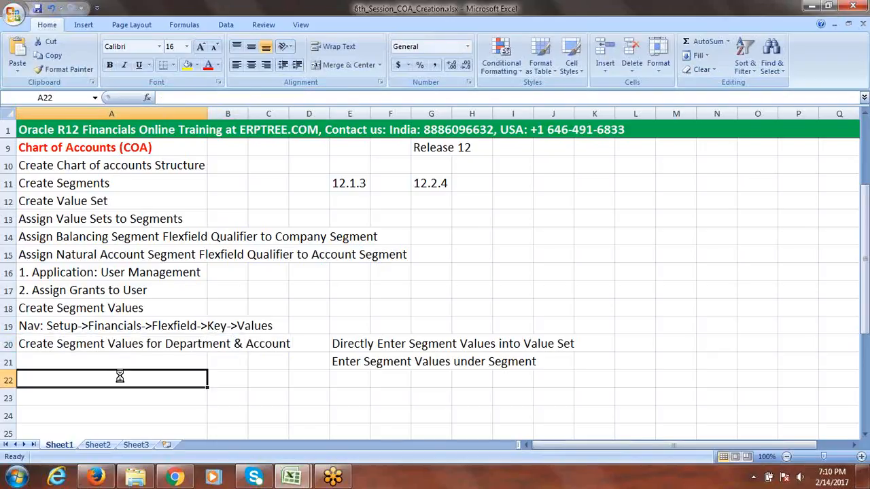
click(97, 479)
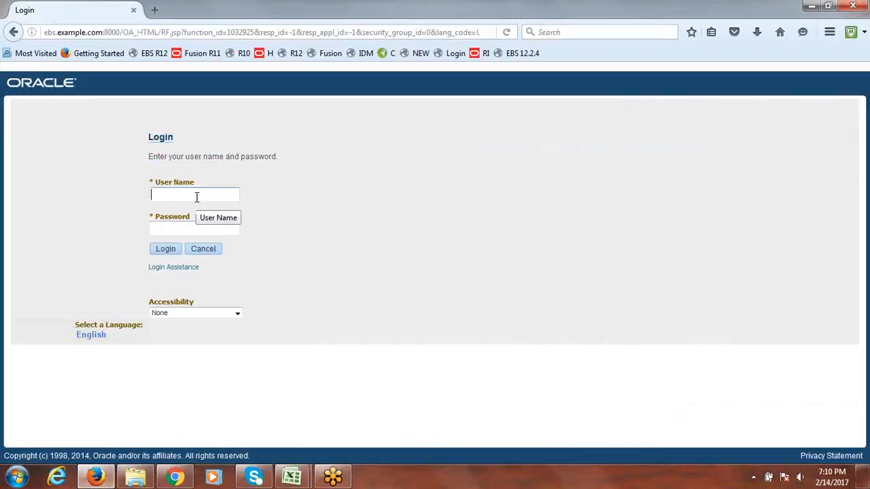
Log in as the operations user with its password, decline saving the login, and raise the system volume
text(operation)
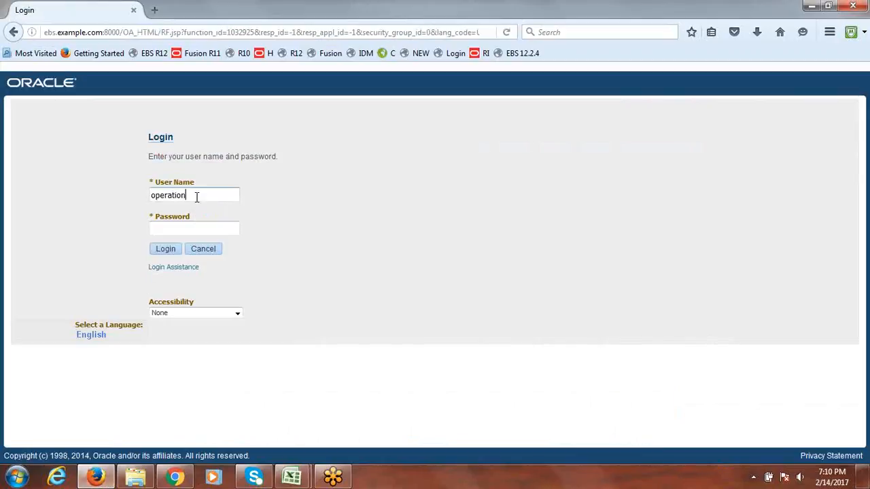
text(s)
key(Tab)
text(*******)
click(165, 248)
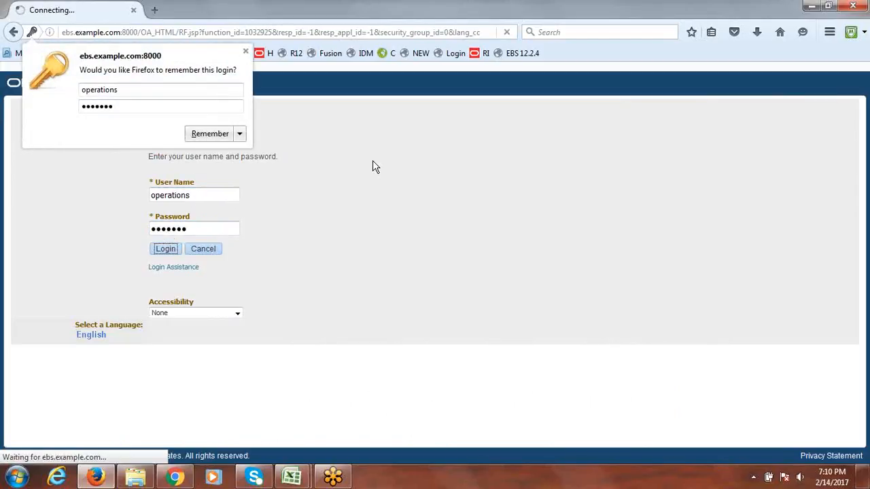
click(246, 51)
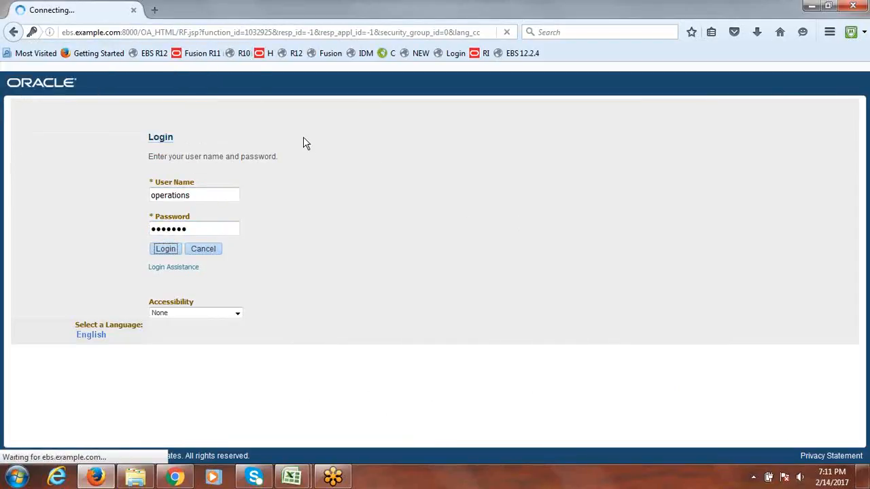
click(800, 478)
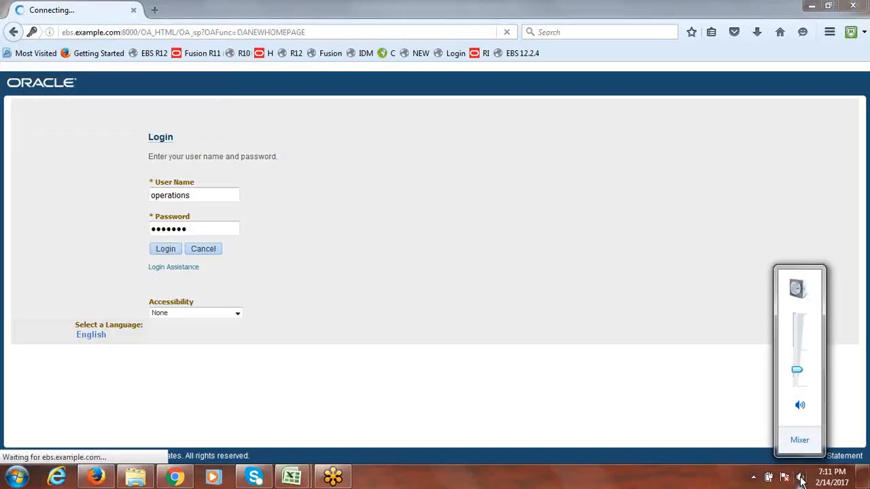
drag(802, 379, 797, 317)
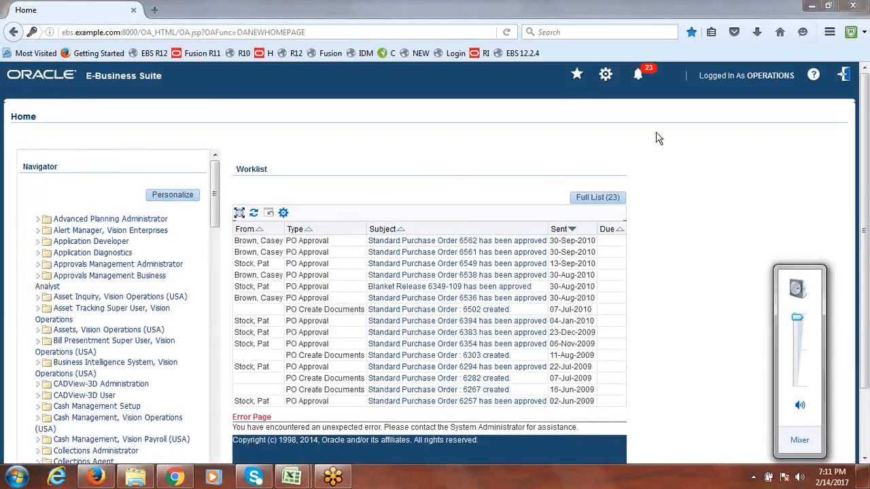
Open General Ledger, Vision Operations (USA) > Journals > Enter from the home page navigator
click(546, 157)
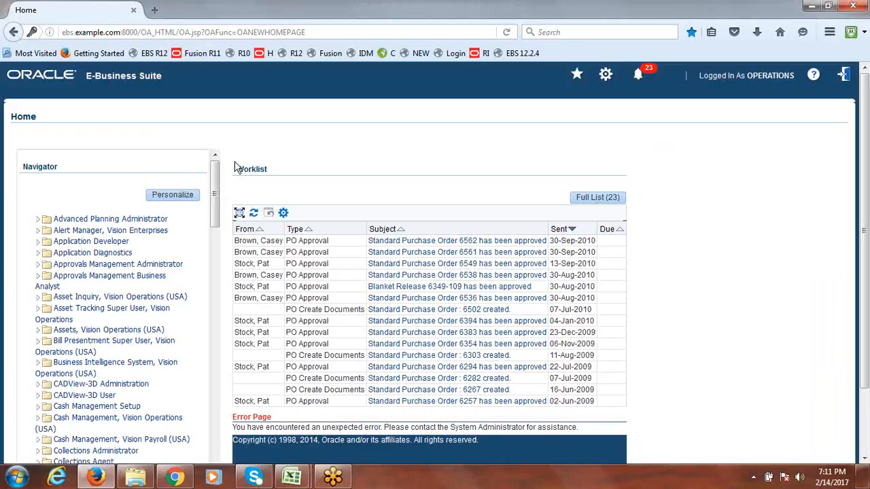
drag(213, 175, 209, 295)
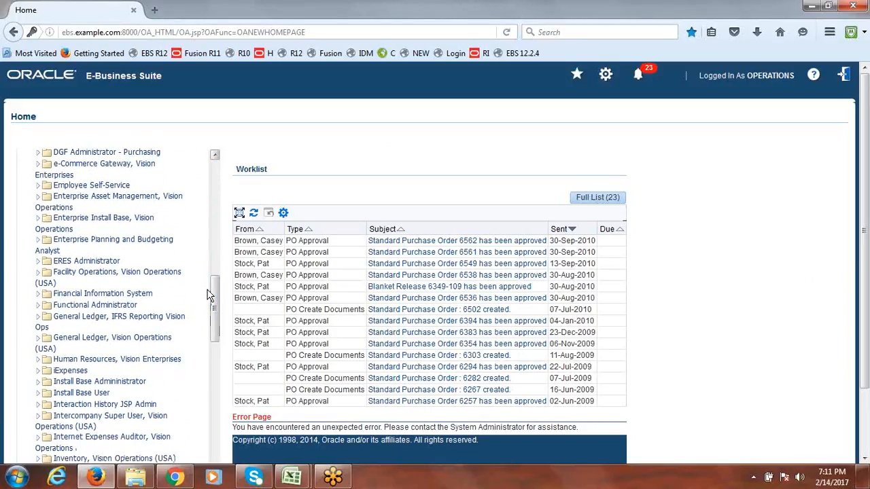
click(38, 342)
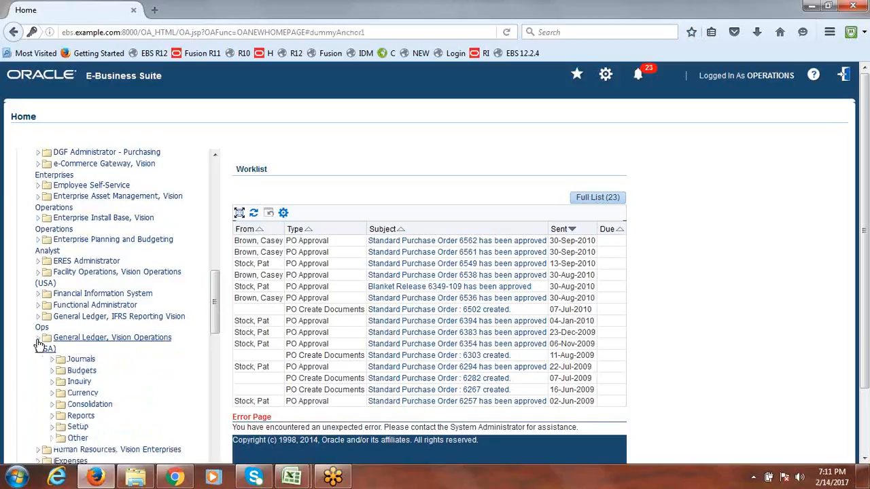
click(52, 360)
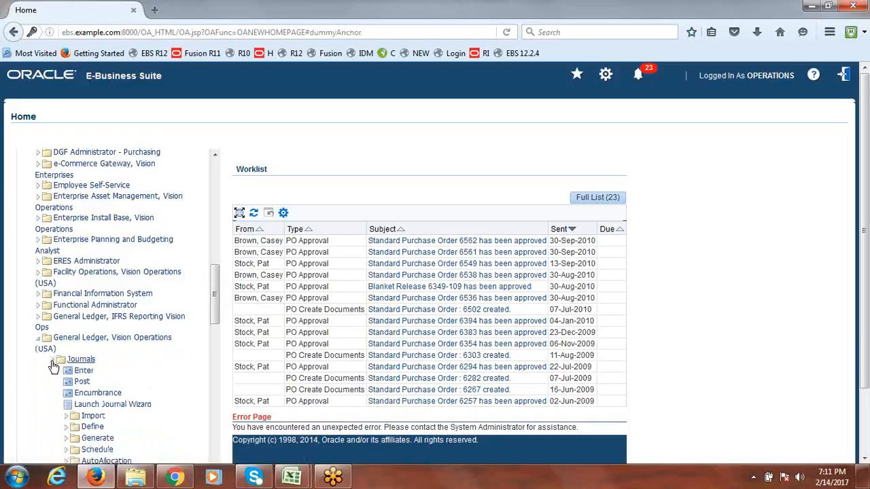
drag(213, 282, 213, 317)
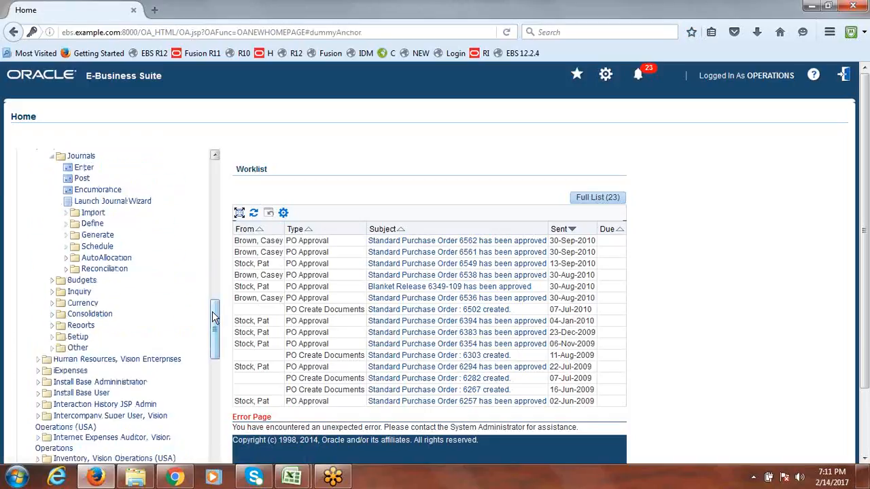
click(87, 170)
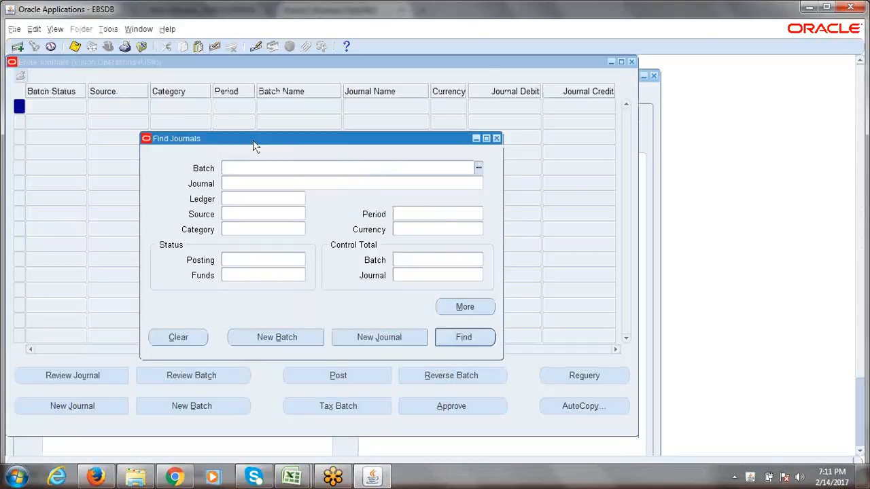
Close Find Journals and Enter Journals, then open Setup > Financials > Flexfields > Key > Values
click(496, 139)
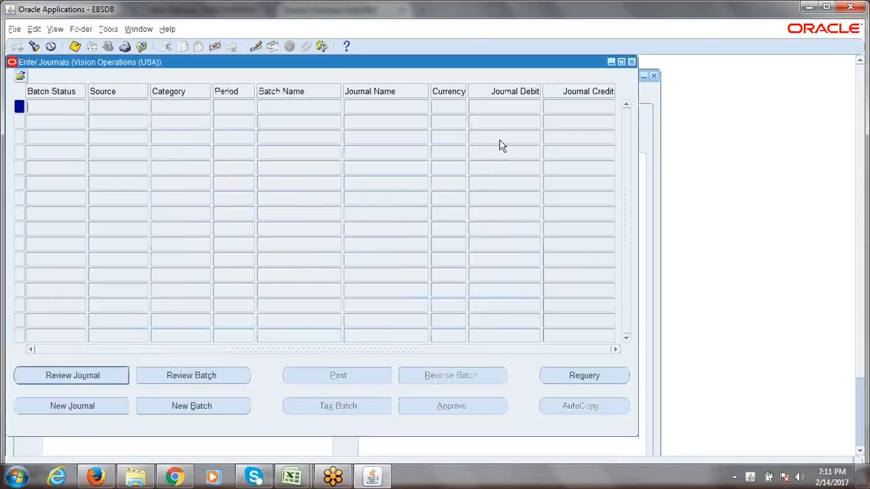
click(630, 62)
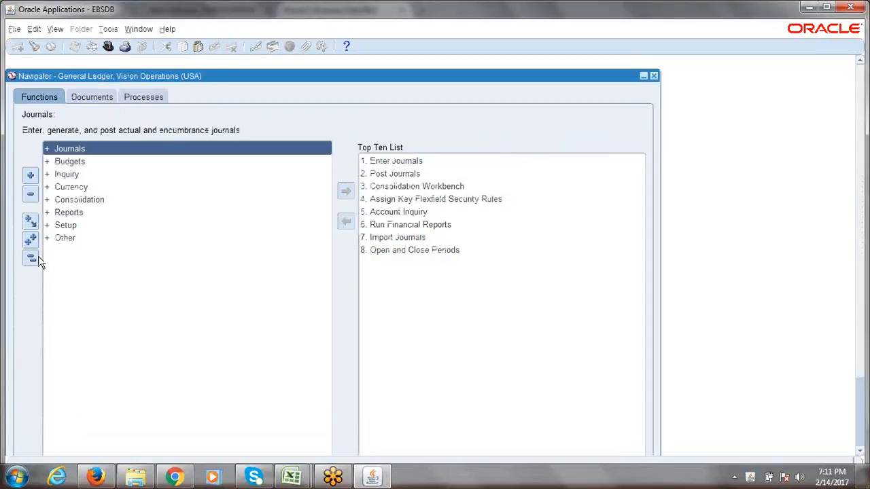
click(66, 227)
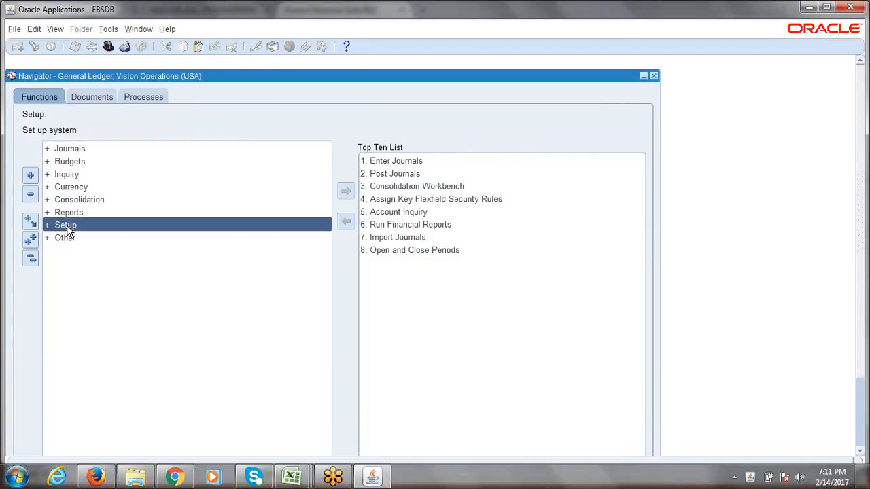
double_click(67, 225)
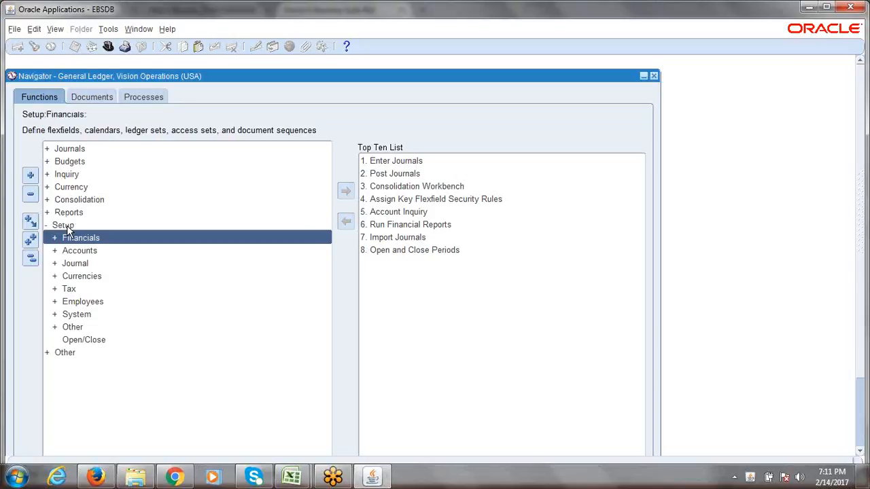
key(Return)
key(Return)
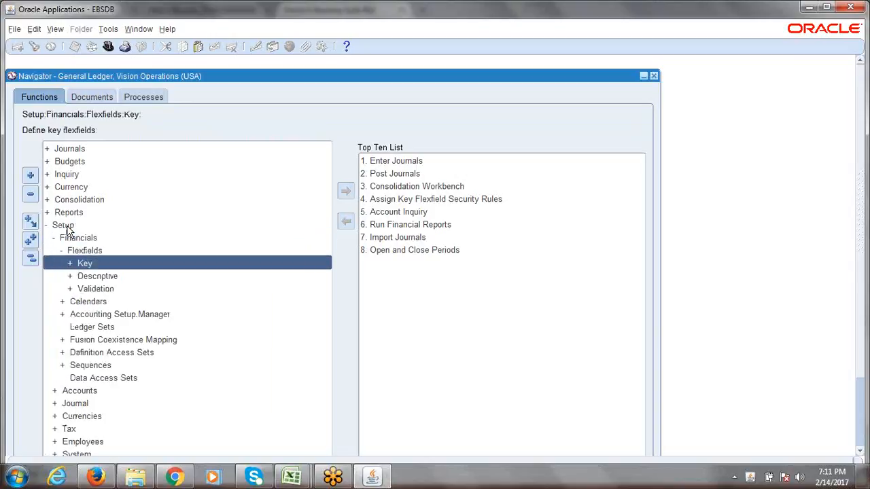
key(Return)
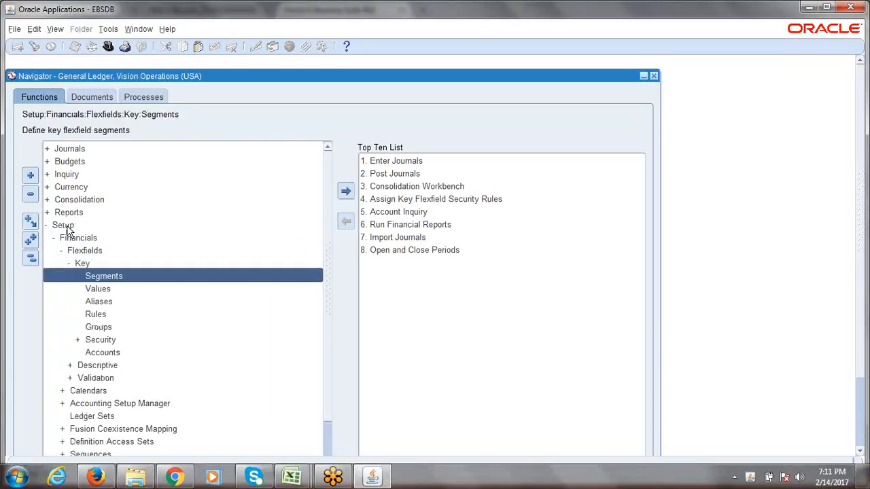
key(Down)
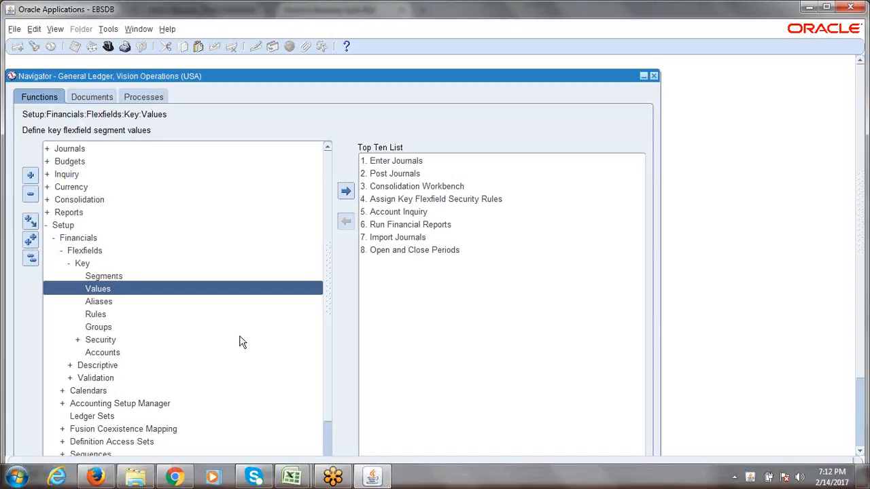
key(Return)
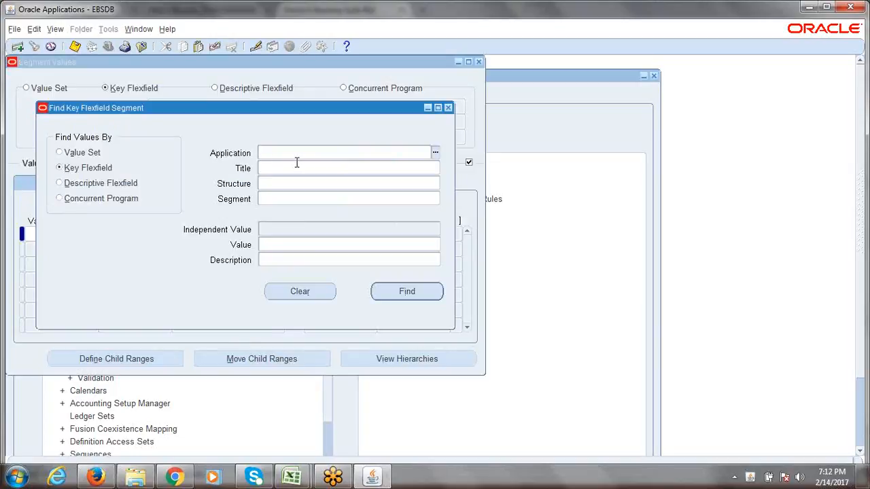
Find segment values for General Ledger, Accounting Flexfield, ERPTREE structure, Department segment
text(gene)
click(297, 168)
text(acc)
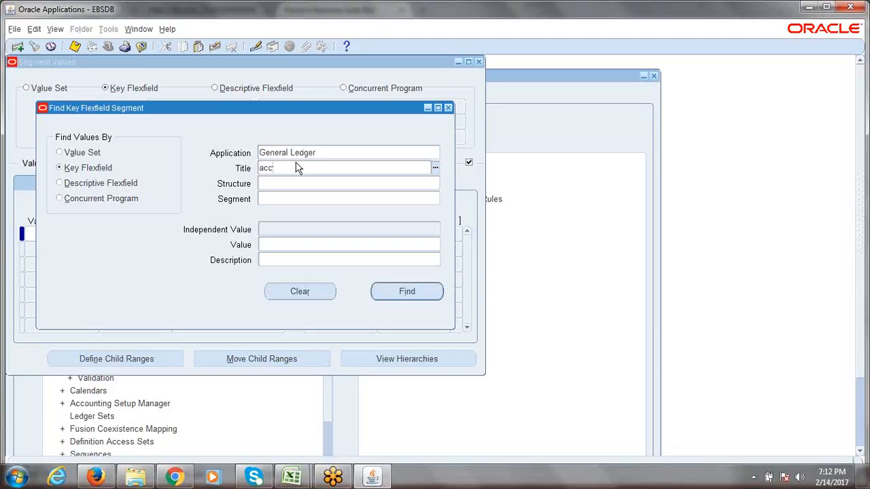
key(Tab)
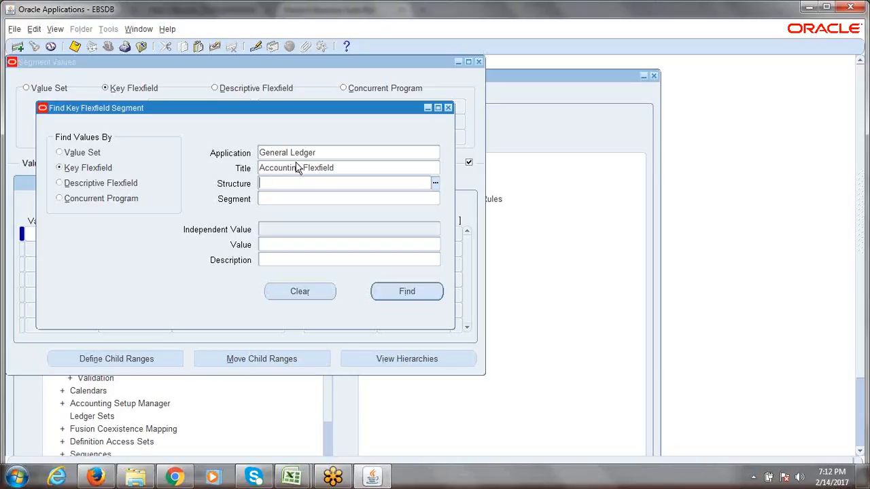
text(ERPTREE)
key(Tab)
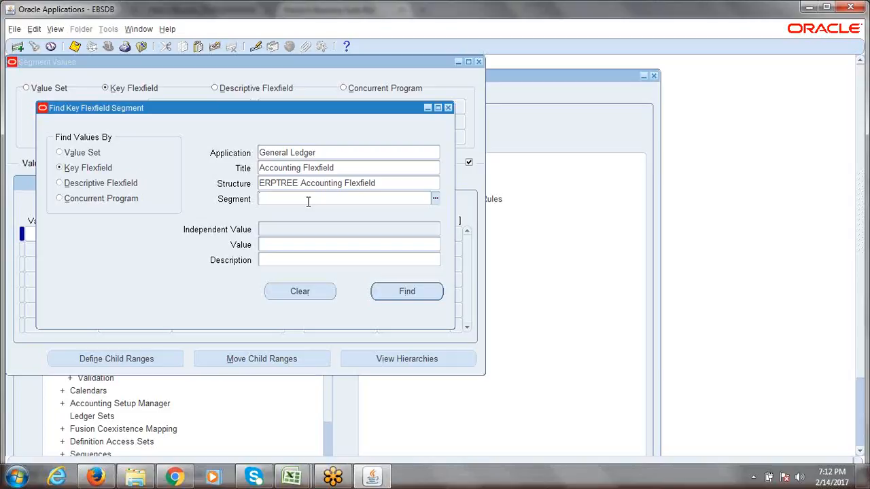
text(D)
text(PT)
key(Tab)
click(417, 291)
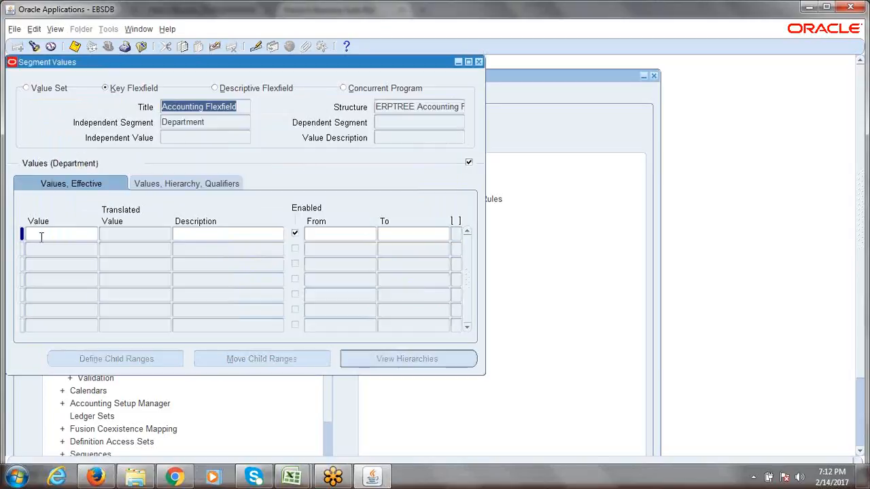
Review the Department segment values, then close the Segment Values form
click(211, 123)
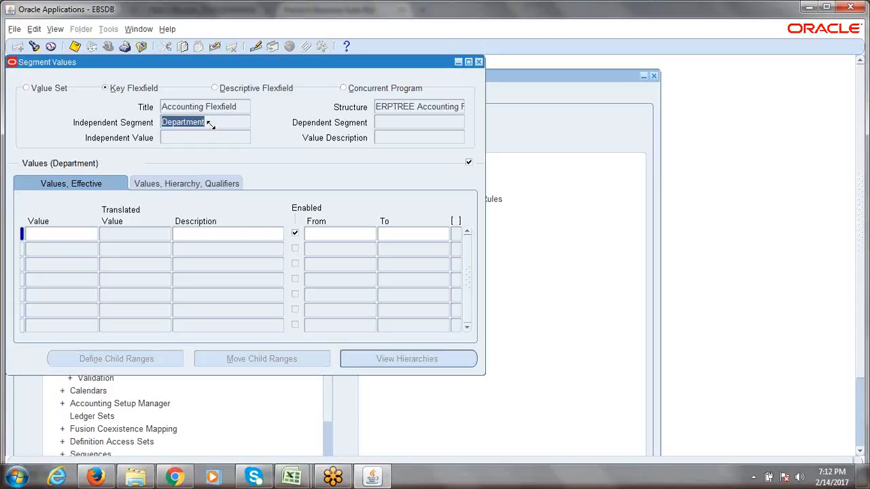
drag(87, 67, 109, 78)
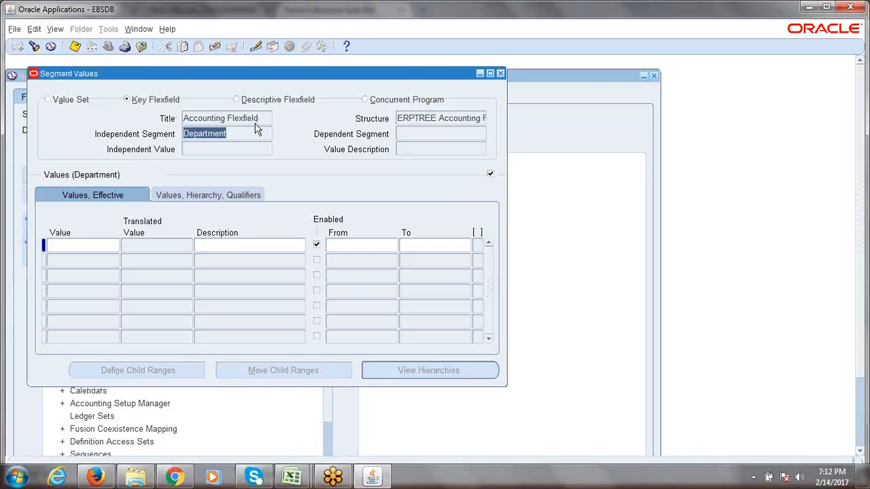
click(500, 73)
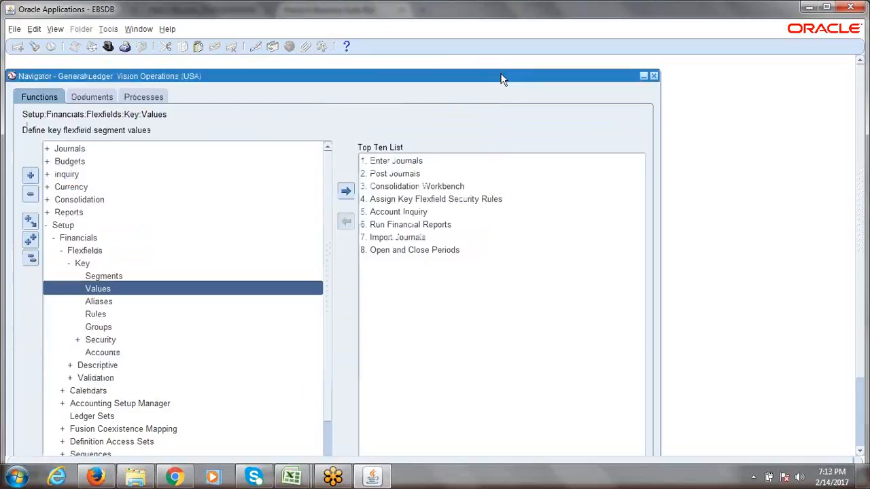
double_click(190, 288)
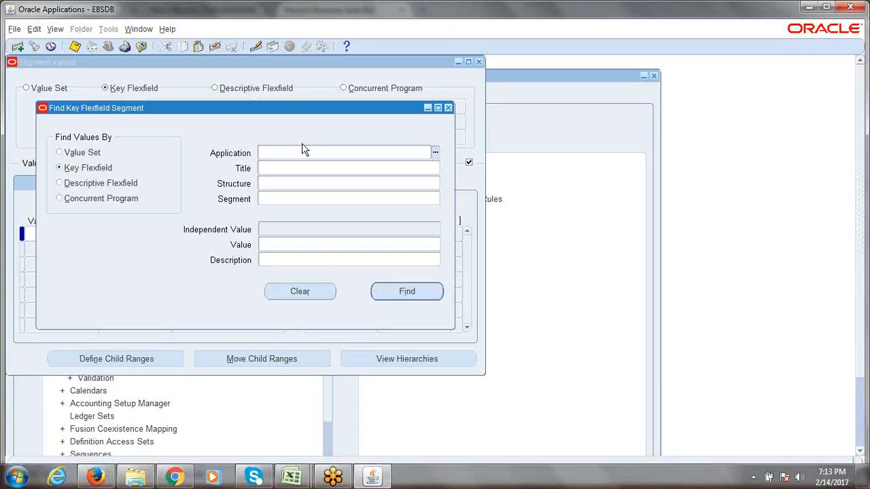
text(Gene)
key(Tab)
text(Acc)
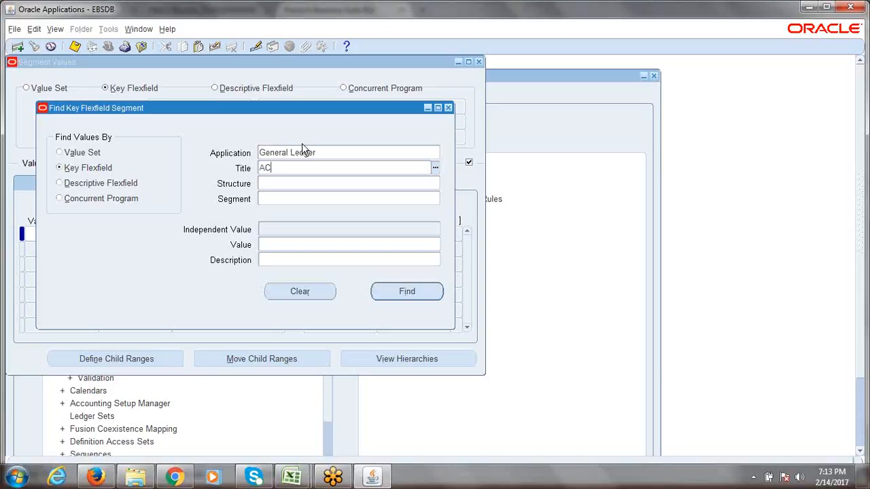
key(Tab)
text(ERP)
key(Tab)
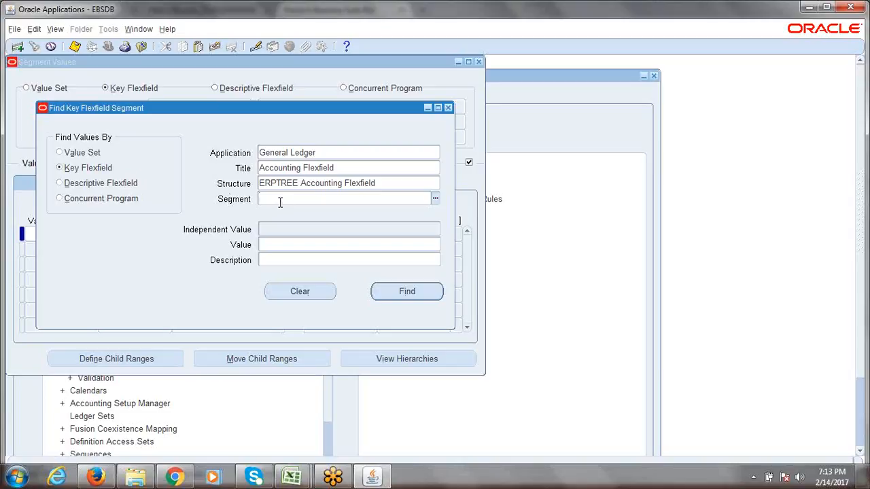
click(405, 292)
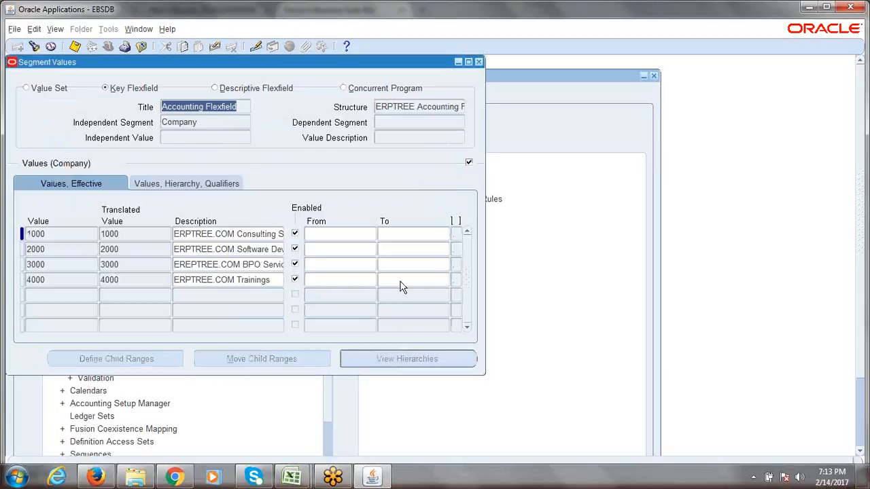
click(213, 123)
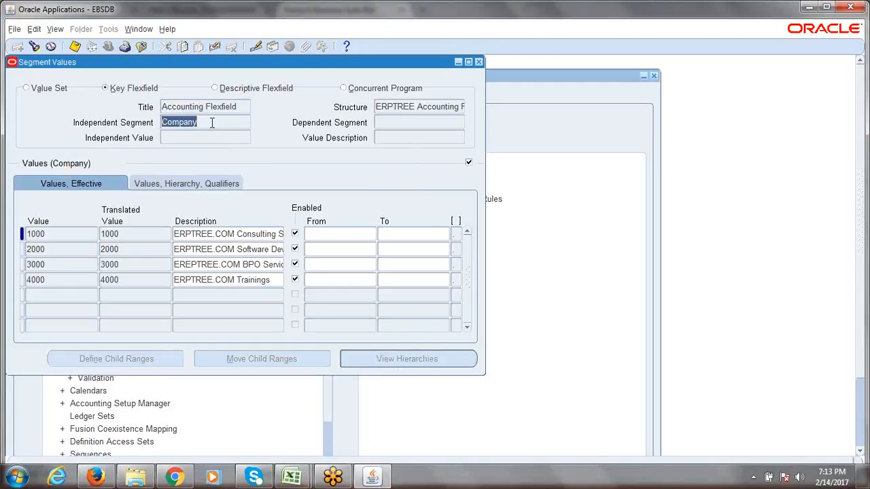
key(Down)
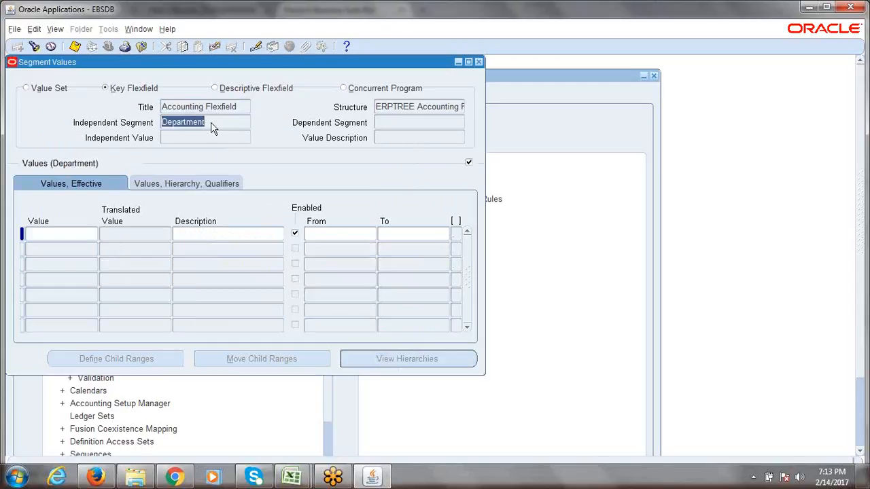
key(Down)
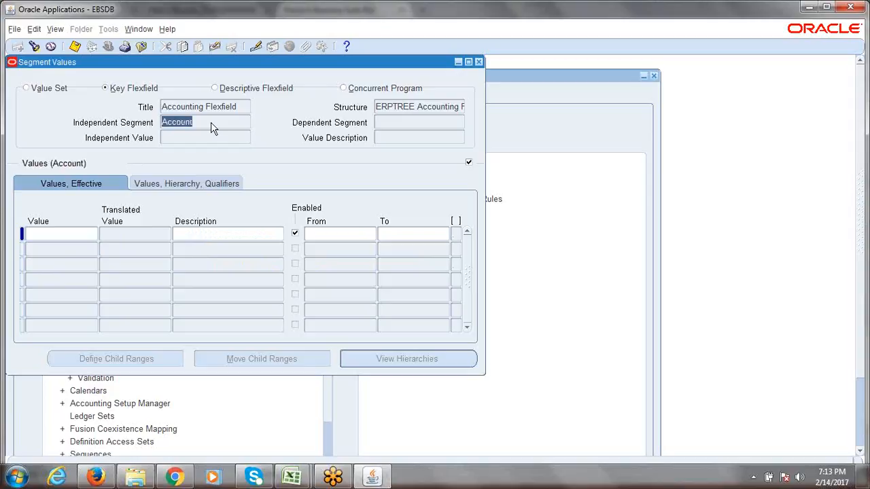
key(Up)
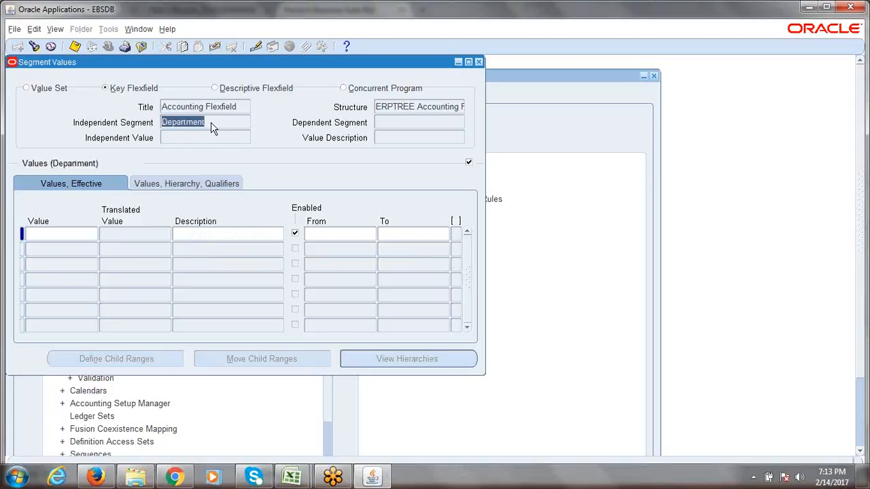
key(Up)
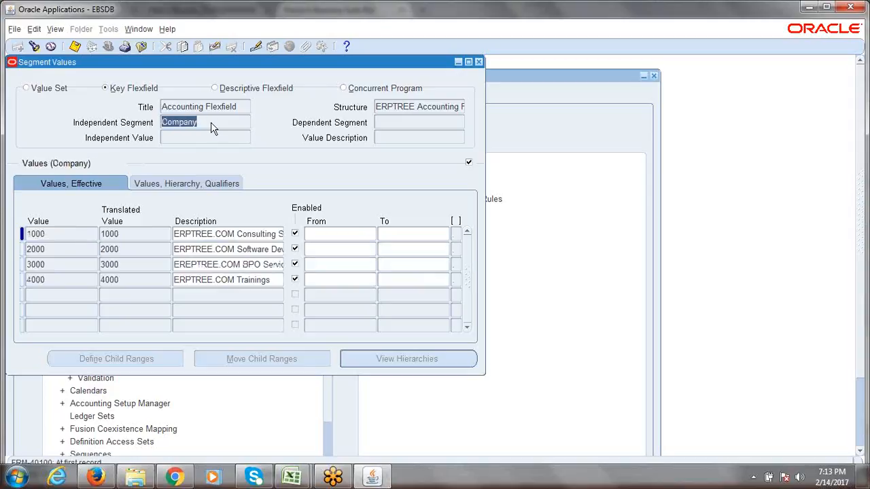
key(Down)
key(Down)
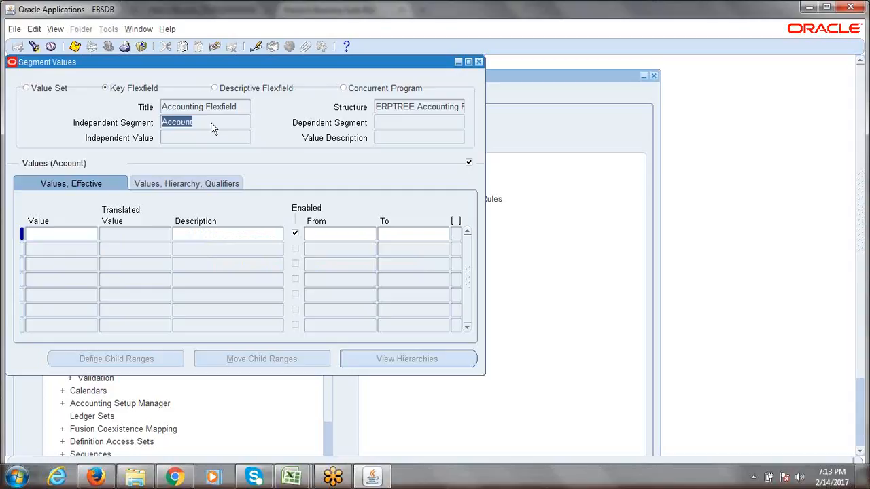
click(479, 62)
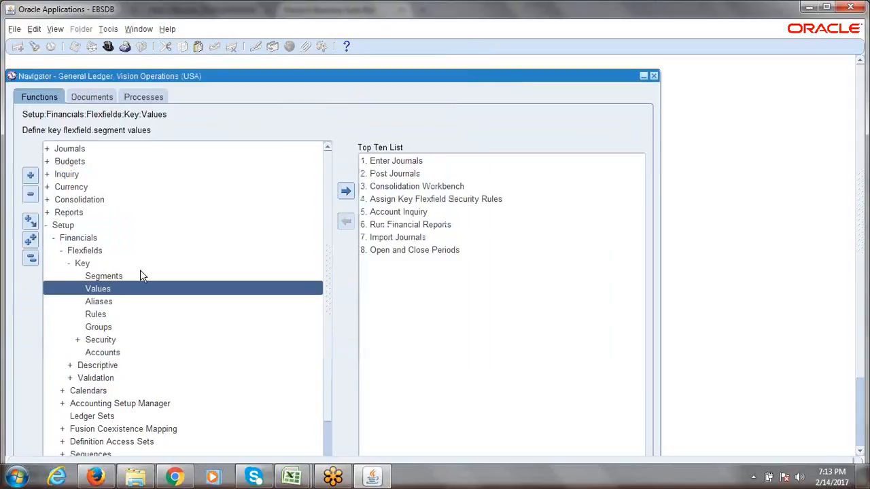
Search General Ledger, Accounting Flexfield, ERPTREE structure for the Company segment values
key(Return)
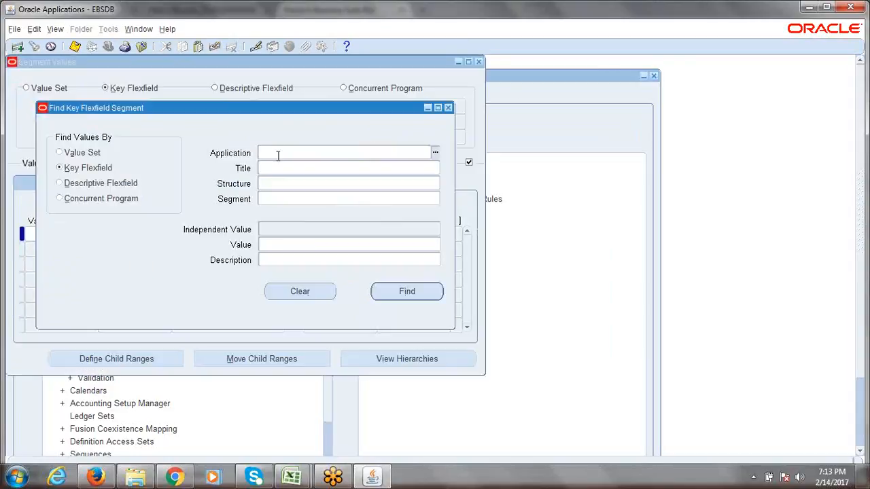
text(Gen)
key(Tab)
text(AC)
key(Tab)
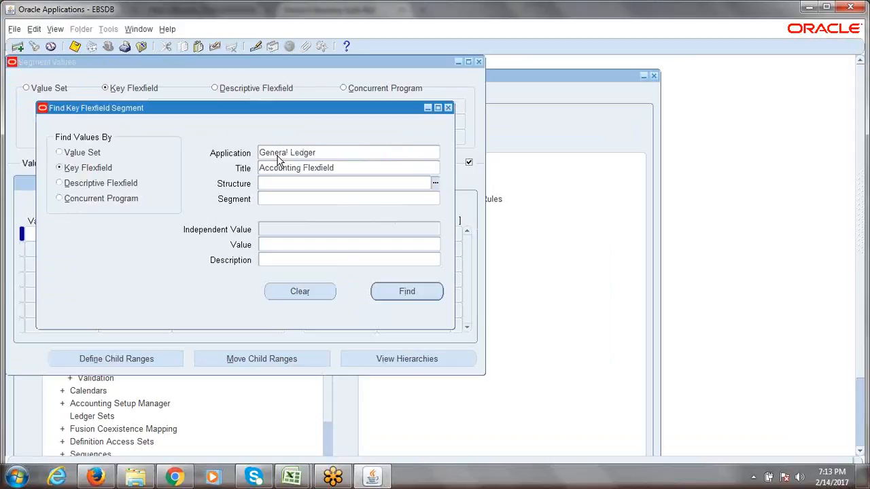
text(ERP)
key(Tab)
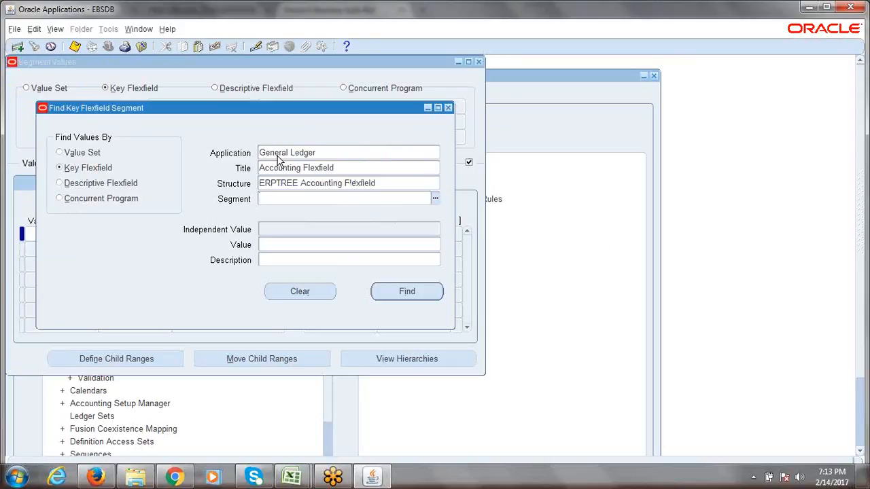
text(COM)
key(Tab)
key(Return)
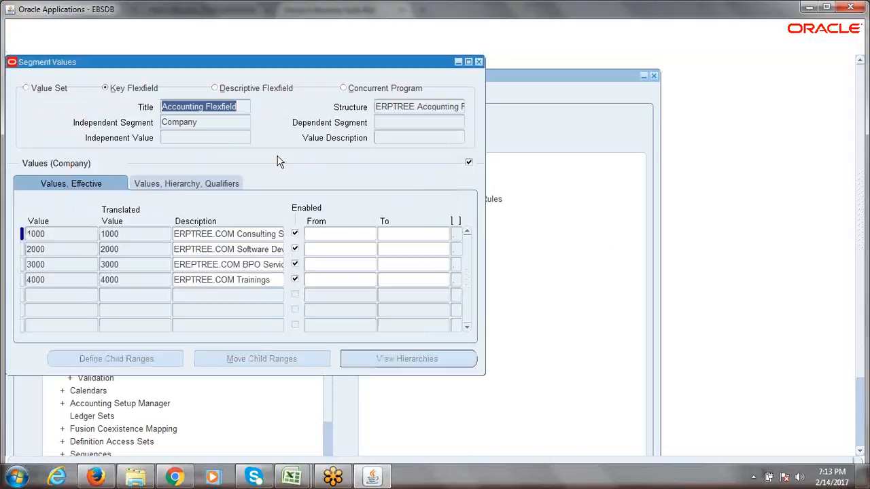
Try stepping between independent segments, then close the Segment Values form
click(208, 121)
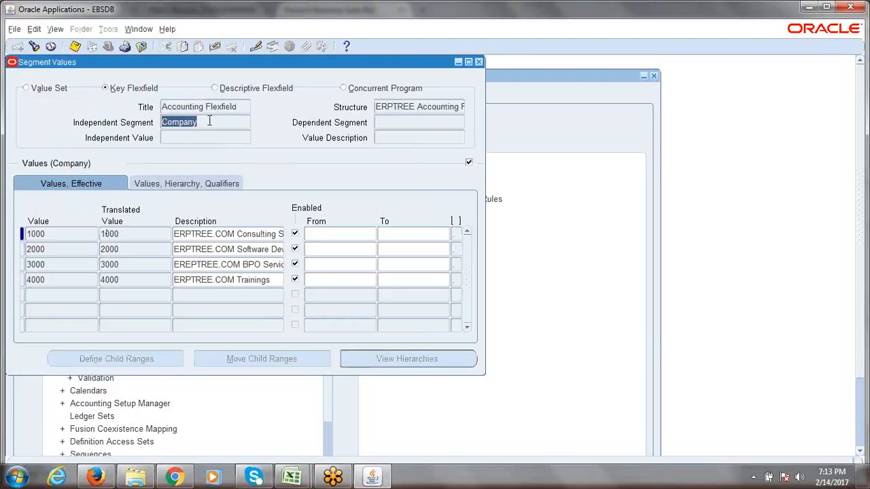
key(Down)
key(Up)
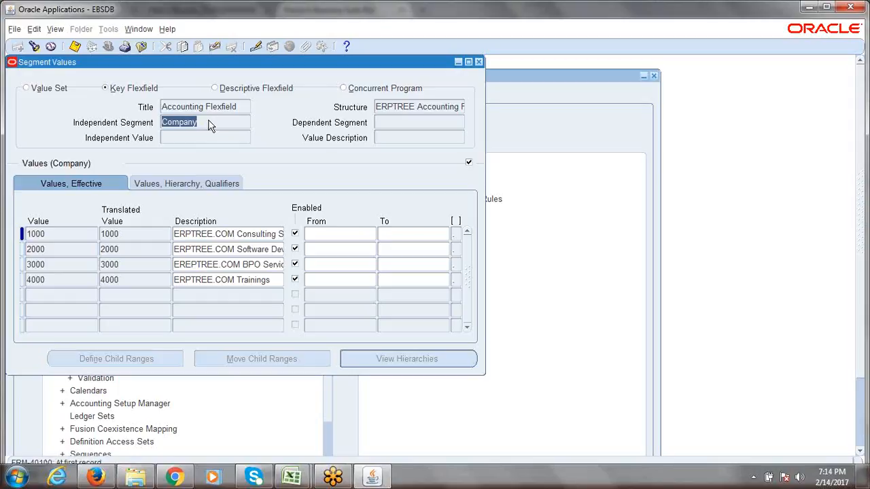
click(478, 62)
Reopen Values and search General Ledger, Accounting Flexfield, ERPTREE to reload Company values 1000–4000
key(Return)
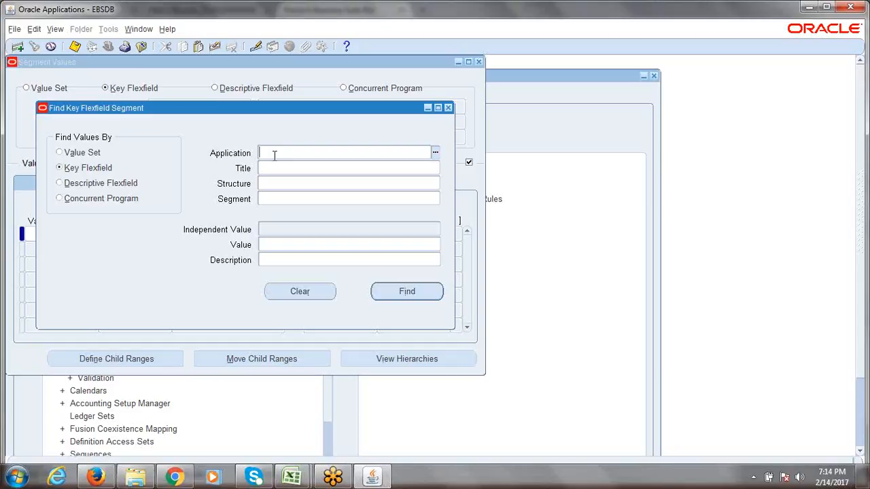
text(Gener)
key(Tab)
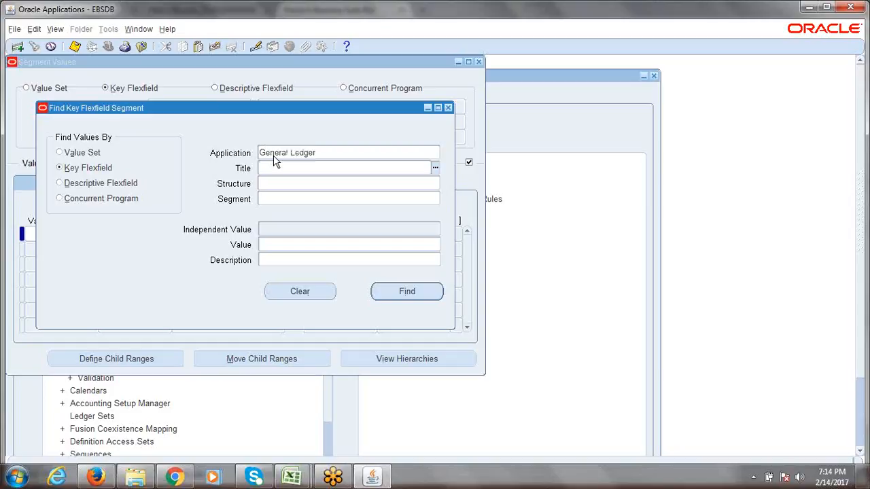
text(Acc)
key(Tab)
text(ERP)
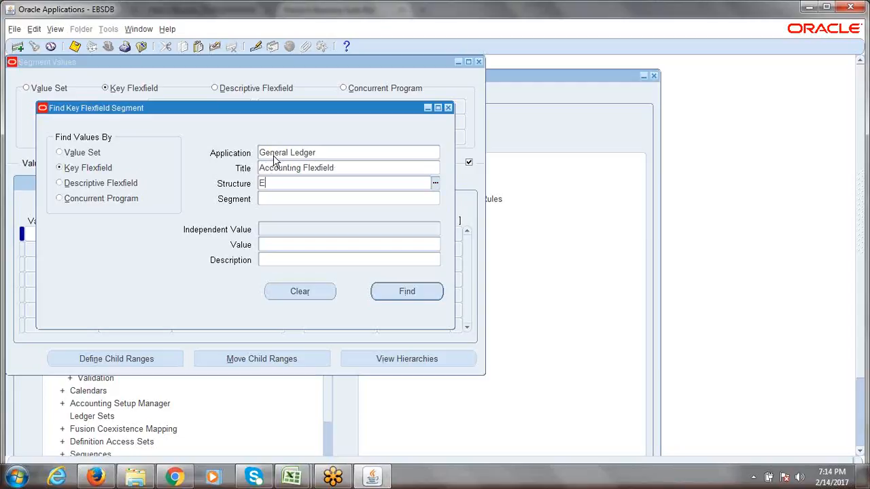
key(Tab)
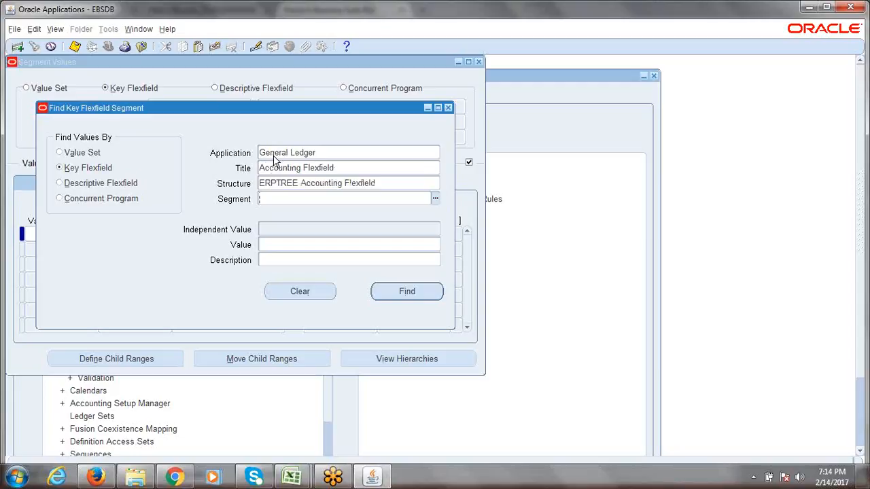
click(404, 293)
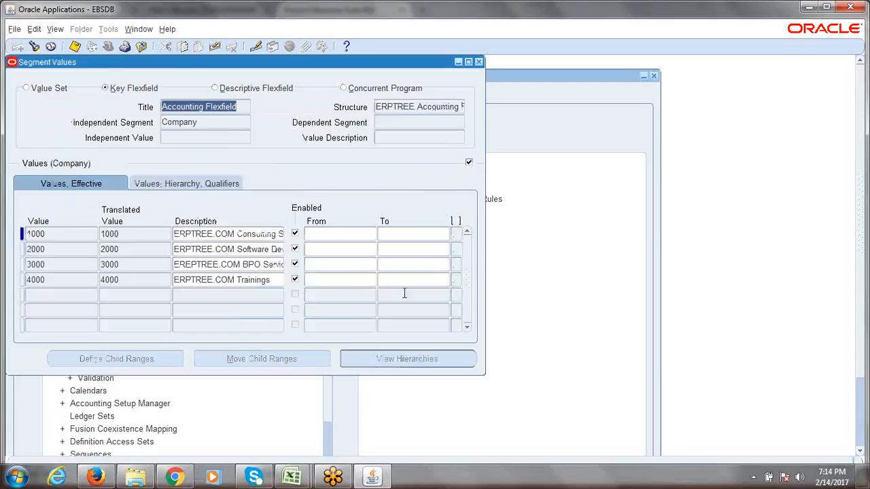
Switch the independent segment to Department and enter value 1000 with description Finance
click(211, 121)
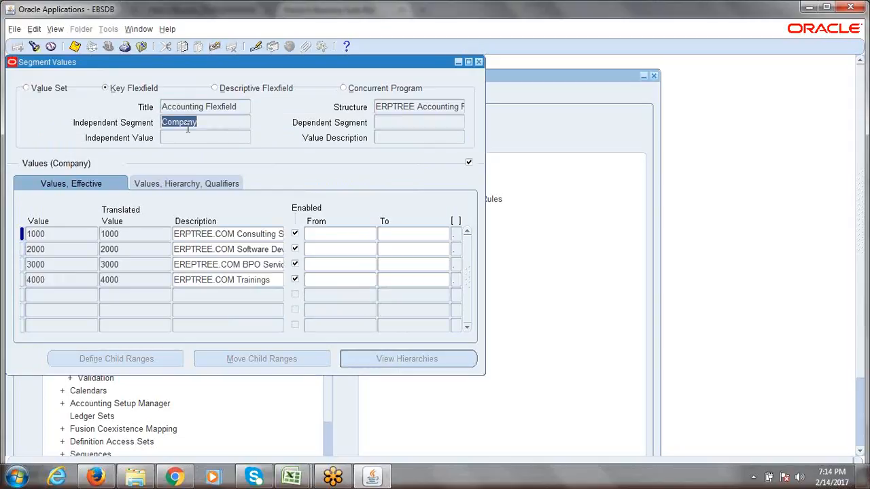
key(Down)
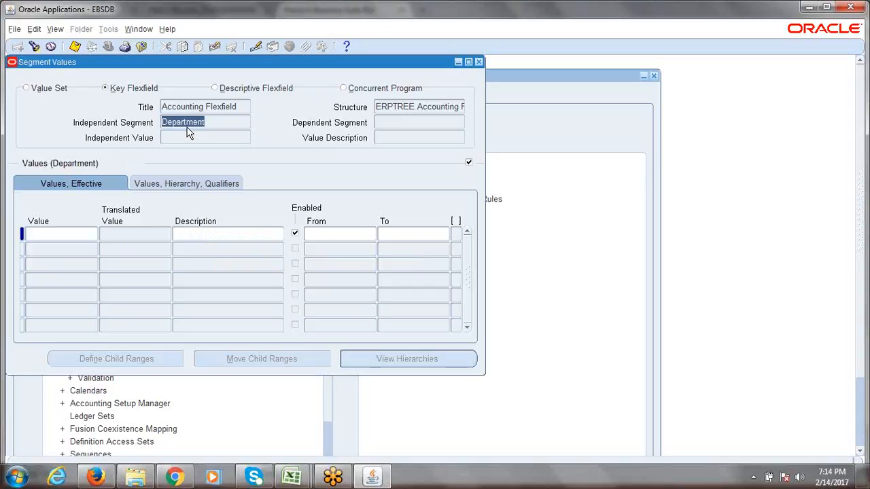
click(75, 232)
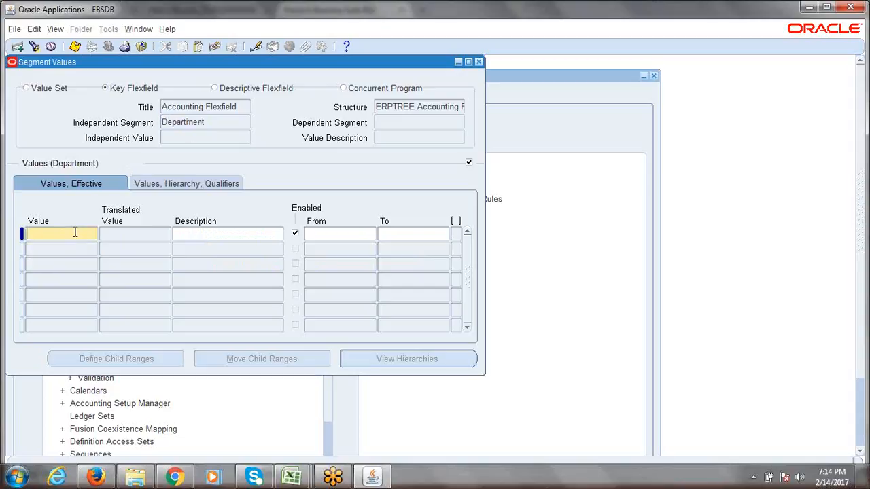
text(1)
text(000)
key(BackSpace)
key(BackSpace)
key(BackSpace)
key(BackSpace)
text(1)
key(Tab)
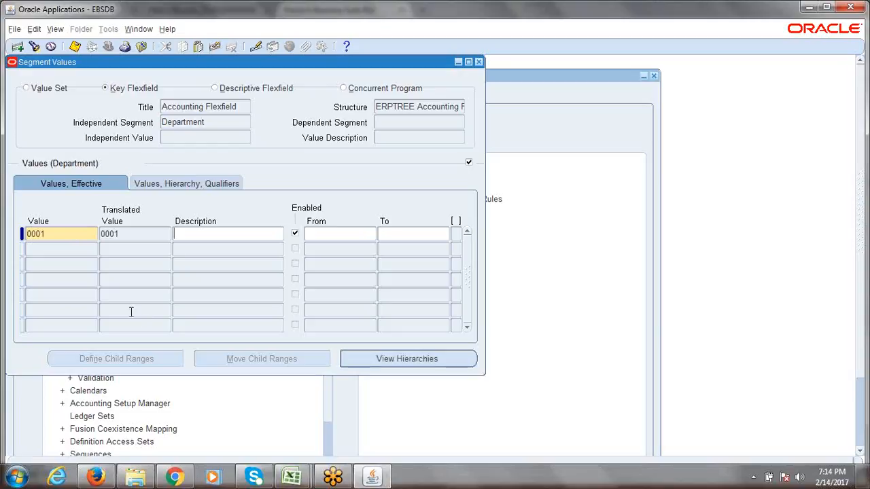
double_click(56, 234)
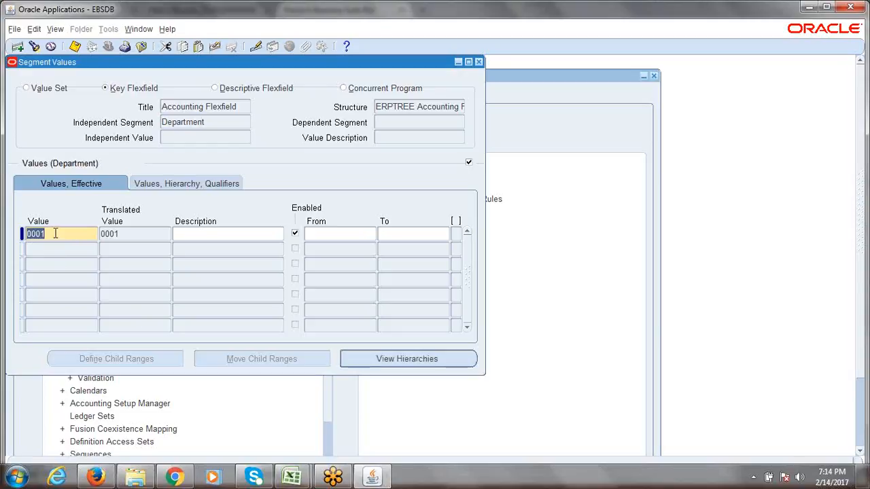
text(1000)
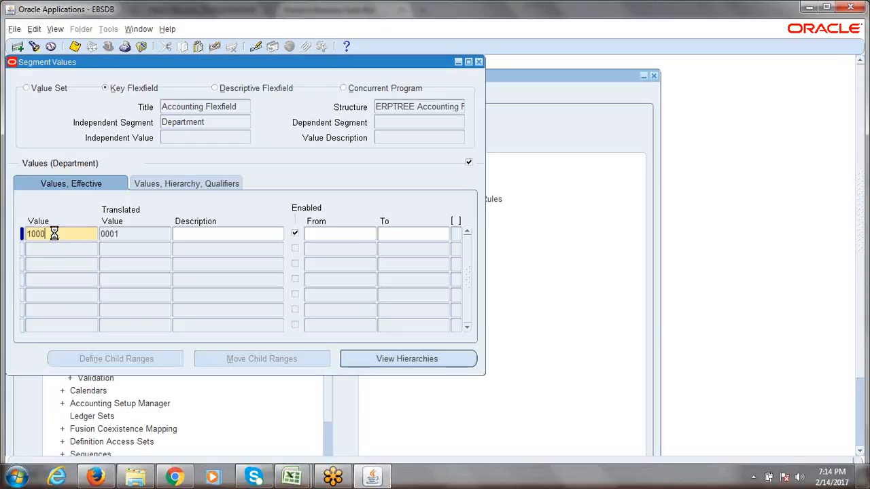
key(Tab)
text(Finance)
Use the controls in the title bar at the top of the screen
click(693, 15)
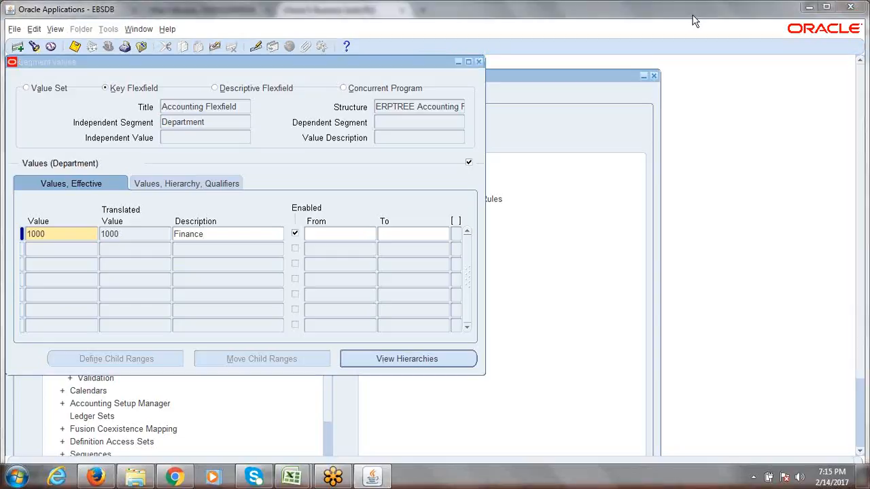
click(693, 14)
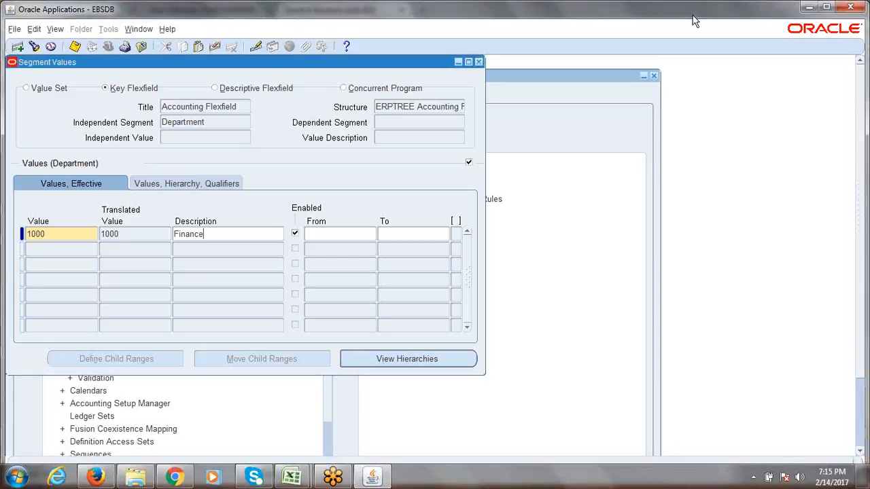
click(811, 9)
Show the hierarchy and qualifiers columns and allow budgeting and posting for value 1000
click(179, 182)
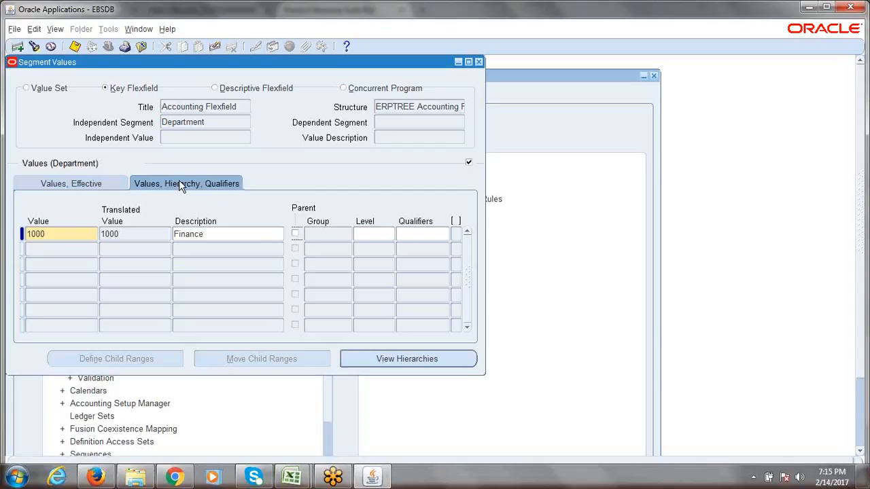
click(419, 235)
click(367, 334)
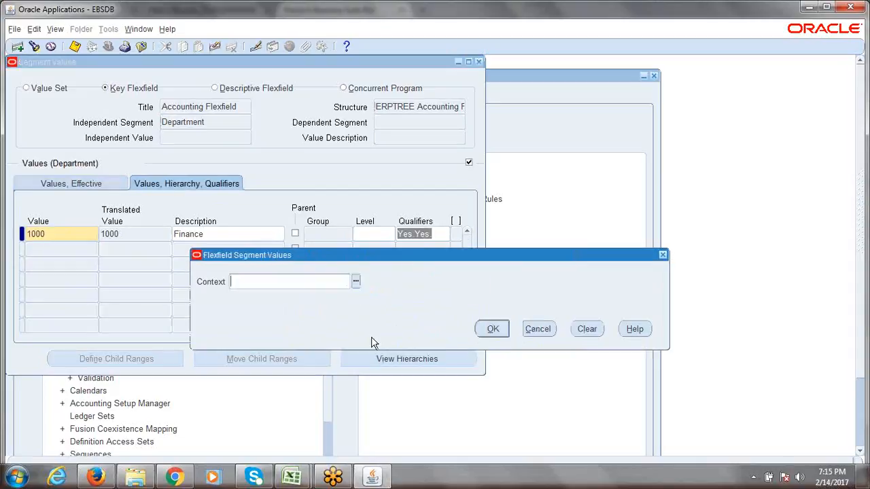
click(494, 329)
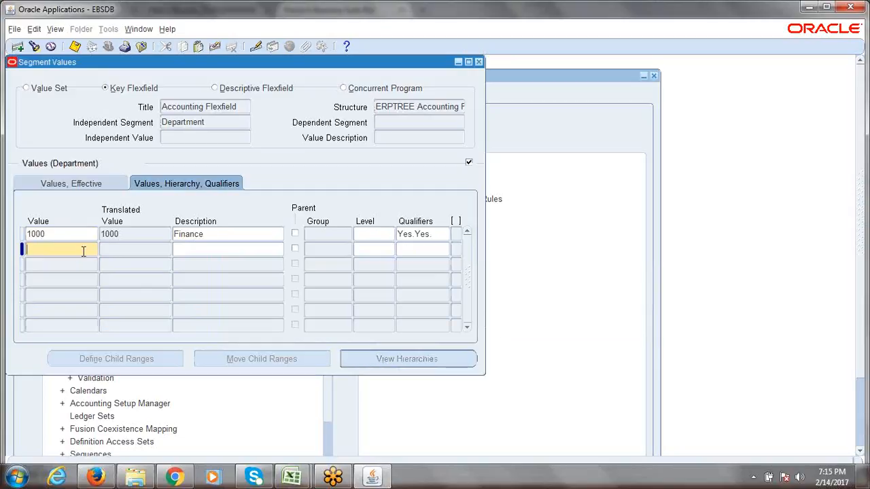
Add Department value 2000 described as HR, with budgeting and posting allowed
text(2000)
key(Tab)
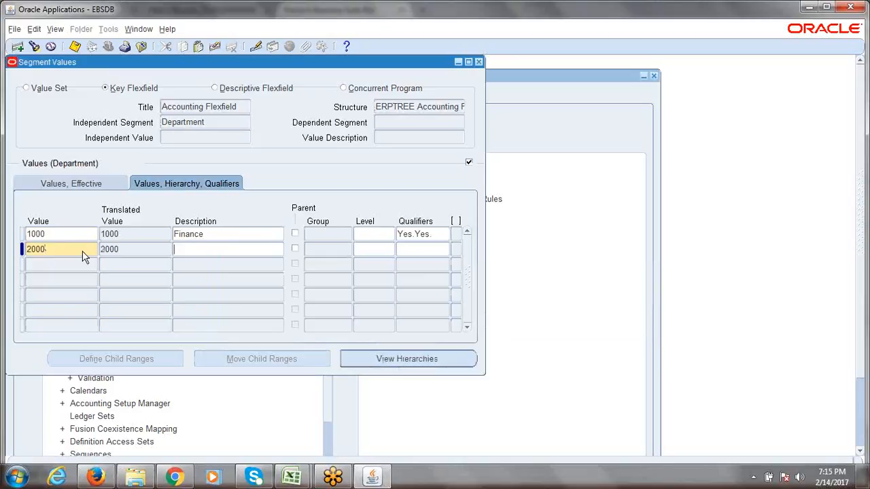
text(HR)
click(406, 251)
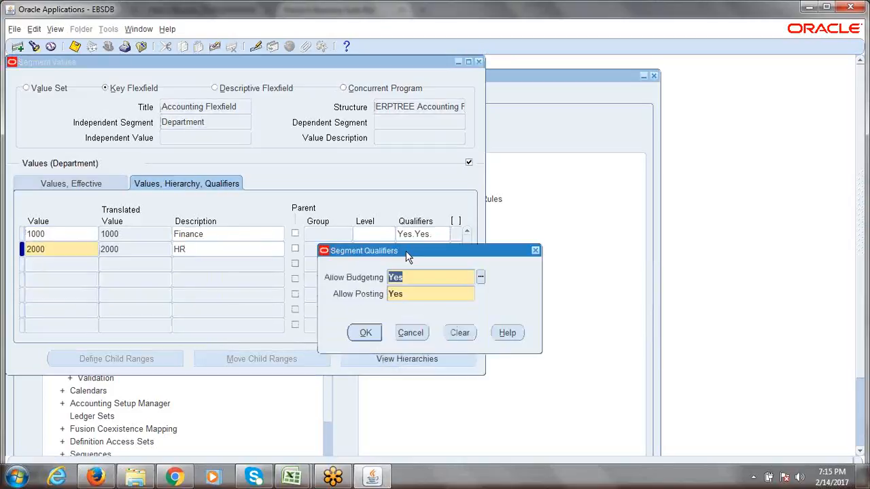
click(365, 333)
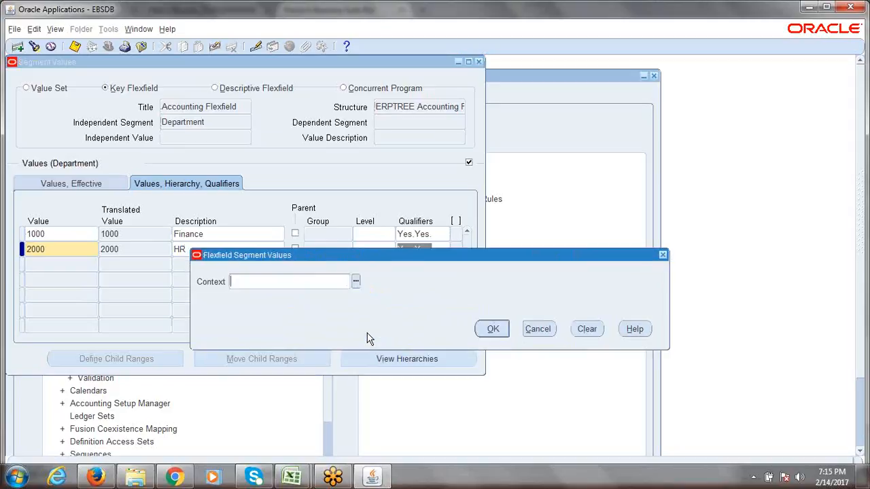
click(542, 330)
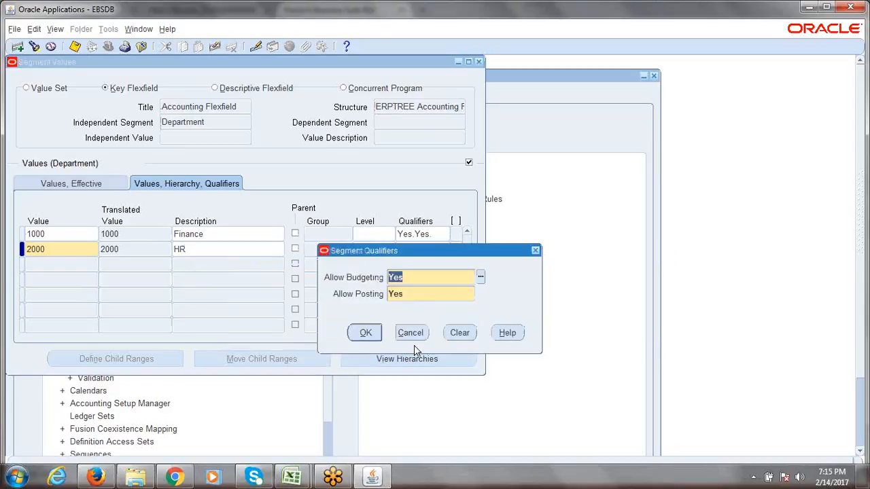
click(370, 332)
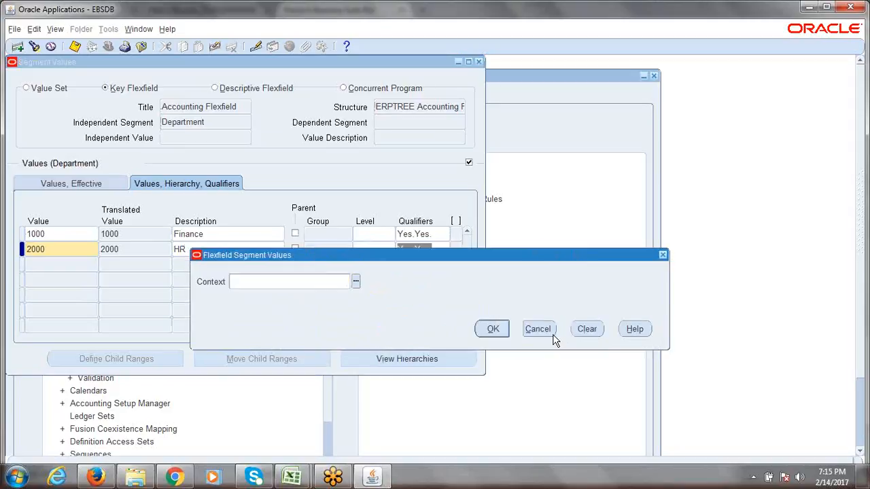
click(499, 336)
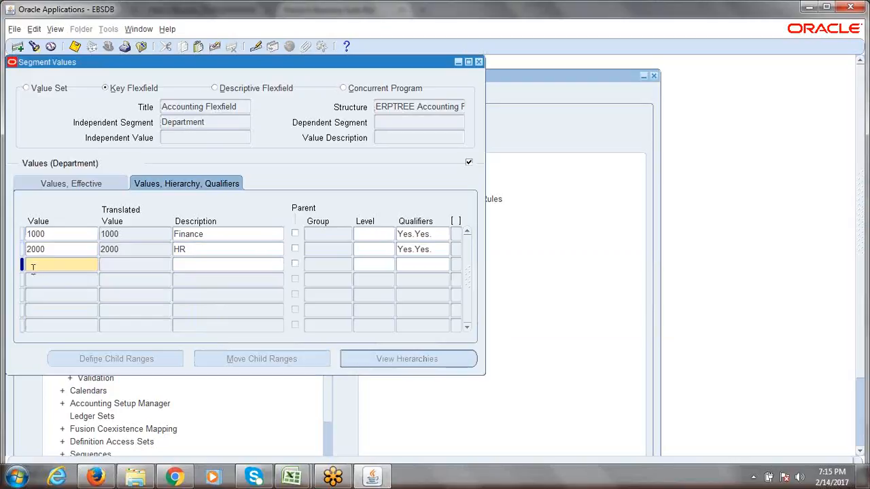
Add Department value 3000 described as Marketing, with budgeting and posting allowed
text(3000)
key(Tab)
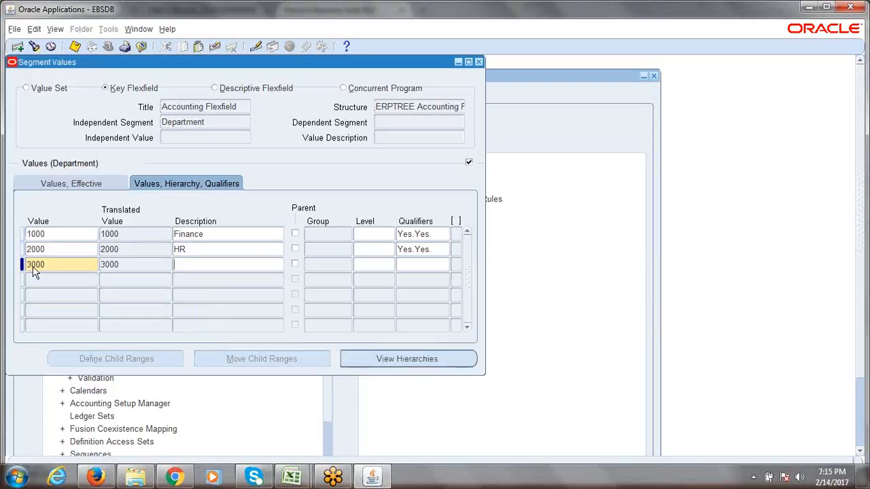
click(206, 263)
text(Marketing)
click(423, 264)
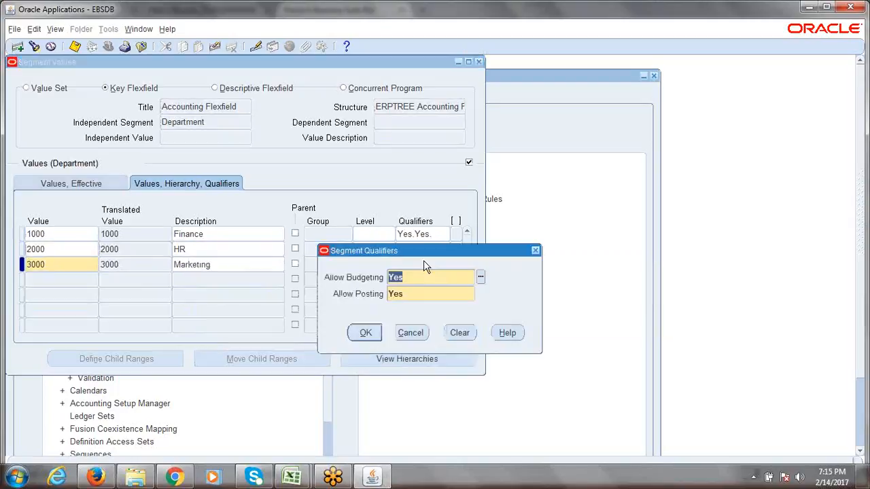
click(371, 338)
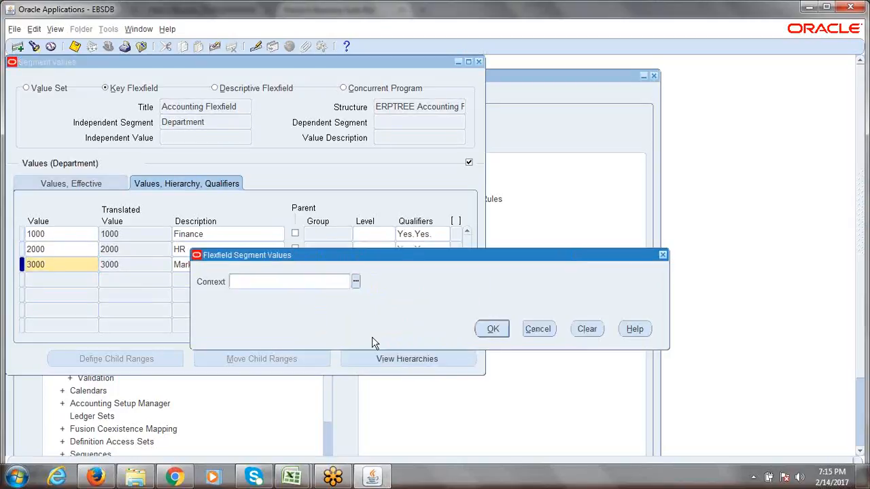
click(494, 331)
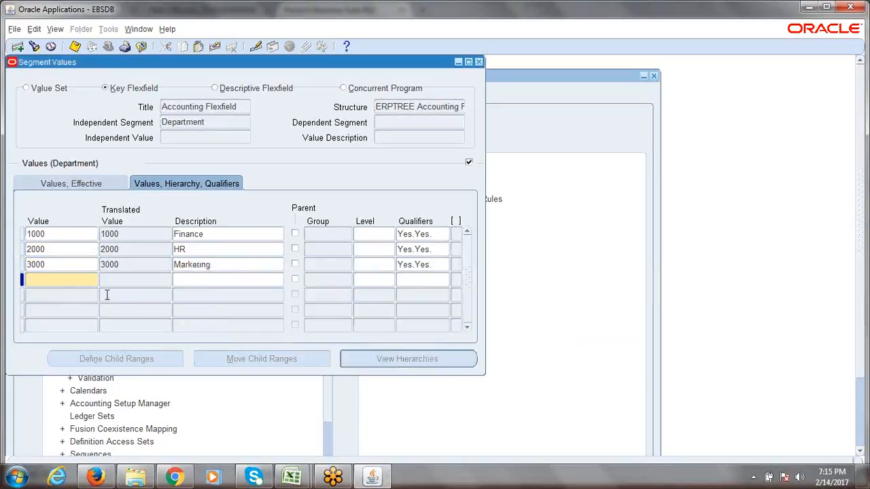
Add value 4000 described as Sales, with budgeting and posting qualifiers set to Yes
text(4000)
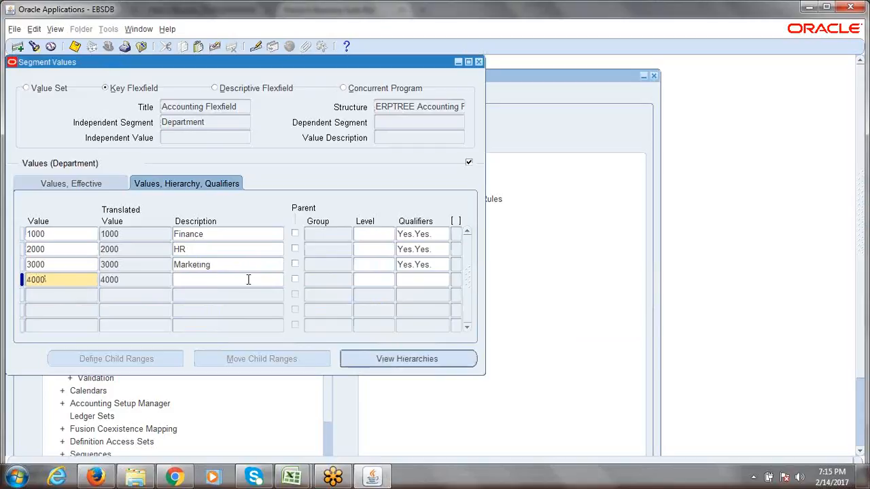
text(Sales)
click(437, 280)
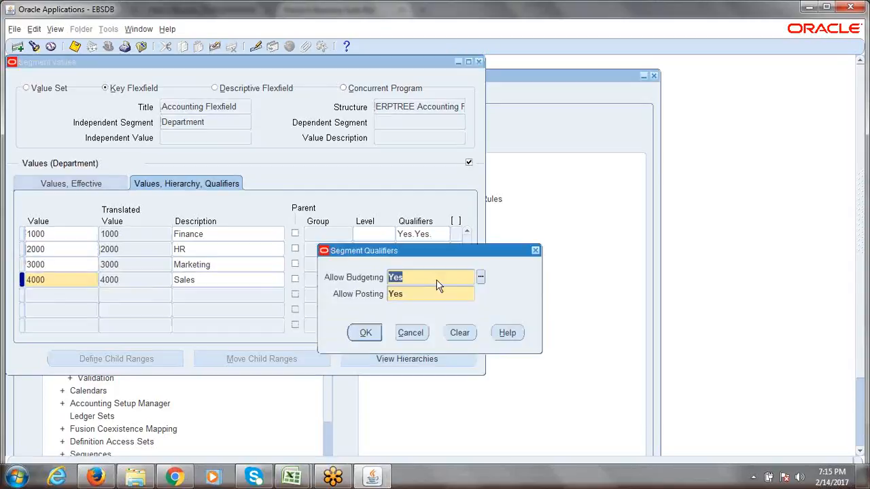
click(365, 332)
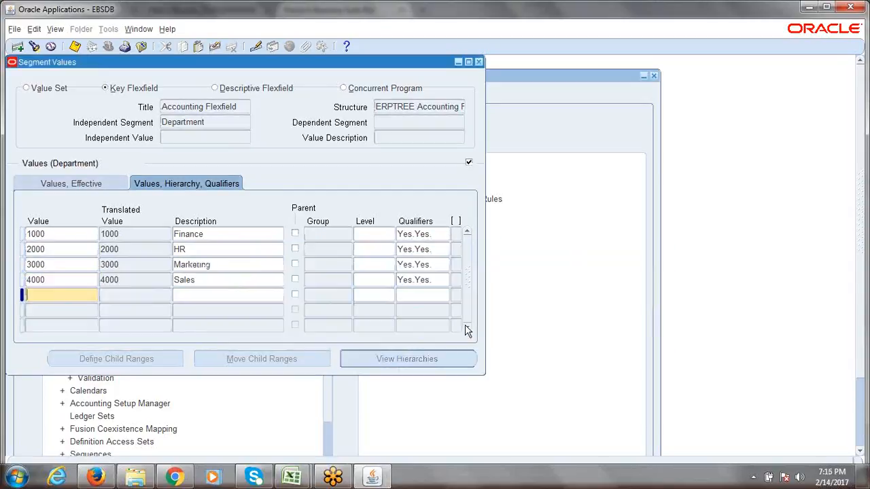
click(432, 279)
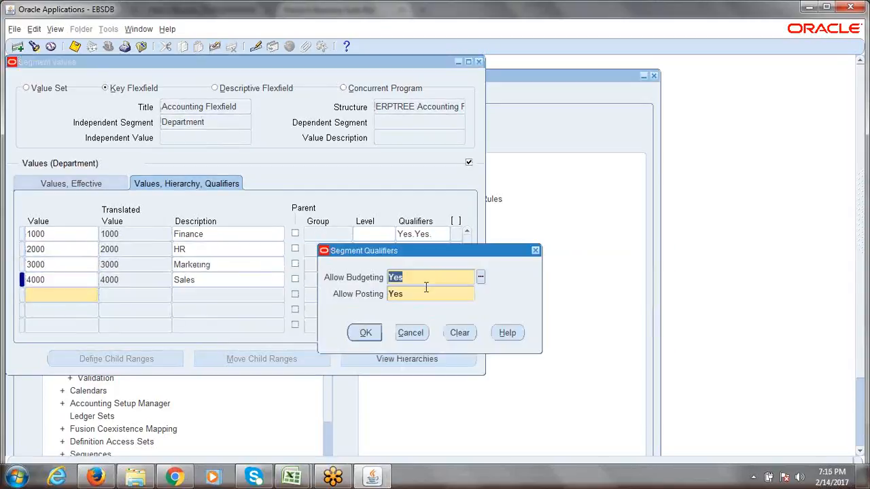
click(366, 332)
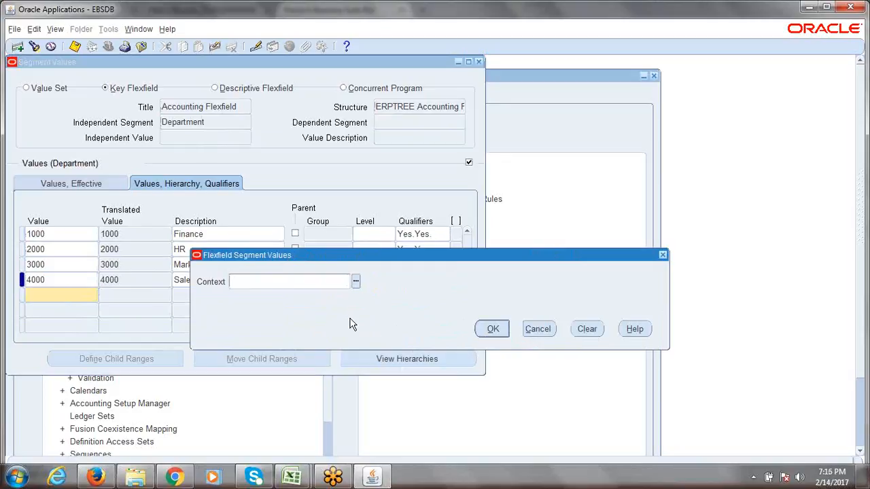
click(493, 328)
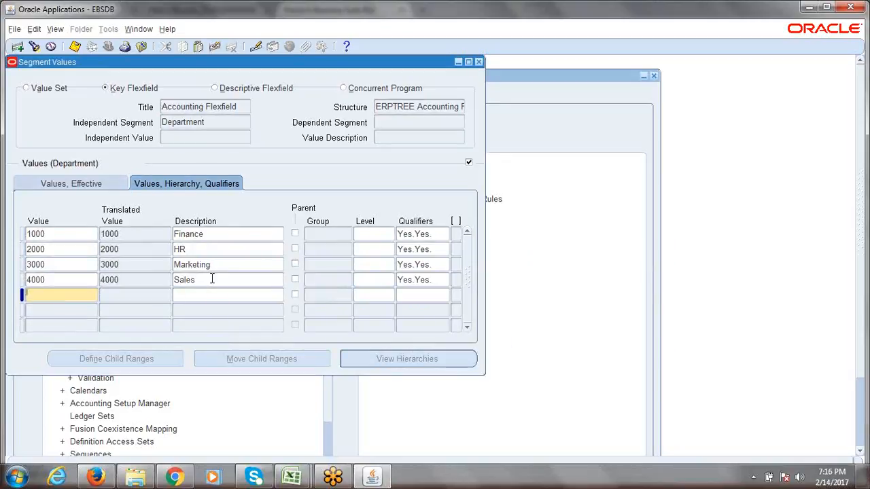
key(Up)
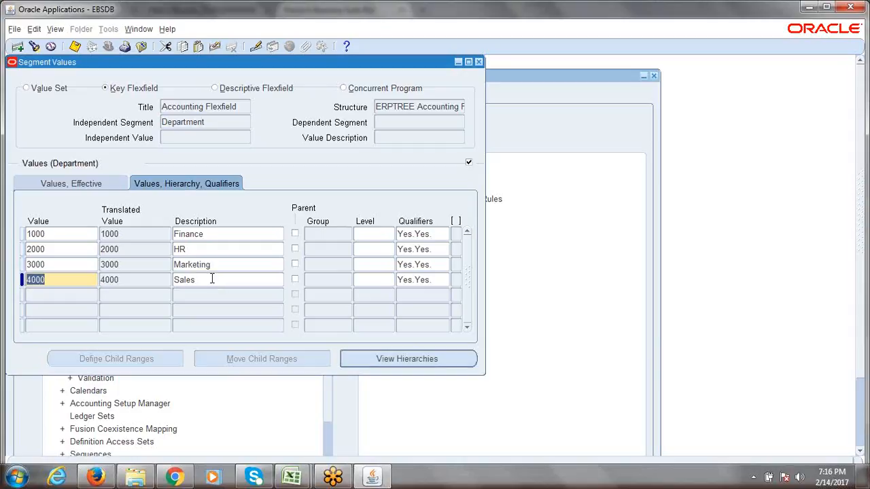
double_click(212, 279)
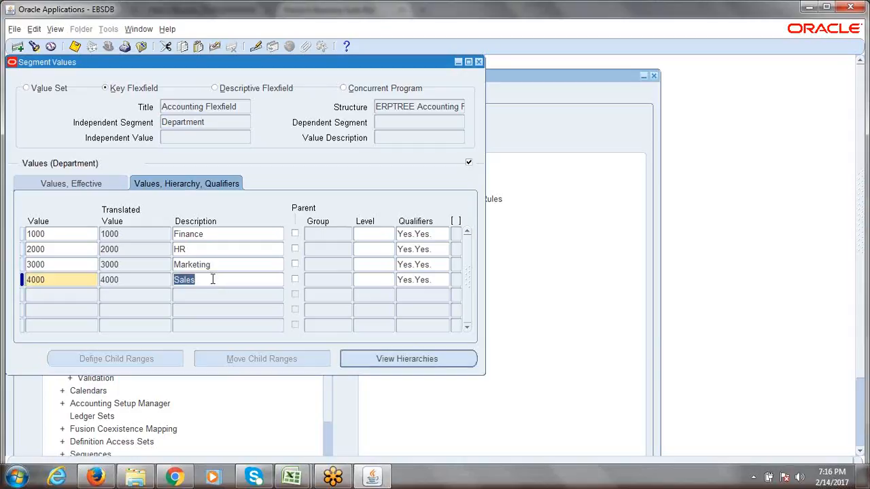
Save the four Department values, then bring up the 6th_Session_COA_Creation.xlsx workbook in Excel
key(ctrl+s)
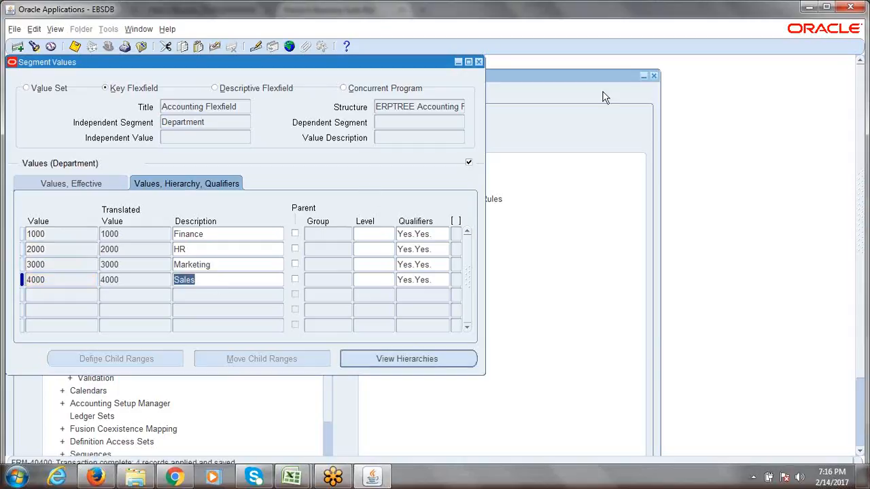
click(692, 17)
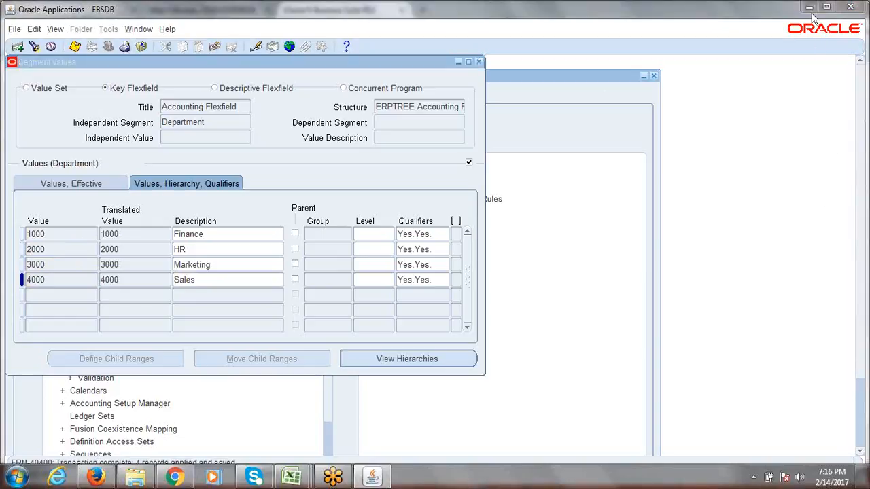
click(447, 156)
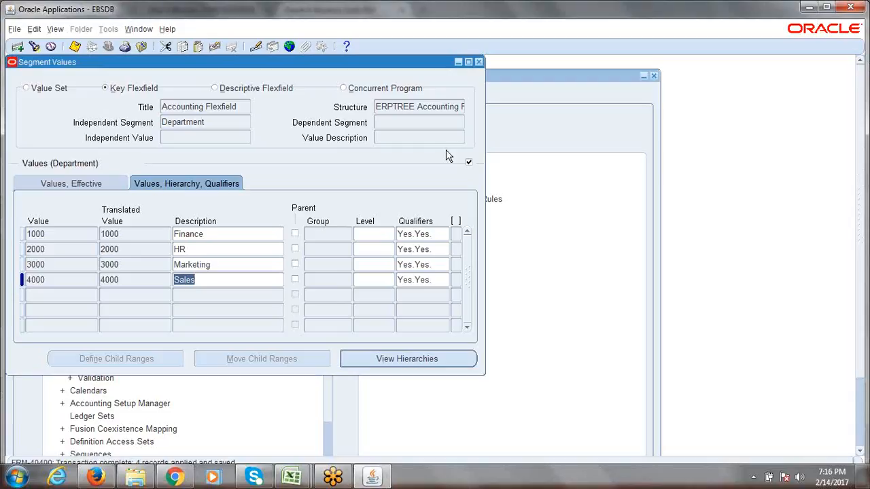
click(292, 478)
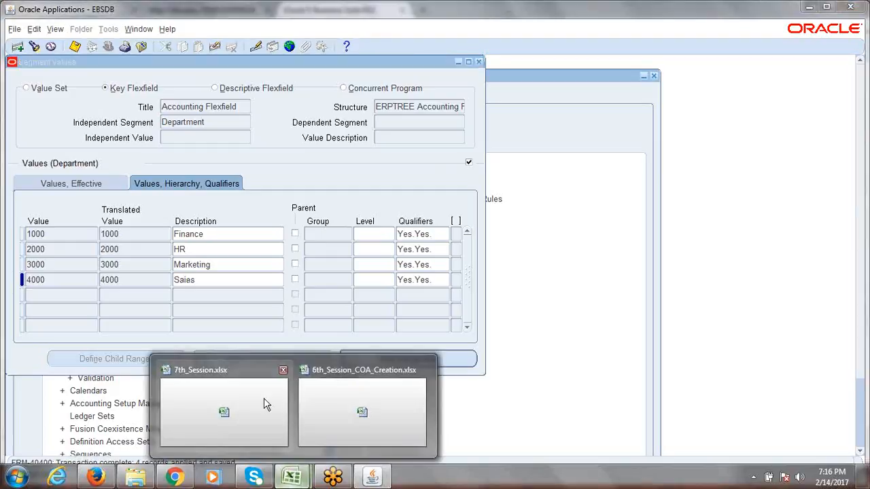
click(340, 411)
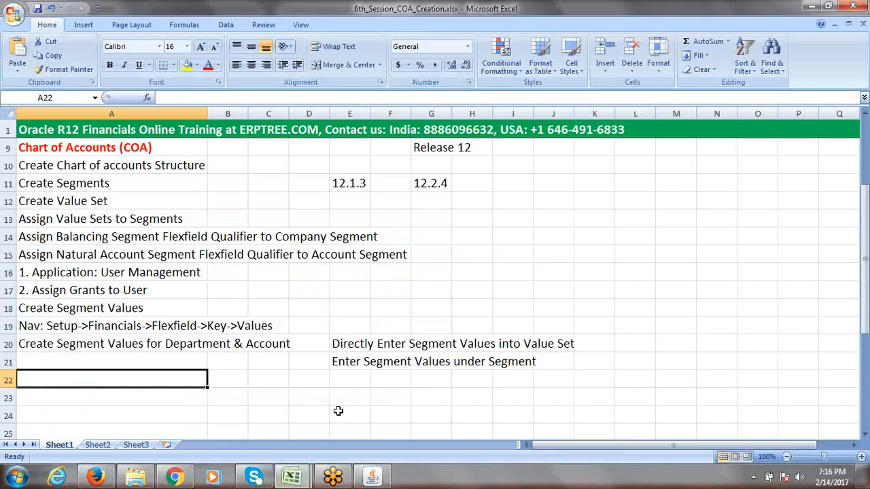
In 7th_Session.xlsx, enter the heading '5 Type of Accounts' in A3 and fill row 3 yellow
click(292, 477)
click(243, 412)
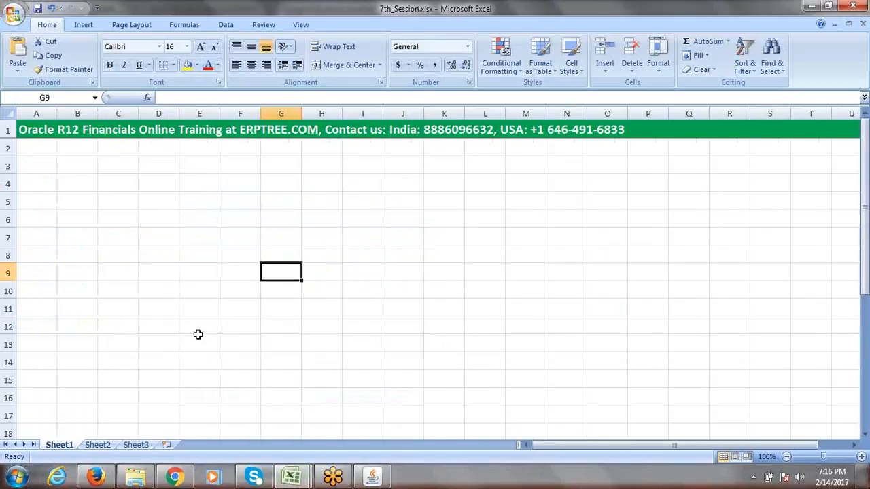
click(48, 166)
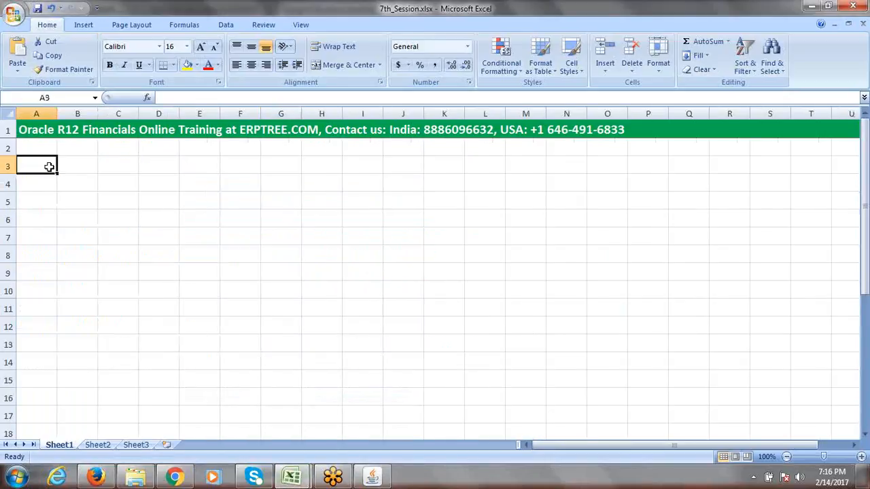
text(5 T)
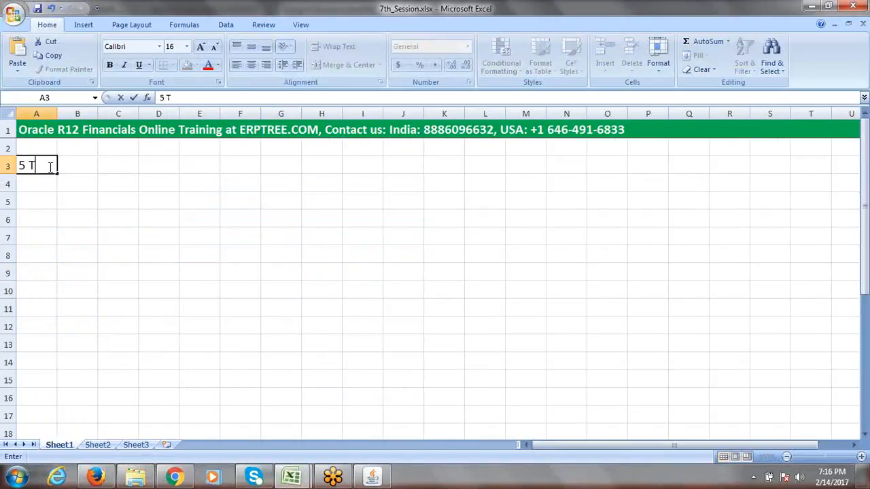
text(ype of Acco)
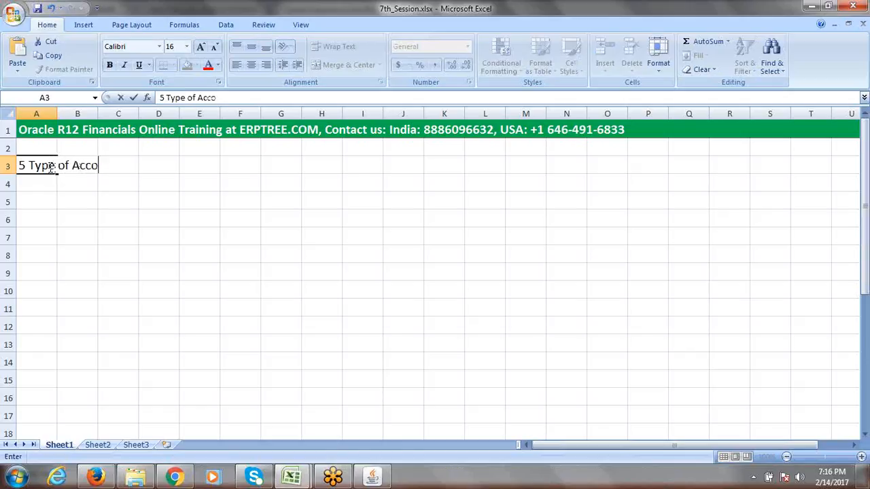
text(unts)
click(8, 166)
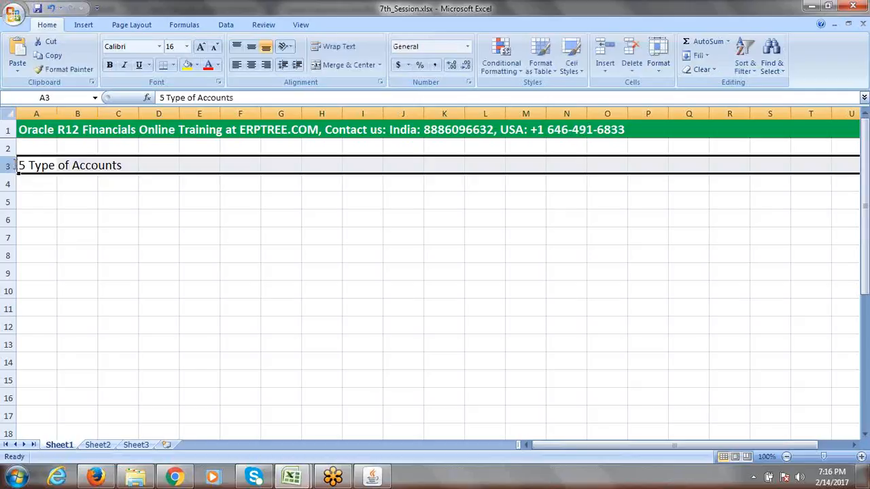
click(187, 65)
List Assets, Liabilities, Expense, Revenue and Ownership in cells A4 to A8
click(45, 186)
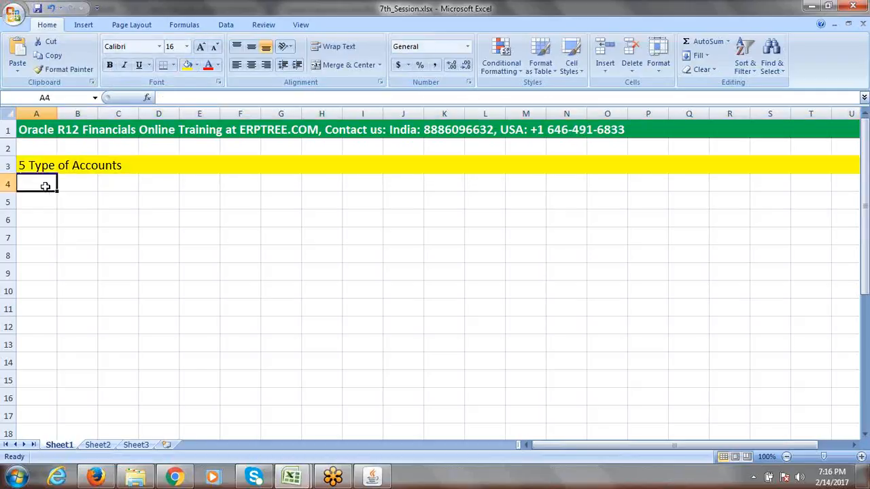
text(Assets)
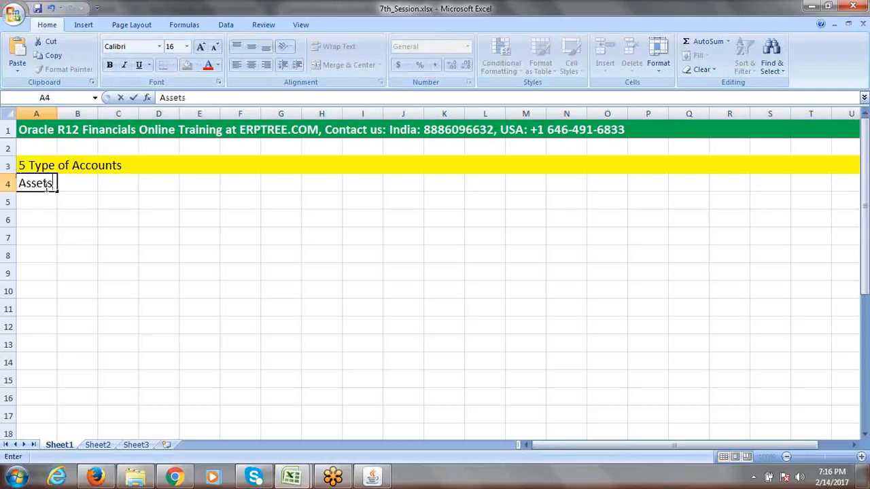
click(41, 200)
text(Lia)
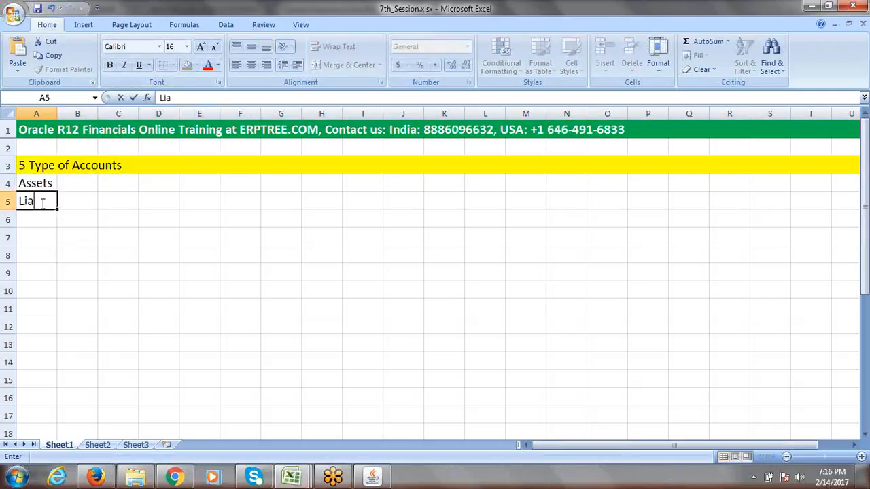
text(bilities)
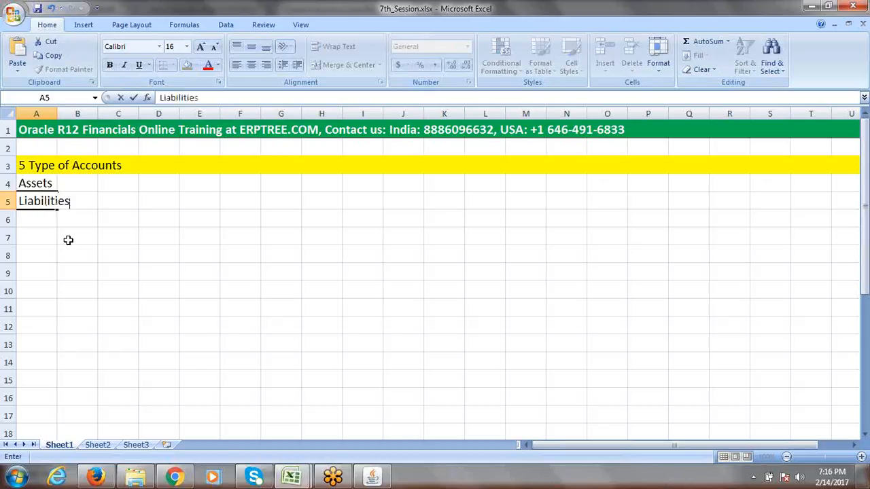
click(20, 219)
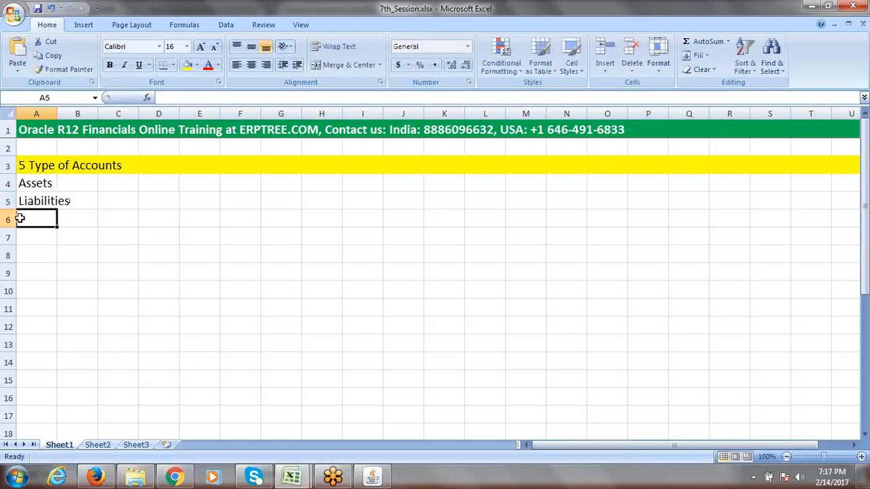
text(Expense)
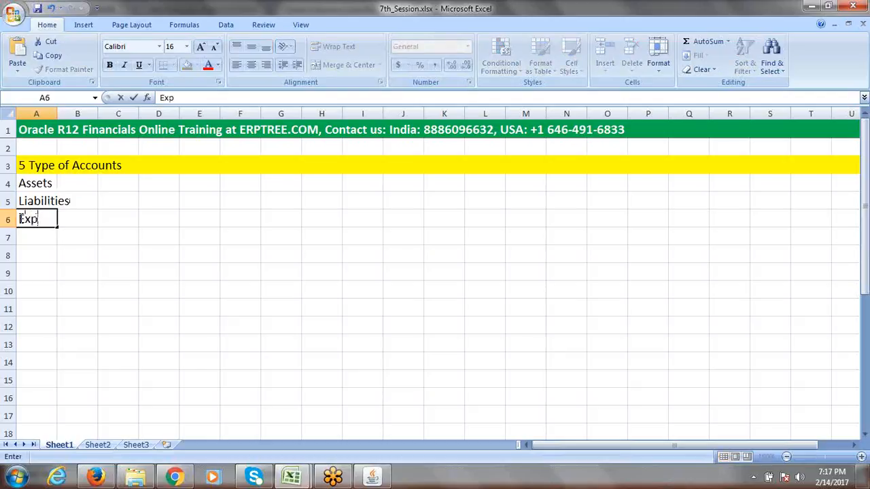
click(30, 237)
text(Revenue)
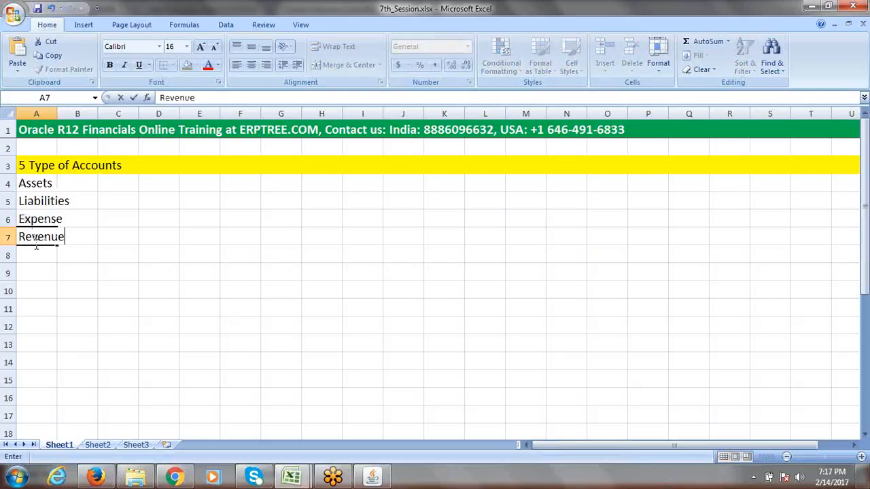
click(37, 250)
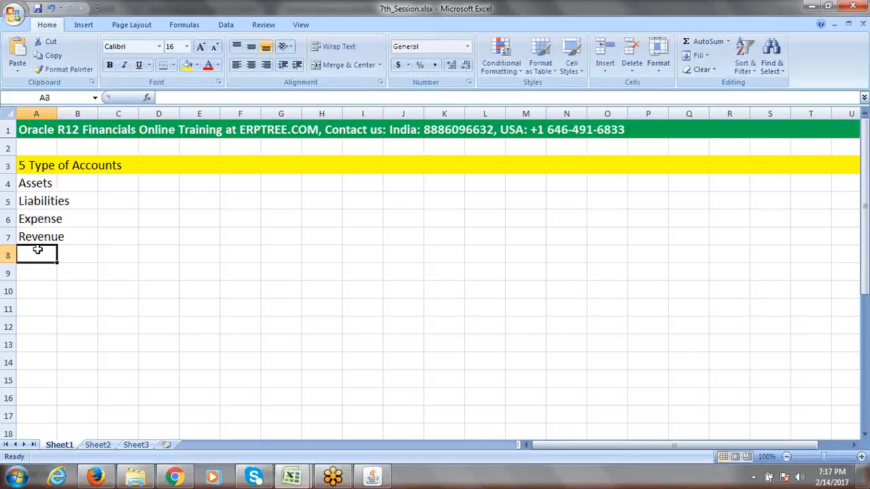
text(O)
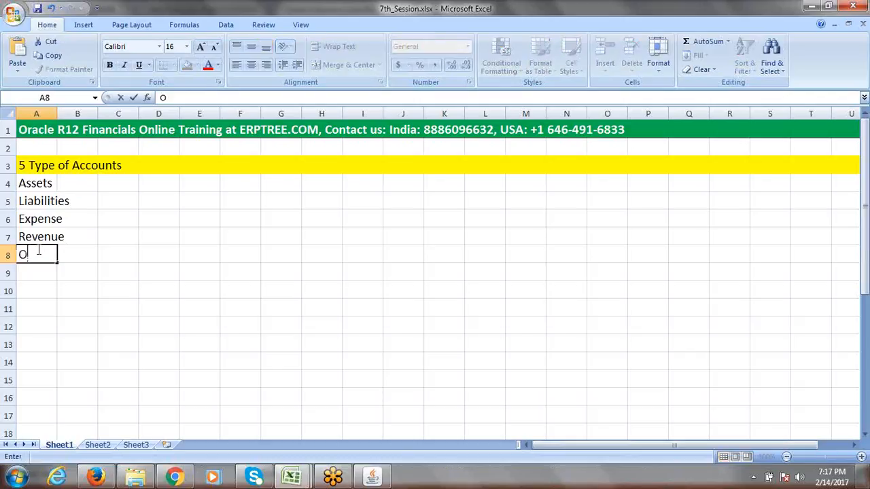
text(wnership)
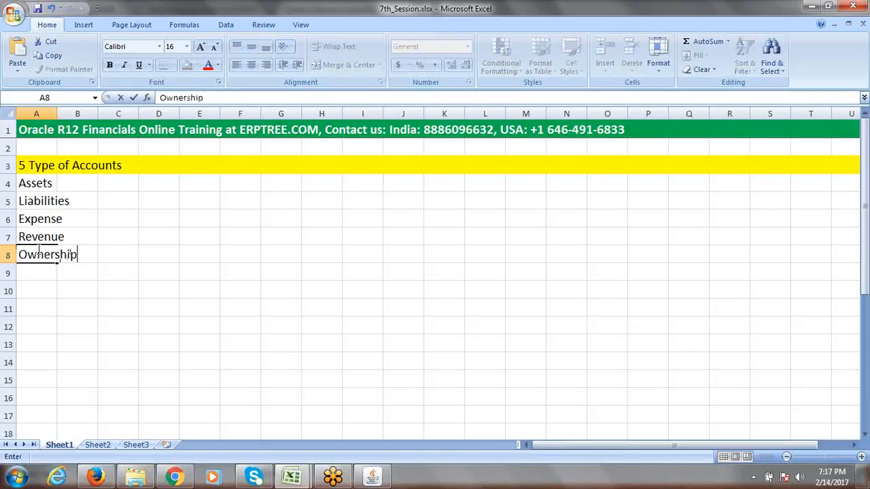
click(55, 110)
Auto-fit column A to the account list, then narrow it to width 49
double_click(57, 113)
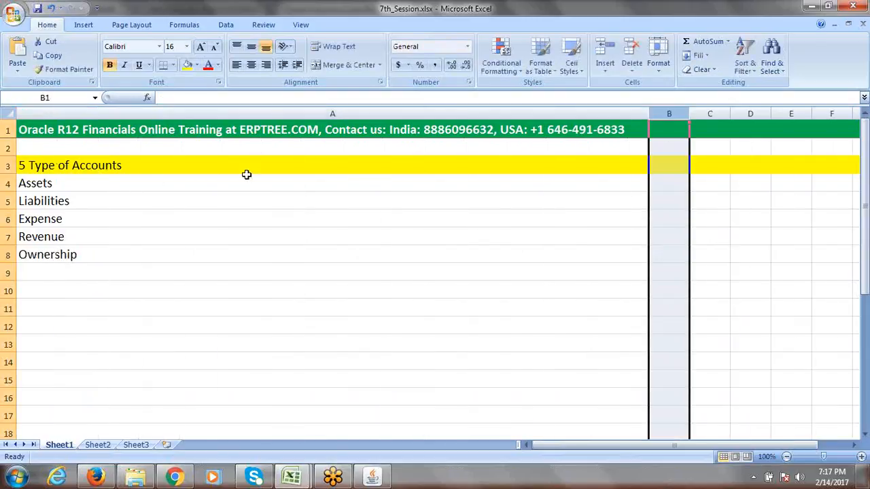
drag(649, 113, 129, 149)
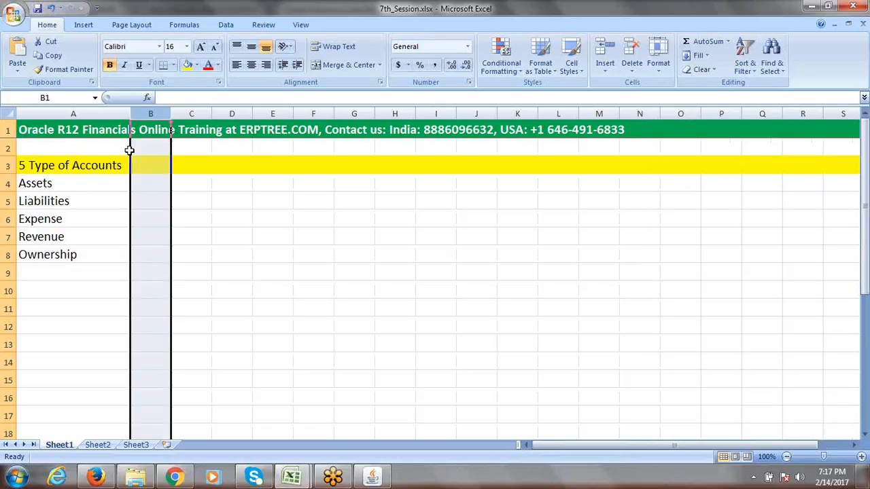
click(291, 225)
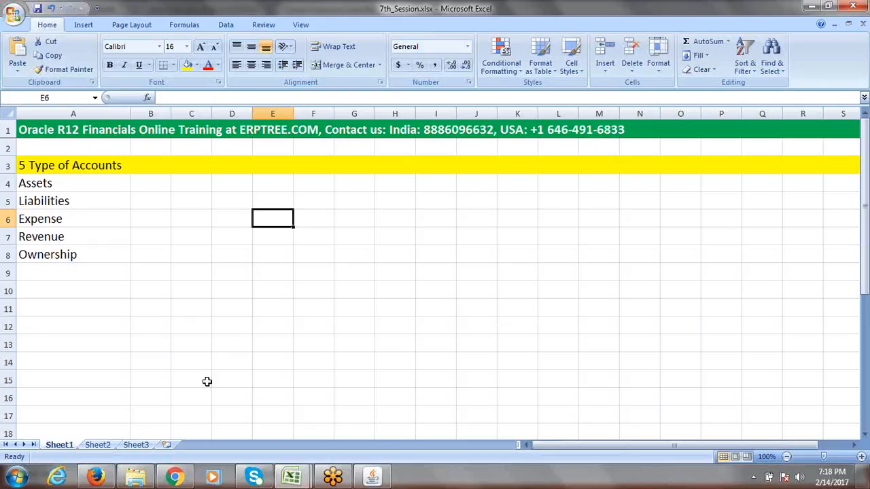
Back in Oracle, confirm Finance's qualifiers allow budgeting and posting, then accept them
click(376, 479)
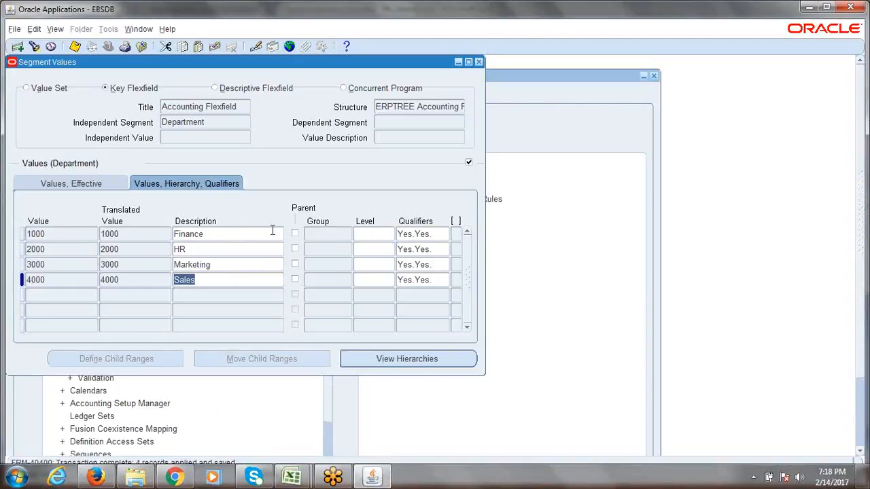
click(428, 234)
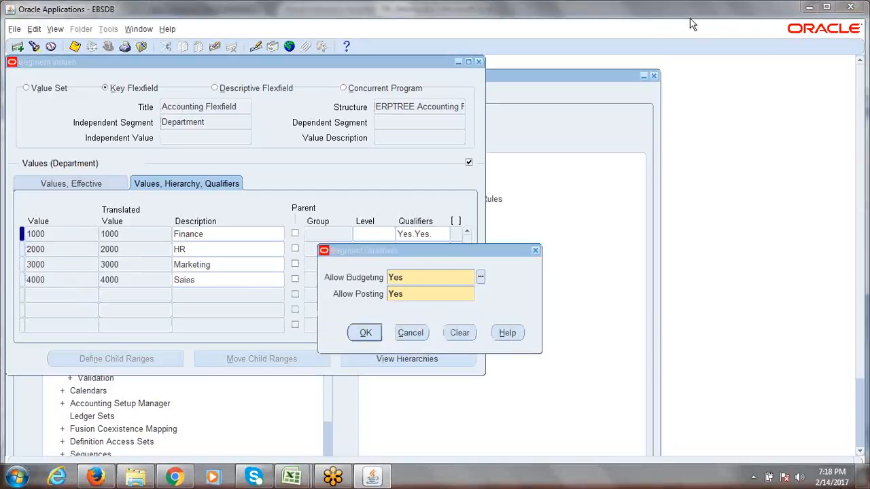
click(824, 168)
click(367, 332)
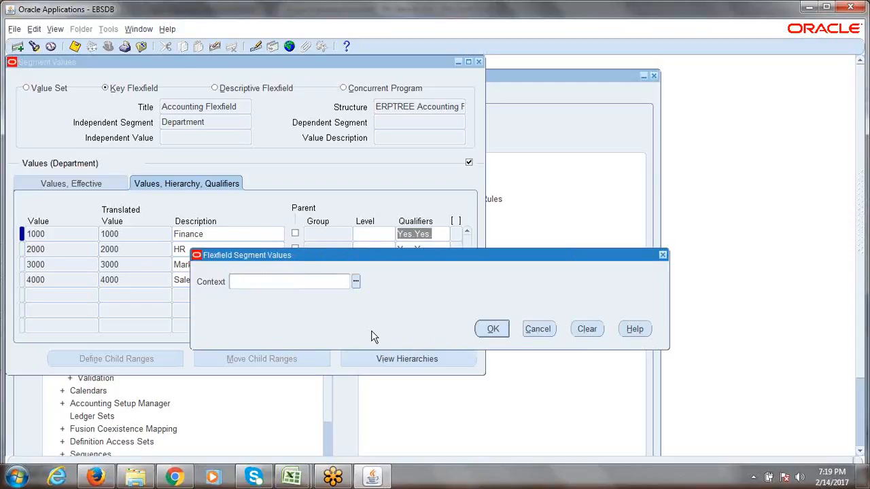
click(493, 329)
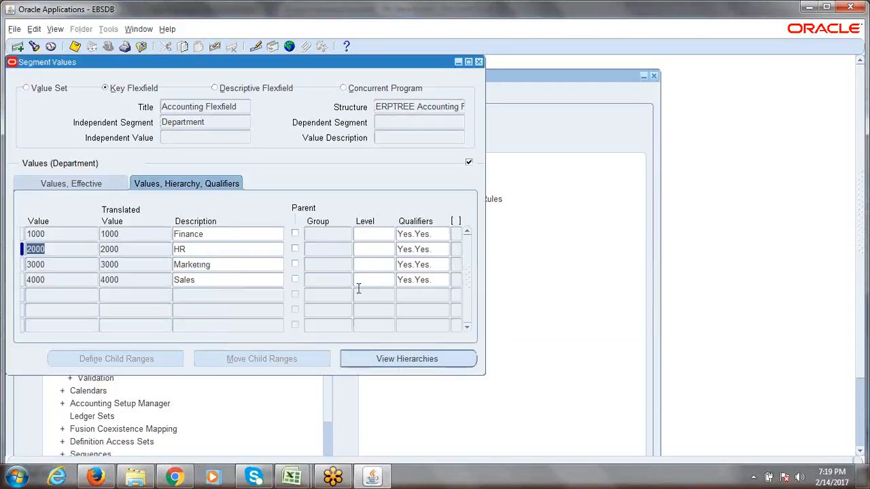
click(221, 122)
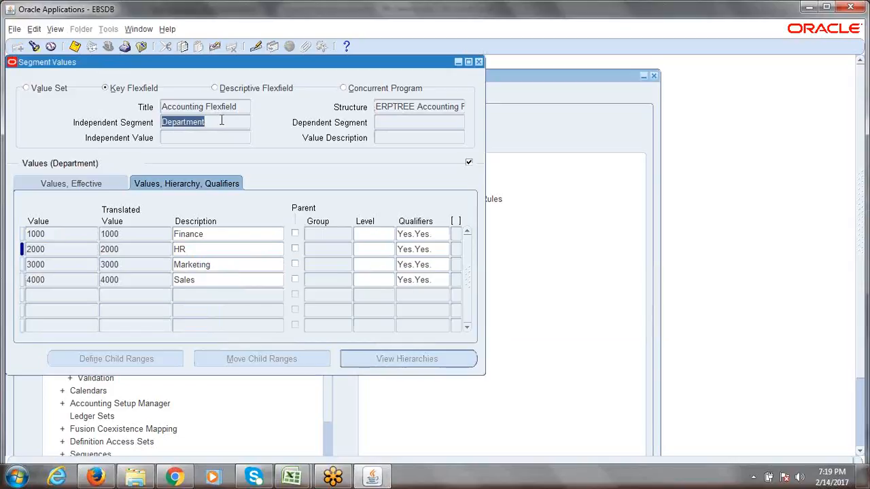
Switch the Independent Segment to Account and enter value 1000 described as Cash
key(Down)
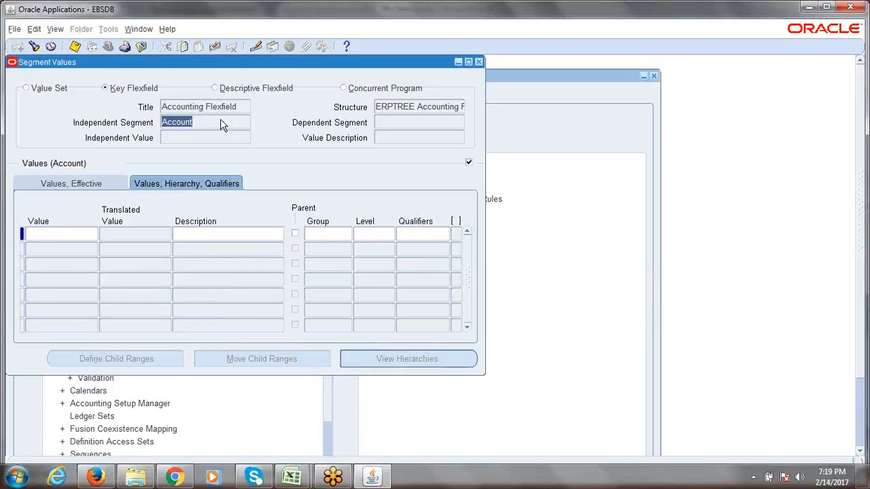
click(80, 235)
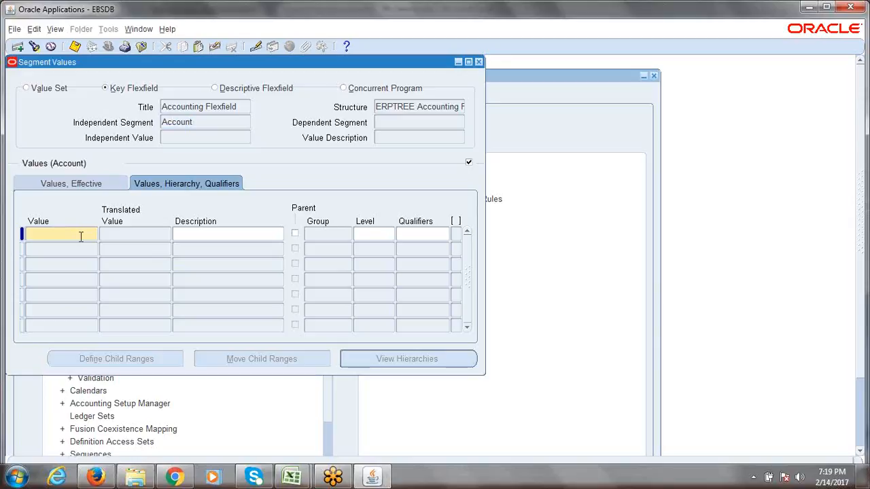
text(1000)
key(Tab)
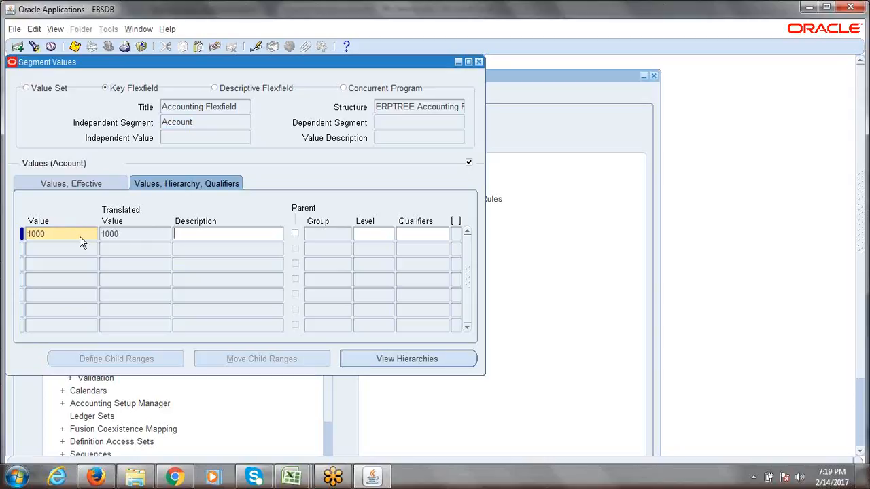
text(Cash)
Open the Segment Qualifiers window for account value 1000 Cash
click(416, 234)
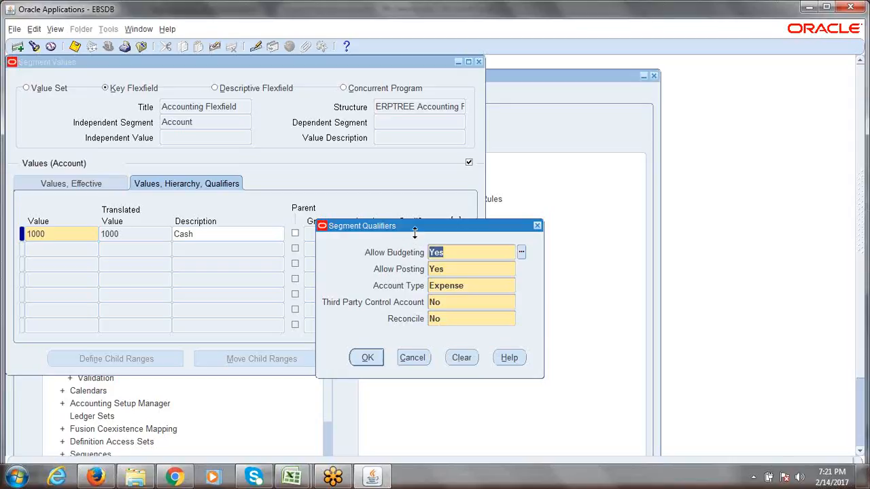
Step through Cash's qualifiers to Account Type and open its list of account types
click(828, 173)
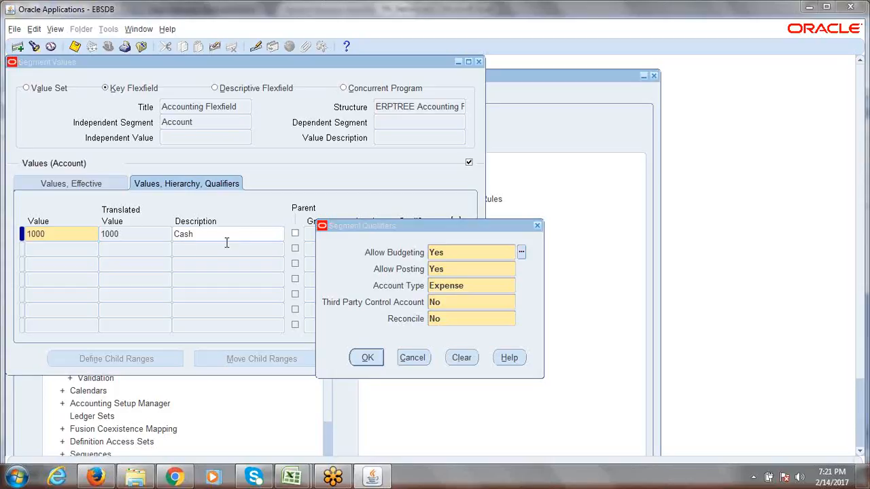
click(451, 287)
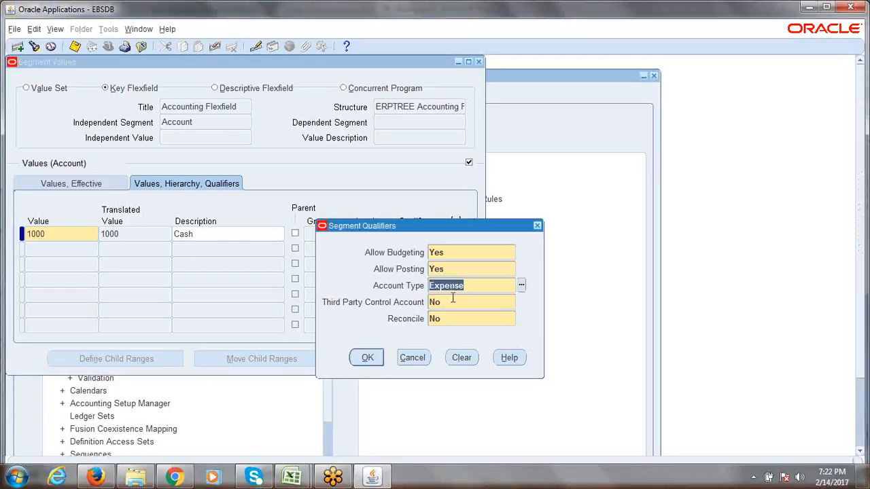
click(452, 302)
click(451, 318)
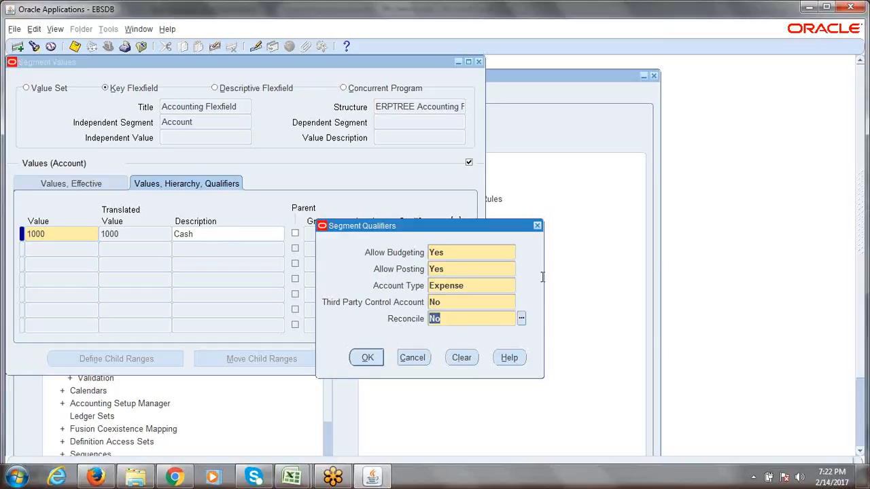
click(471, 254)
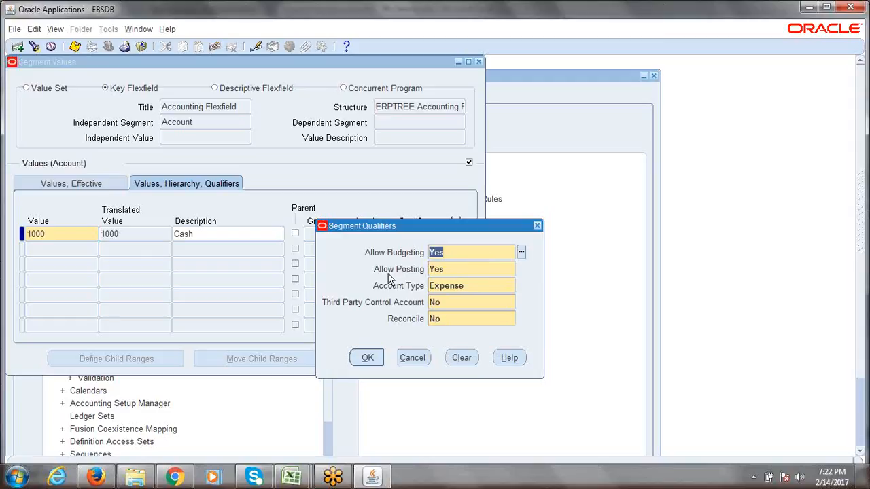
key(Tab)
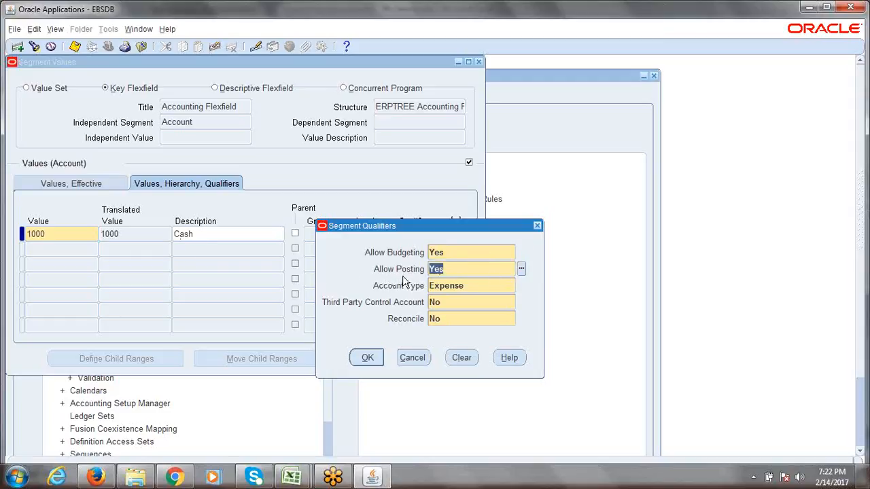
key(Tab)
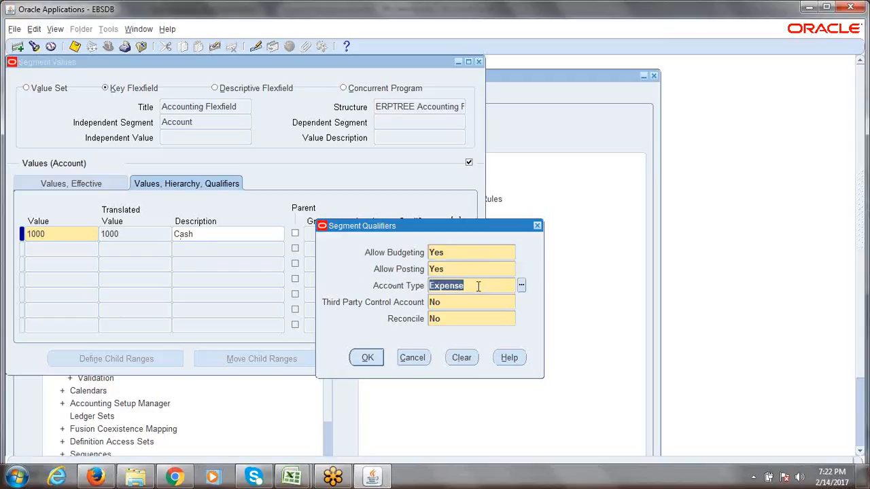
click(521, 286)
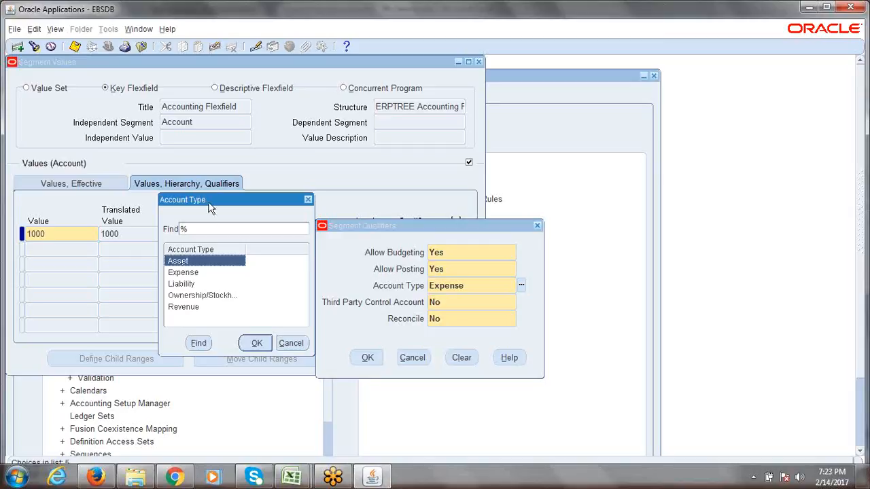
drag(210, 205, 295, 233)
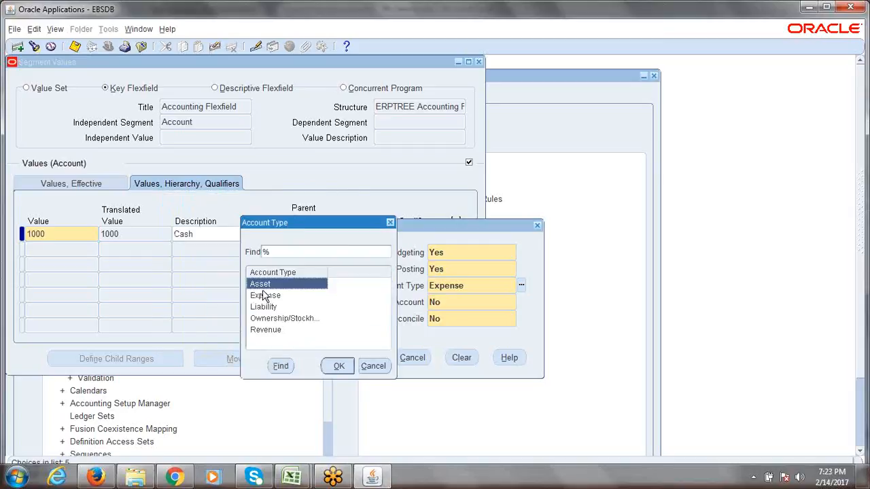
click(338, 367)
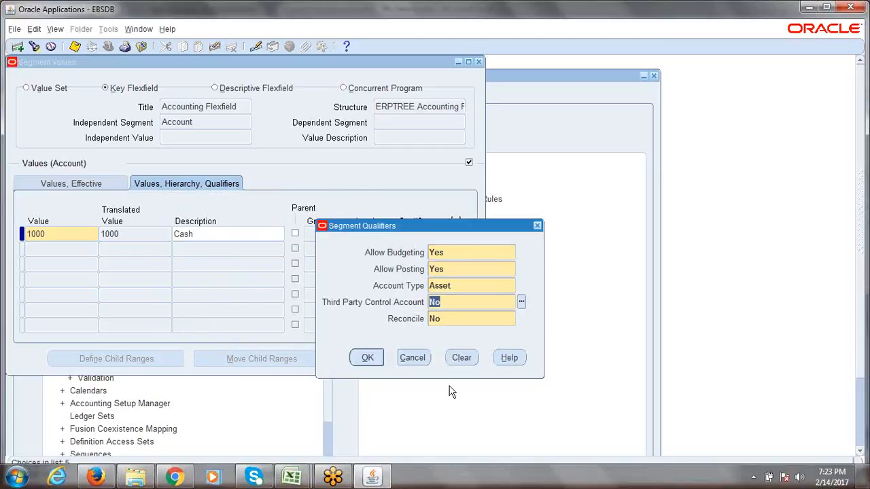
click(369, 358)
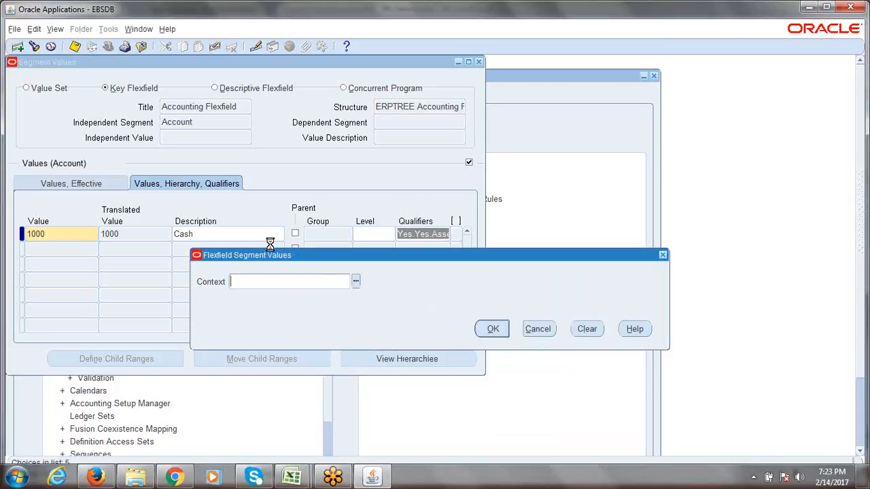
click(489, 329)
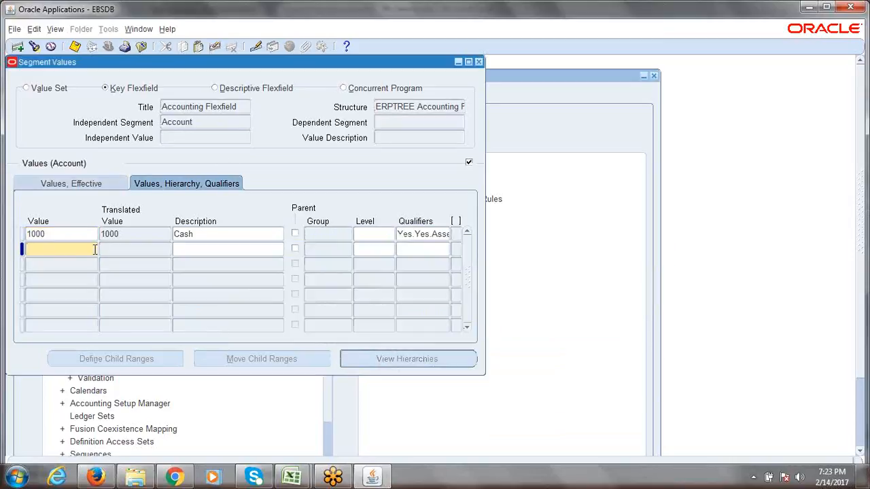
Add account value 2000 'Admin Expense' and keep its account type as Expense
text(2000)
key(Tab)
text(E)
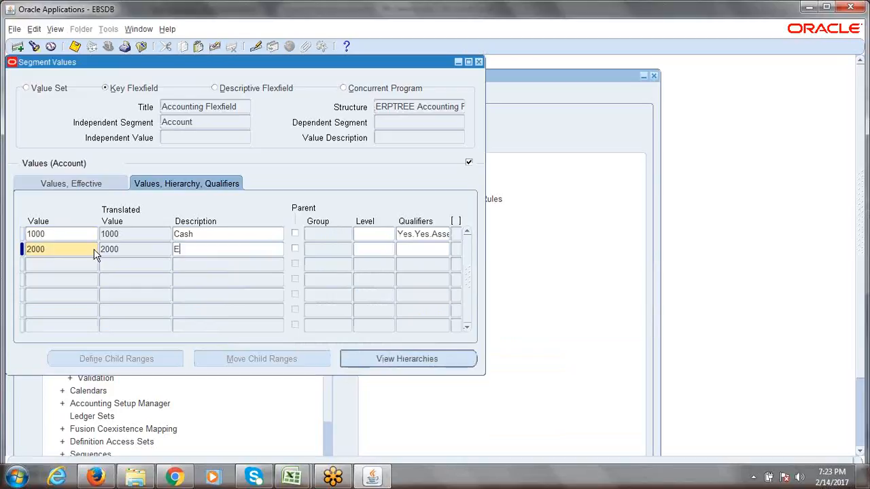
key(BackSpace)
text(Admin Expense,)
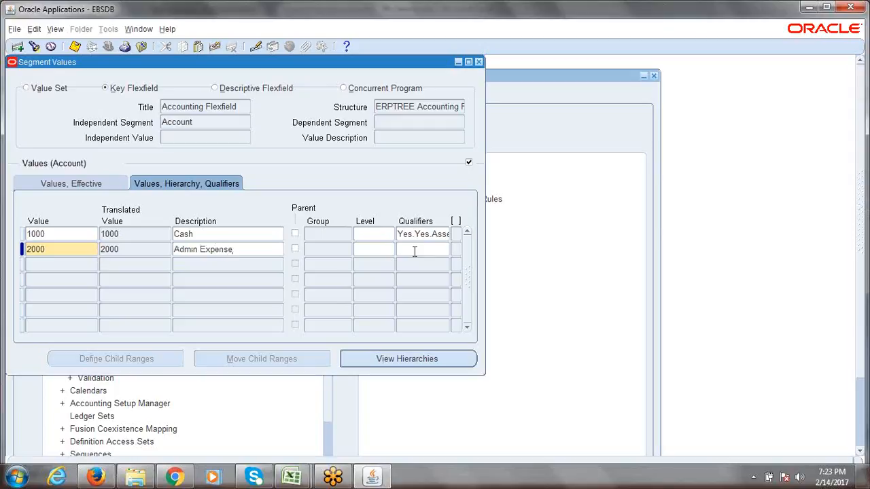
click(417, 251)
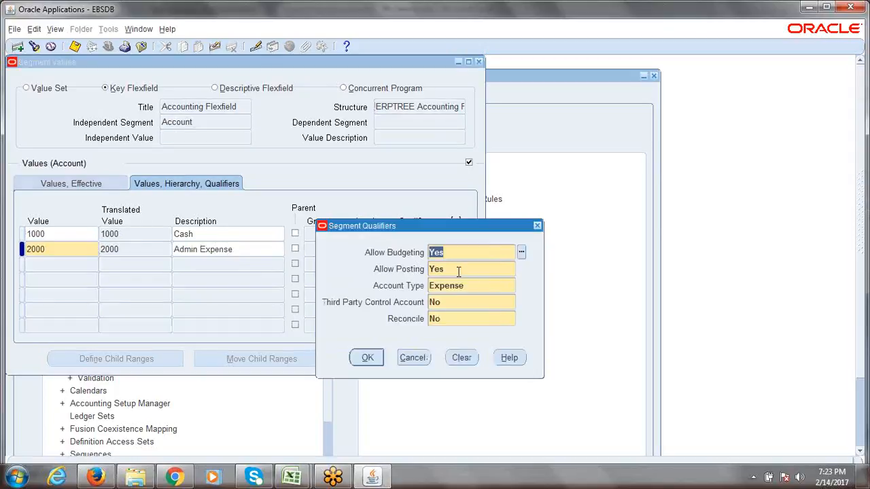
click(475, 288)
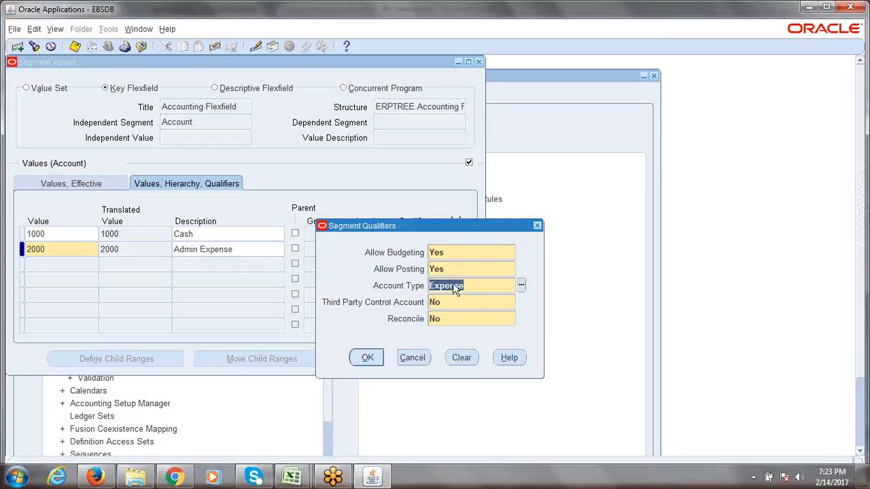
click(365, 358)
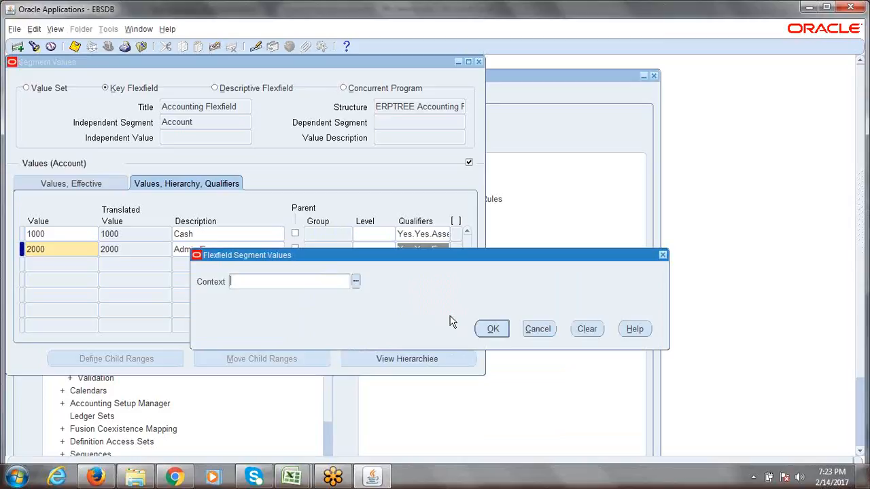
click(491, 329)
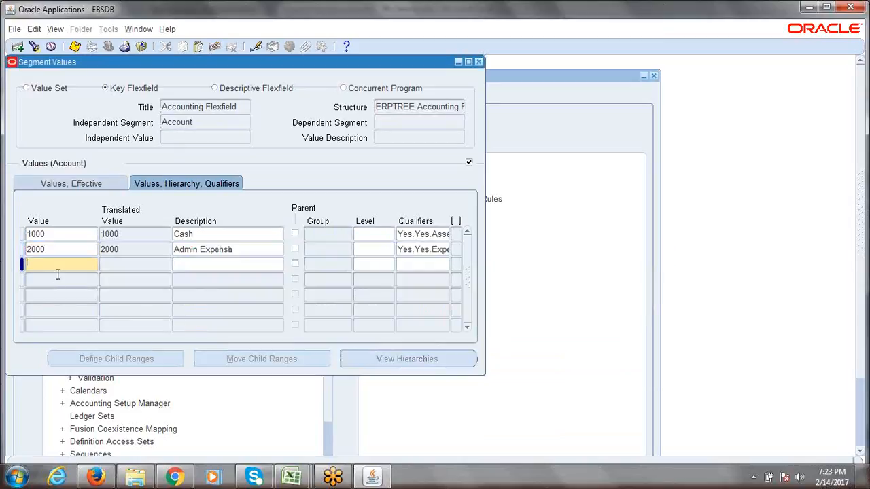
Add account value 3000 described as Retained Earnings
text(3000)
key(Tab)
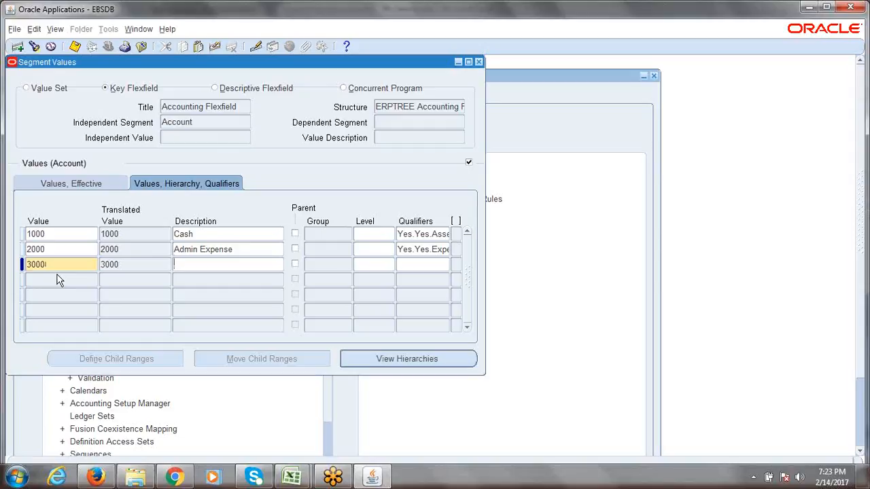
text(Retained Earnings)
Set account 3000's type to Ownership/Stockholder and accept its qualifiers
click(403, 266)
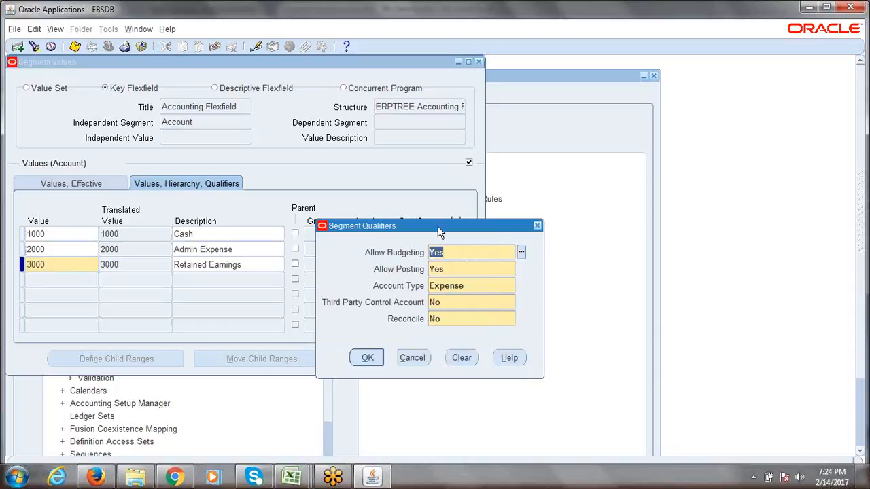
drag(439, 233, 447, 162)
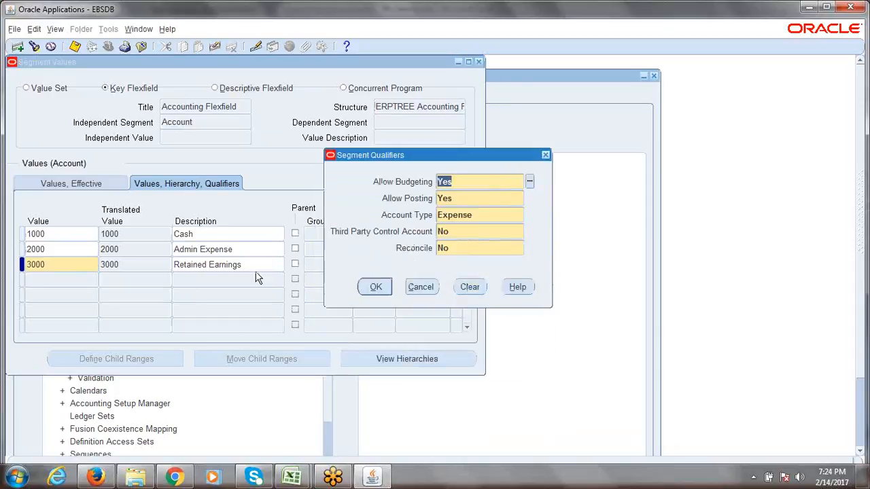
click(487, 215)
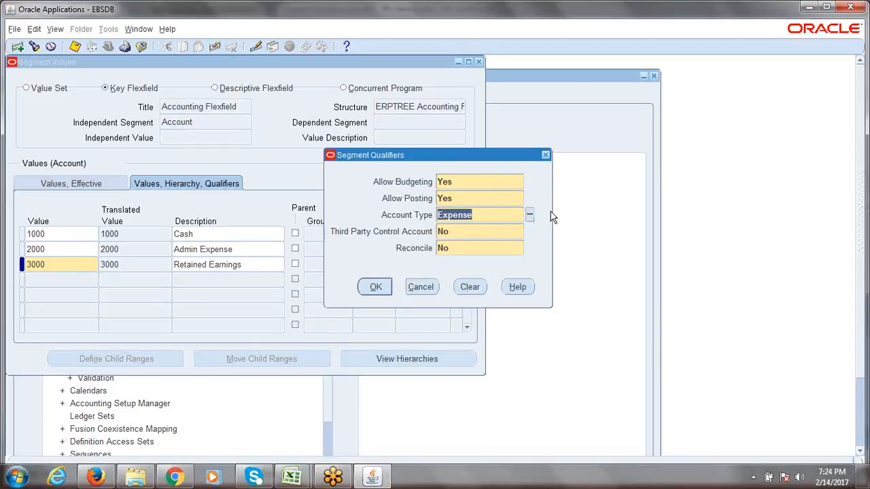
click(529, 214)
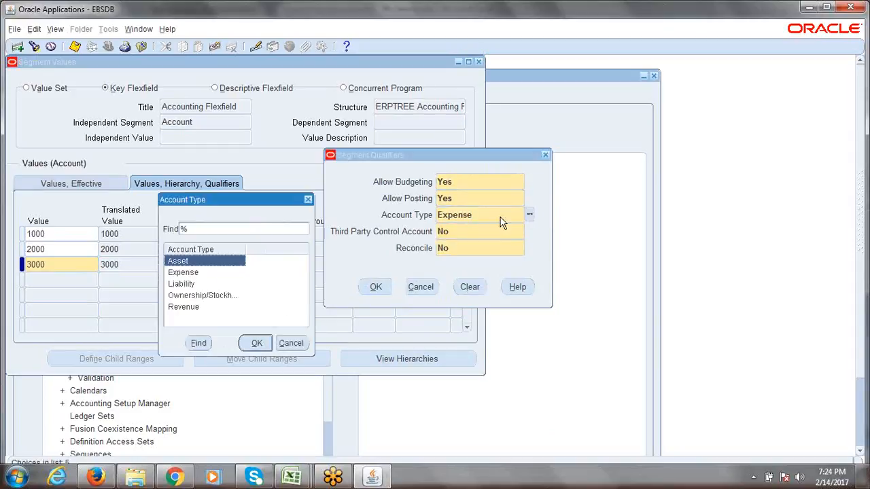
click(195, 297)
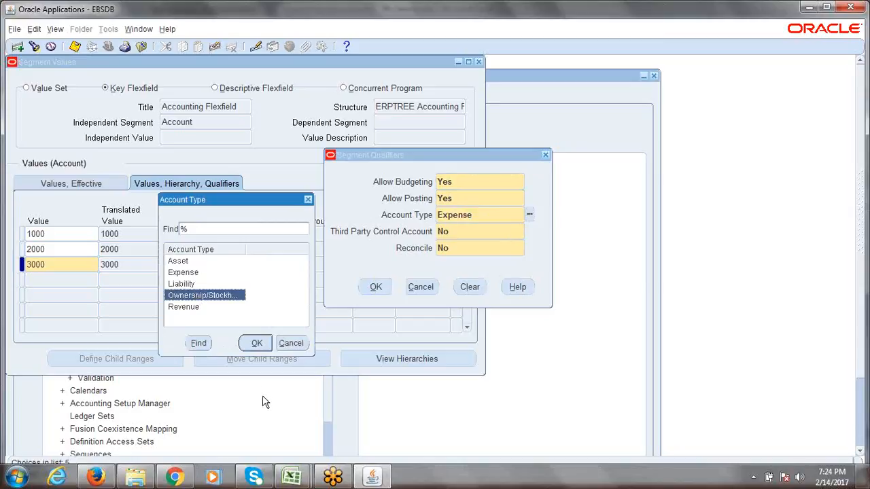
click(257, 344)
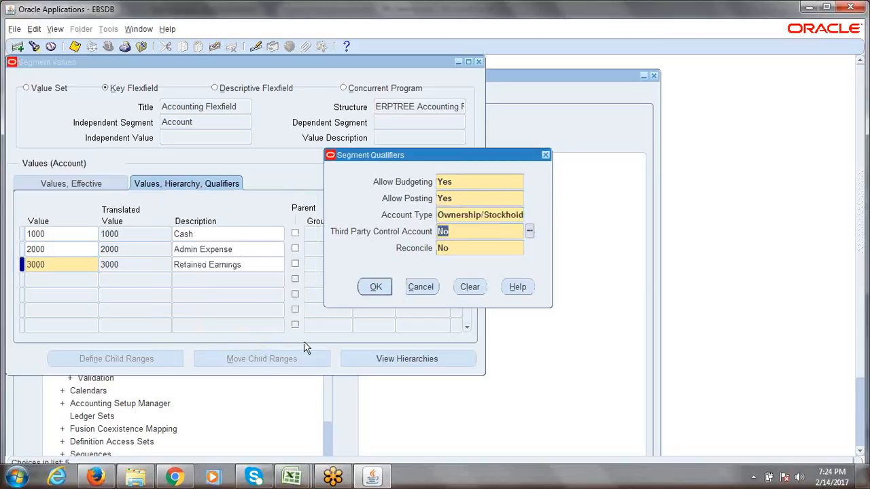
click(373, 286)
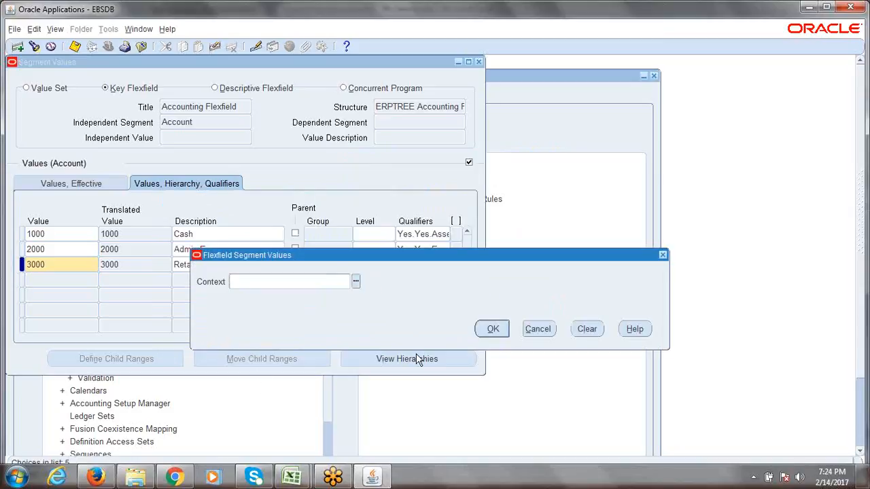
click(493, 329)
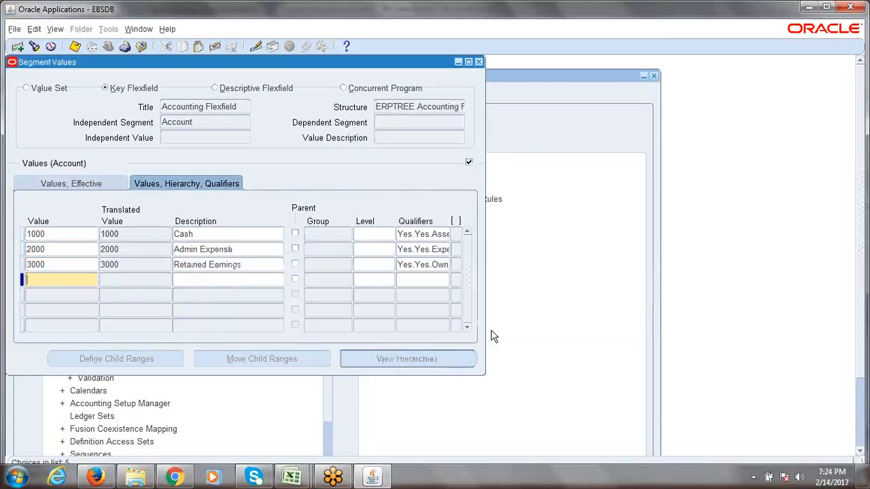
Save the Account values 1000 Cash, 2000 Admin Expense and 3000 Retained Earnings
click(218, 233)
click(255, 249)
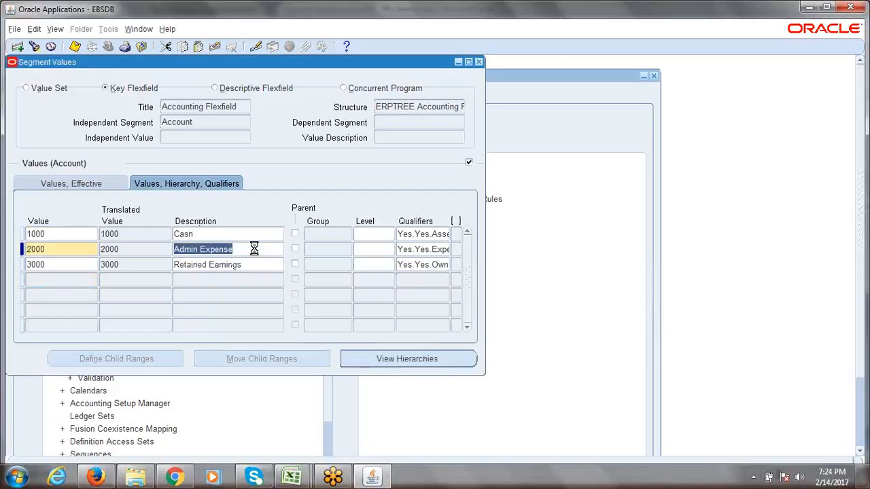
key(ctrl+s)
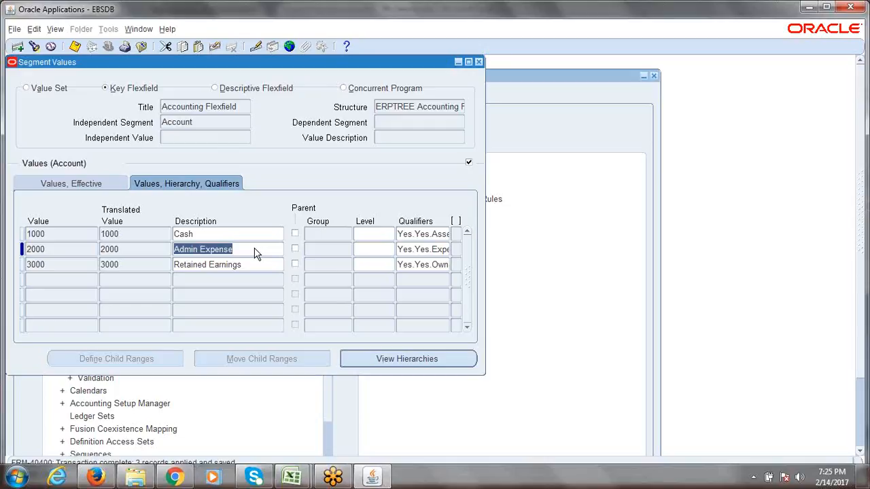
Recheck Cash's qualifiers unchanged, then switch the Independent Segment to Company
click(203, 122)
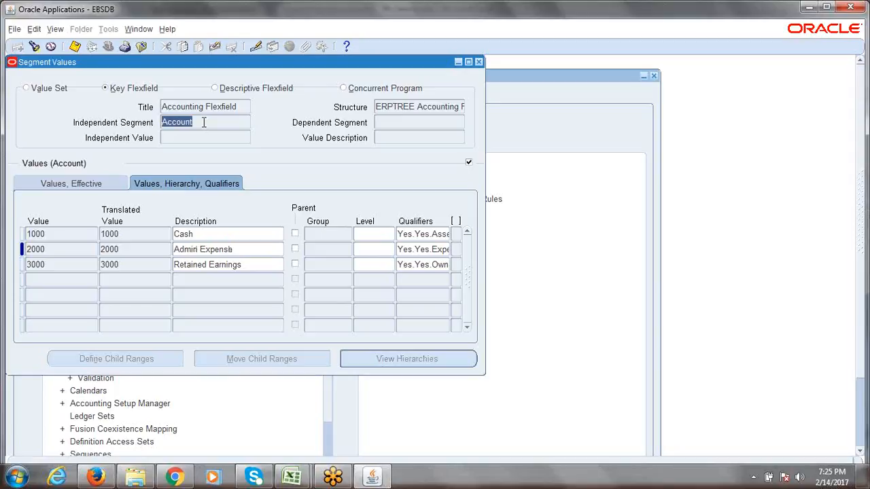
click(423, 234)
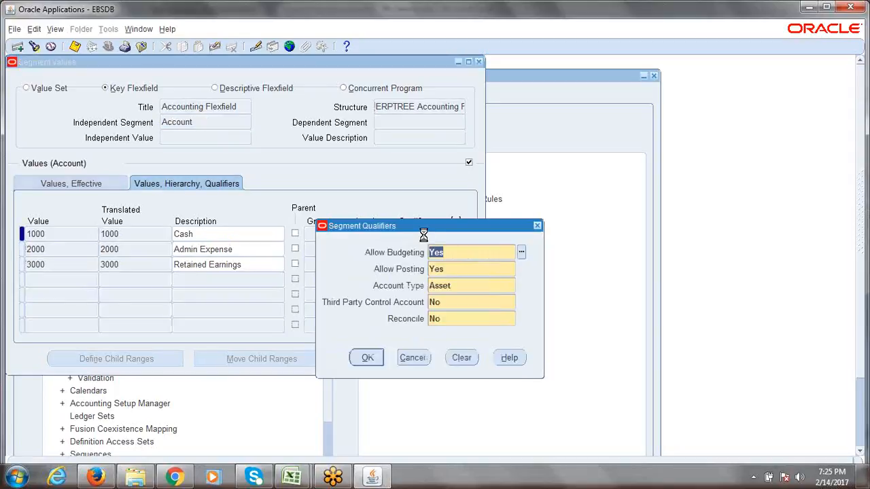
click(367, 358)
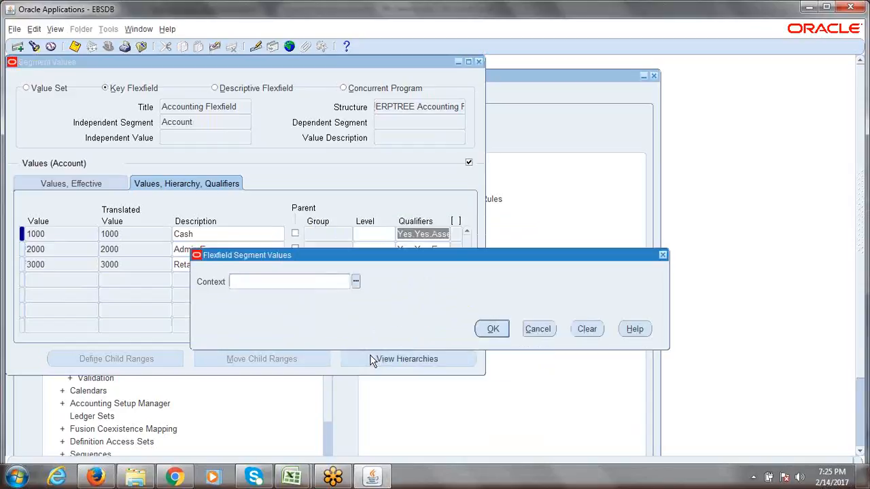
click(492, 329)
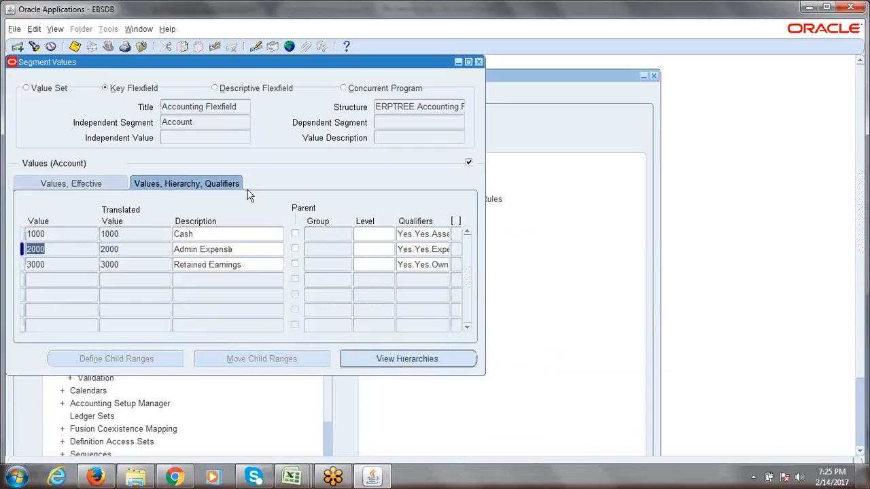
click(205, 123)
key(Up)
key(Up)
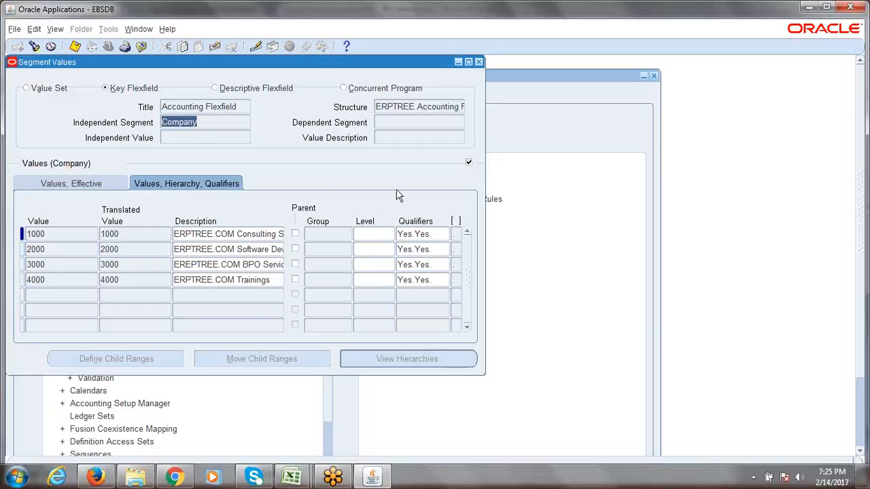
click(427, 235)
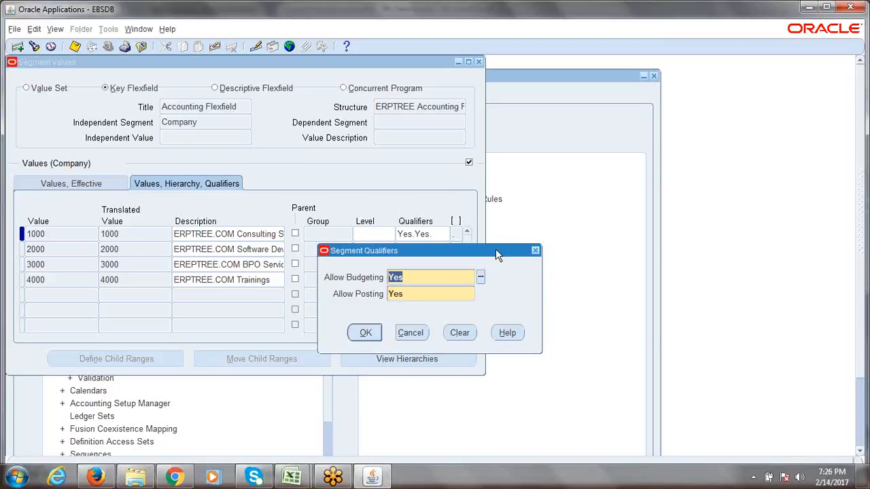
drag(495, 251, 471, 203)
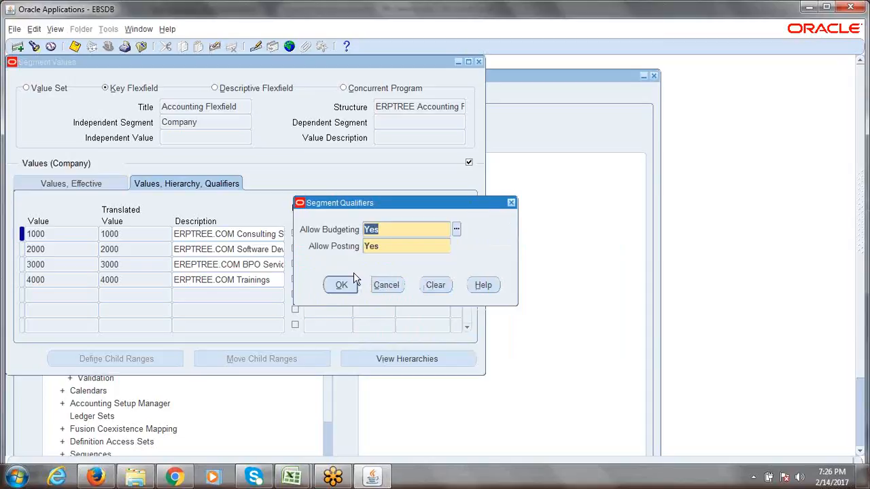
click(341, 284)
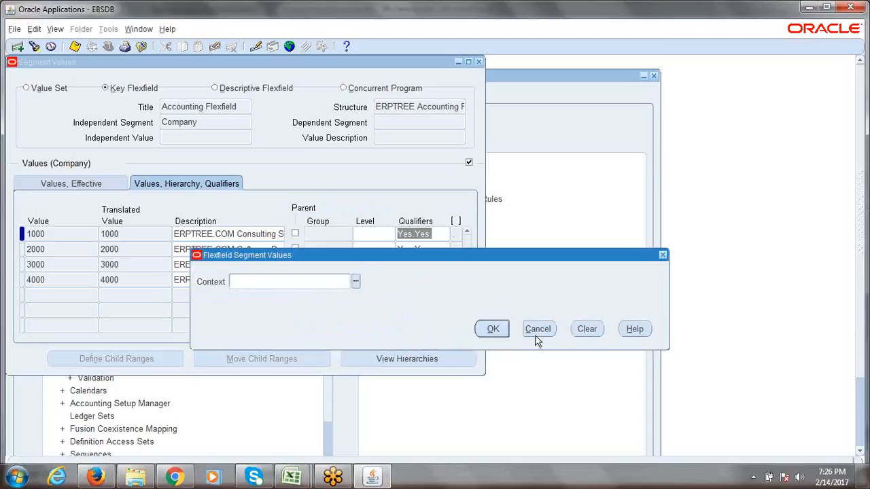
click(493, 329)
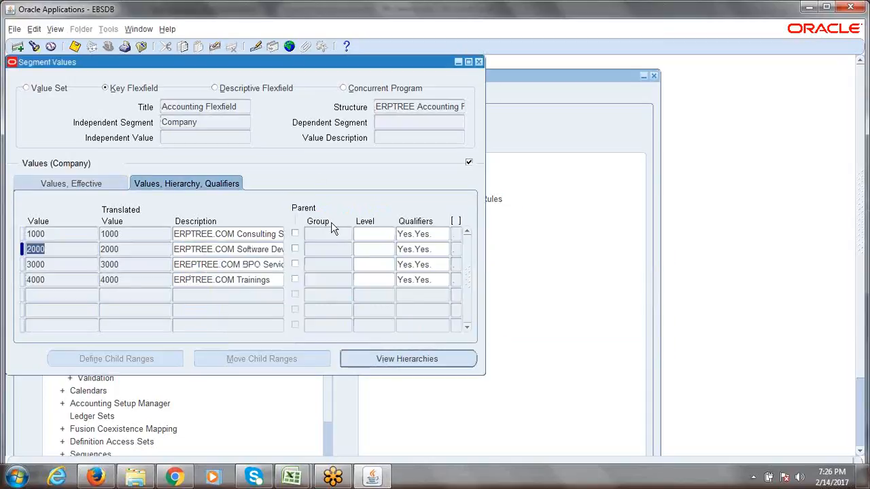
key(ctrl+s)
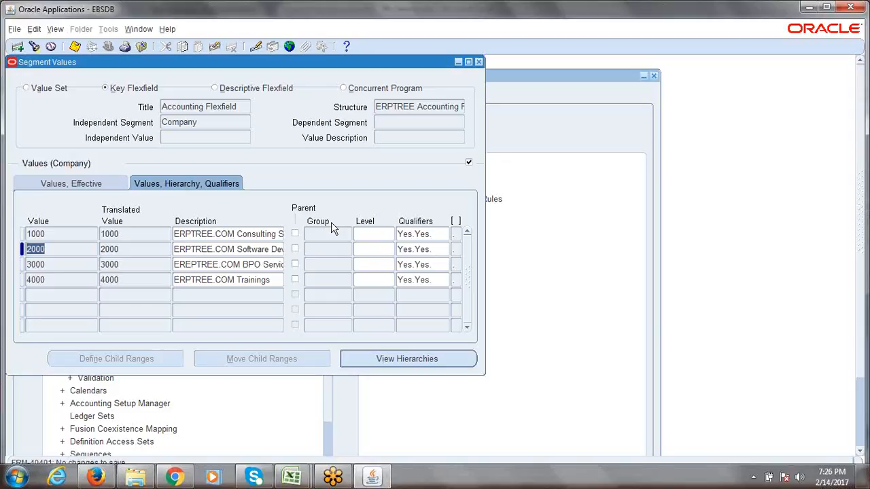
click(824, 191)
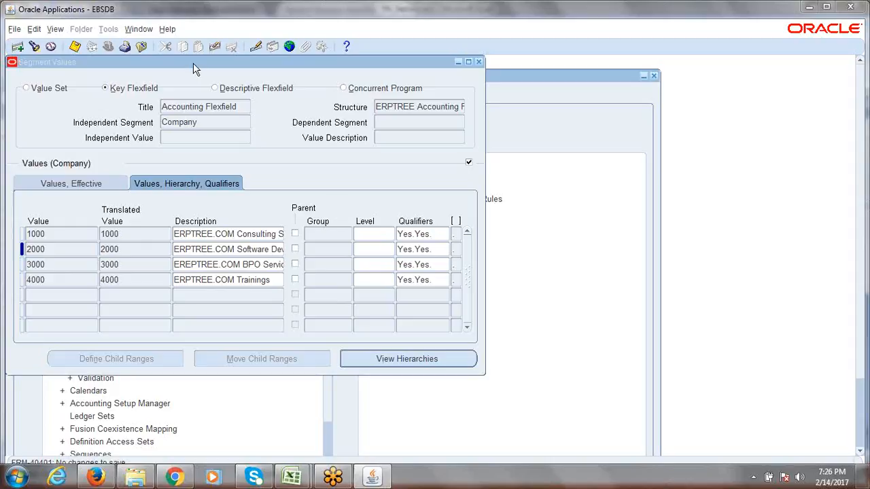
Move the Segment Values window down and to the right, then bring up the Help menu
drag(158, 64, 233, 108)
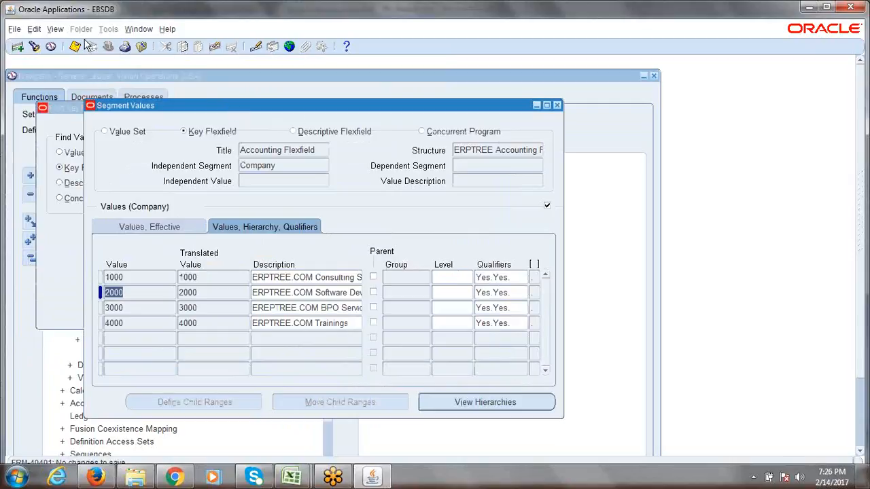
click(168, 31)
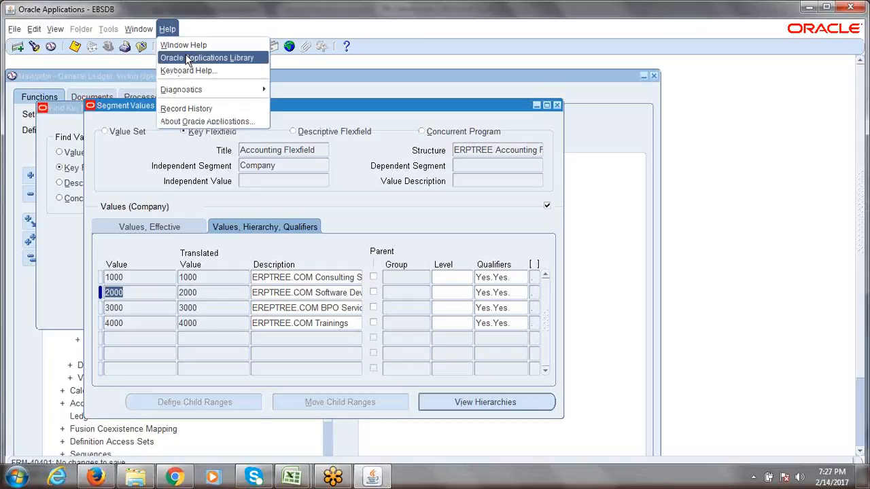
click(207, 123)
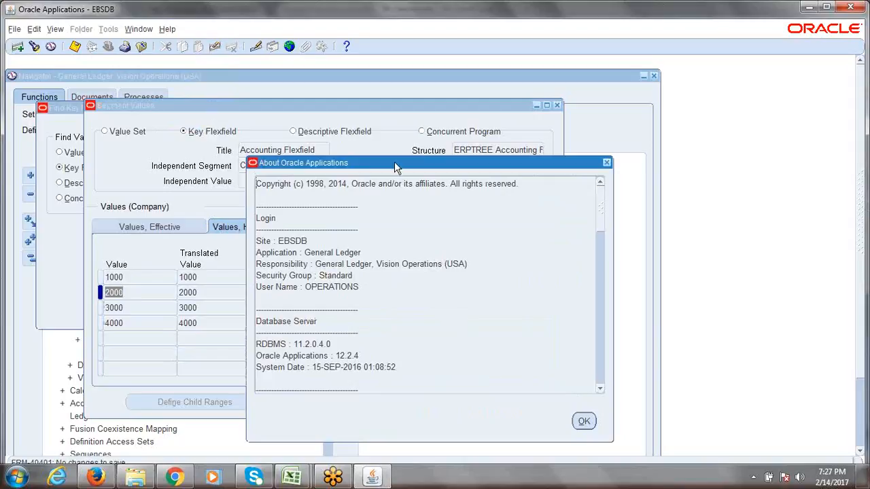
drag(349, 99, 259, 76)
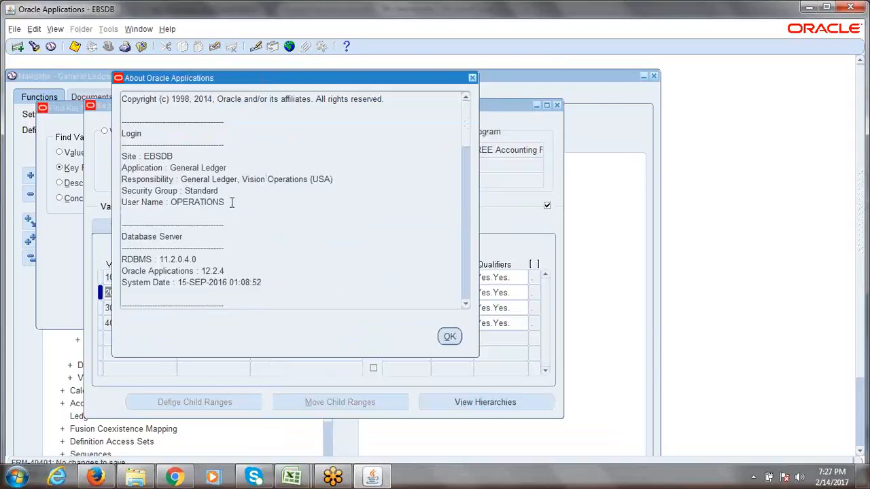
drag(229, 202, 168, 204)
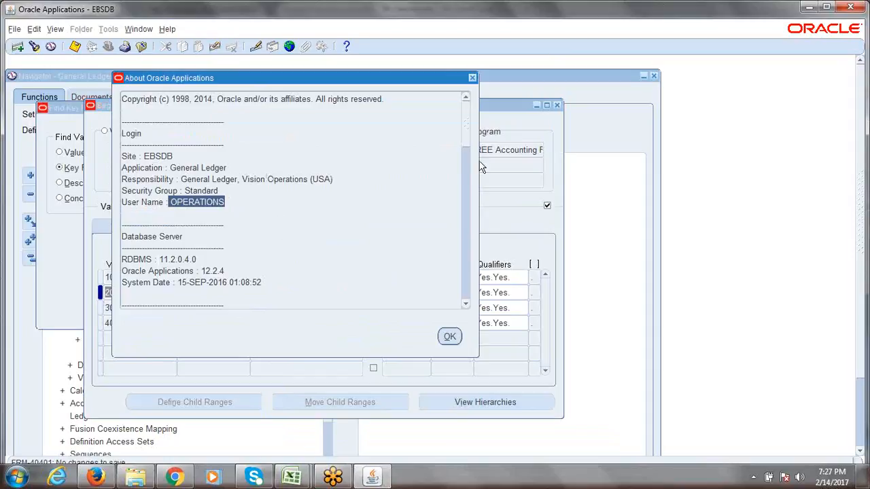
drag(467, 146, 468, 168)
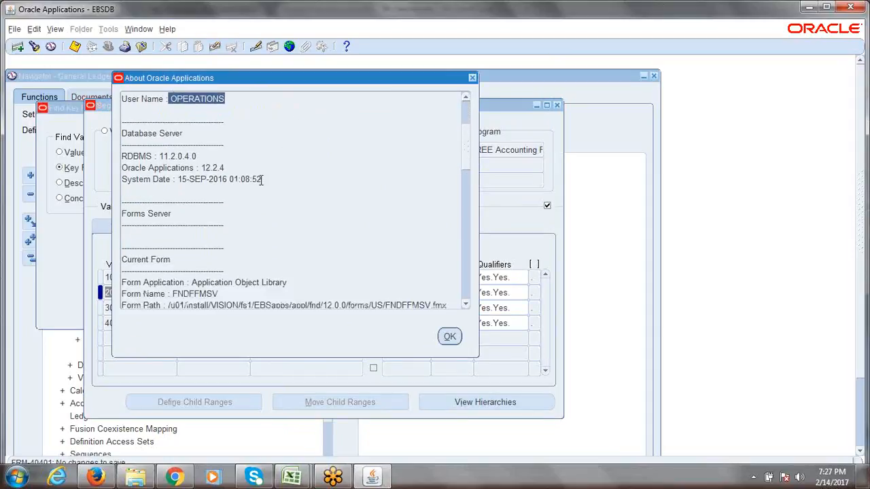
drag(261, 179, 171, 156)
click(158, 157)
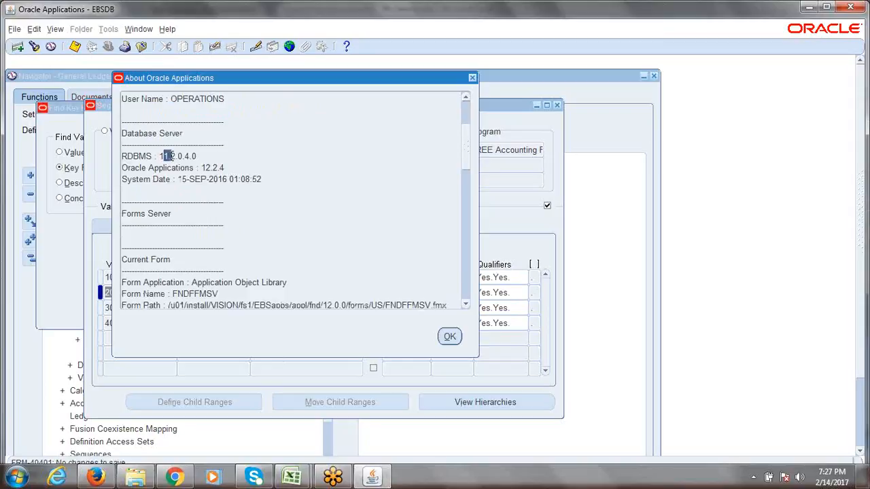
scroll(468, 138, down, 1)
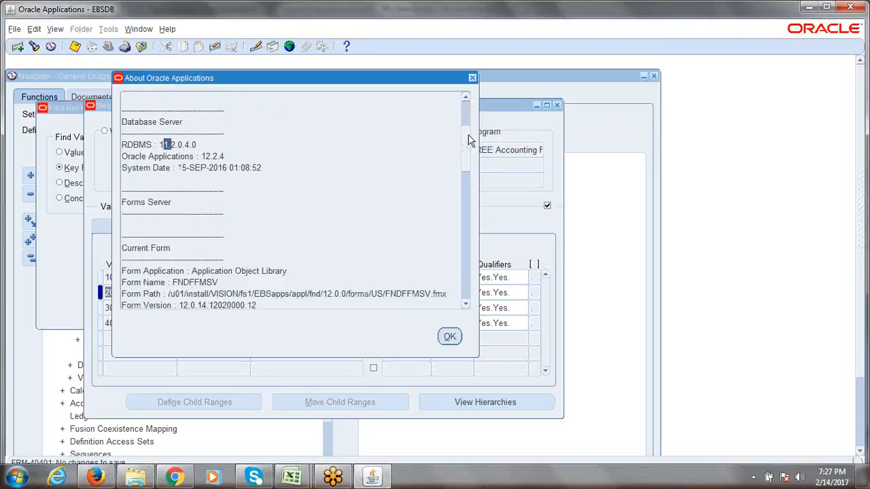
drag(225, 156, 201, 157)
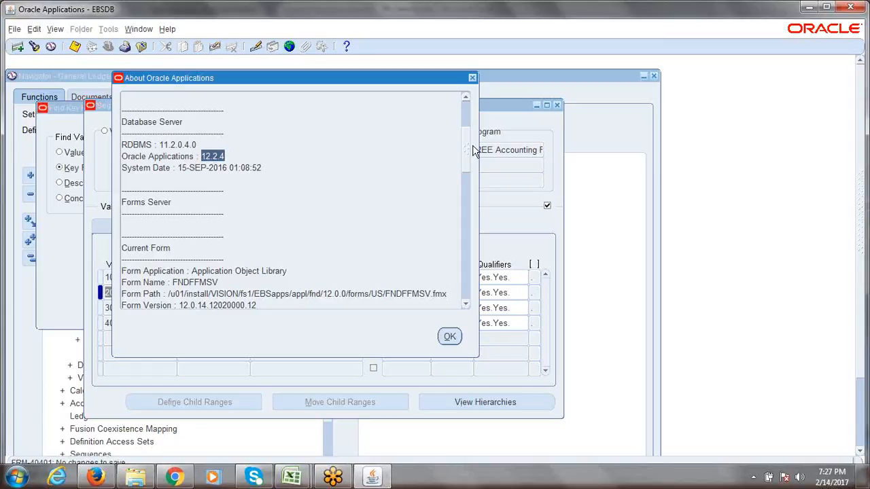
scroll(468, 153, up, 3)
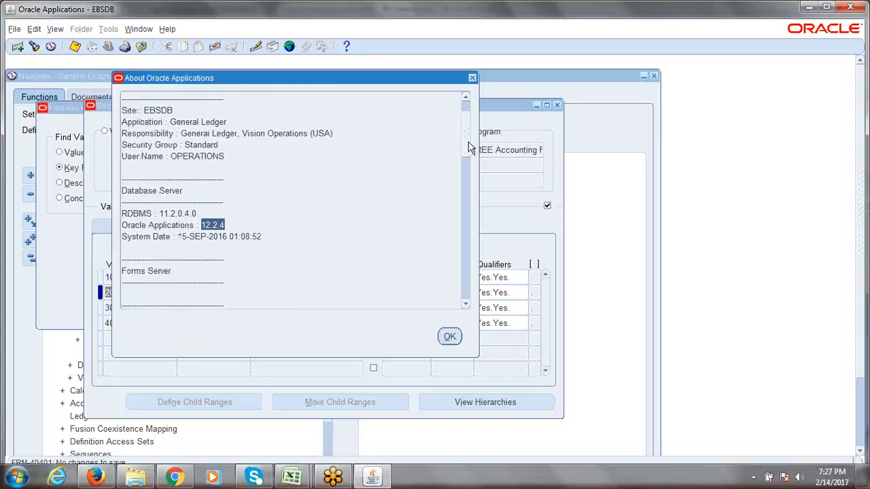
click(472, 79)
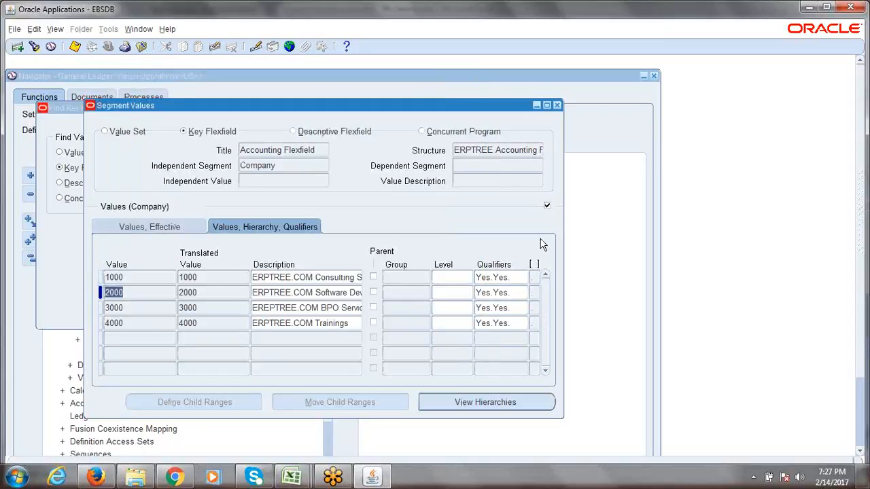
Close the values window, acknowledge the compile note for 2 hierarchies, collapse the Navigator, then show 7th_Session.xlsx
click(556, 105)
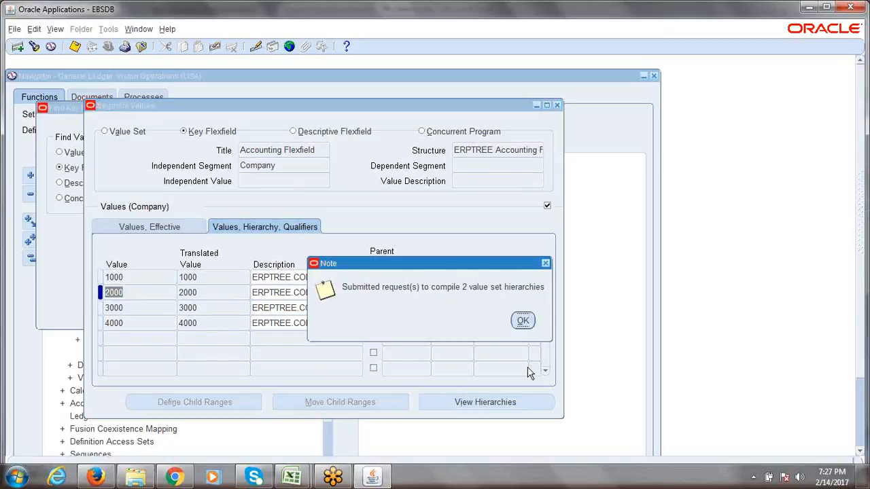
click(523, 320)
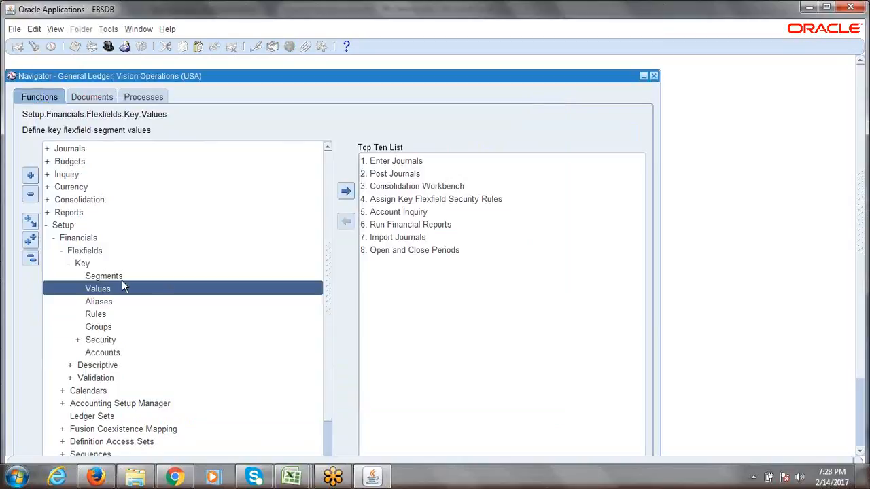
click(29, 260)
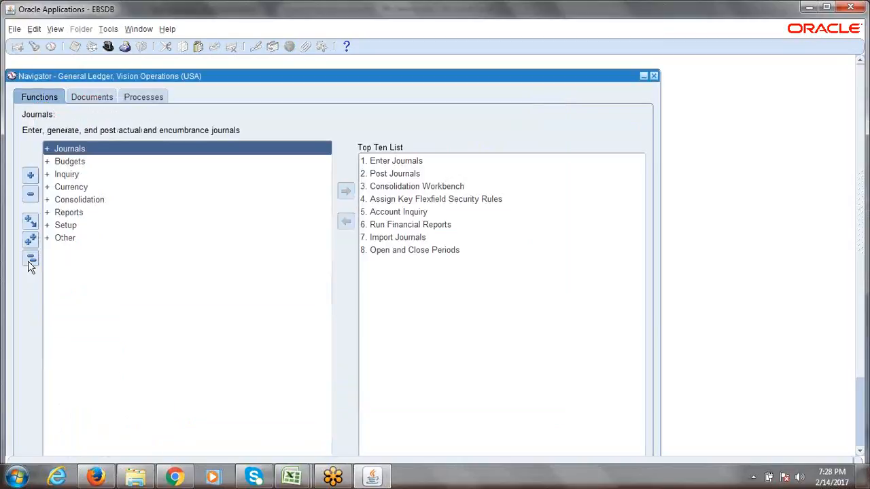
click(293, 475)
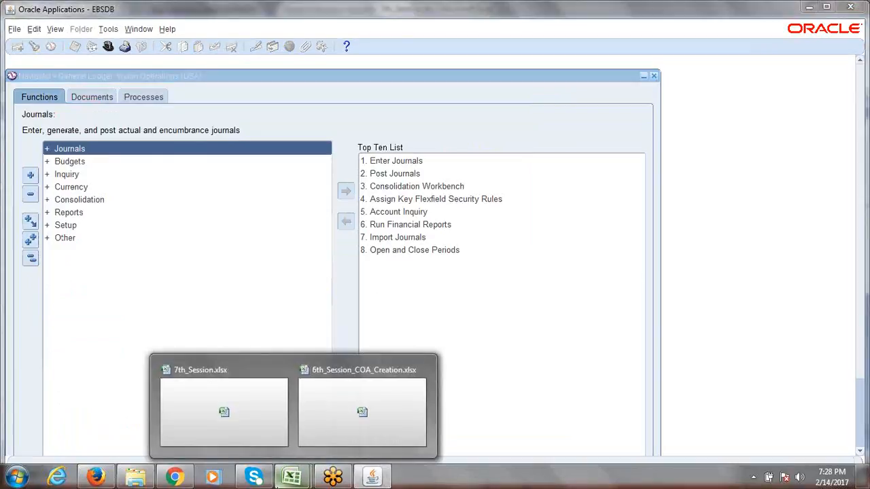
click(274, 413)
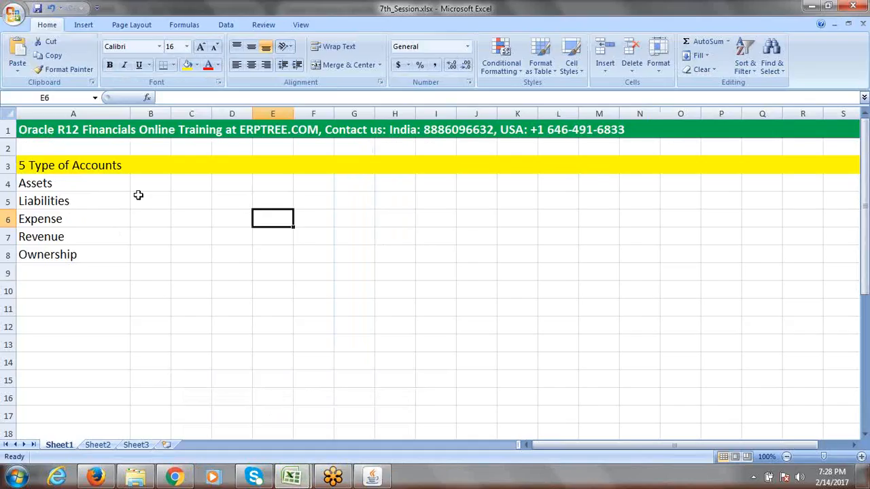
click(88, 287)
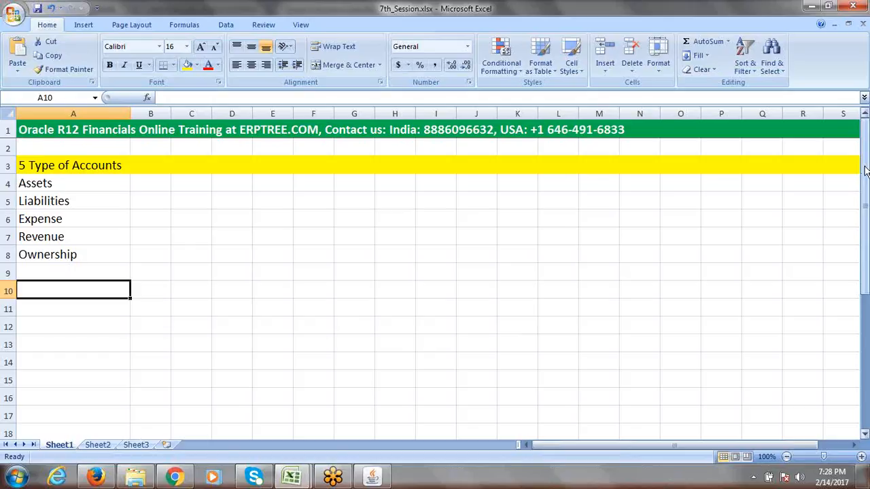
click(813, 9)
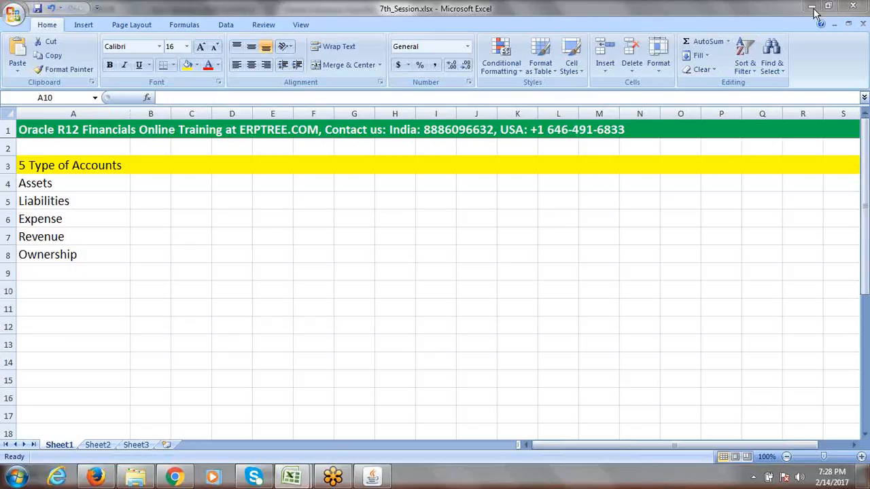
drag(866, 173, 866, 307)
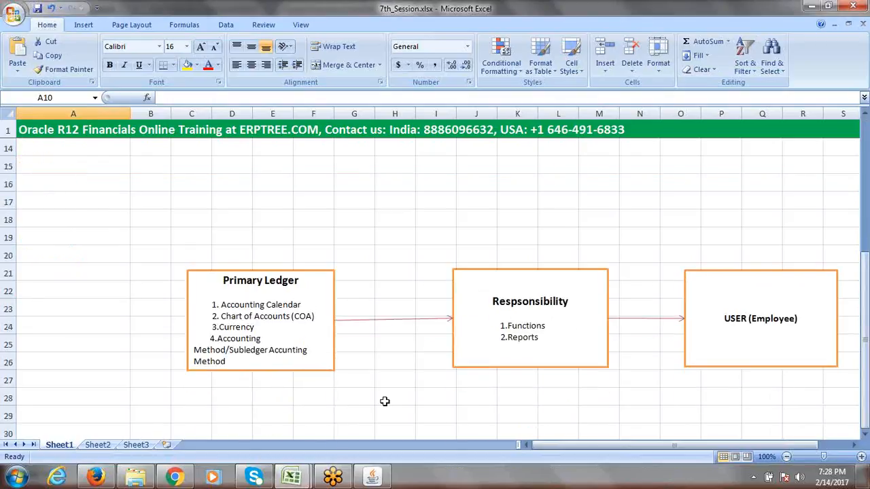
Enter 1 in E20 above Primary Ledger and 2 in K20 above Respsonsibility
click(260, 254)
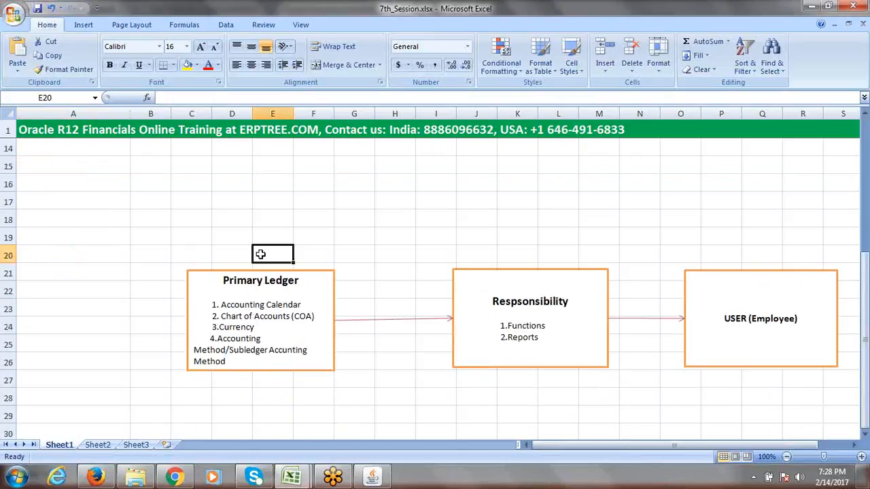
text(1)
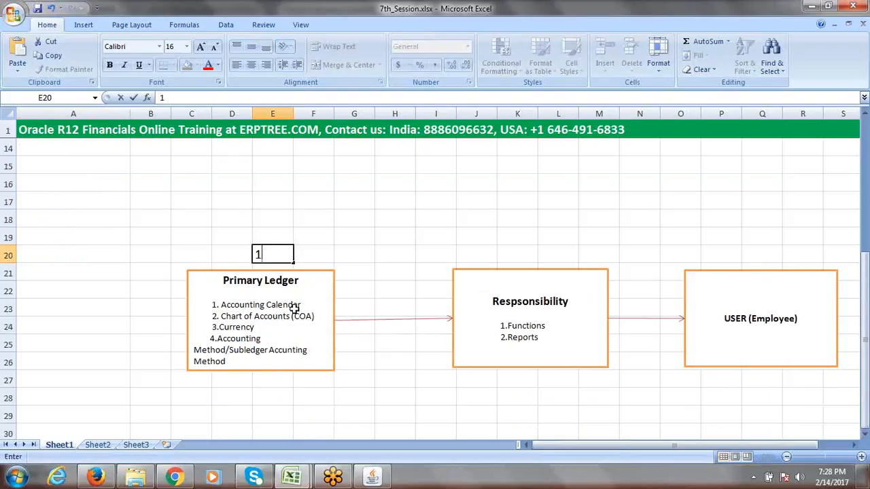
key(Tab)
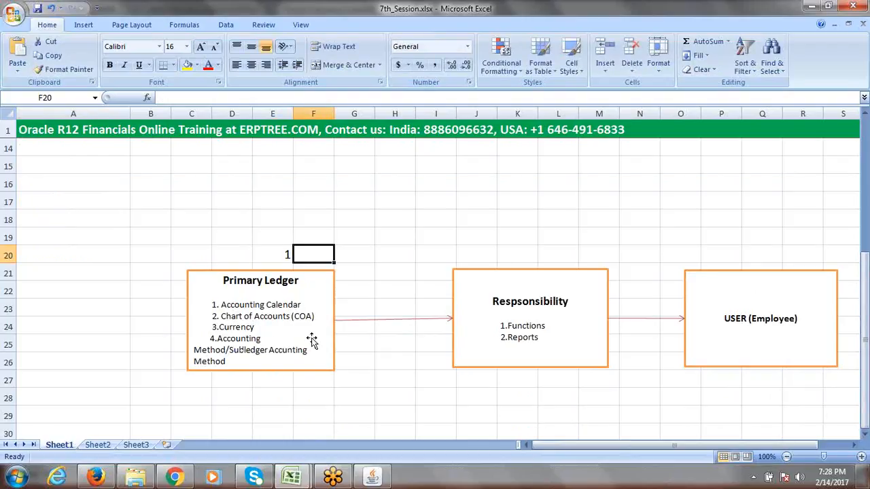
click(509, 254)
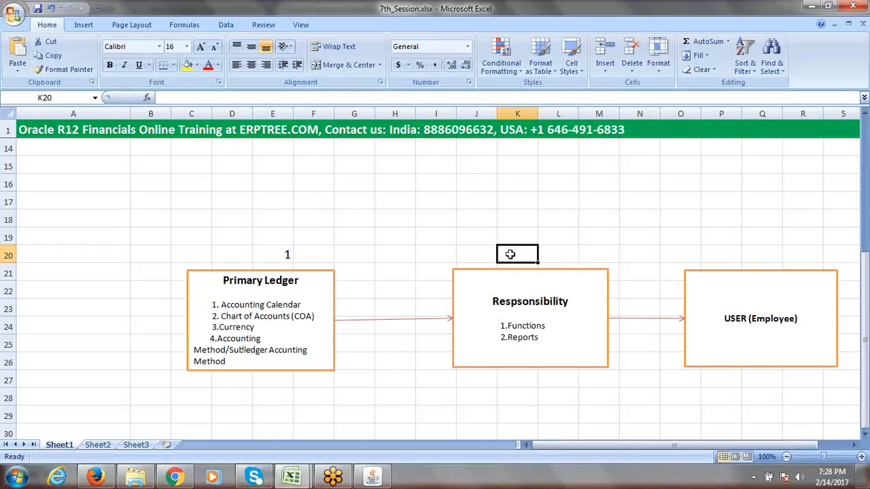
text(2)
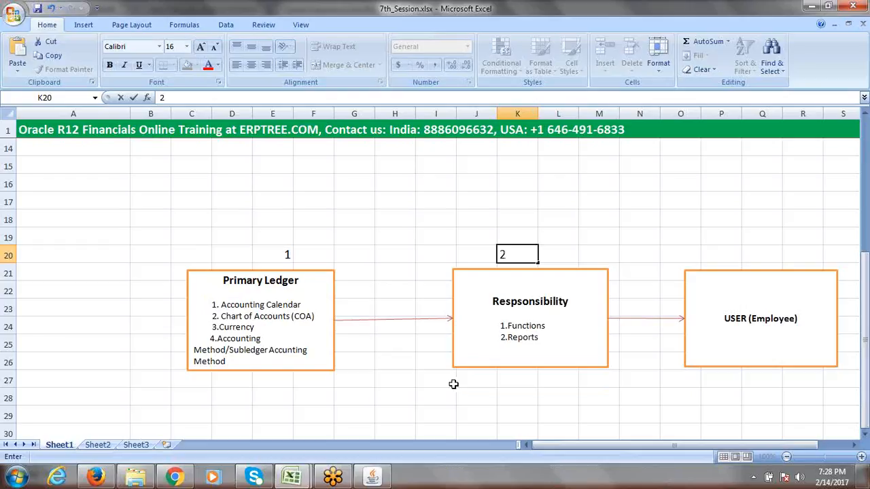
key(Tab)
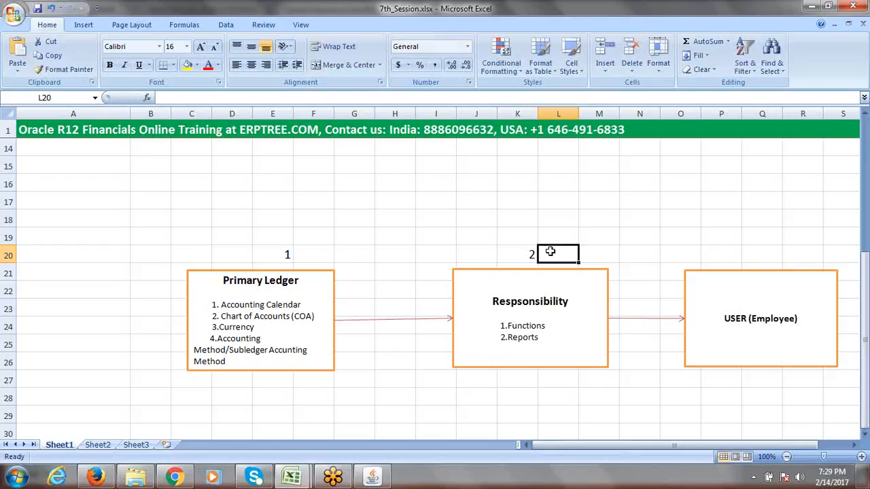
Try a 3 in Q20 above USER (Employee), then erase it and return to E20
click(757, 253)
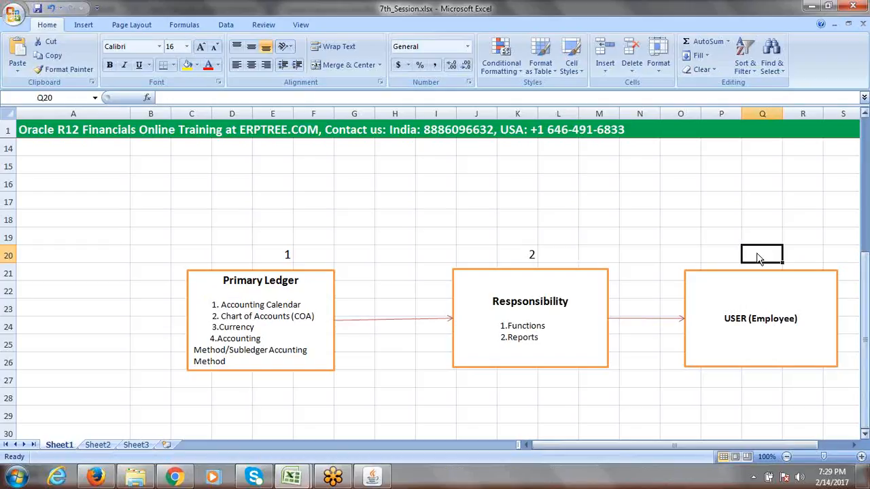
text(3)
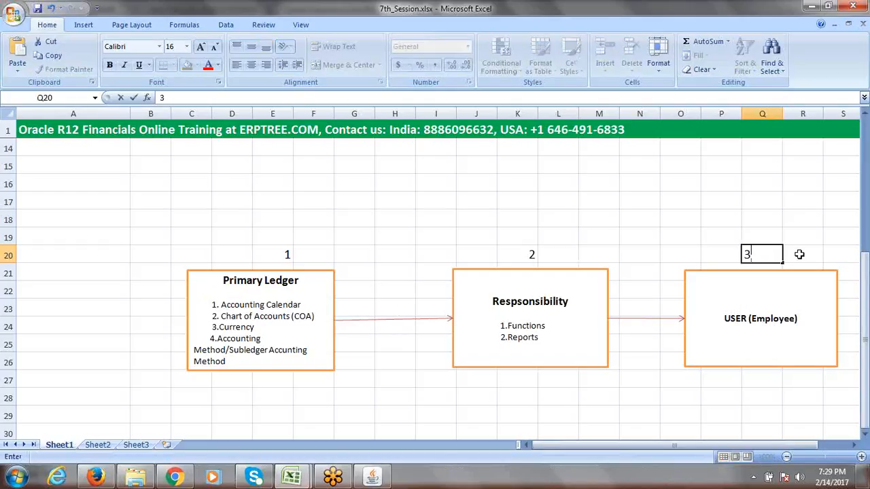
key(BackSpace)
click(282, 253)
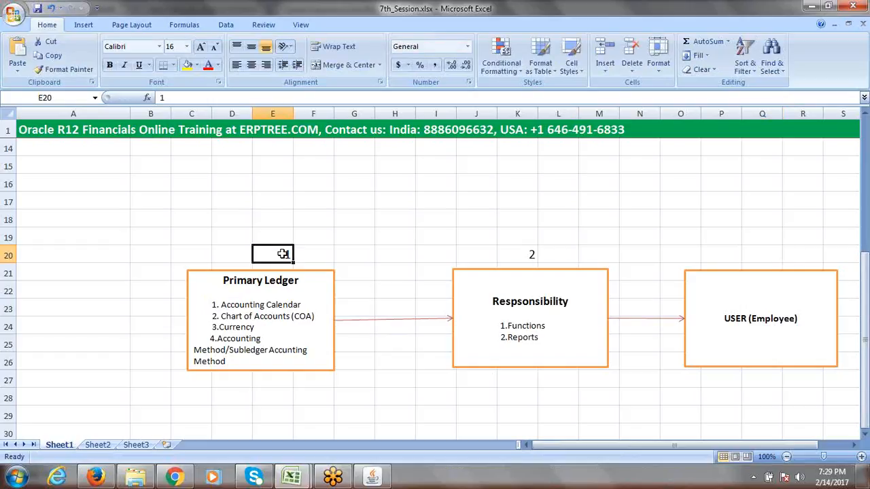
drag(866, 336, 865, 307)
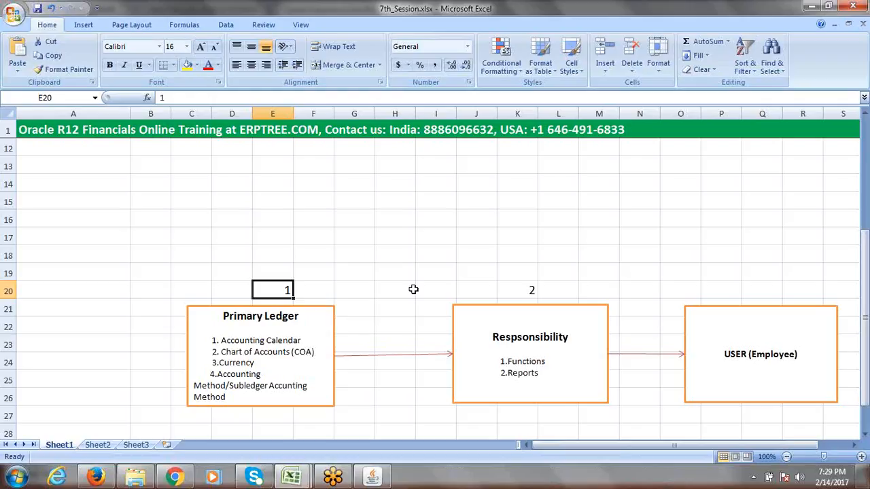
Enter 3 in H23 on the first arrow, 4 in Q20 above USER (Employee), and 5 in N23
click(413, 290)
click(277, 290)
click(528, 290)
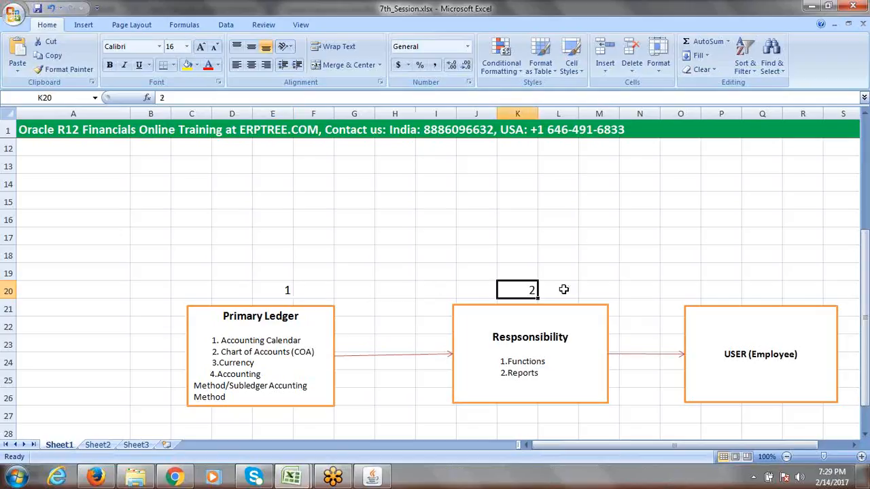
click(388, 343)
text(3)
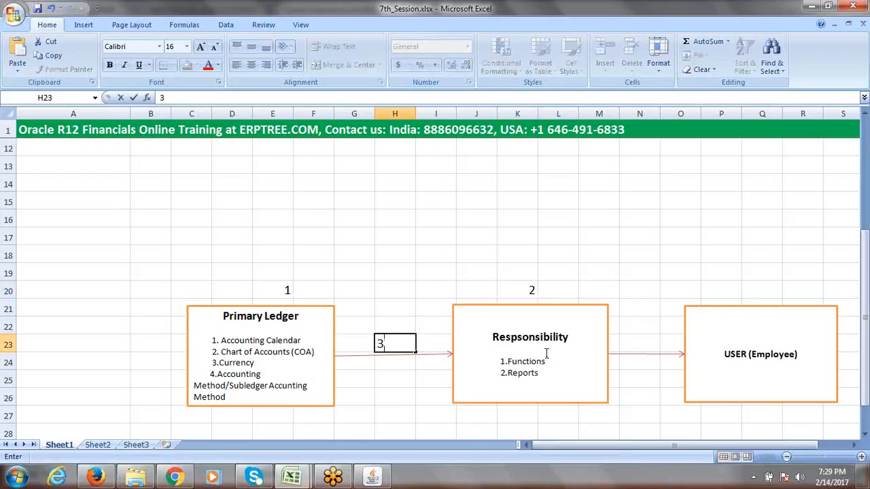
click(754, 291)
text(4)
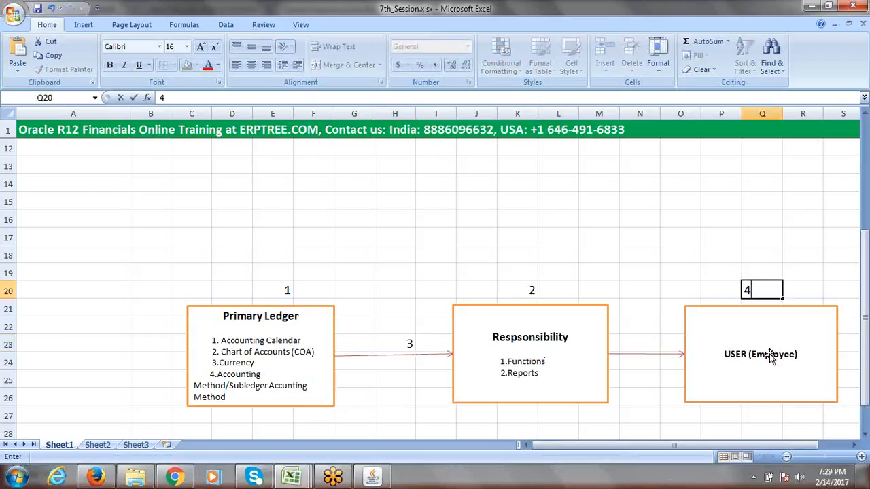
click(641, 345)
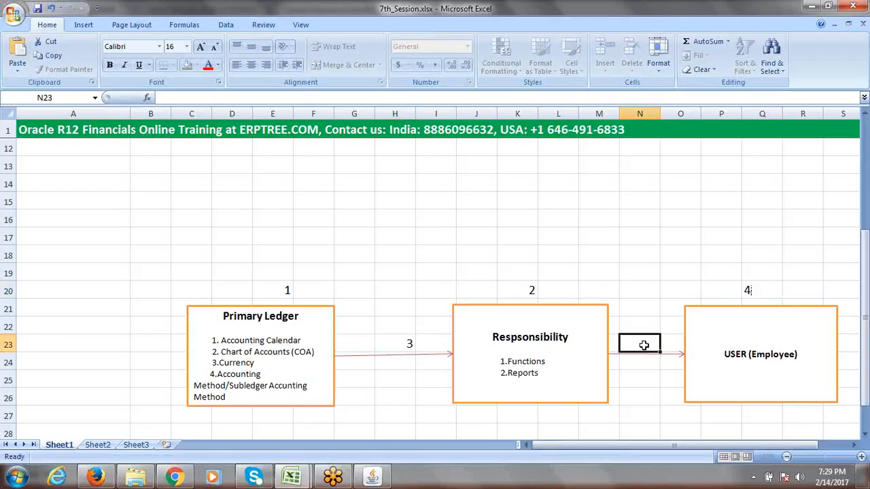
text(5)
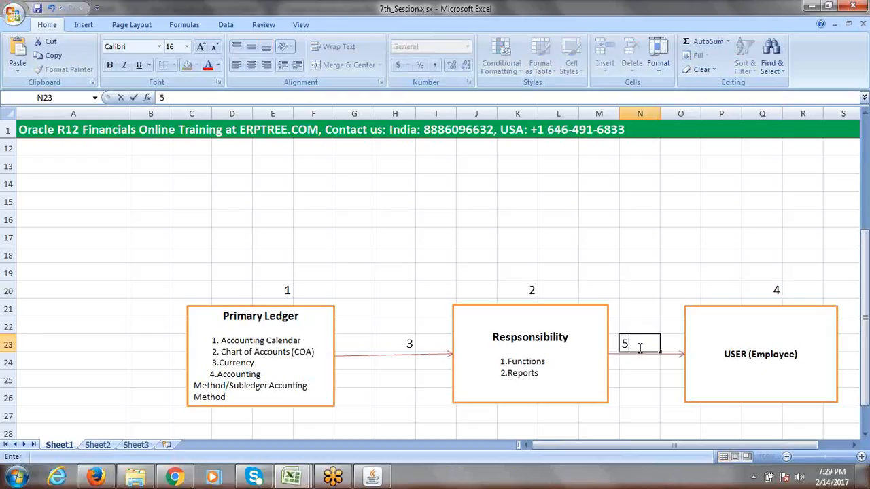
click(639, 254)
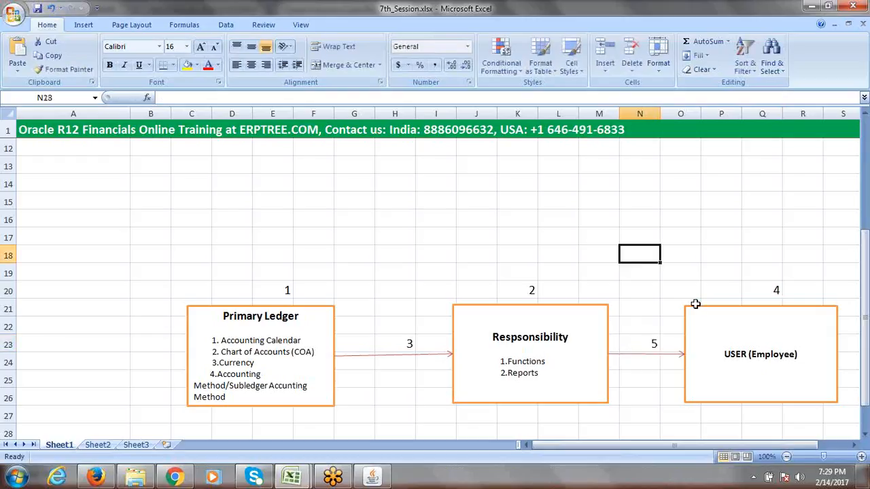
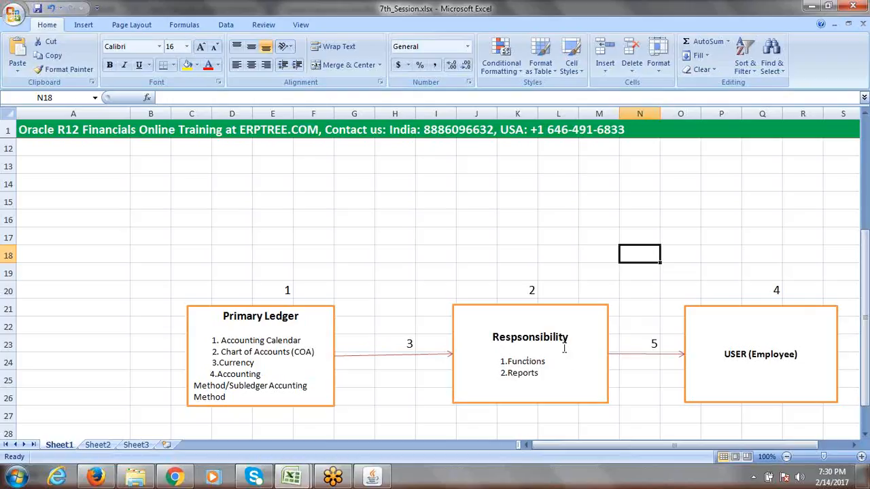
Scroll Sheet1 back to the 5 Type of Accounts list and select the blank row under Ownership
click(547, 200)
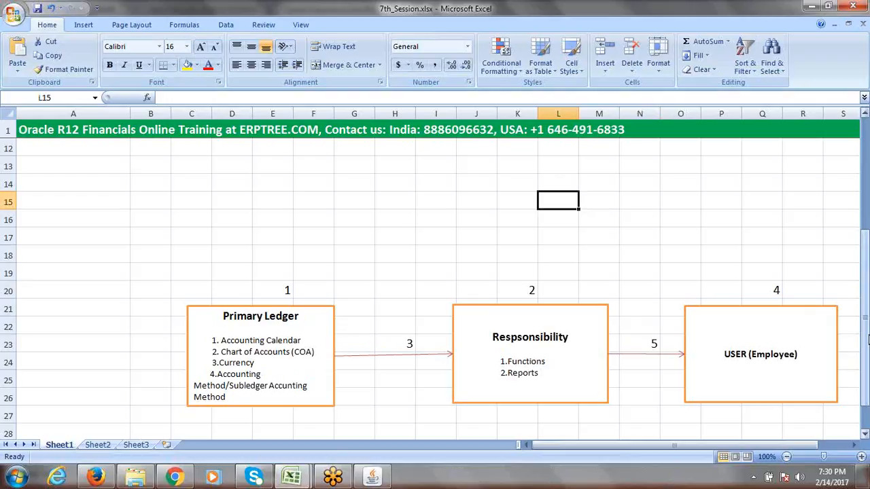
drag(867, 344, 866, 232)
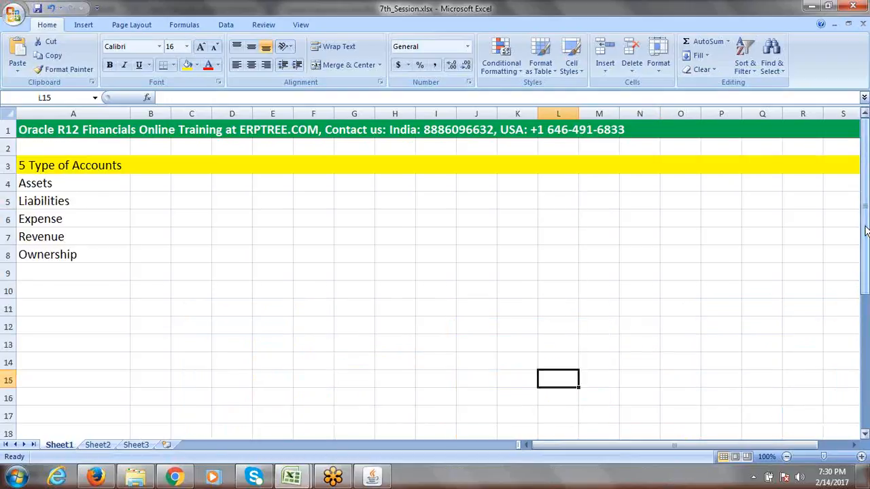
drag(866, 231, 867, 198)
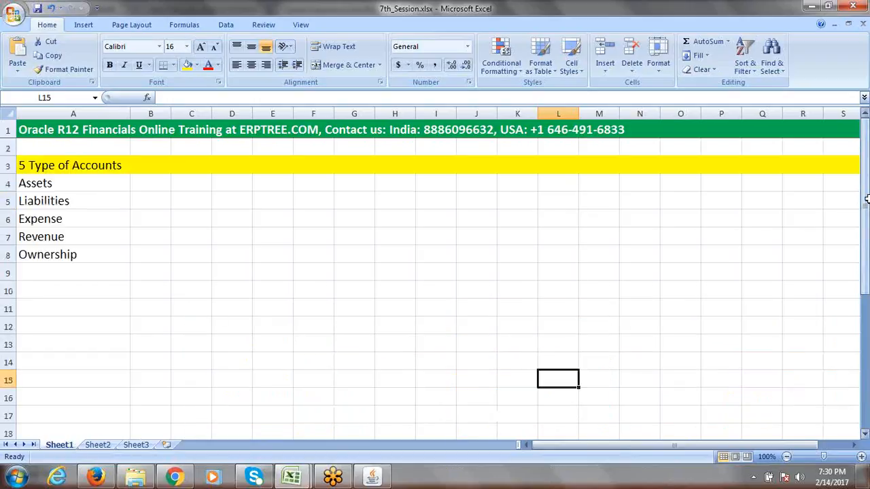
click(70, 273)
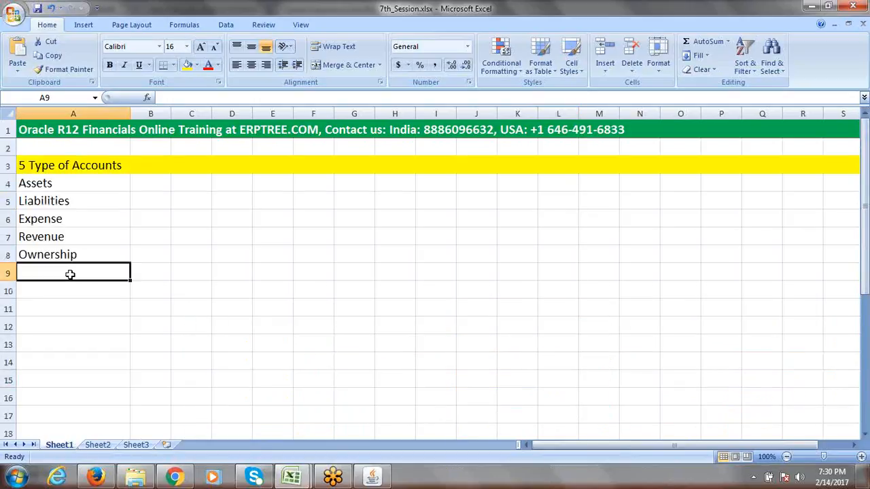
Enter 'Create Primary Ledger' in A10 and widen column A to fit it
click(67, 290)
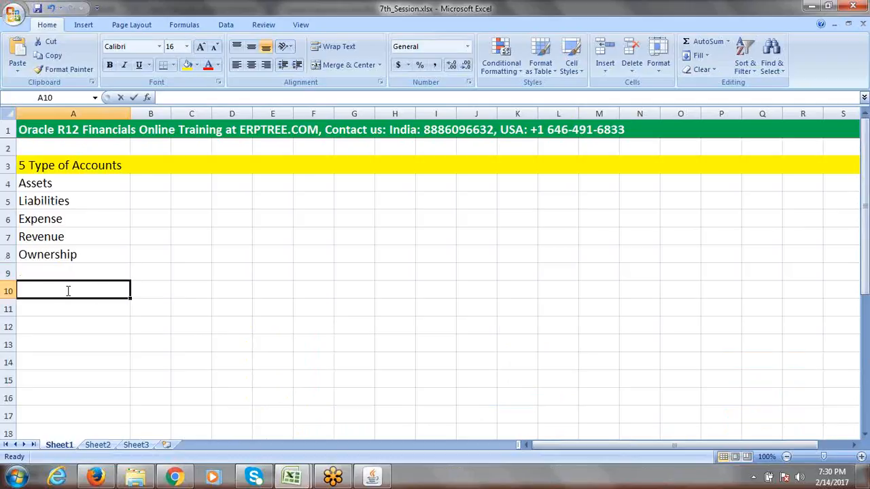
text(Create Pri)
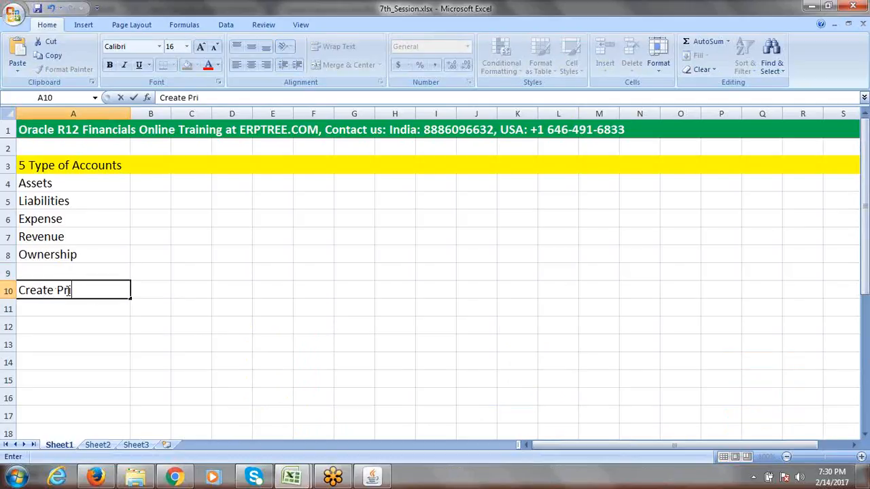
text(mary Ledger)
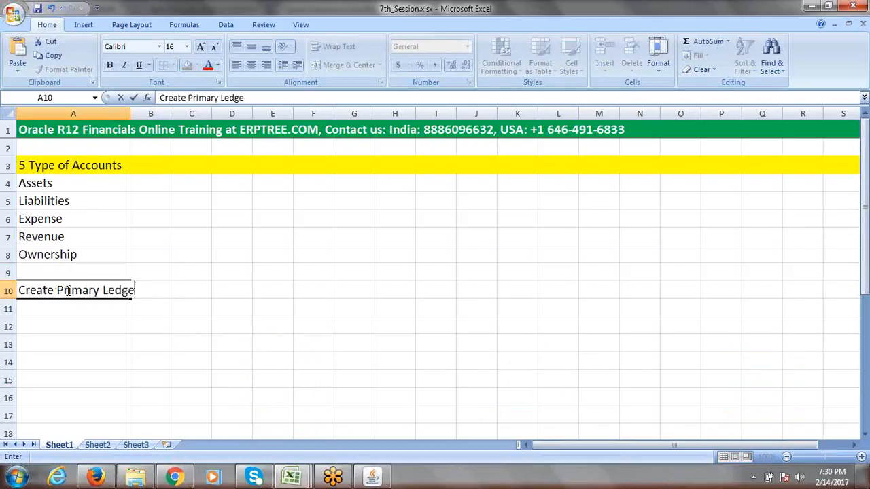
click(134, 288)
click(239, 289)
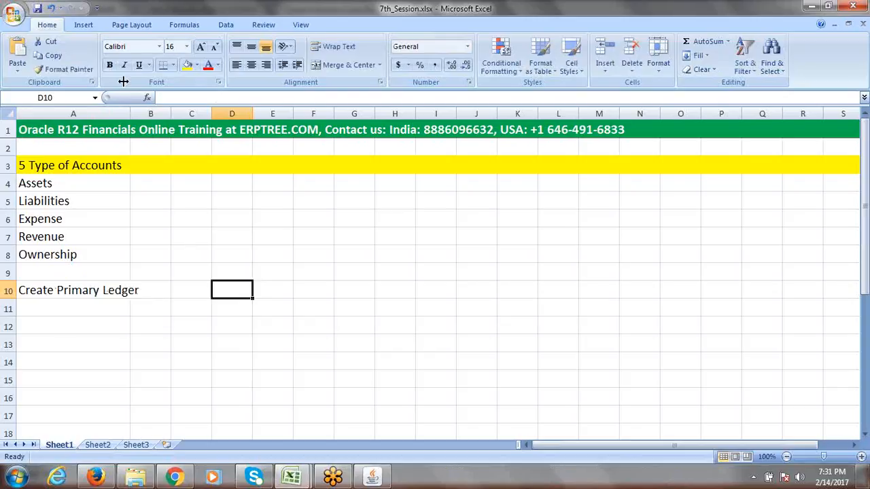
drag(130, 112, 171, 112)
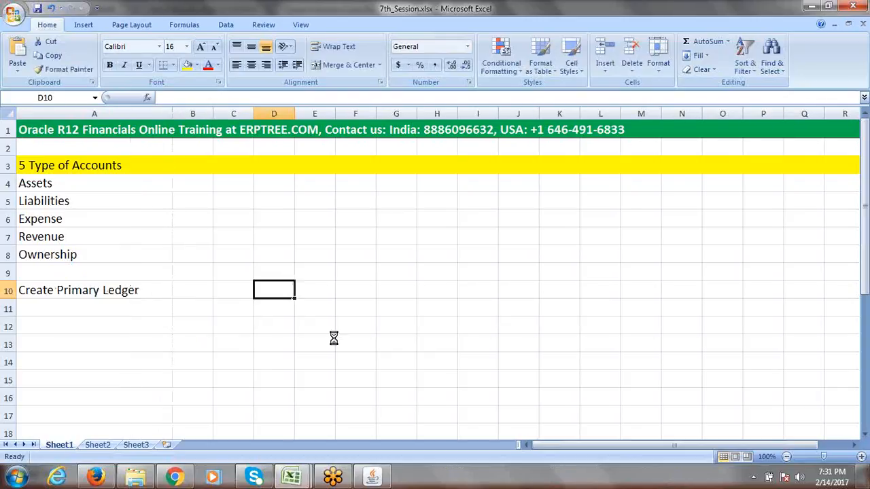
Add a 'Nav:' note in A11 below it
click(47, 309)
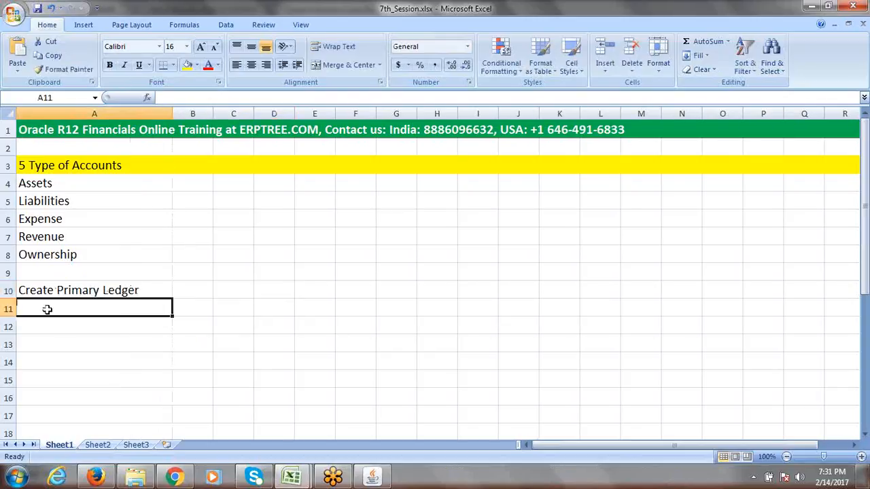
text(Naviga)
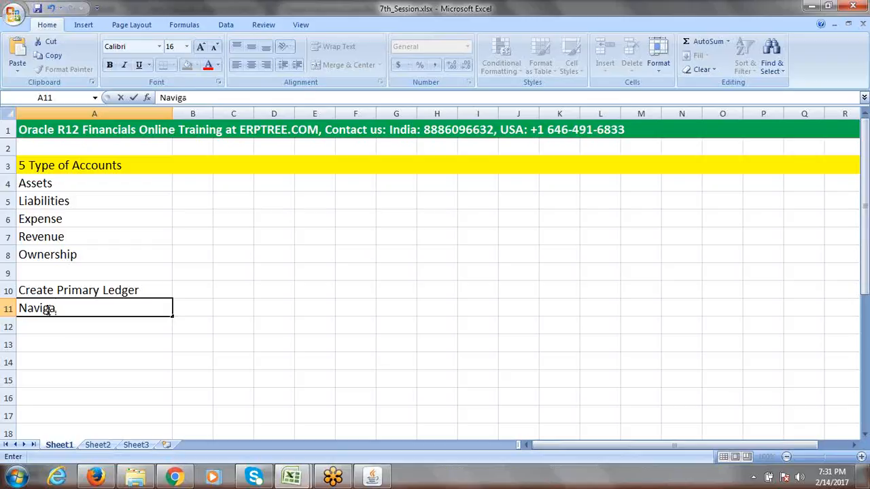
key(BackSpace)
key(BackSpace)
key(BackSpace)
text(:)
click(72, 323)
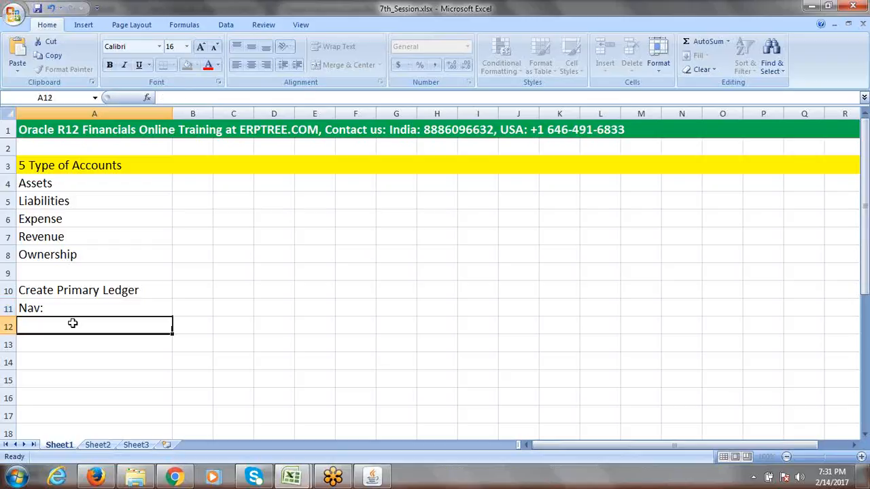
click(378, 479)
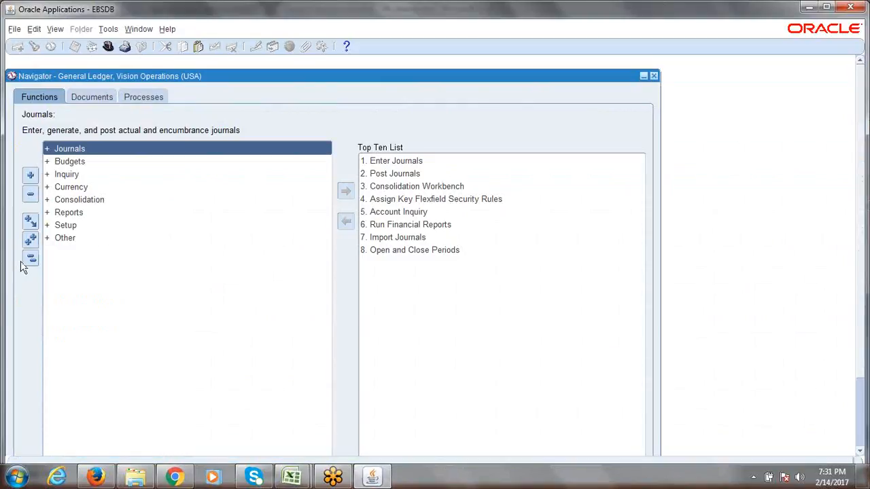
Expand Setup > Financials in the Oracle Navigator, then return to the Nav: cell A11 in Excel
key(alt+Tab)
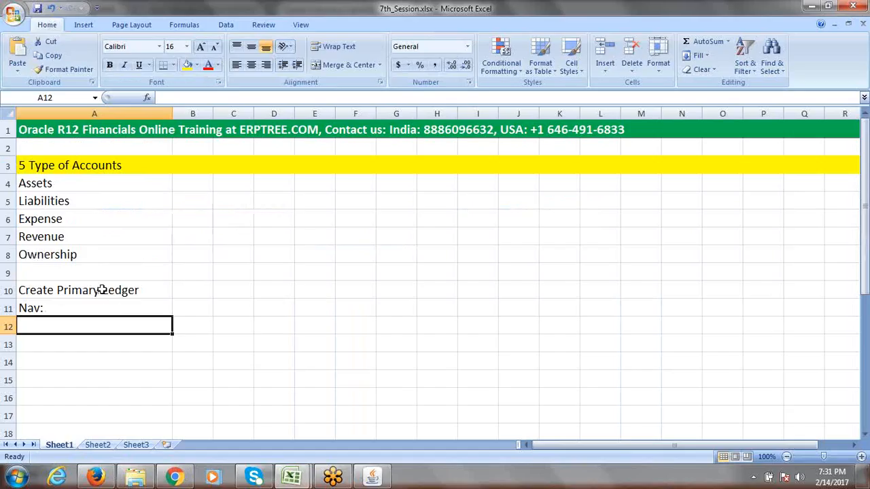
key(alt+Tab)
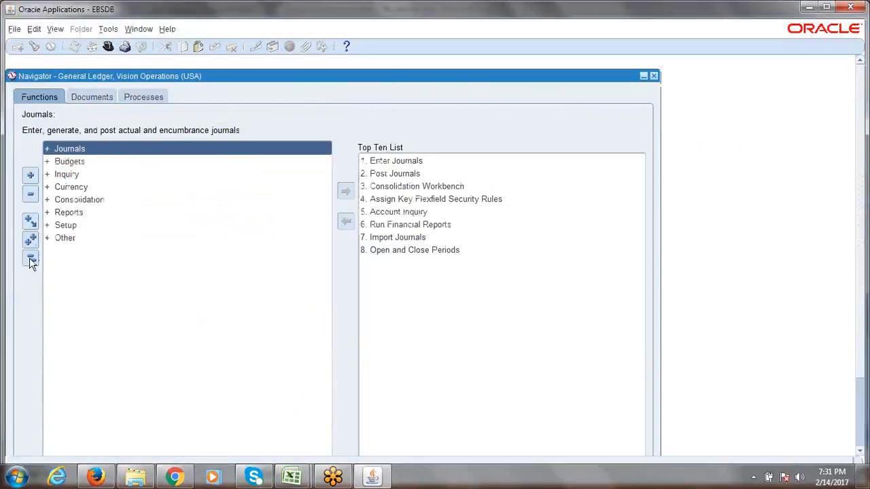
key(alt+Tab)
key(alt+Tab)
click(89, 226)
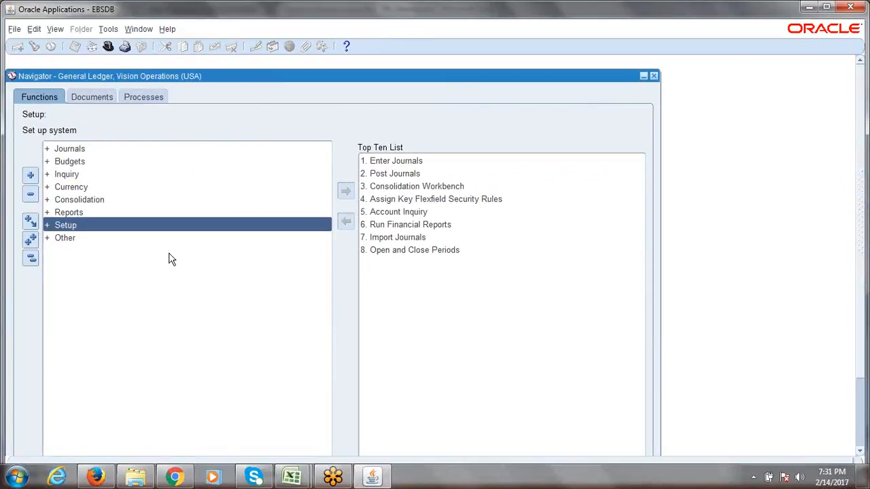
key(Return)
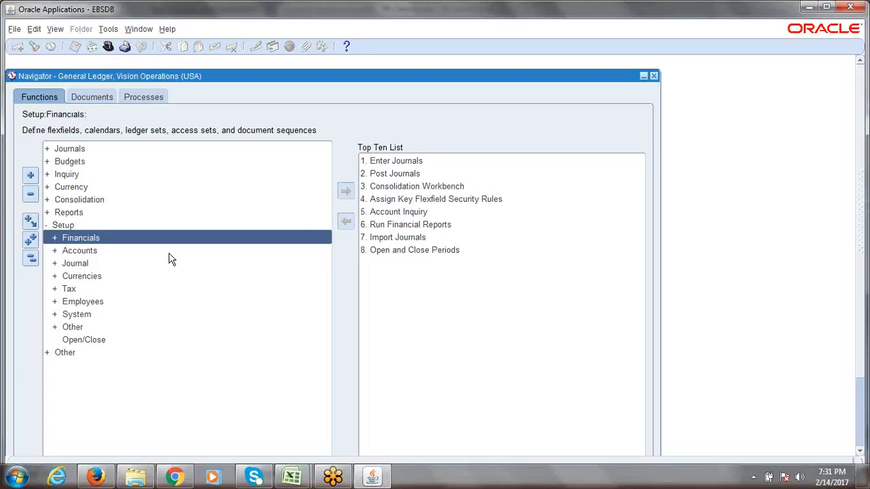
key(Return)
key(alt+Tab)
click(85, 310)
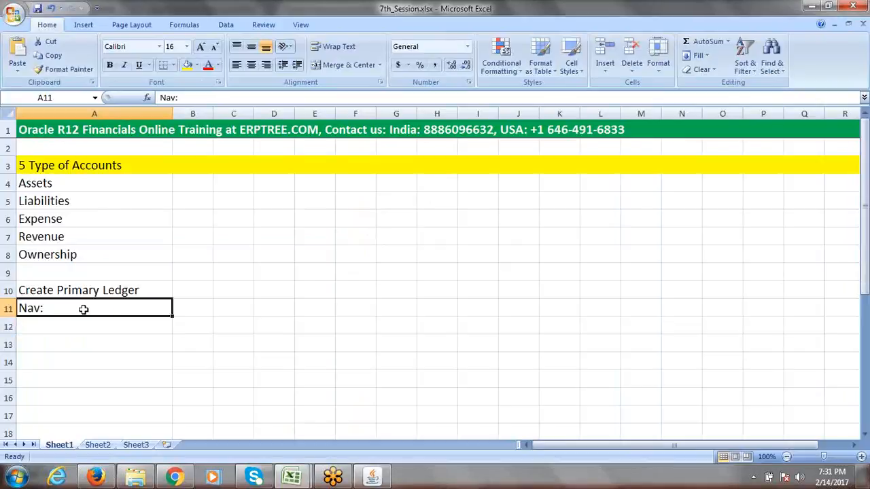
Extend A11 to 'Nav: Setup->Financials->Accounting Setup Manager (ASM)->', checking the Navigator
double_click(85, 310)
text(Setu)
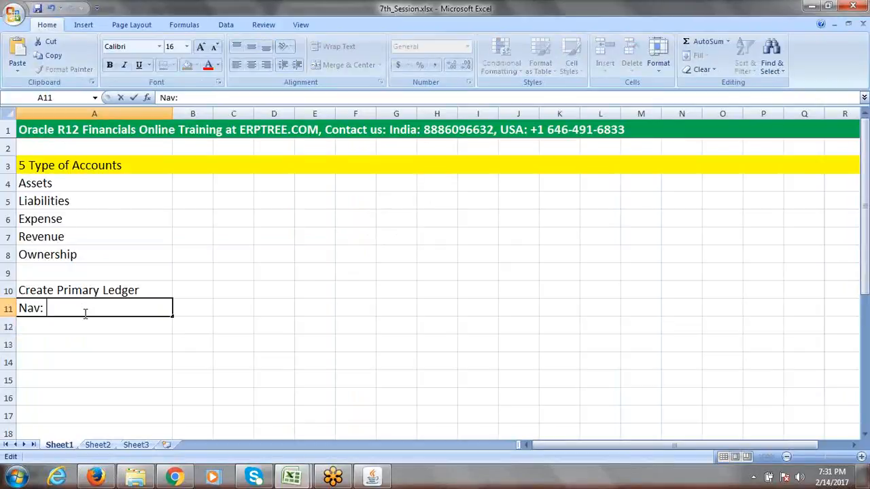
text(p->Financi)
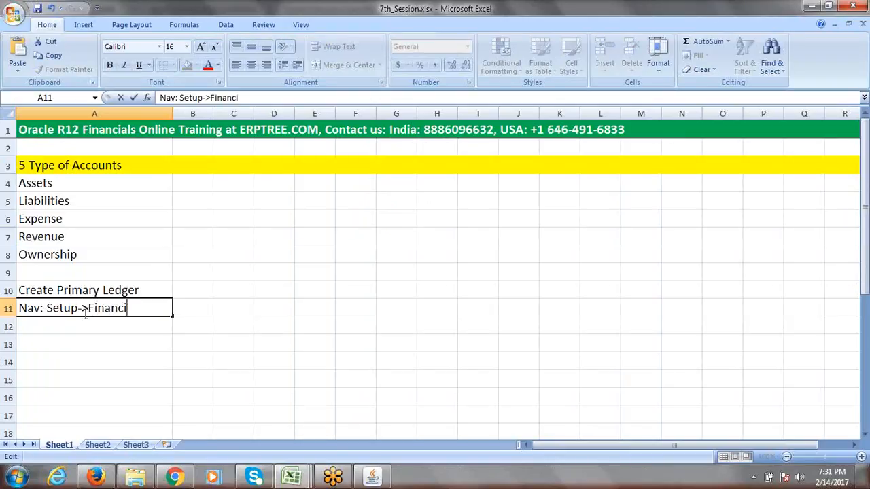
text(als->)
key(alt+Tab)
click(111, 276)
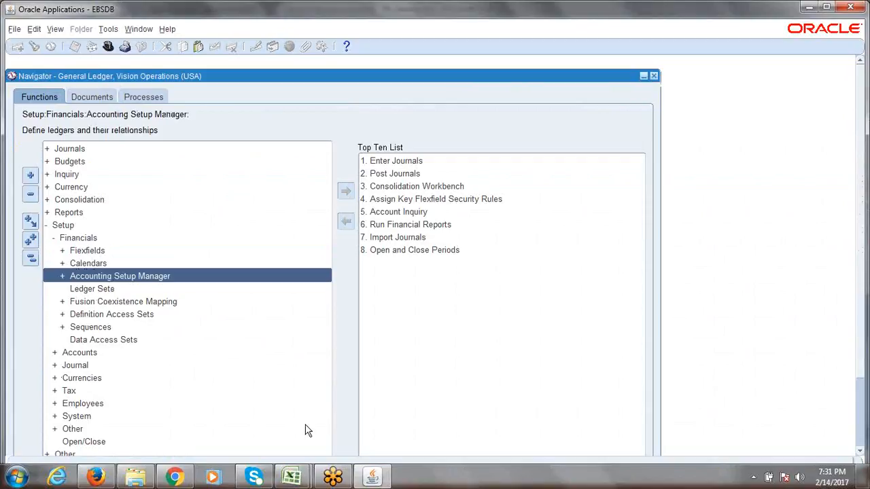
key(alt+Tab)
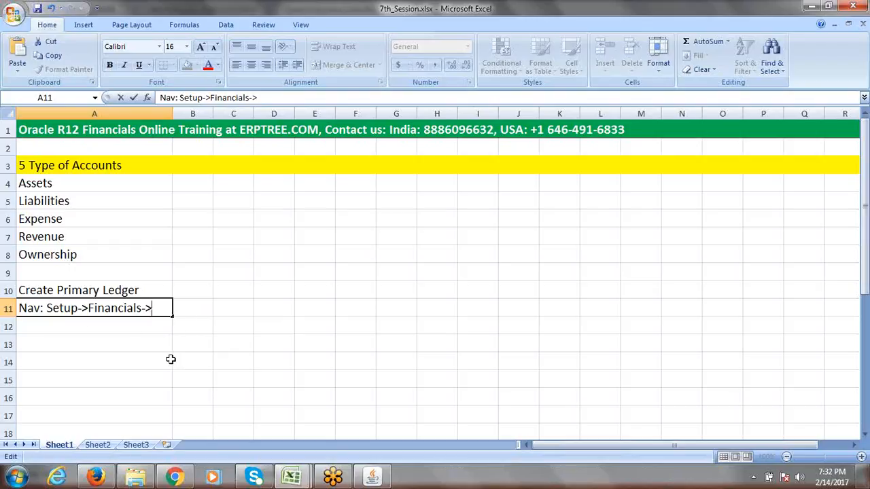
text(Accounting S)
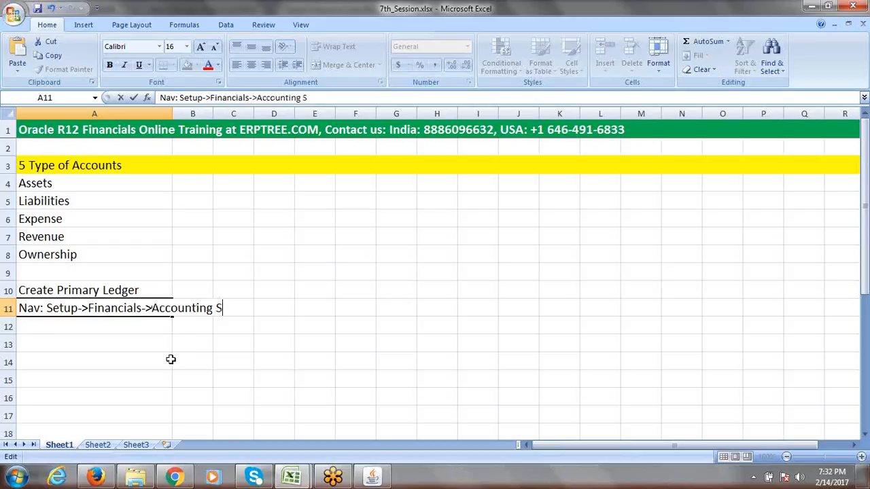
text(etup Manae)
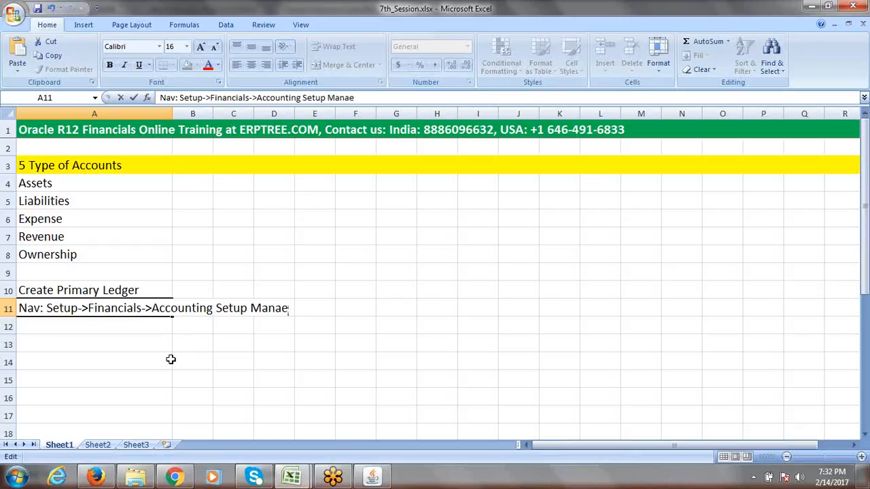
key(BackSpace)
text(ger (ASM))
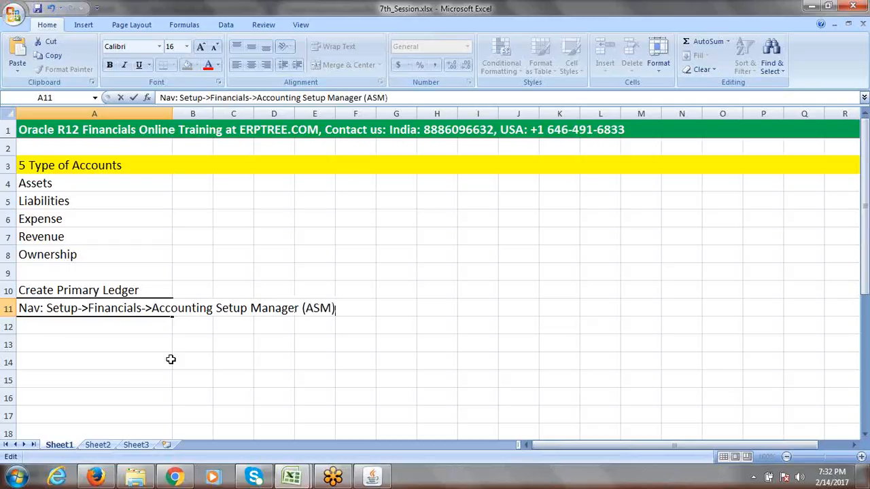
text(->)
Expand Accounting Setup Manager in the Navigator and finish the path with 'Accounting Setup'
key(alt+Tab)
double_click(117, 277)
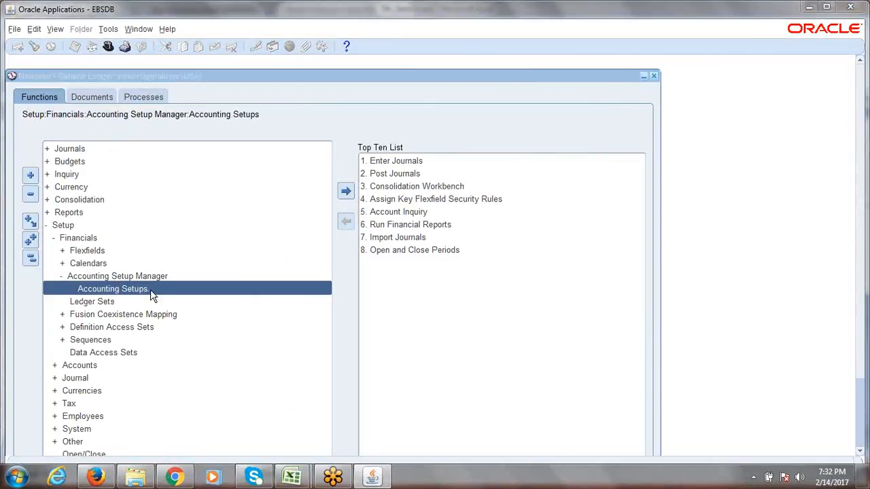
key(alt+Tab)
text(Accounti)
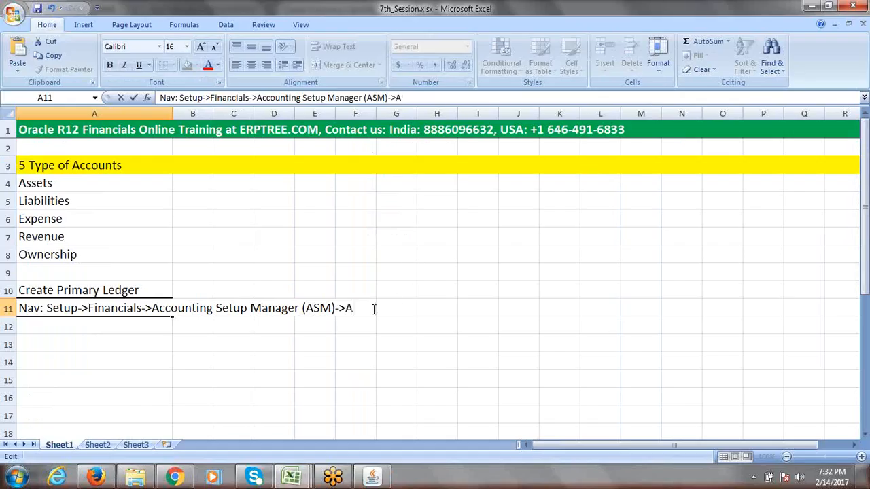
text(ng Setup)
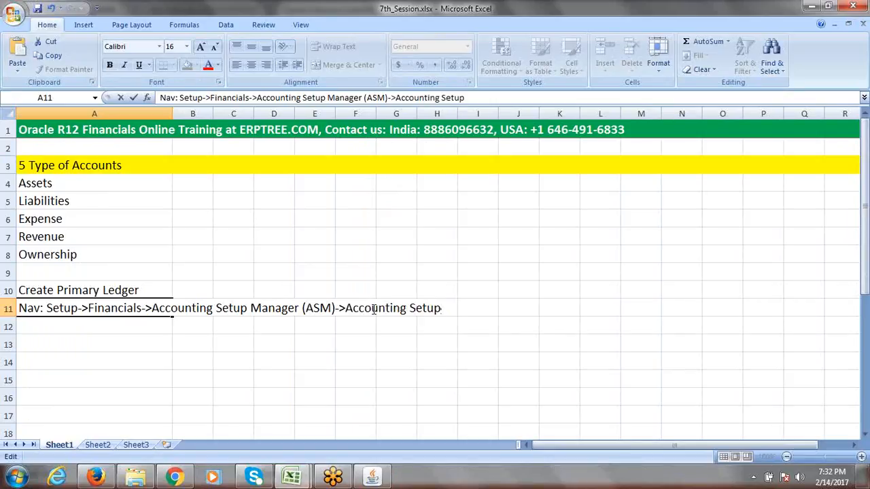
click(126, 335)
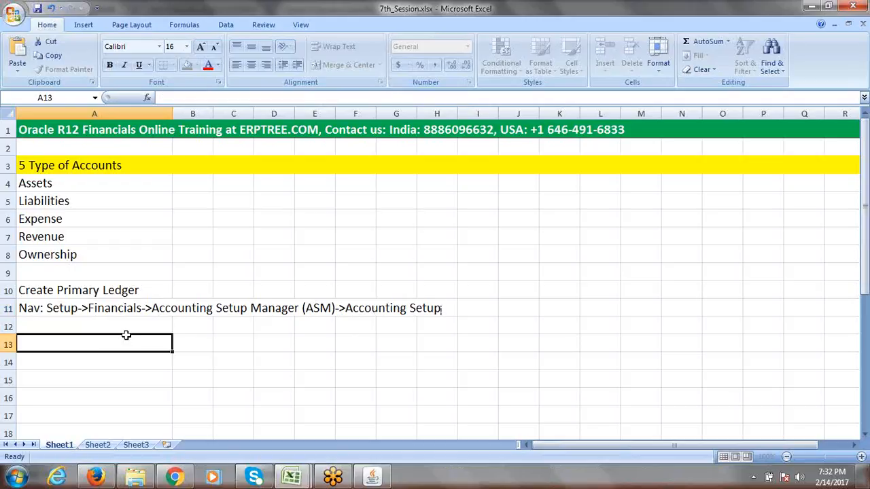
Insert 'GL:' at the start of the A11 path note, then go back to the Oracle Navigator
click(68, 292)
click(41, 312)
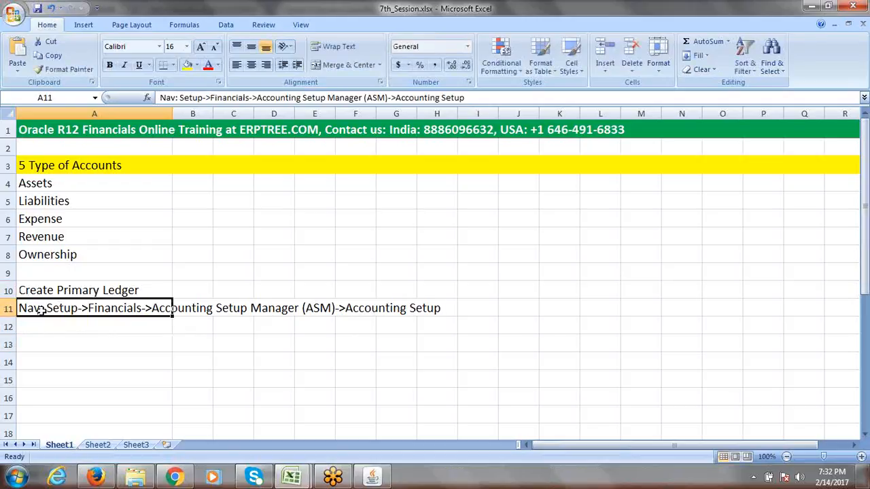
double_click(20, 307)
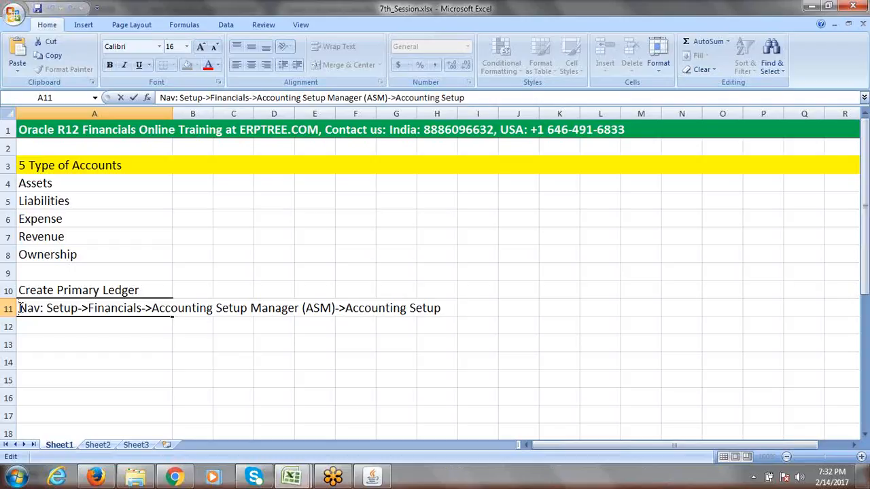
text(GL)
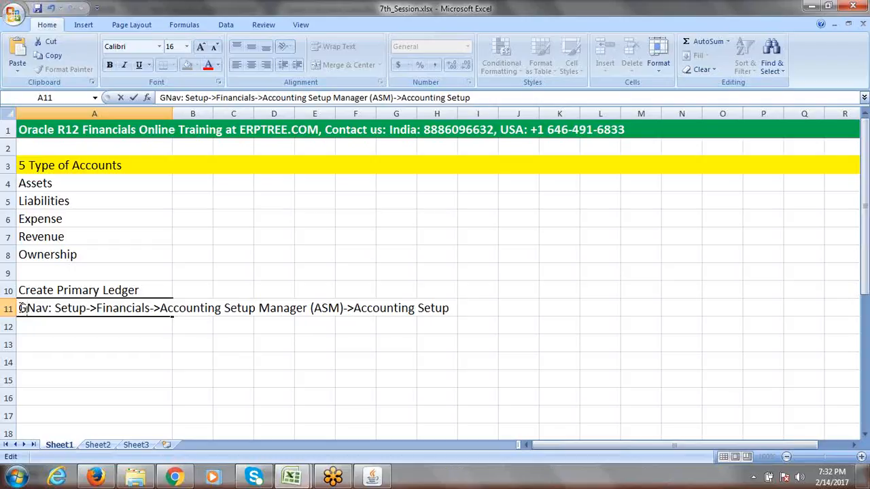
text(:)
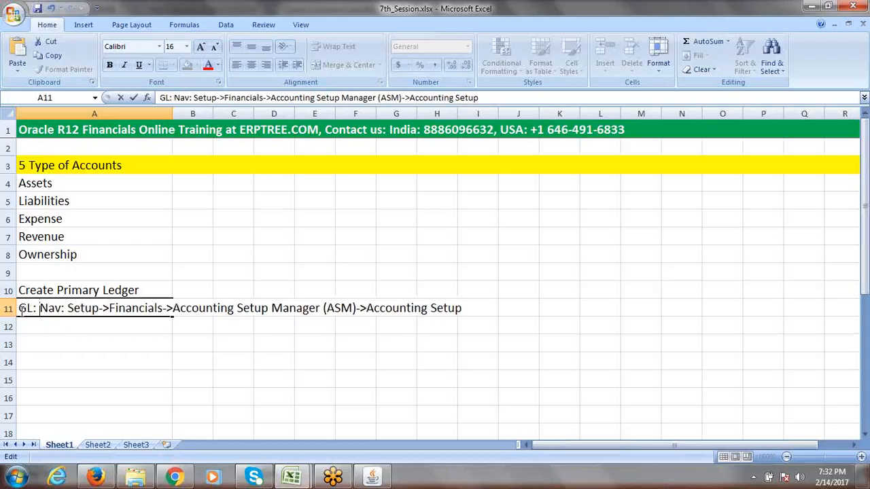
drag(18, 309, 37, 308)
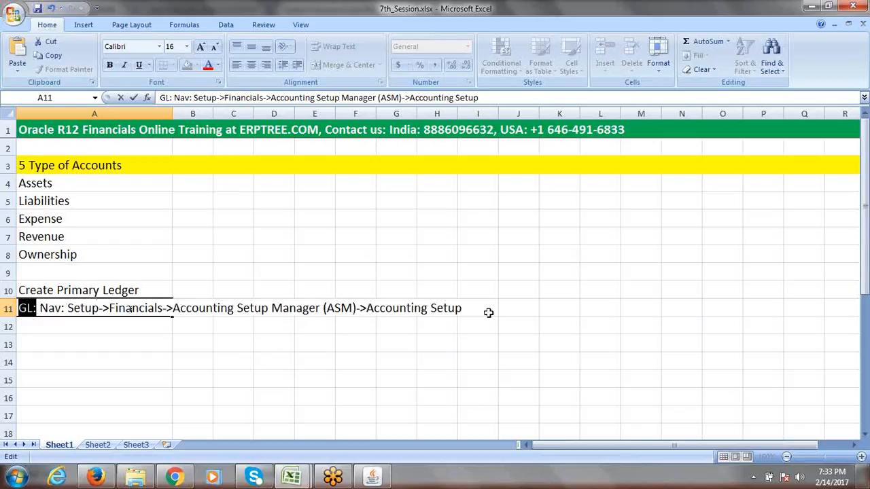
click(109, 328)
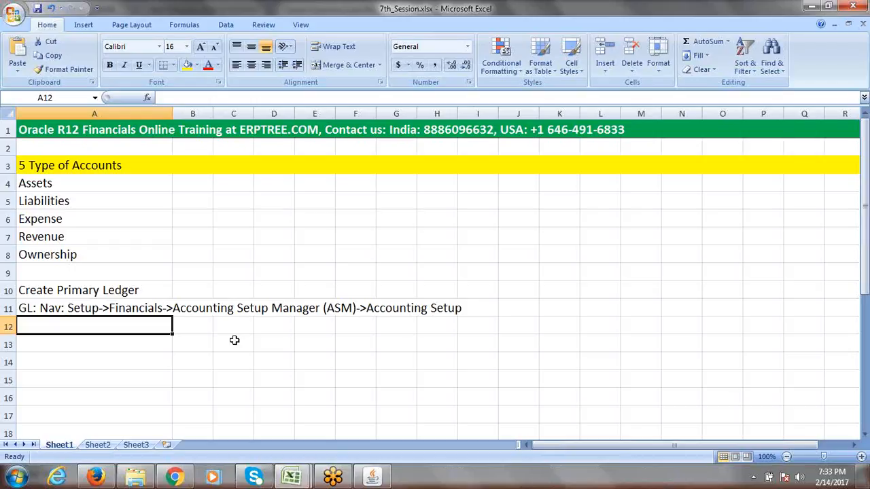
key(alt+Tab)
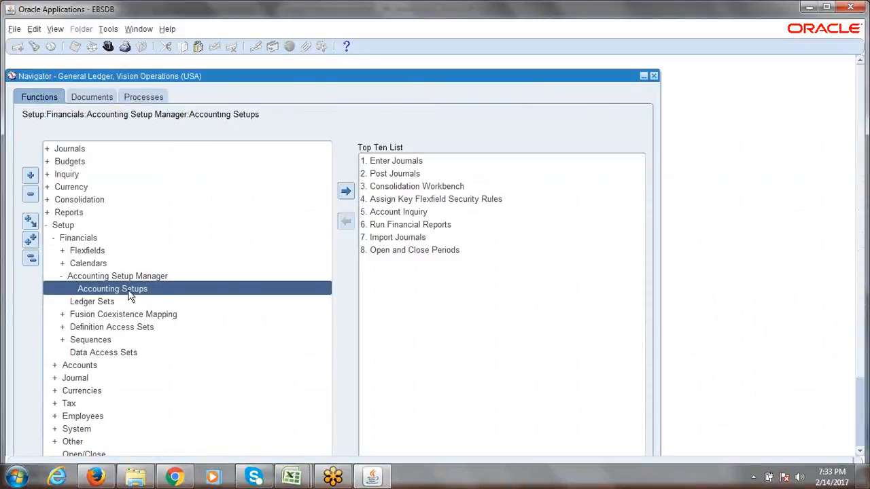
key(alt+Tab)
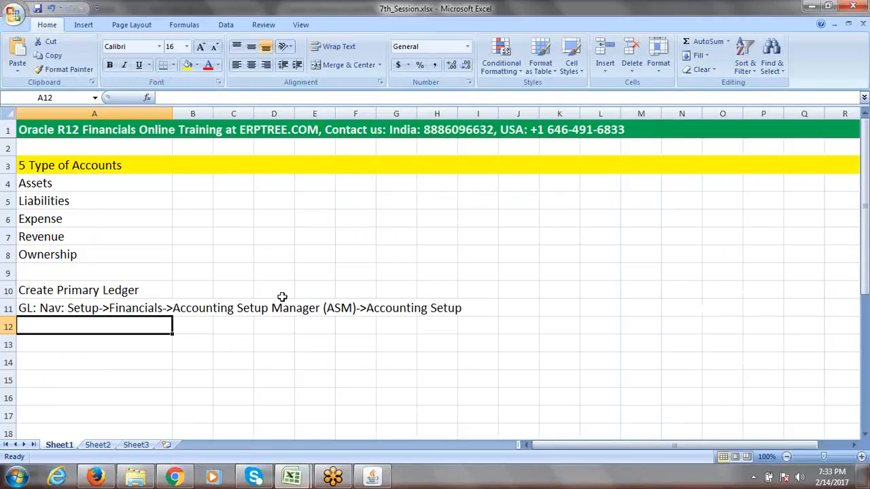
key(alt+Tab)
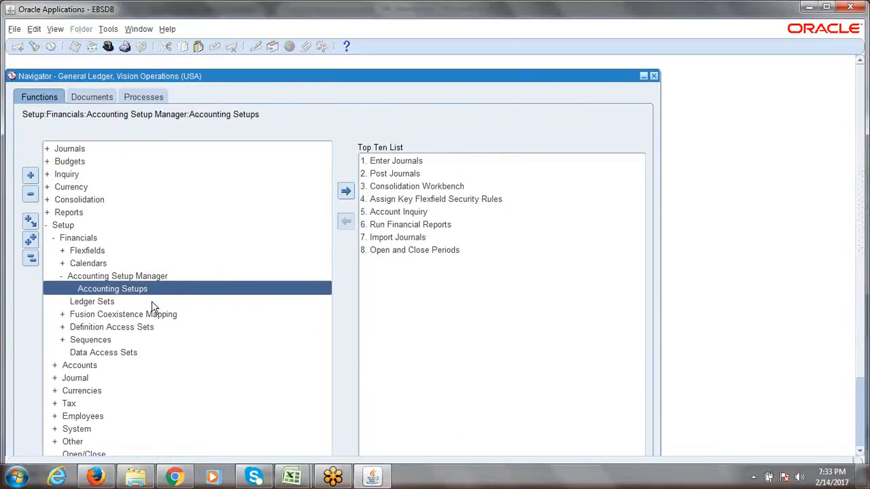
Launch Accounting Setups and point out the Search area and Accounting Setup Manager title
double_click(105, 291)
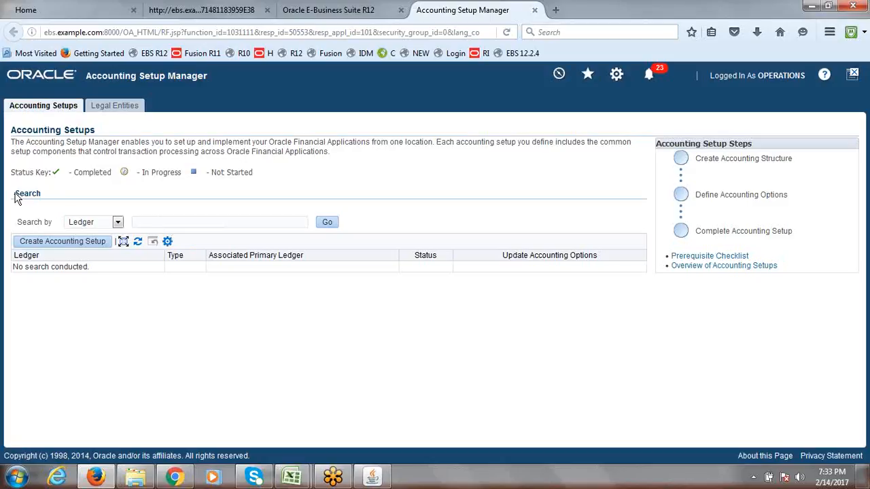
drag(15, 194, 37, 199)
click(146, 222)
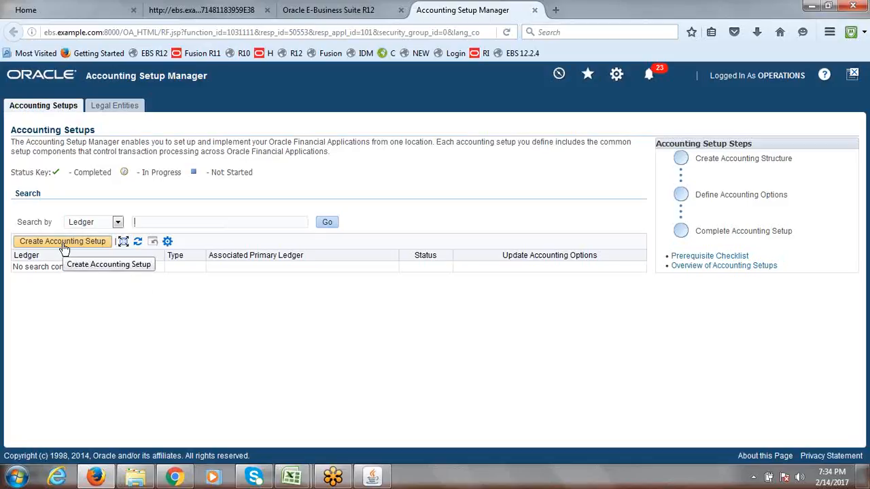
click(372, 476)
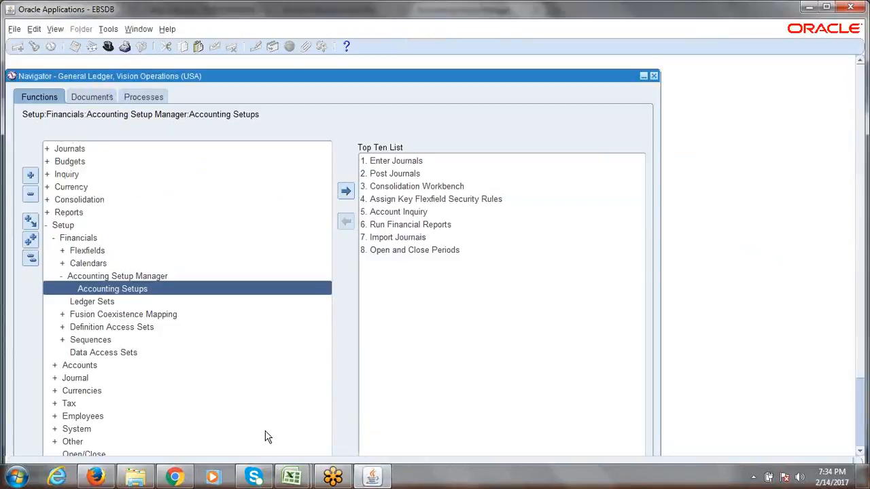
click(96, 478)
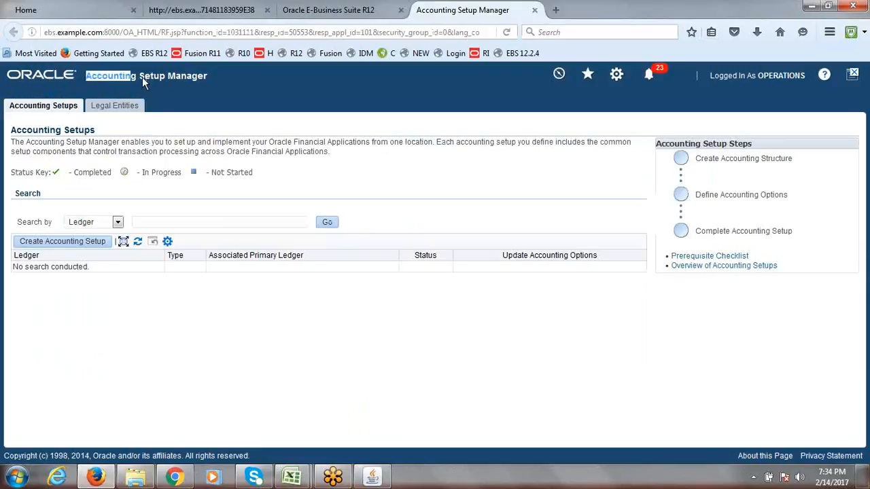
drag(176, 78, 210, 77)
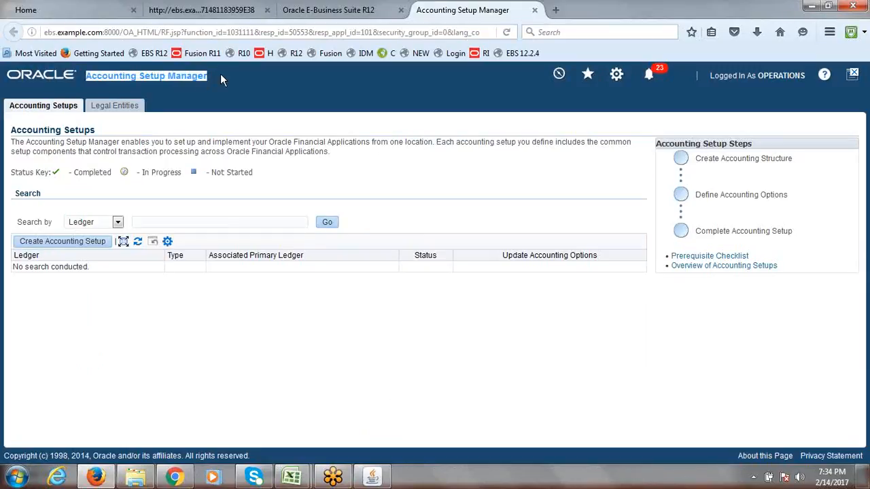
click(221, 78)
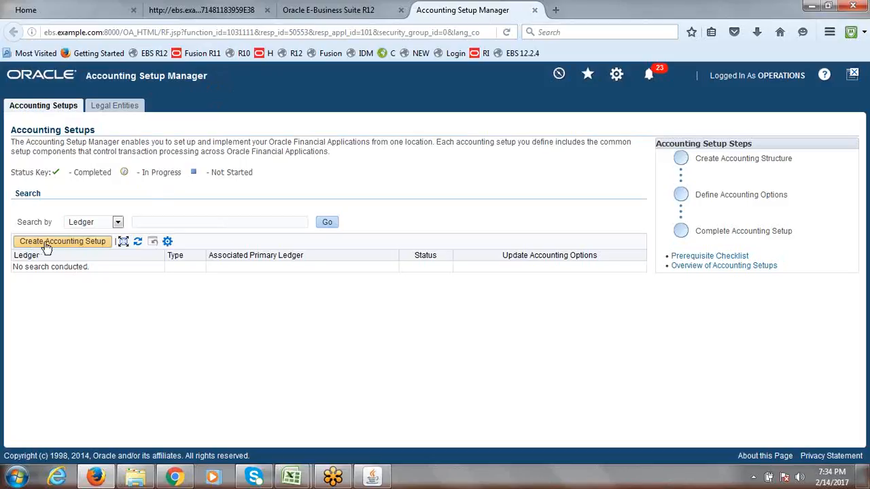
Create a new accounting setup, skip Assign Legal Entities, and point out the Primary Ledger section
click(75, 246)
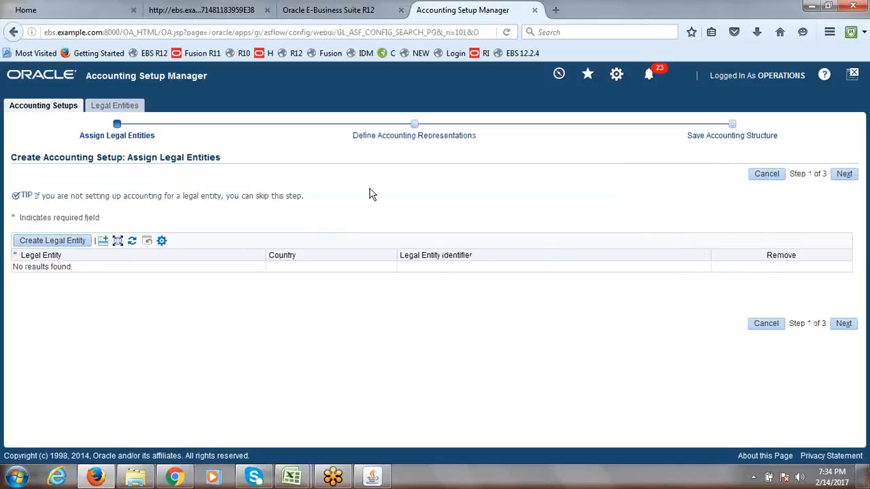
click(844, 175)
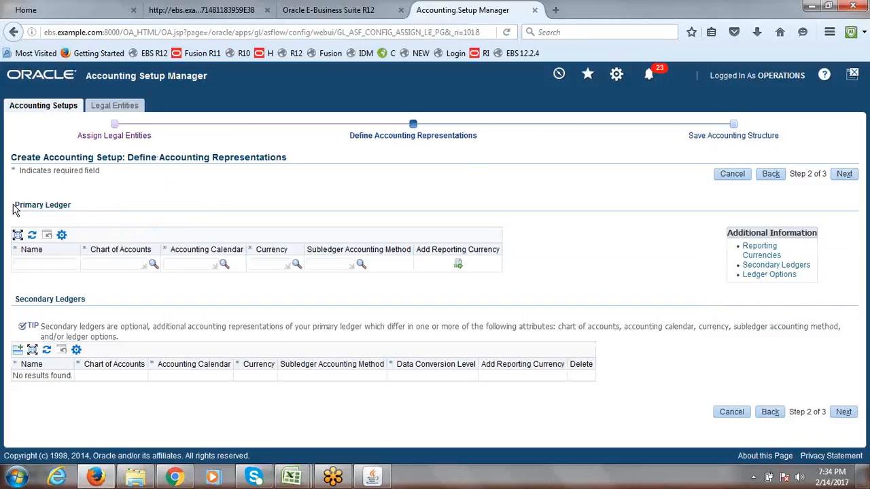
drag(15, 207, 73, 210)
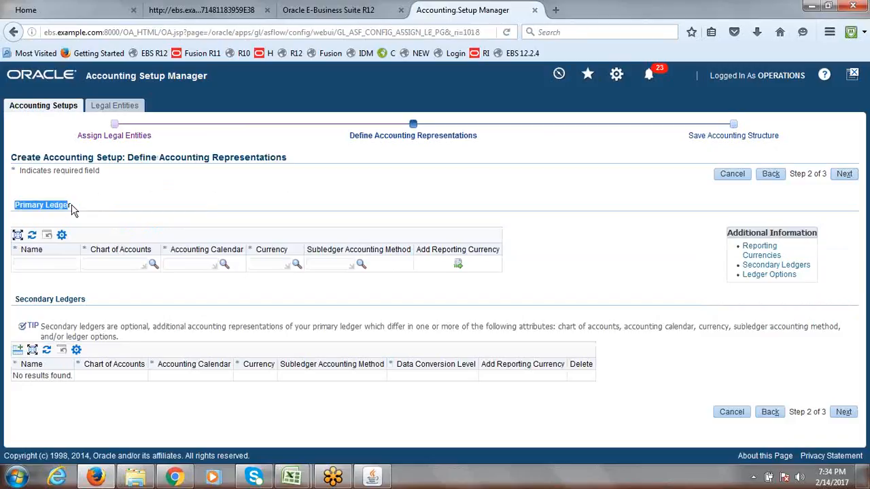
click(157, 199)
Name the primary ledger 'ERPTREE India Lrimary Ledger' and open the Chart of Accounts search
click(53, 265)
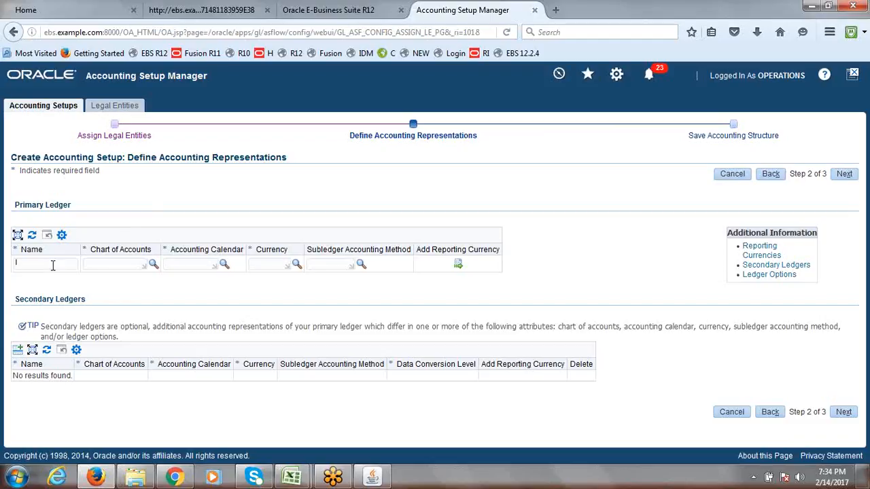
text(er)
key(BackSpace)
key(BackSpace)
text(ERPTREE India Lrimary Ledger)
key(Tab)
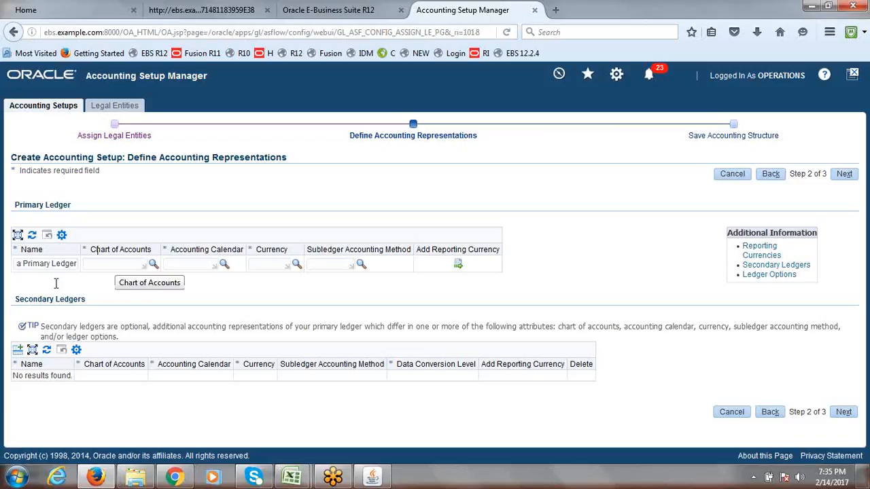
click(153, 265)
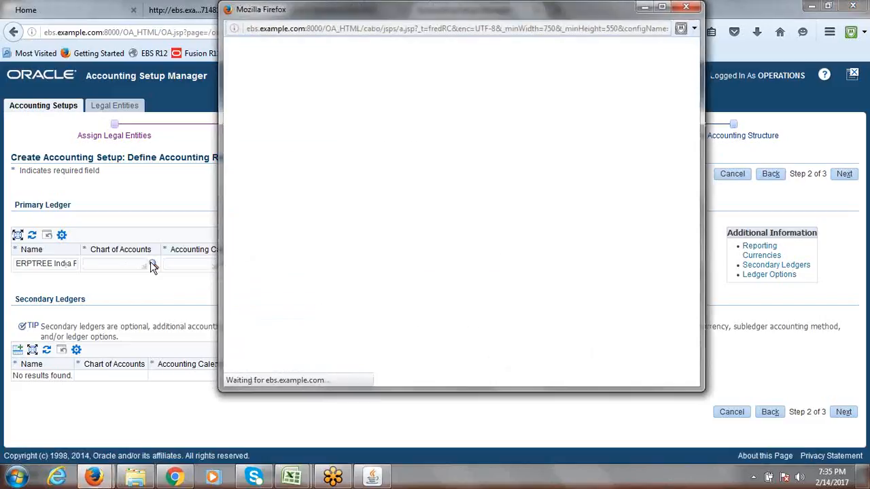
Search for 'ERP', select ERPTREE Accounting Flexfield, then close the search window
click(418, 138)
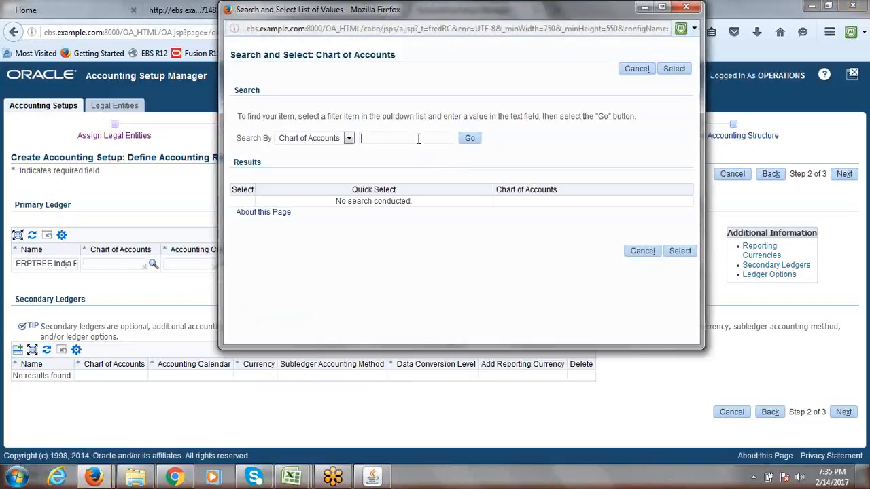
text(ERP)
click(470, 140)
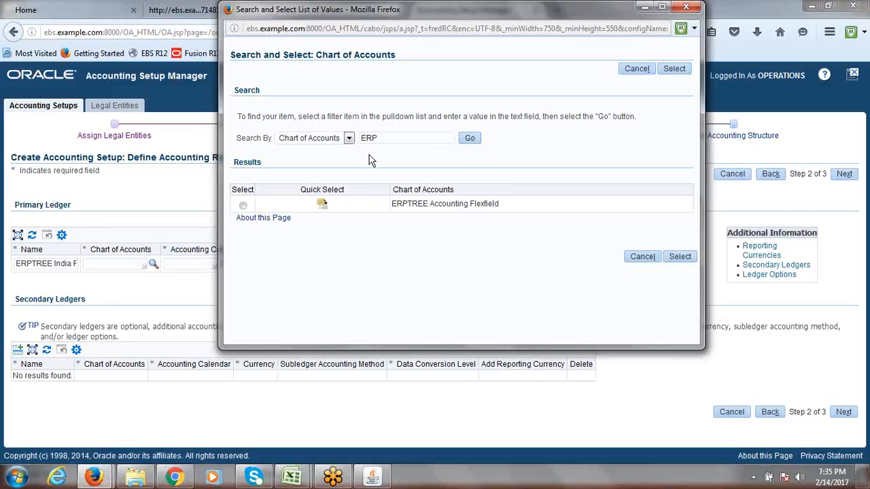
click(243, 206)
drag(347, 14, 340, 82)
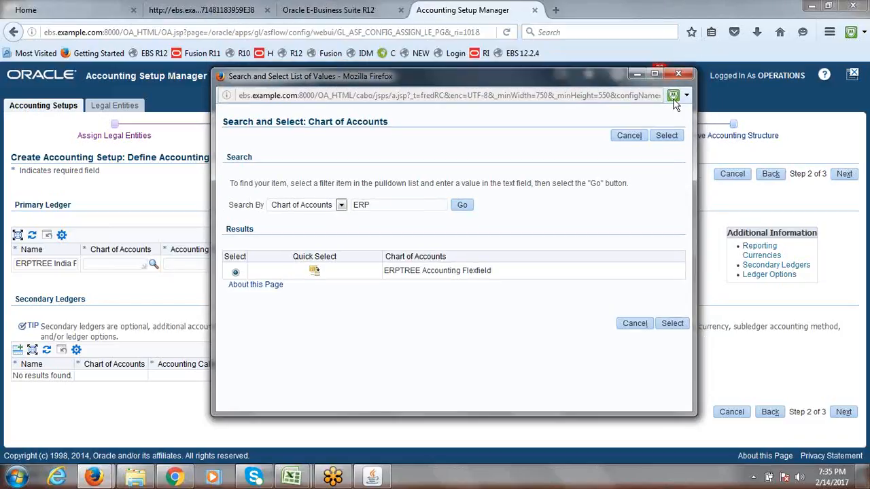
click(676, 75)
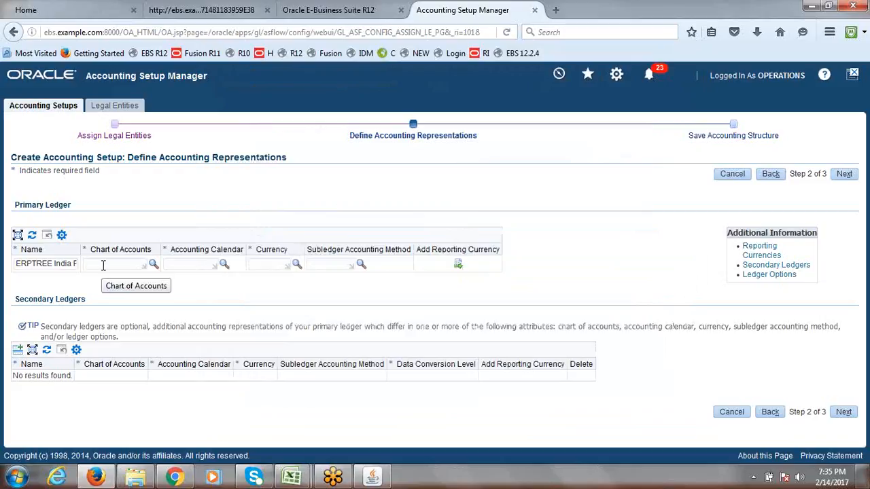
Set the Chart of Accounts to ERPTREE Accounting Flexfield
text(er)
key(BackSpace)
key(BackSpace)
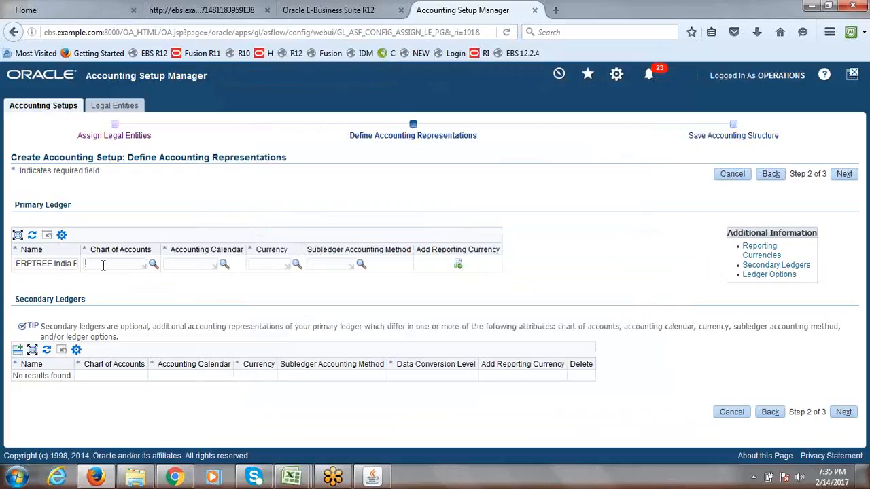
text(ERPTREE)
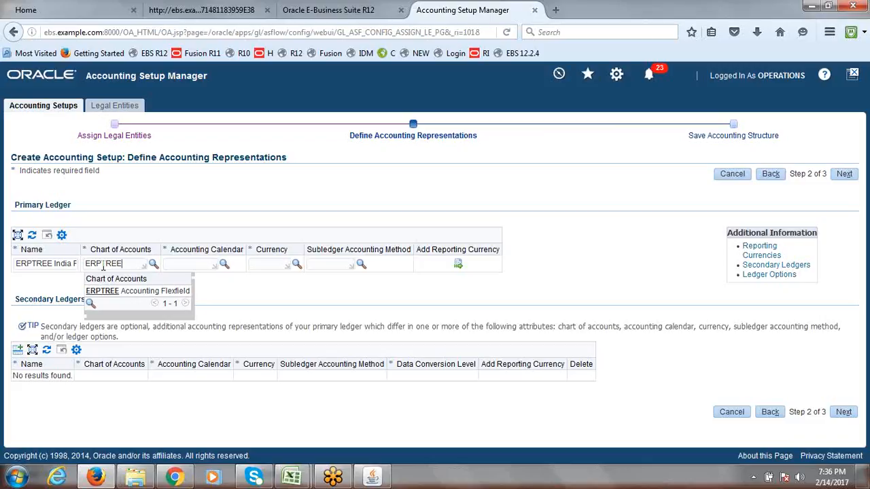
click(136, 291)
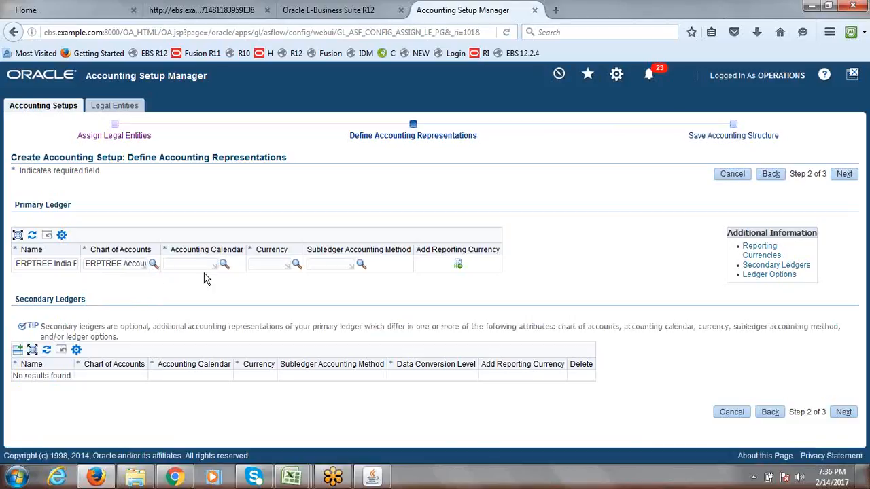
Set the accounting calendar to ERP TREE and the currency to INR
text(ERP TREE)
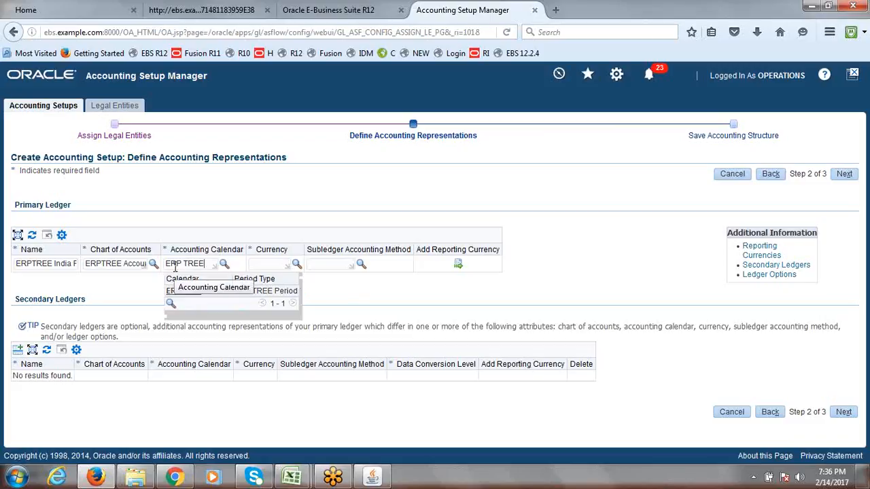
click(221, 292)
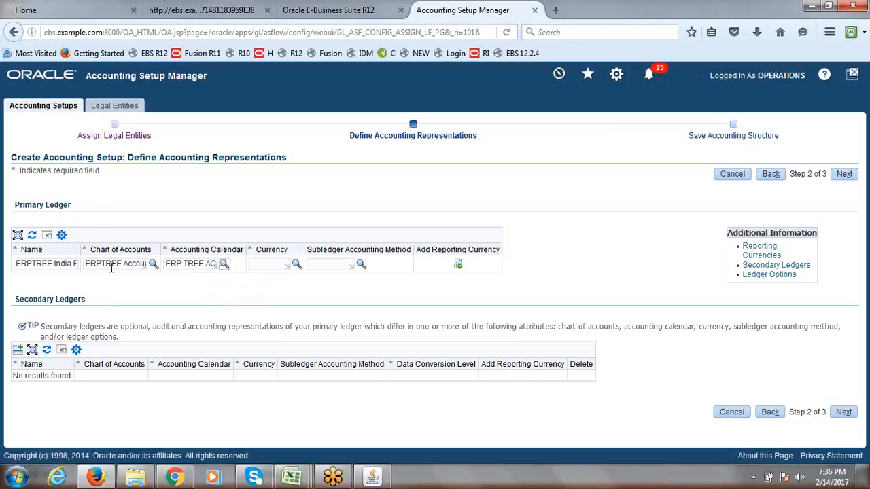
key(Tab)
text(INR)
key(Tab)
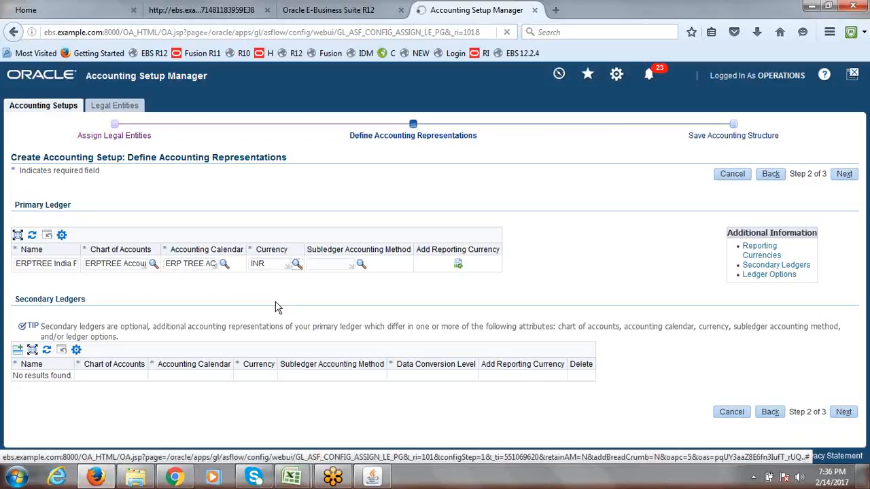
Change the primary ledger currency to INR Indian Rupee
click(274, 263)
key(BackSpace)
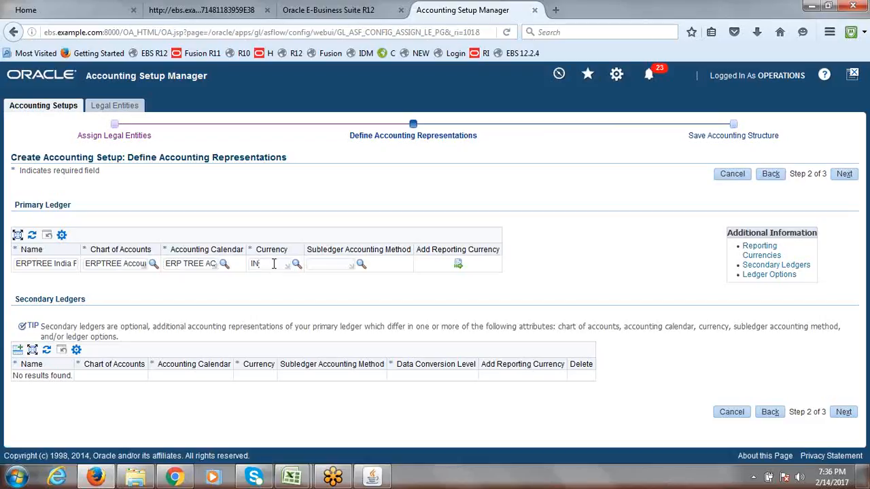
text(R)
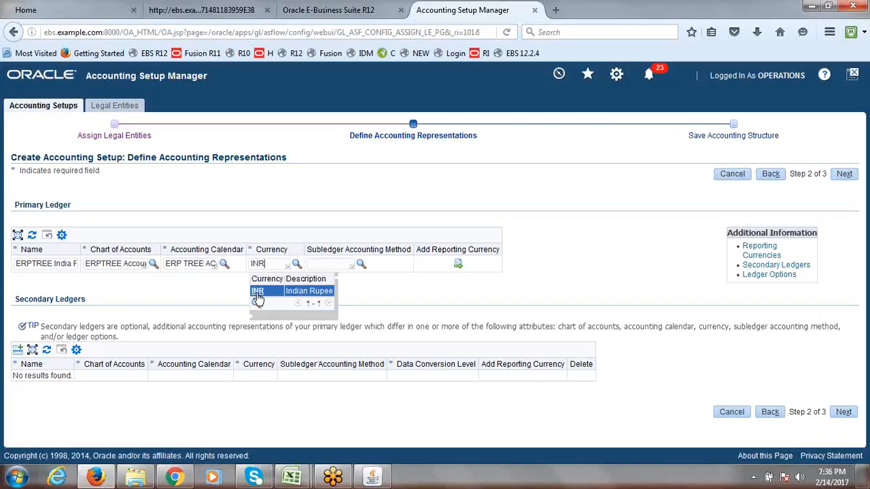
click(270, 298)
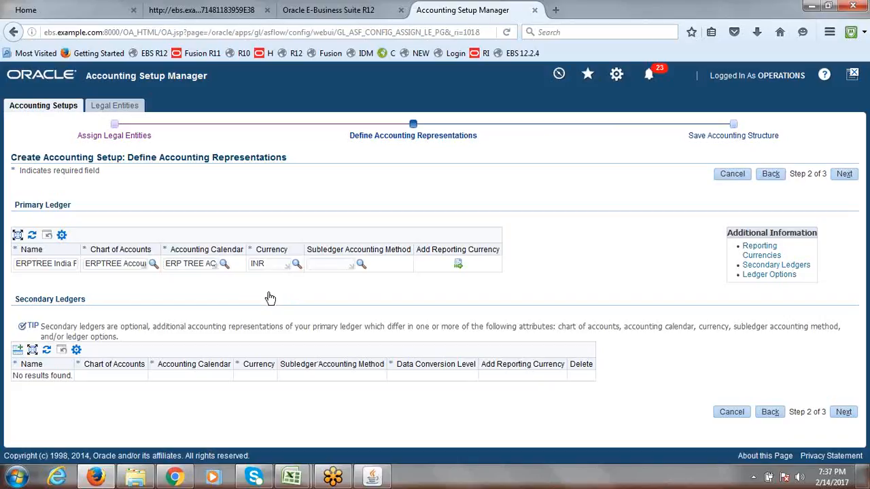
Search STAND and set the subledger accounting method to Standard Accrual
click(333, 264)
text(STAND)
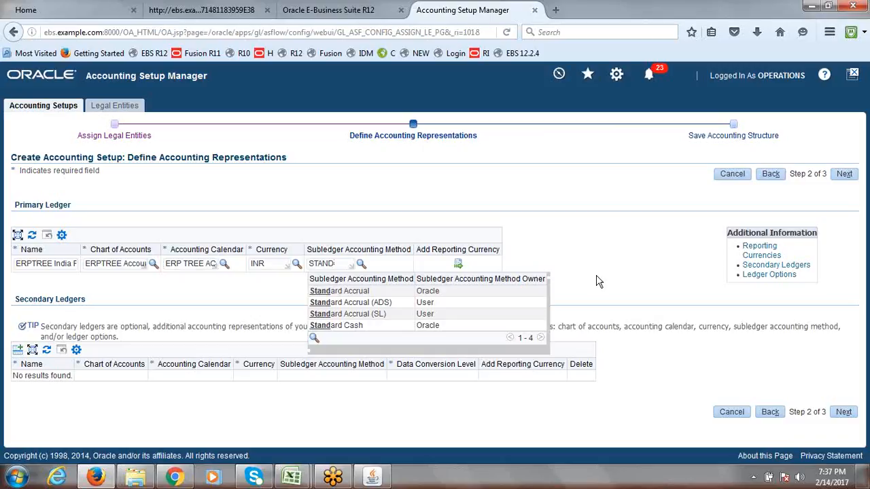
click(366, 294)
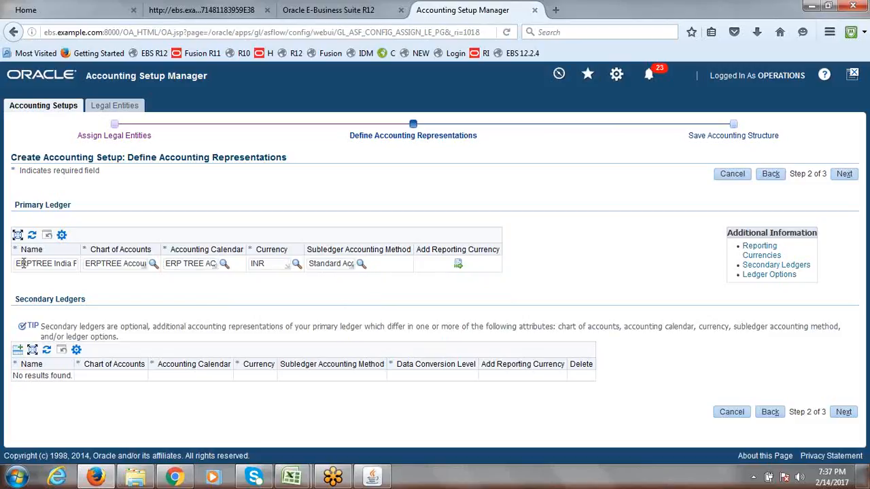
drag(16, 263, 86, 262)
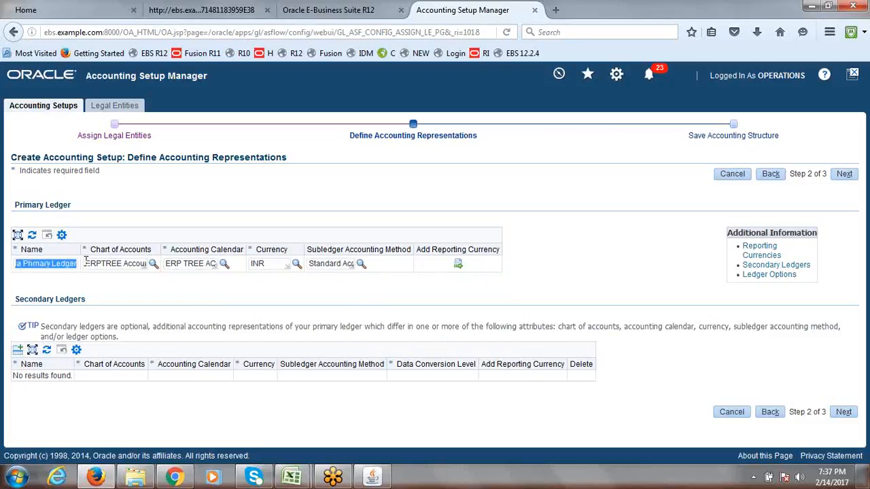
click(103, 264)
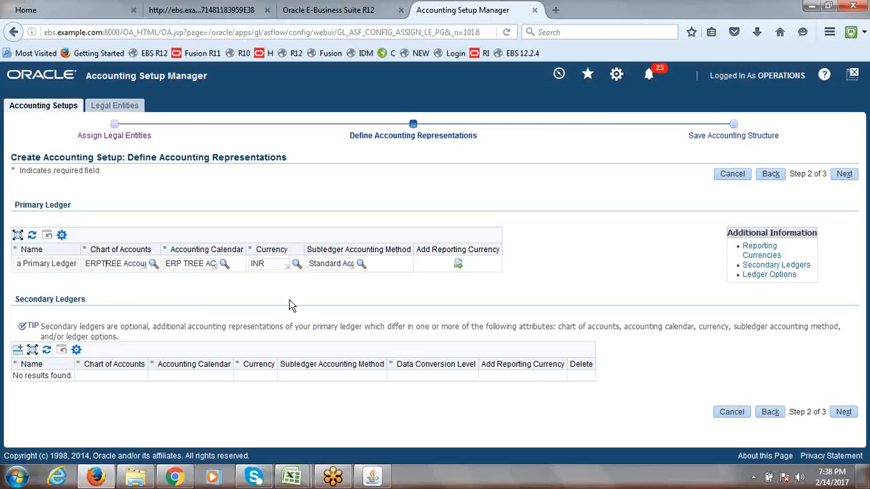
Go to step 3 of 3, review the ERPTREE India Primary Ledger row, and finish saving
click(843, 176)
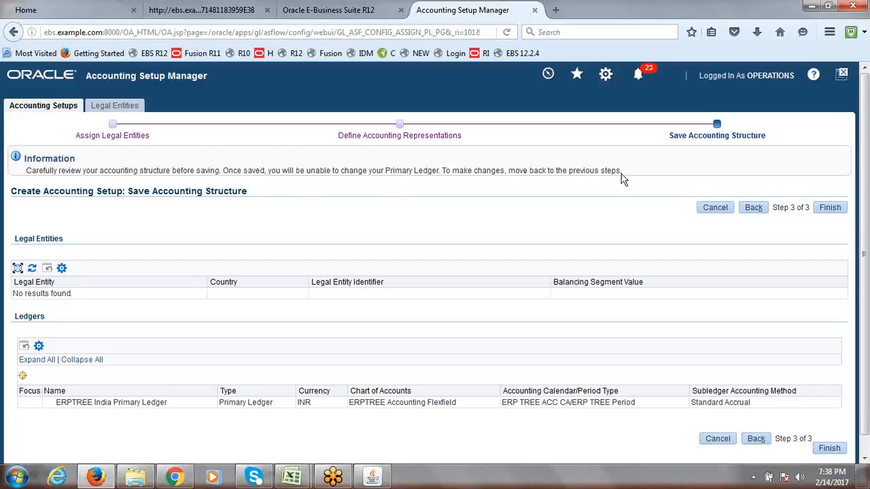
scroll(867, 163, down, 1)
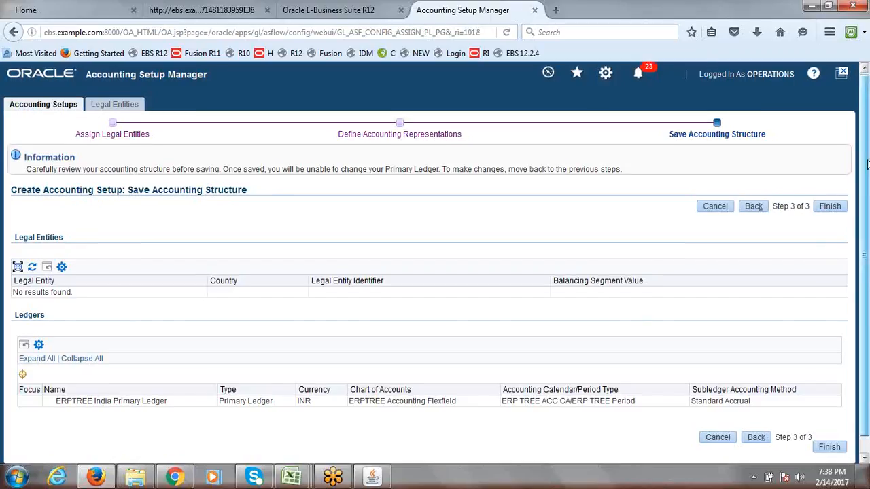
scroll(867, 163, down, 1)
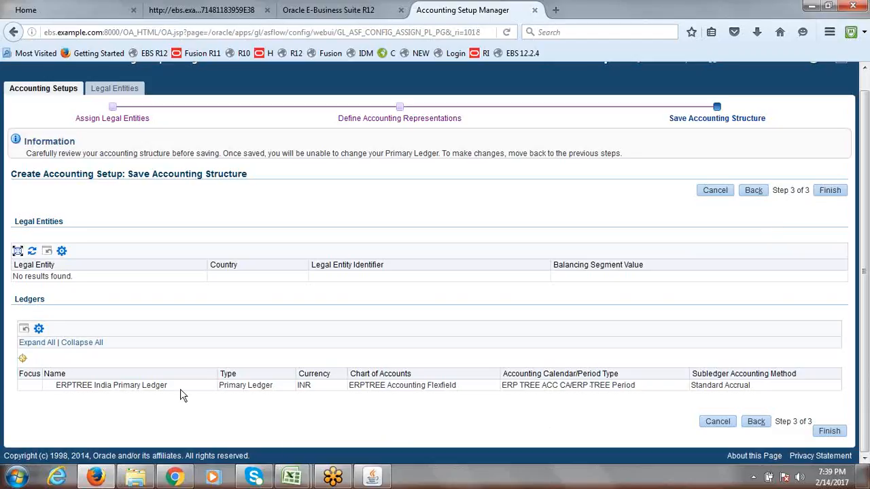
click(833, 196)
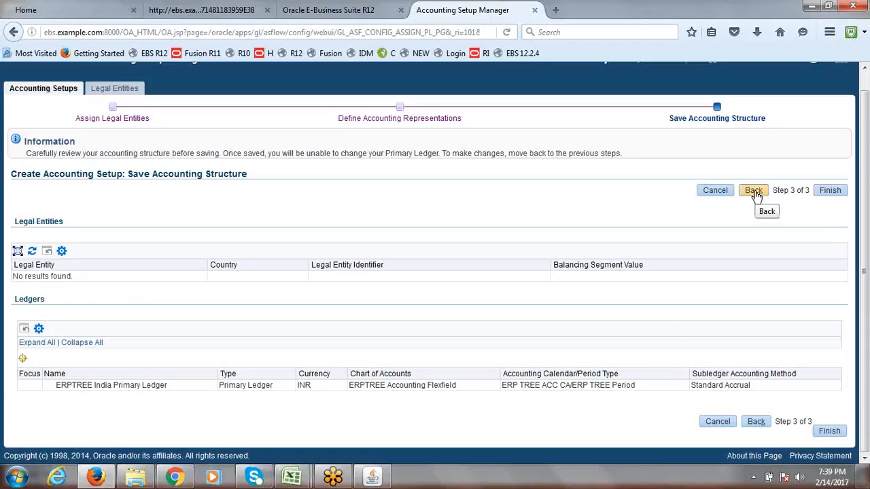
click(831, 193)
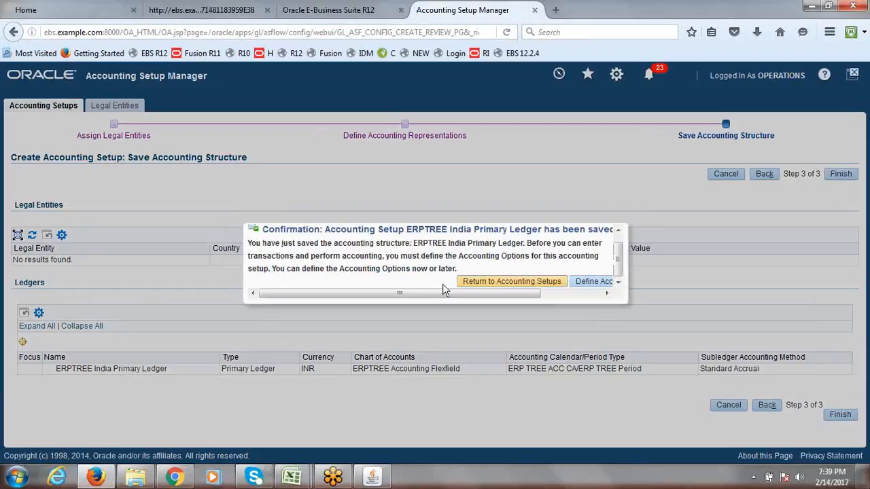
Read the ERPTREE India Primary Ledger save confirmation and return to Accounting Setups
drag(399, 297, 514, 302)
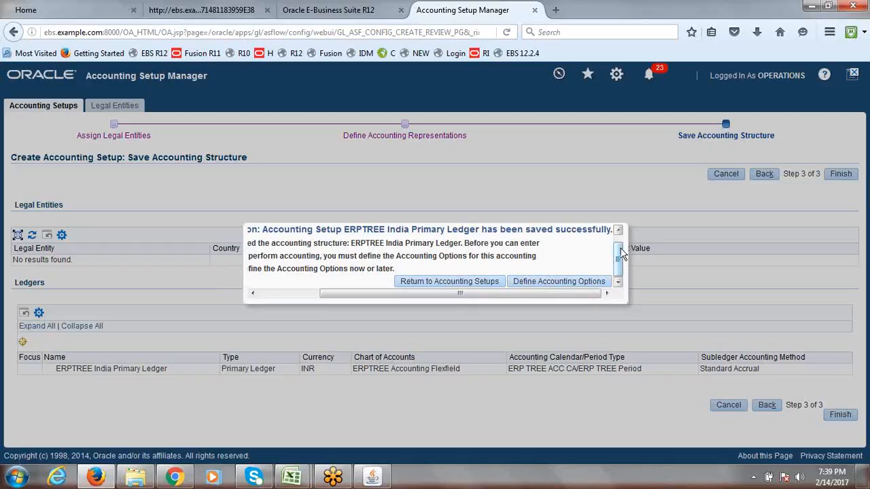
mouse_move(618, 255)
mouse_down()
mouse_move(619, 243)
mouse_move(619, 255)
mouse_up()
drag(472, 301, 565, 301)
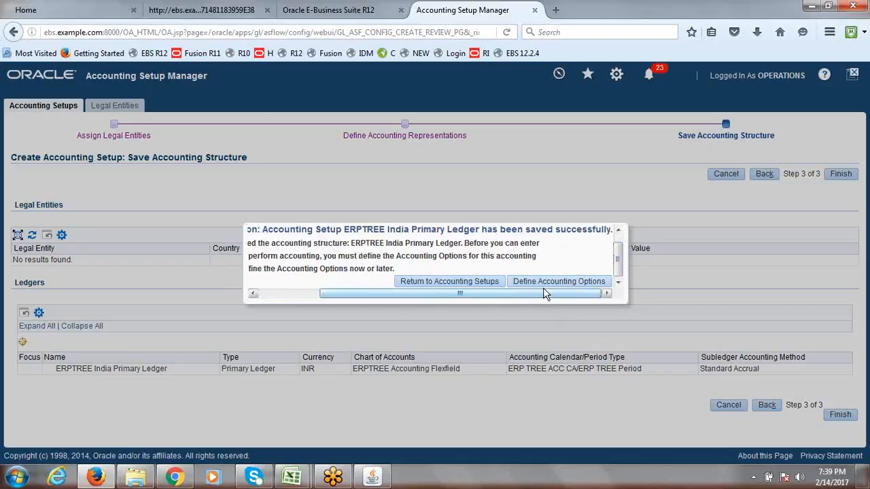
click(434, 285)
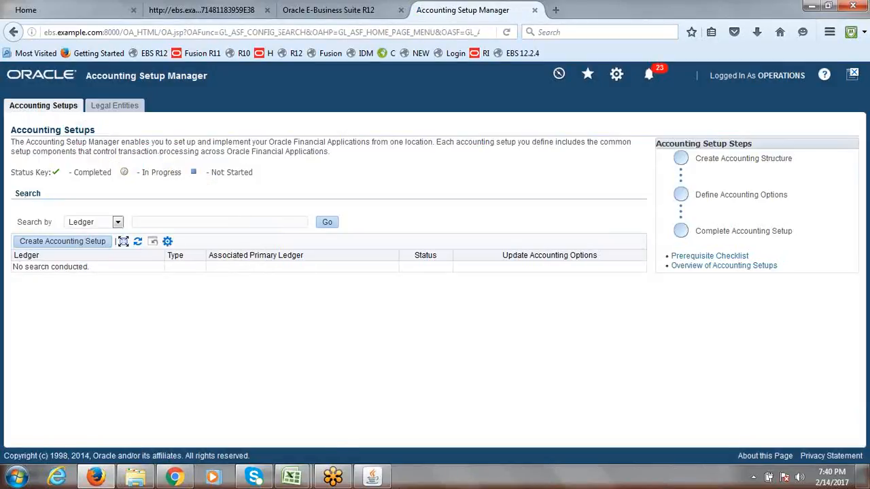
Search the accounting setups by ledger for ERPTREE
click(378, 479)
click(378, 479)
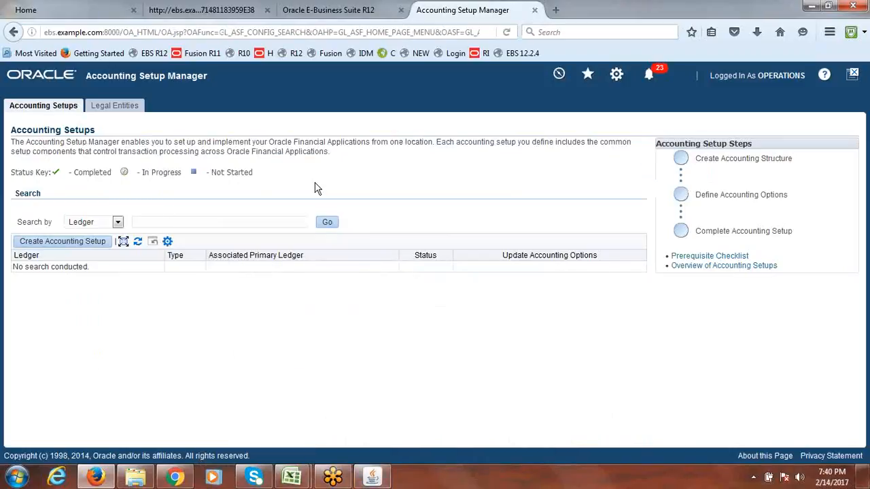
click(235, 223)
text(ERPTREE)
click(328, 226)
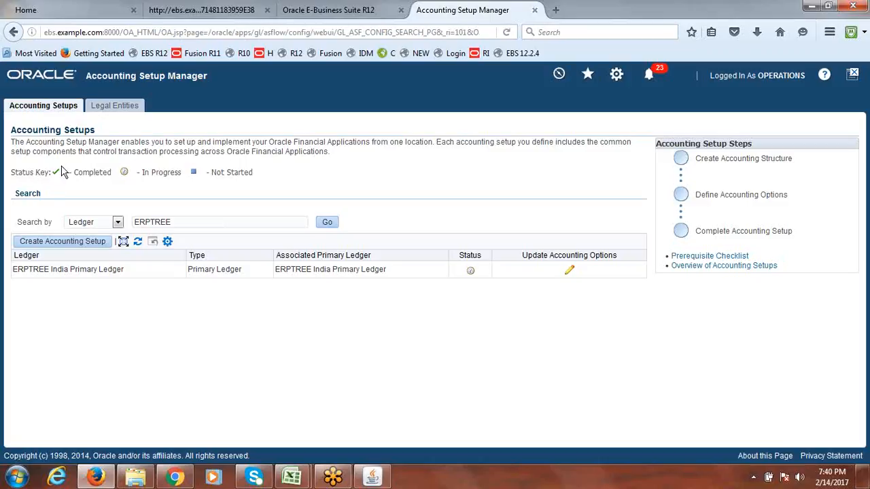
Check the ERPTREE ledger's in-progress status against the status key and rerun the search
drag(76, 175, 117, 175)
click(466, 272)
click(394, 185)
triple_click(348, 272)
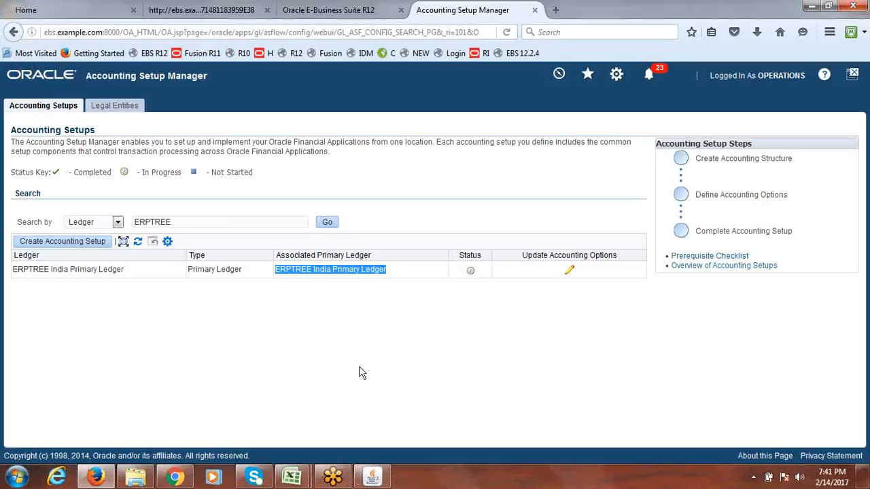
click(345, 305)
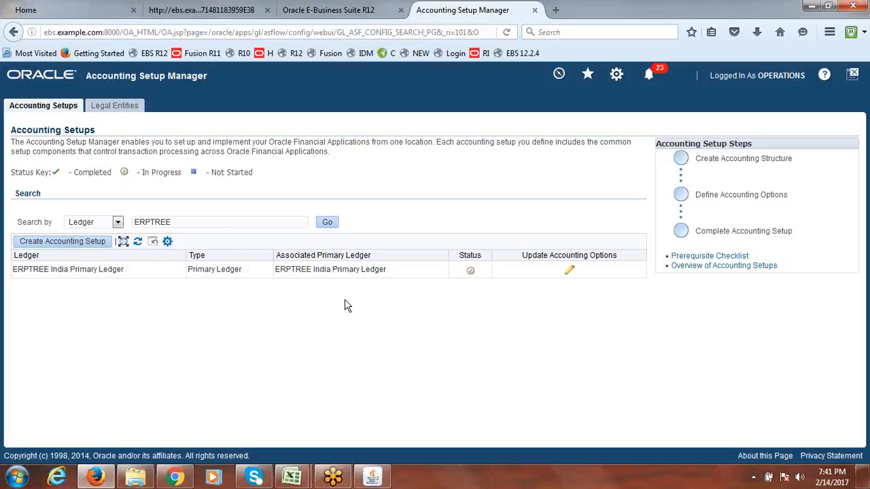
click(327, 223)
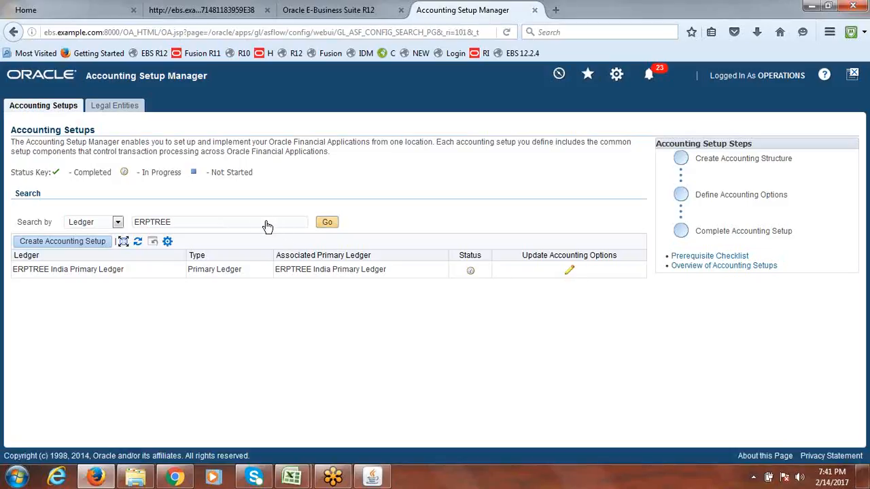
click(327, 222)
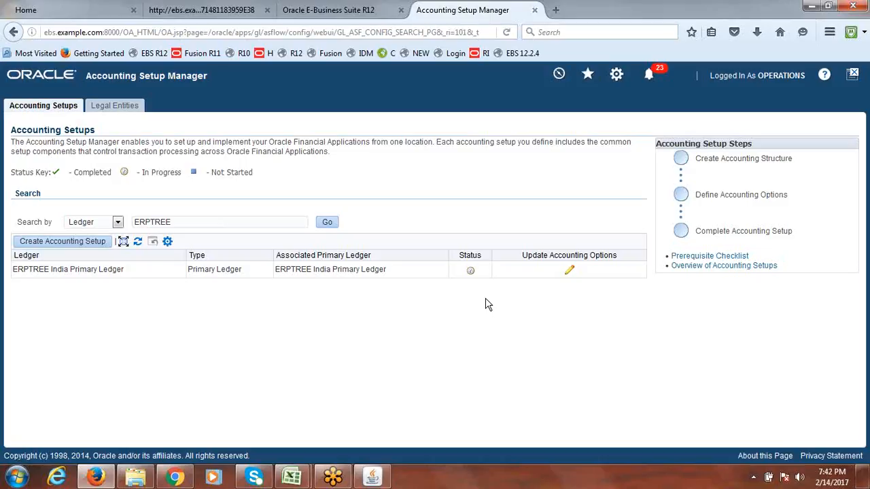
Open the ERPTREE India Primary Ledger accounting options and review its listed setup steps
click(569, 271)
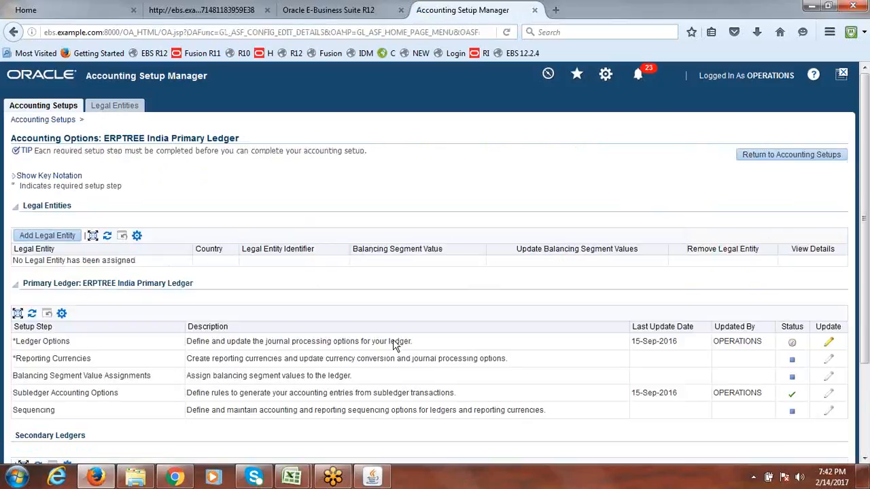
drag(865, 217, 865, 302)
drag(13, 262, 567, 320)
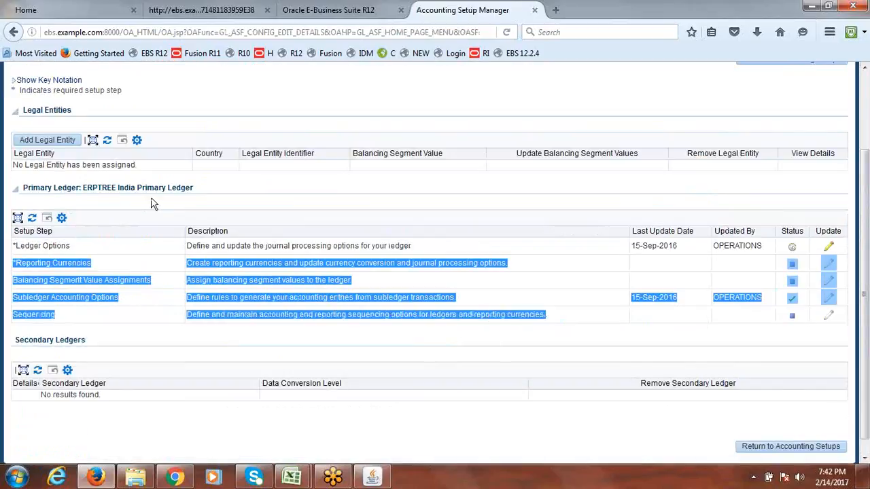
drag(194, 188, 85, 188)
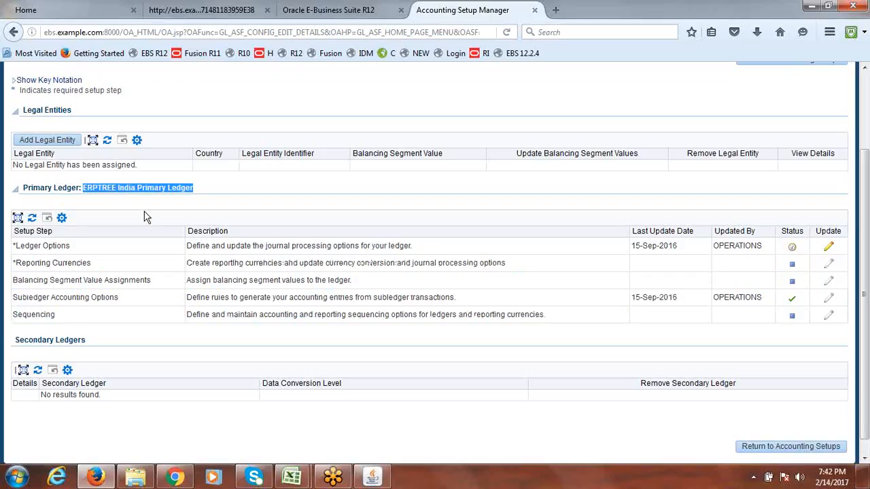
drag(13, 246, 520, 333)
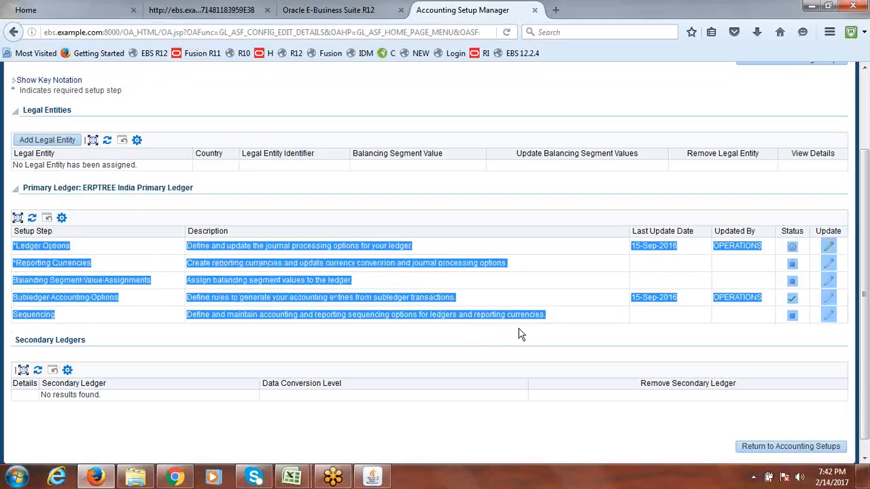
click(474, 340)
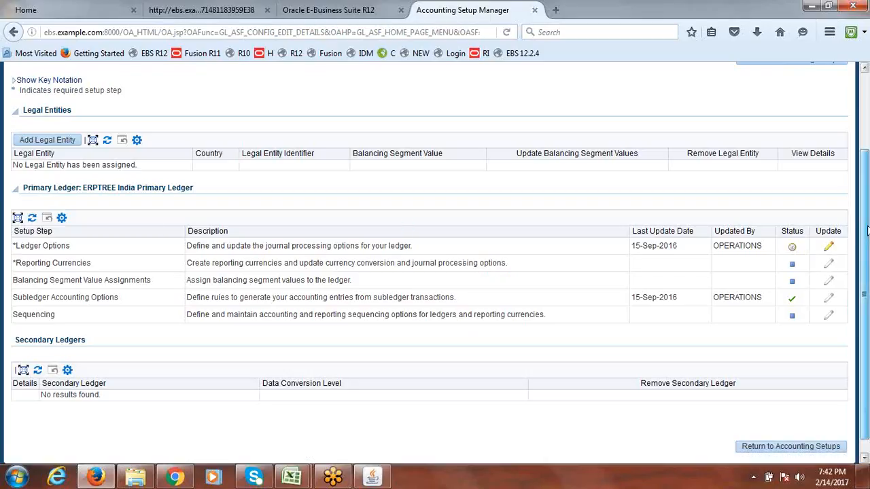
Search ERPTREE again, reopen its accounting options, and locate the Ledger Options step
scroll(868, 201, up, 2)
click(763, 143)
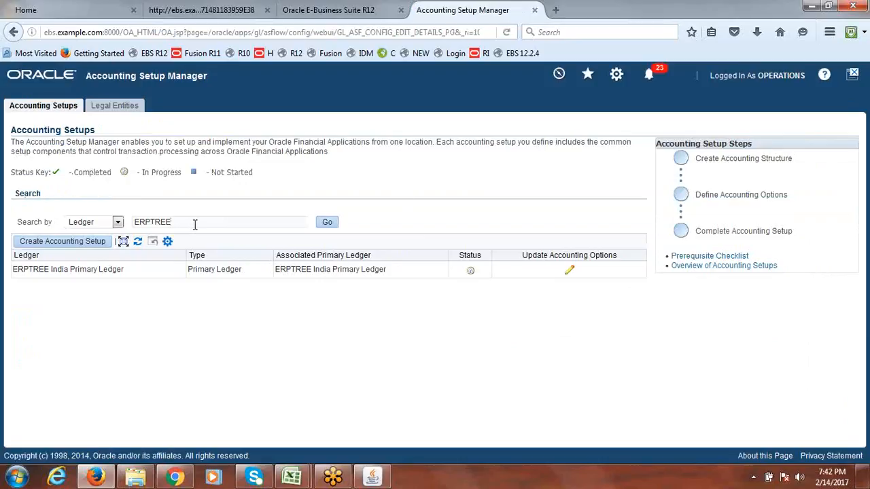
click(328, 225)
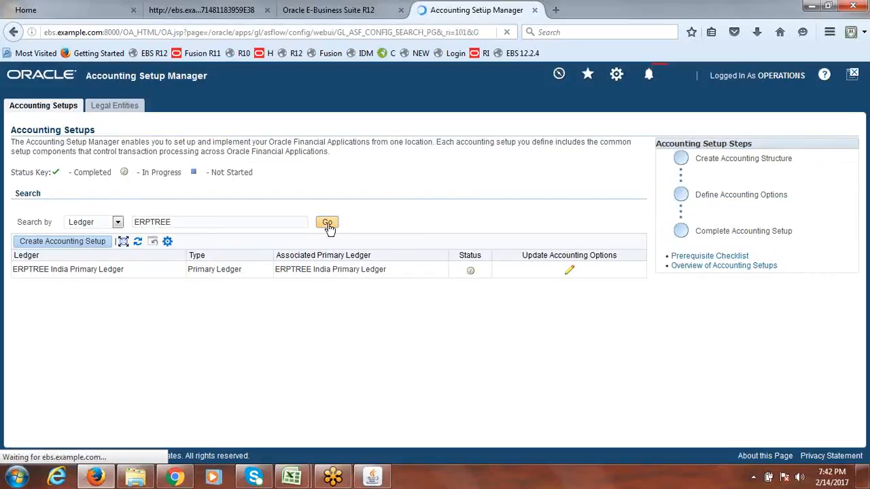
click(569, 272)
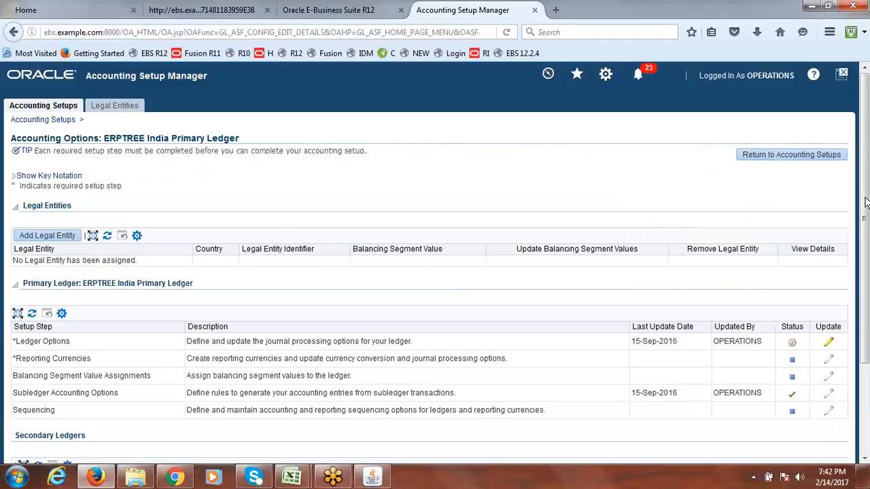
scroll(372, 217, down, 3)
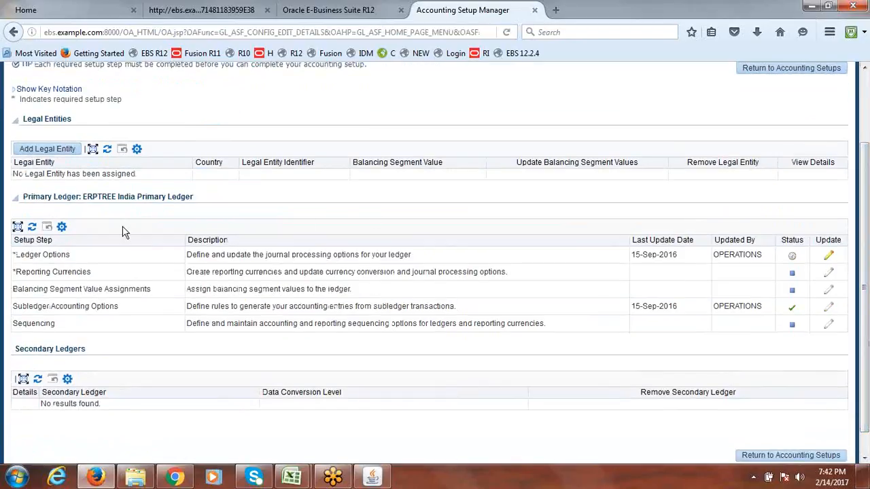
drag(71, 256, 11, 257)
drag(72, 256, 13, 261)
click(93, 258)
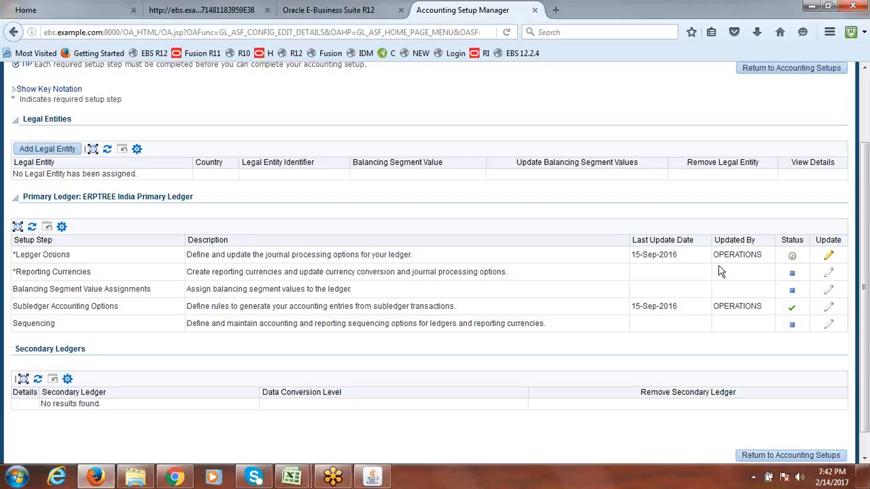
Try updating Ledger Options, hit the uncompiled ERPTREE Accounting Flexfield error, and switch to the Forms navigator
click(829, 258)
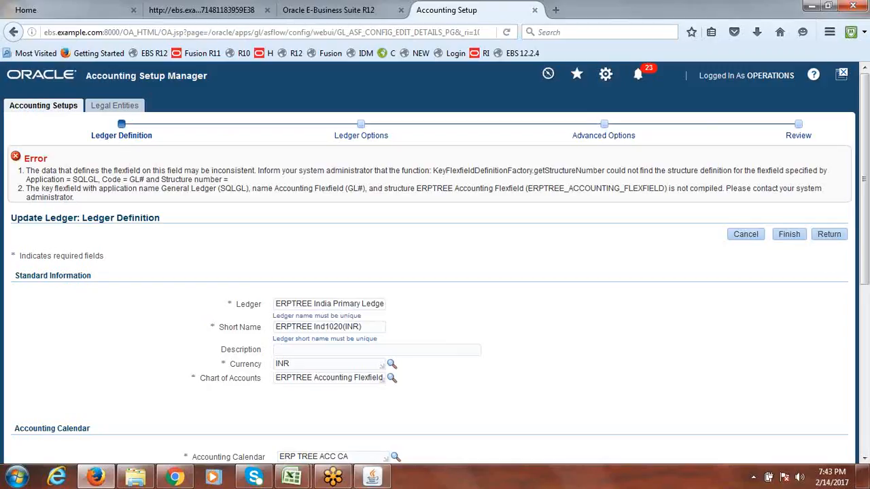
click(372, 477)
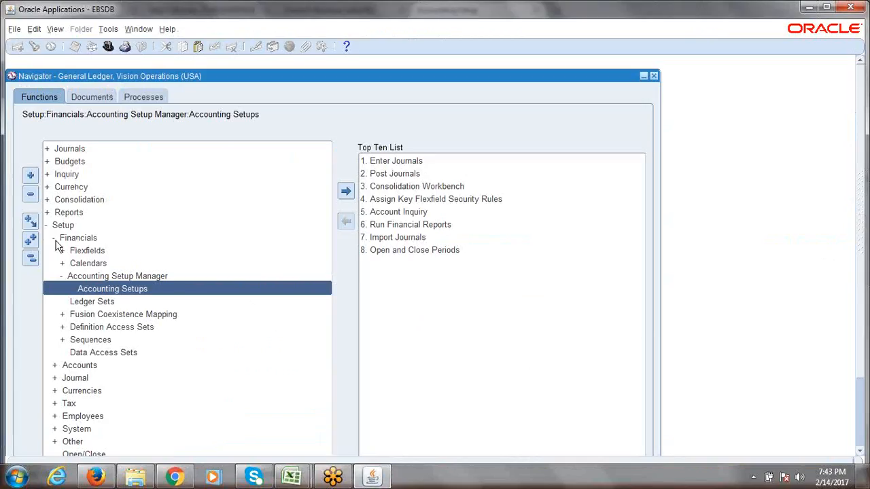
Open the Key Flexfield Segments form from the navigator's Setup branch
click(30, 259)
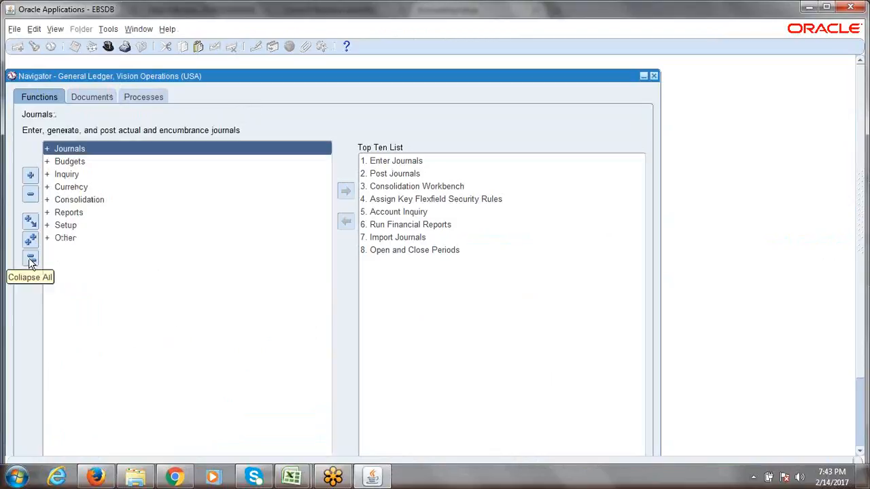
double_click(73, 227)
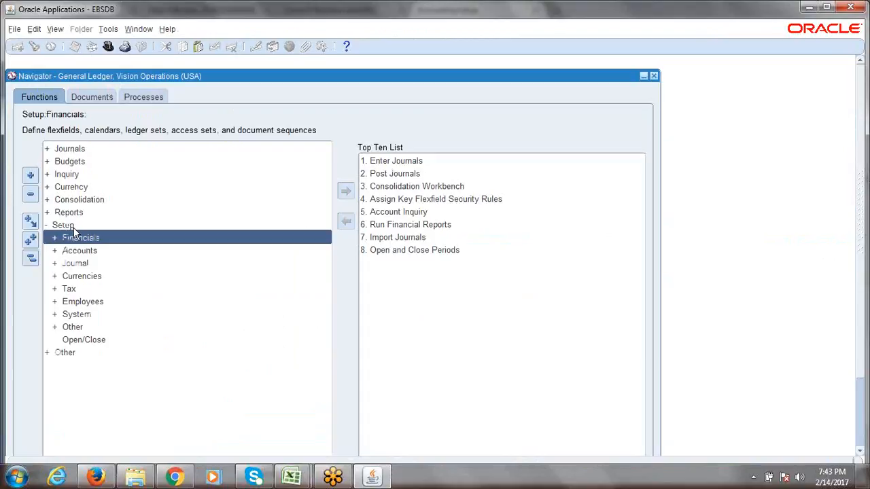
key(Return)
key(Return)
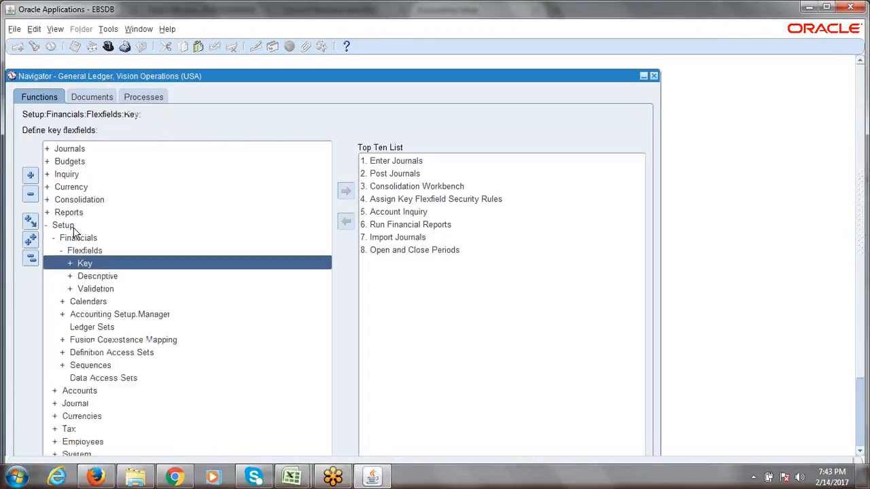
key(Return)
key(Return)
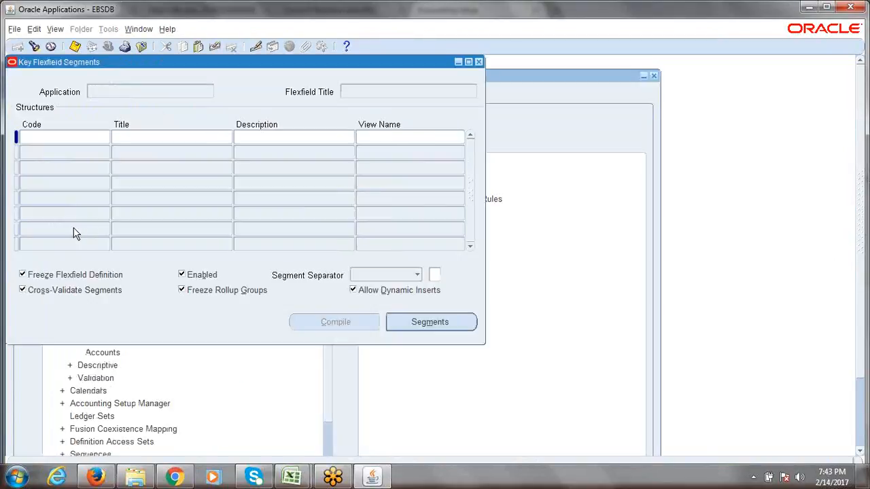
drag(128, 64, 221, 96)
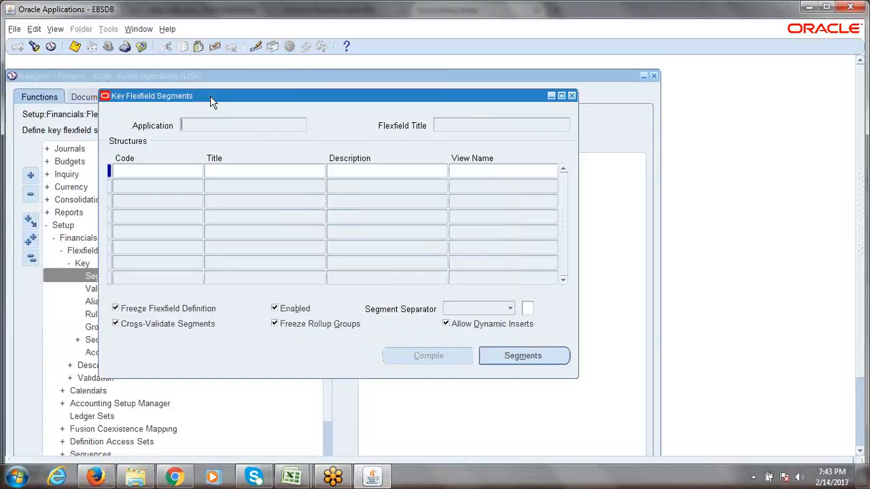
Find the General Ledger Accounting Flexfield, query the ERPTREE structure, and compile it successfully
click(34, 48)
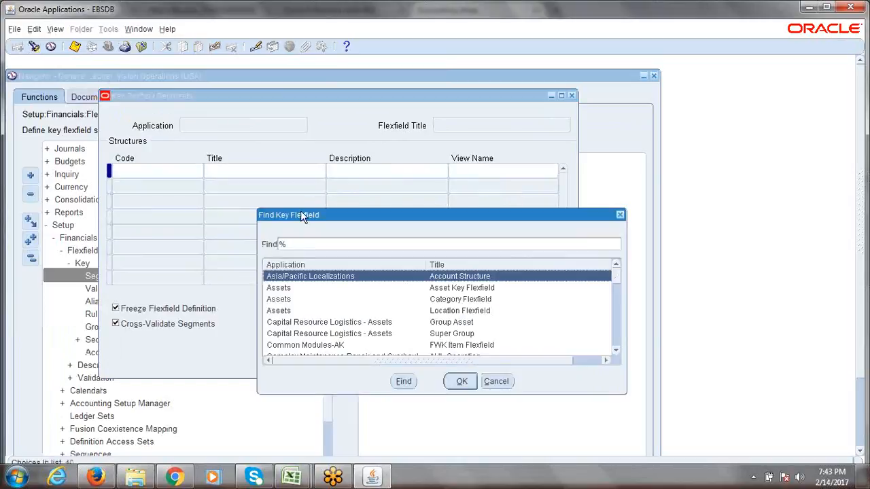
text(general Ledger)
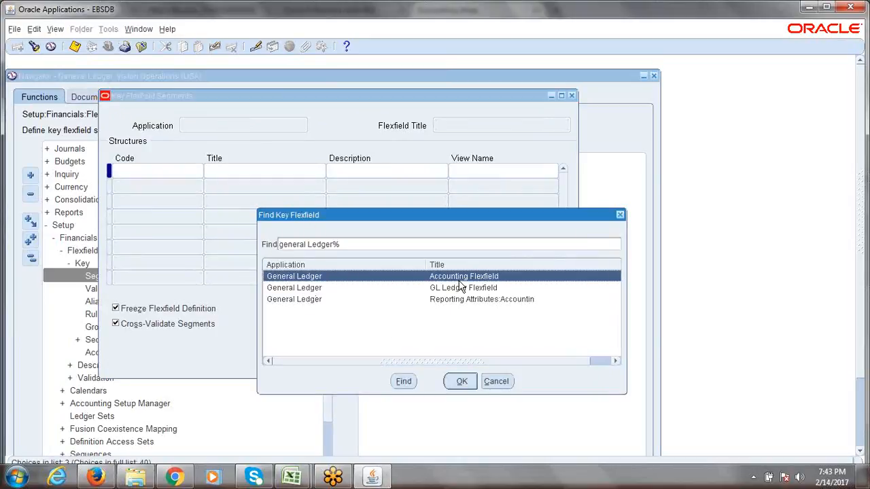
click(460, 381)
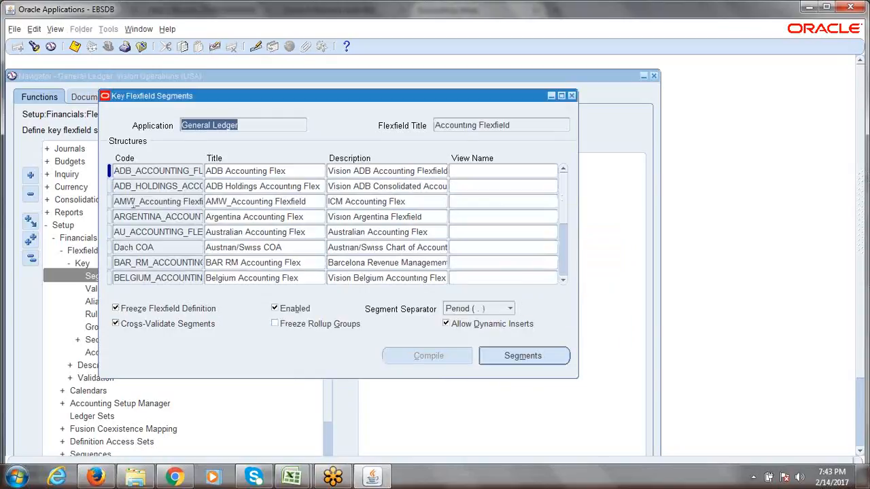
click(133, 202)
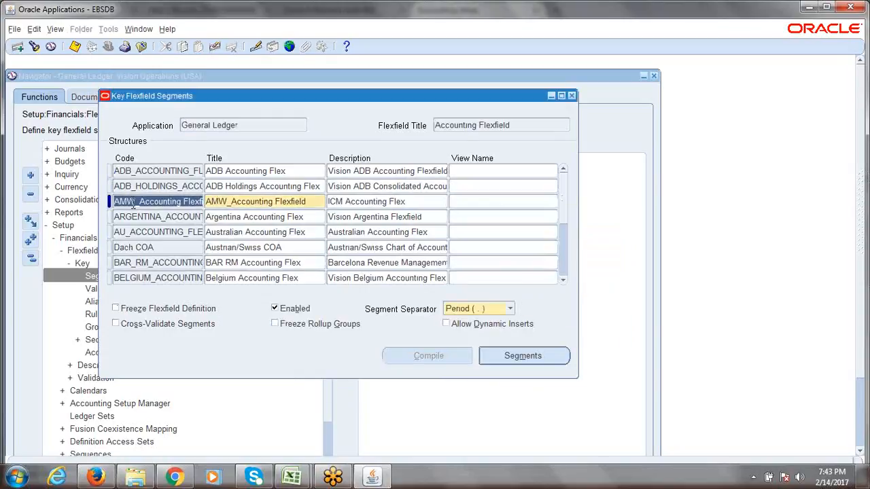
click(34, 47)
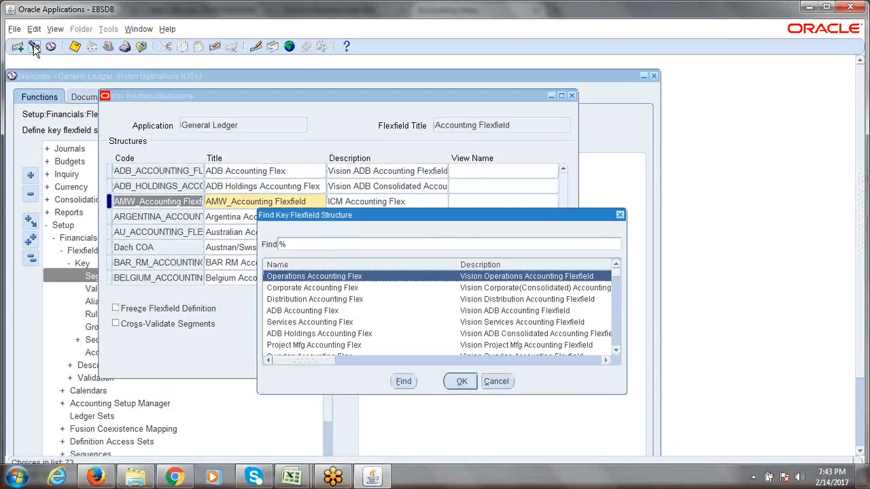
text(e)
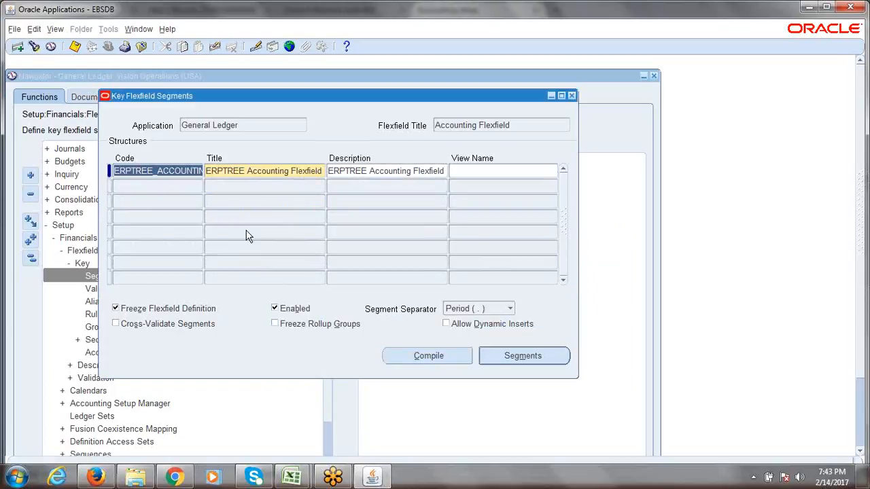
click(431, 360)
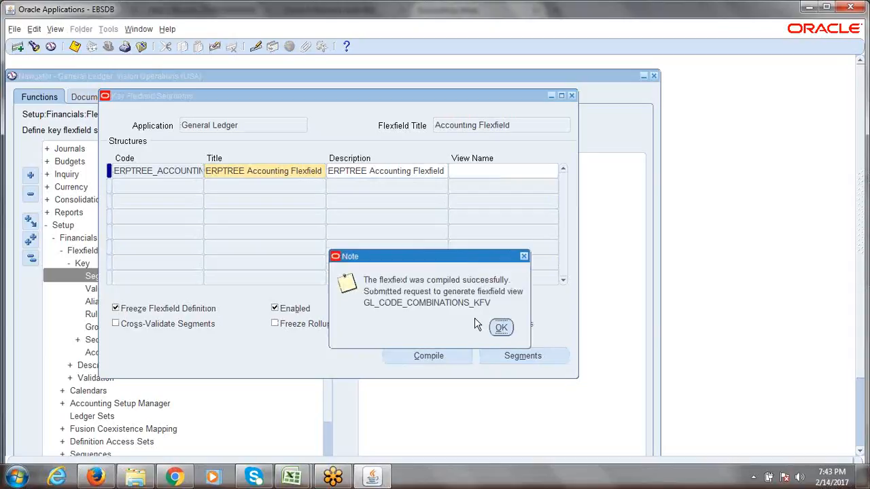
click(501, 329)
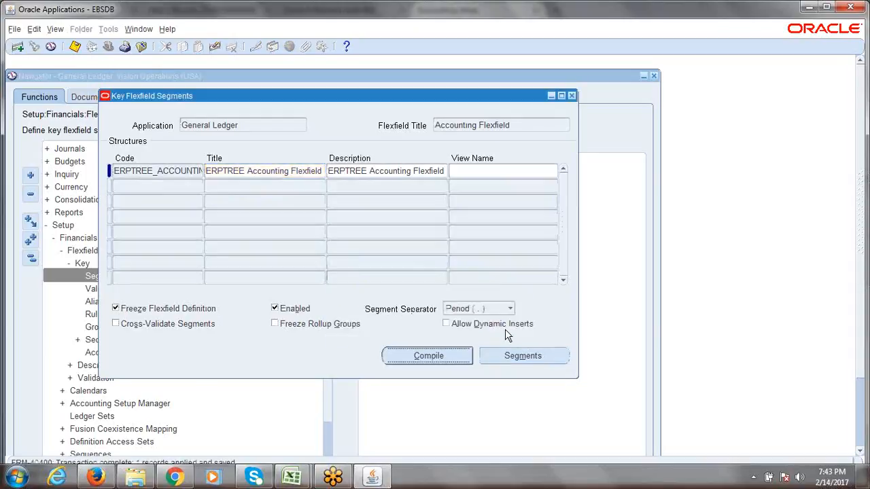
click(437, 356)
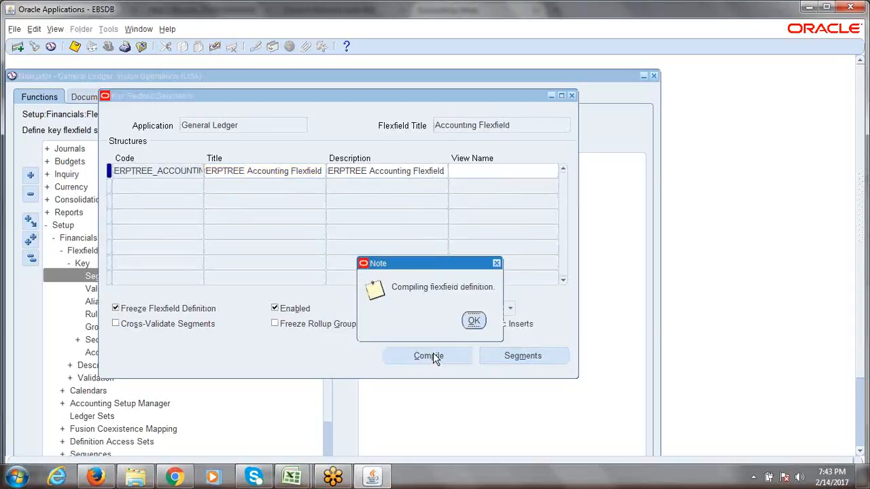
click(473, 323)
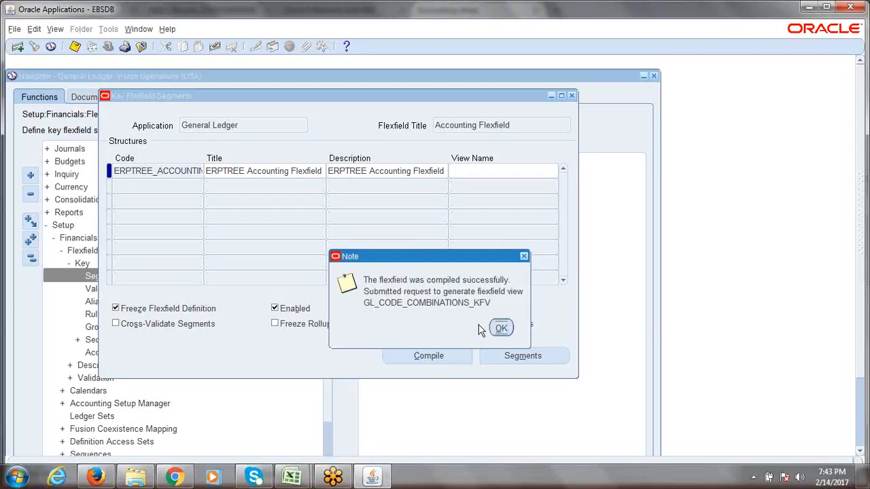
click(501, 329)
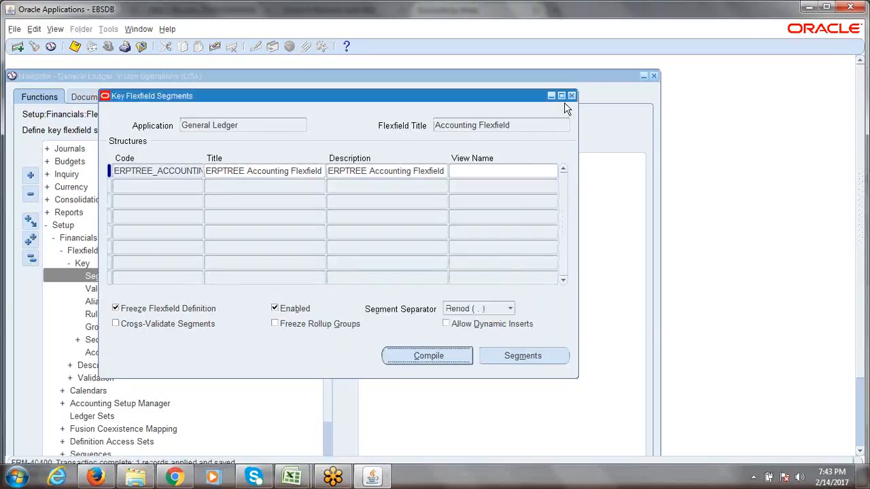
Open the concurrent requests list and refresh it to check the compile request
key(alt+v)
key(r)
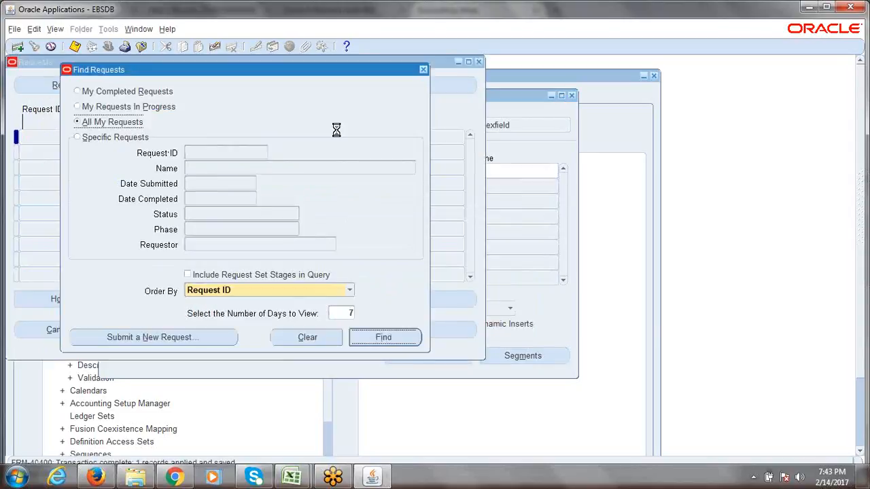
key(Return)
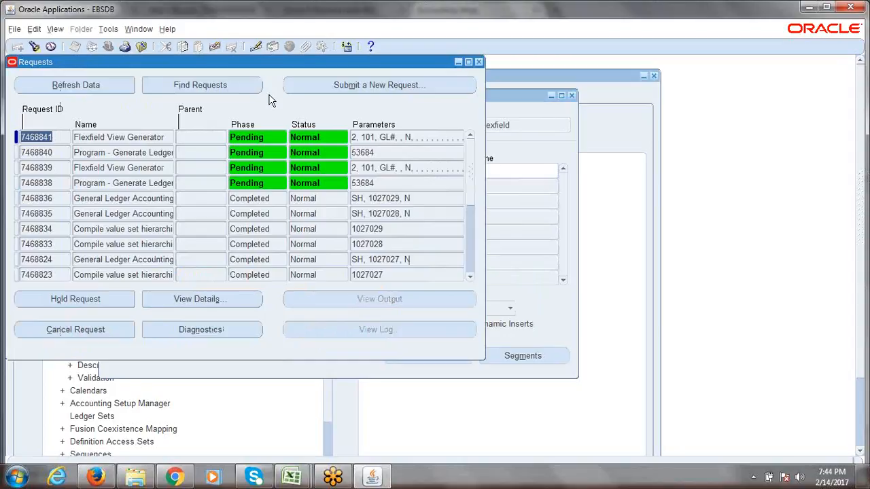
click(96, 85)
click(479, 62)
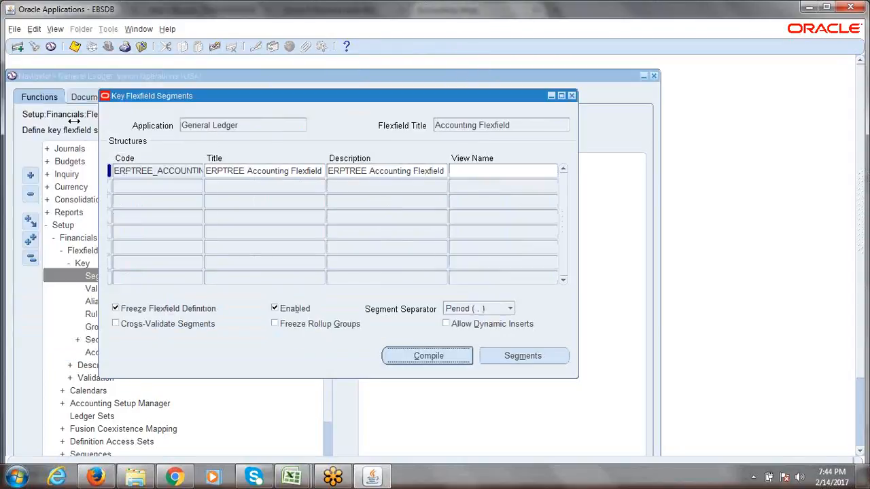
Refresh requests until Flexfield View Generator completes Normal, close the windows, and return to the browser
click(55, 29)
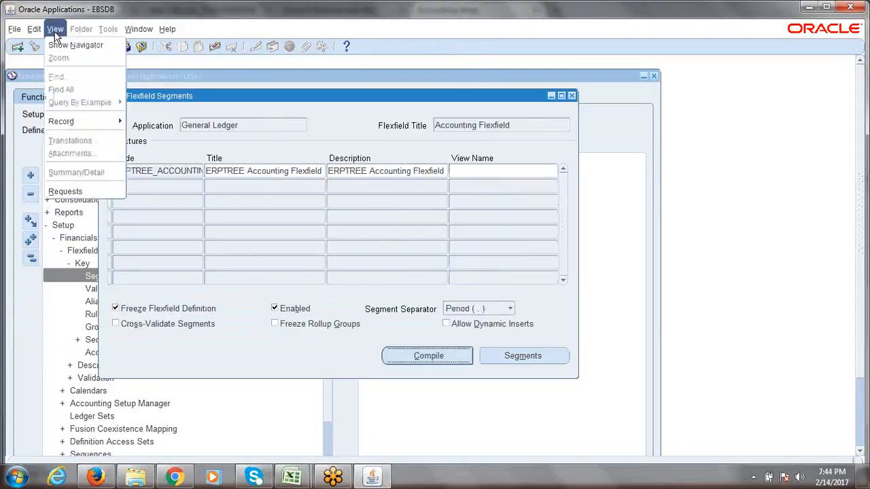
click(63, 189)
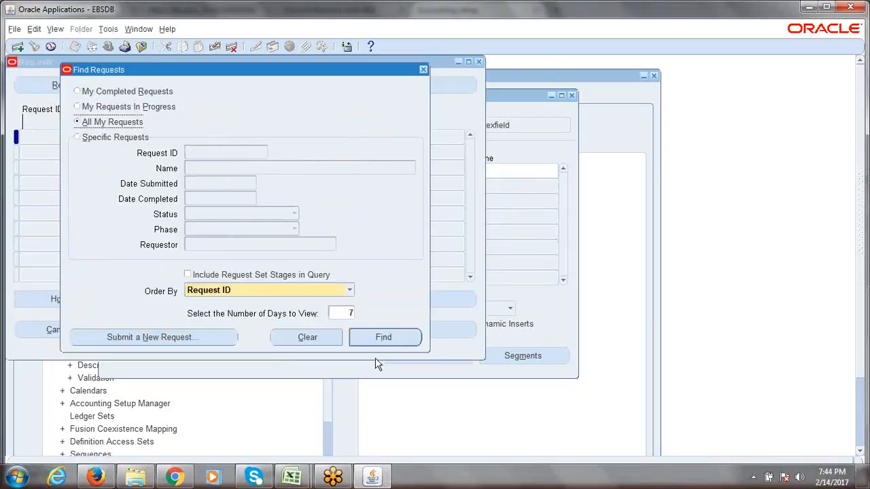
click(377, 337)
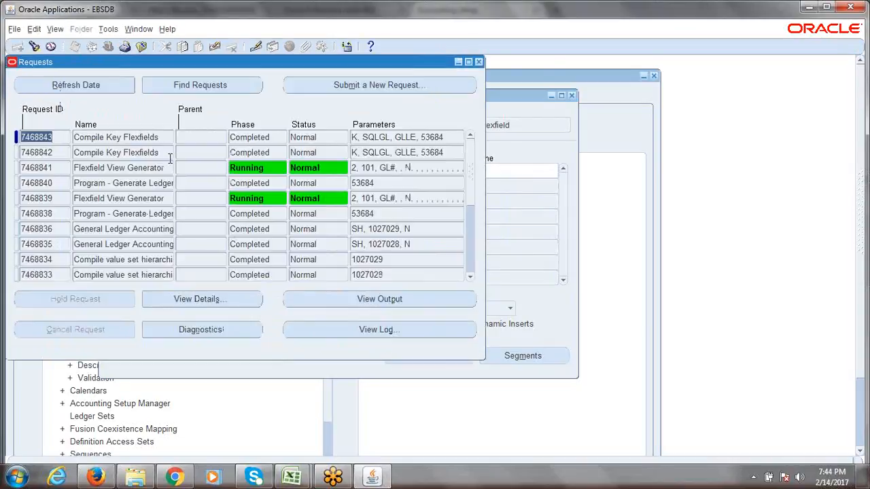
click(52, 85)
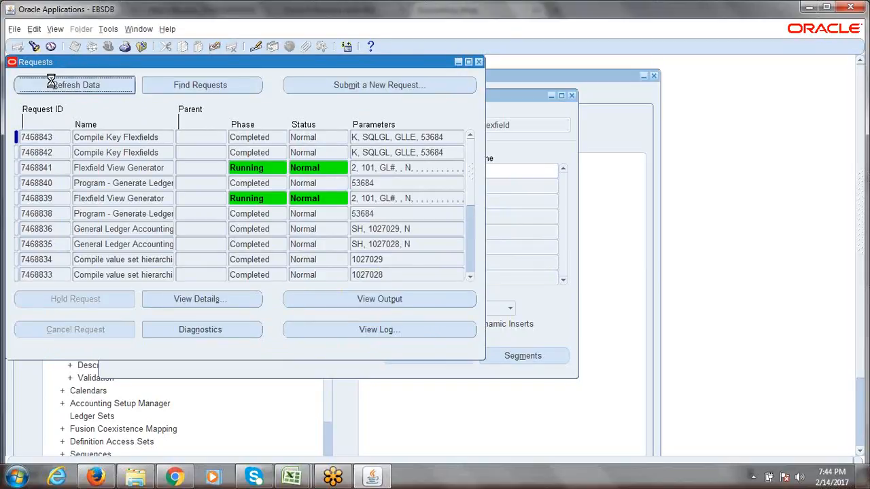
click(51, 80)
click(52, 83)
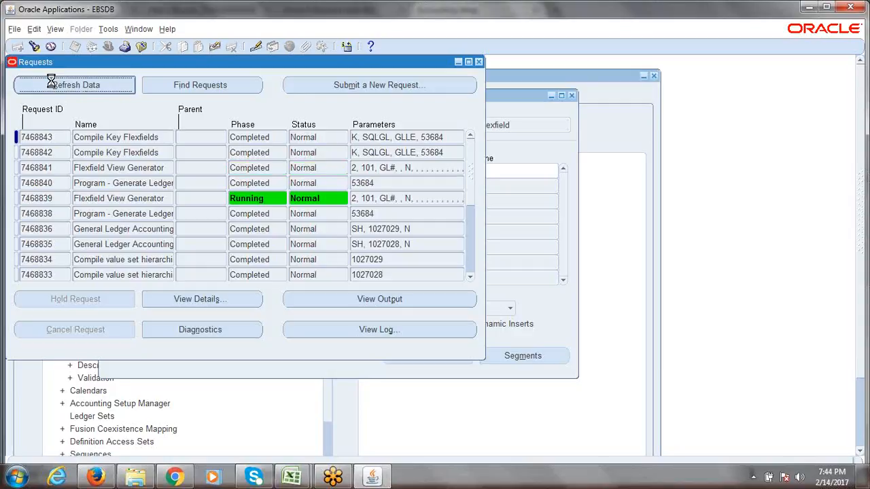
click(478, 62)
click(572, 95)
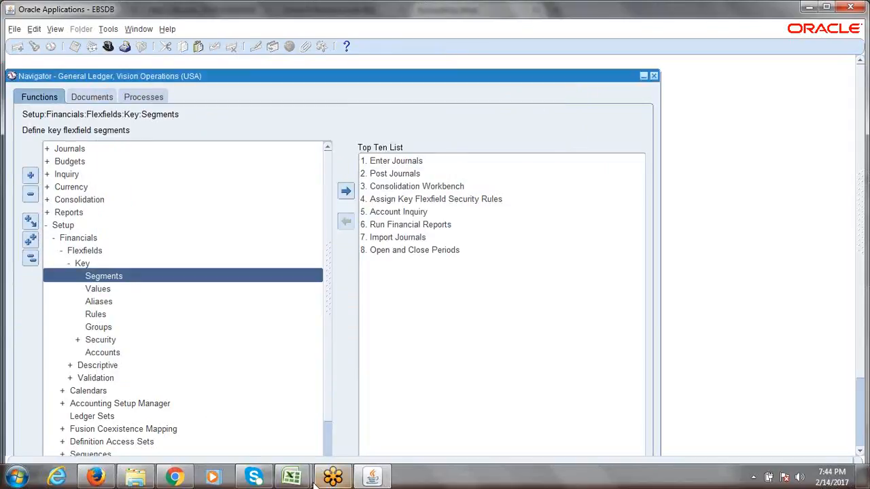
click(95, 477)
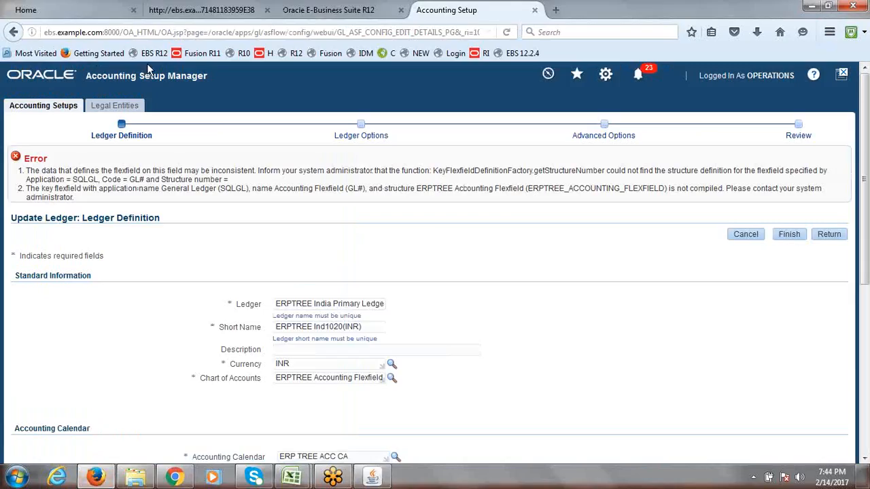
Search Accounting Setups for ERPTREE and open the ERPTREE India Primary Ledger's accounting options
click(53, 111)
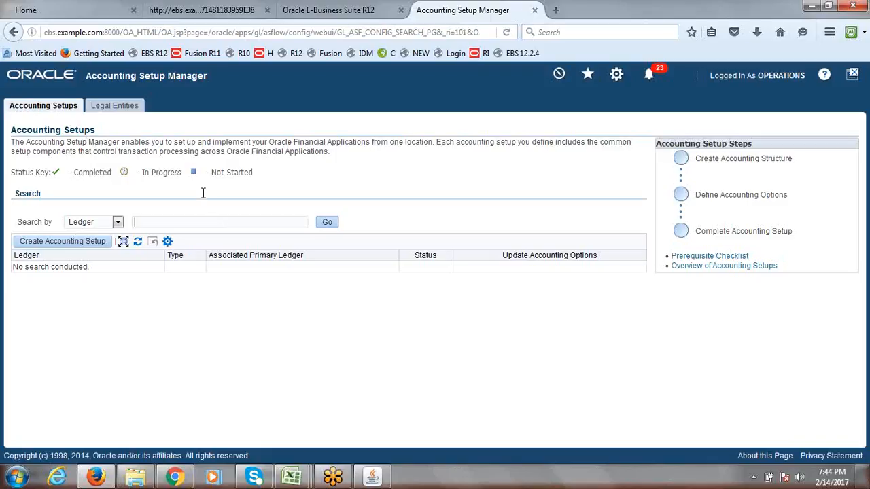
text(ERPTREE)
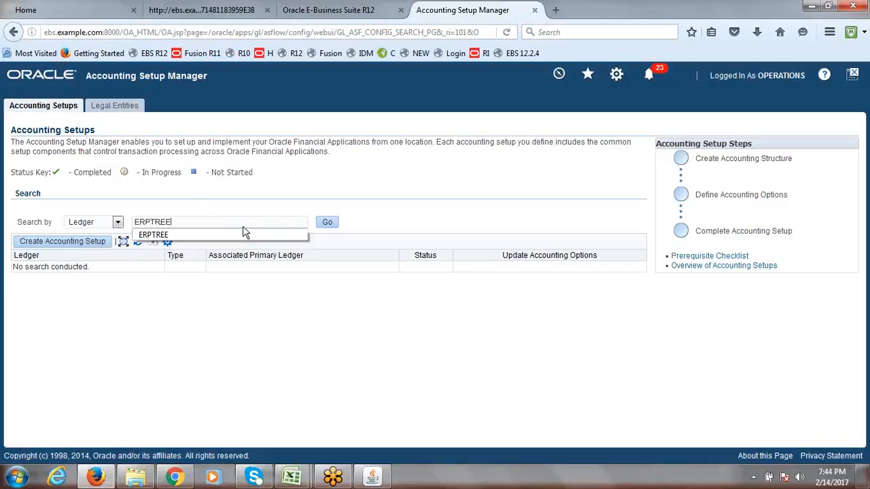
click(328, 223)
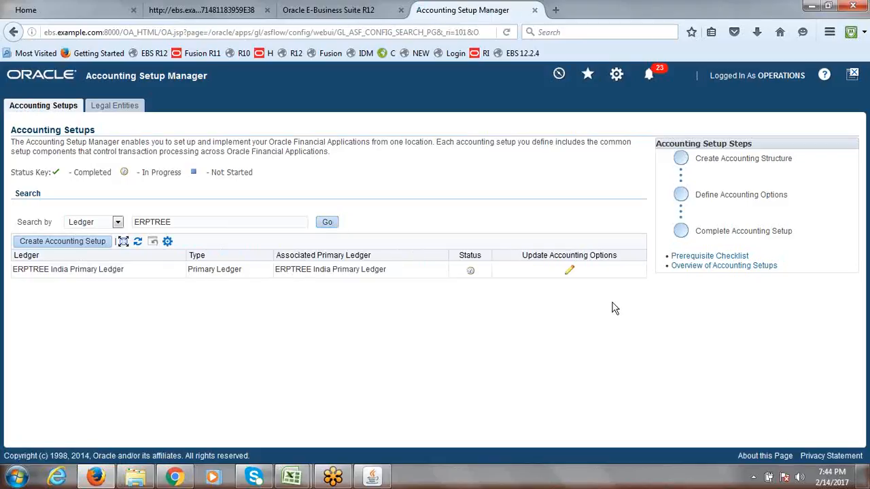
click(569, 271)
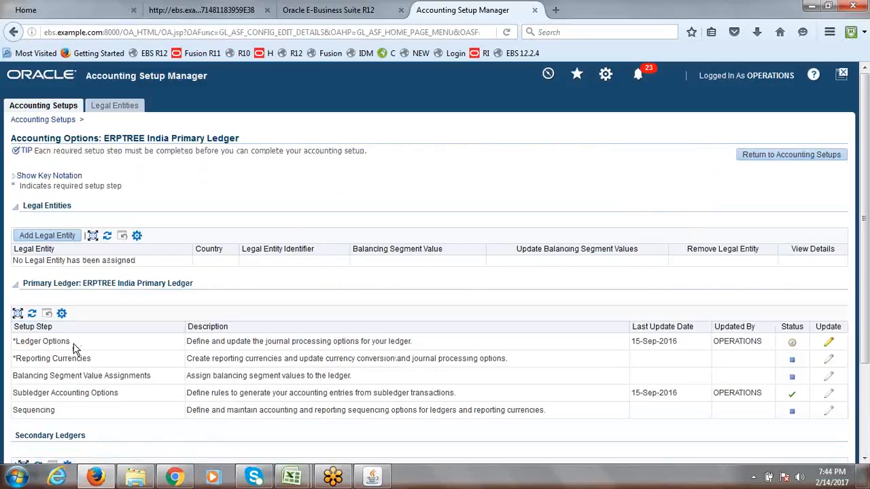
Open Ledger Options for update at Ledger Definition, step 1 of 4
drag(71, 342, 10, 346)
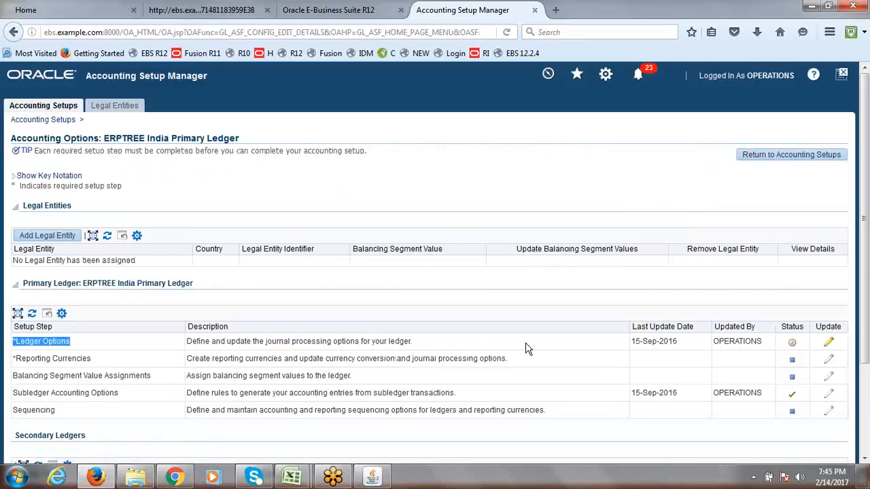
click(829, 345)
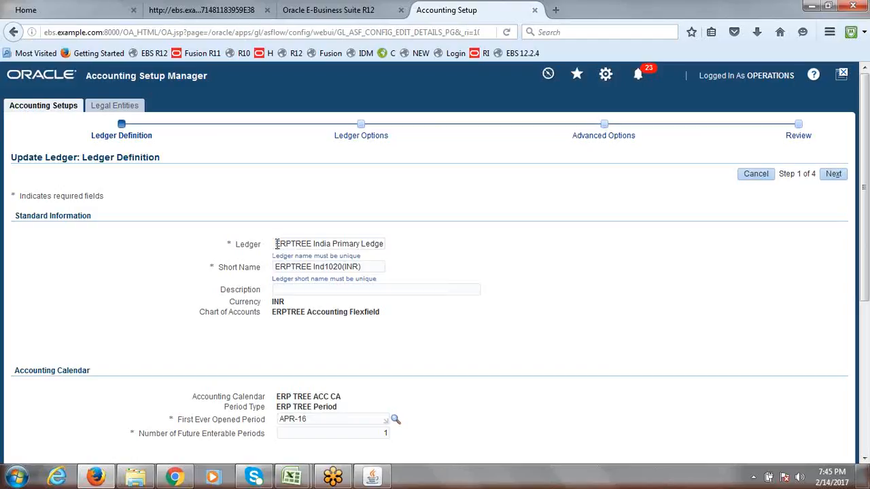
drag(277, 244, 408, 249)
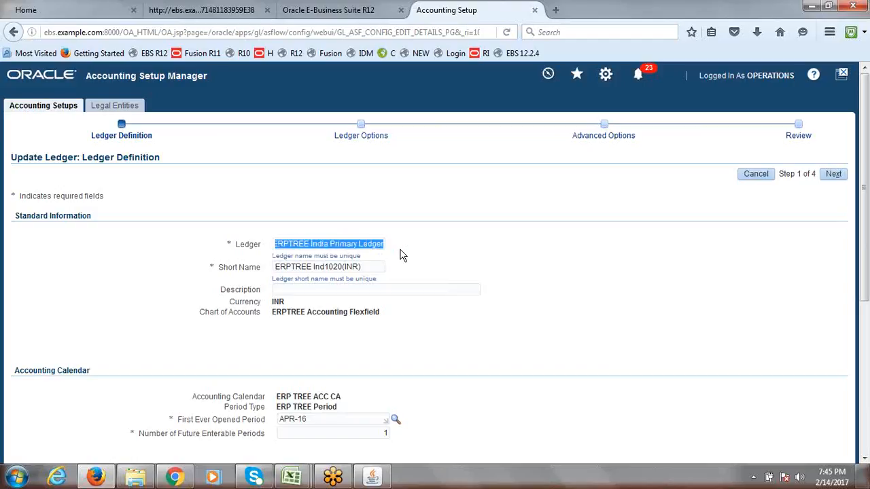
click(280, 239)
drag(276, 245, 414, 244)
click(415, 244)
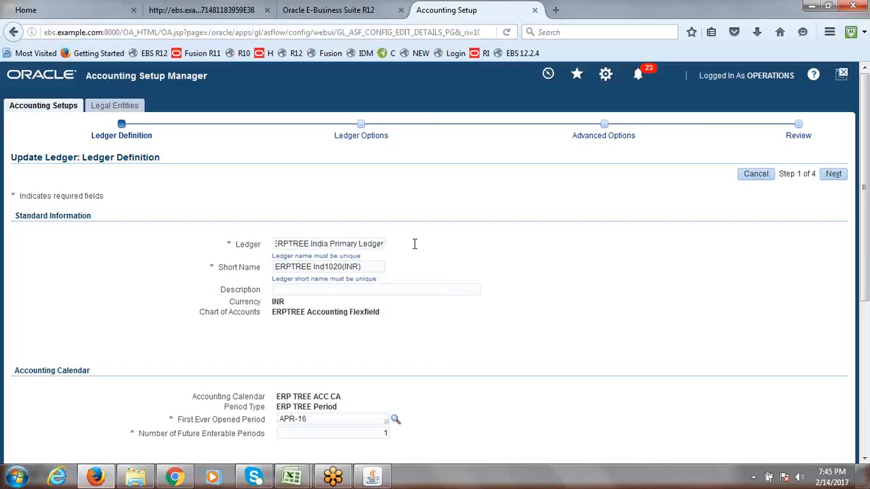
drag(217, 270, 261, 268)
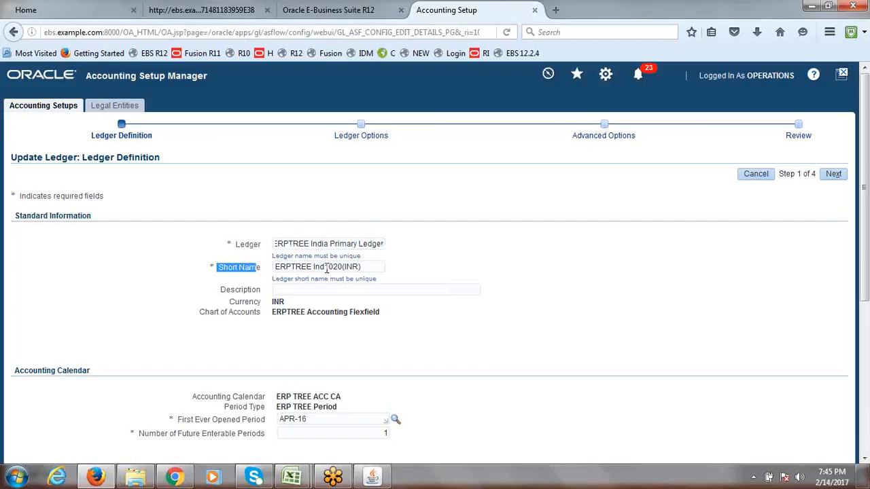
click(277, 245)
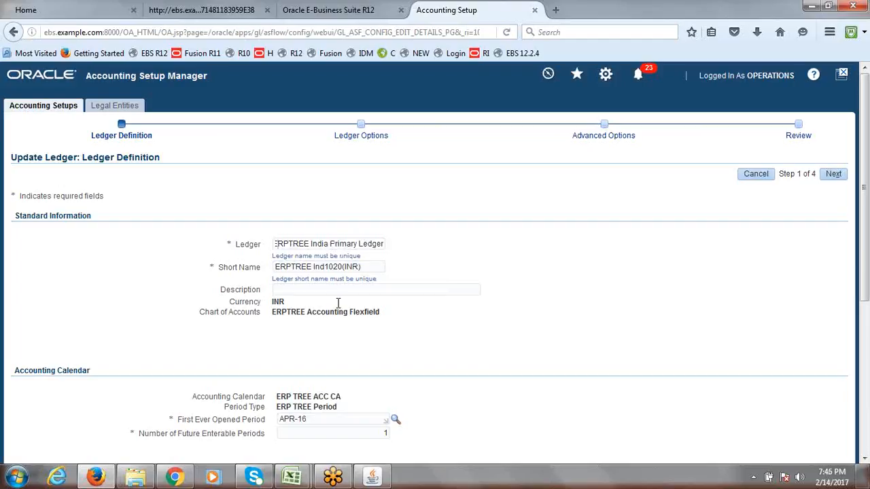
drag(342, 266, 324, 270)
click(369, 268)
drag(367, 267, 343, 270)
click(370, 266)
drag(324, 267, 346, 271)
click(472, 277)
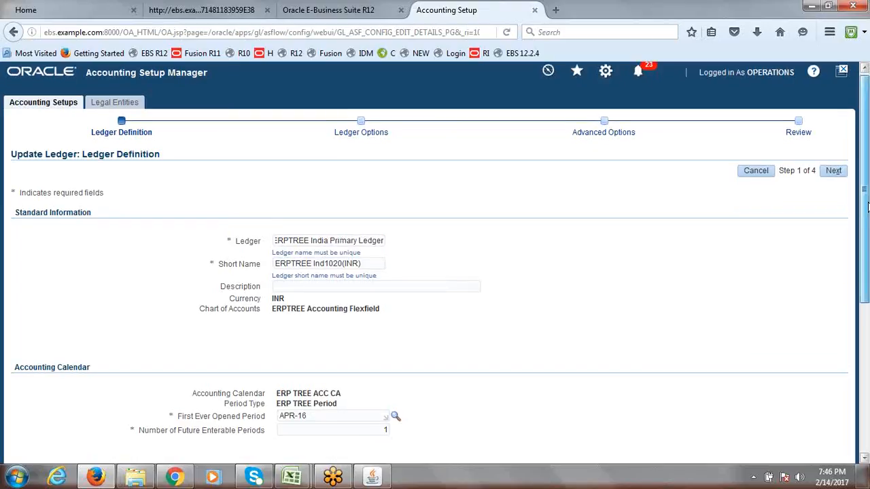
Review the ledger's INR currency, ERPTREE Accounting Flexfield chart of accounts and ERP TREE ACC CA calendar
scroll(578, 262, down, 2)
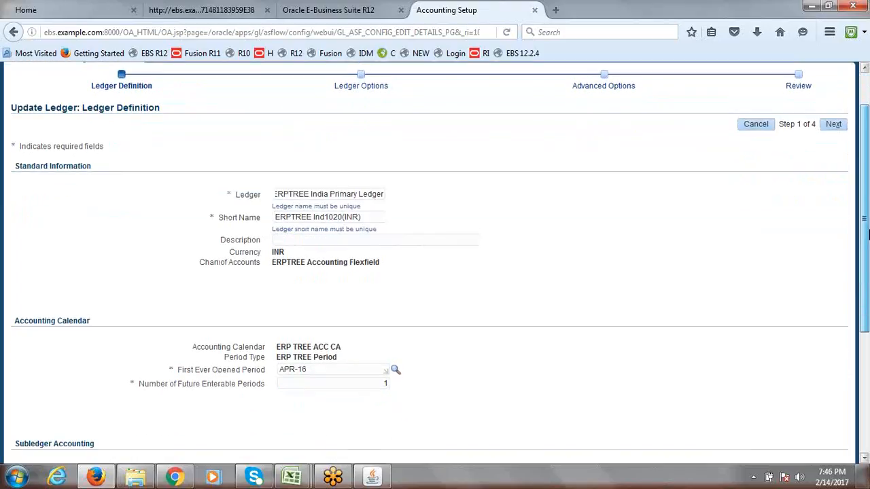
double_click(277, 249)
click(277, 250)
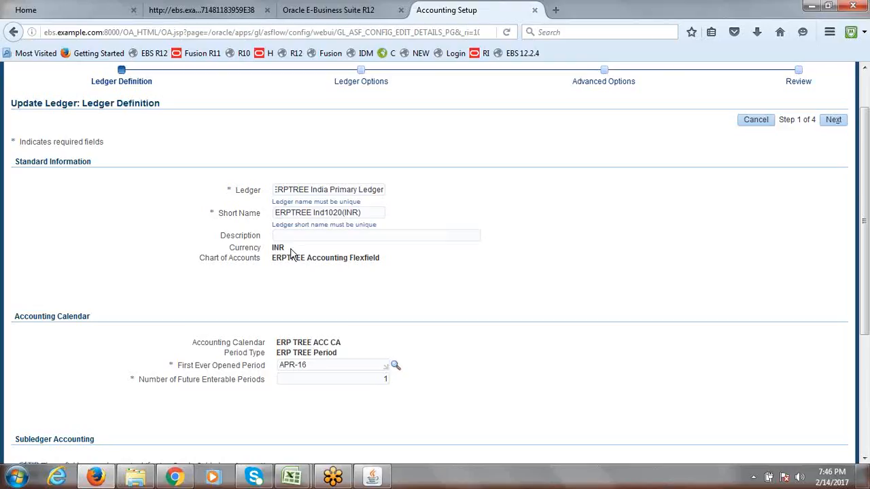
double_click(278, 249)
click(273, 250)
drag(390, 259, 272, 265)
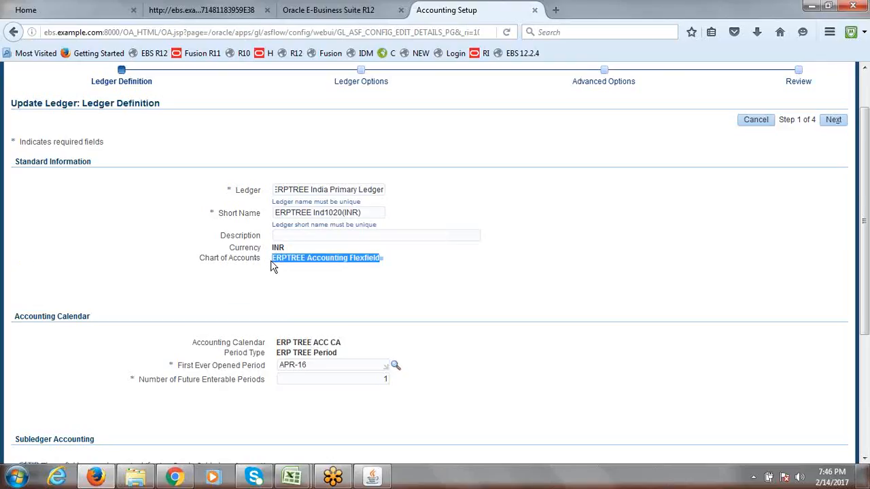
click(333, 280)
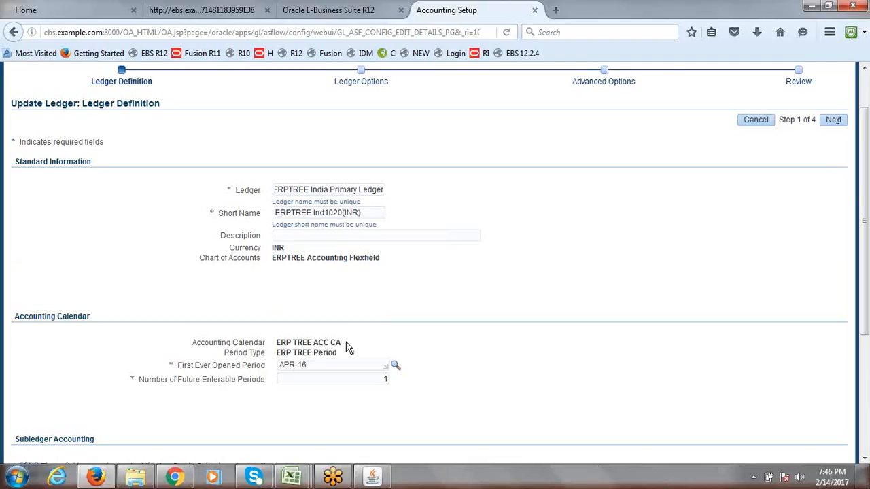
drag(347, 348, 277, 348)
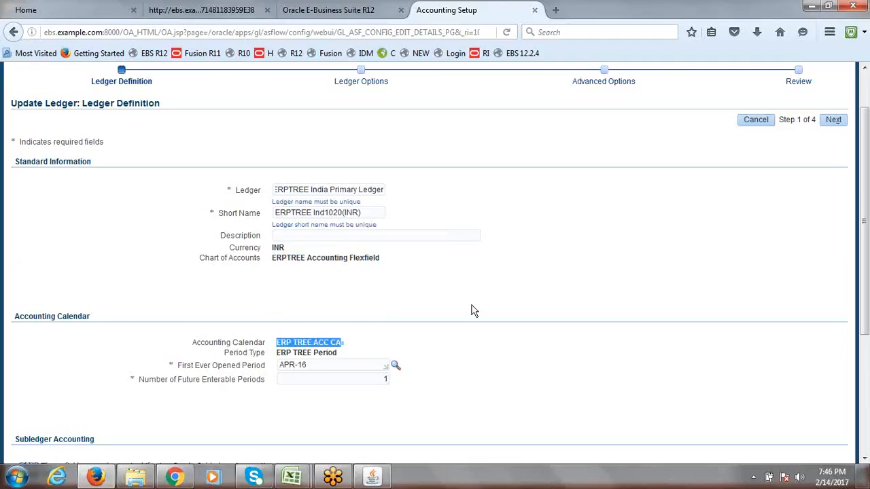
click(509, 267)
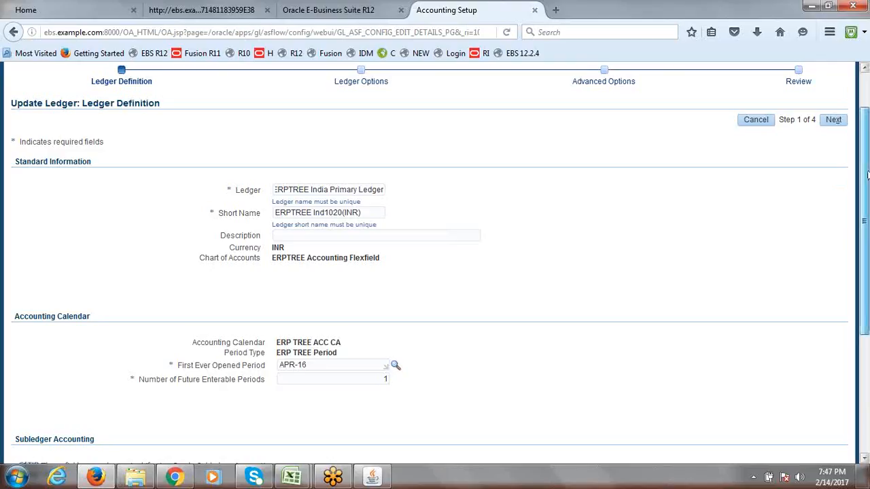
Recheck the calendar name and first opened period APR-16, then advance to Ledger Options
drag(868, 176, 868, 308)
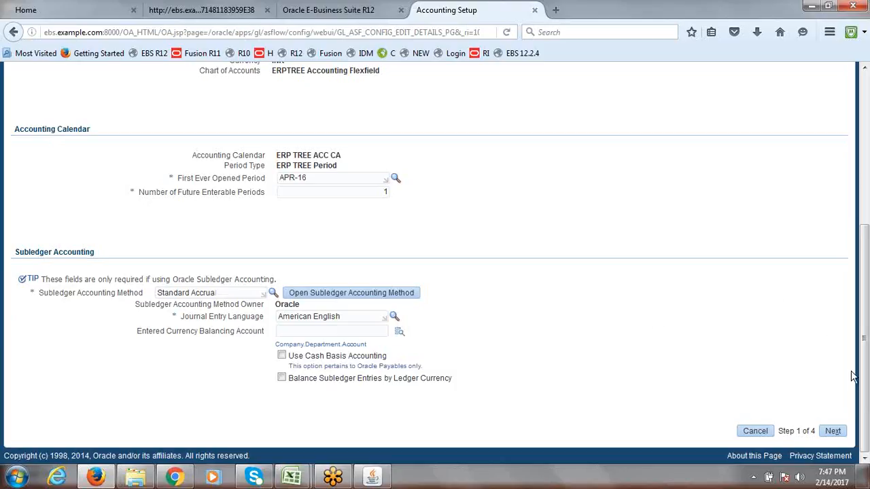
drag(866, 374, 864, 279)
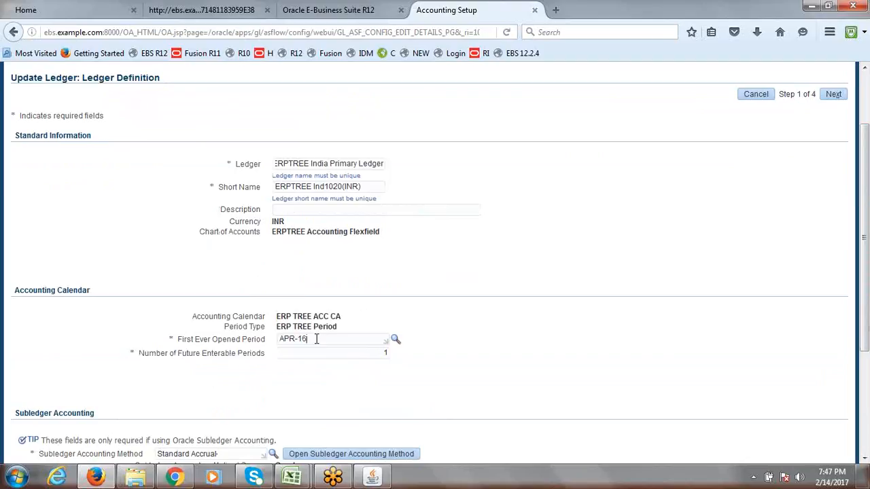
drag(345, 317, 316, 339)
click(474, 279)
drag(864, 254, 865, 170)
click(834, 174)
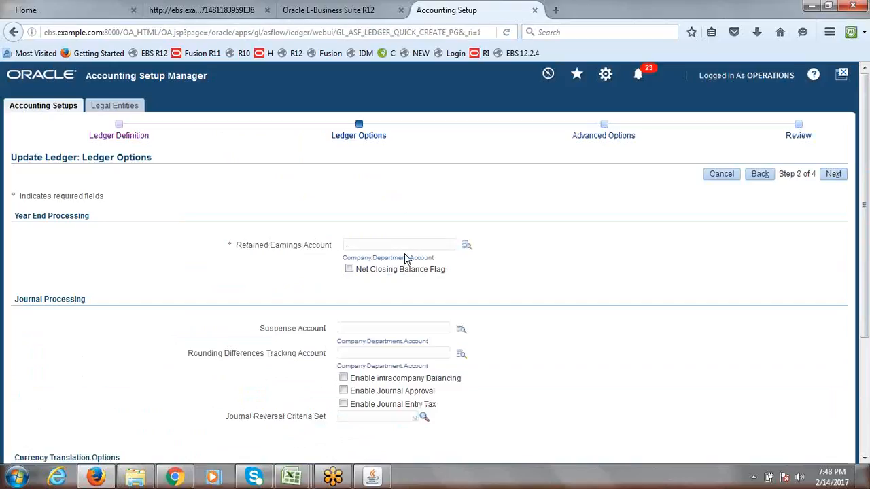
In the Retained Earnings Account lookup, pick Company 1000 (ERPTREE.COM Consulting Services)
click(465, 247)
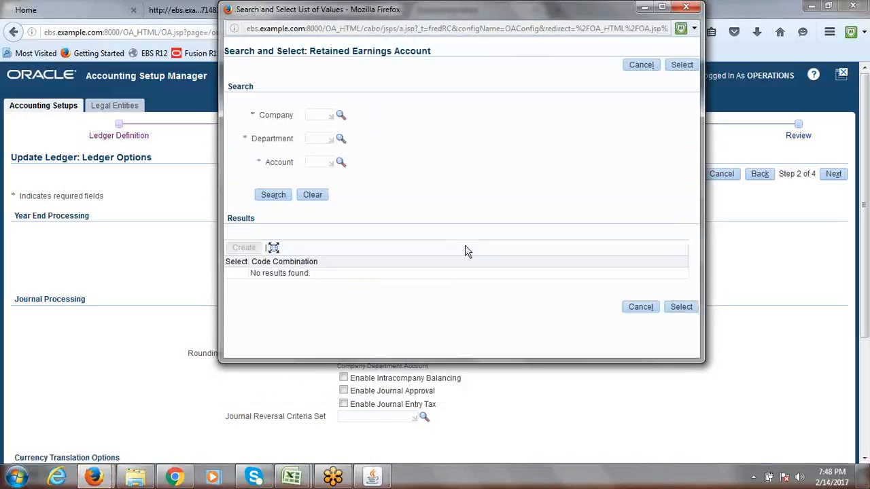
click(340, 116)
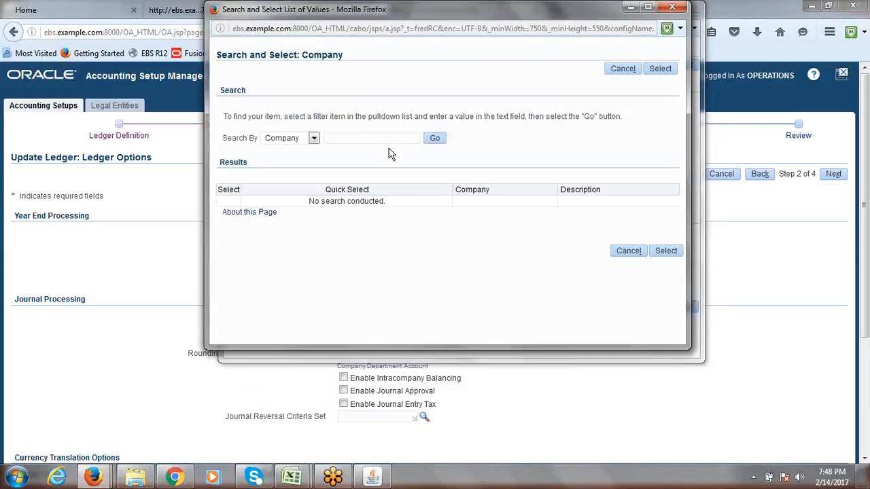
drag(435, 9, 420, 125)
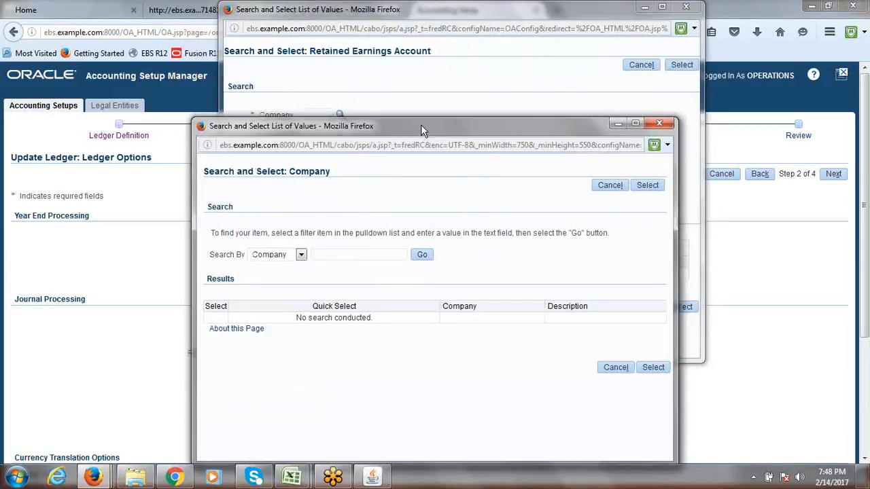
click(661, 123)
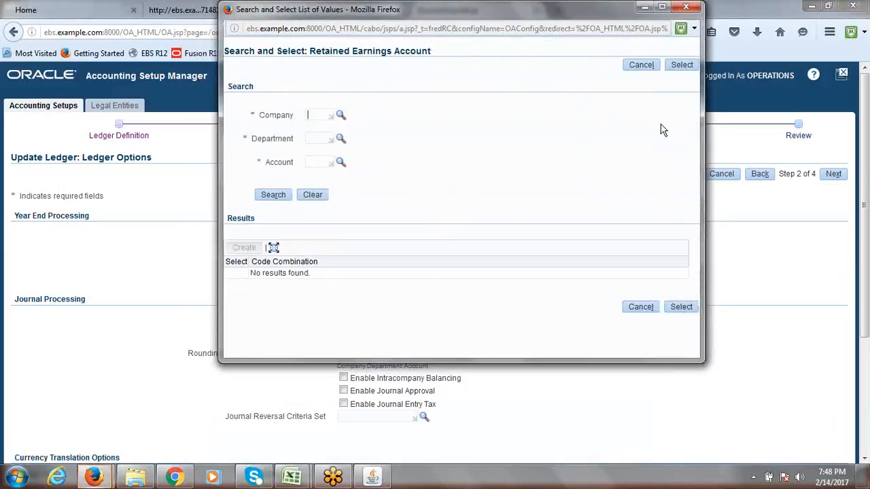
click(340, 117)
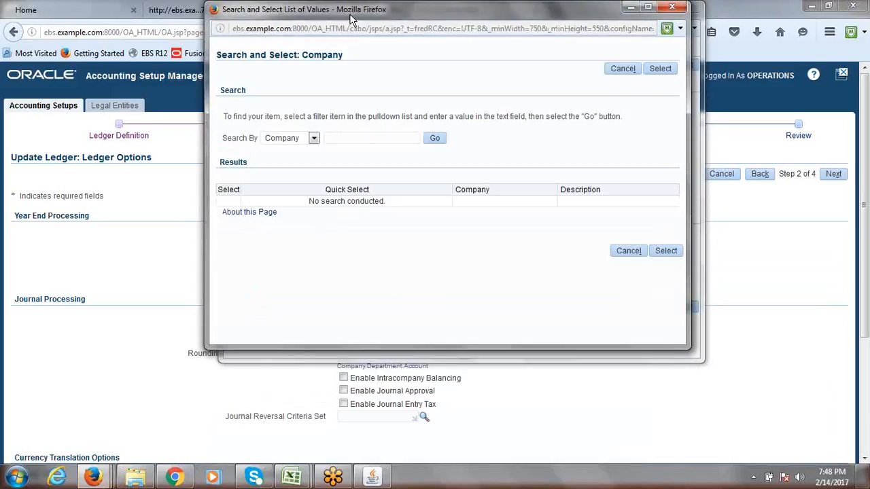
drag(350, 14, 291, 116)
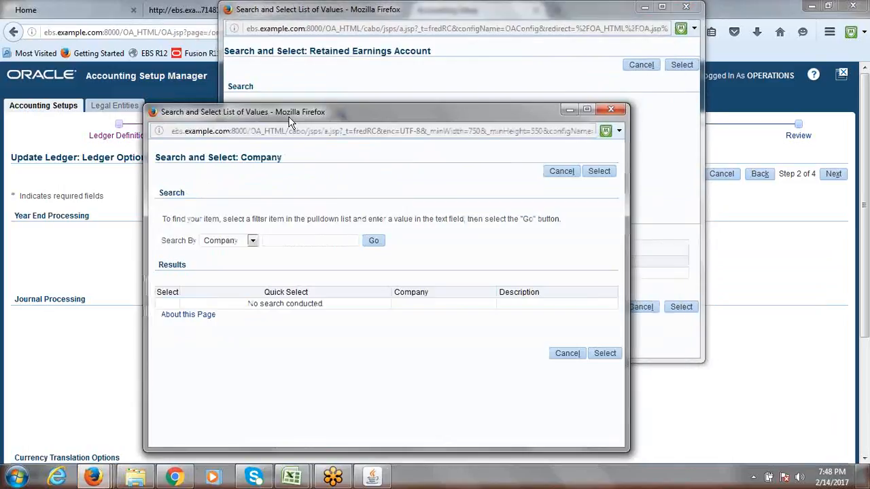
click(373, 242)
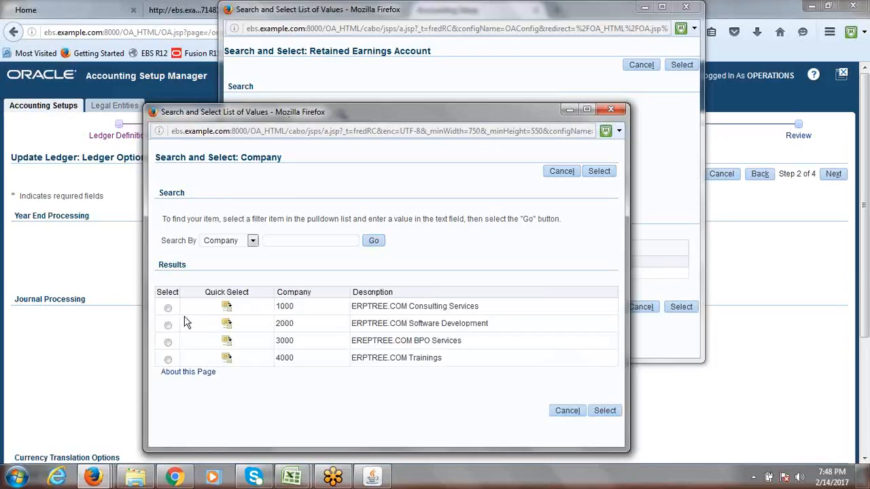
click(168, 309)
click(604, 412)
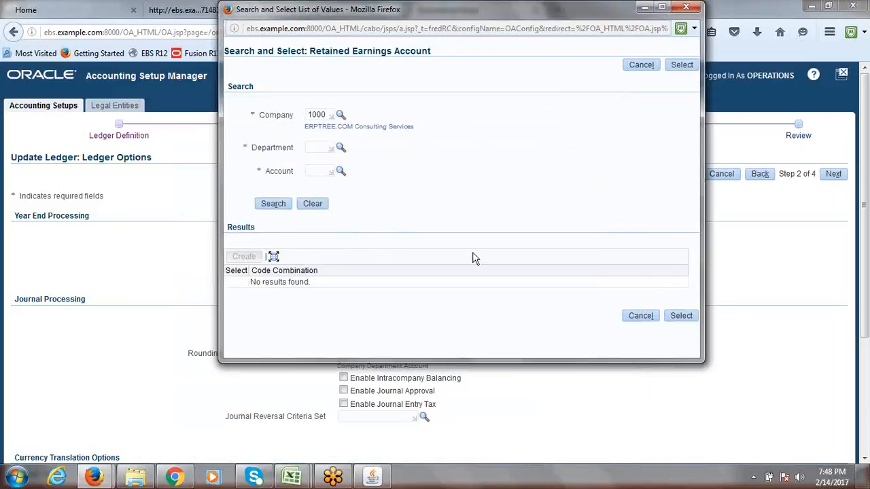
Pick Department 1000 (Finance) for the retained earnings account
click(340, 150)
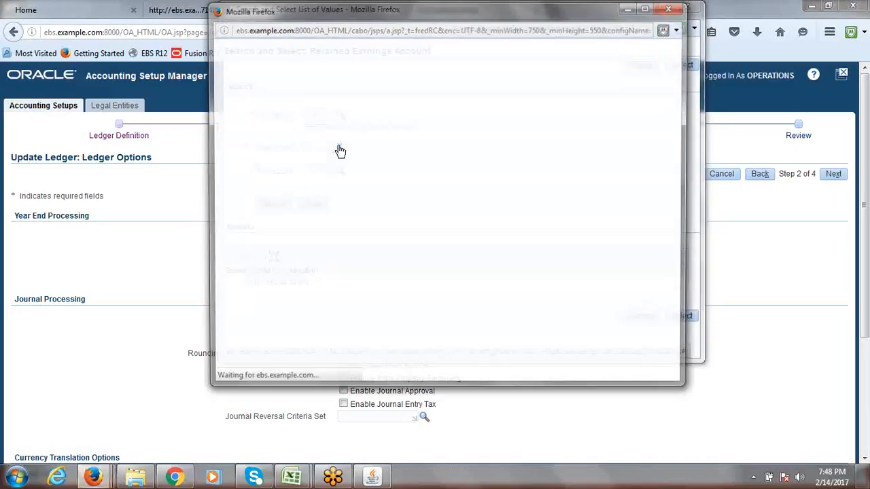
click(431, 139)
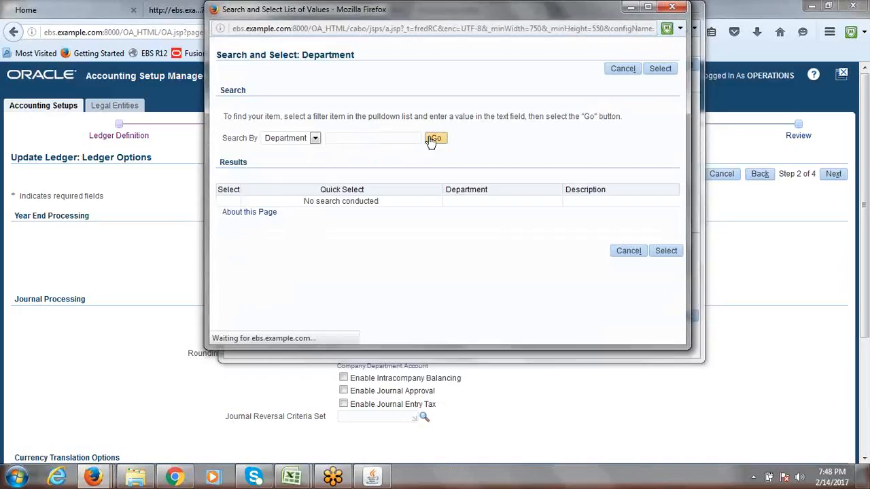
click(229, 206)
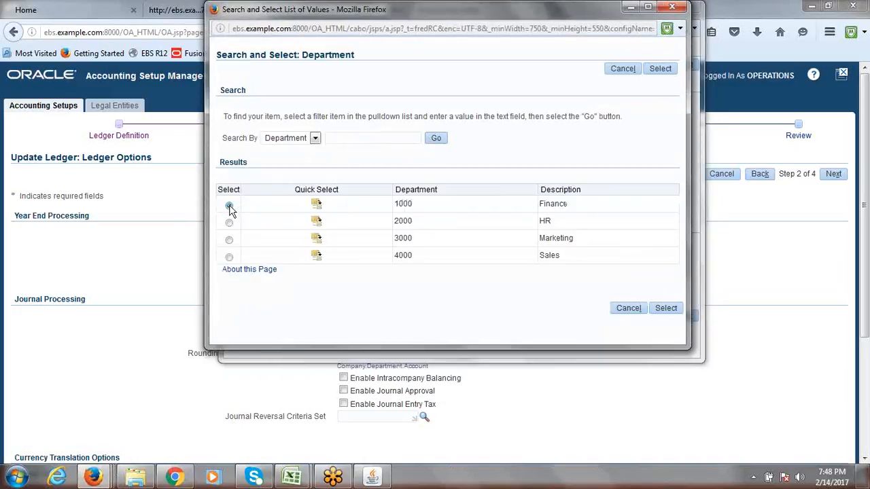
click(666, 308)
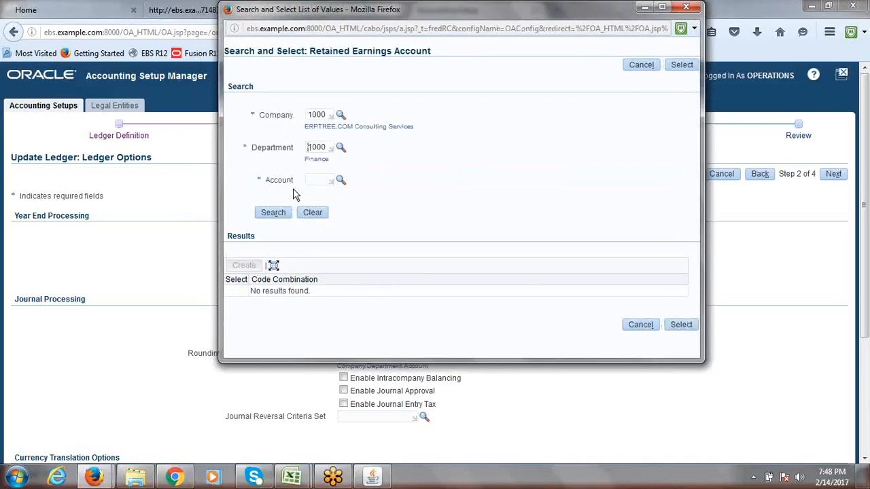
Pick Account 3000 (Retained Earnings) to complete the combination
click(340, 181)
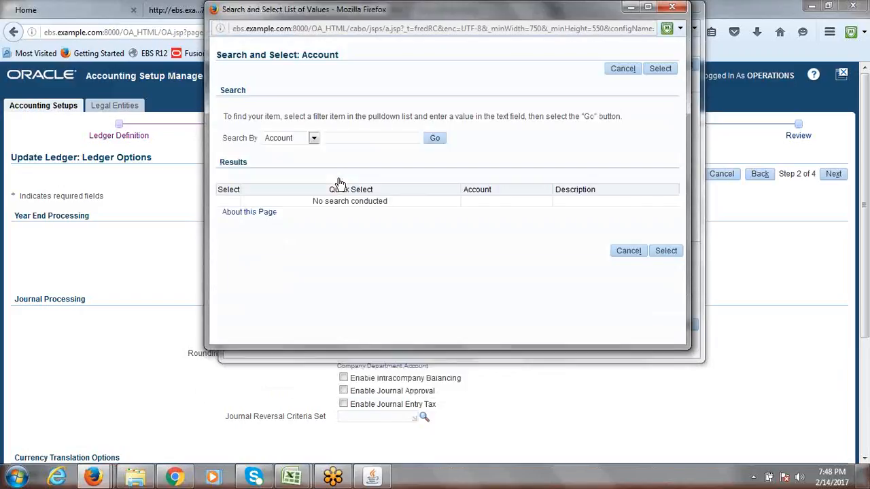
click(435, 140)
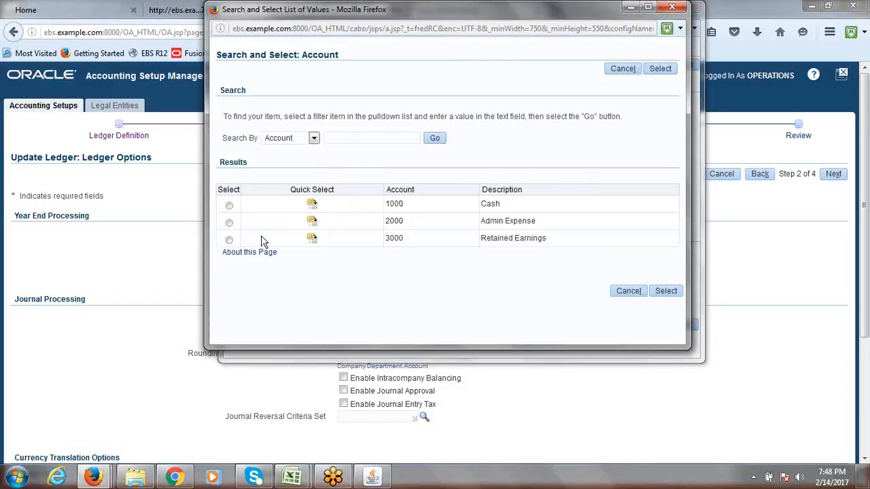
click(229, 241)
click(667, 292)
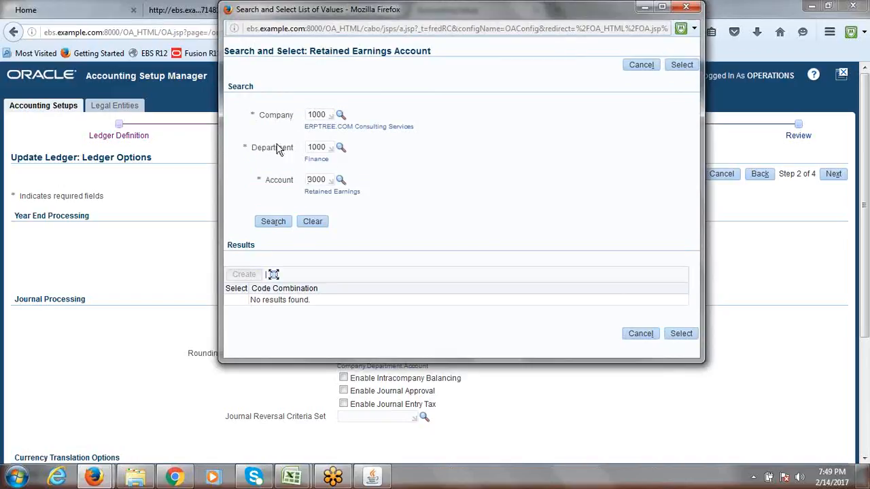
Review the 1000, 1000 and 3000 segment values and launch Notepad for a note
double_click(322, 117)
double_click(320, 148)
double_click(322, 179)
click(17, 477)
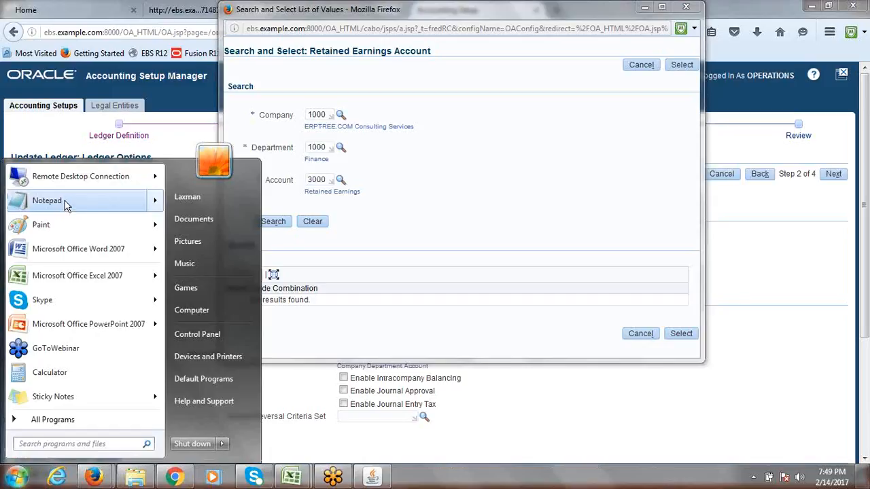
click(44, 200)
Type 'Code Combination: 1000.1000.3000' in Notepad and select the combination number
drag(394, 226, 411, 259)
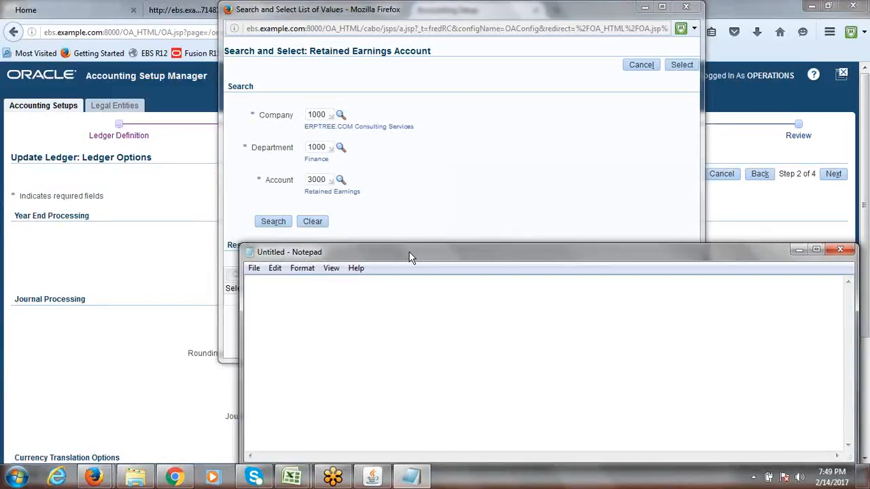
text(Code Combin)
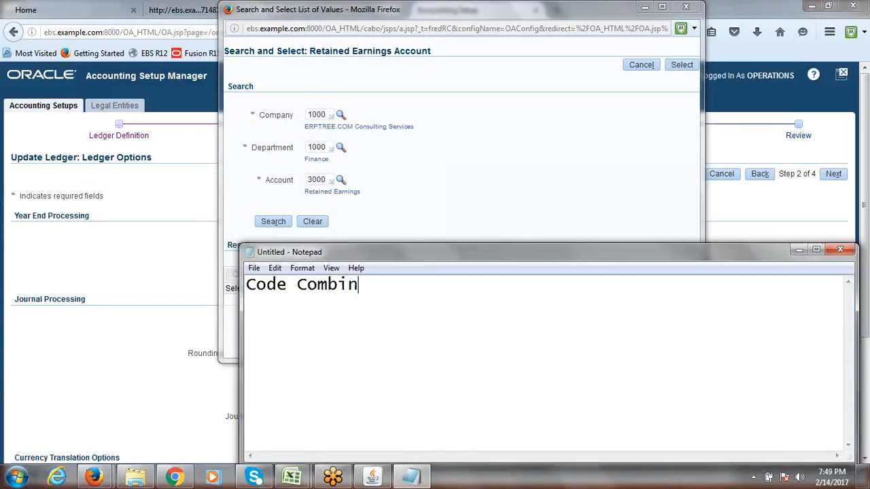
text(ation: 1000.)
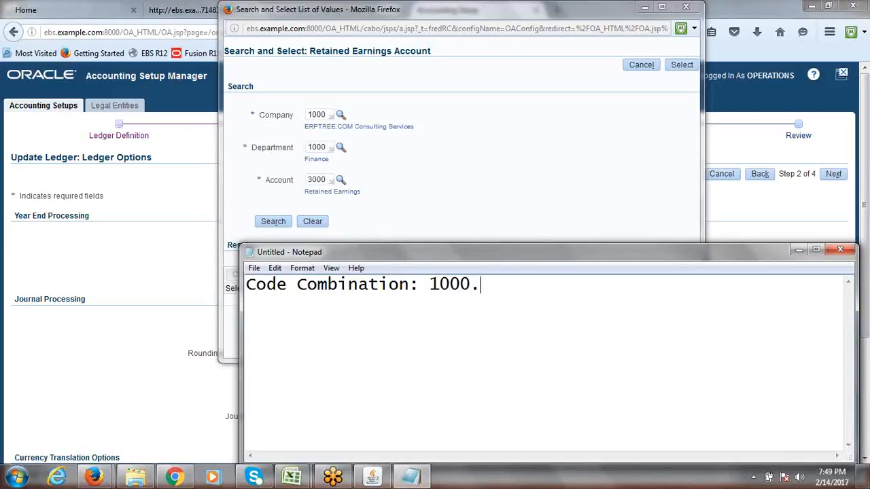
text(1000.3000)
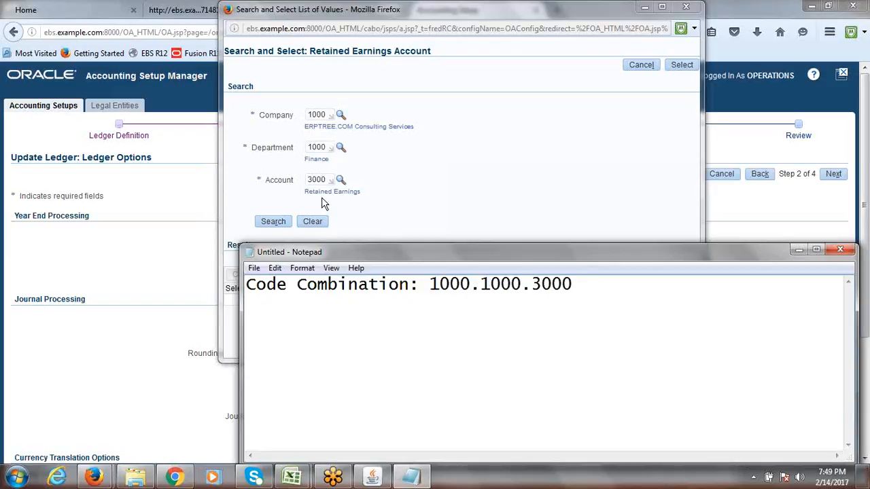
drag(574, 284, 431, 286)
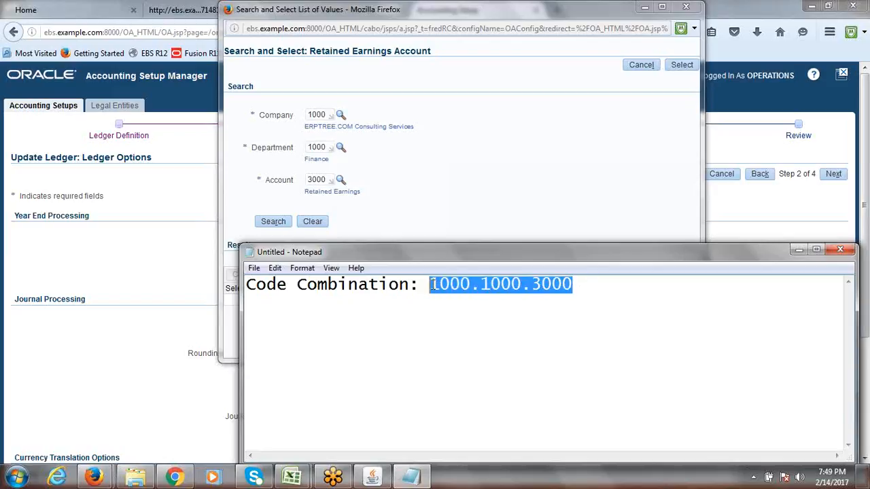
drag(441, 253, 320, 248)
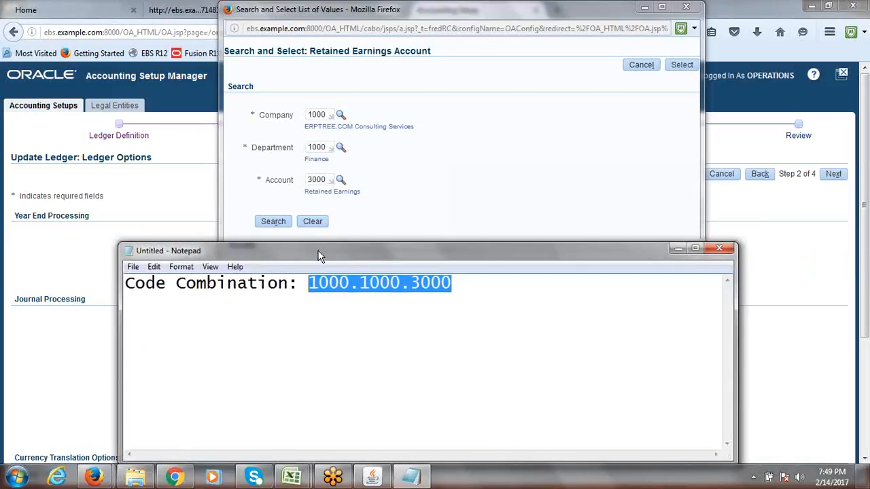
click(474, 285)
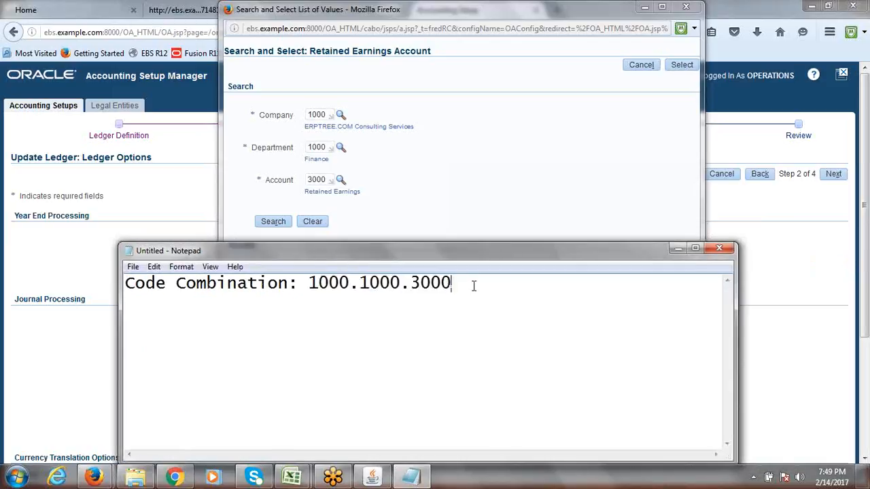
drag(474, 285, 311, 293)
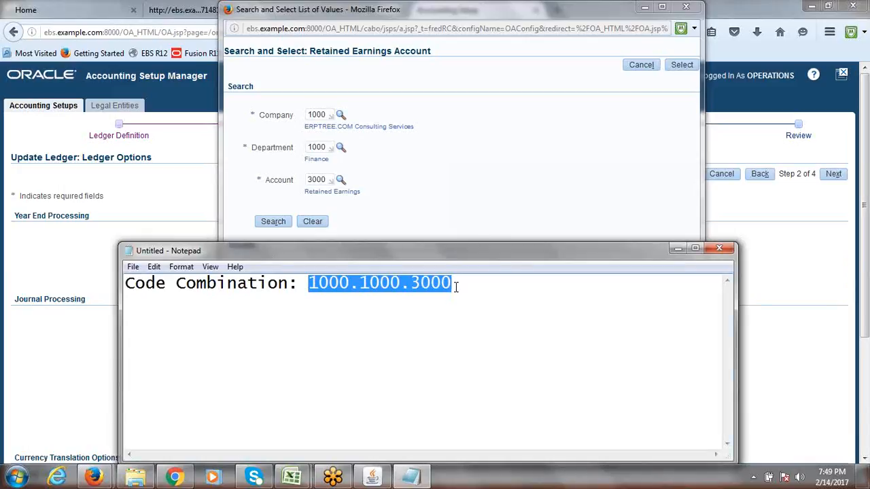
drag(456, 286, 312, 279)
Compare the empty 1000.1000.3000 account search with the note, reselecting 1000.1000.3000 in Notepad
drag(463, 285, 310, 288)
click(409, 211)
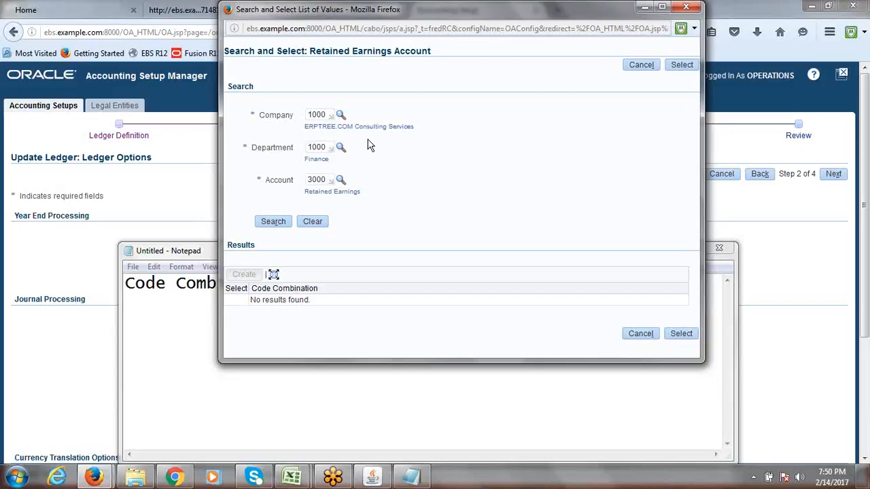
click(193, 259)
click(459, 282)
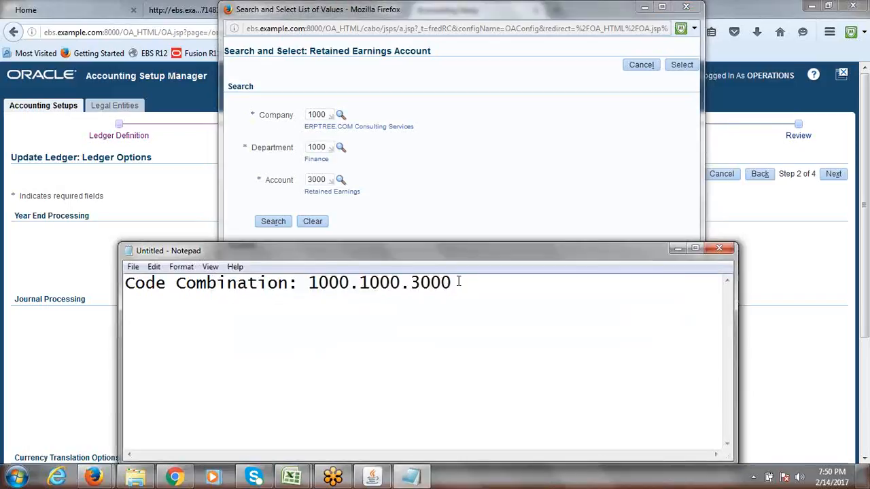
drag(459, 282, 310, 286)
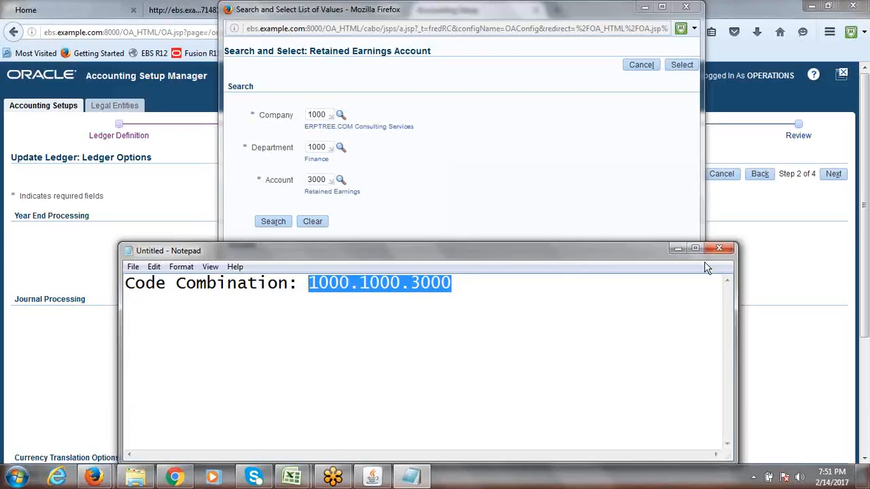
Close the Retained Earnings search, cancel Ledger Options, and return to Accounting Setups
drag(407, 9, 352, 135)
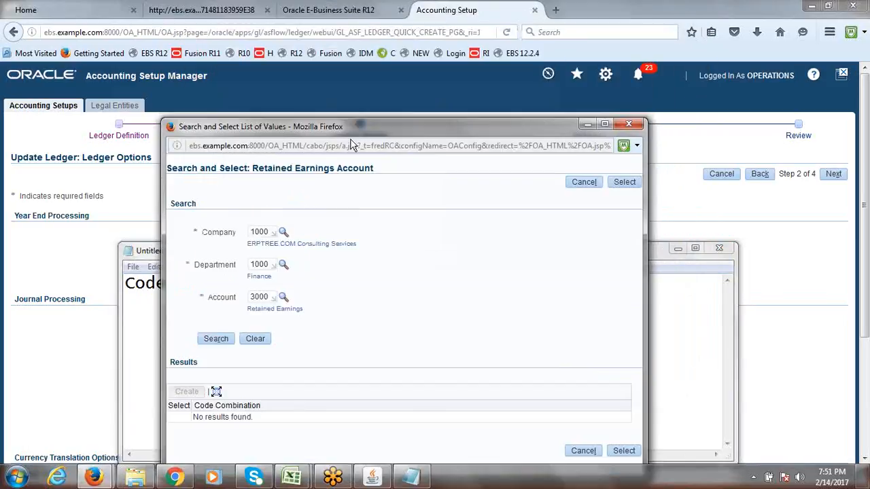
click(631, 133)
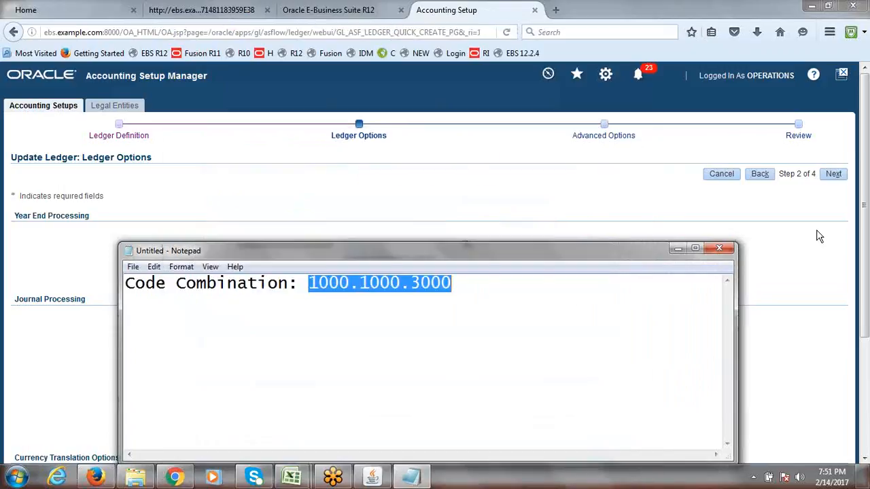
click(730, 176)
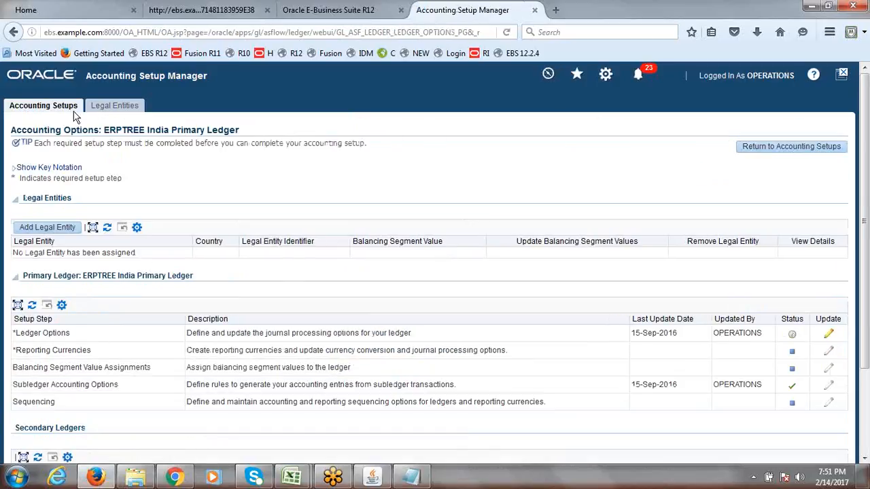
click(68, 113)
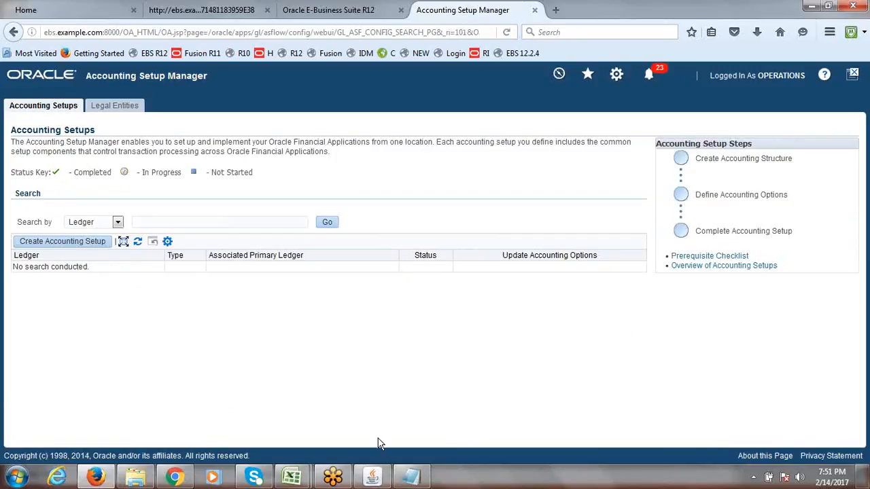
Collapse the Forms Navigator tree to its top level and bring up 7th_Session.xlsx
click(373, 480)
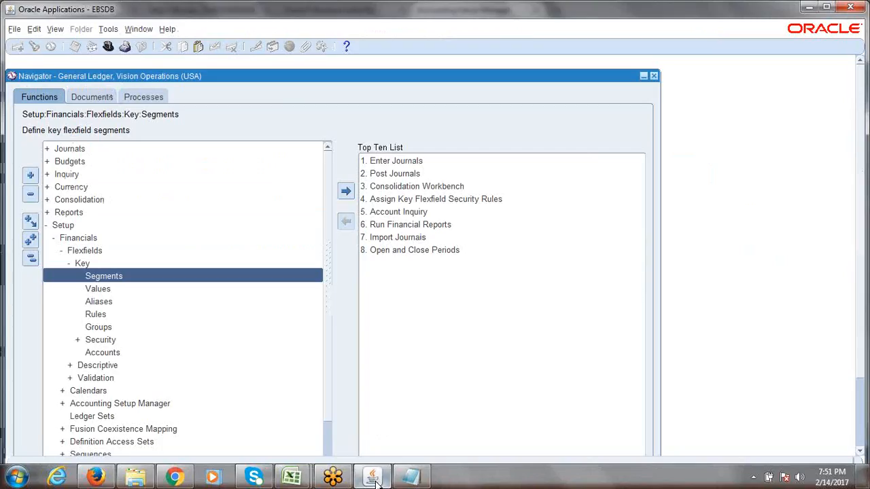
click(26, 264)
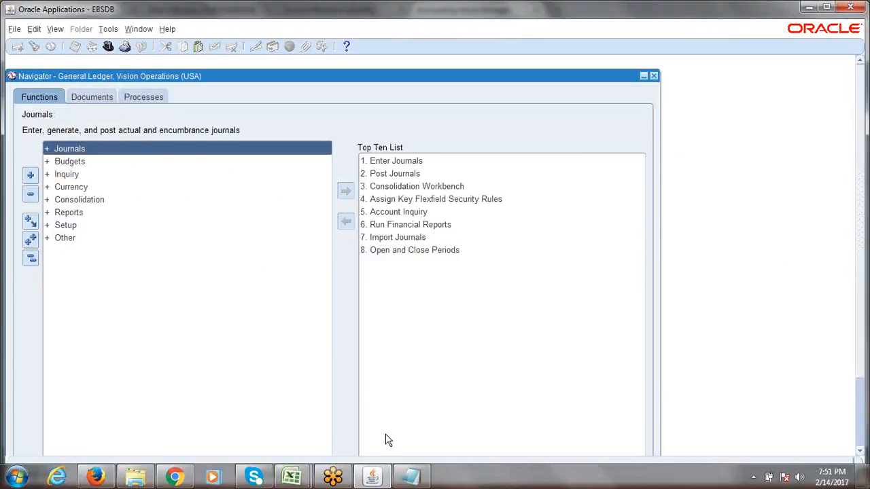
click(426, 480)
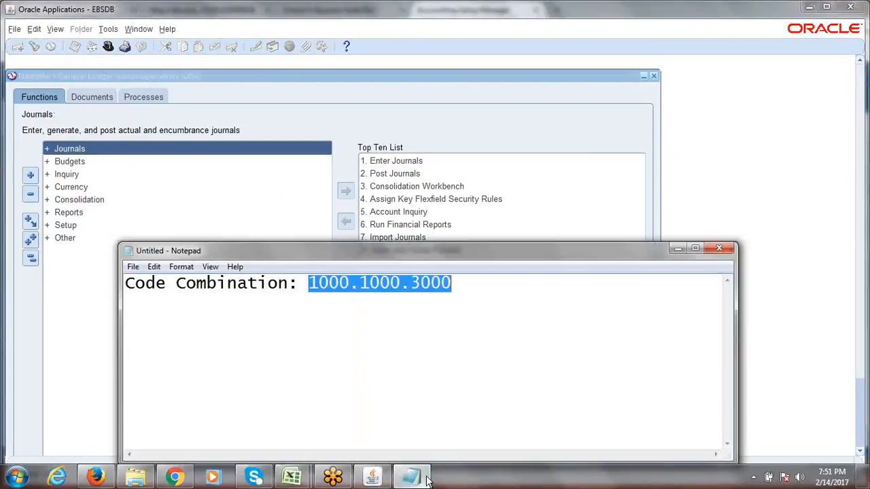
click(292, 477)
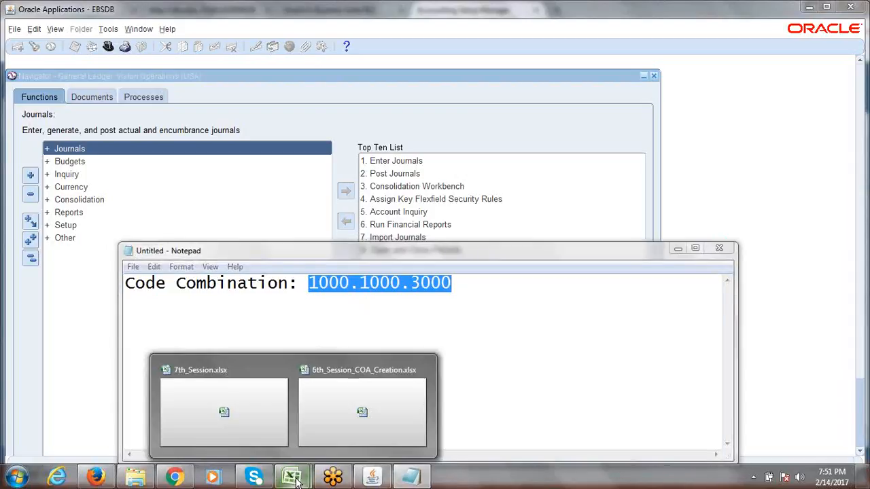
click(254, 421)
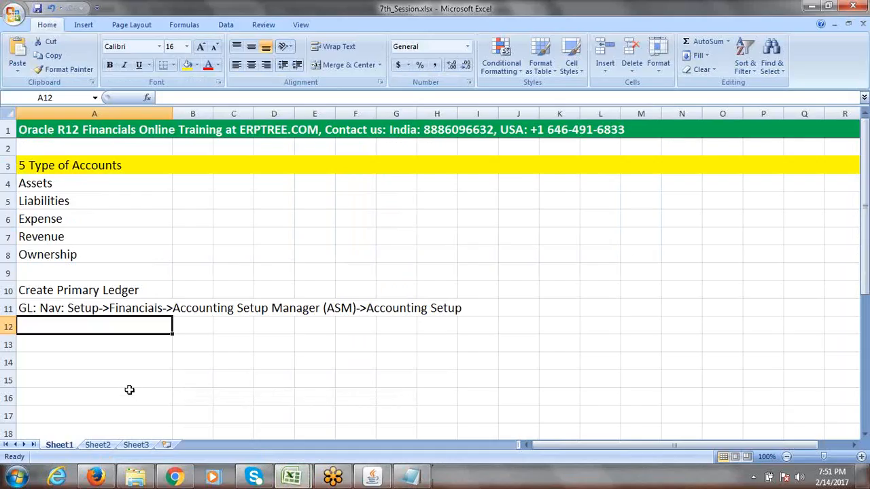
Enter the note Enable "Allow Dynamic Inserts" at COA in cell A13
click(79, 344)
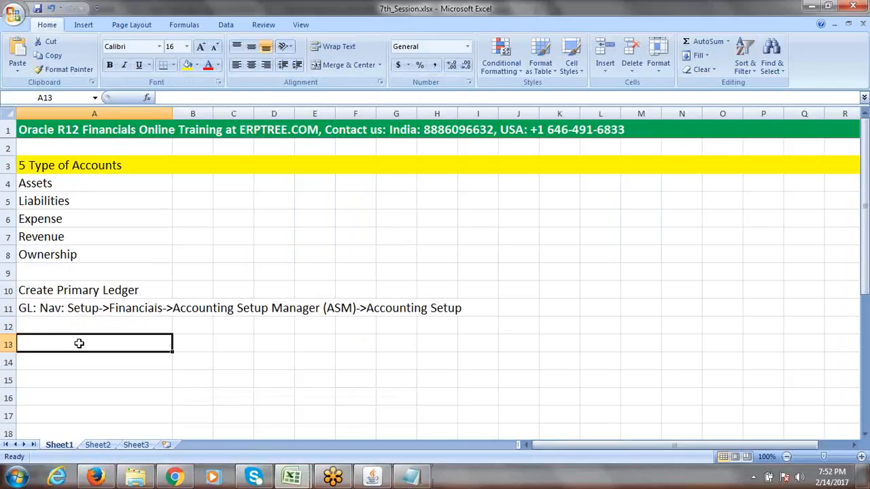
text(Ena)
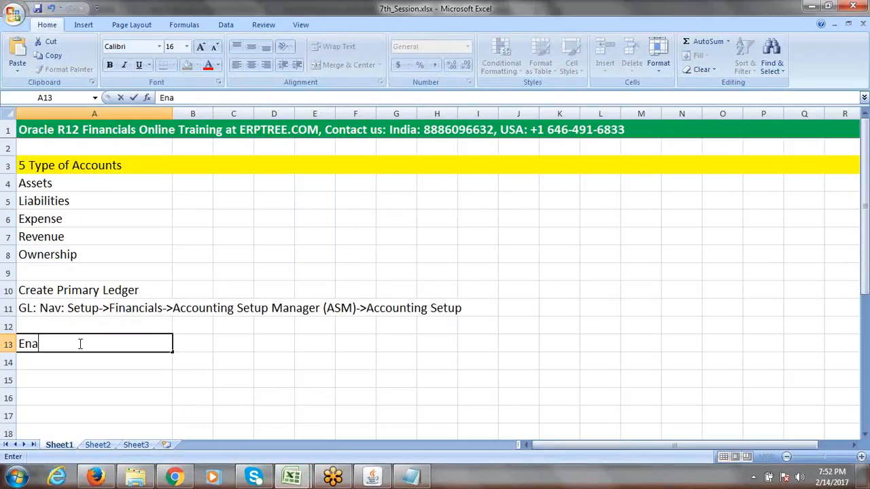
text(ble "Allow Dynamic)
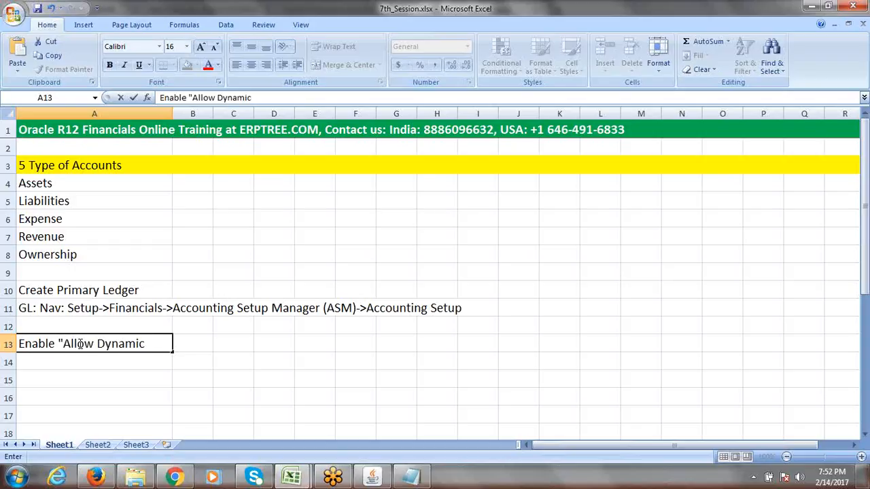
text( Co)
key(BackSpace)
key(BackSpace)
text(Inserts" at)
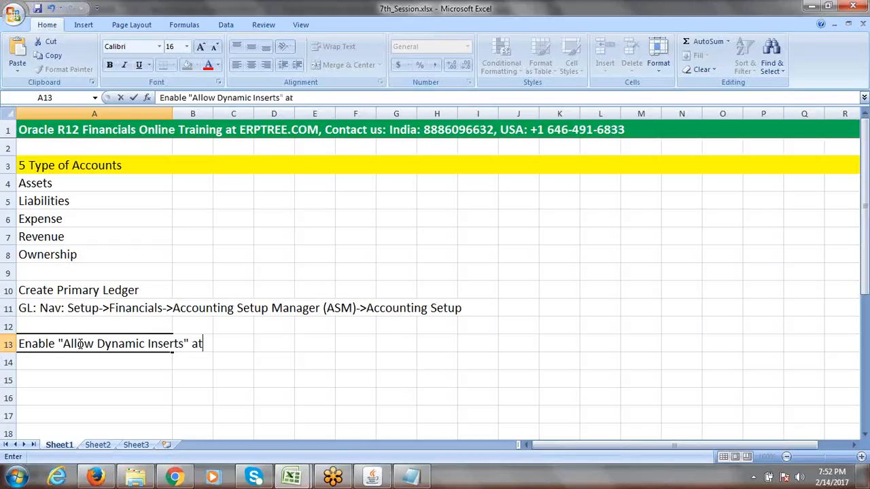
text( COA)
key(F2)
click(249, 358)
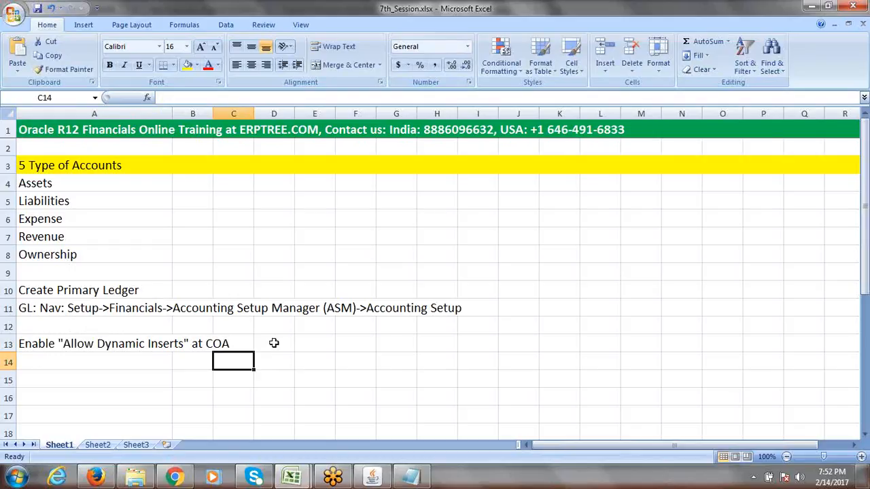
click(96, 346)
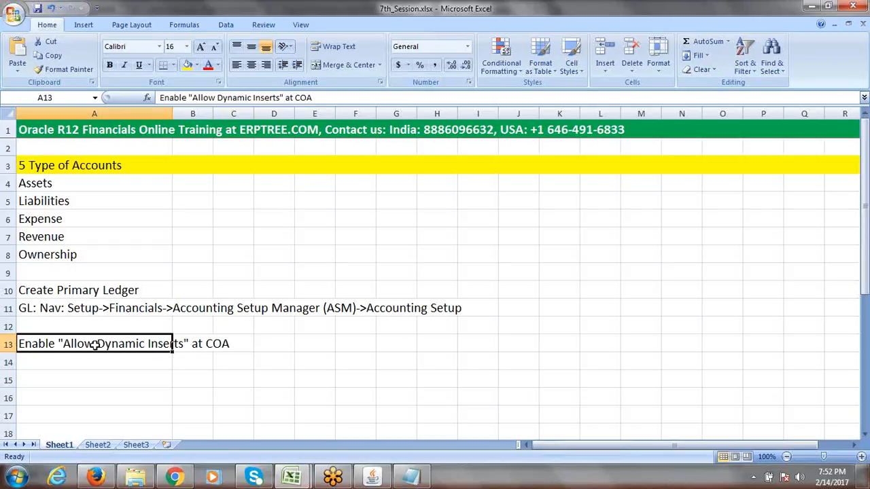
click(265, 343)
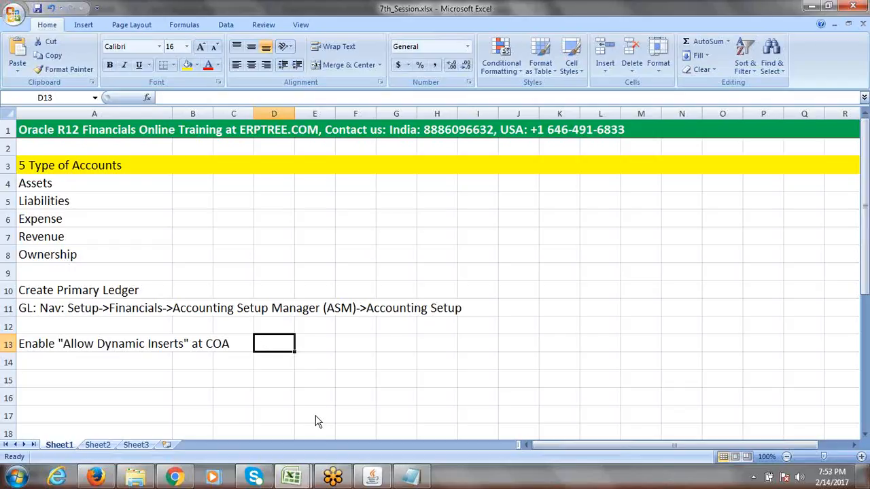
Glance at the A13 note in 7th_Session.xlsx, then return to the Oracle Applications Navigator
click(374, 476)
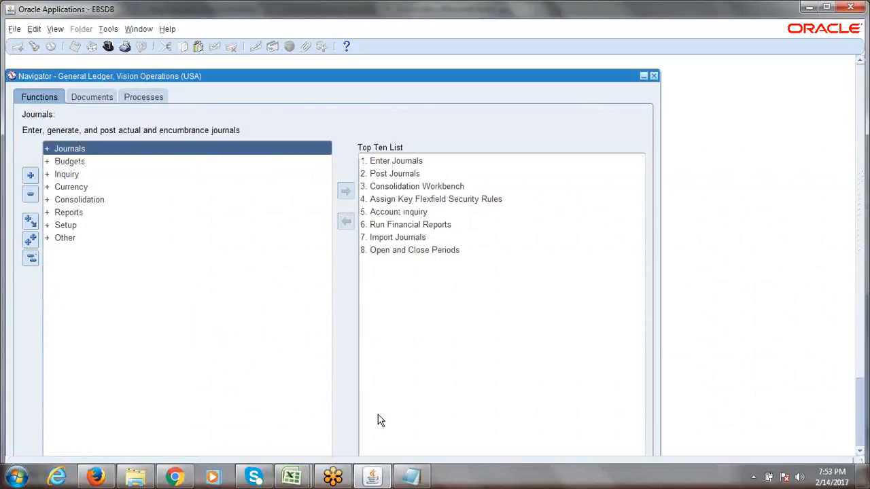
click(294, 477)
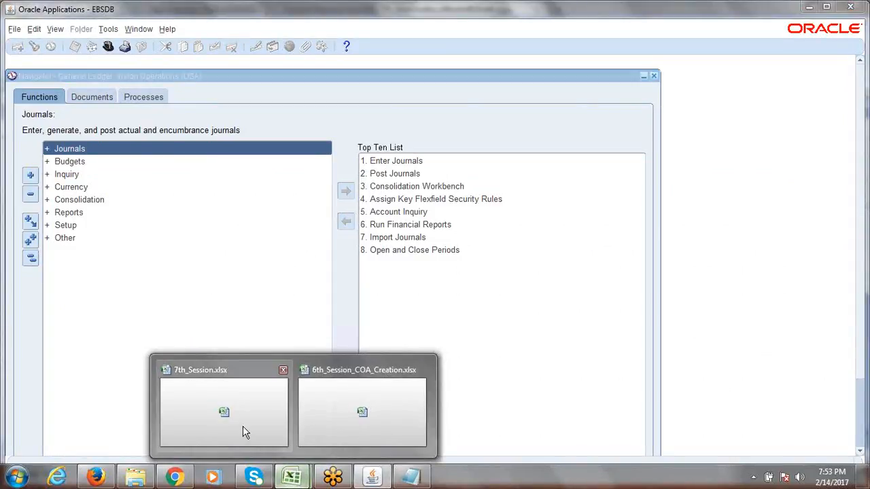
click(267, 408)
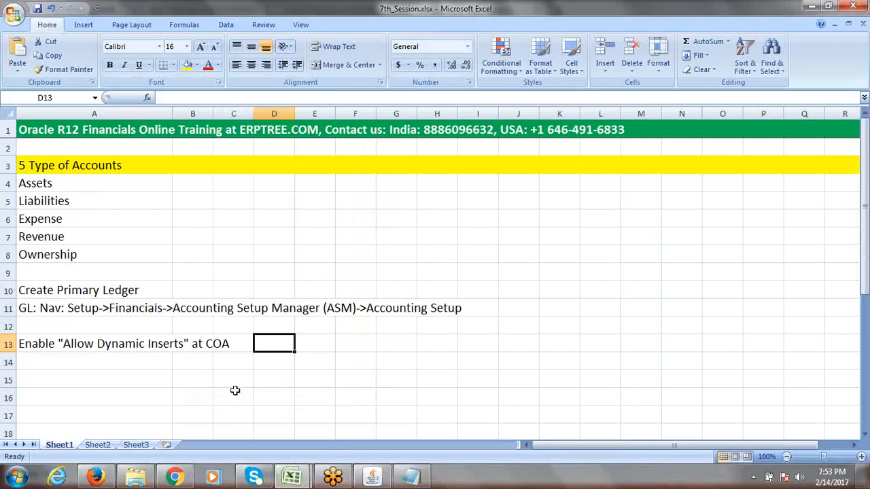
click(47, 345)
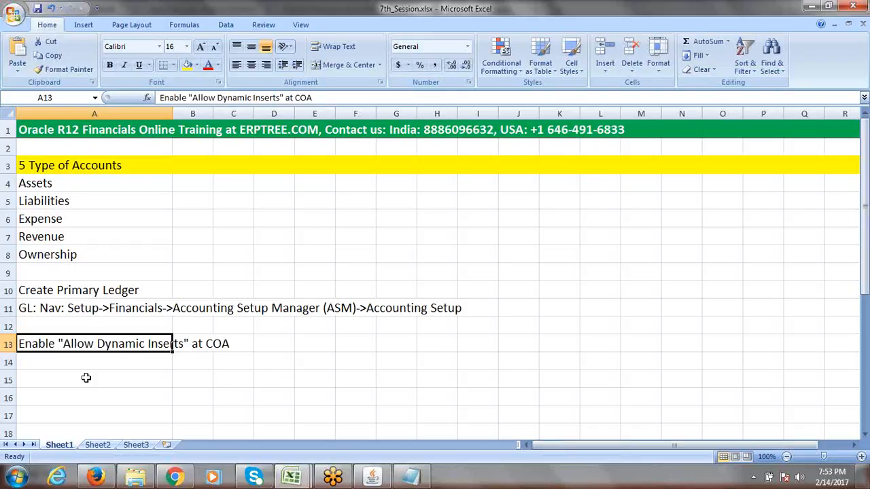
click(373, 476)
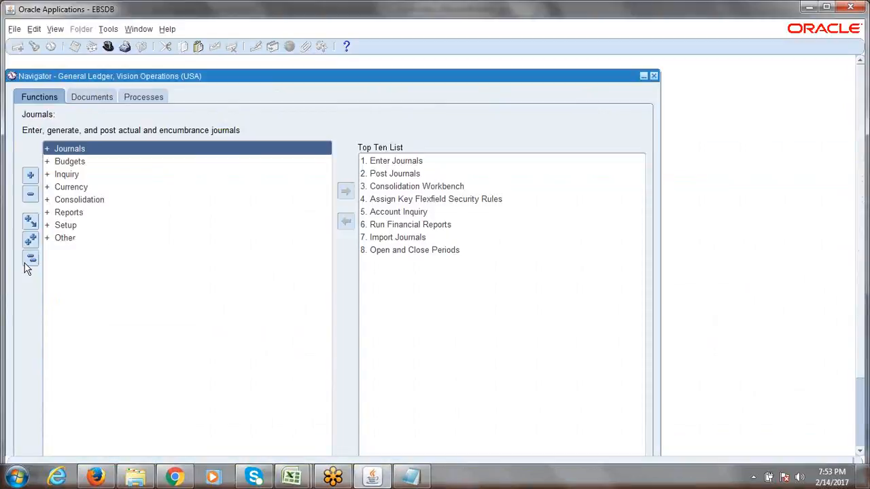
Expand the Navigator through Setup, Financials, Flexfields and Key to reach Segments
click(63, 226)
double_click(63, 226)
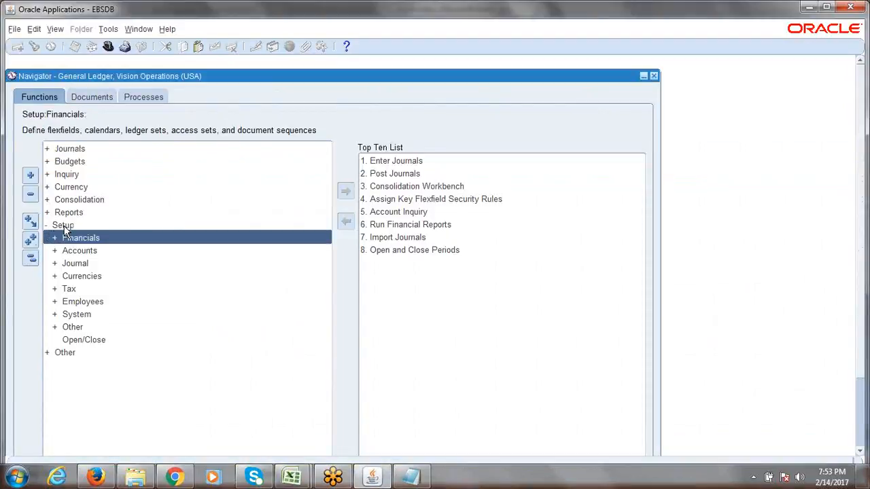
key(Return)
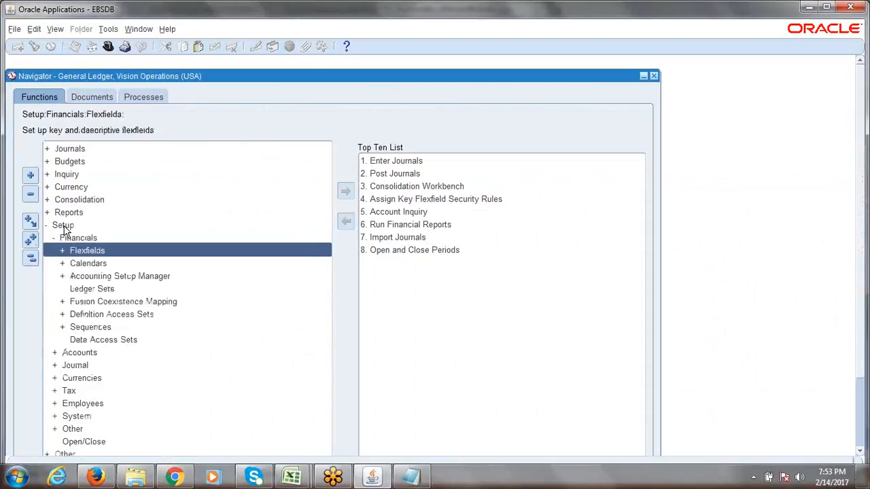
key(Return)
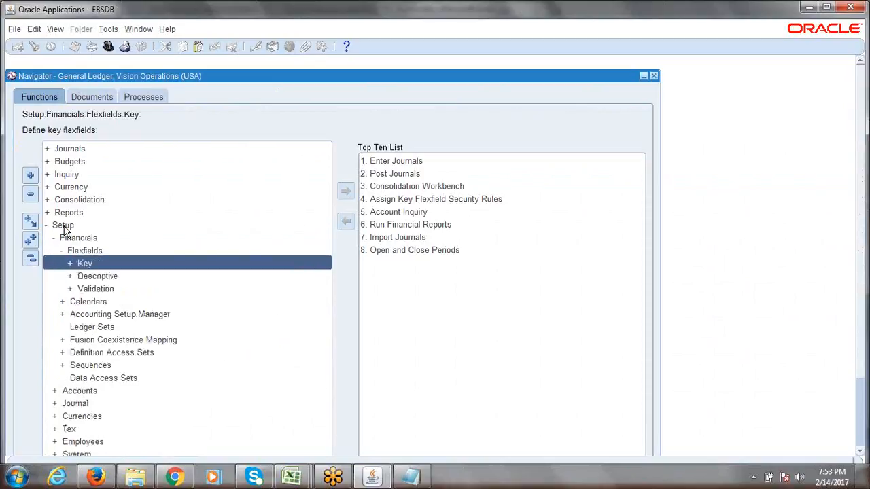
key(Return)
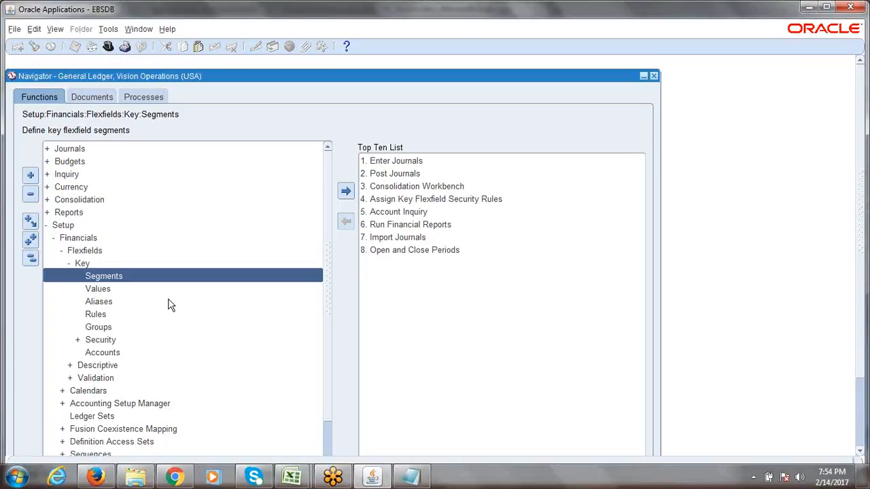
Load the General Ledger Accounting Flexfield structures in Key Flexfield Segments and reopen Find
double_click(115, 280)
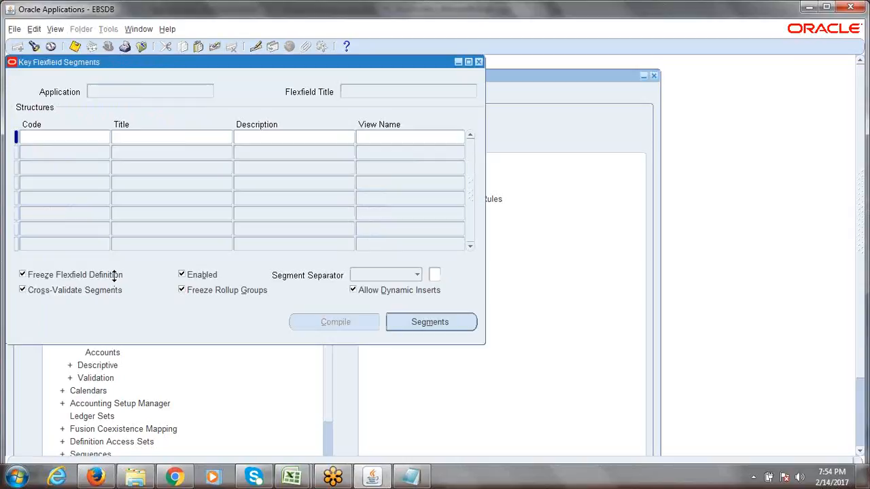
click(34, 48)
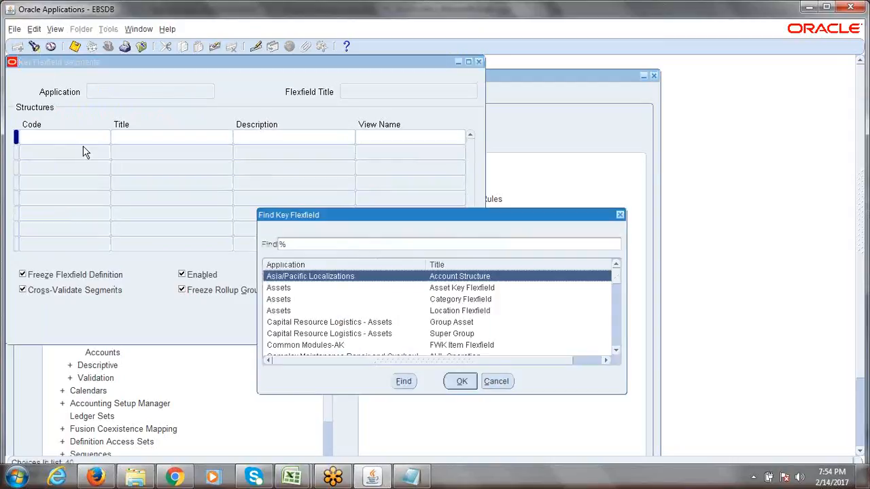
text(general Ledger)
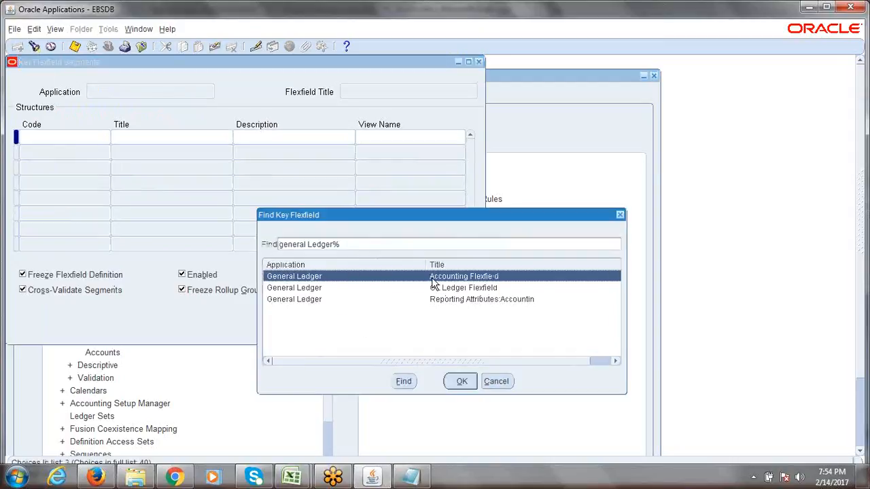
click(461, 381)
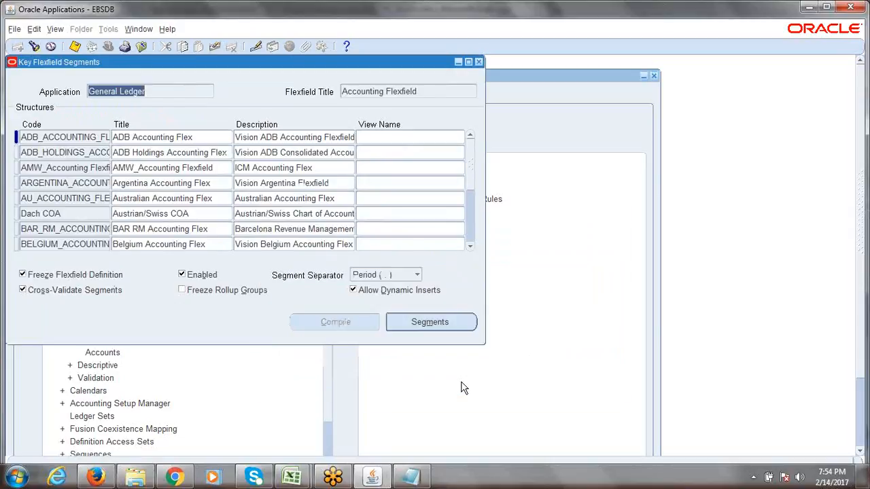
click(59, 169)
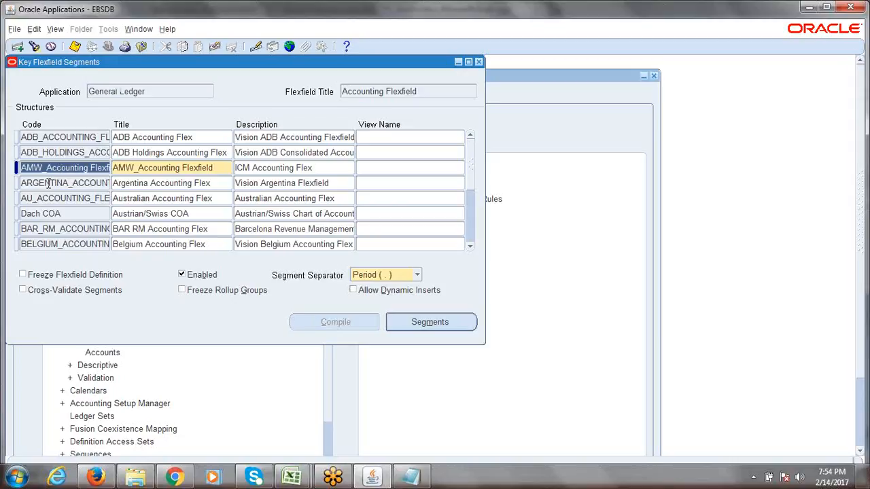
click(47, 183)
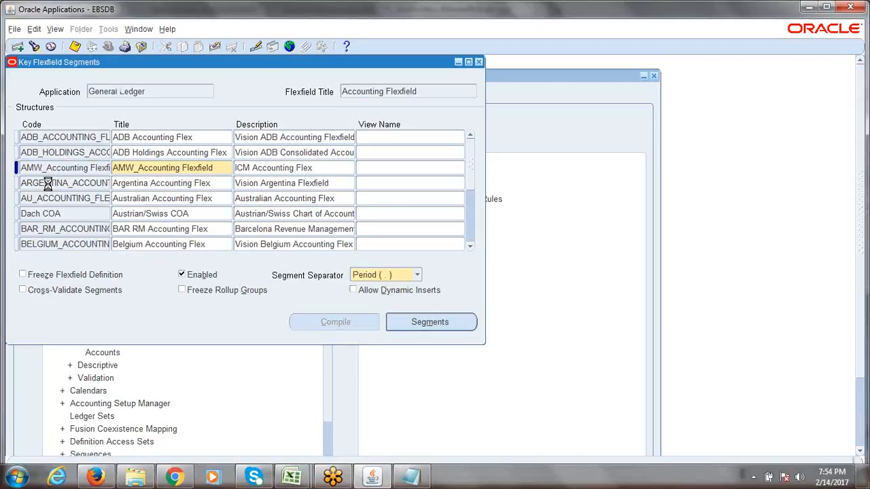
click(34, 46)
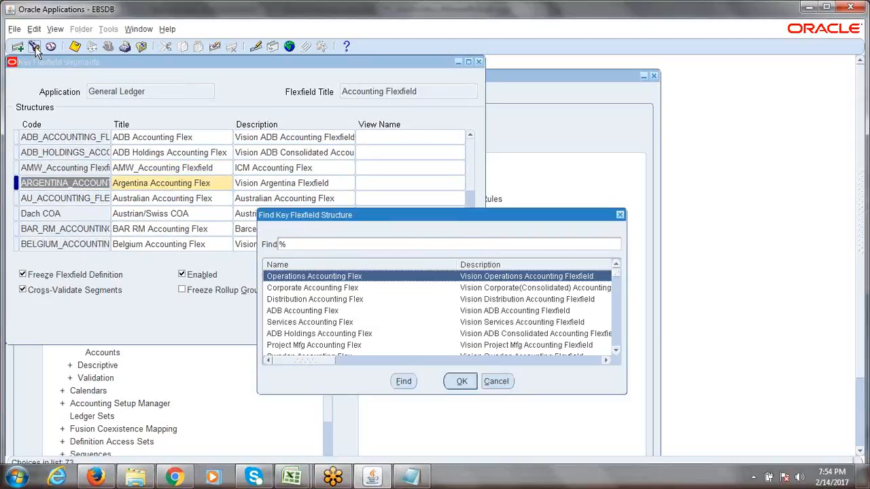
Find the ERPTREE Accounting Flexfield structure with 'erp' and open its segments
text(erp)
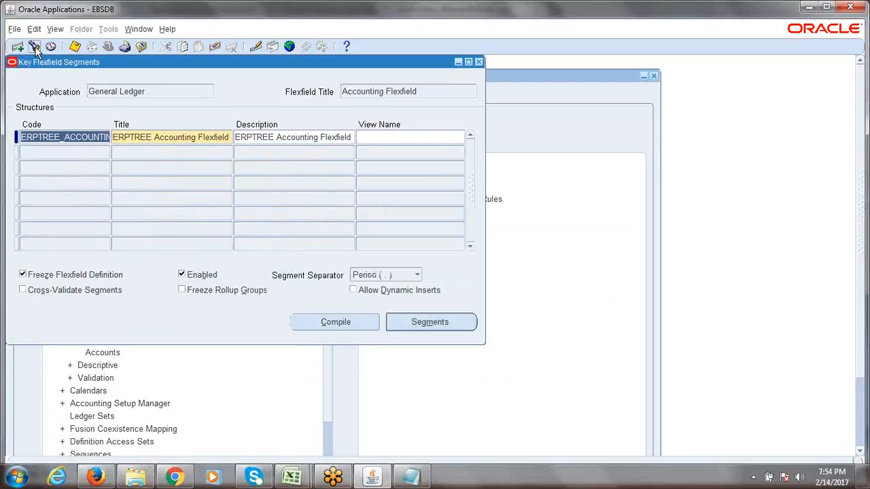
click(66, 136)
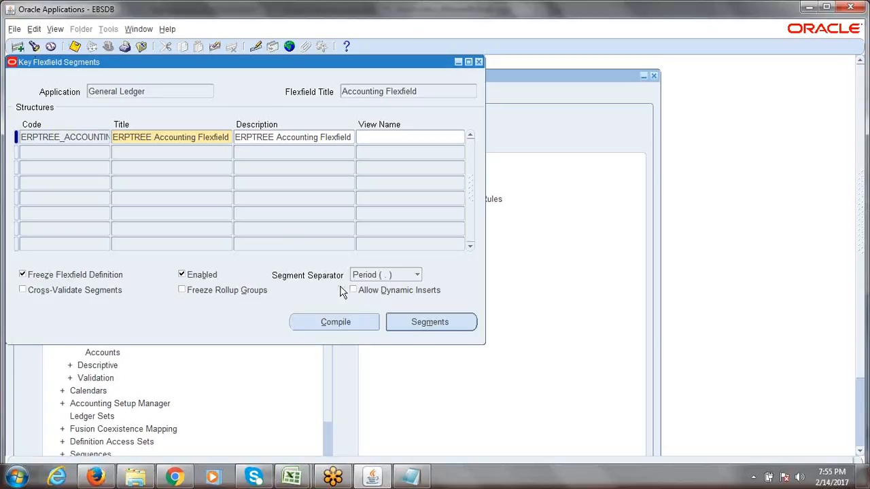
double_click(65, 138)
click(65, 138)
click(402, 324)
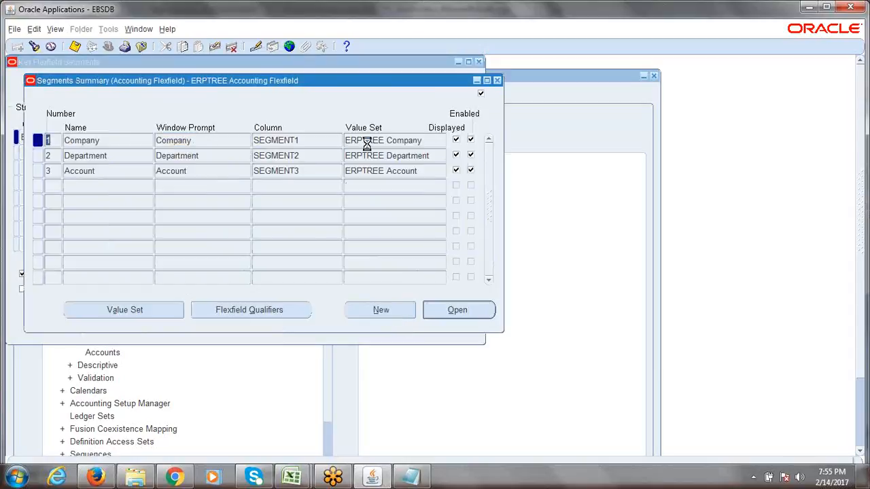
click(367, 142)
click(497, 81)
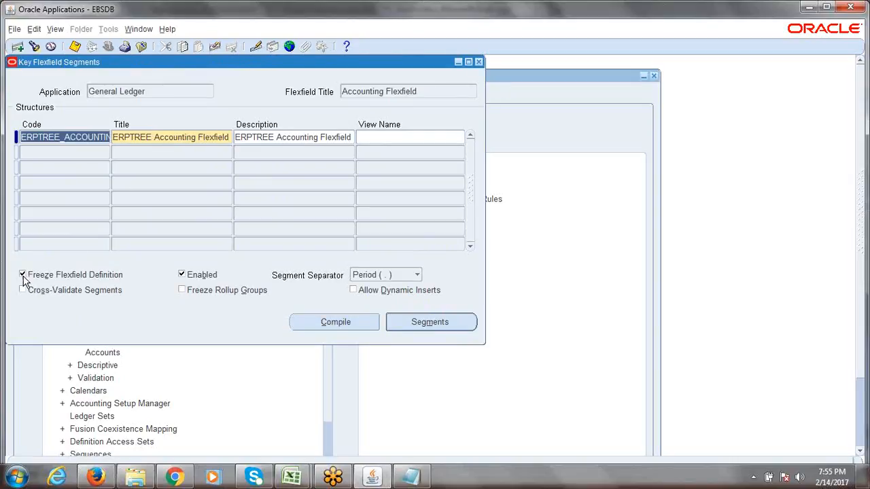
click(404, 320)
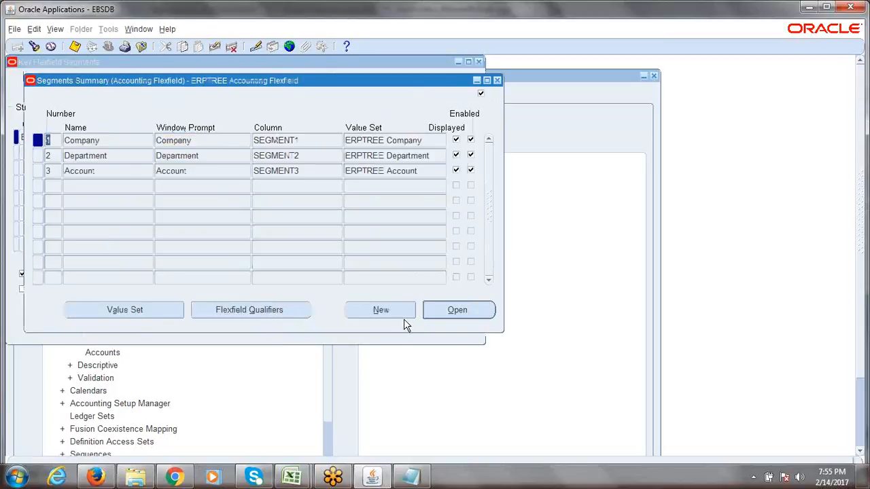
double_click(114, 139)
click(115, 156)
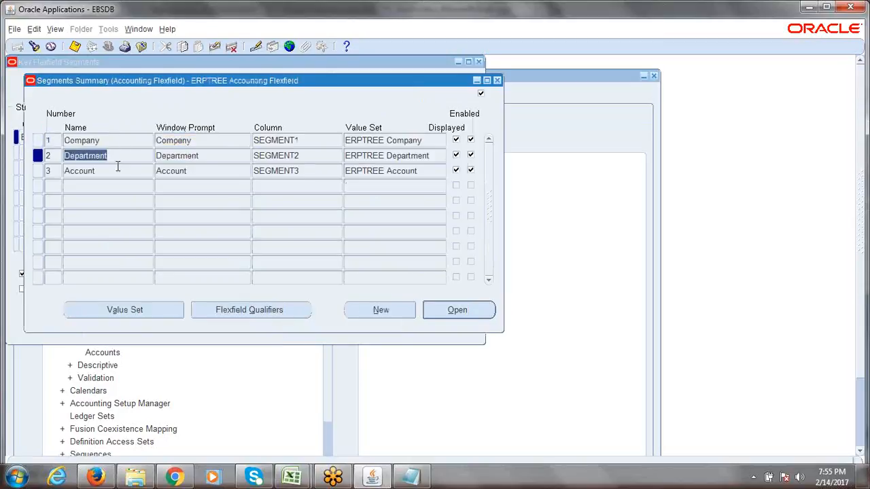
click(117, 170)
click(190, 140)
click(197, 154)
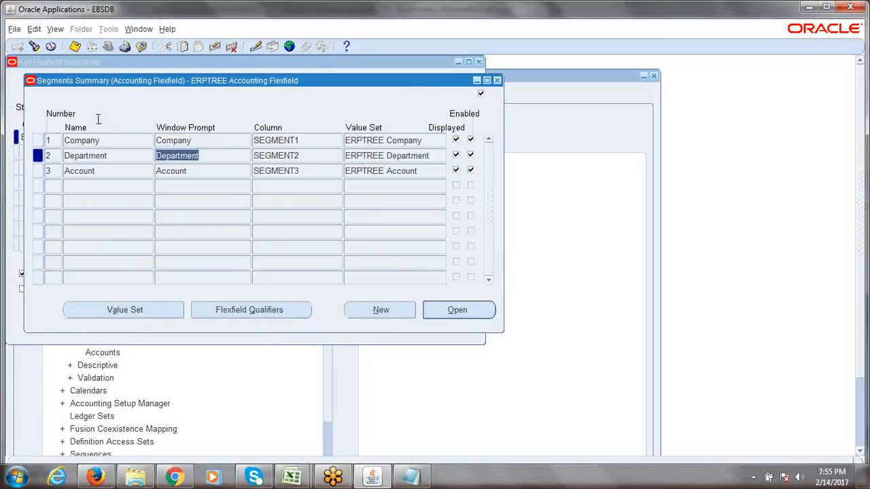
click(105, 139)
click(110, 156)
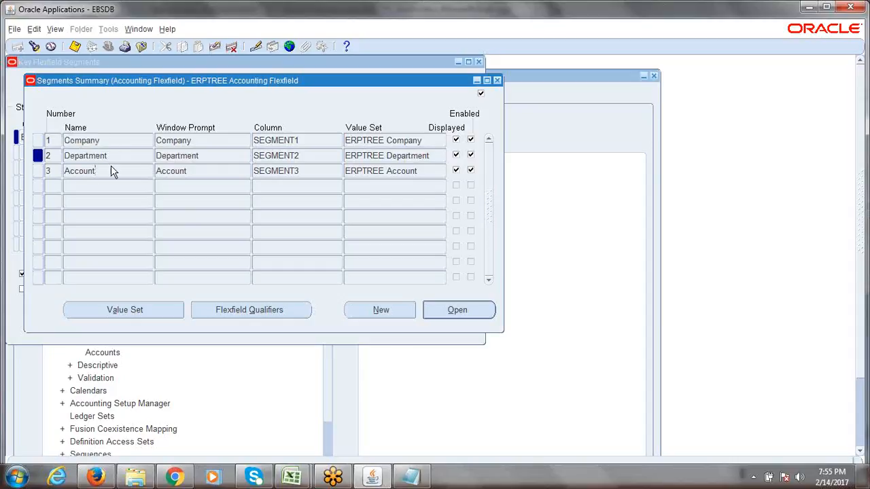
click(111, 170)
click(199, 140)
click(202, 155)
click(205, 170)
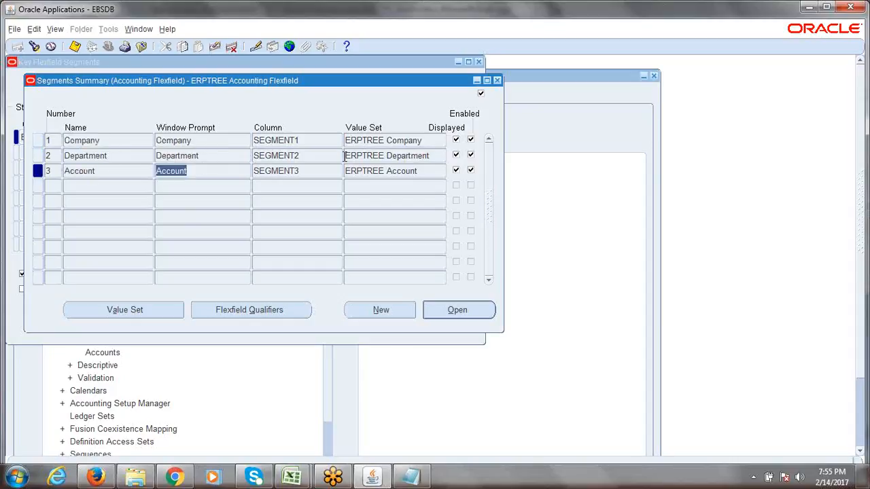
click(497, 81)
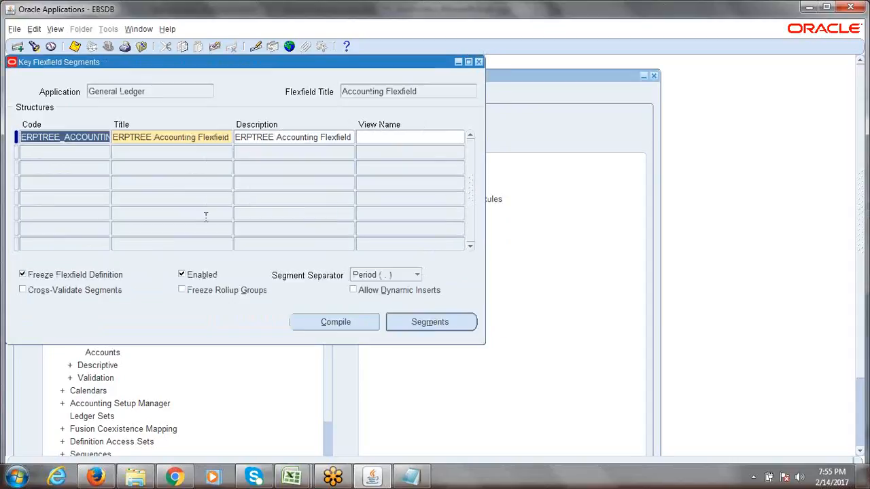
click(22, 276)
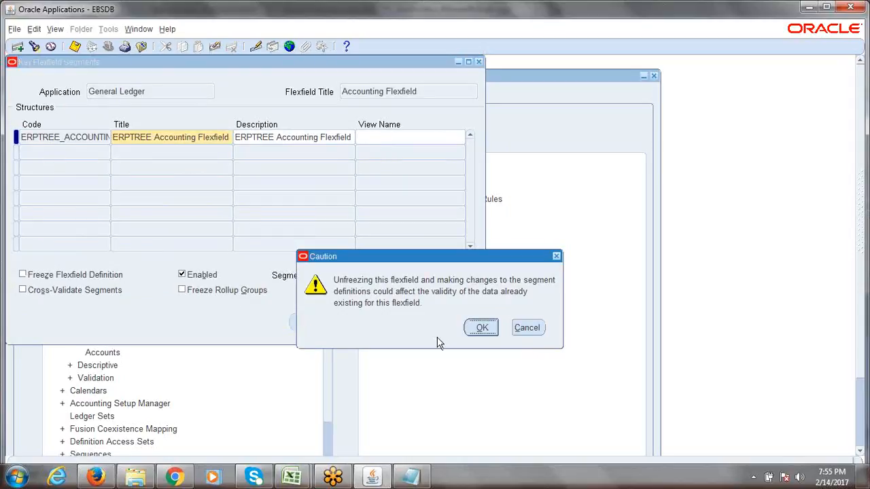
Accept the unfreeze warning and review the Company, Department and Account segments
click(483, 329)
click(428, 322)
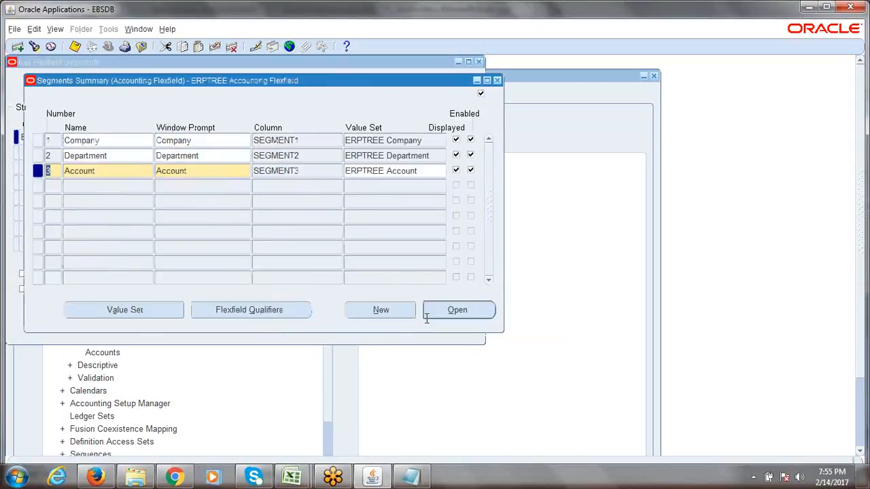
double_click(123, 140)
double_click(124, 157)
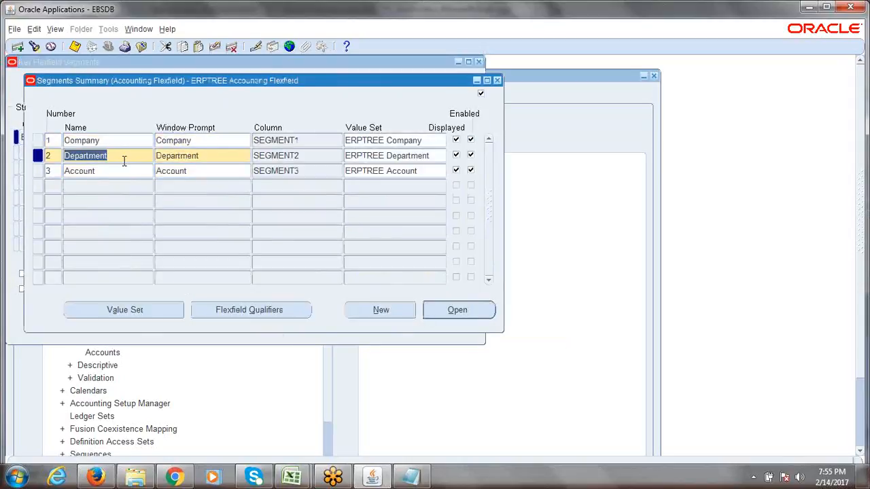
double_click(123, 170)
click(497, 81)
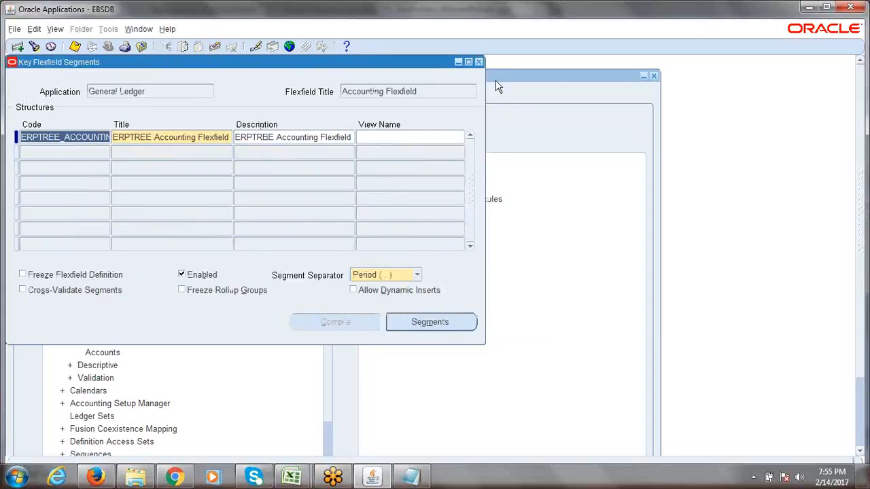
Freeze the ERPTREE flexfield definition again and accept the warning
click(23, 275)
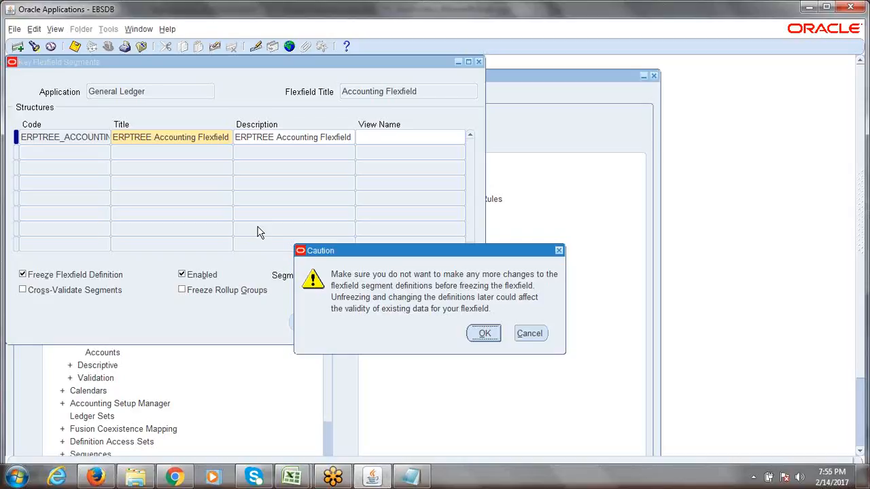
click(483, 333)
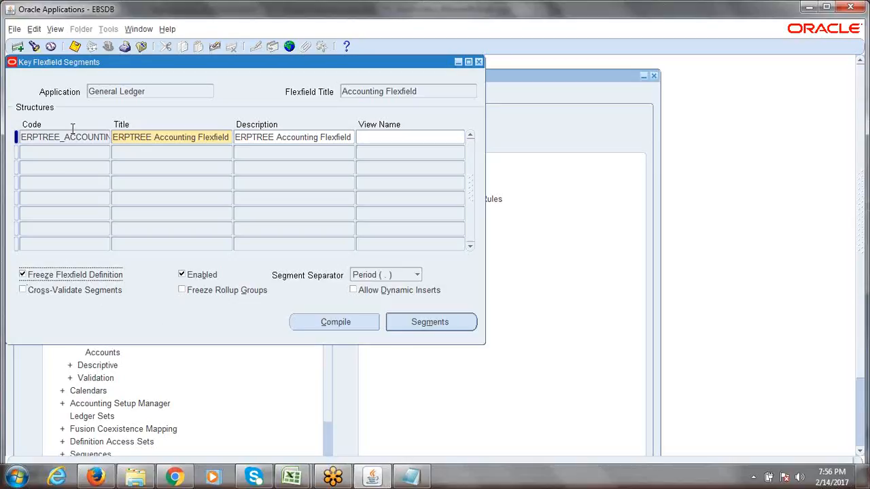
drag(70, 135, 72, 129)
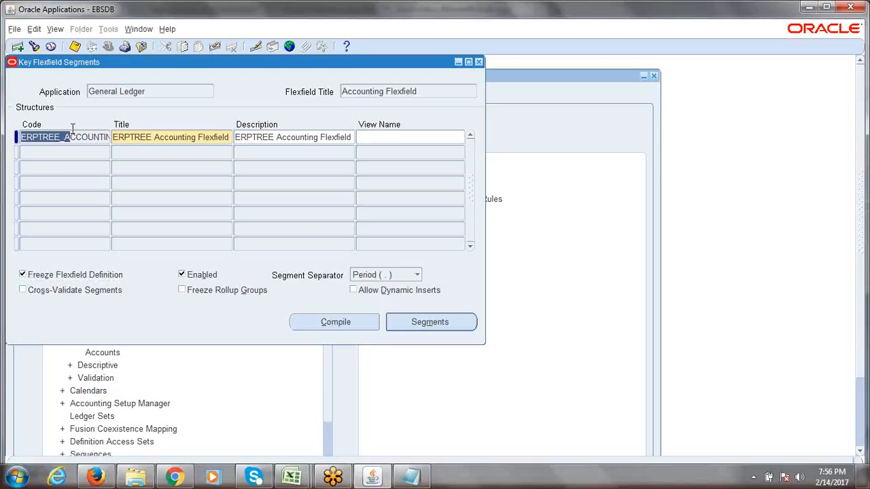
Allow dynamic inserts on ERPTREE, compile it successfully, and close the Segments form
click(353, 291)
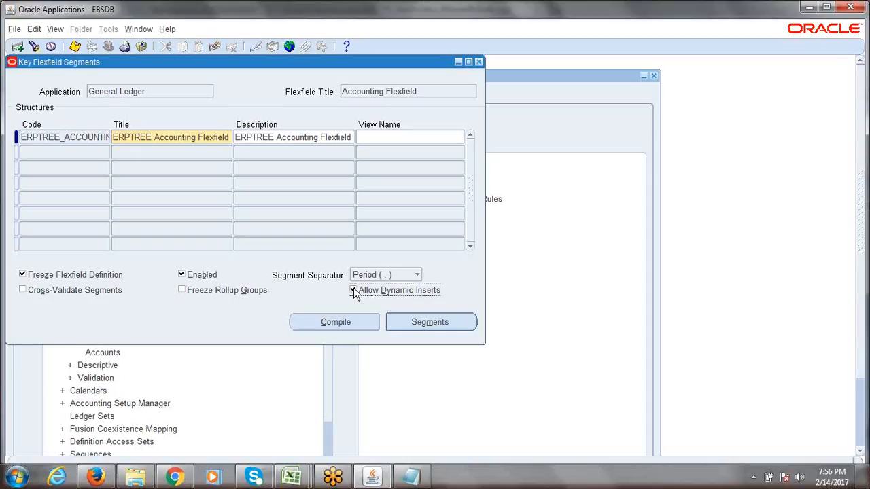
click(324, 325)
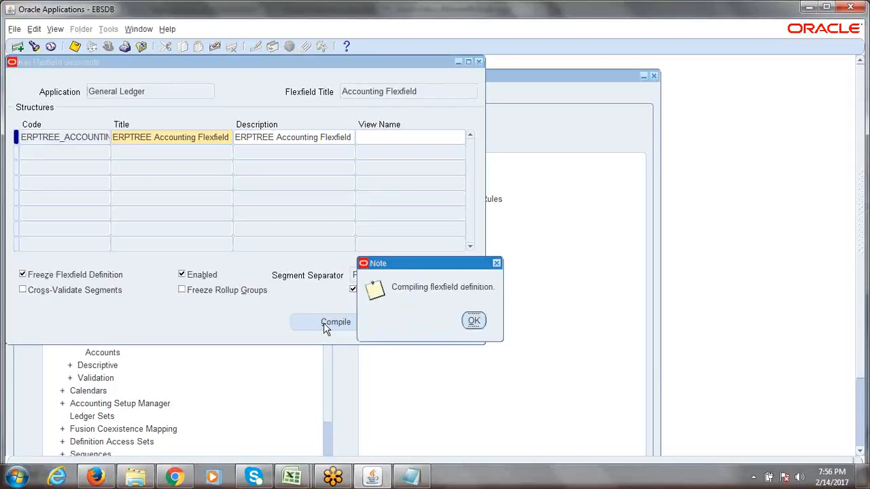
click(474, 322)
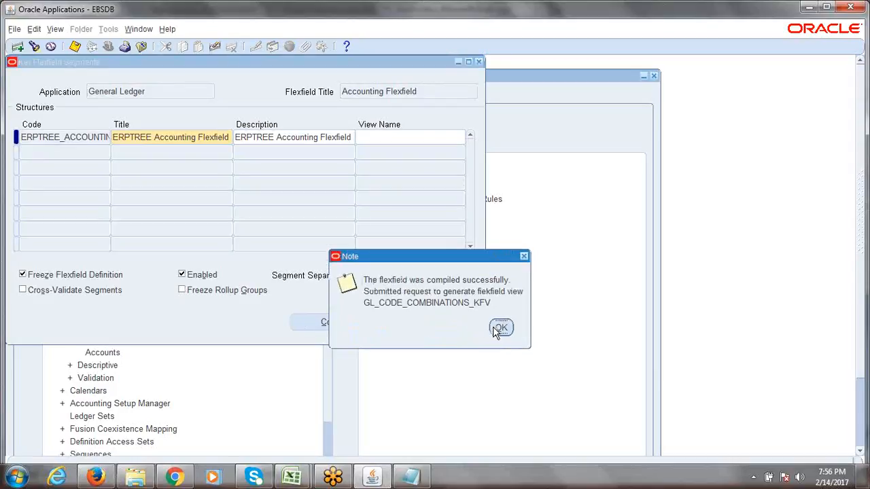
click(500, 327)
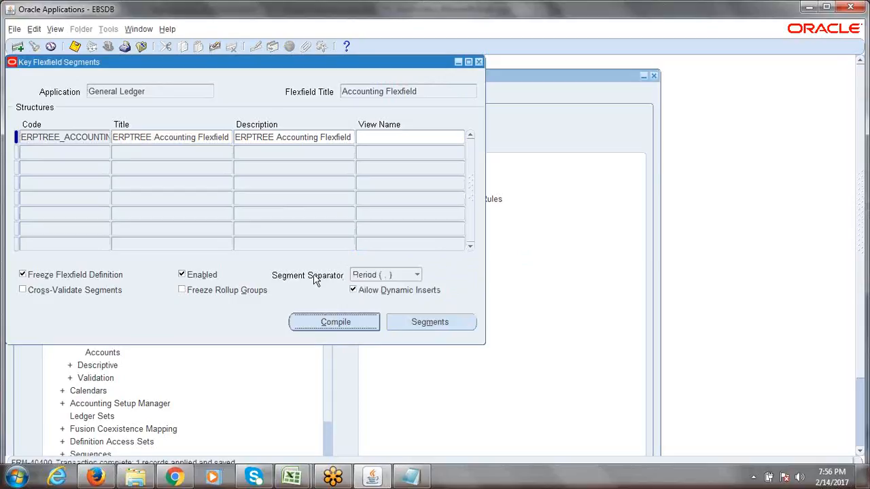
click(478, 62)
click(32, 263)
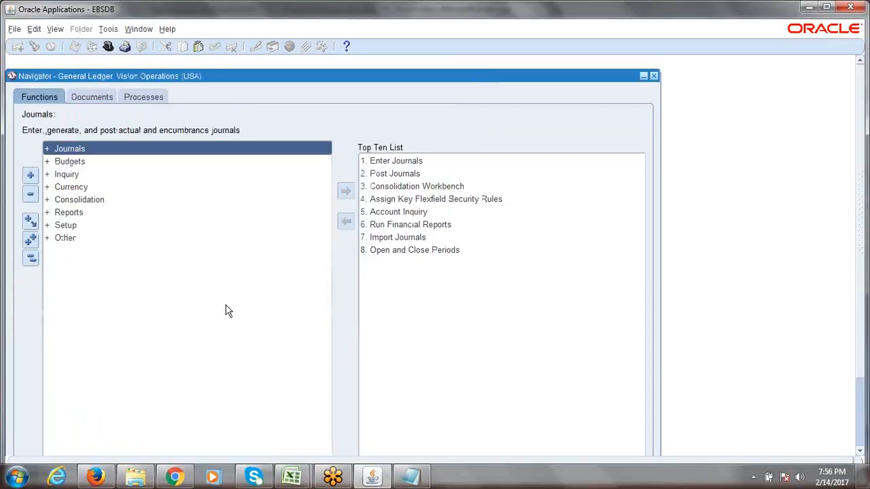
Search Accounting Setup Manager for the ERPTREE ledger and open its accounting options for update
click(96, 478)
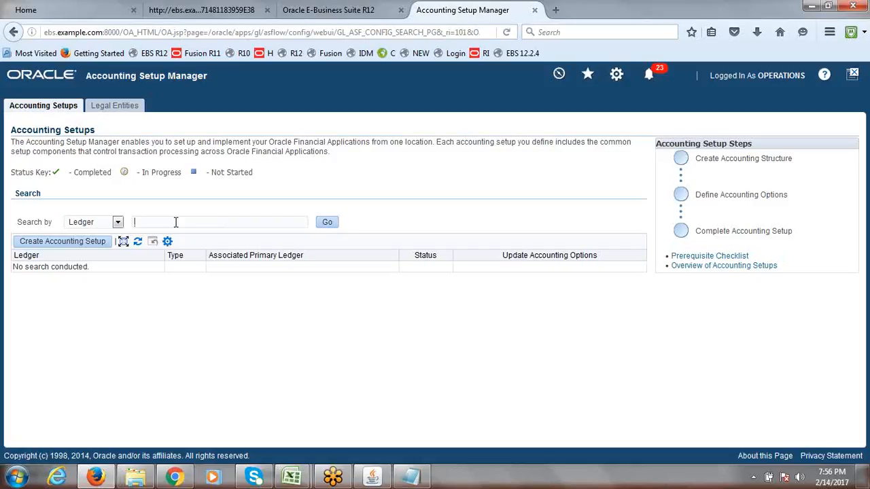
text(er)
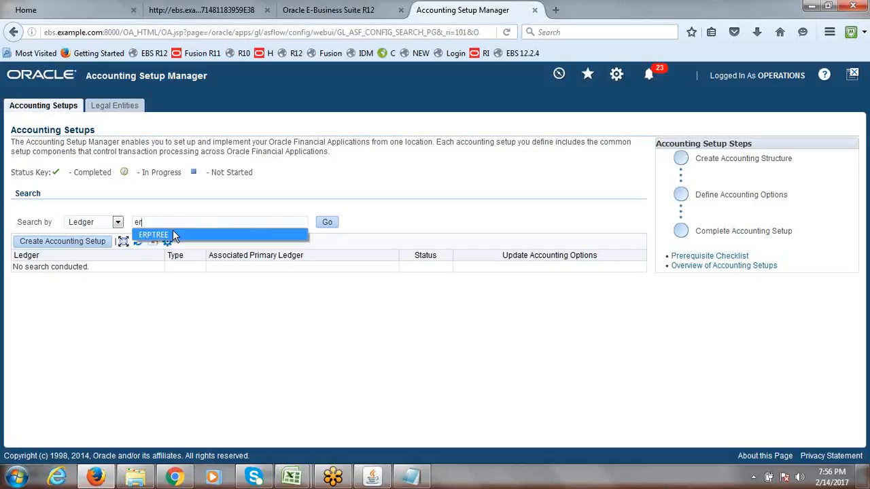
click(173, 233)
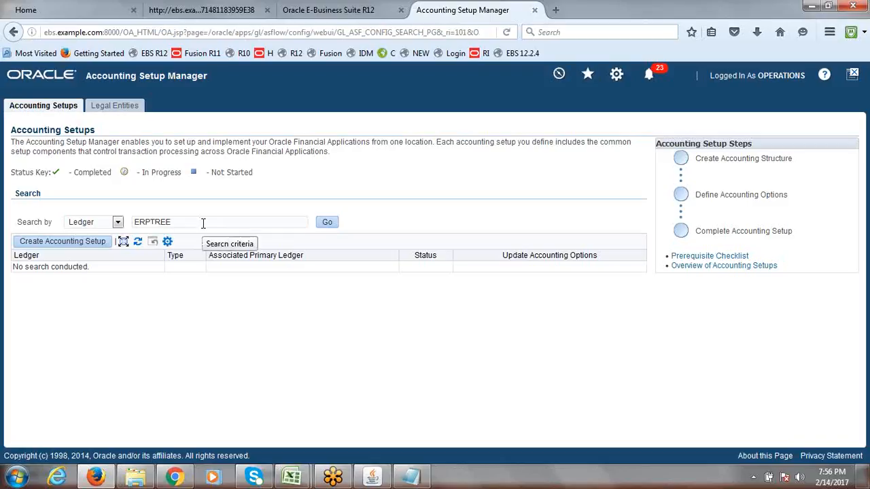
click(326, 222)
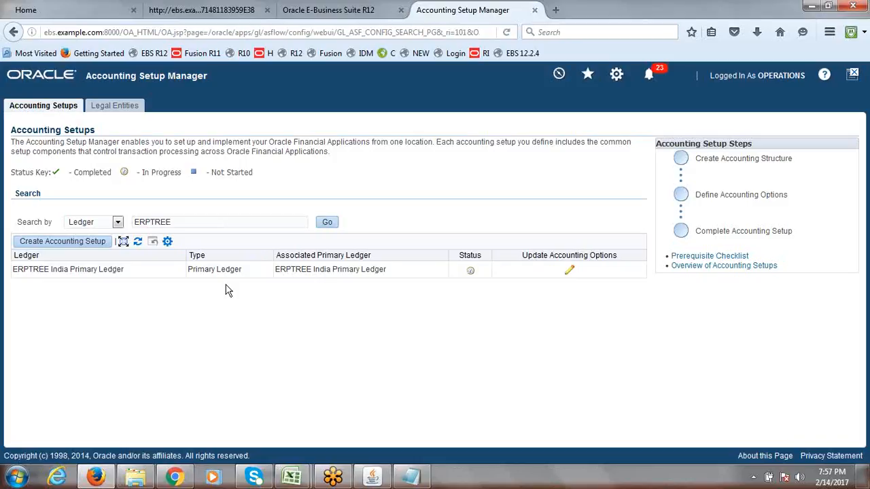
click(569, 271)
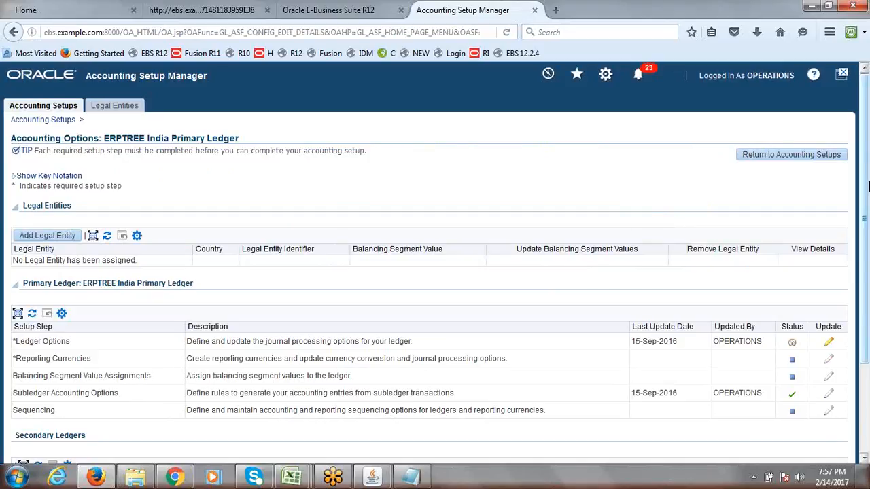
Review the primary ledger setup steps, highlighting the Ledger Options step
scroll(866, 225, down, 1)
scroll(864, 251, down, 2)
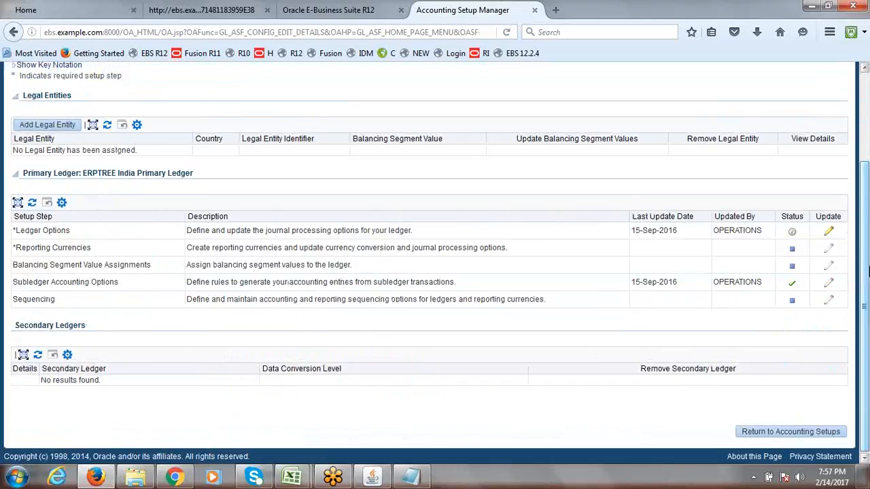
drag(64, 310, 9, 232)
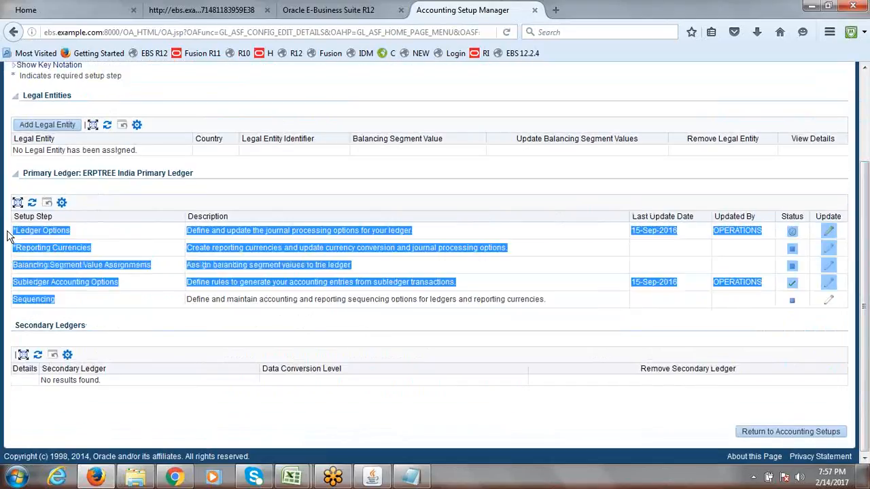
click(99, 241)
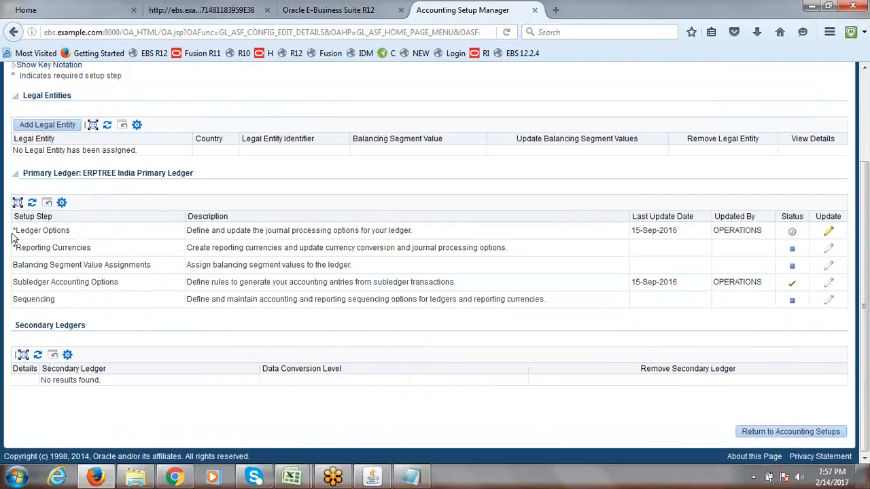
drag(80, 234, 16, 237)
click(81, 236)
drag(91, 236, 18, 237)
click(87, 235)
Open Ledger Options for update and go through the Ledger Definition step
click(830, 234)
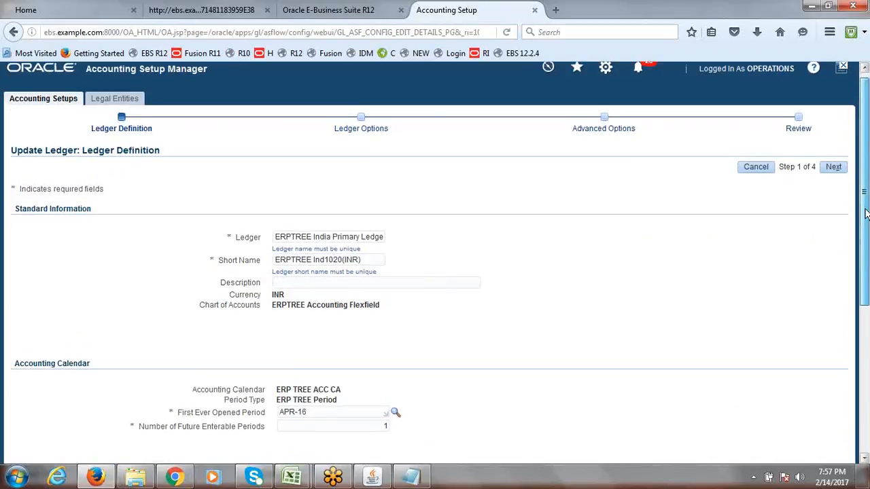
scroll(866, 258, down, 2)
scroll(866, 258, down, 4)
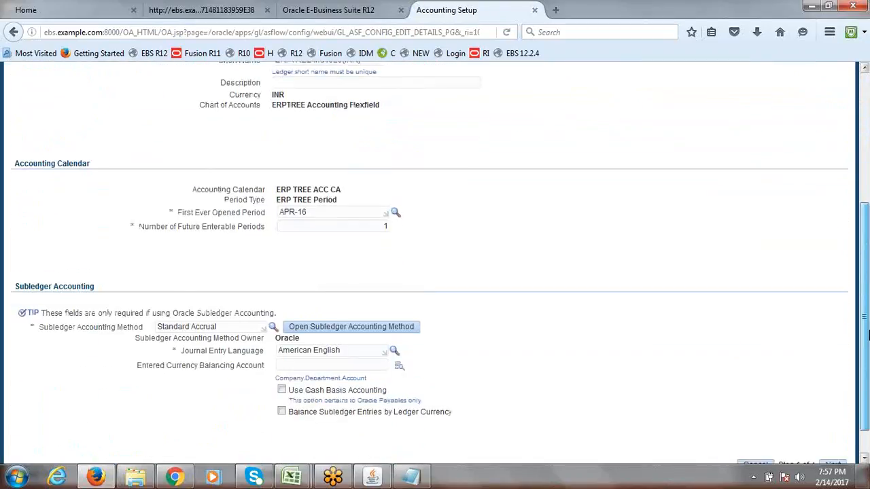
scroll(864, 301, up, 1)
scroll(864, 301, up, 2)
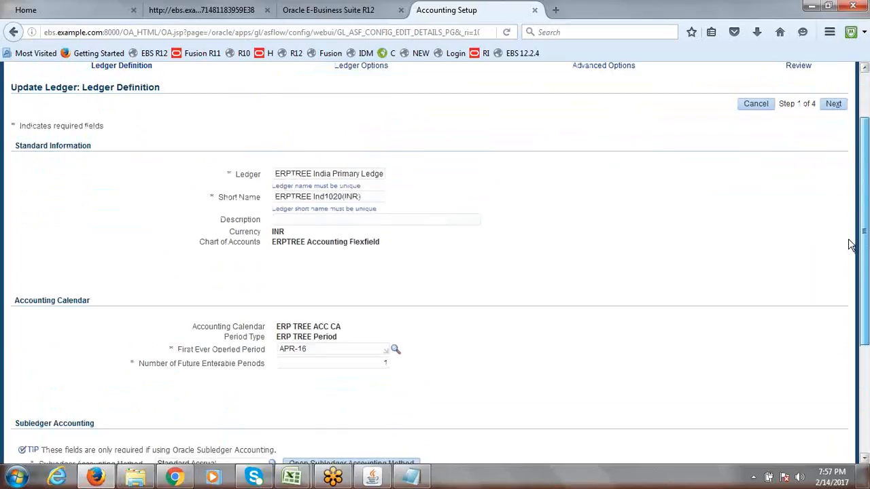
scroll(849, 245, up, 2)
click(834, 167)
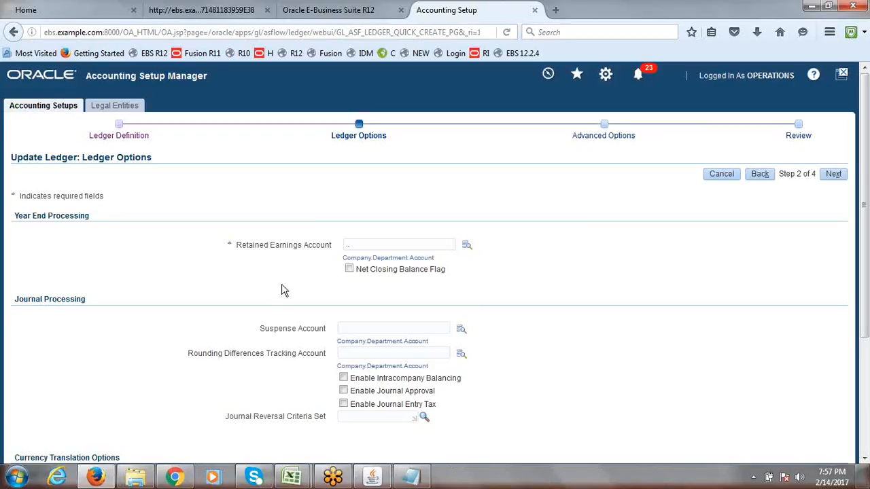
Search for retained earnings account Company 1000, Department 1000, Account 3000
click(467, 248)
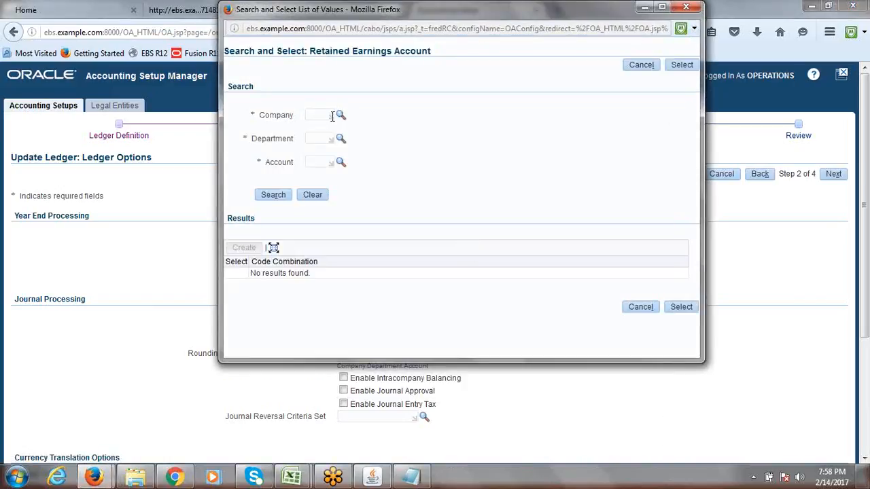
click(339, 119)
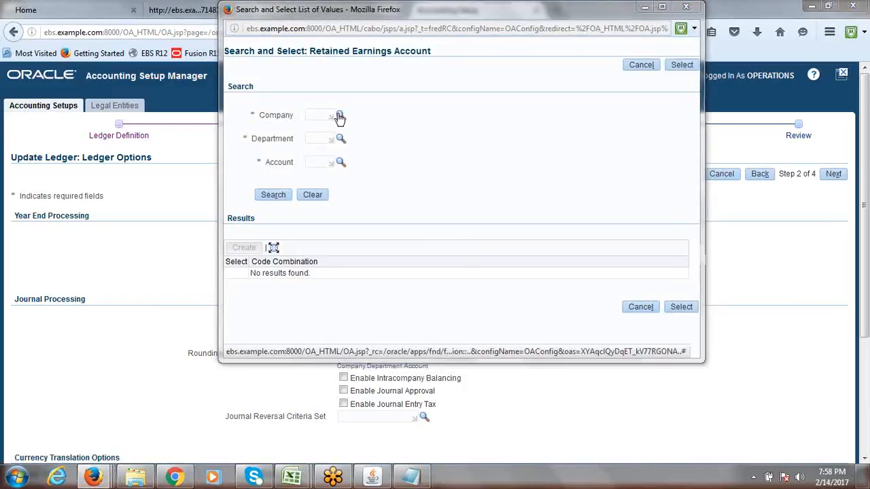
click(434, 138)
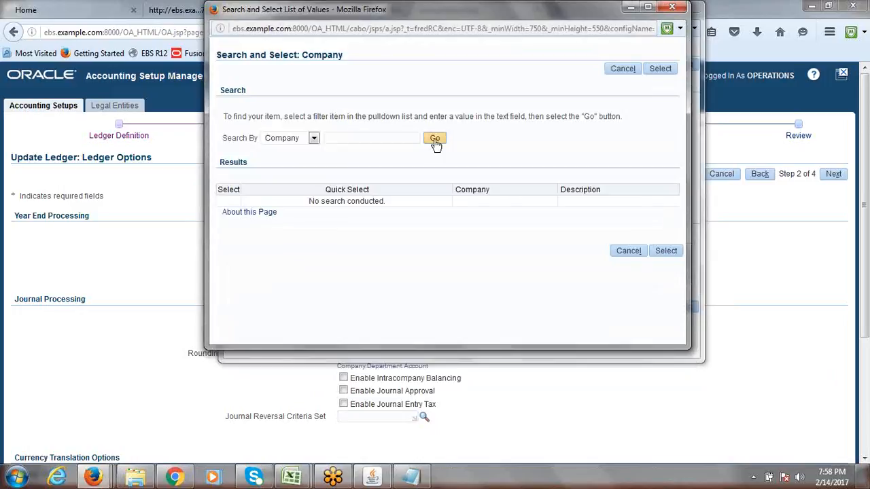
click(288, 204)
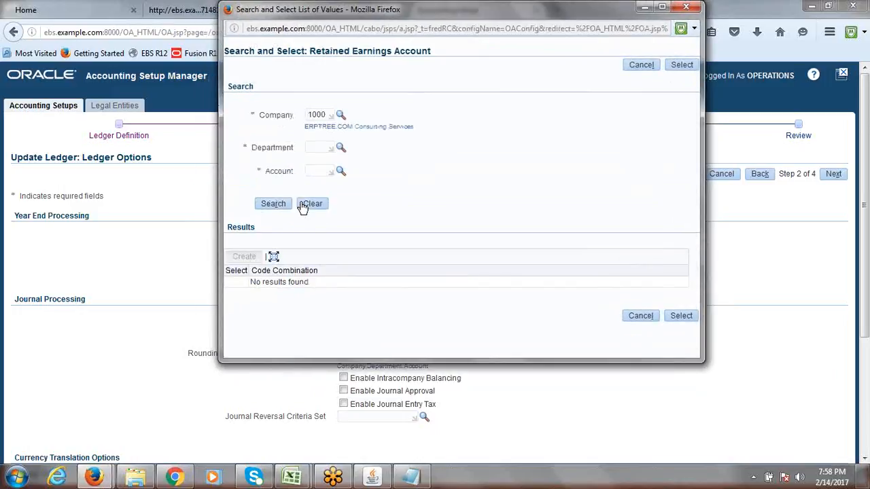
click(339, 148)
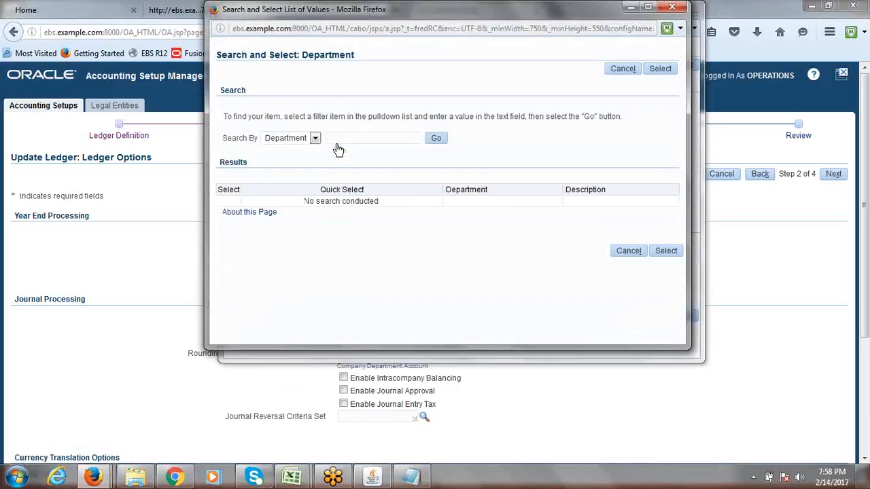
click(436, 138)
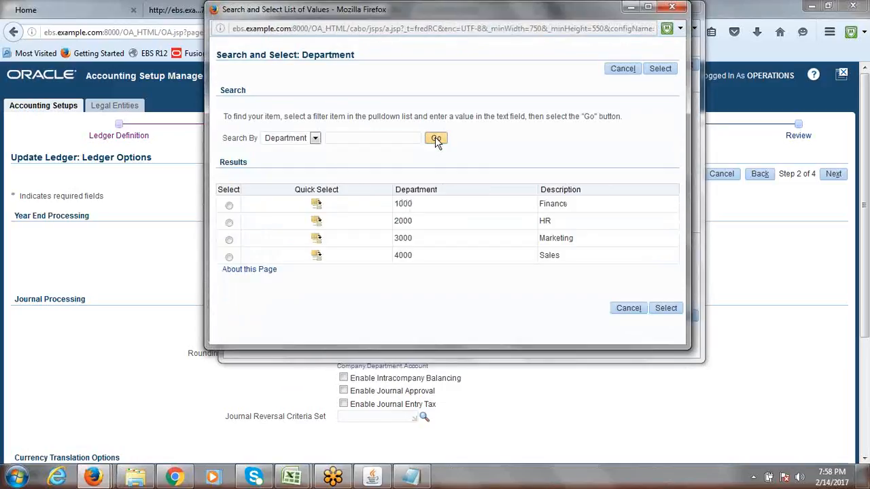
click(334, 209)
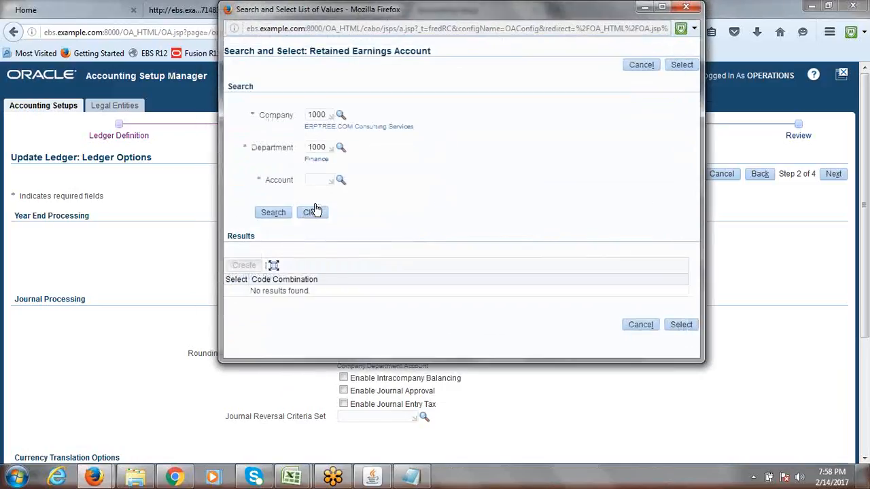
click(339, 182)
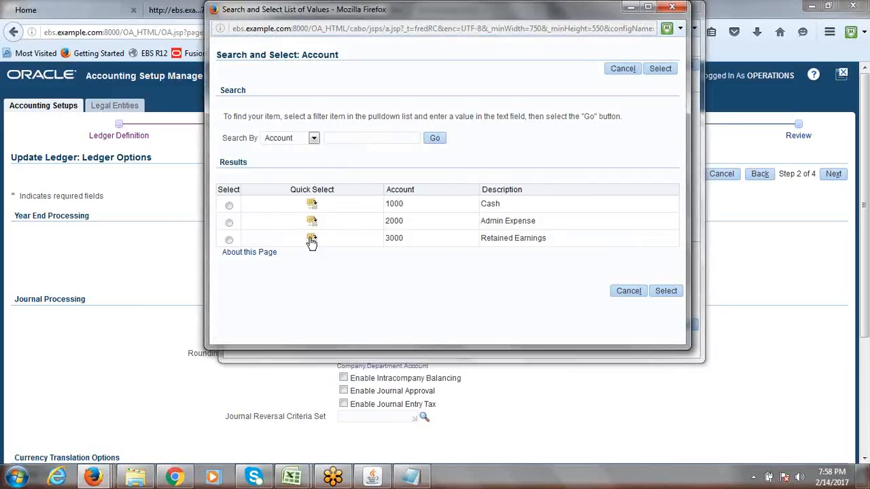
click(311, 239)
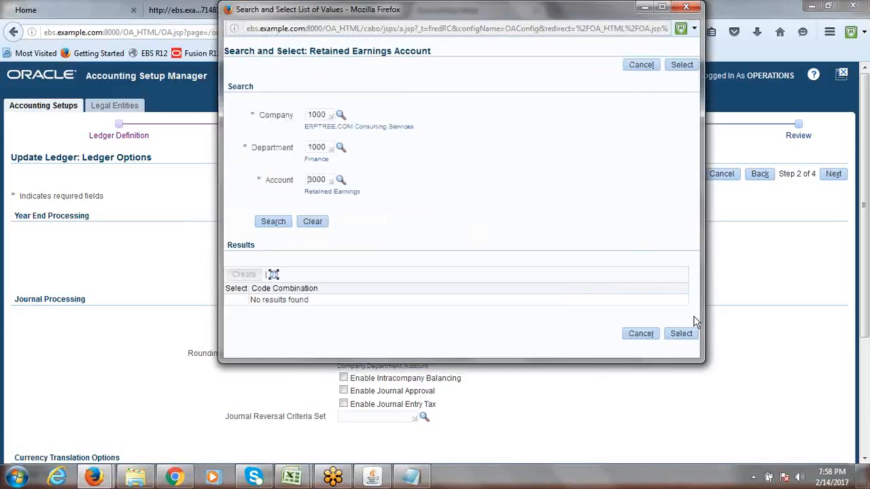
click(273, 225)
Close the account search window unused and move to Legal Entities
drag(396, 14, 316, 157)
click(603, 130)
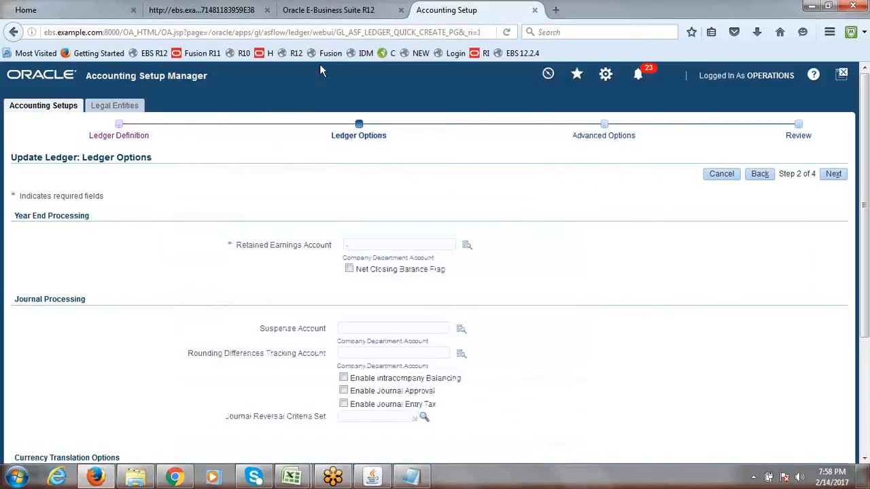
click(105, 107)
Discard the unsaved ledger changes and return to Accounting Setups
click(592, 242)
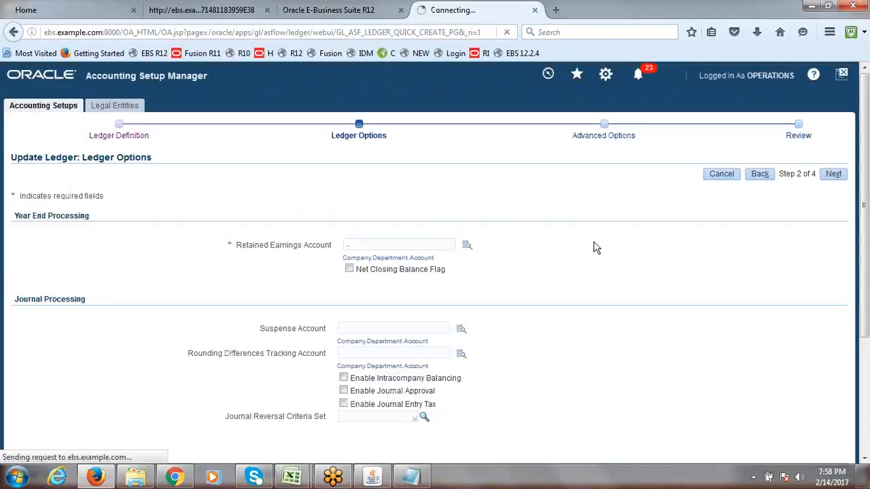
click(51, 106)
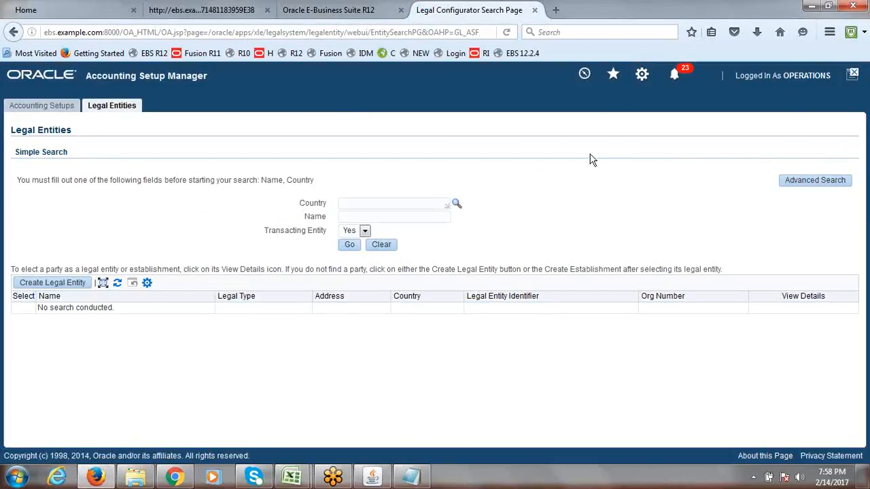
click(57, 111)
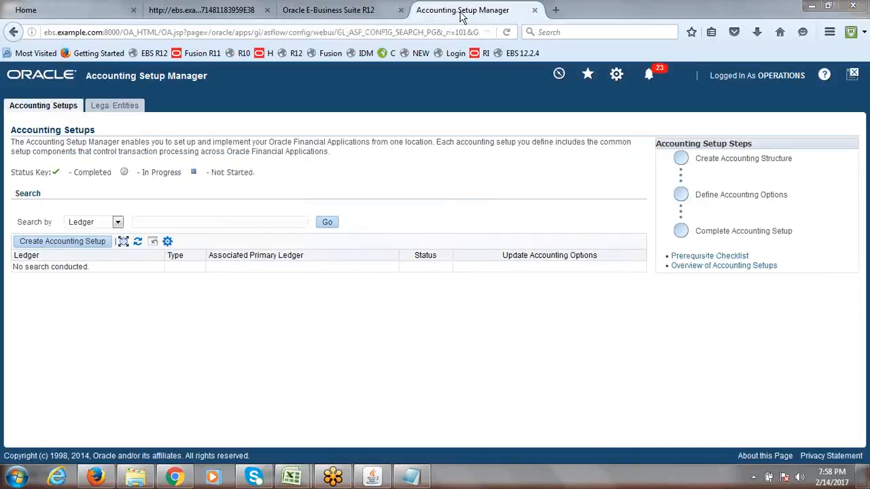
Exit the Oracle Applications forms session and close the Accounting Setup Manager tab
click(378, 479)
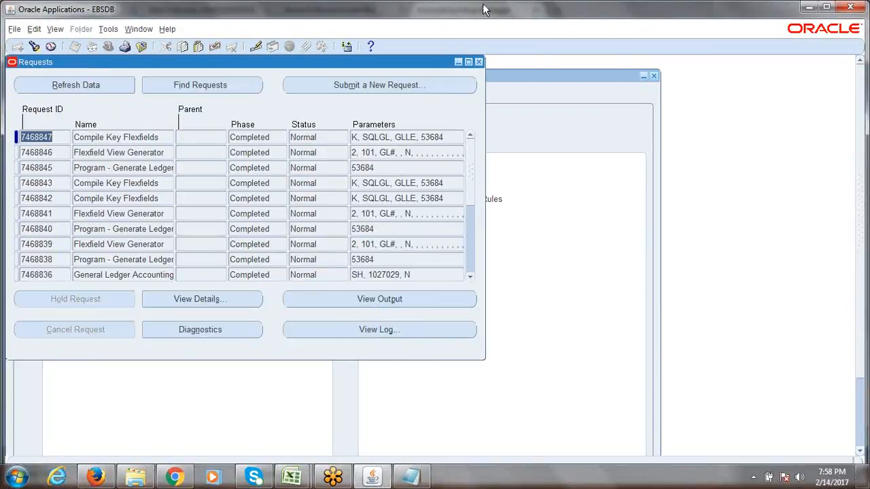
click(478, 62)
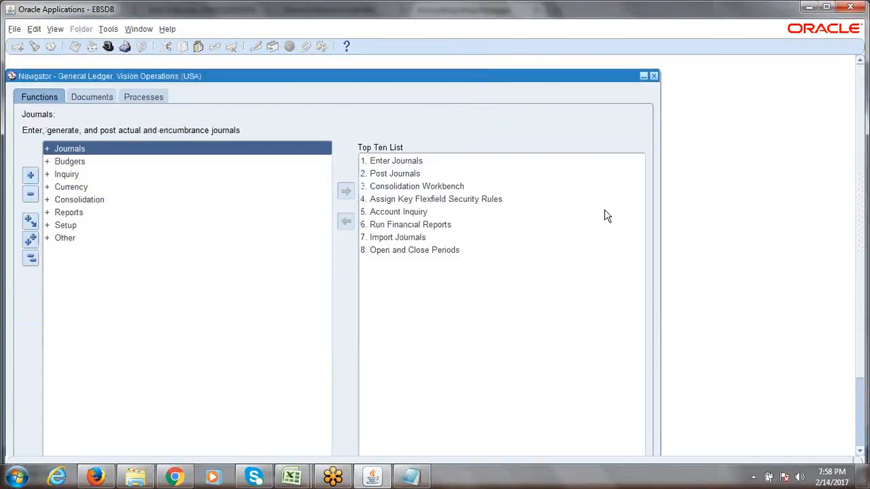
click(850, 6)
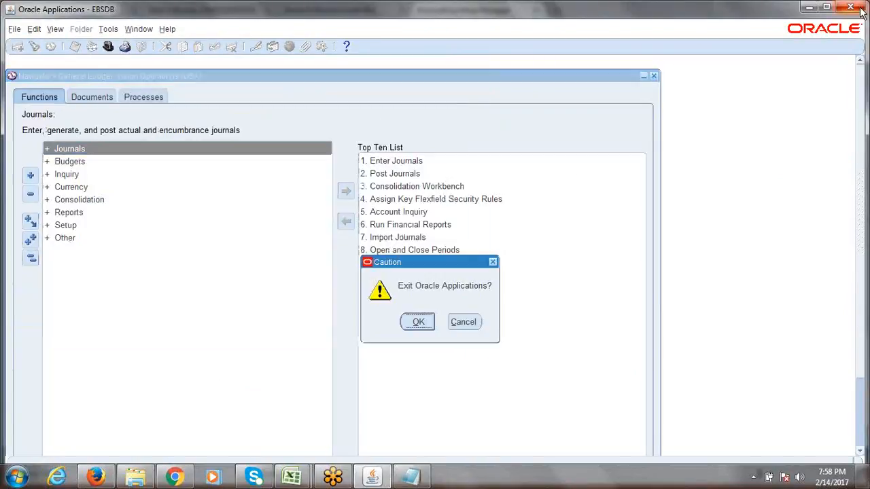
click(419, 322)
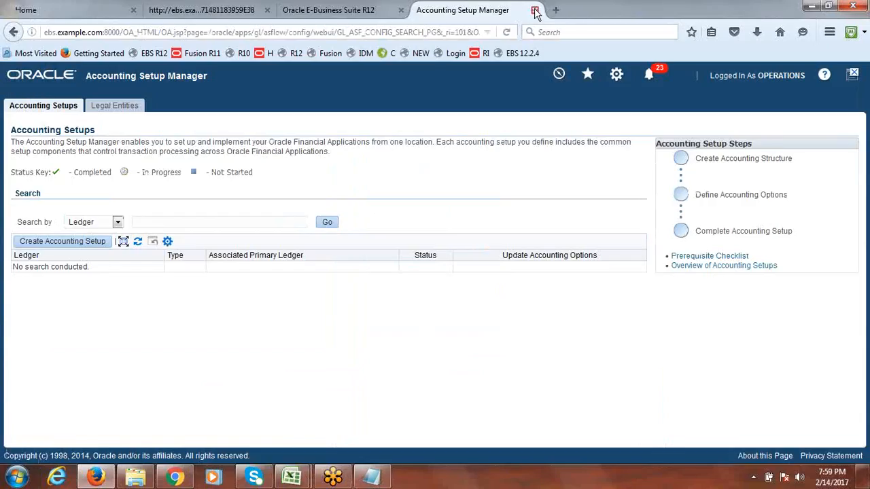
click(537, 10)
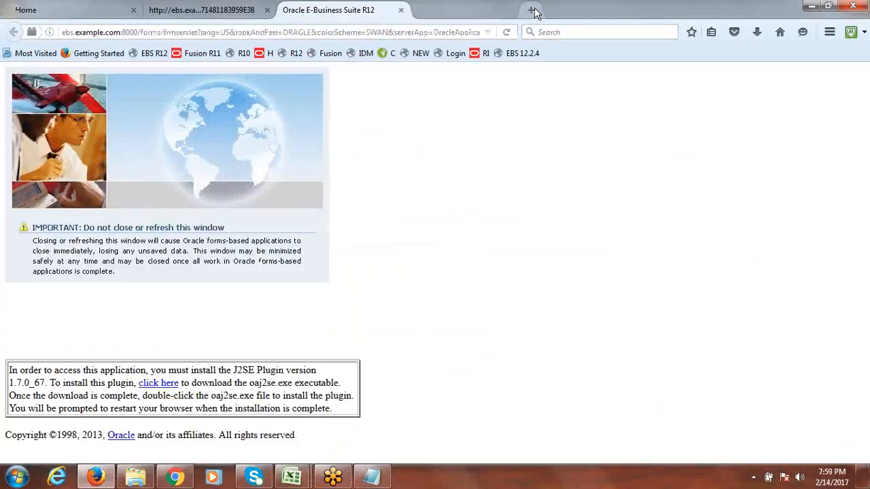
Close the E-Business Suite and forms launcher tabs and log out
click(400, 10)
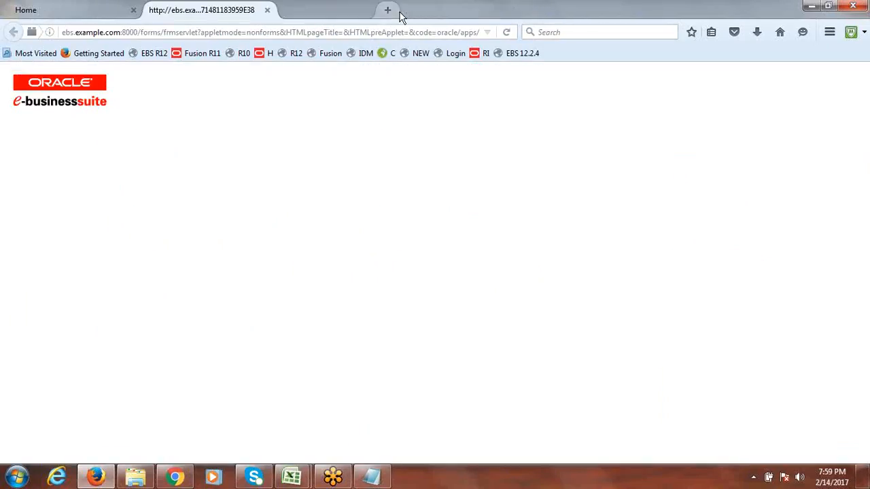
click(267, 10)
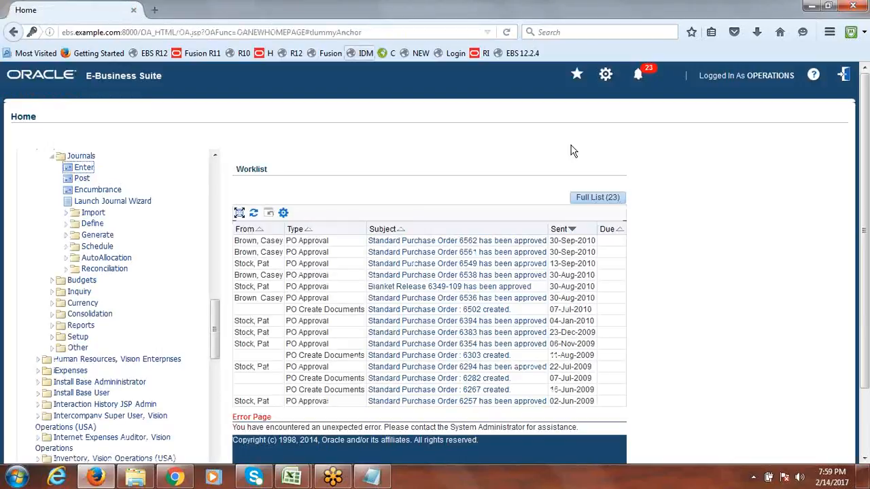
click(846, 74)
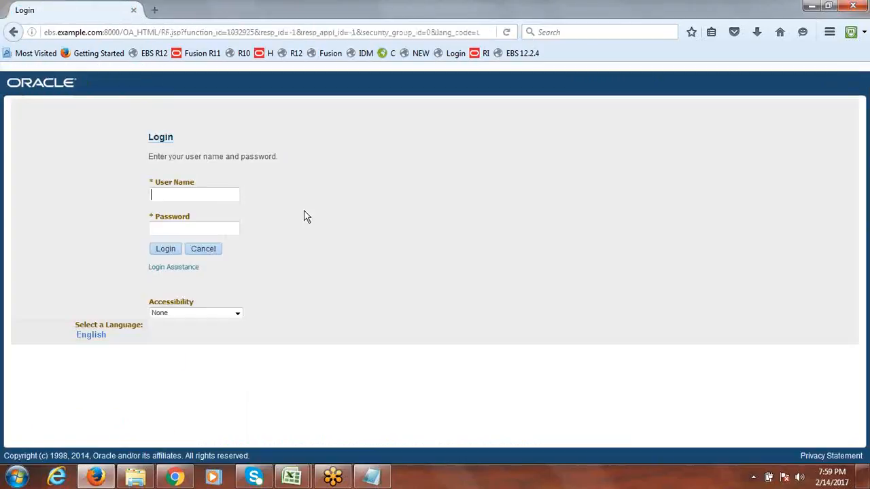
Sign in with the demo user name and password, dismissing the save-login prompt
text(operations)
key(Tab)
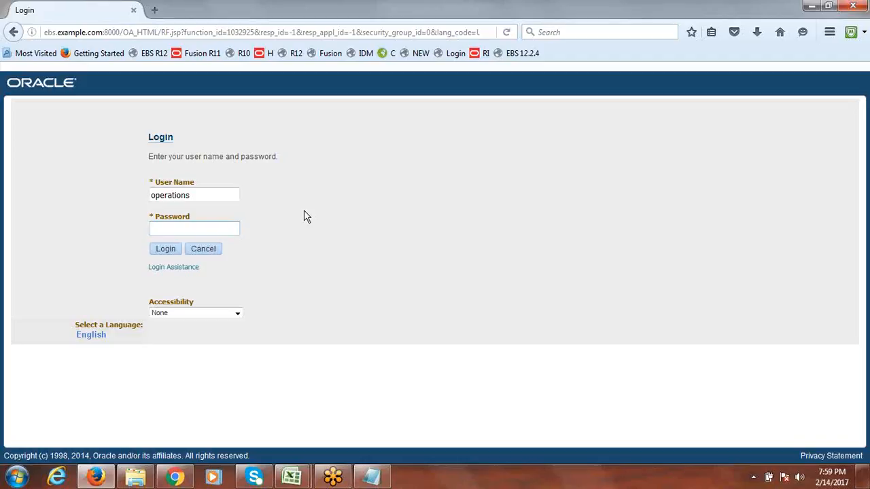
text(elcome)
click(164, 250)
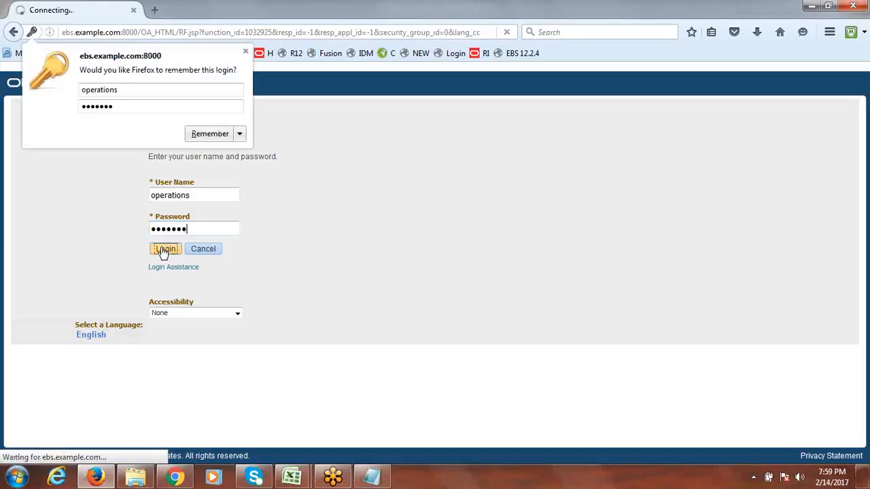
click(246, 53)
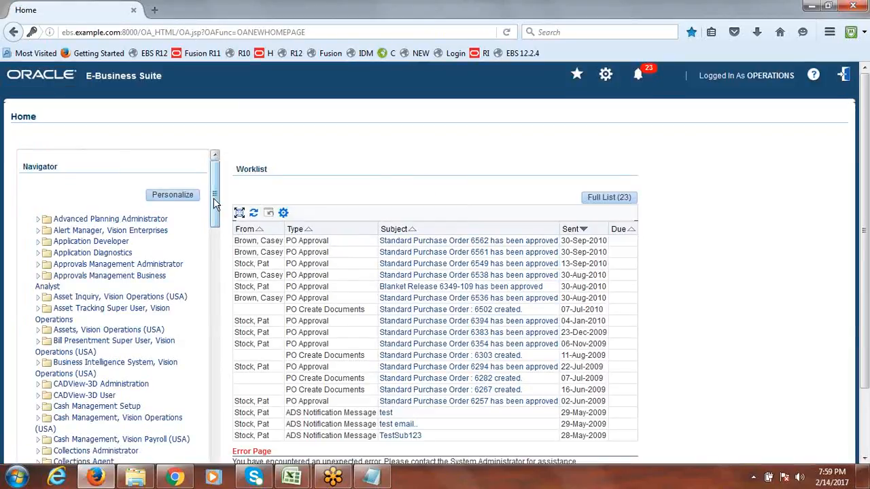
Launch Enter Journals from General Ledger, Vision Operations (USA) > Journals
drag(213, 198, 214, 325)
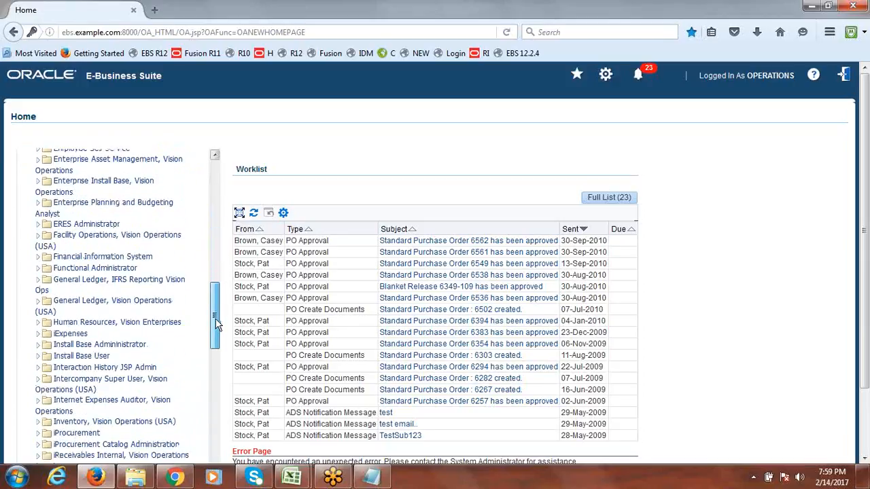
click(38, 303)
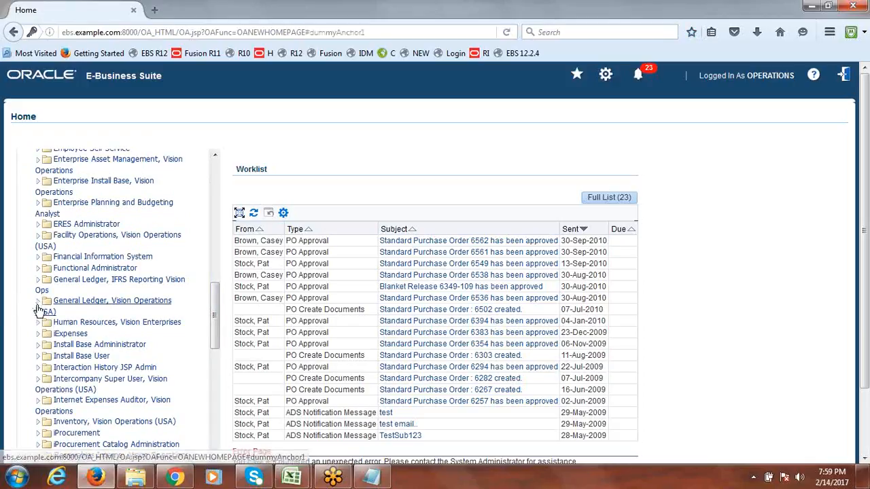
scroll(219, 299, down, 3)
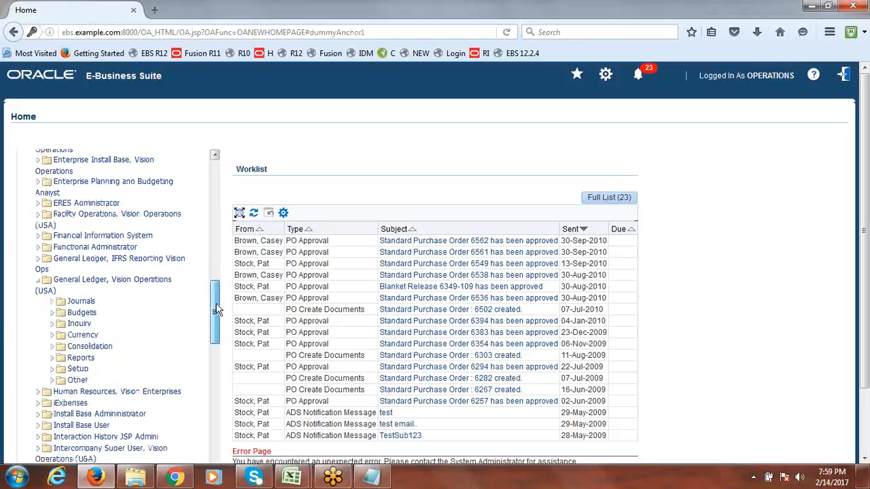
click(53, 197)
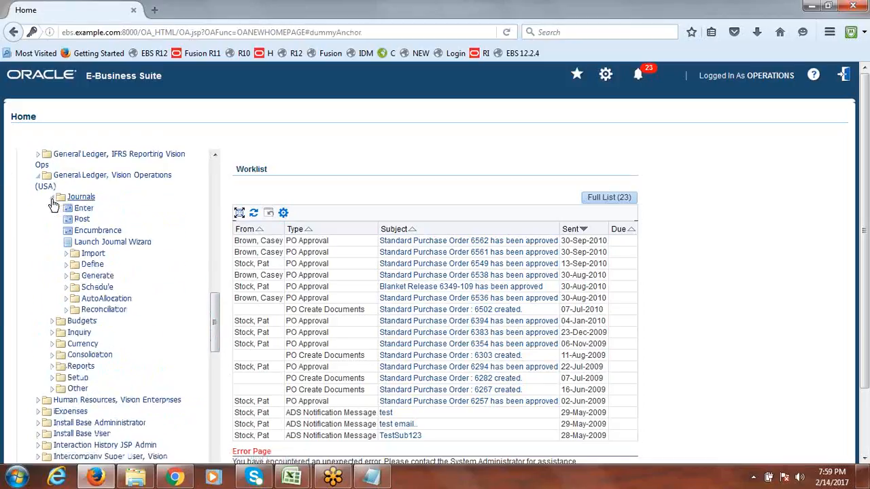
click(84, 208)
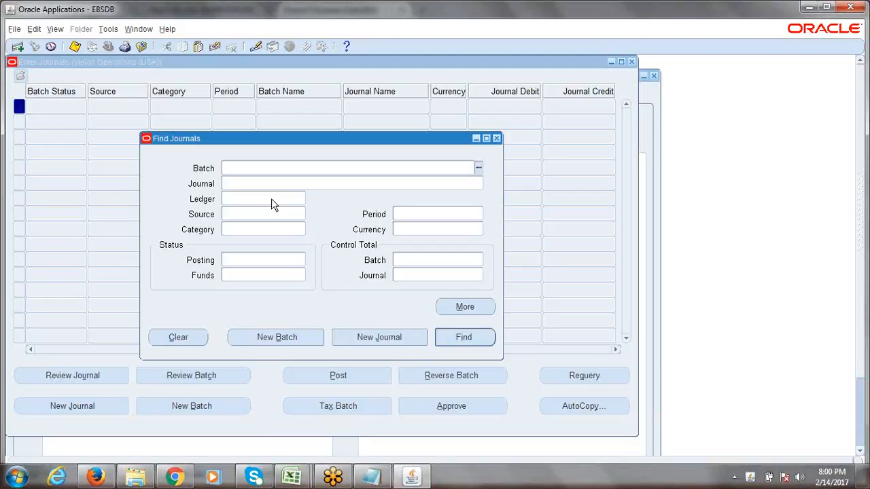
Close Find Journals and the antivirus popup, then launch Setup > Financials > Accounting Setup Manager > Accounting Setups
click(496, 138)
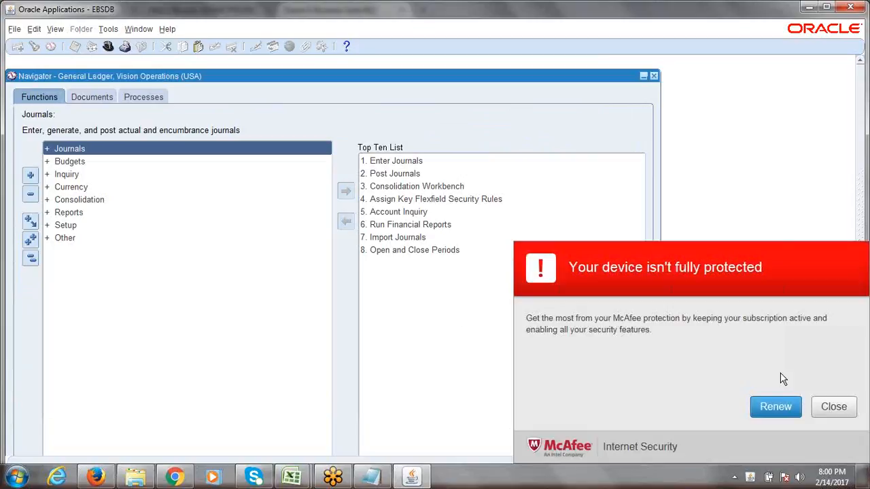
click(834, 407)
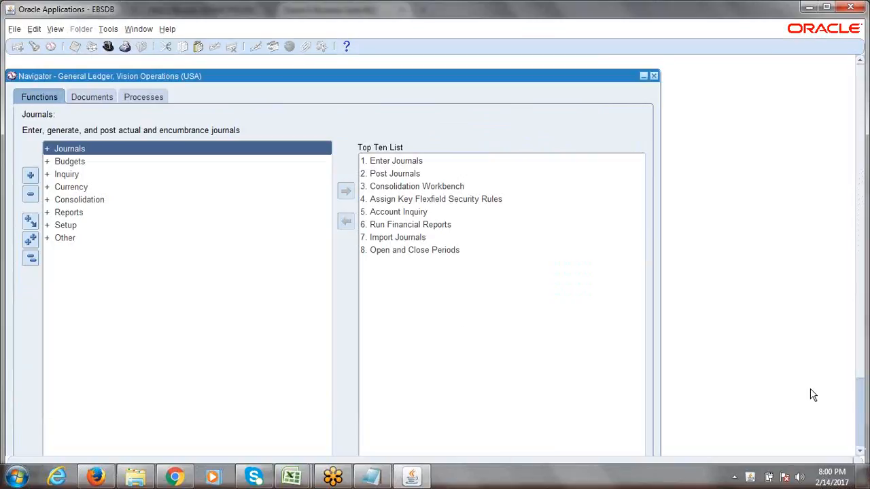
click(66, 226)
key(Return)
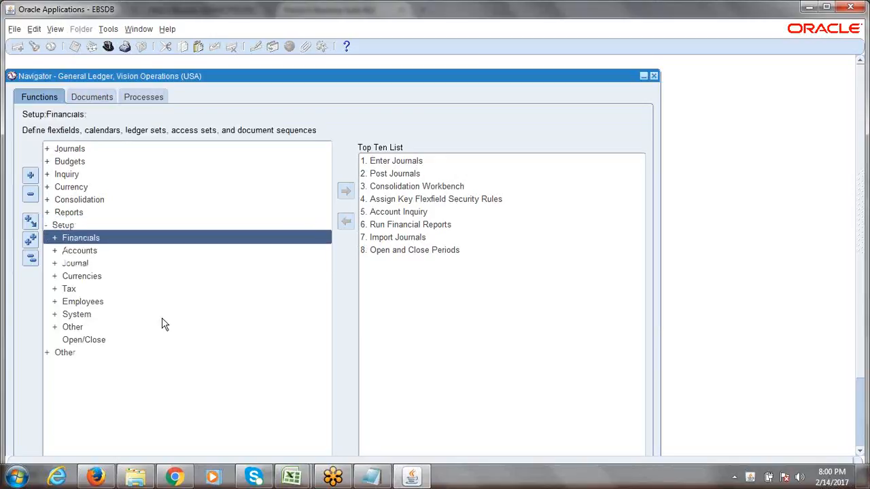
key(Return)
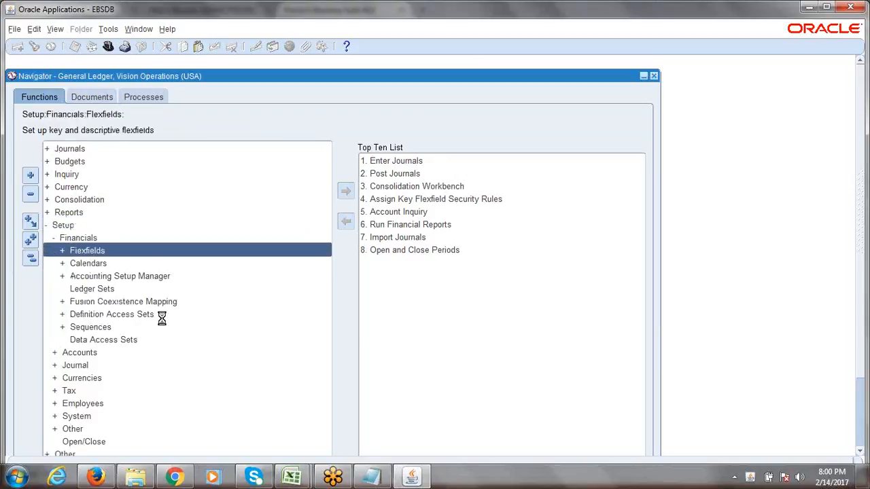
key(Down)
key(Down)
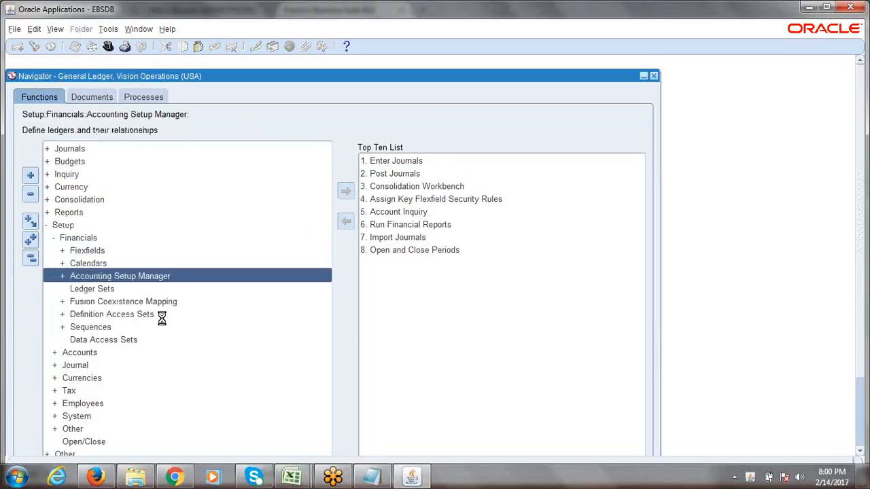
key(Return)
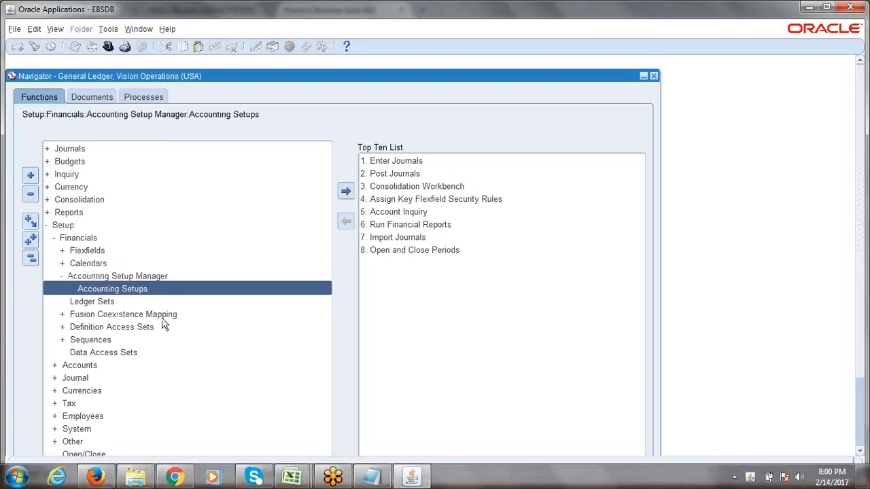
key(Return)
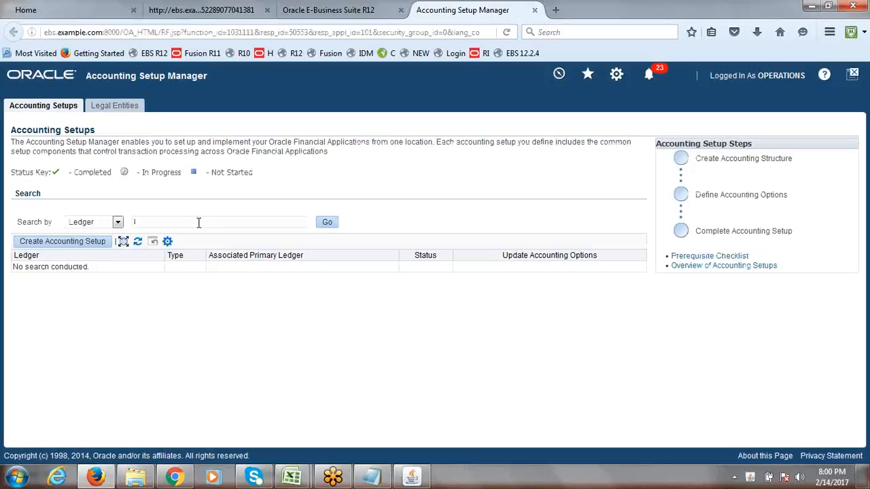
Search for the ERPTREE ledger and open its accounting options' Ledger Options update at step 2
text(ERP,)
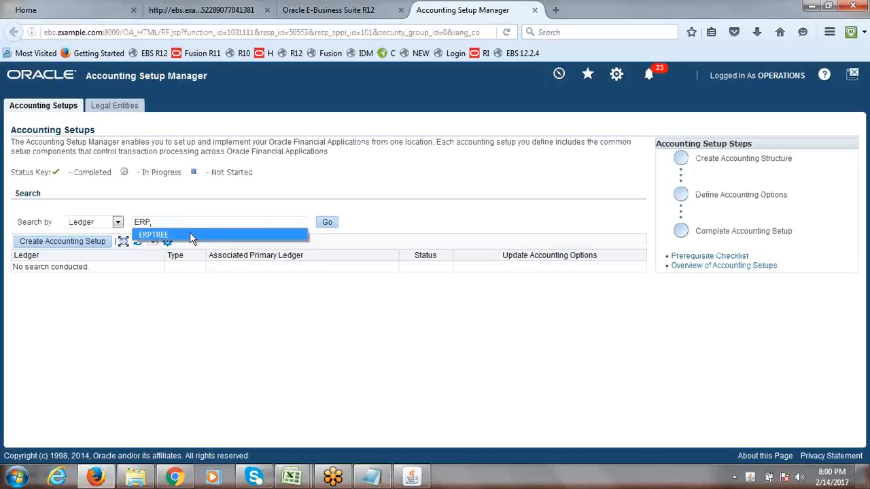
click(189, 234)
click(328, 223)
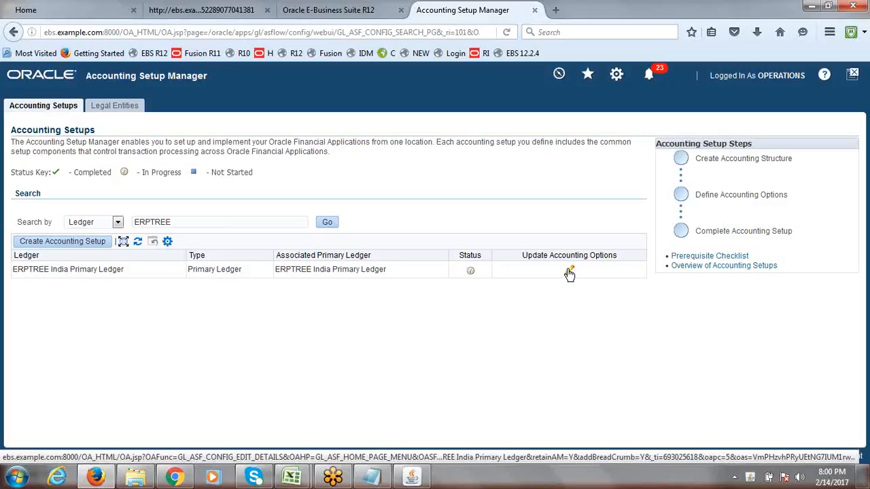
click(569, 271)
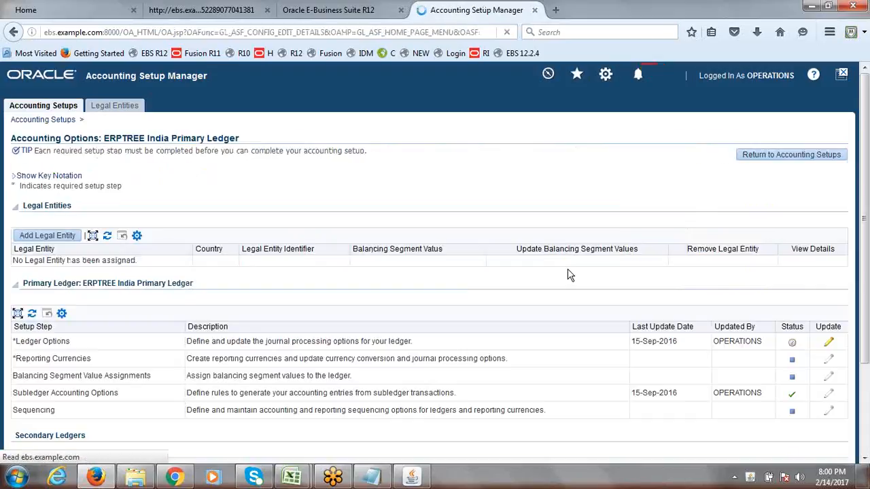
click(829, 345)
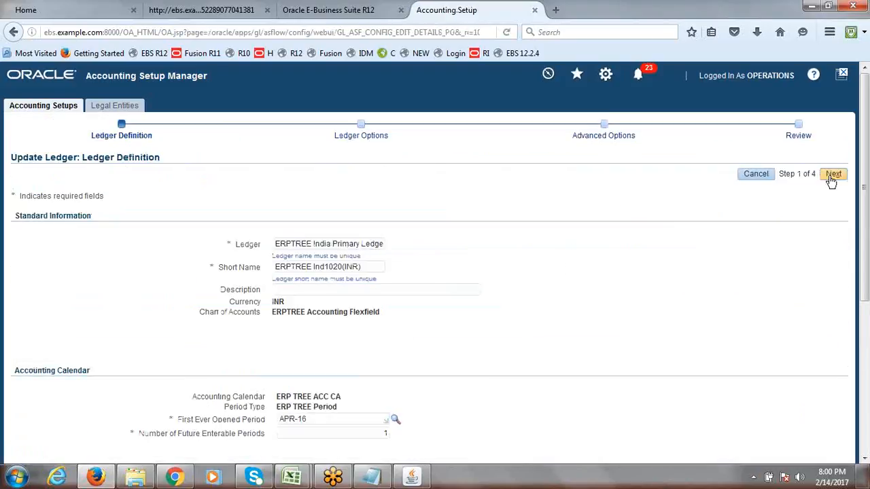
click(831, 177)
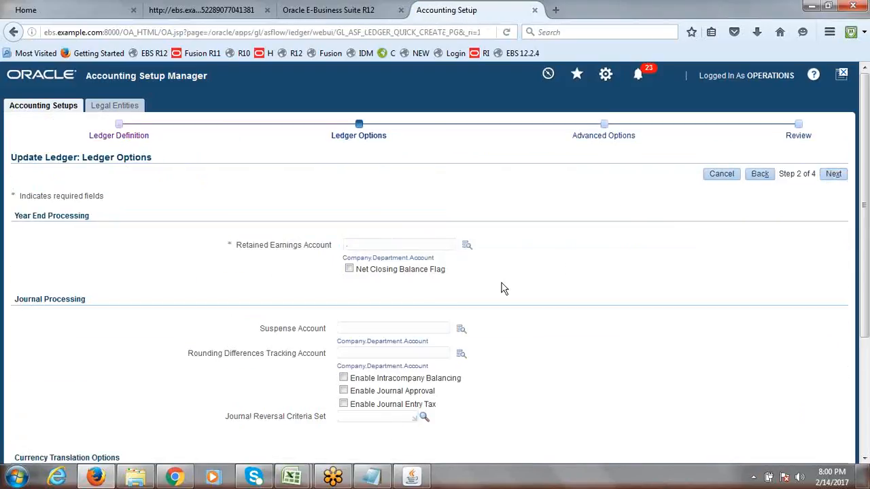
click(466, 245)
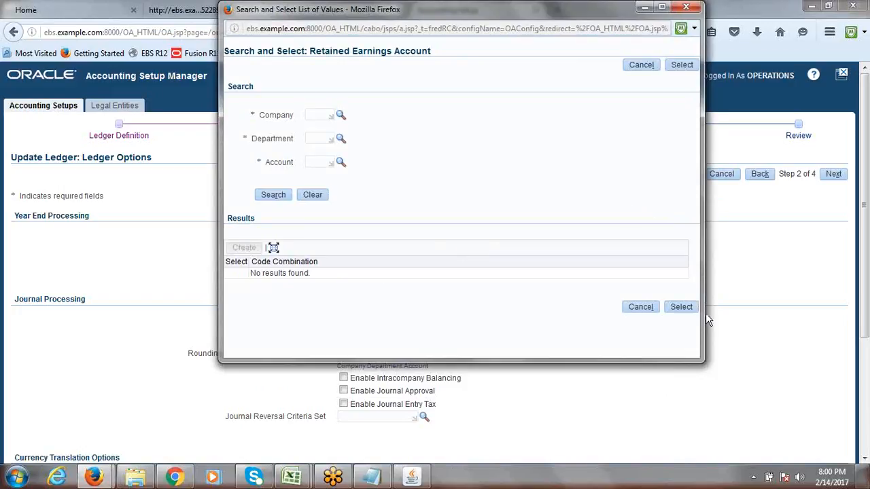
drag(486, 14, 428, 64)
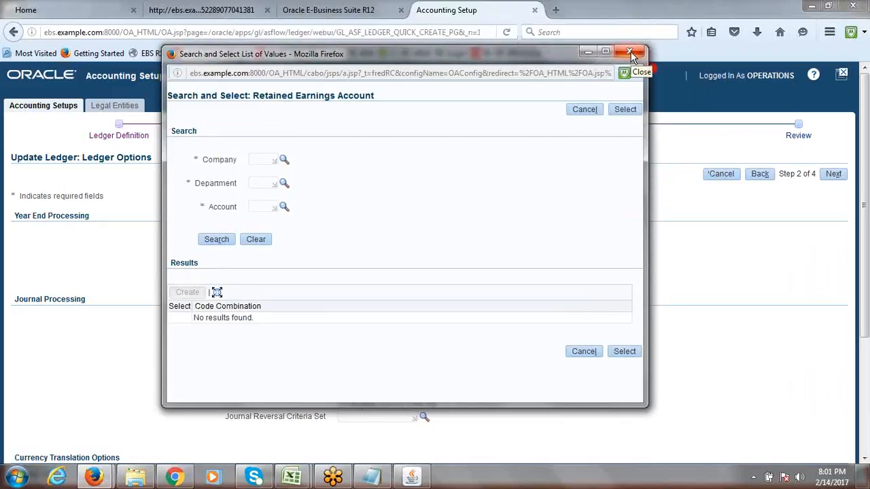
click(583, 110)
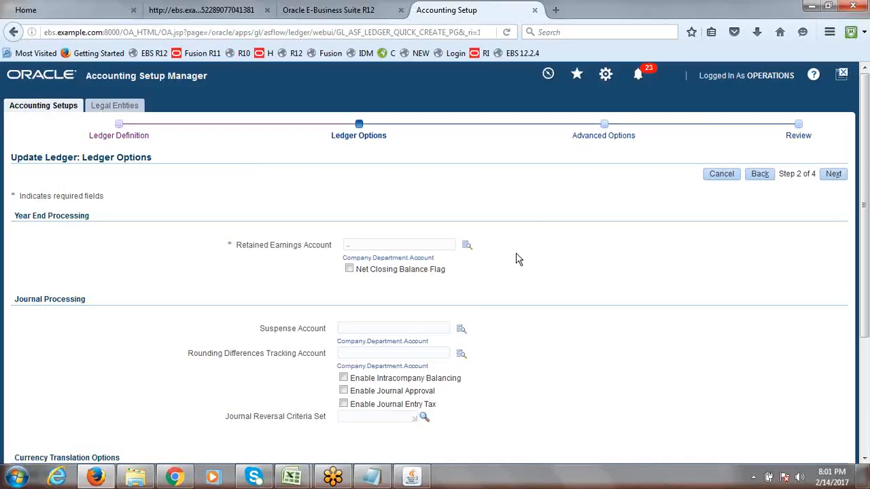
Build the retained earnings combination from company 1000, department 1000 (Finance) and account 3000
click(467, 248)
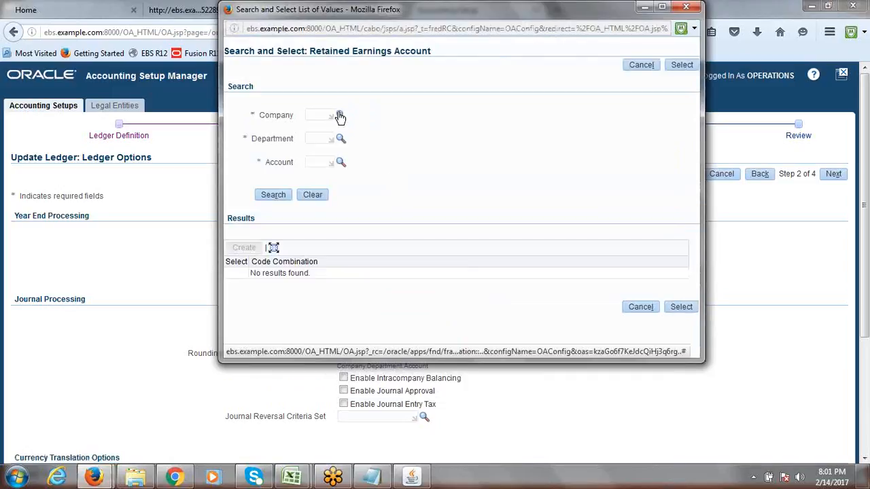
click(340, 117)
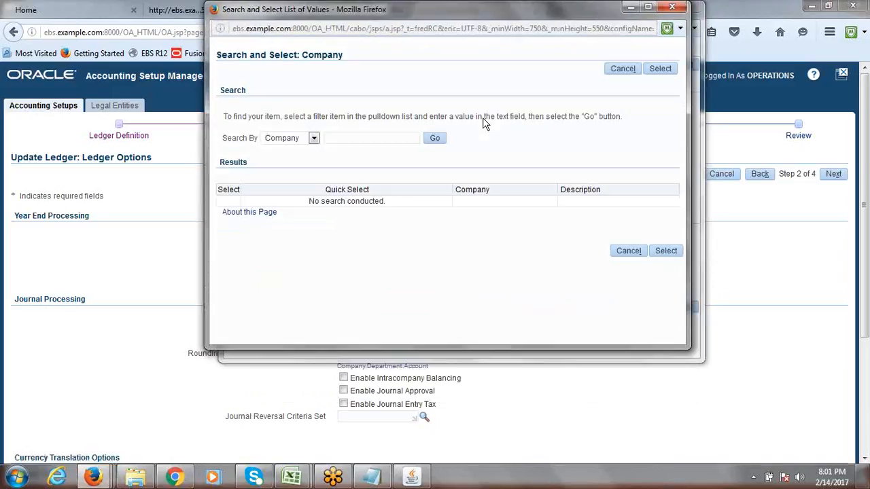
click(435, 139)
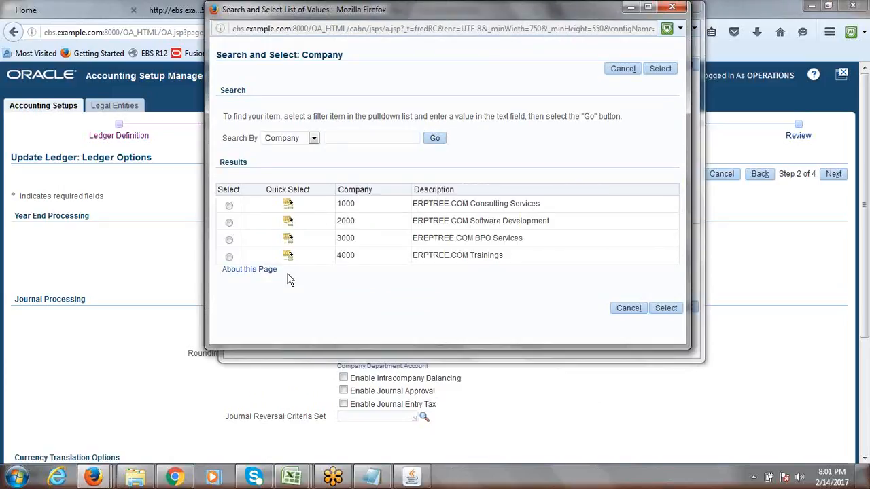
click(288, 205)
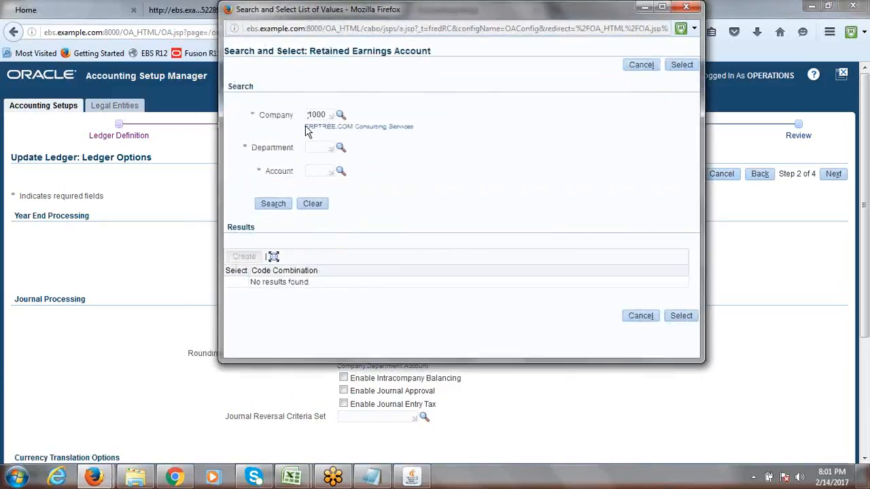
click(355, 147)
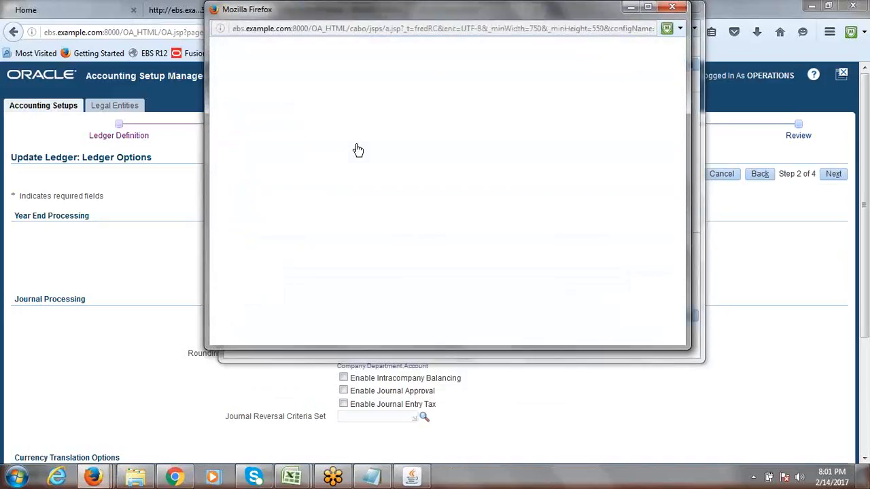
click(436, 139)
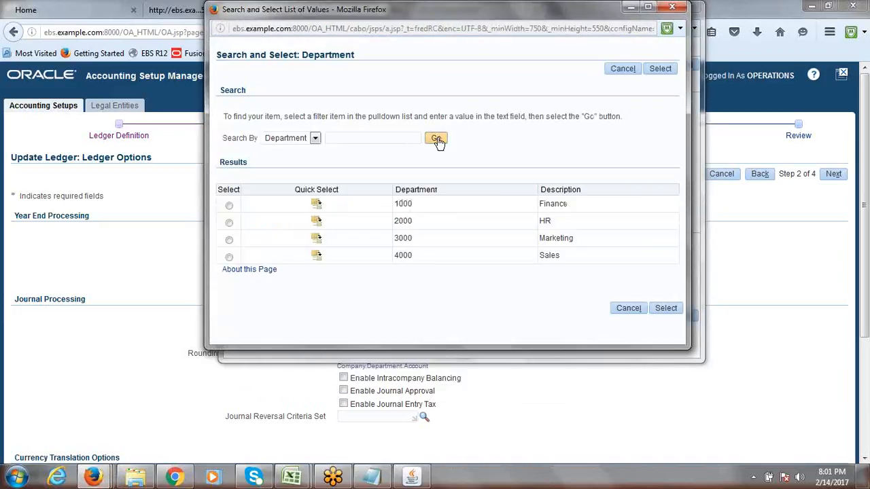
click(325, 203)
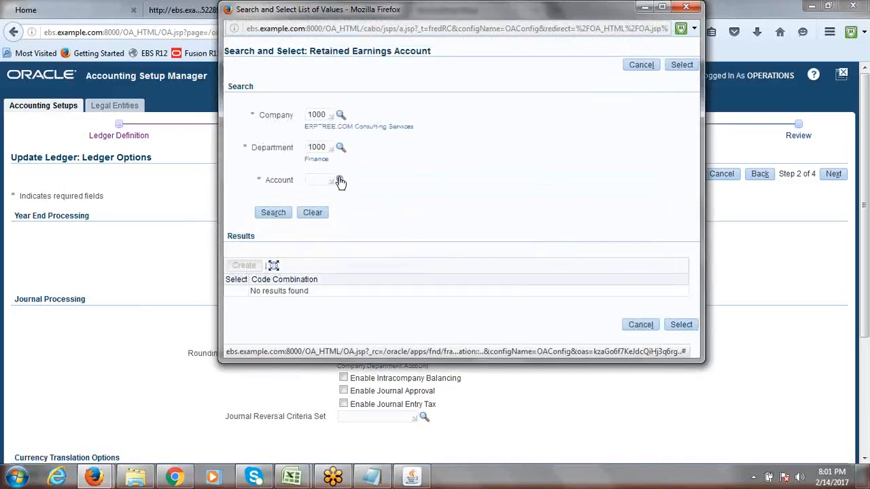
click(340, 181)
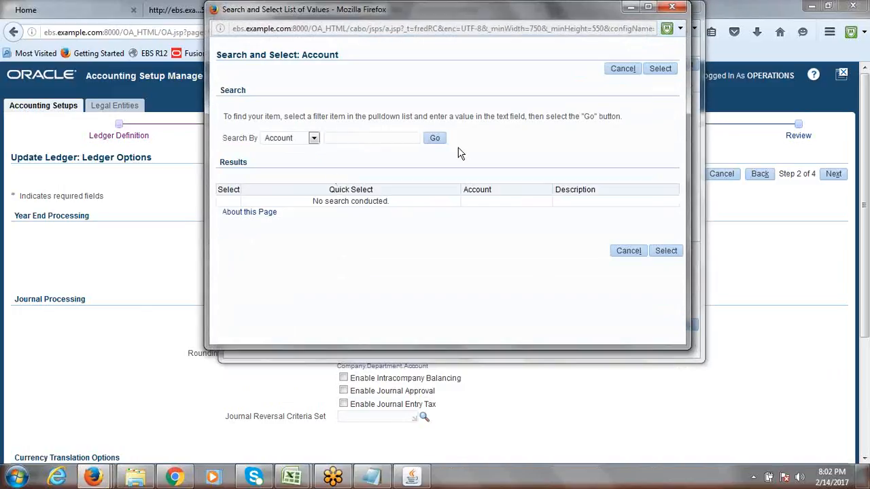
click(434, 139)
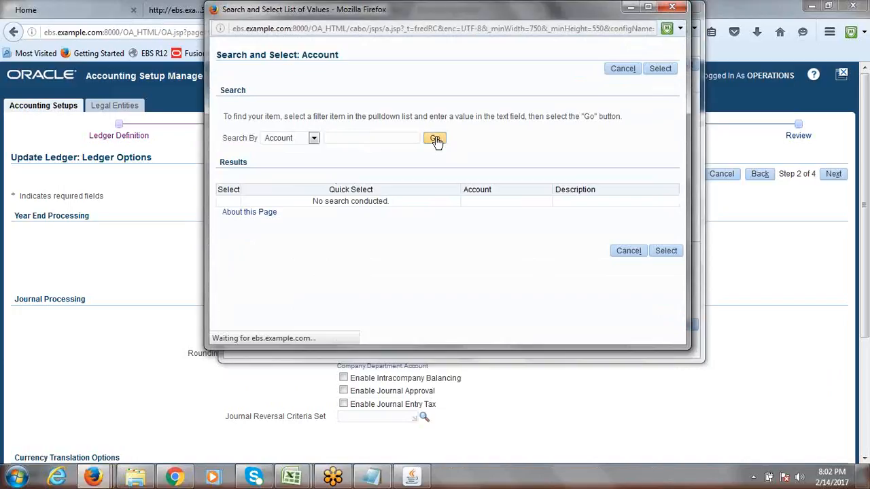
click(313, 238)
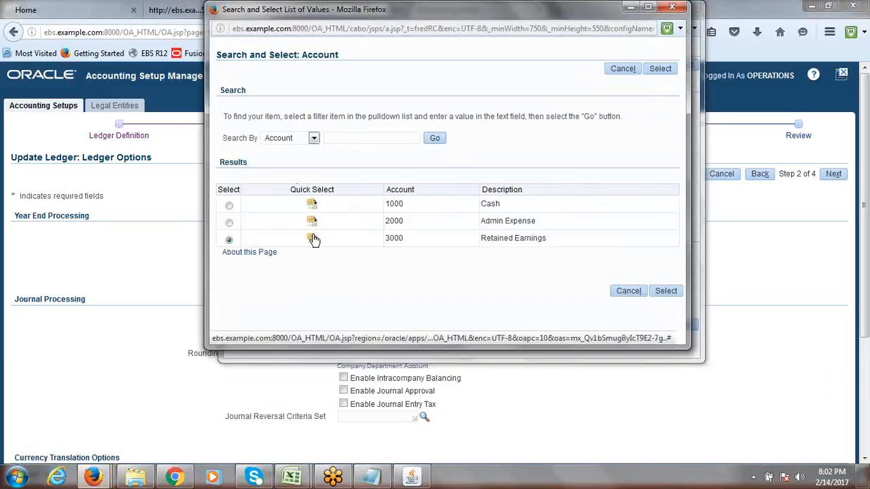
Reselect account 3000 Retained Earnings, find no 1000.1000.3000 combination, and cancel the lookup
click(341, 182)
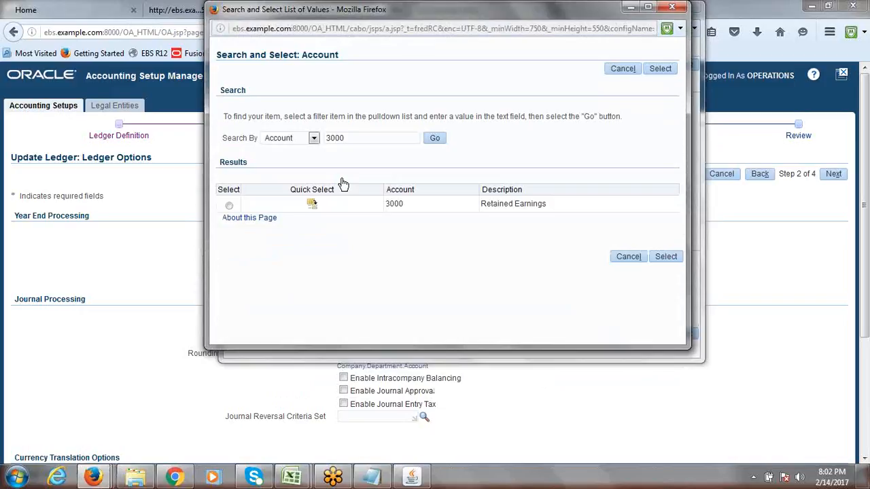
drag(345, 138, 326, 140)
key(BackSpace)
click(435, 139)
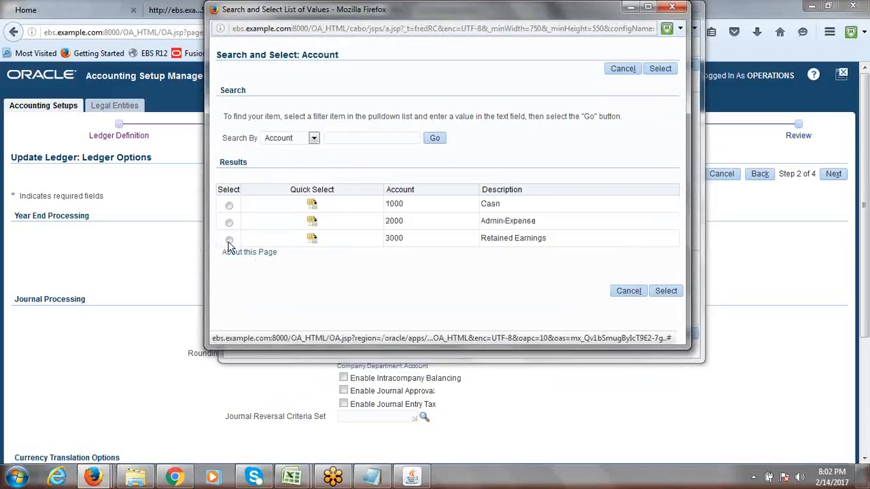
click(229, 239)
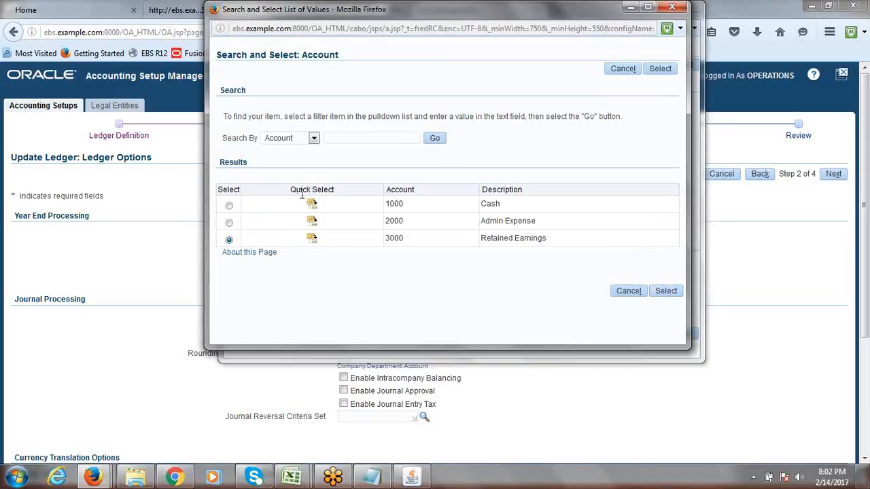
click(313, 239)
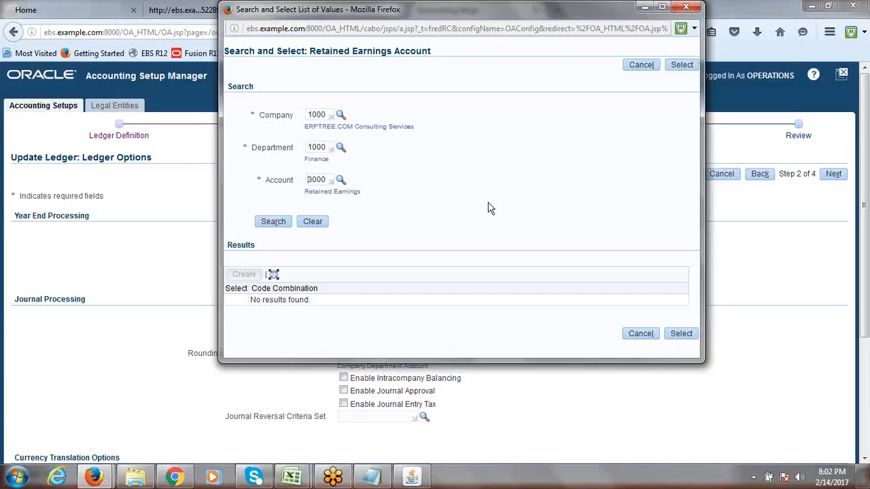
click(643, 337)
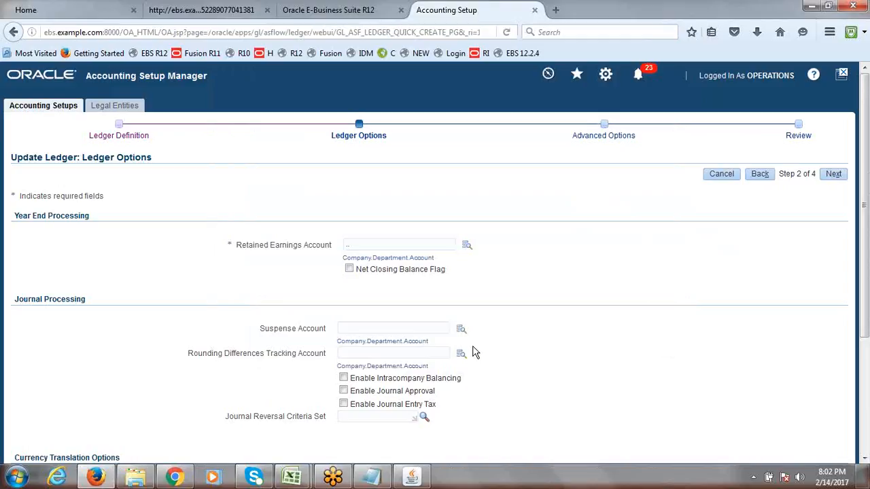
mouse_move(301, 485)
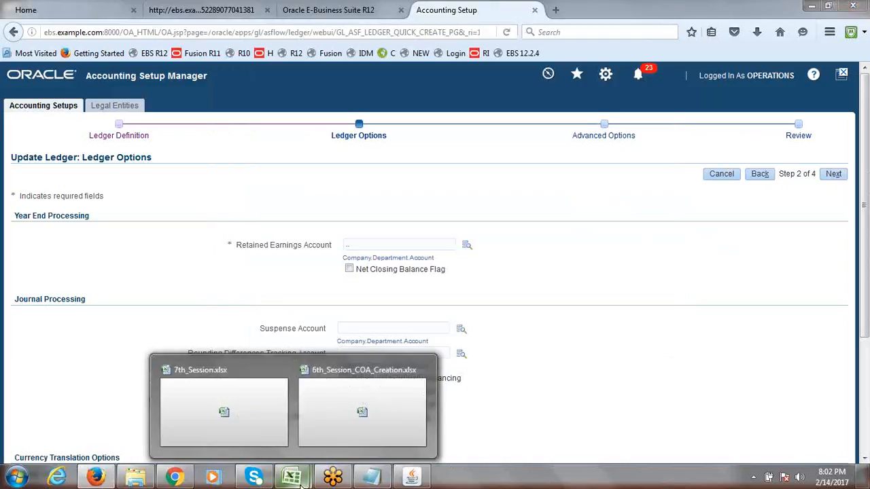
click(380, 254)
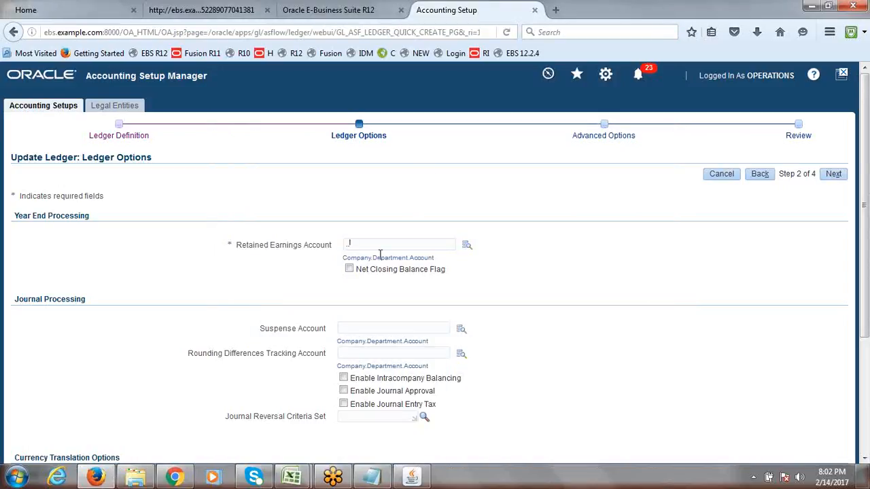
mouse_move(277, 469)
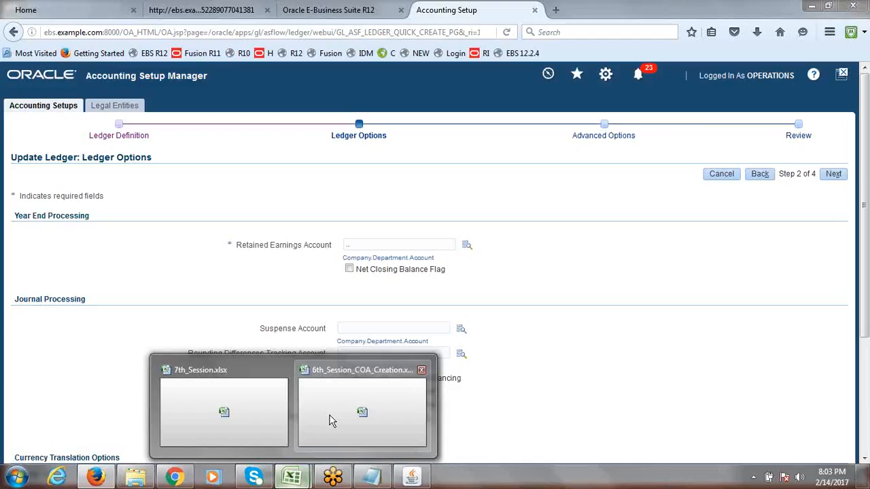
Read the 7th_Session.xlsx note on enabling Allow Dynamic Inserts, then return to Oracle Applications
click(225, 401)
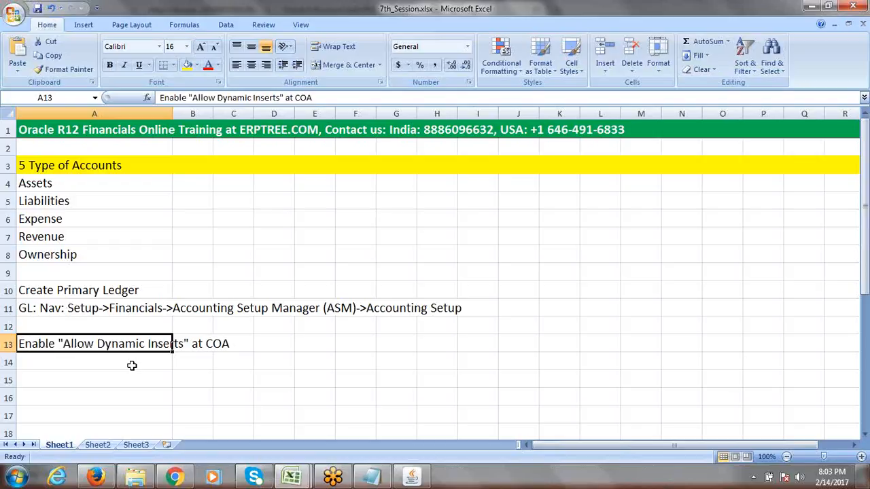
click(413, 476)
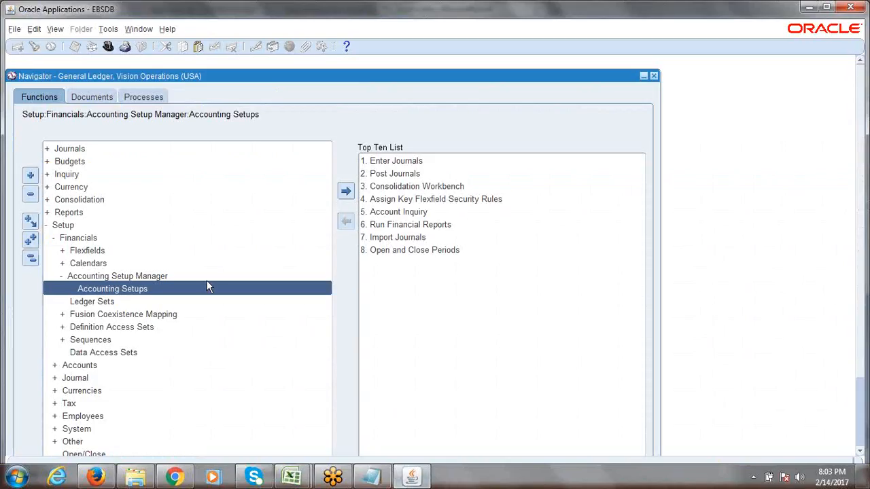
Open Key Flexfield Segments and query the ERPTREE structure of the General Ledger Accounting Flexfield
key(ctrl+l)
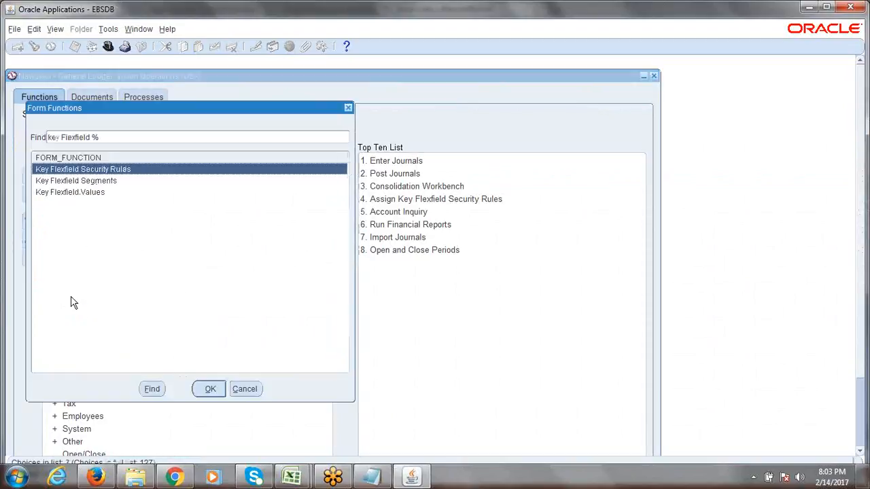
key(Down)
key(Return)
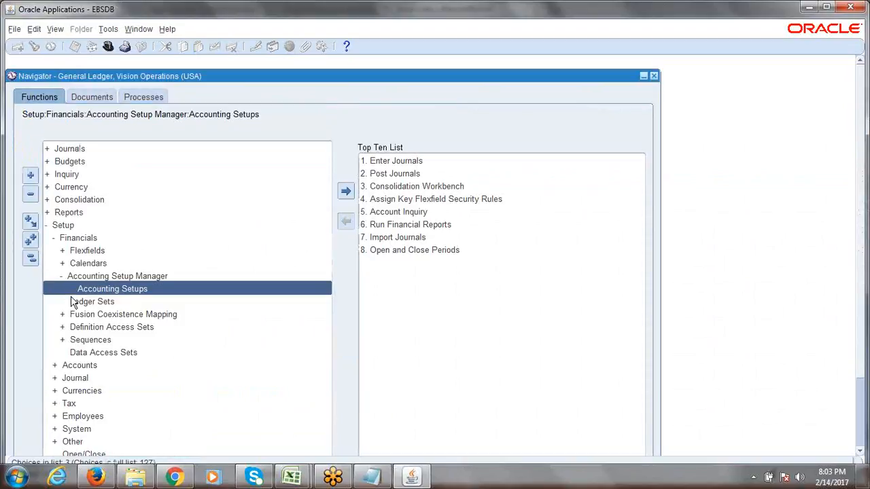
key(alt+v)
text(f)
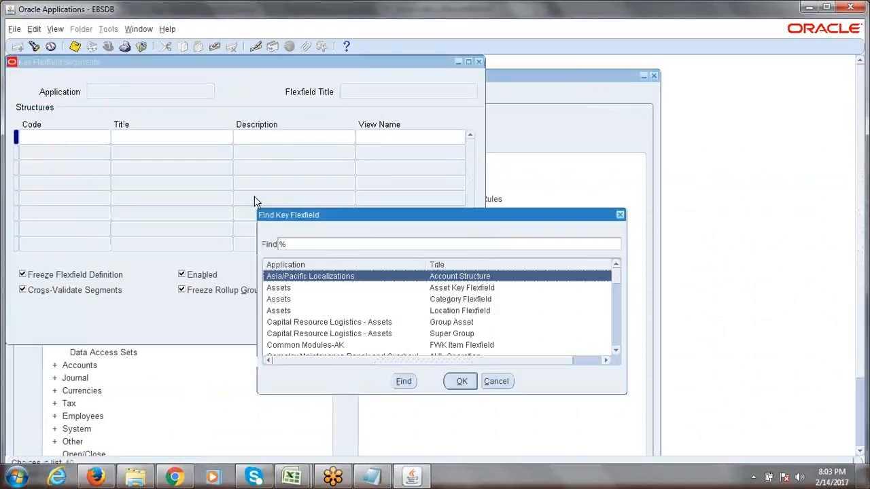
text(General Ledger)
key(Return)
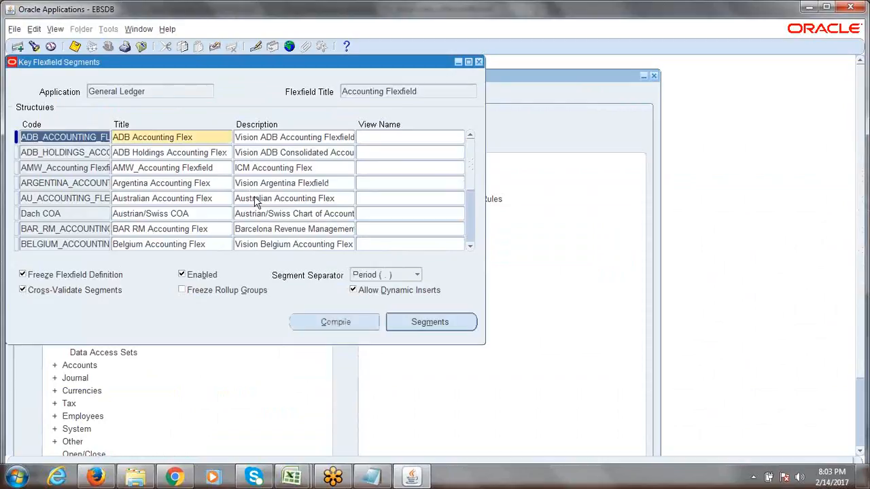
key(alt+v)
text(fERP)
key(Return)
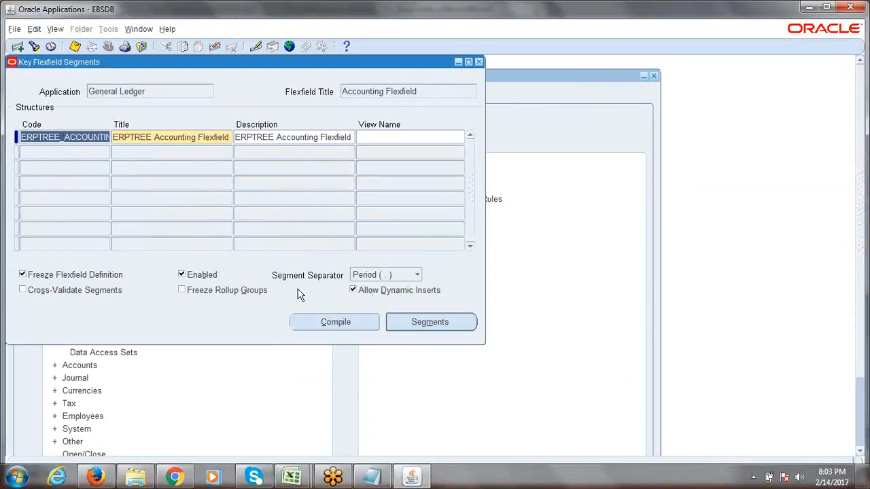
Unfreeze ERPTREE, enable Allow Dynamic Inserts, refreeze it and compile the flexfield
click(22, 274)
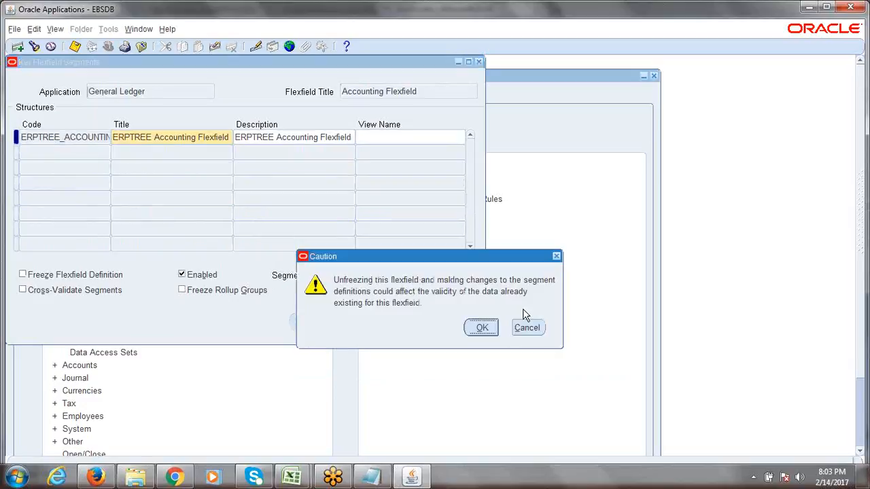
click(481, 327)
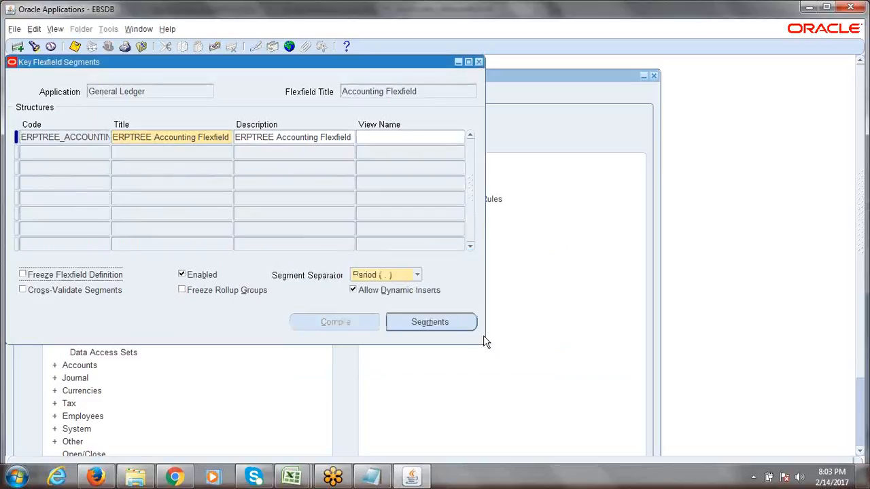
click(352, 290)
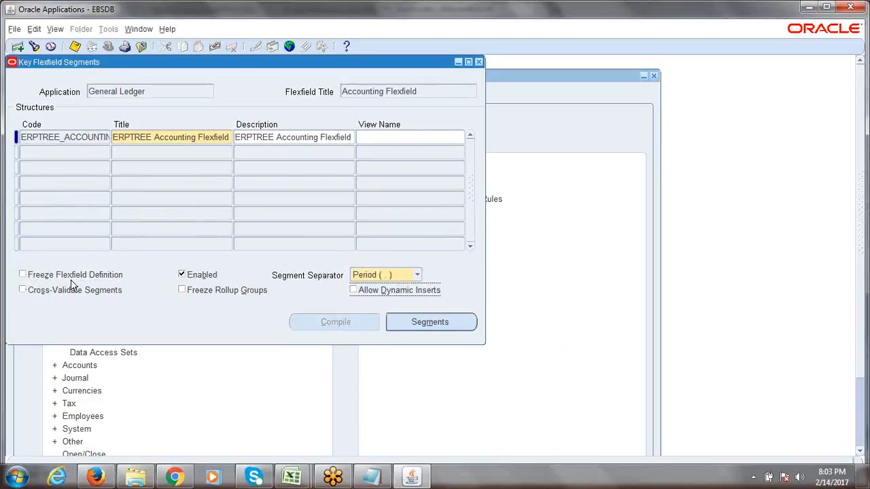
click(25, 276)
click(496, 330)
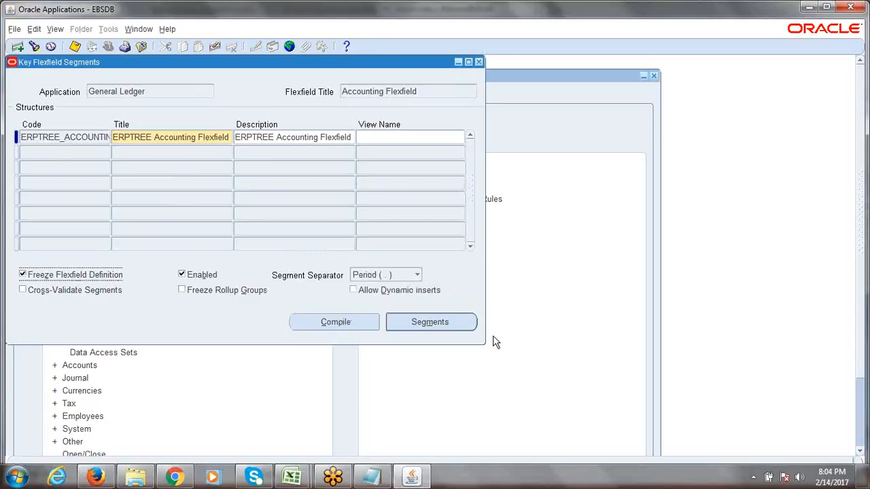
click(354, 290)
click(340, 321)
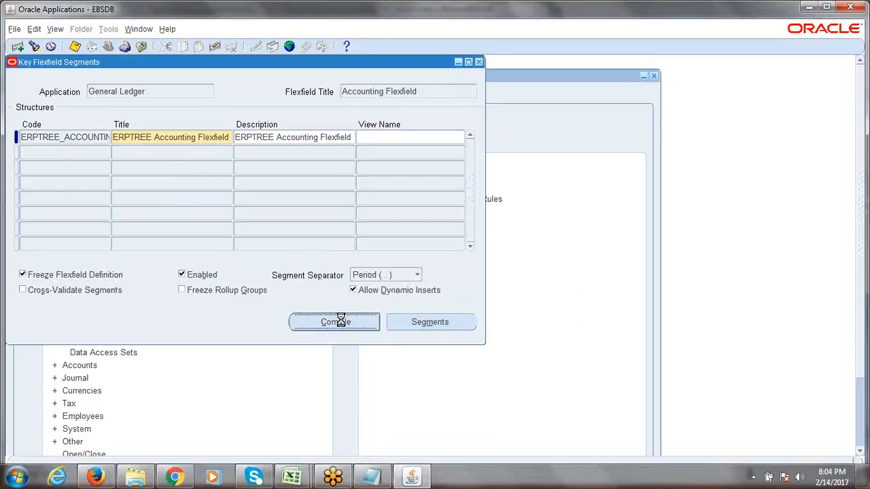
click(471, 320)
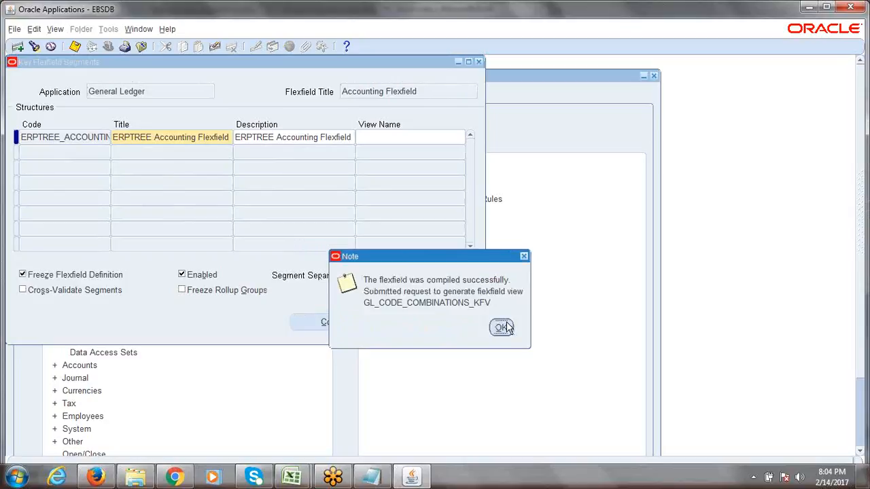
click(502, 328)
key(alt+v)
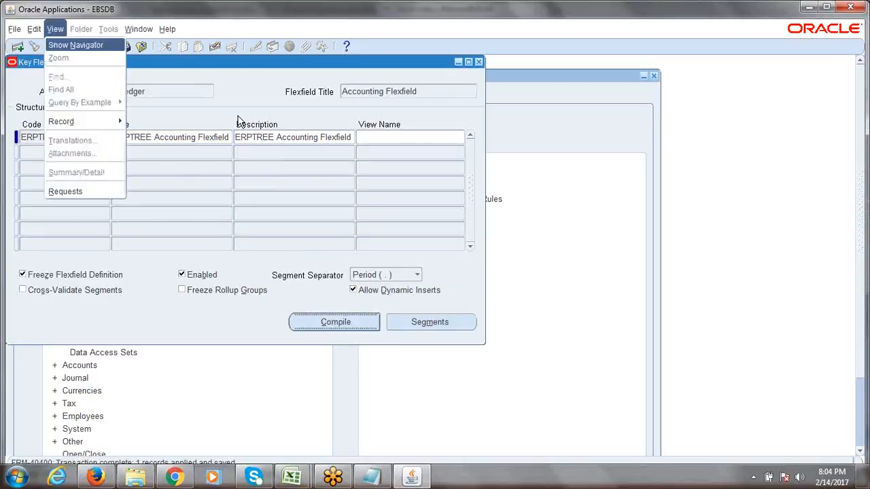
Refresh the requests list until Compile Key Flexfields completes normally, then close Requests and Key Flexfield Segments
key(q)
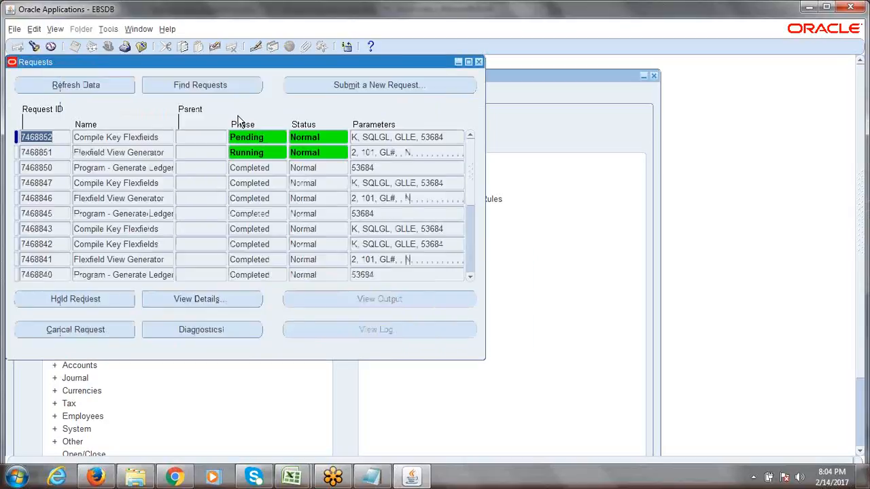
click(68, 83)
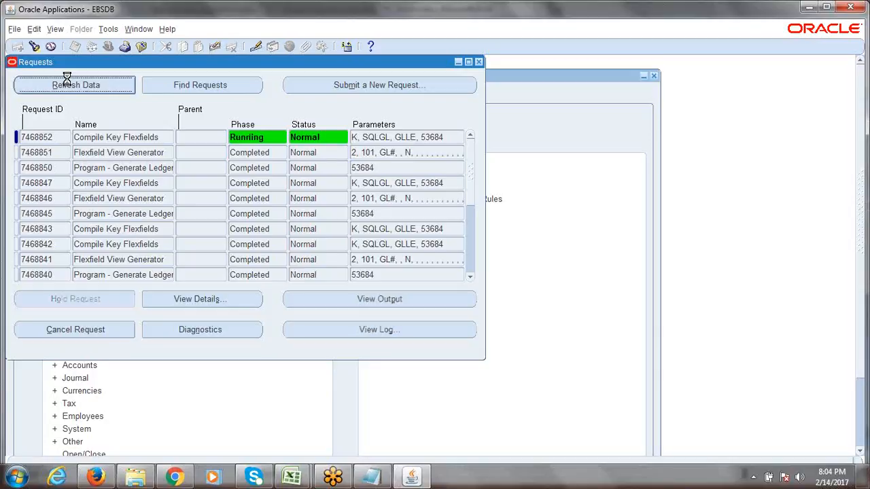
click(68, 83)
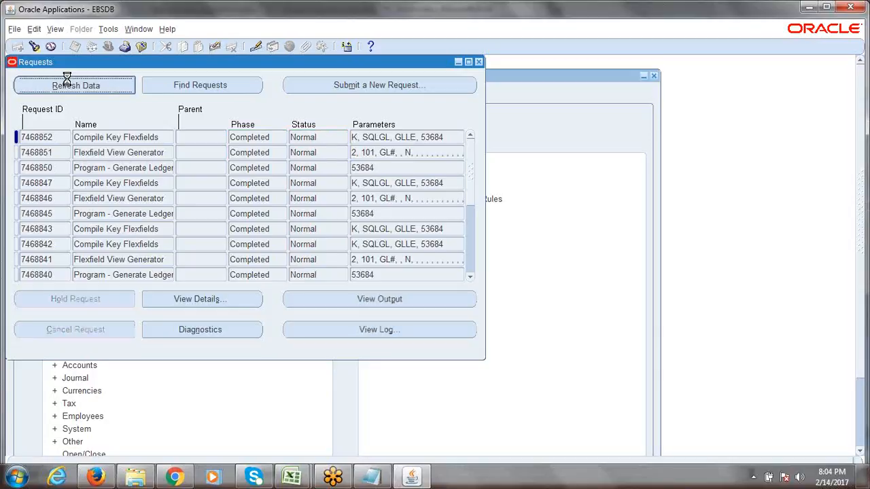
click(478, 62)
click(478, 63)
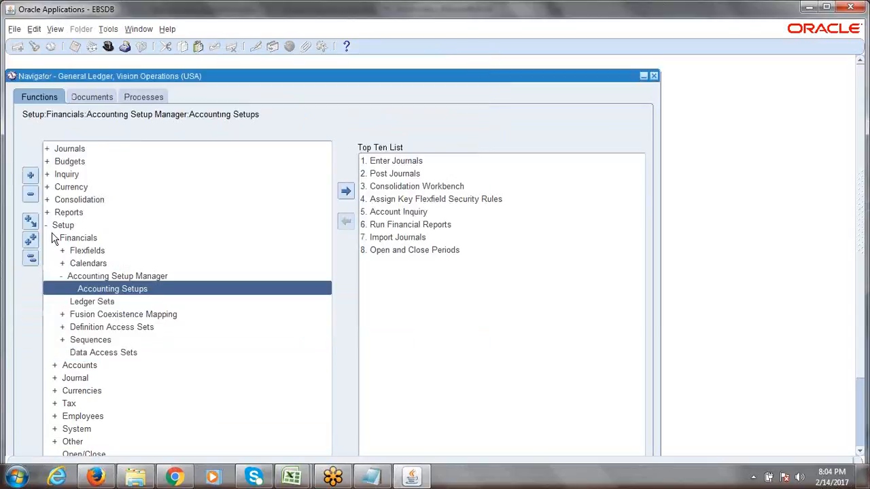
Collapse the navigator tree and close the old Accounting Setup browser tab
click(31, 259)
click(96, 476)
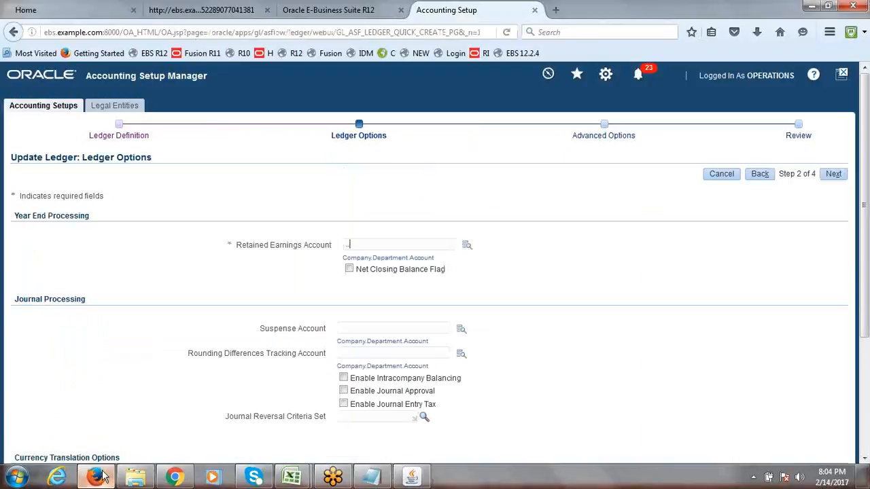
click(534, 11)
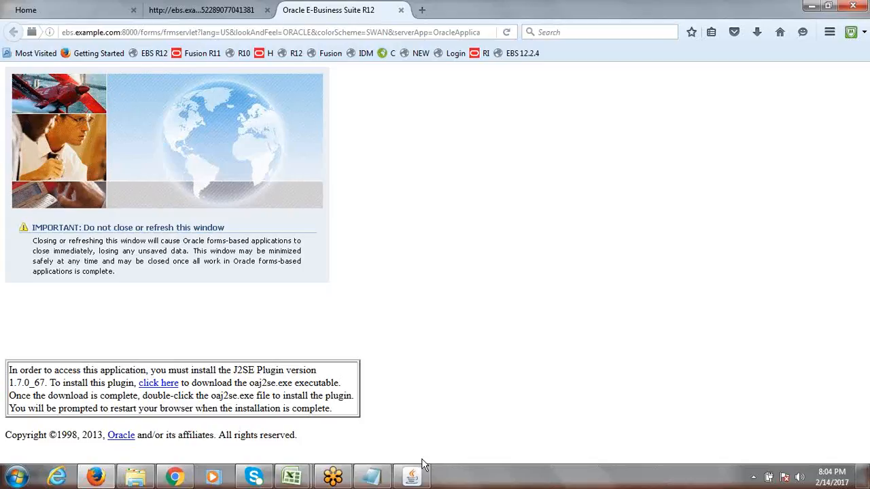
In the Navigator, expand Setup > Financials > Accounting Setup Manager and launch Accounting Setups
mouse_move(420, 479)
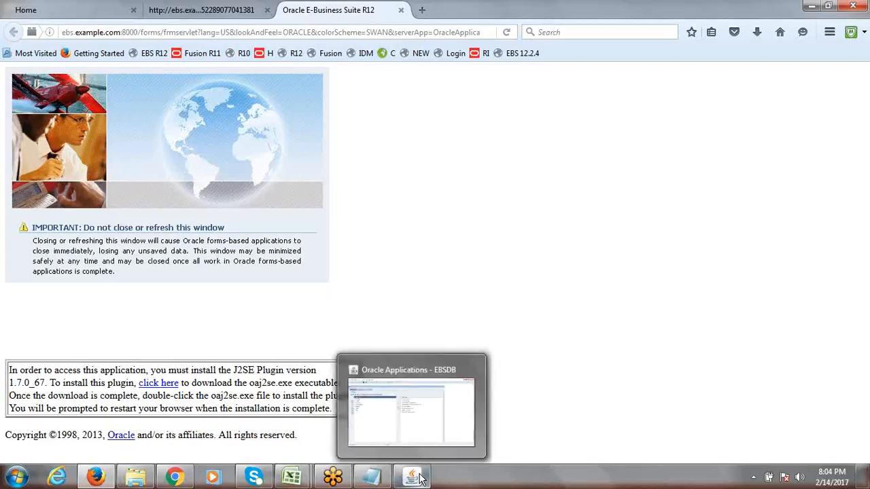
click(419, 405)
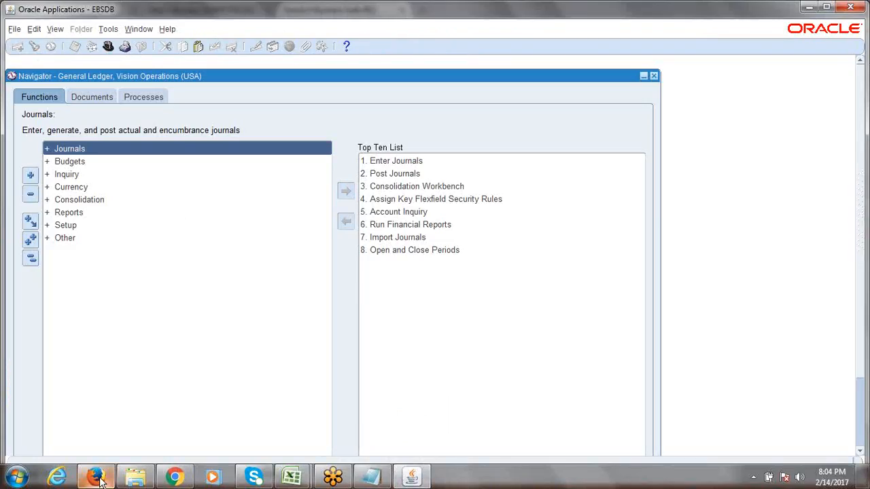
double_click(64, 227)
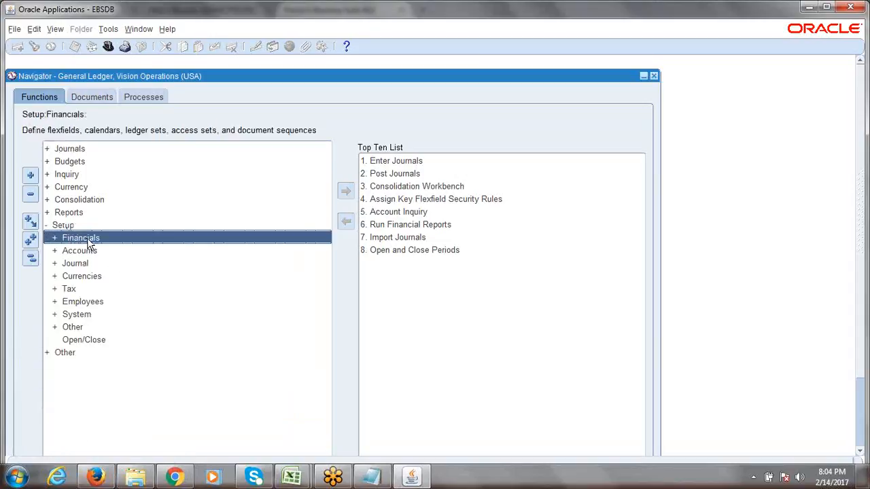
double_click(85, 239)
double_click(121, 276)
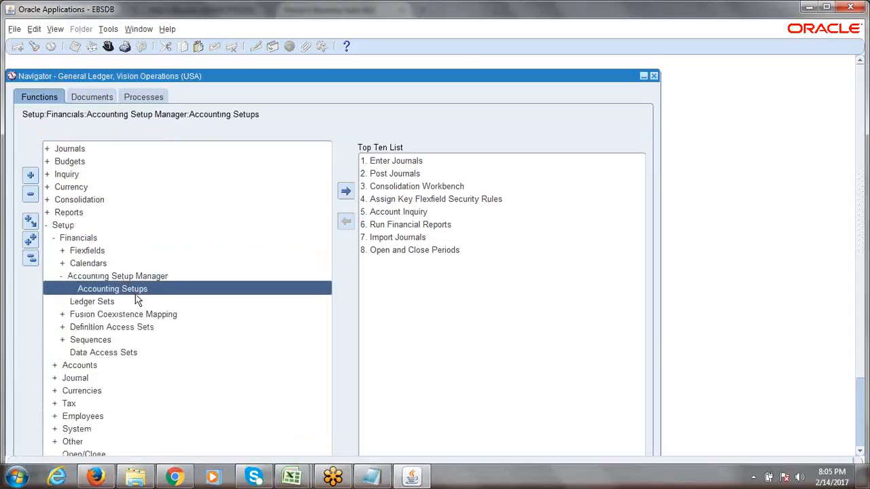
double_click(131, 289)
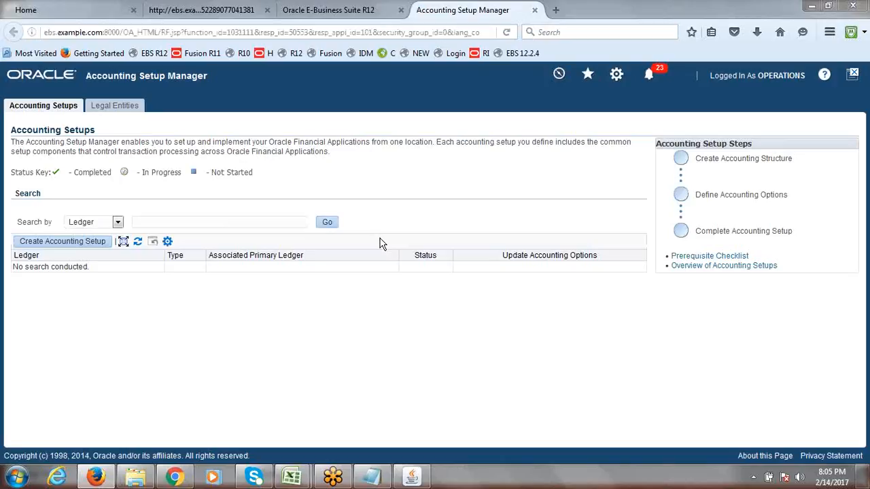
Search for the ERPTREE ledger and open its Ledger Options update step
click(170, 222)
text(er)
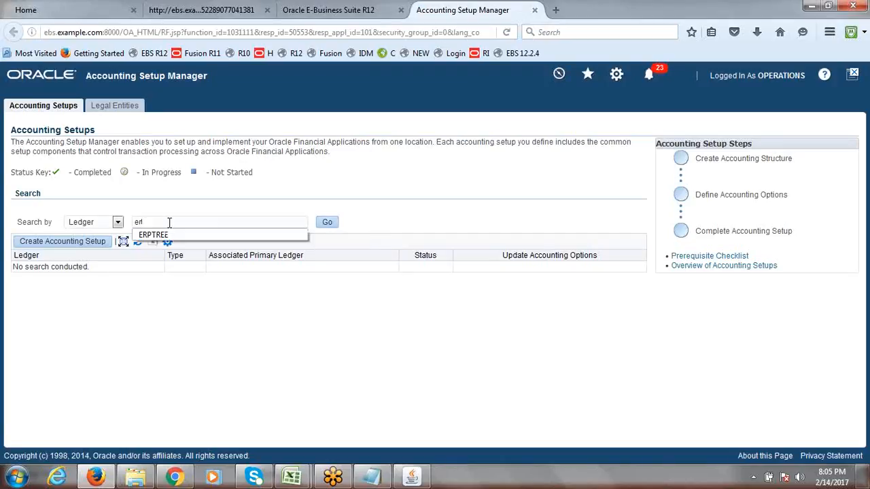
click(153, 235)
click(327, 223)
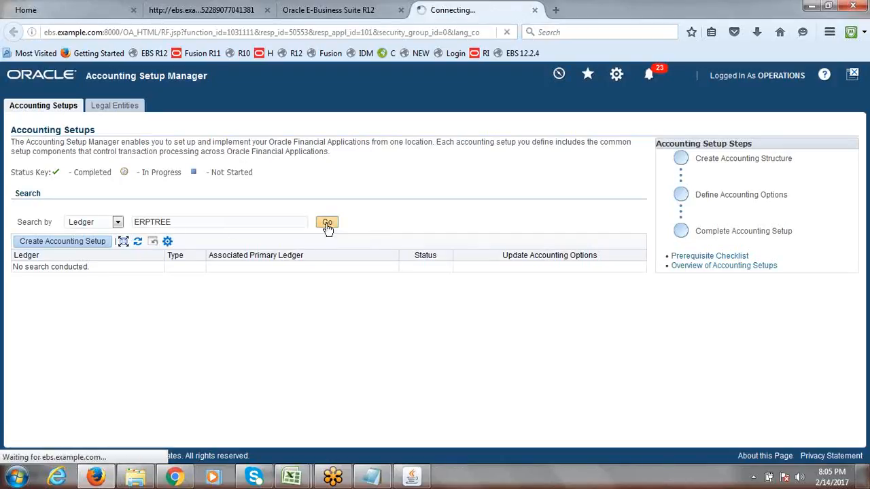
click(570, 273)
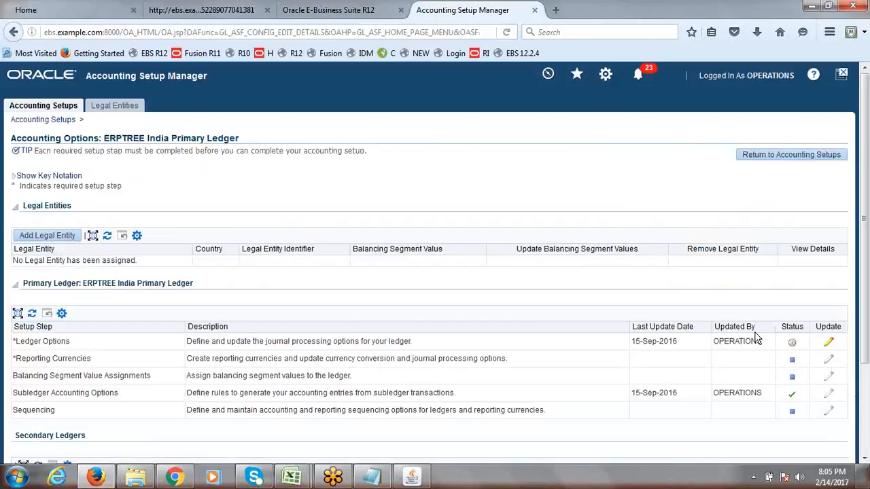
click(828, 342)
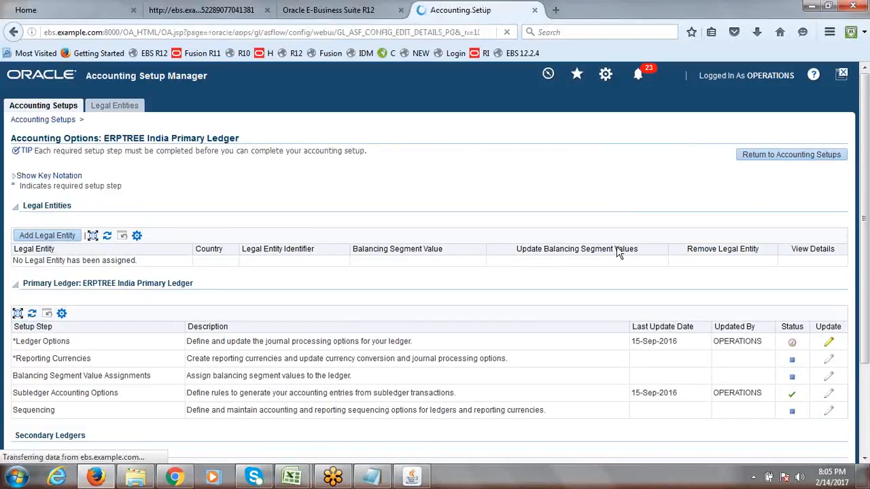
click(834, 174)
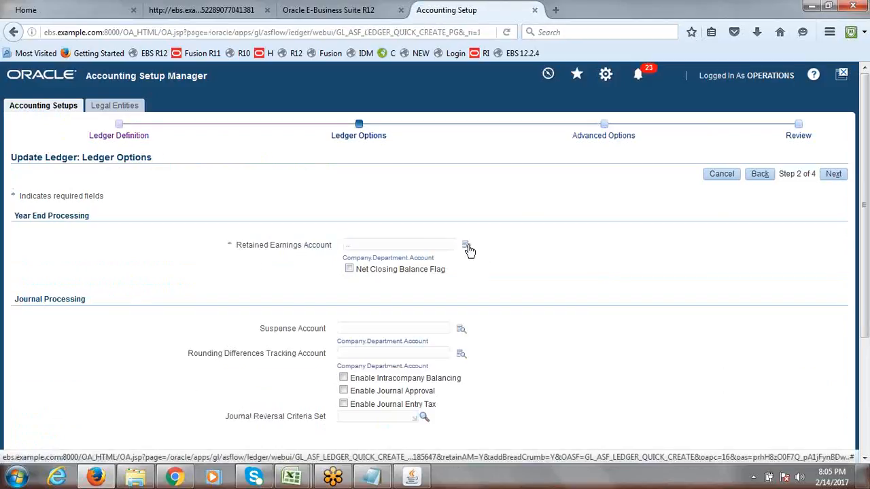
Close the retained earnings lookup without a choice, then go Back and Cancel the ledger update
click(466, 247)
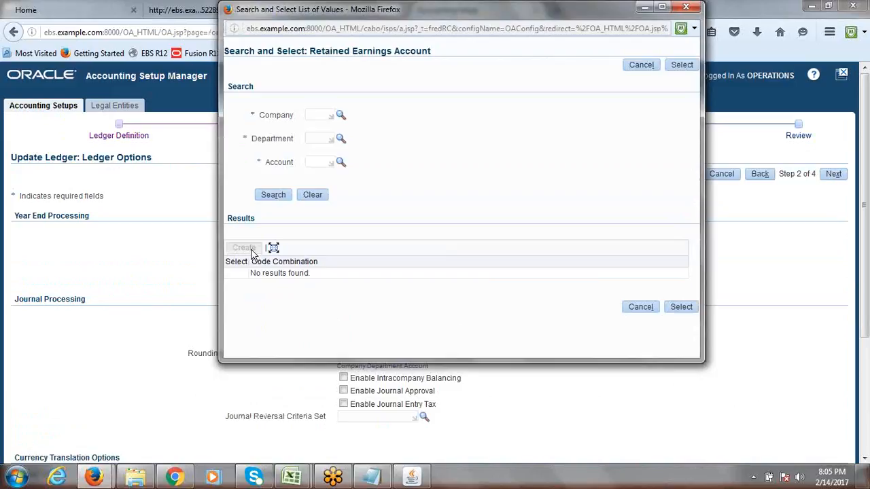
click(649, 310)
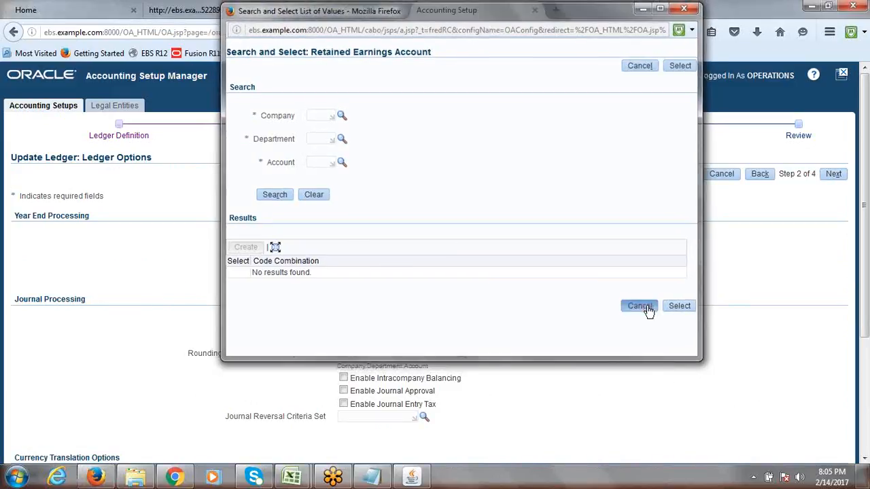
click(759, 176)
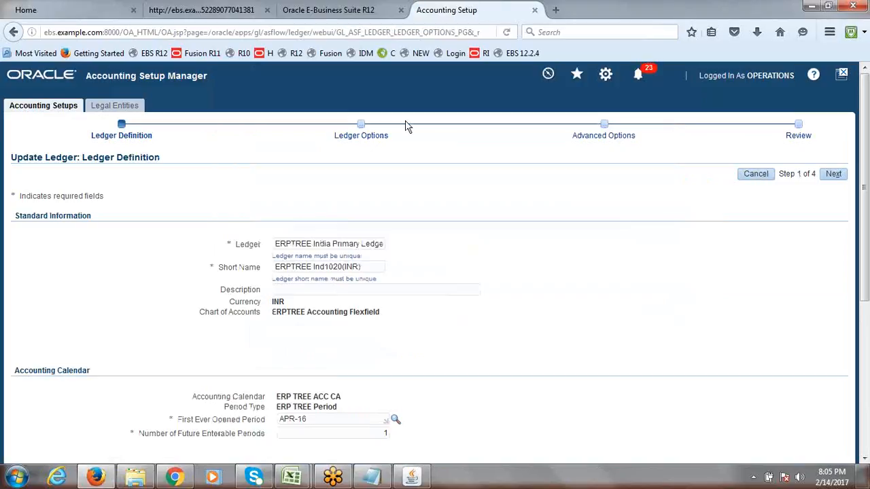
click(756, 174)
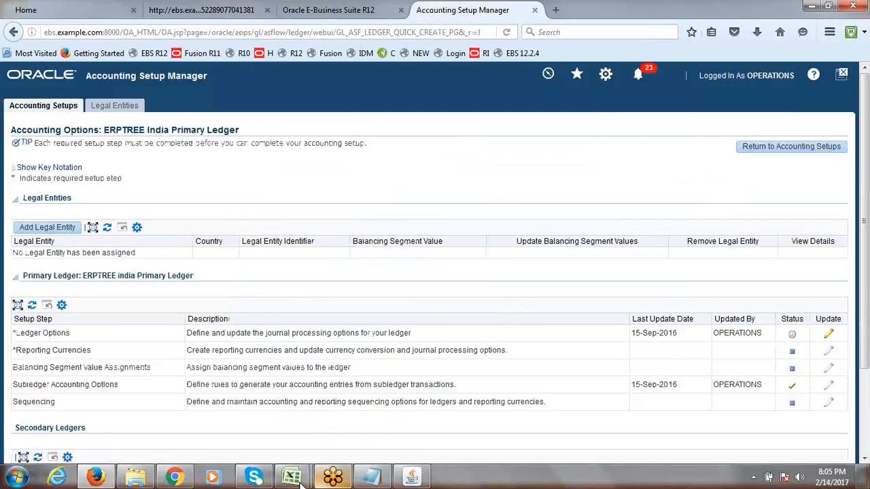
mouse_move(291, 479)
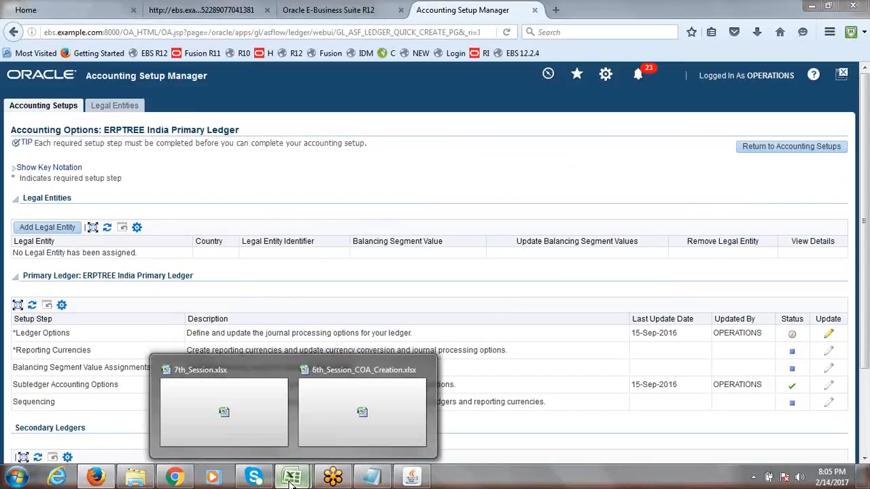
Bring up 7th_Session.xlsx, select cells A14 and A15, and scroll down slightly
click(261, 421)
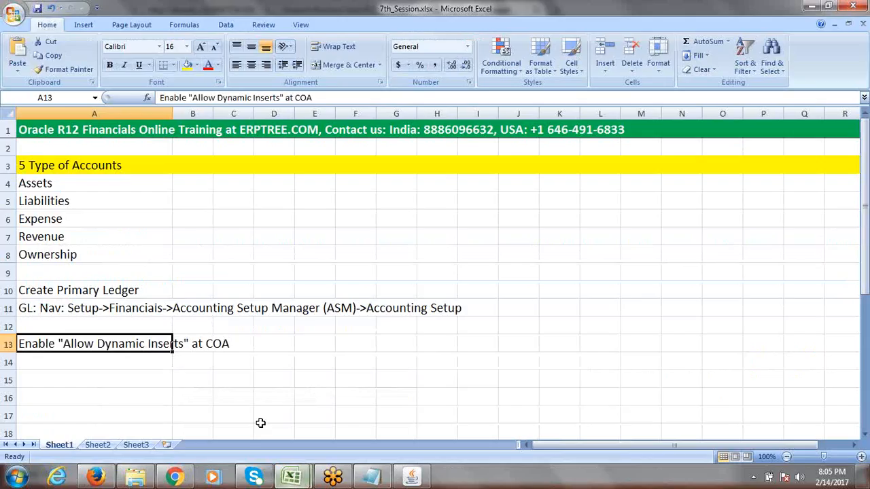
click(63, 363)
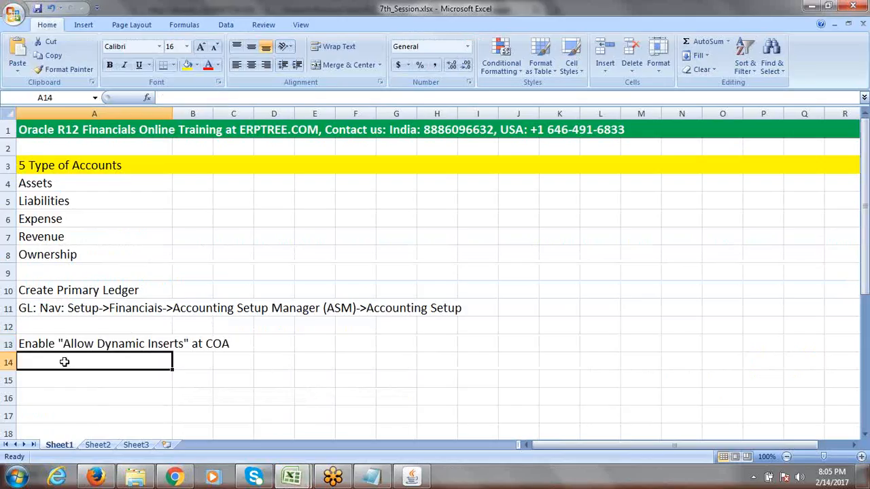
click(77, 378)
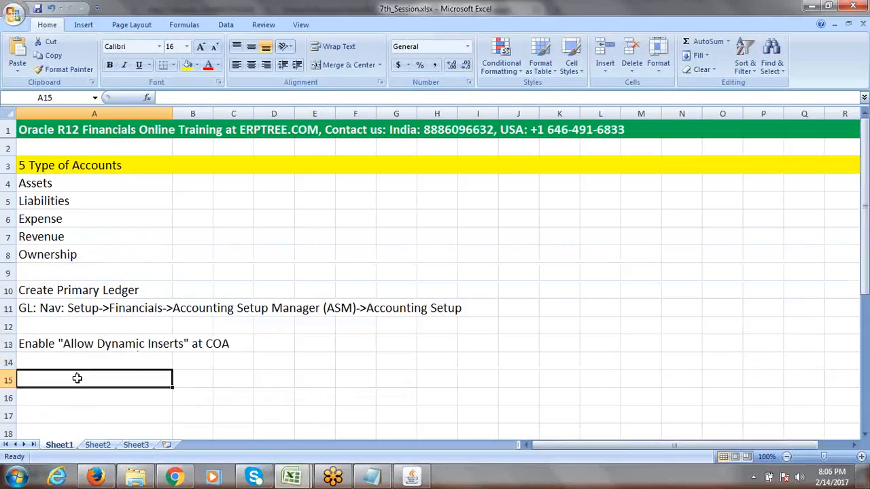
click(865, 434)
click(865, 434)
click(865, 434)
click(865, 434)
click(865, 434)
click(865, 434)
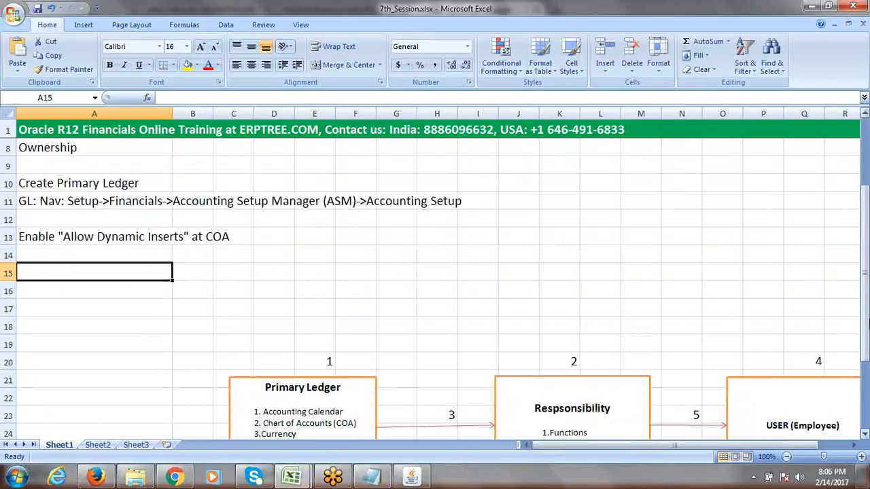
drag(865, 292, 865, 276)
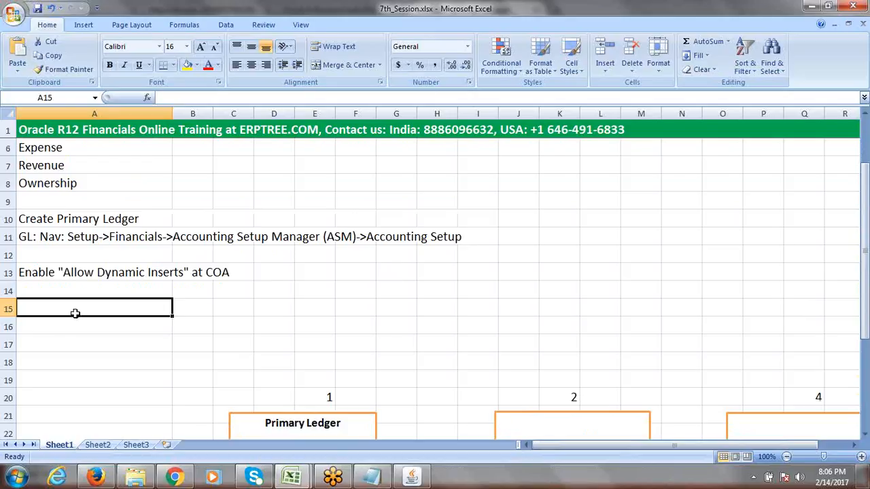
Enter 'ERPTREE.COM Consulting Services' in A15 and 'ERPTREE.COM BPO Services' in A16
text(E)
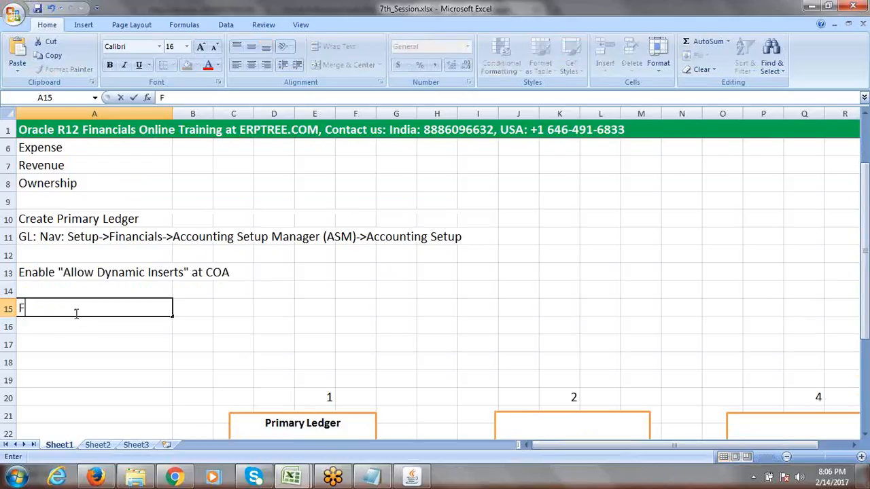
key(BackSpace)
text(ERPT)
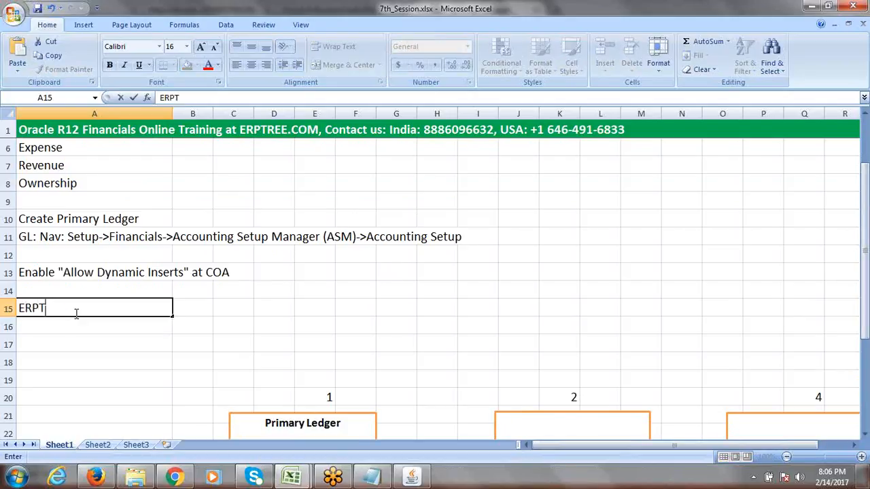
text(REE.COM Fi)
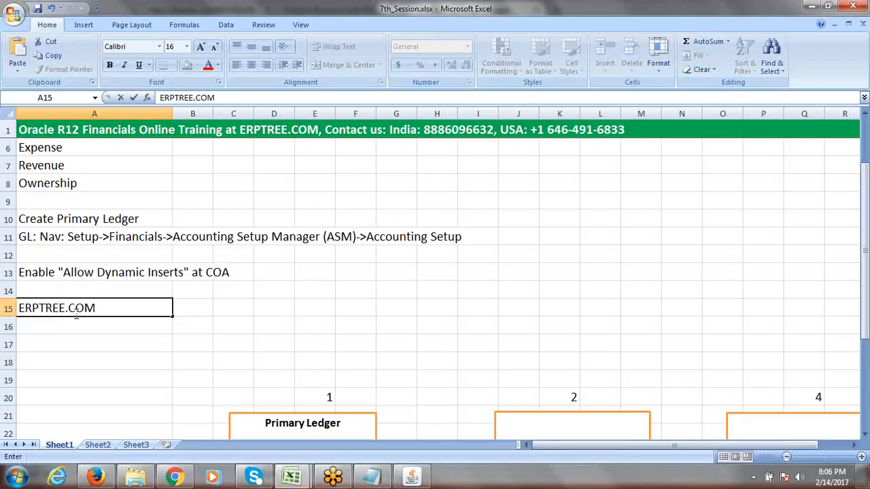
key(BackSpace)
key(BackSpace)
text(Consulting S)
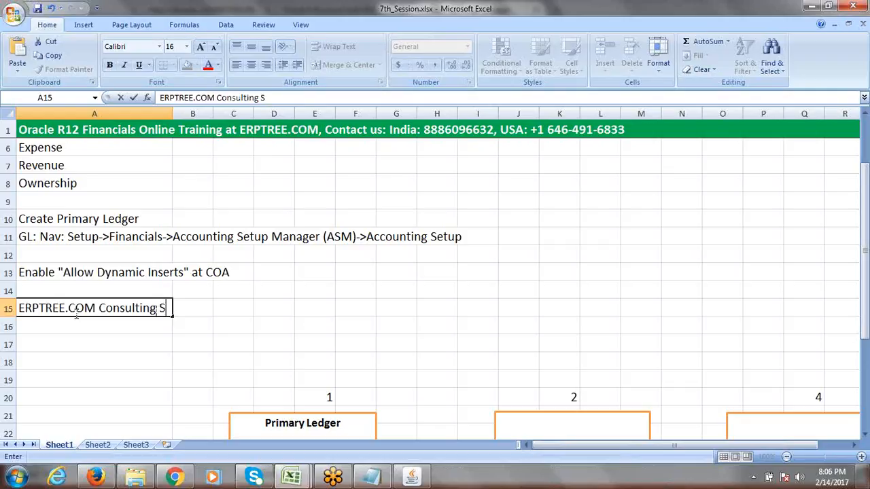
text(ervices)
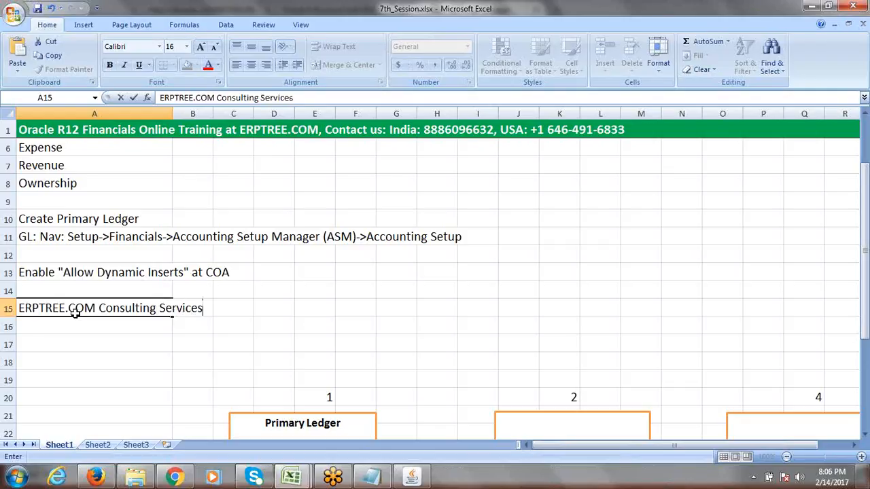
click(36, 330)
text(ERPTREE.COM Consulting Services)
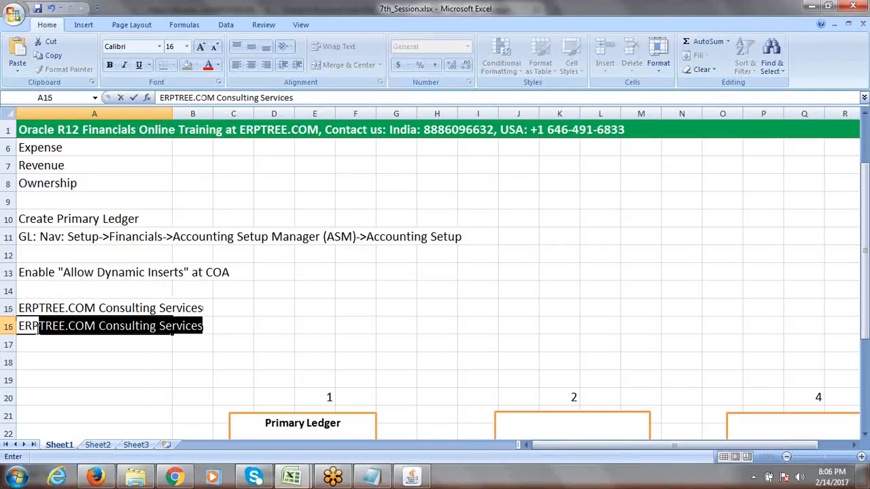
click(156, 327)
drag(156, 326, 102, 329)
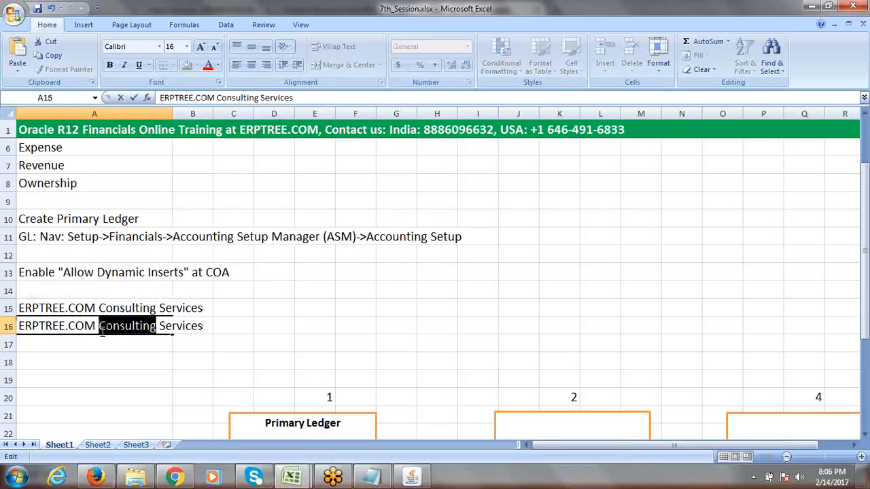
text(BPO)
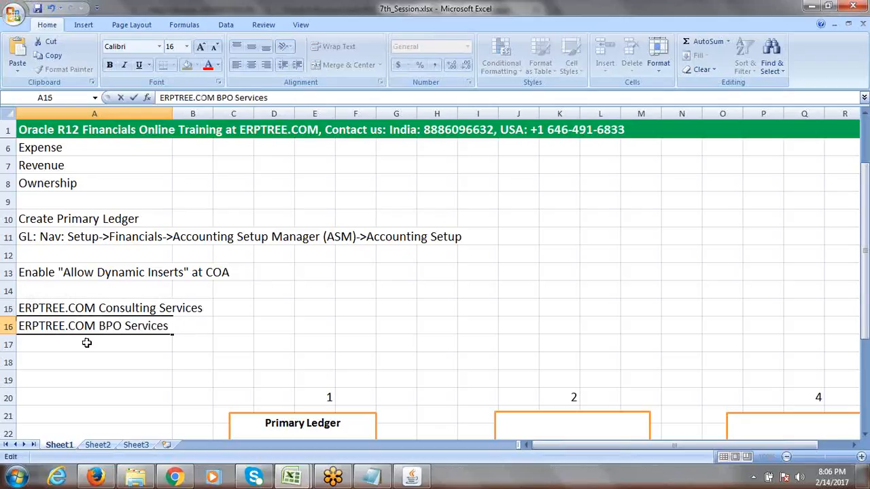
click(85, 341)
Enter 'ERPTREE.COM Software Development' in A17 and 'ERPTREE.COM Training' in A18
text(ERP)
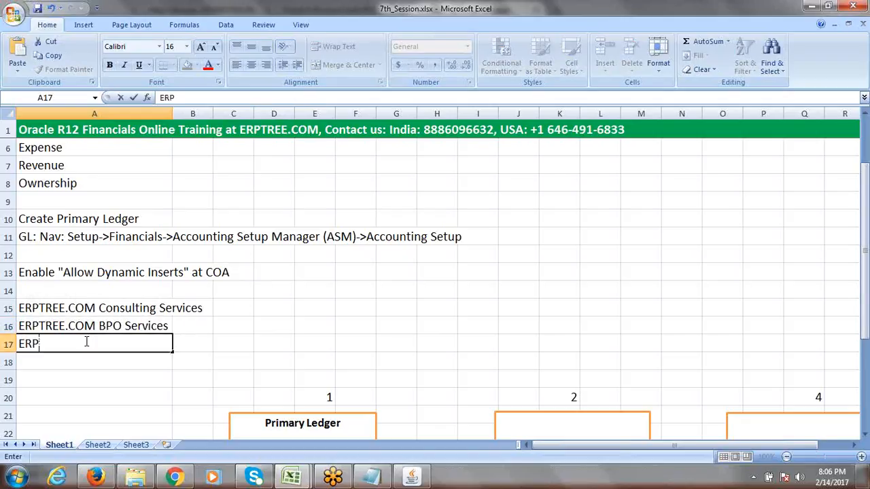
text(TREE.COM)
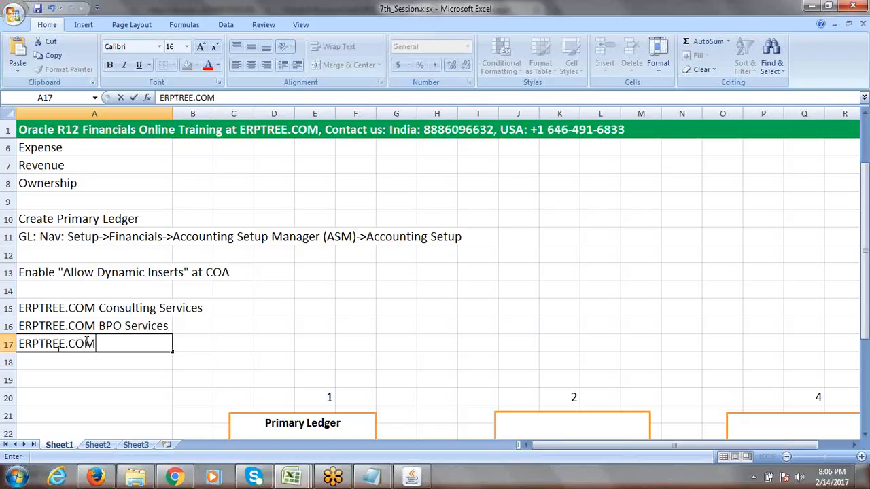
text( Softwre)
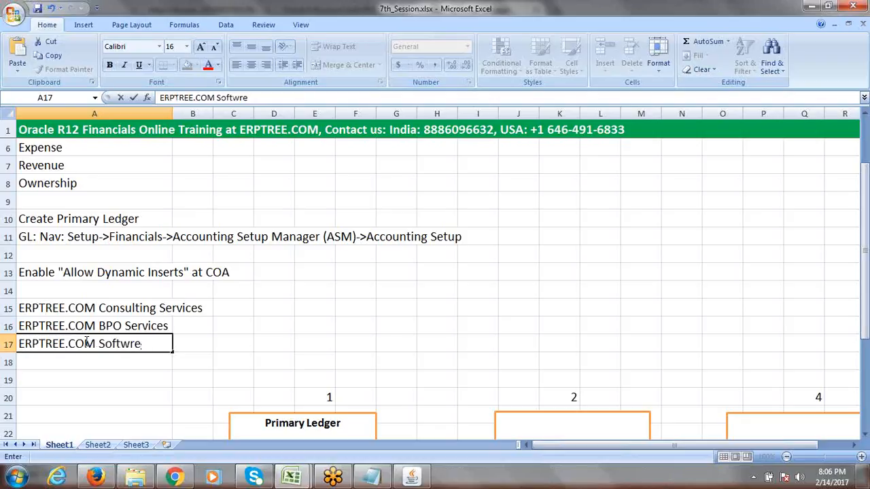
key(BackSpace)
key(BackSpace)
text(A)
key(BackSpace)
text(are Develop)
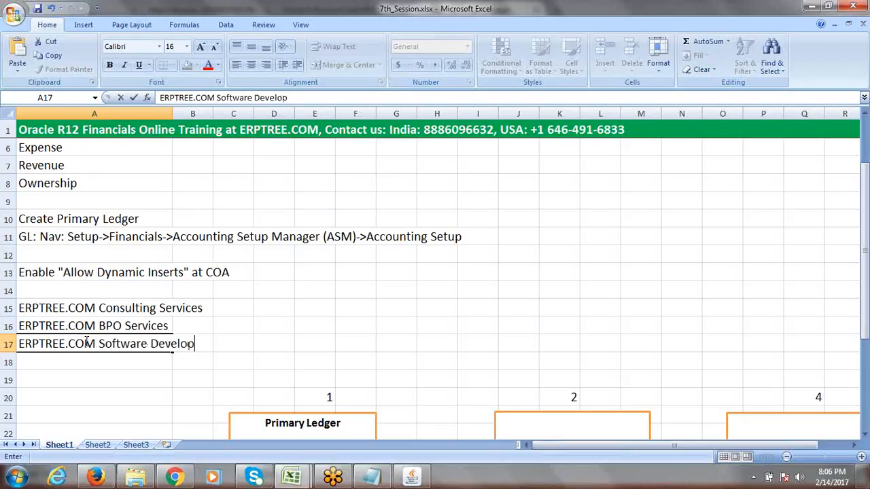
text(ment)
click(54, 359)
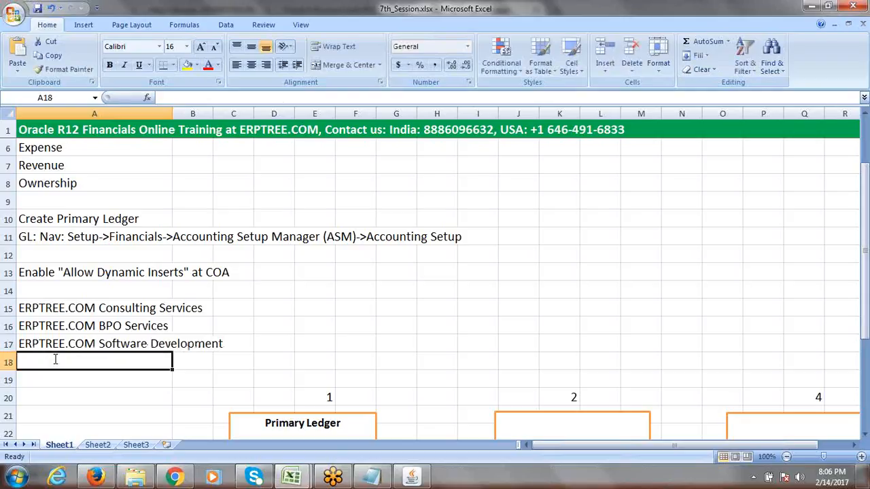
text(ERPTREE)
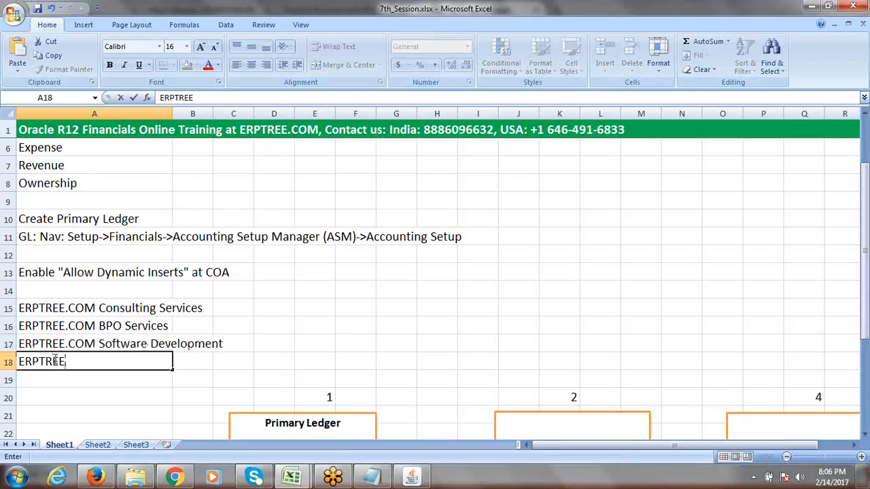
text(.COM Tra)
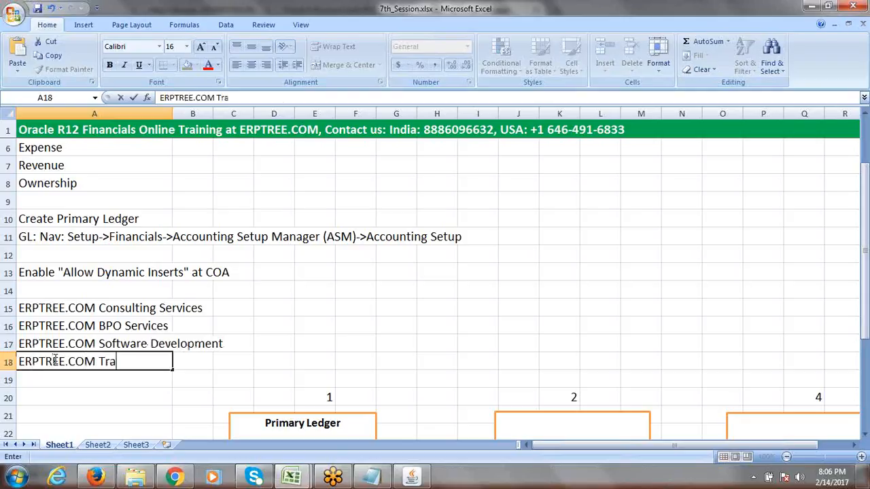
text(ining)
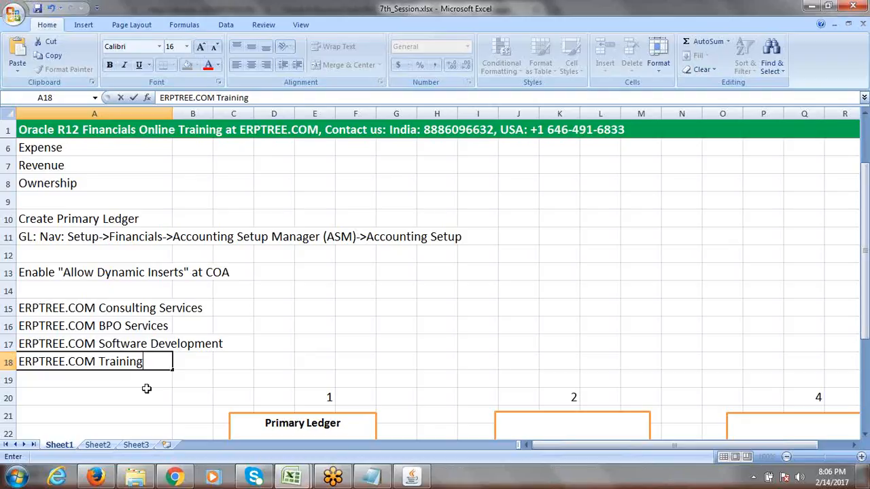
click(122, 382)
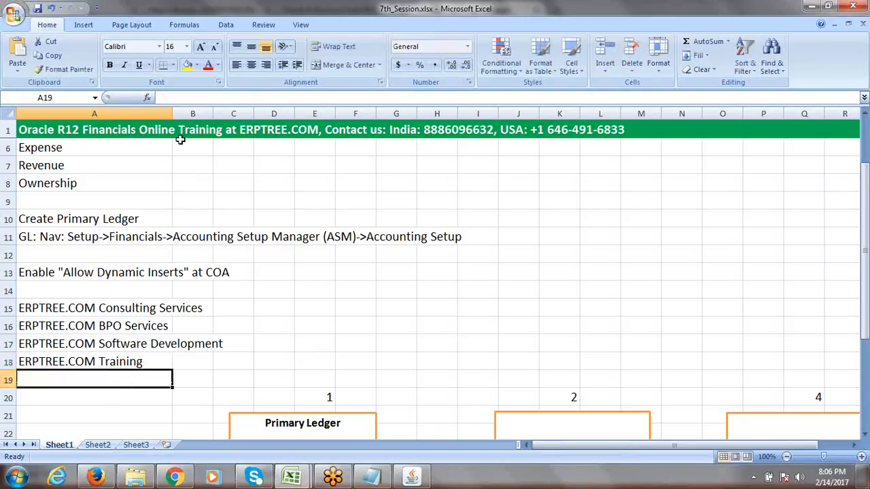
Widen column A to about 41.14 and select the ERPTREE.COM business names
drag(172, 115, 217, 117)
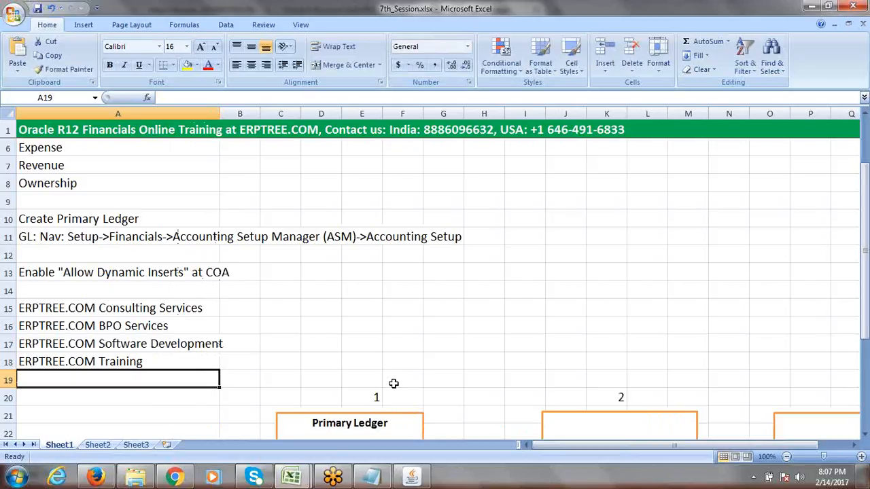
drag(111, 309, 119, 356)
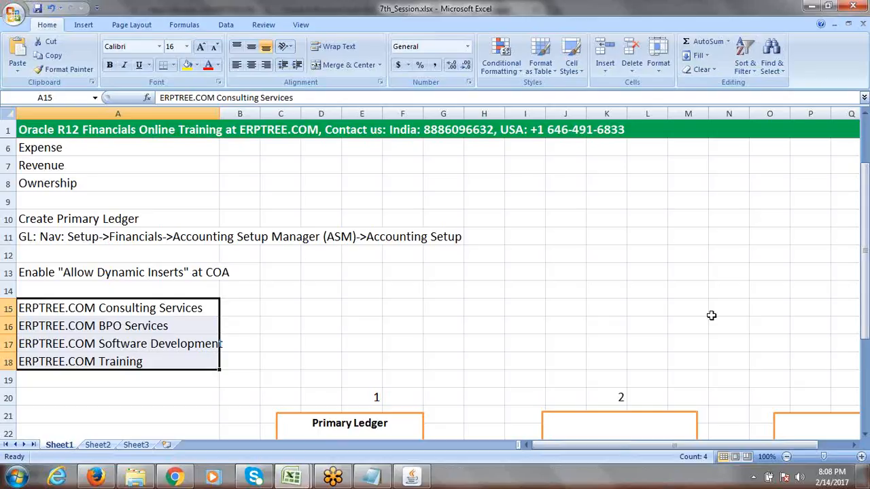
Insert five blank rows at row 20, above the Primary Ledger diagram
click(4, 398)
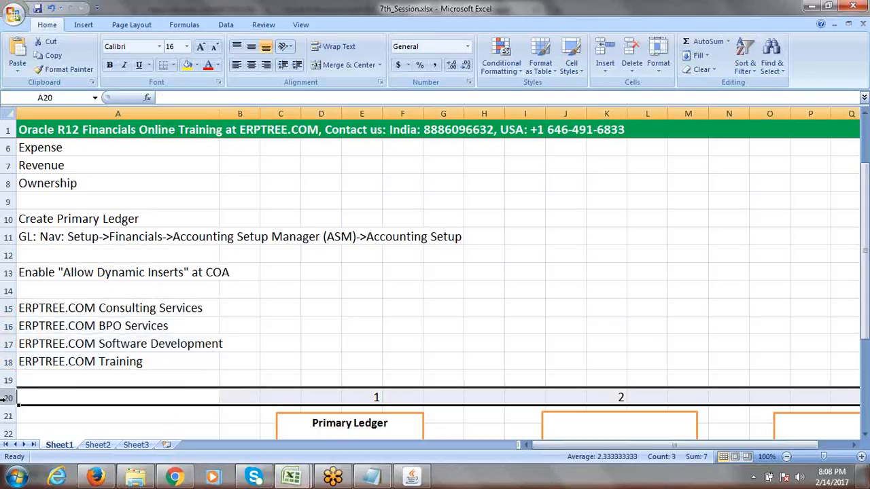
right_click(4, 398)
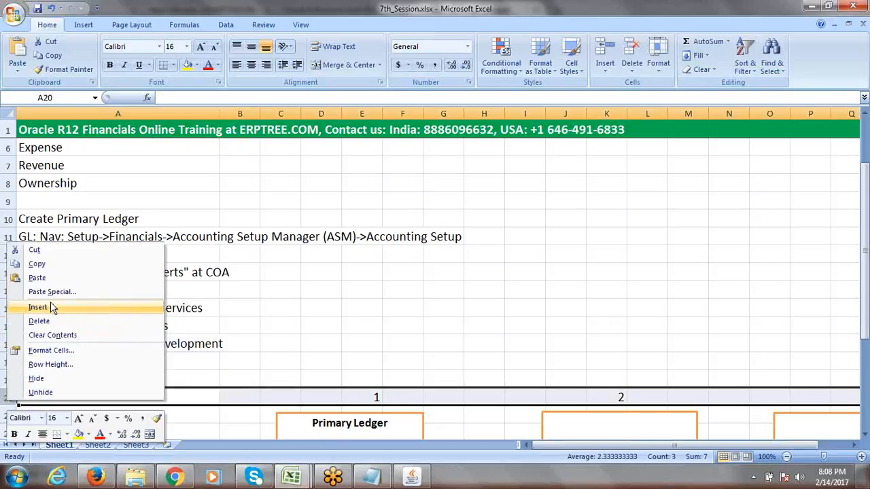
click(41, 308)
click(4, 398)
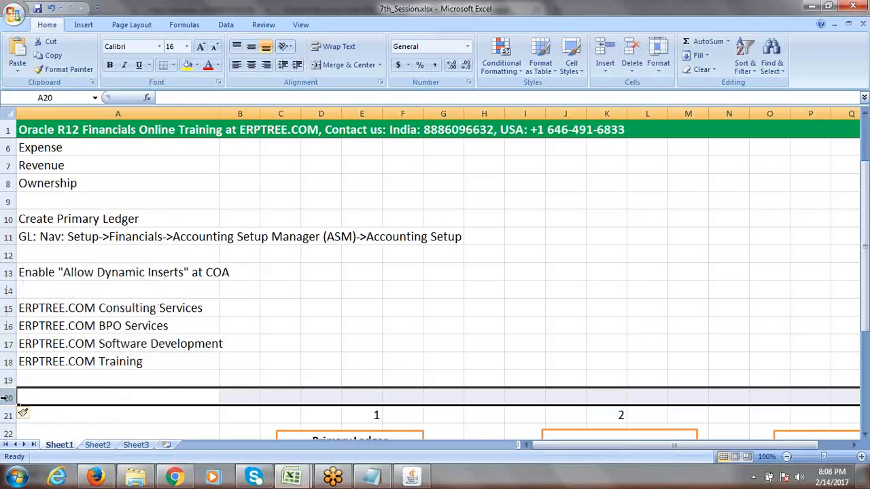
right_click(3, 399)
click(50, 309)
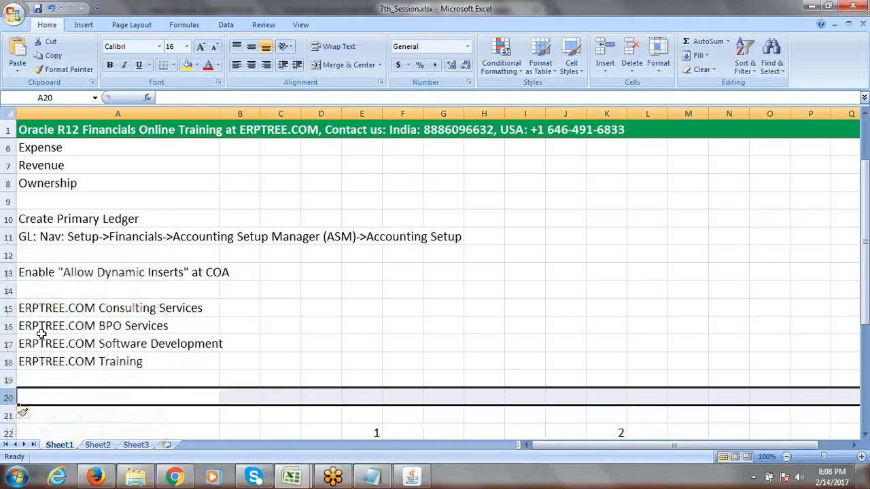
right_click(11, 401)
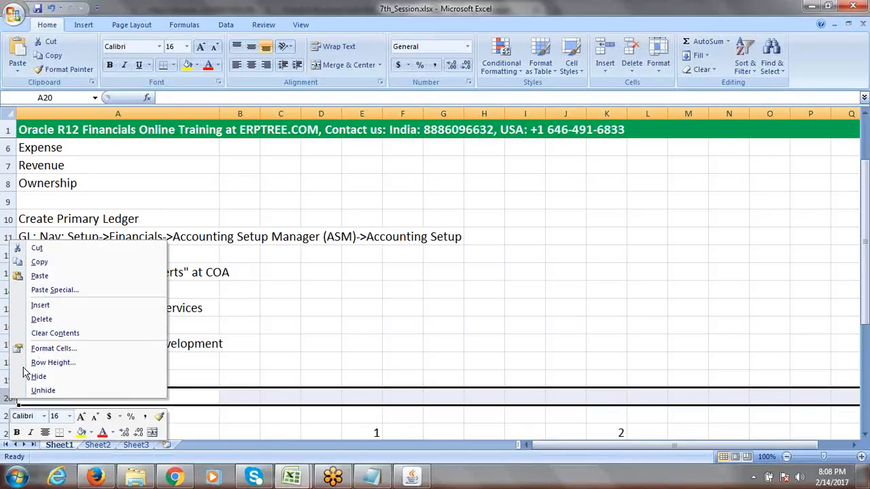
click(51, 306)
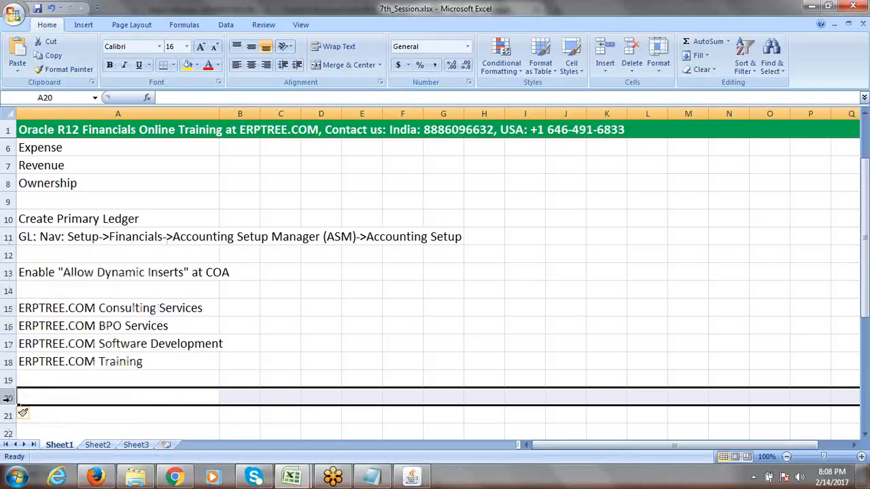
right_click(7, 399)
click(57, 306)
right_click(14, 400)
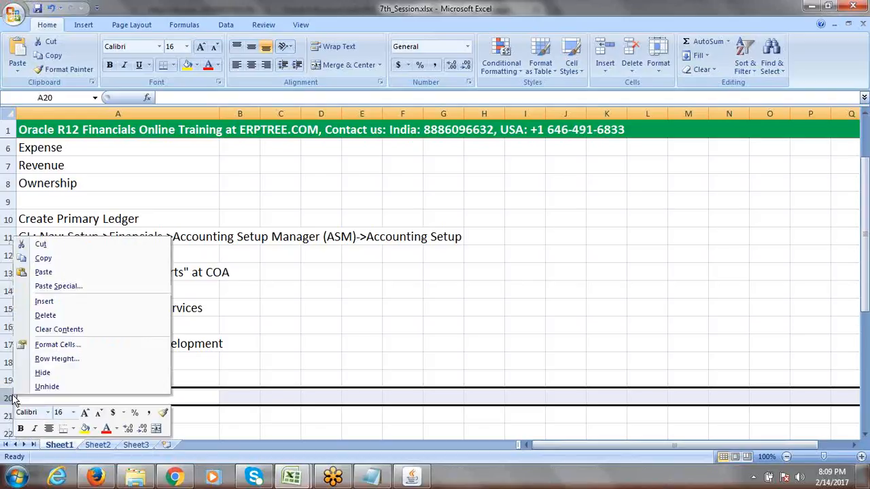
click(60, 301)
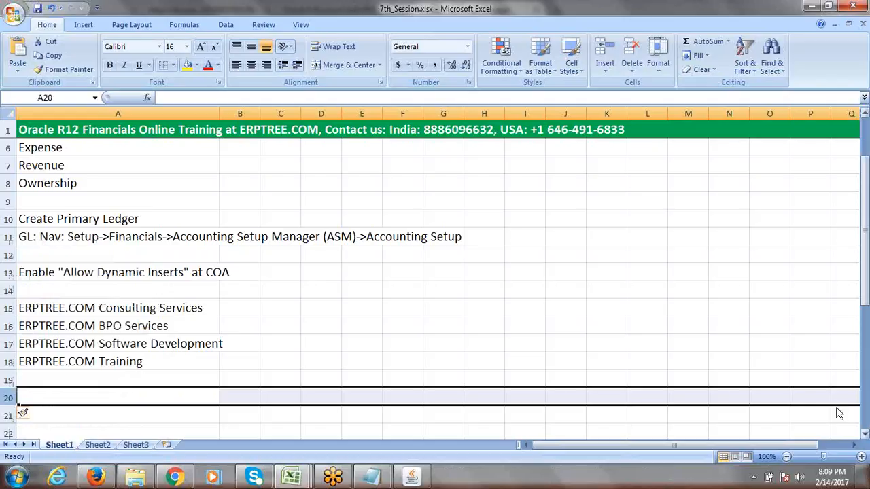
click(864, 434)
click(864, 435)
click(864, 434)
click(864, 434)
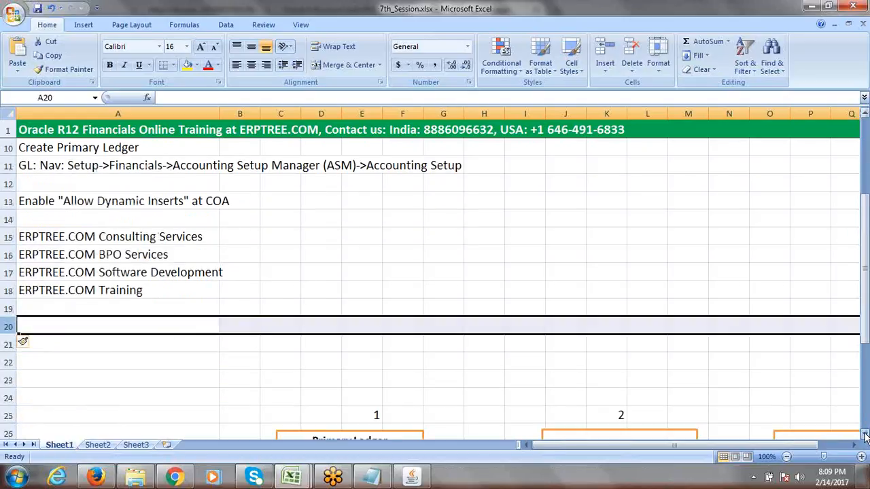
click(864, 434)
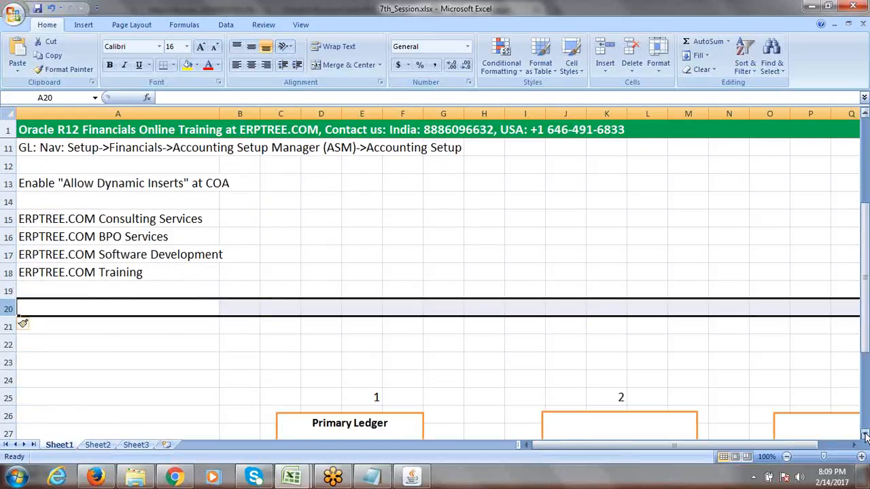
Insert four more blank rows at row 22 to push the diagram further down
click(10, 345)
right_click(10, 347)
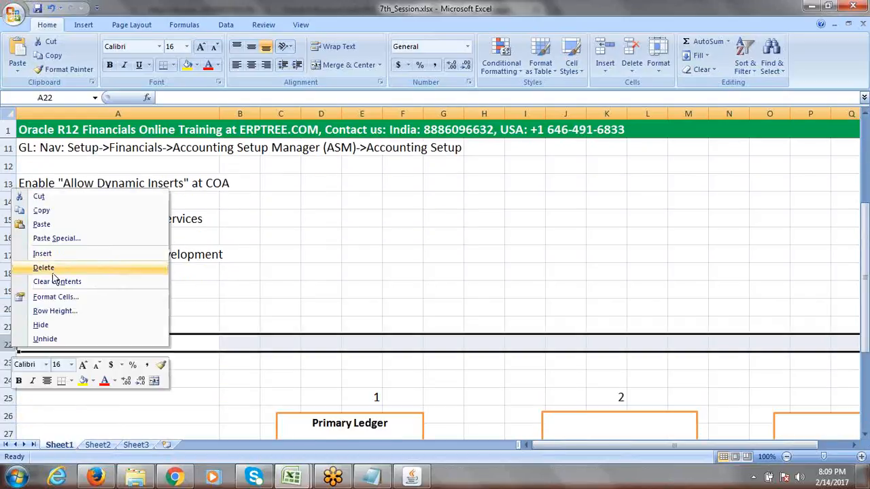
click(57, 253)
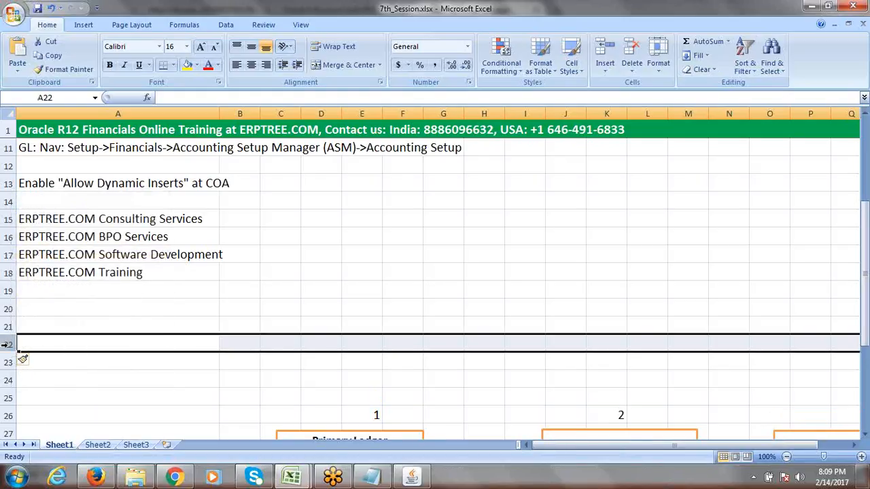
right_click(9, 346)
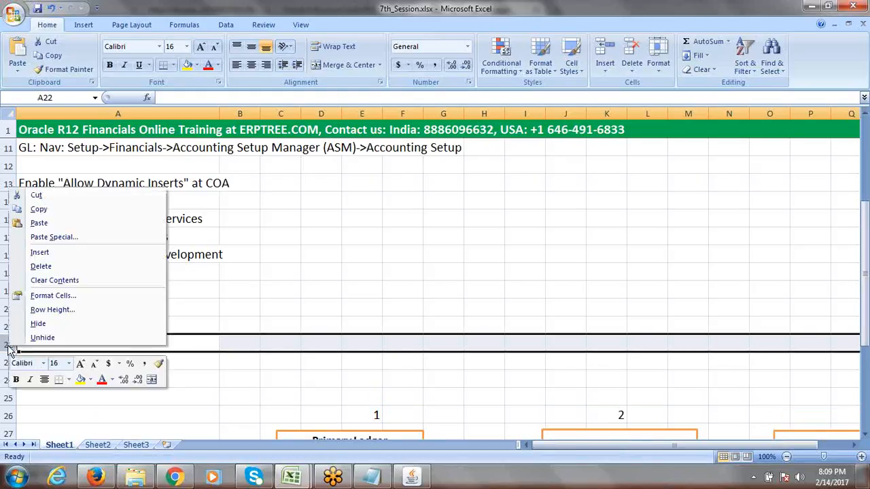
click(57, 253)
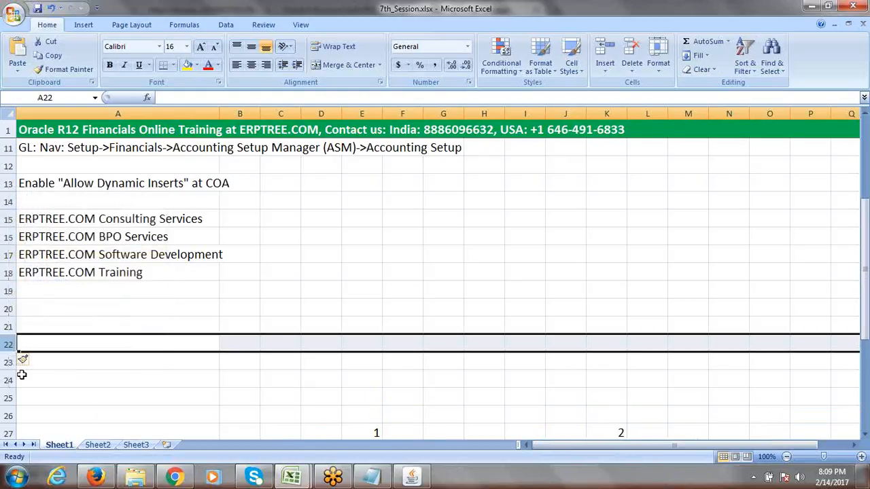
right_click(6, 343)
click(62, 252)
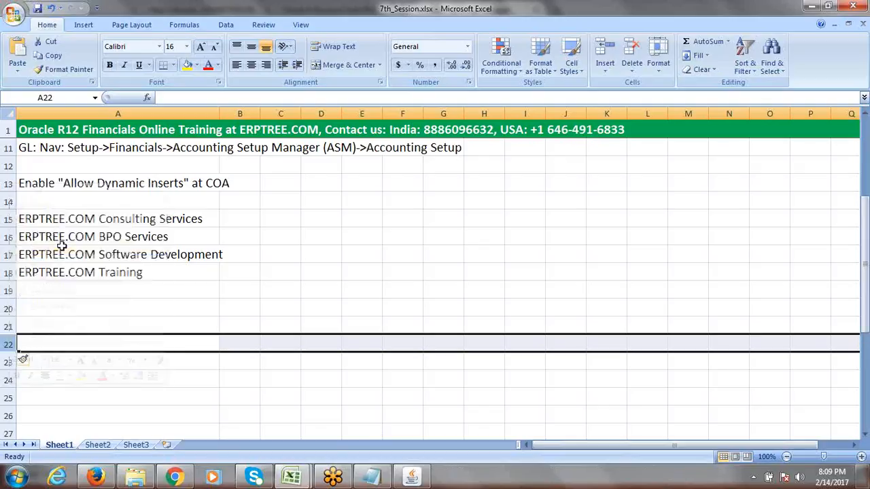
click(8, 343)
right_click(8, 344)
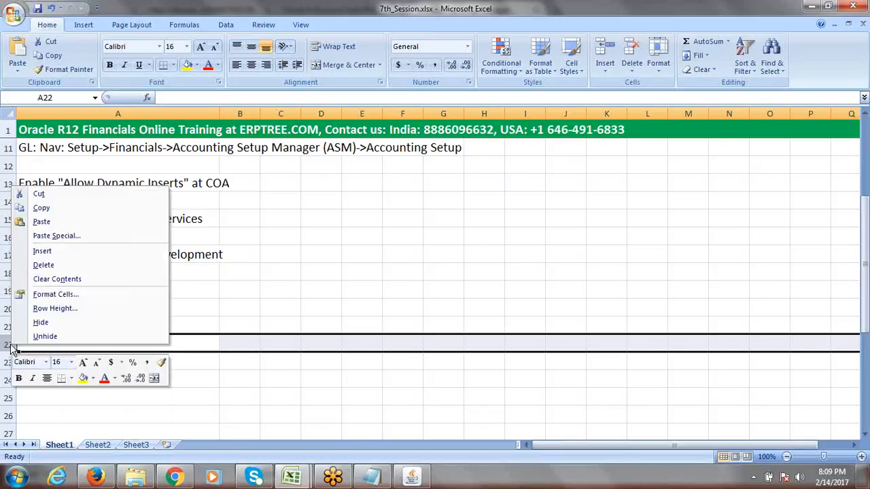
click(61, 251)
click(73, 367)
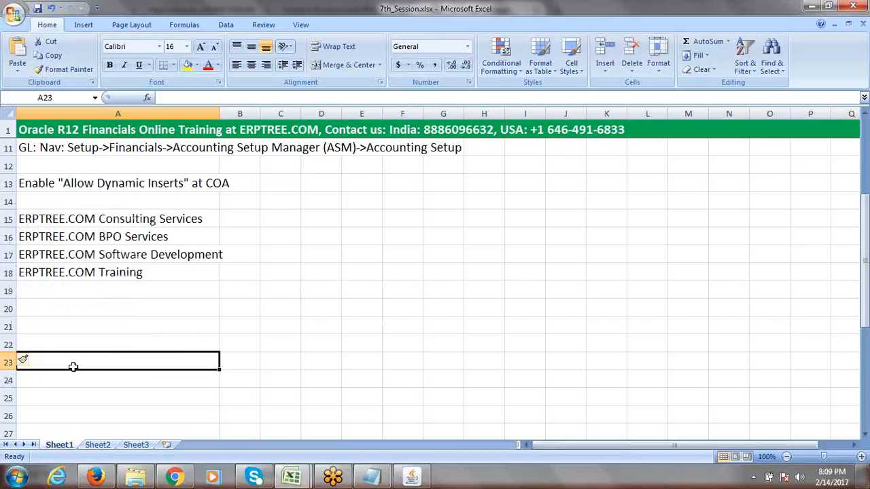
click(54, 328)
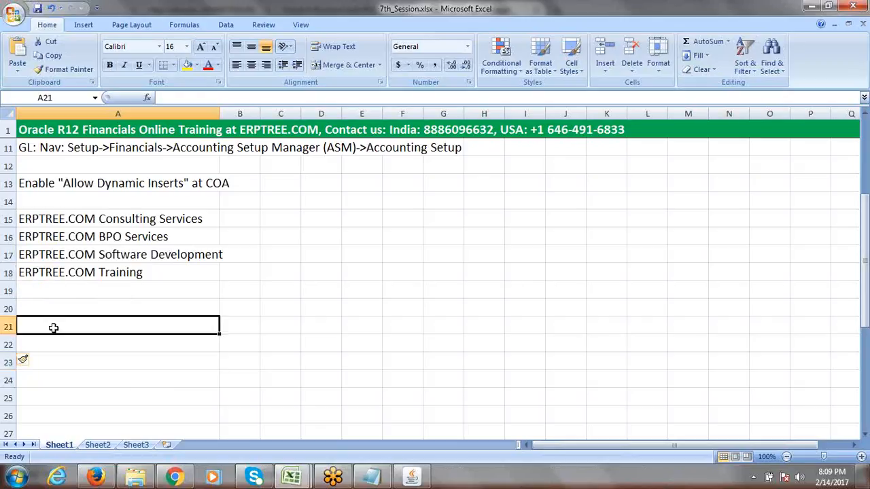
text(Lega)
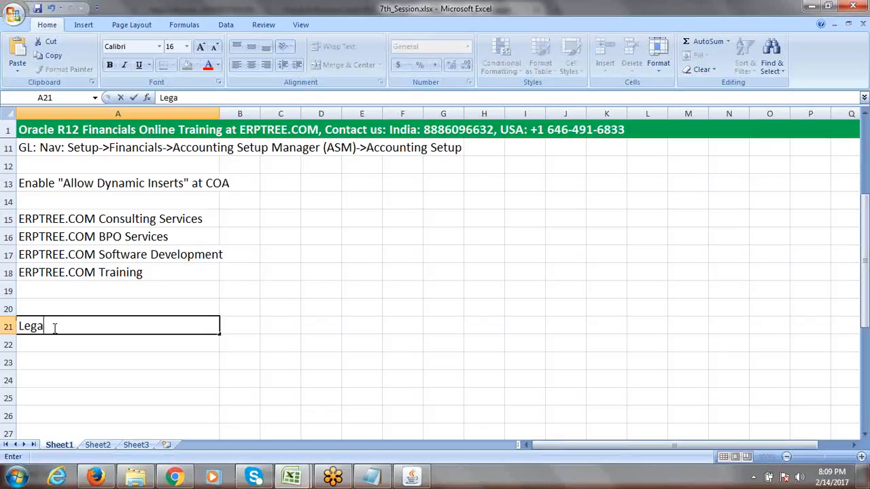
text(l Entity)
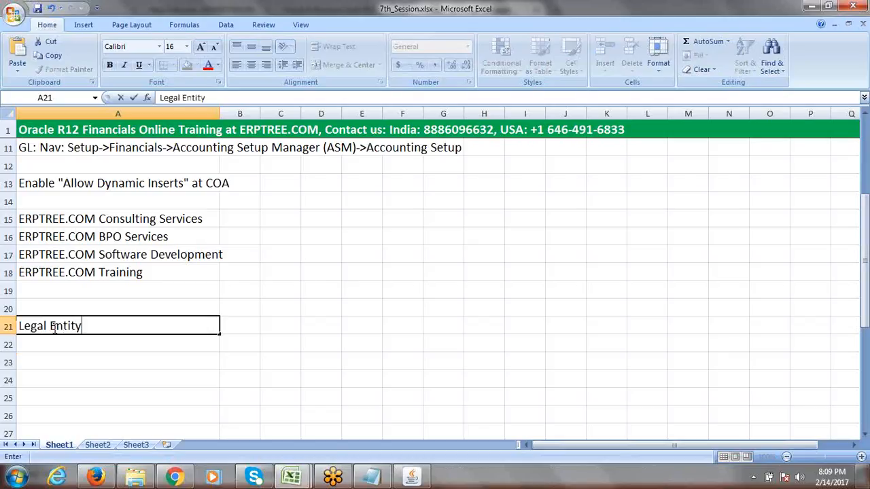
text( (LE))
click(62, 344)
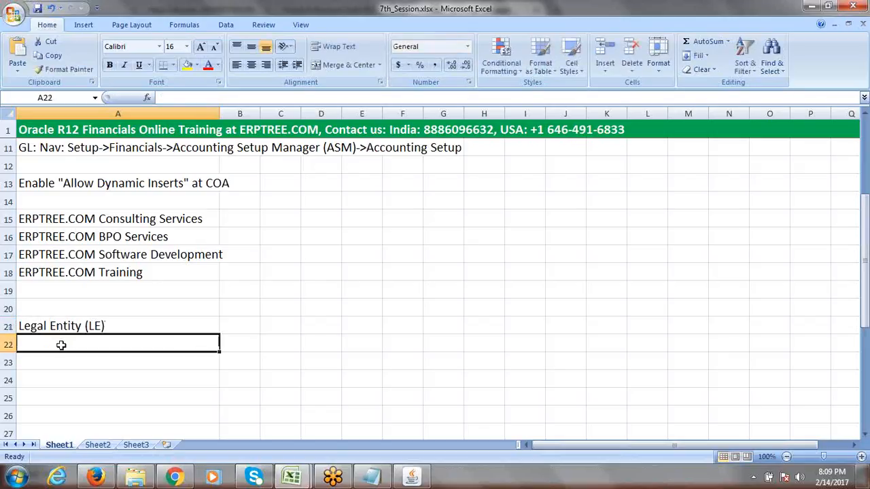
click(61, 326)
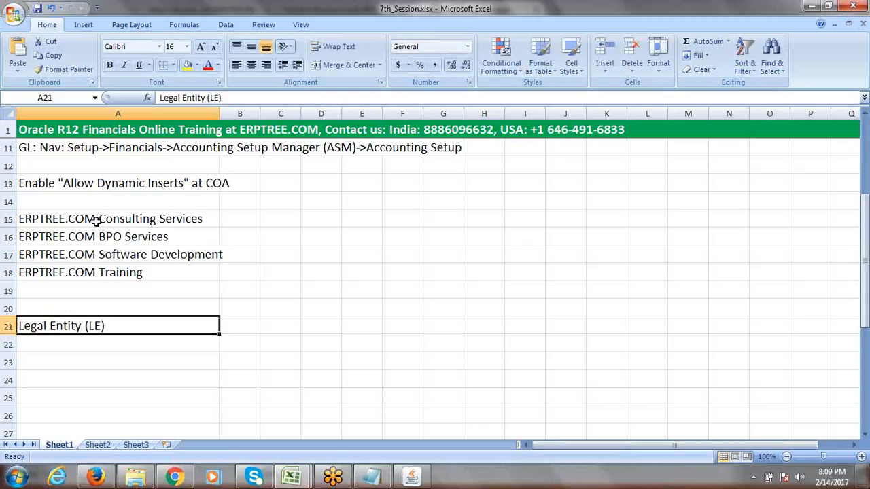
drag(96, 220, 103, 270)
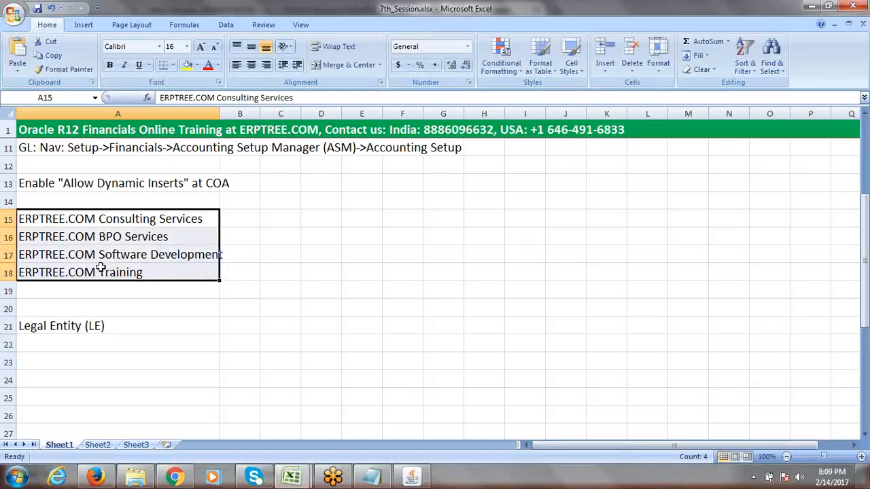
drag(97, 220, 106, 270)
click(77, 329)
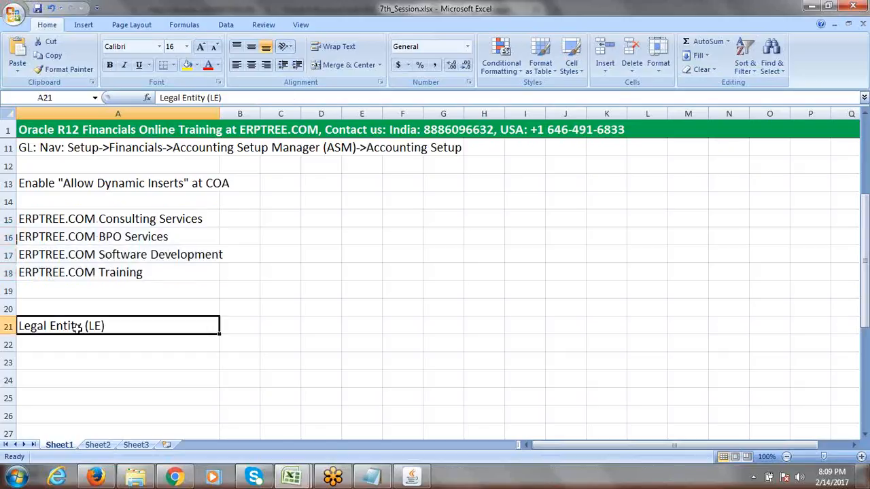
drag(97, 224, 102, 279)
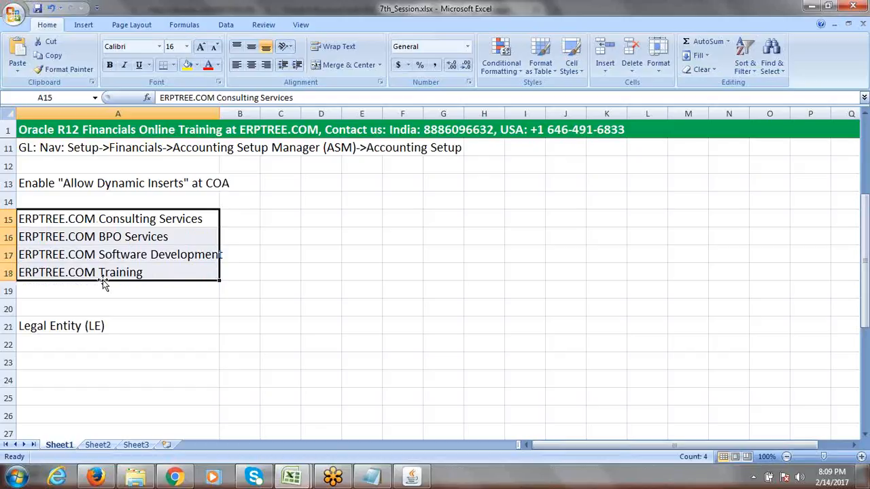
double_click(119, 329)
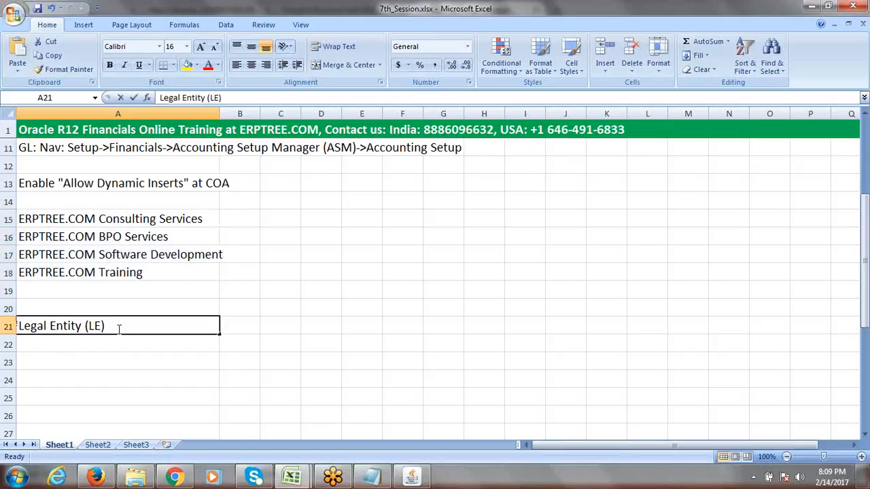
Change the A21 Legal Entity (LE) note to read 'ERPTREE India Legal Entity'
key(BackSpace)
key(BackSpace)
key(BackSpace)
key(BackSpace)
key(BackSpace)
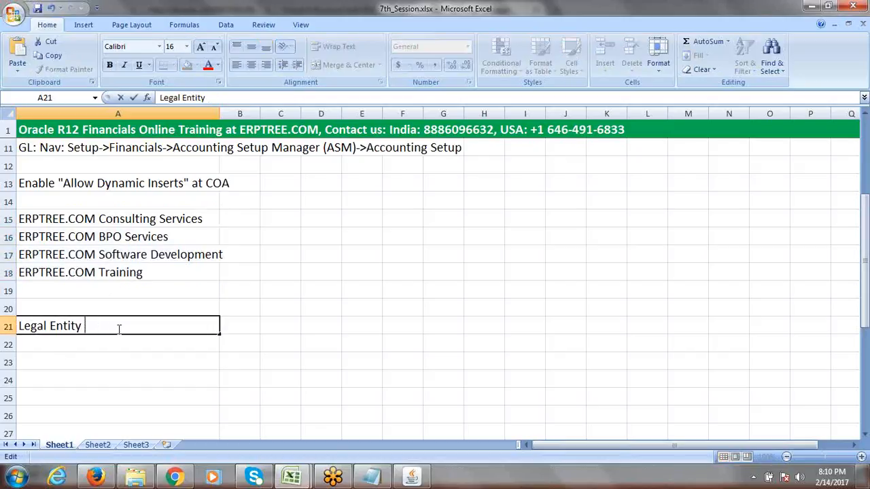
click(19, 325)
text(er)
key(BackSpace)
key(BackSpace)
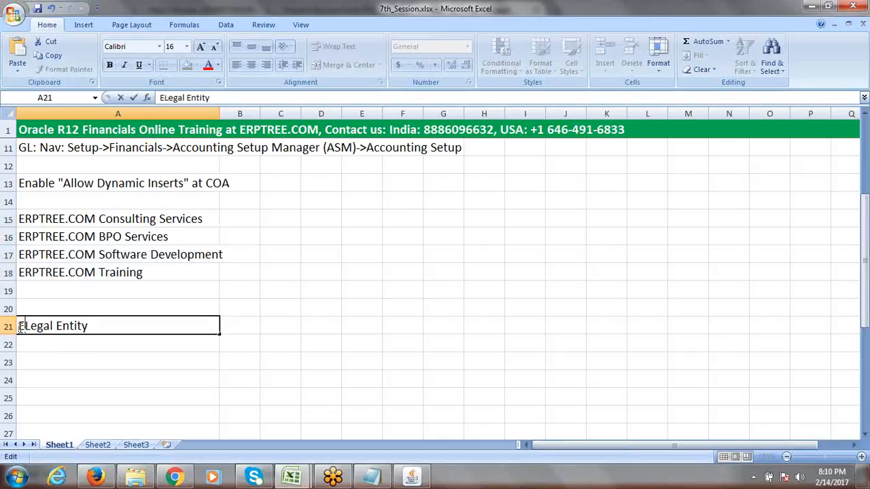
text(ERPTREE.COM)
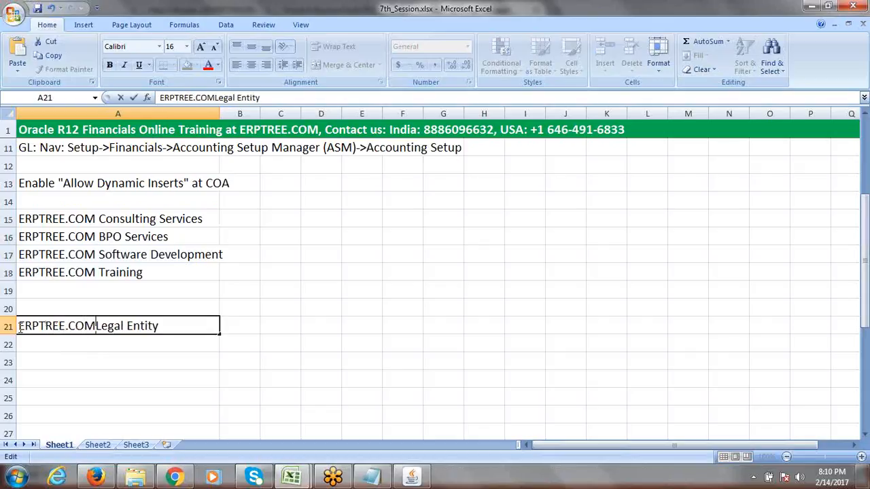
text( l)
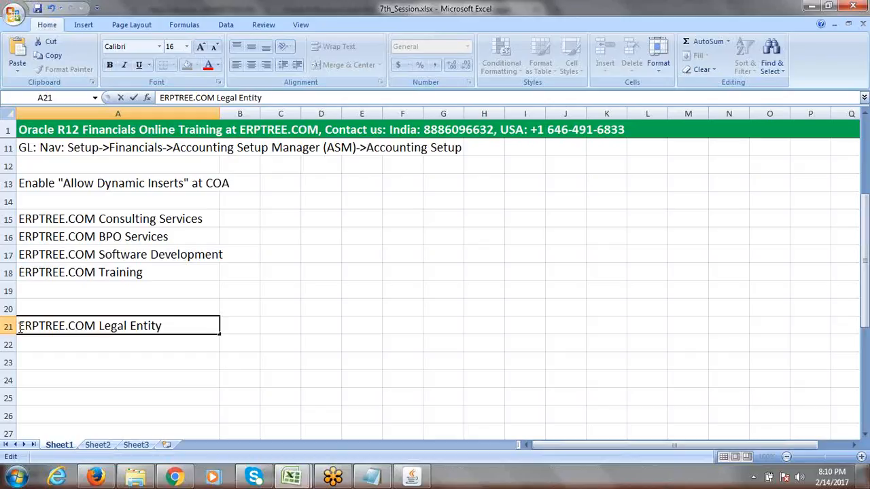
text(ndia)
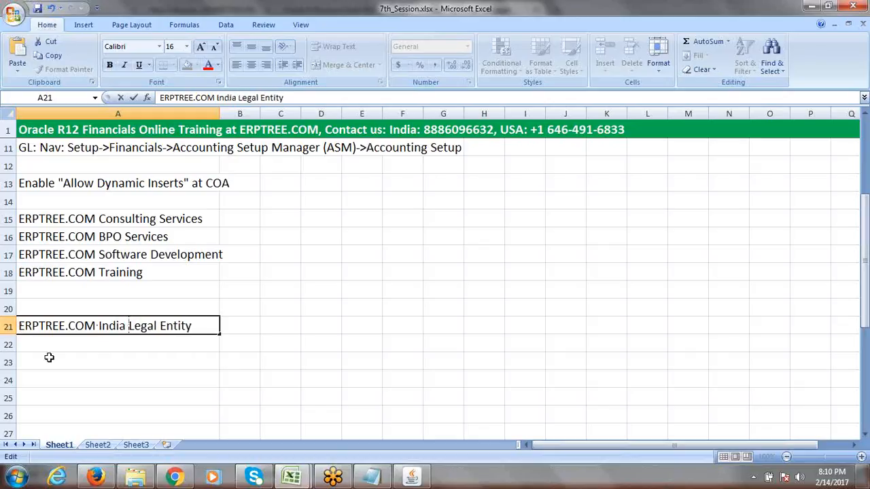
click(96, 325)
key(BackSpace)
key(BackSpace)
key(BackSpace)
key(BackSpace)
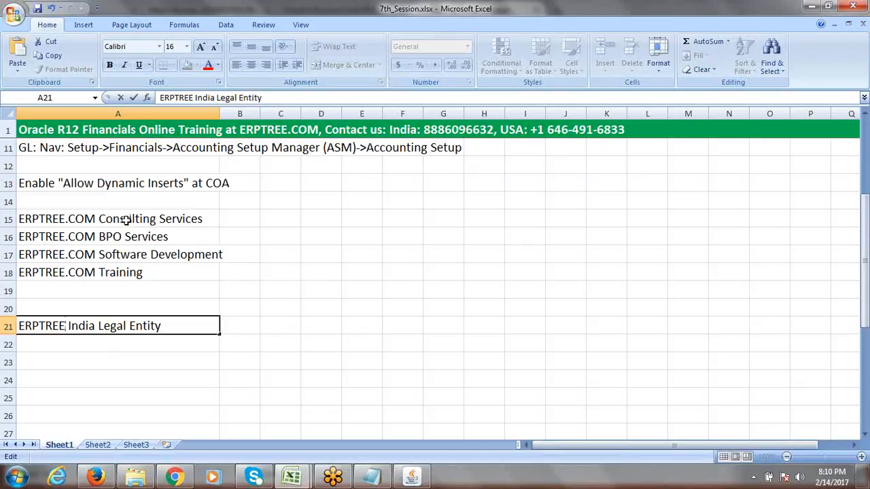
drag(126, 219, 134, 262)
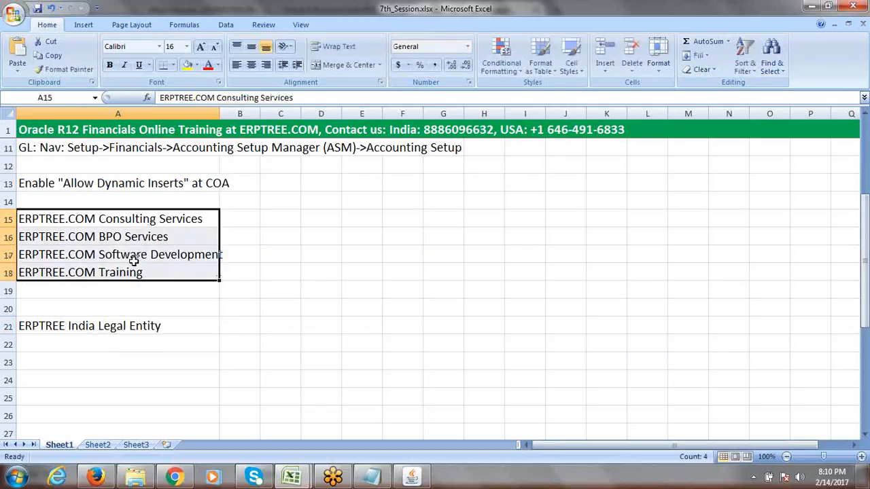
Copy the four company names from A15:A18 into A23:A26 and append 'Legal Entity' to A23
key(ctrl+c)
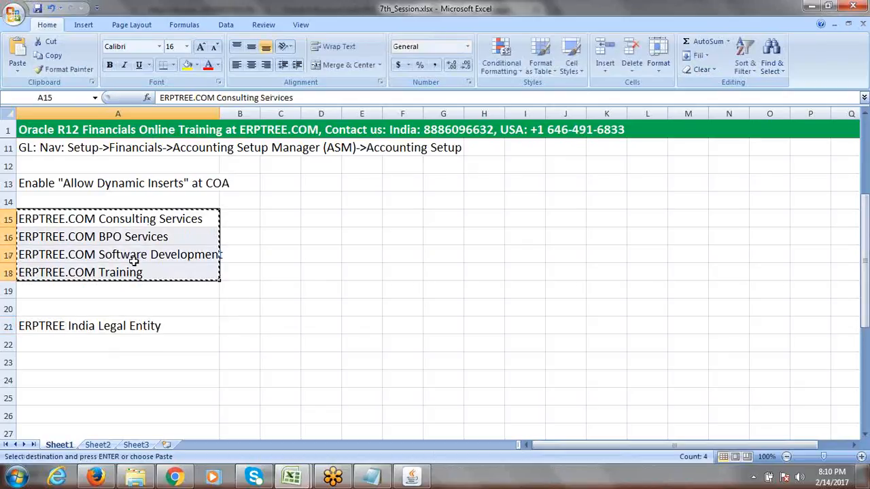
click(84, 363)
key(ctrl+v)
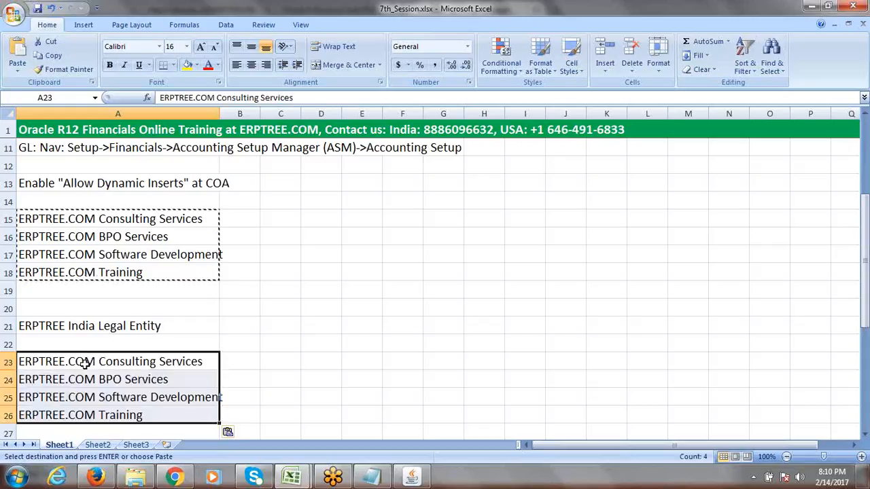
double_click(209, 362)
text(L)
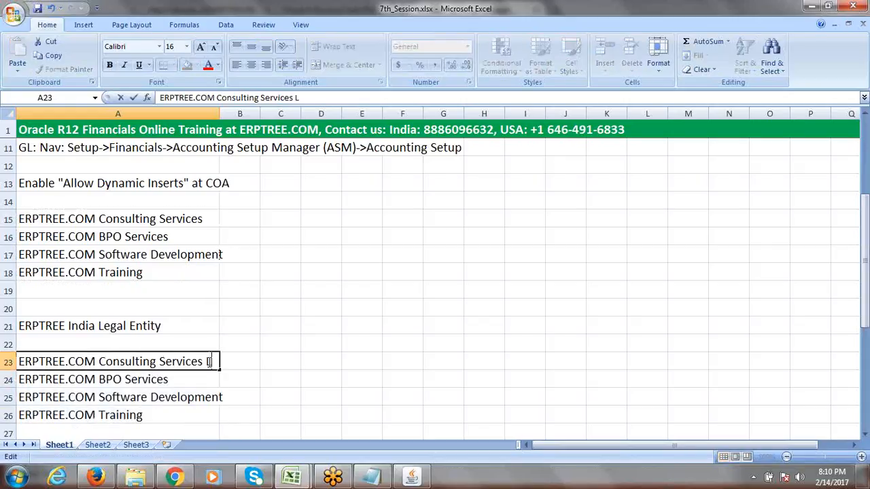
text(egal Entity)
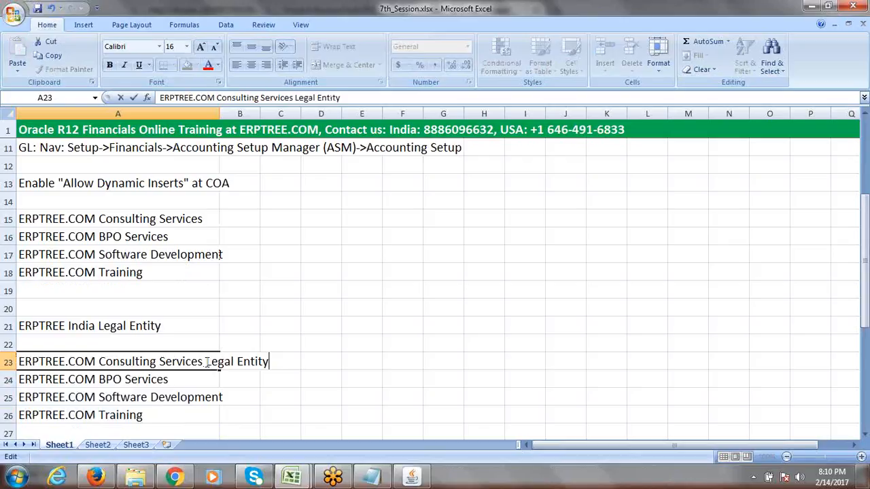
drag(208, 362, 295, 363)
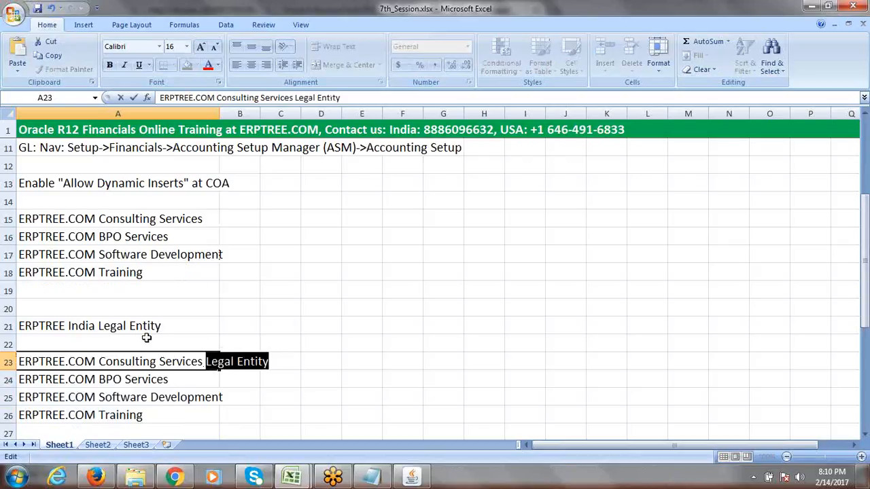
click(129, 385)
Append 'Legal Entity' to the BPO Services, Software Development and Training names in A24:A26
click(278, 99)
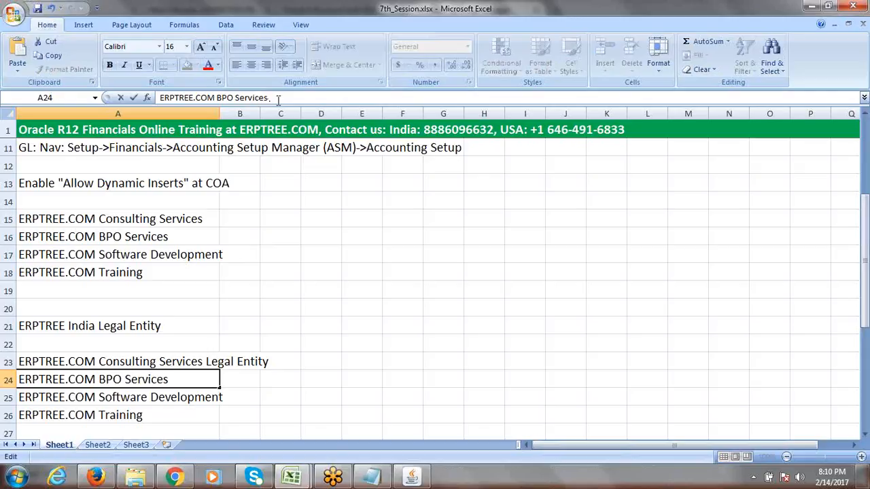
key(ctrl+v)
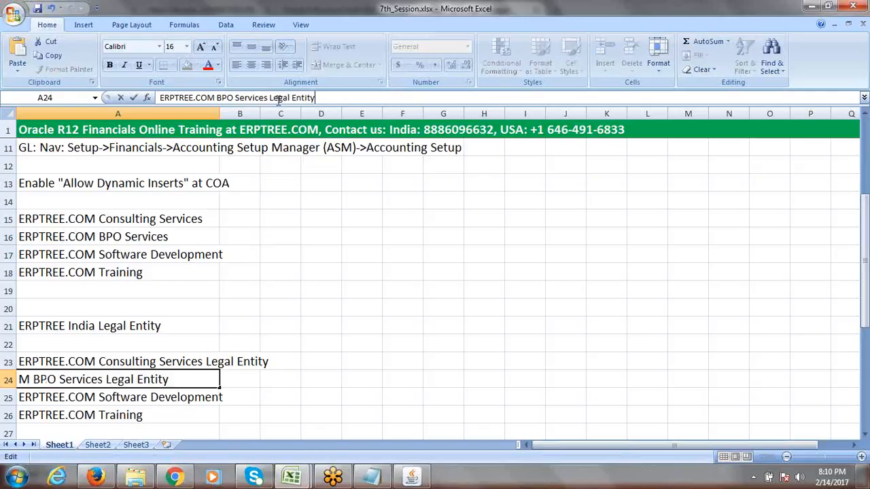
click(183, 397)
click(340, 95)
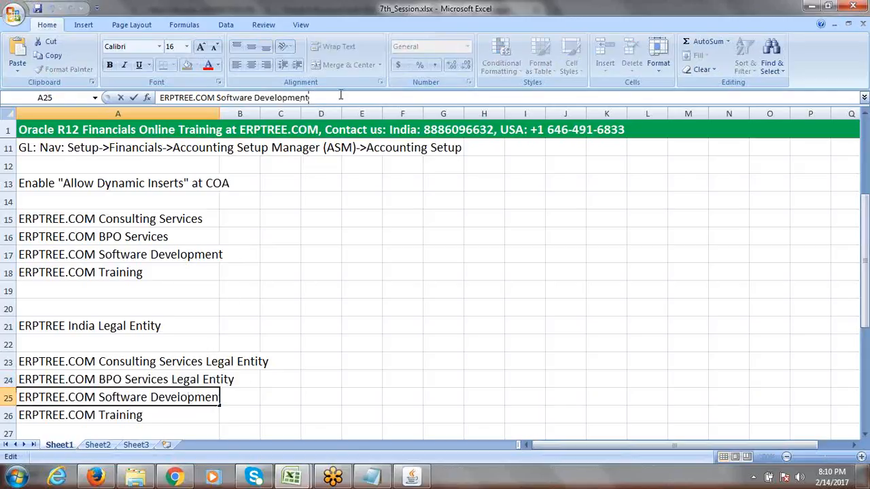
key(ctrl+v)
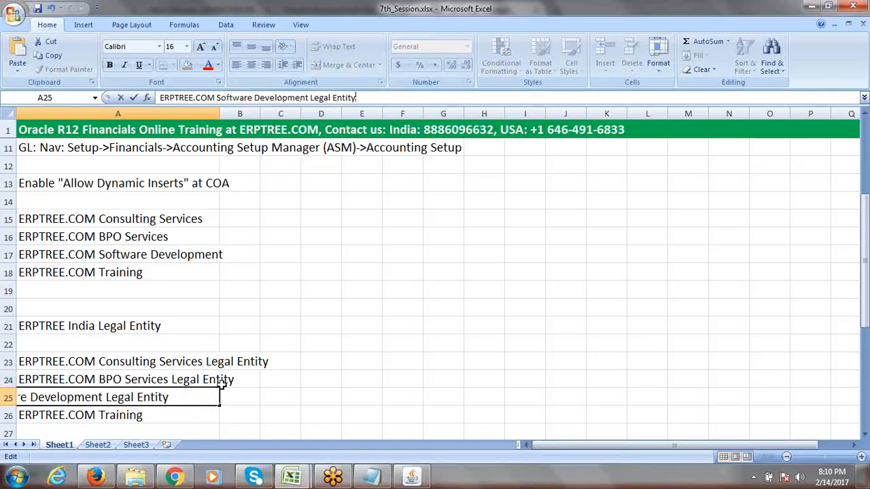
click(163, 413)
click(299, 99)
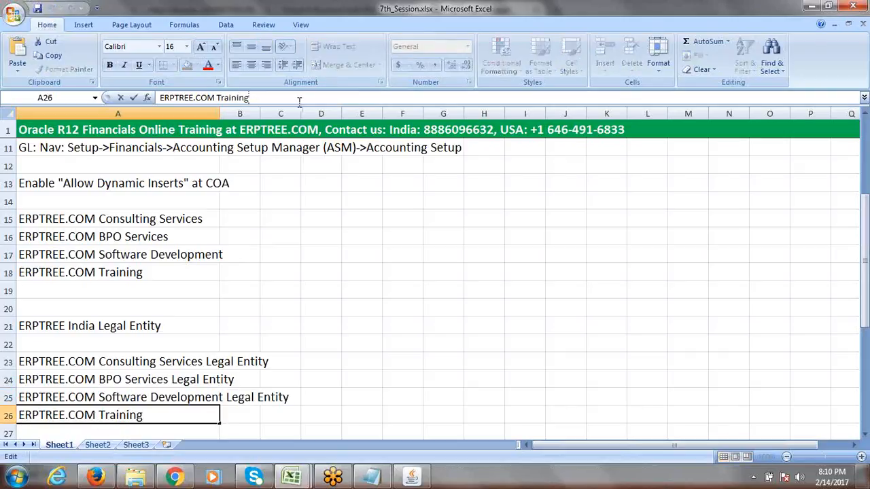
key(ctrl+v)
click(121, 362)
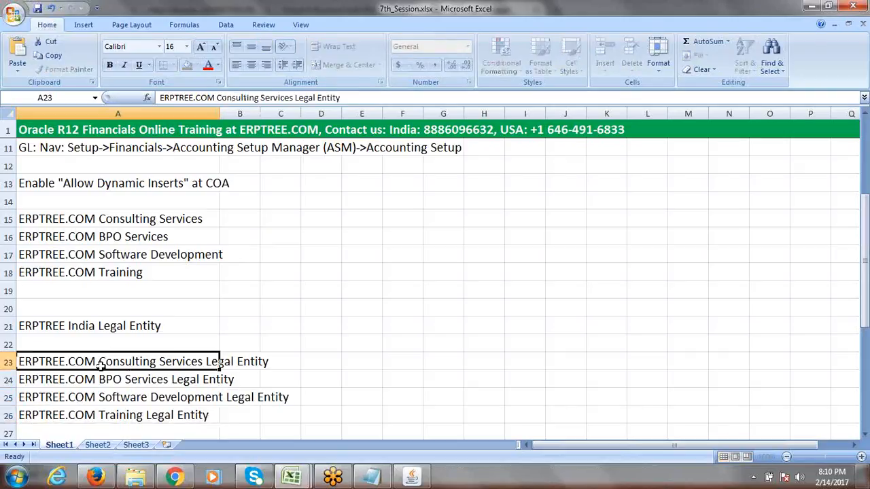
Widen column A so the longer Legal Entity names fit
double_click(95, 361)
drag(95, 362, 66, 363)
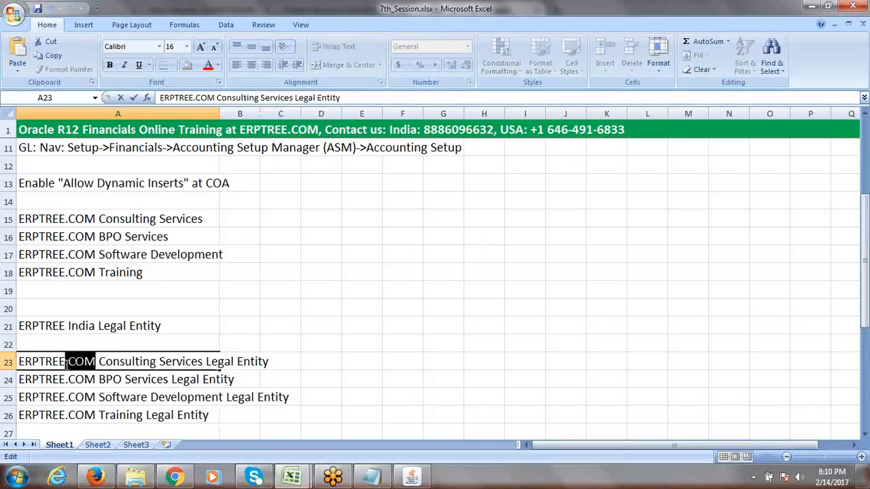
click(102, 361)
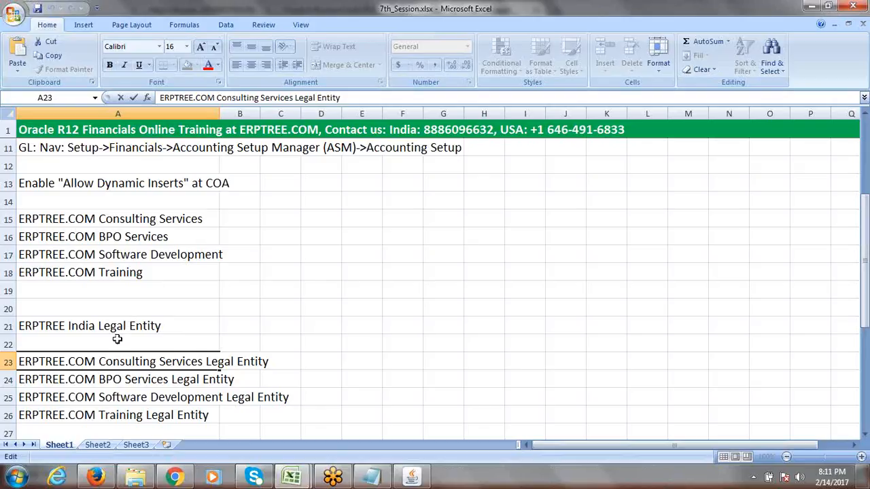
drag(127, 219, 130, 275)
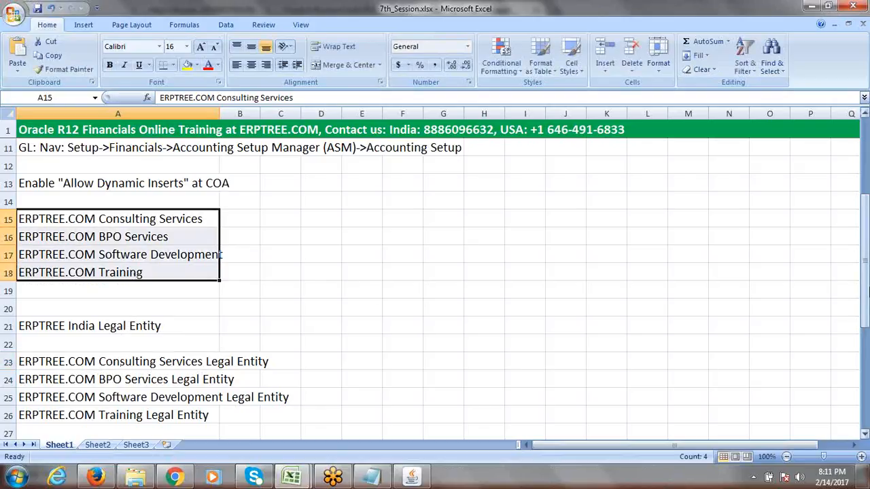
drag(865, 285, 866, 319)
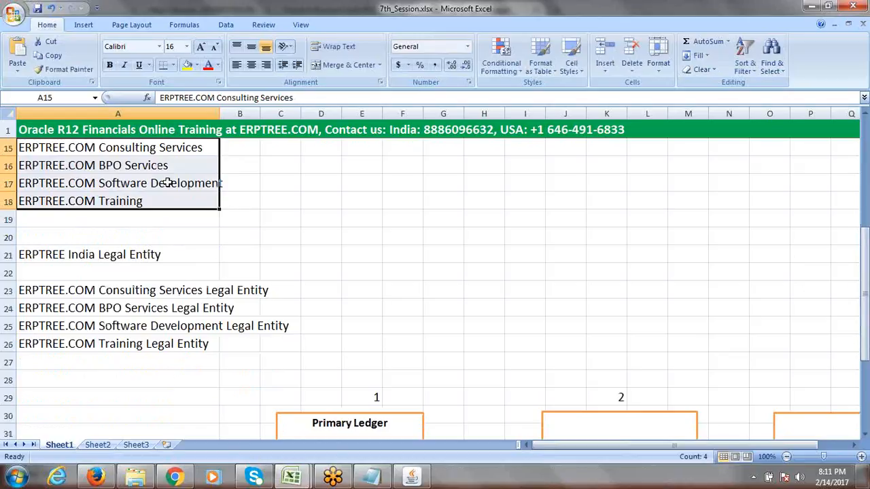
drag(219, 112, 265, 113)
Compare the company names in A15:A18 with their Legal Entity entries in A23:A26
click(85, 254)
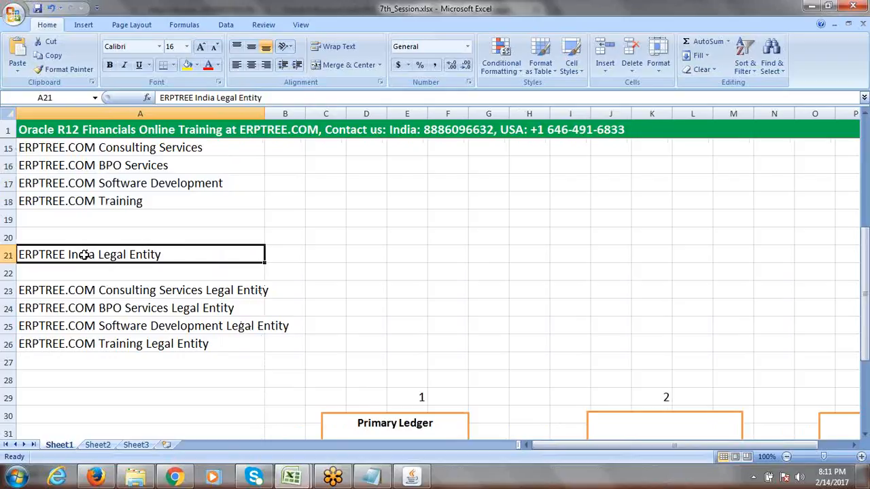
drag(864, 268, 865, 253)
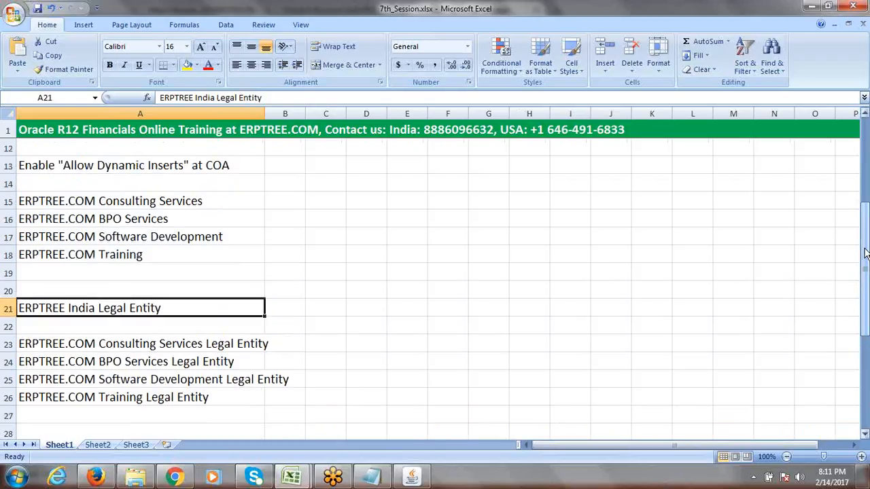
drag(131, 347, 133, 388)
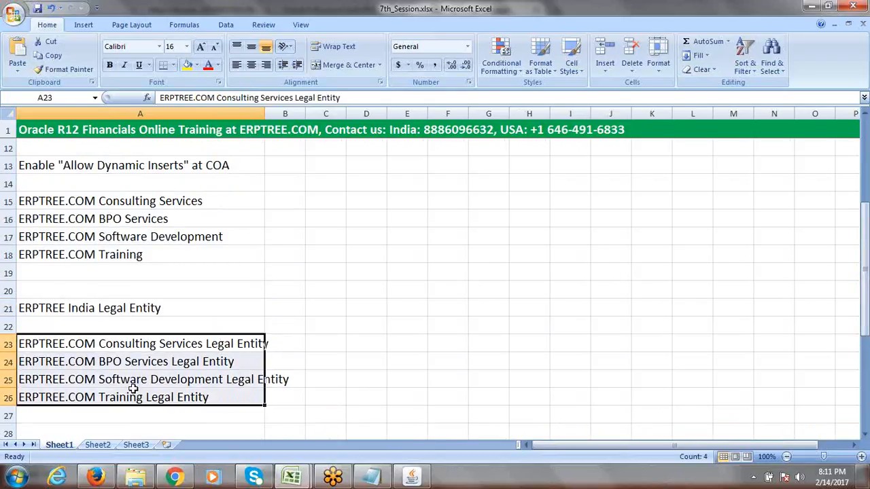
click(70, 345)
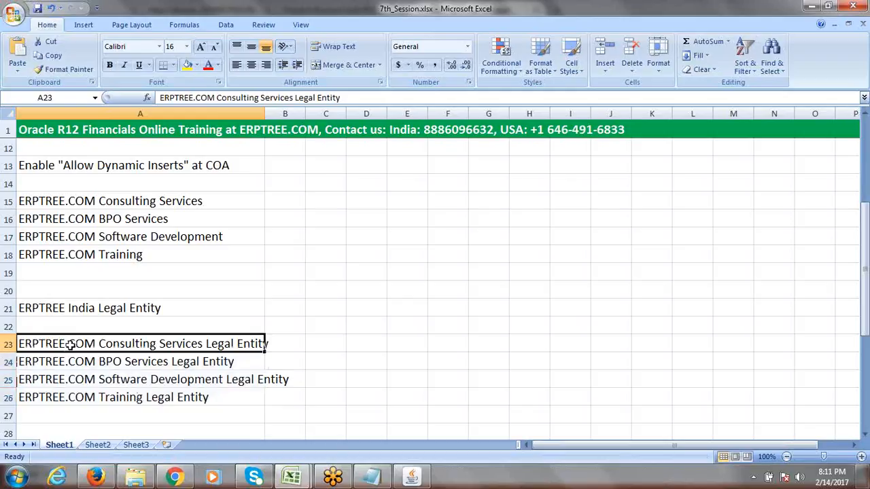
click(118, 202)
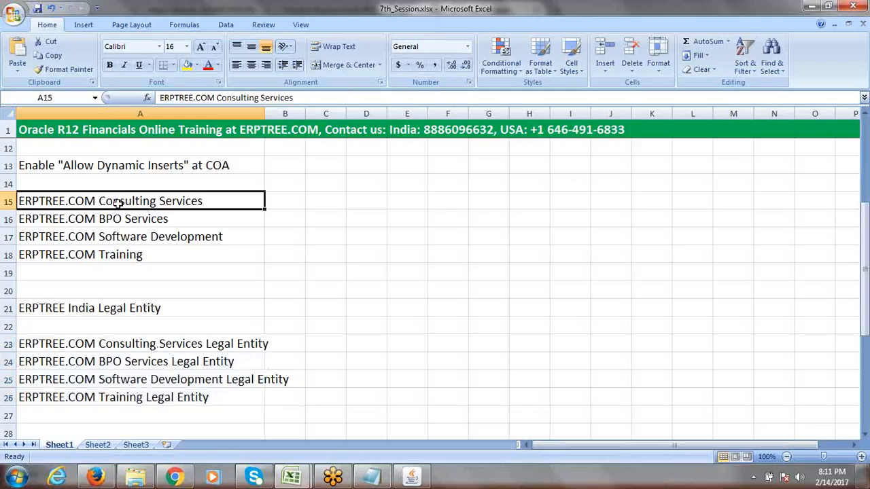
click(151, 345)
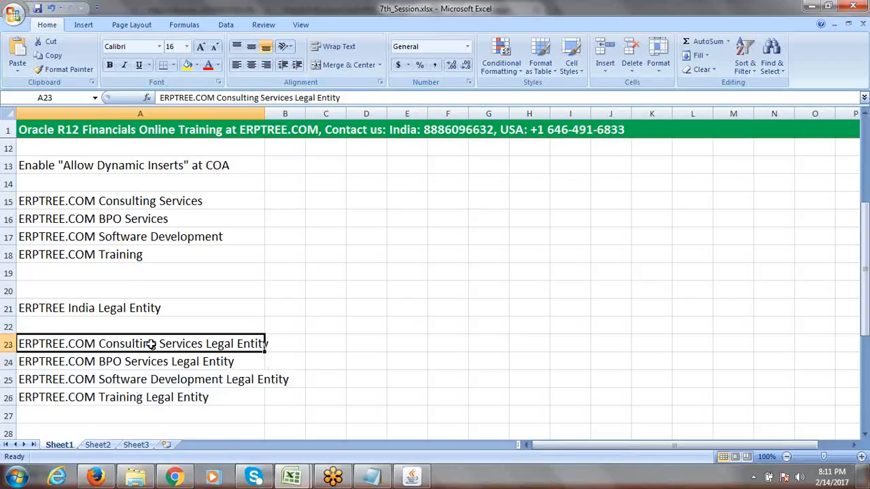
click(136, 202)
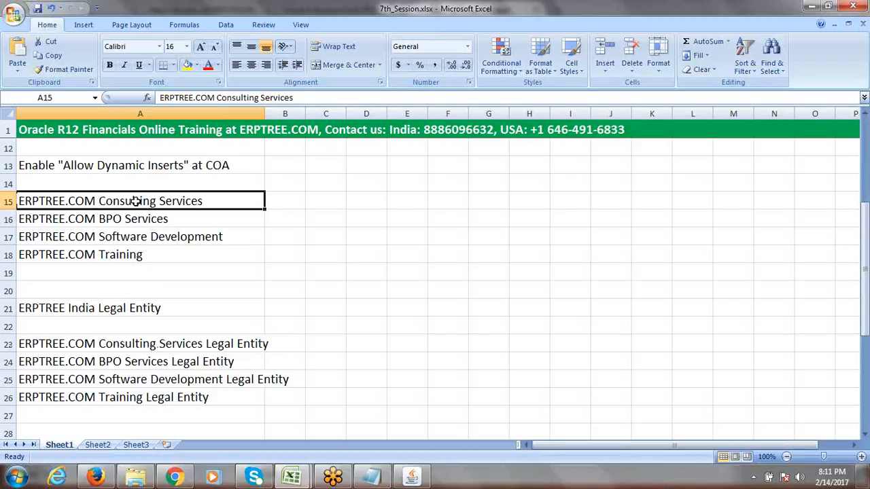
Append ' ---------------->Company' to the Consulting Services Legal Entity note in A23
double_click(156, 345)
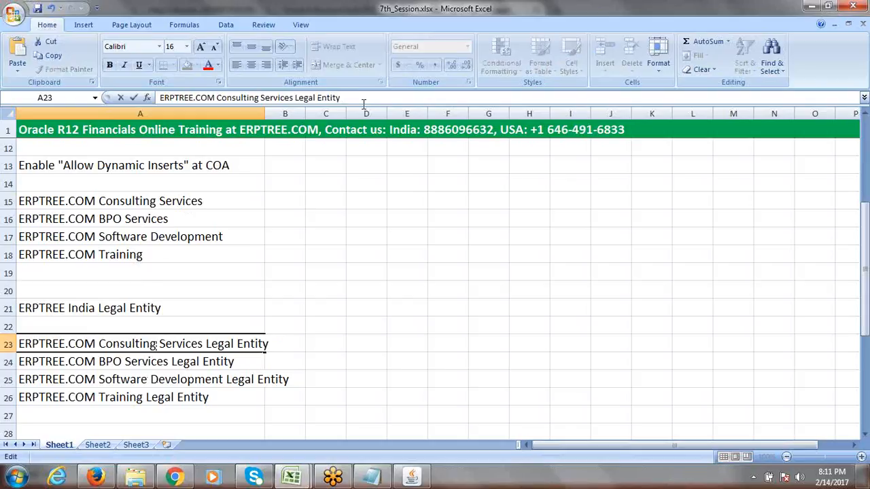
text(---------------->Co)
key(BackSpace)
key(BackSpace)
text(Company)
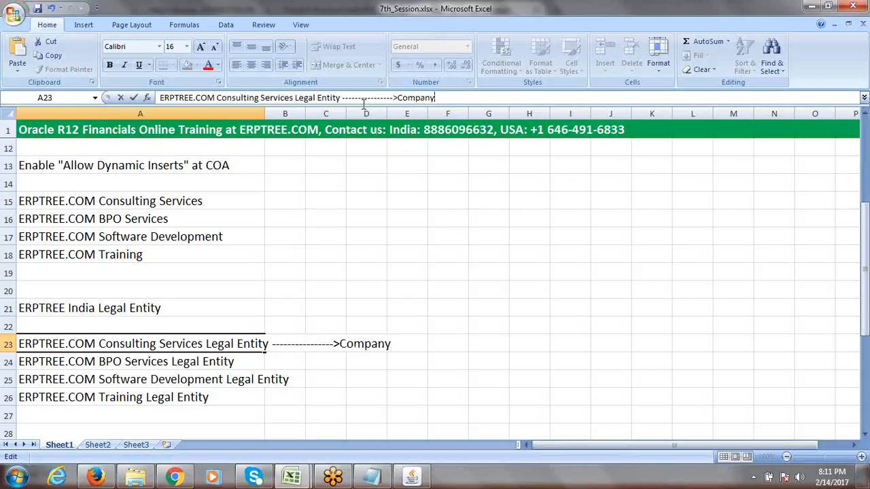
key(Return)
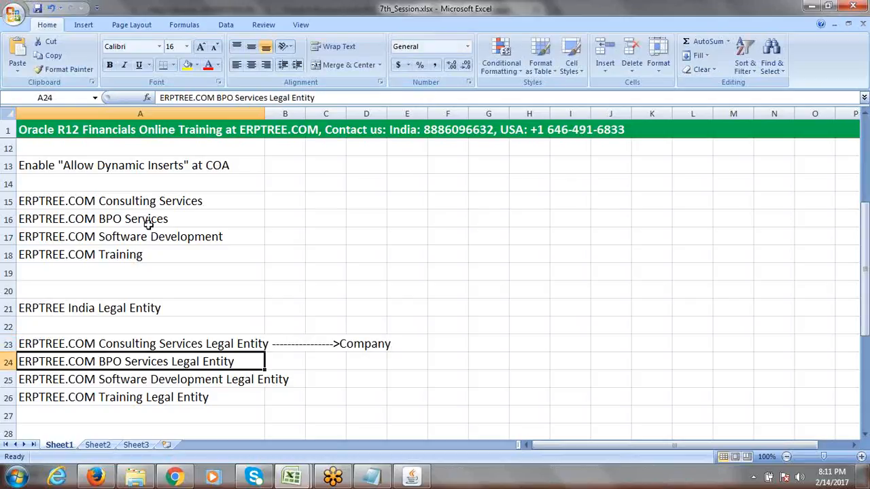
click(104, 345)
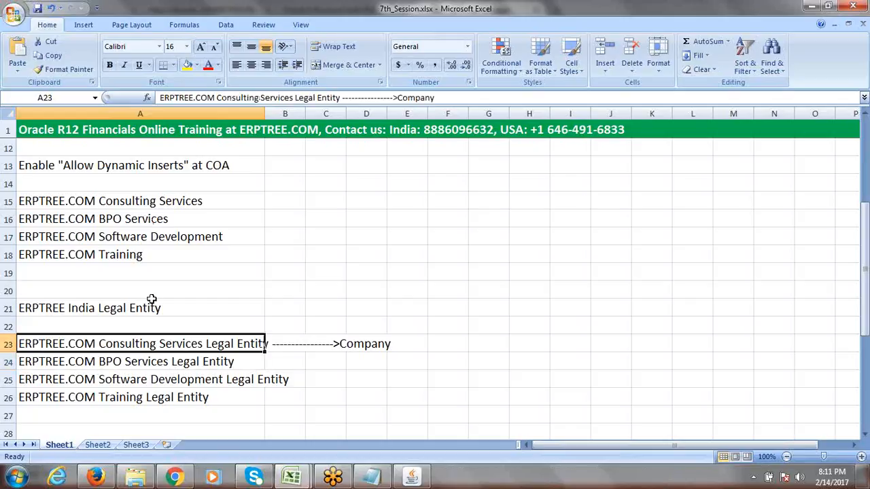
click(115, 201)
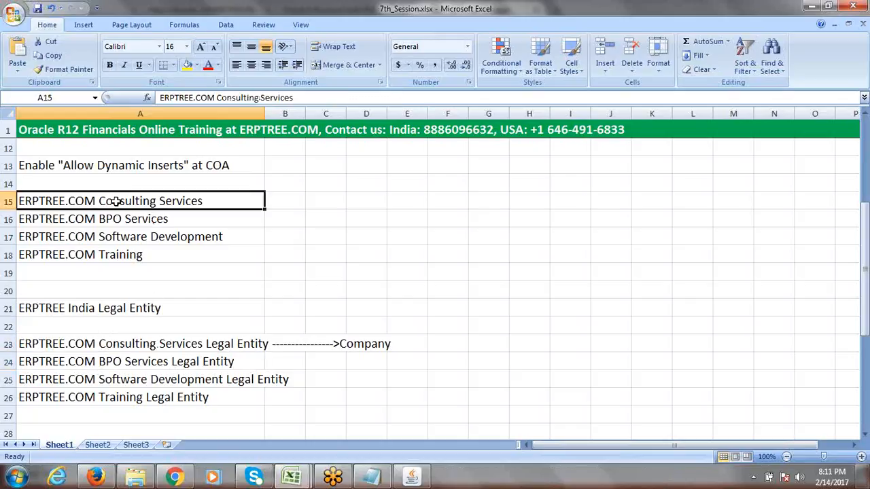
click(138, 360)
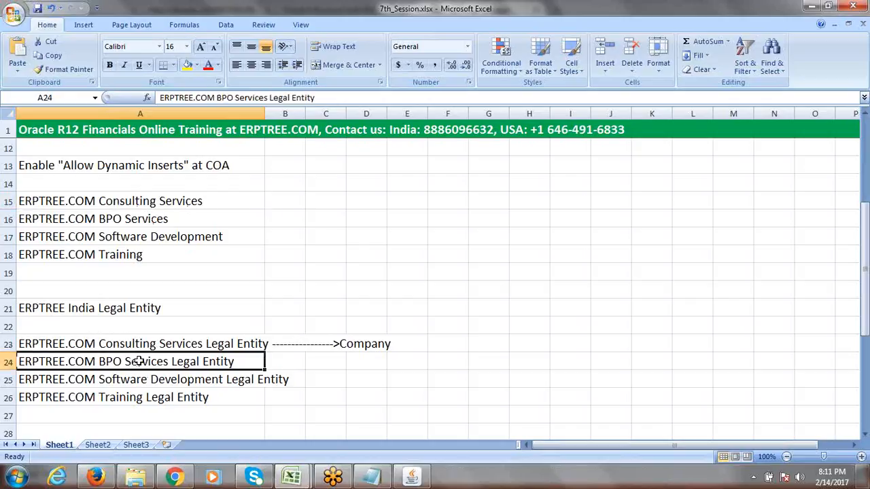
click(160, 219)
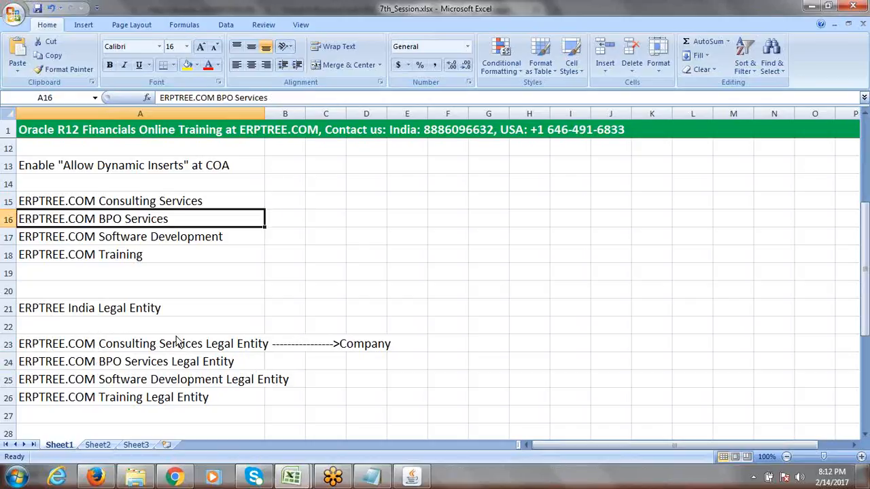
click(188, 382)
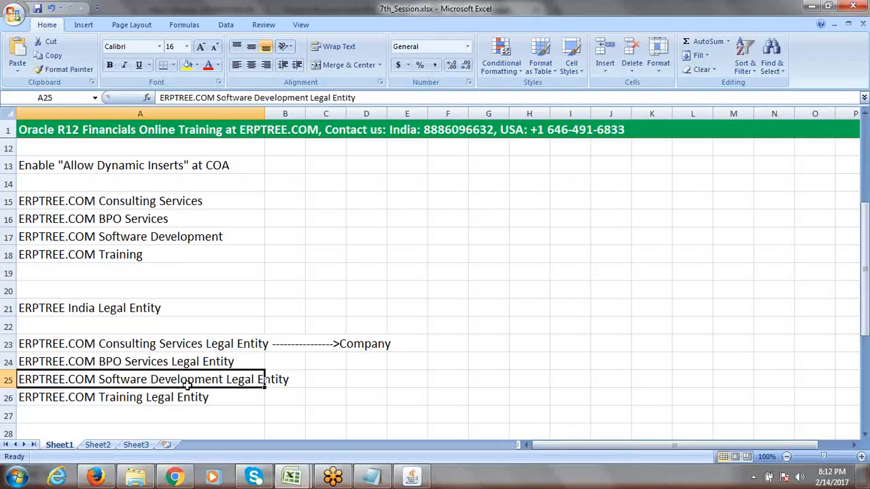
click(149, 236)
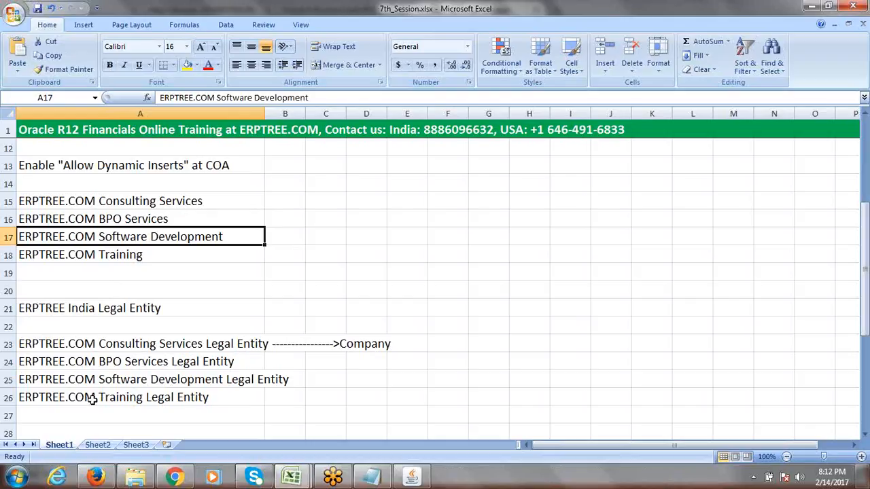
click(161, 400)
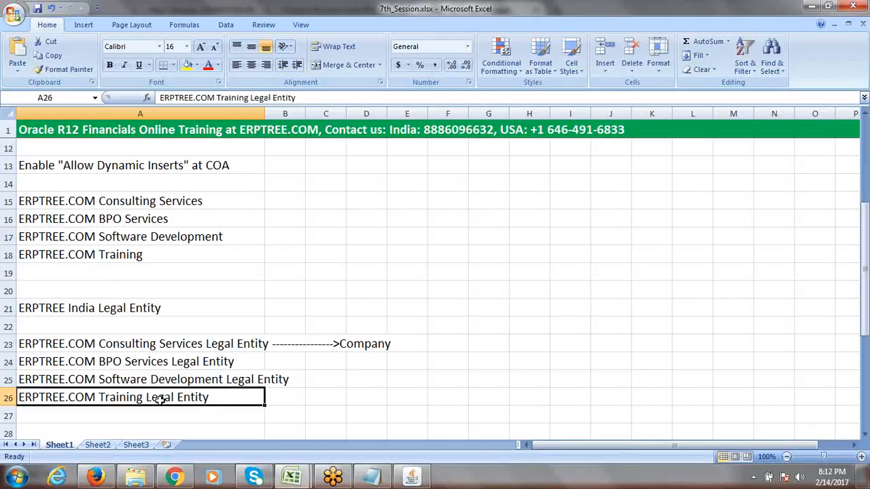
click(137, 255)
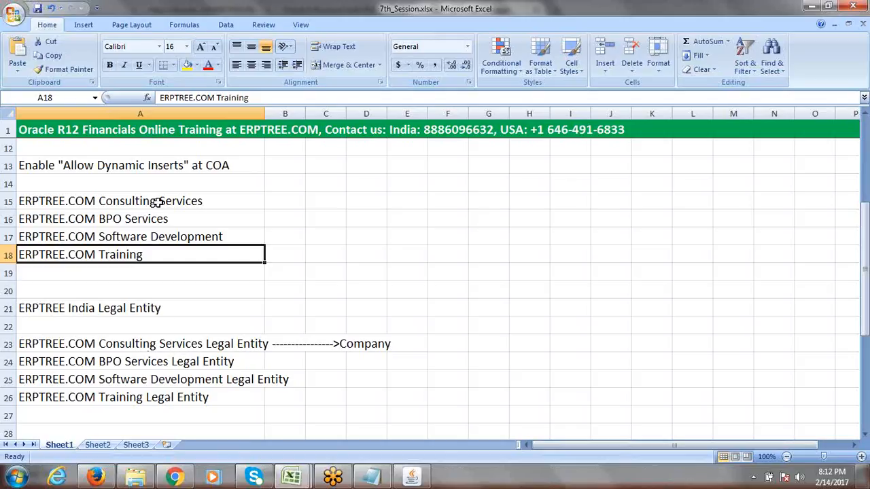
drag(153, 200, 160, 255)
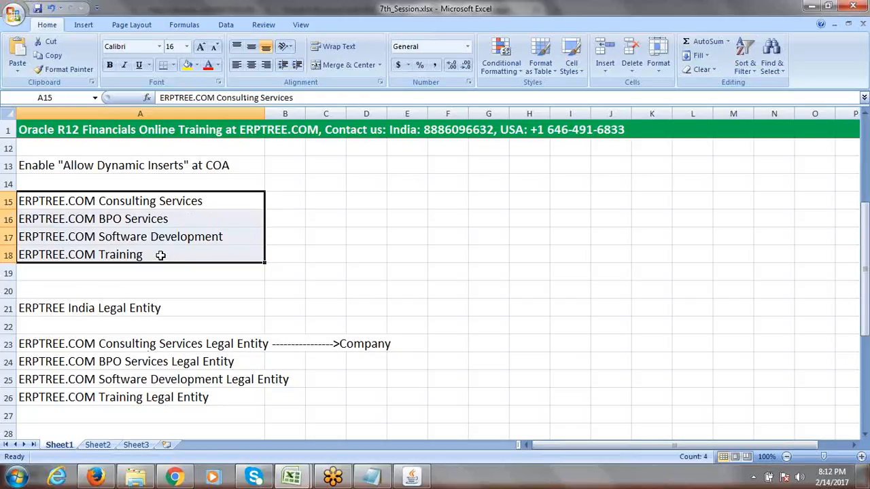
drag(865, 299, 867, 312)
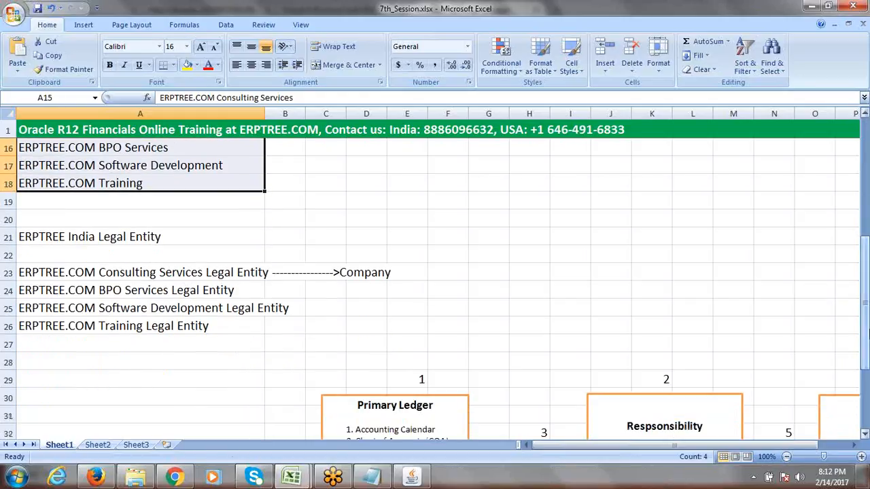
click(100, 238)
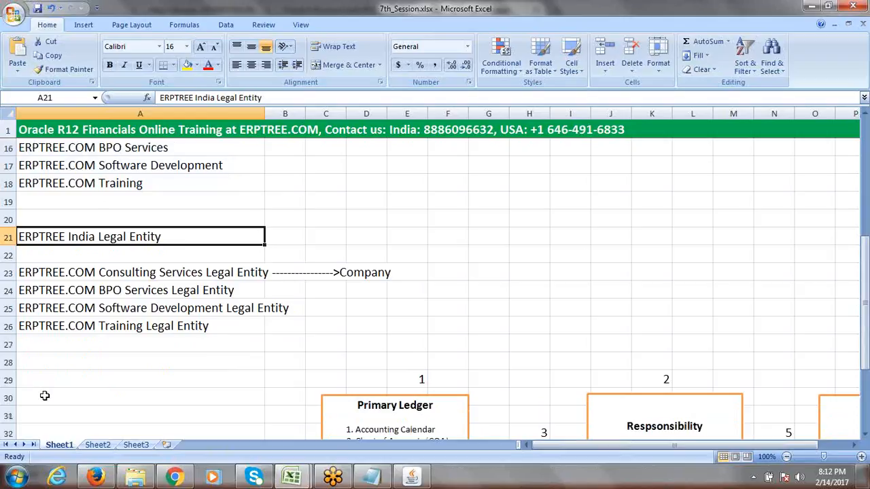
click(5, 345)
Insert two blank rows each at rows 27 and 28 below the Training Legal Entity line
right_click(4, 345)
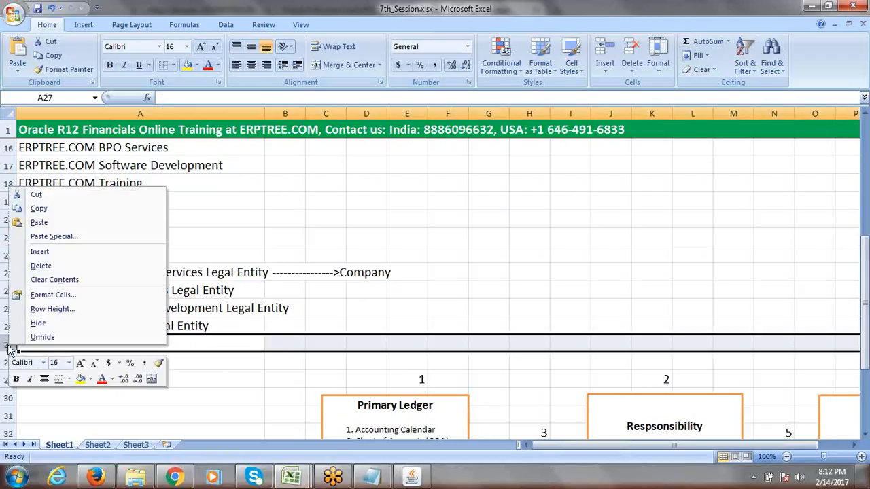
click(47, 253)
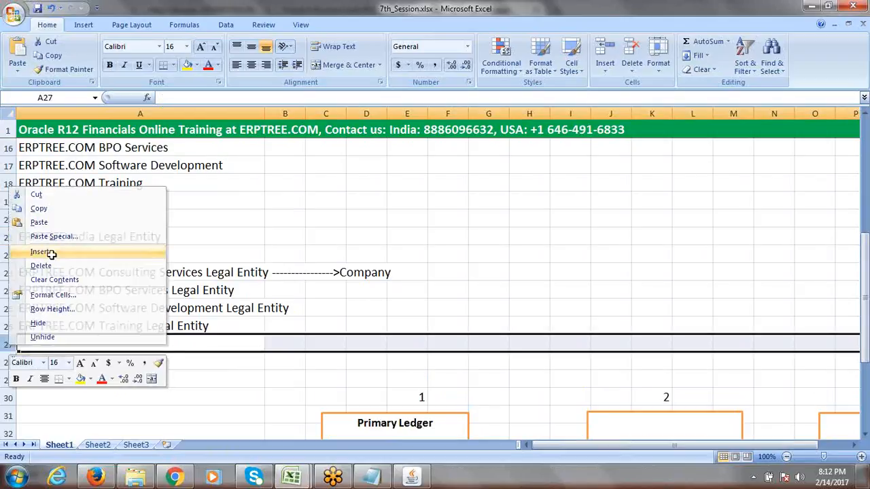
right_click(9, 346)
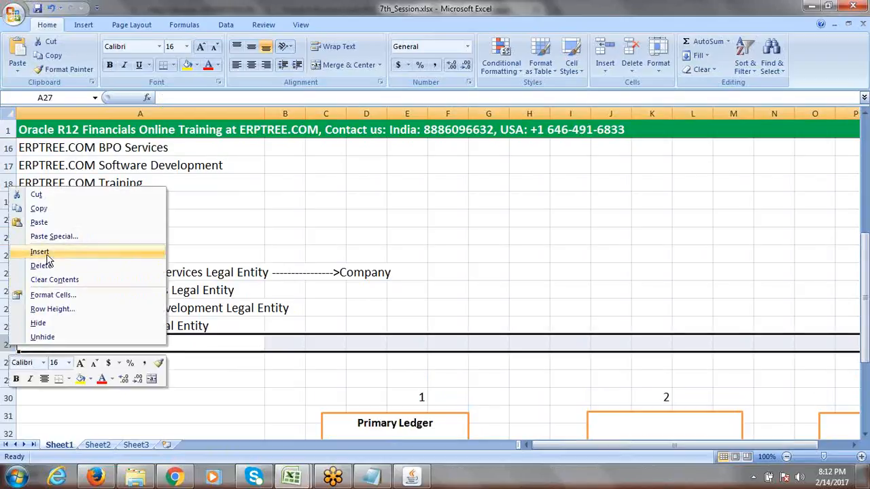
click(47, 254)
click(7, 364)
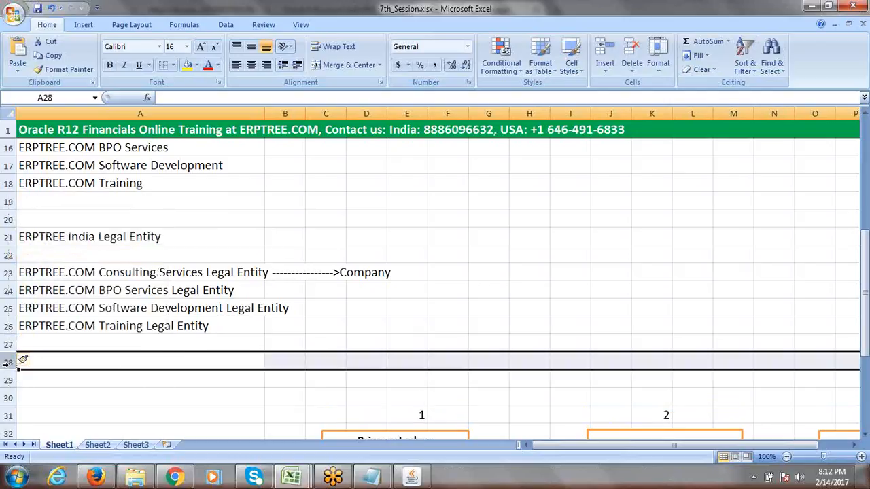
right_click(7, 363)
click(42, 272)
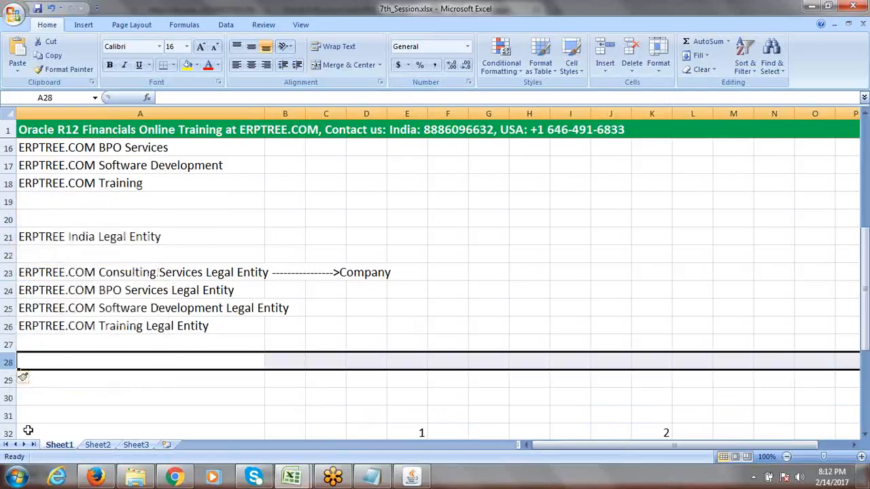
right_click(6, 363)
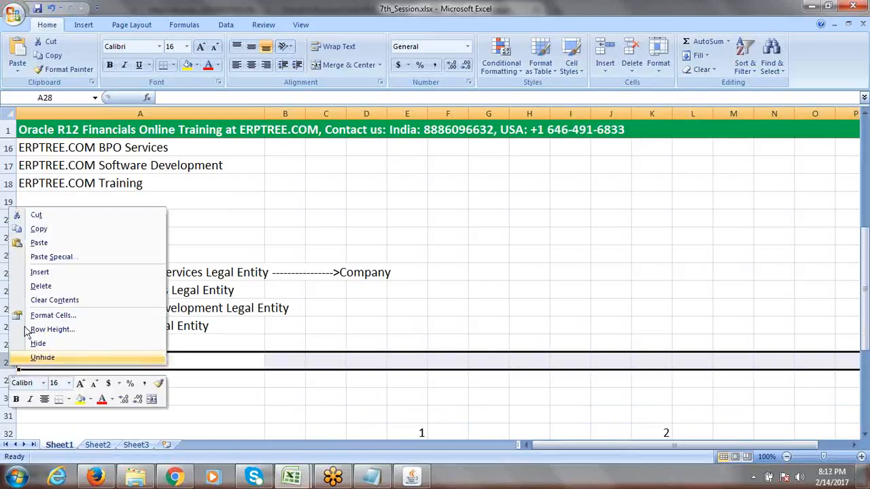
click(52, 274)
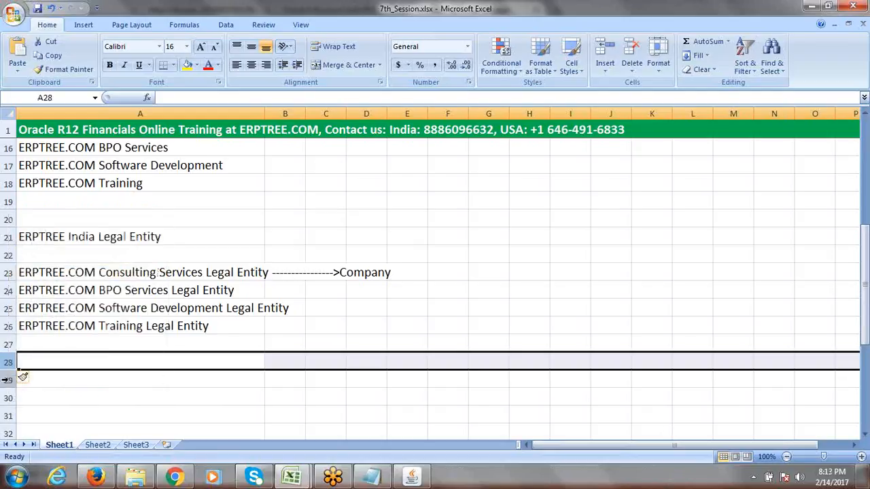
Insert four more blank rows at row 29
click(7, 380)
right_click(6, 379)
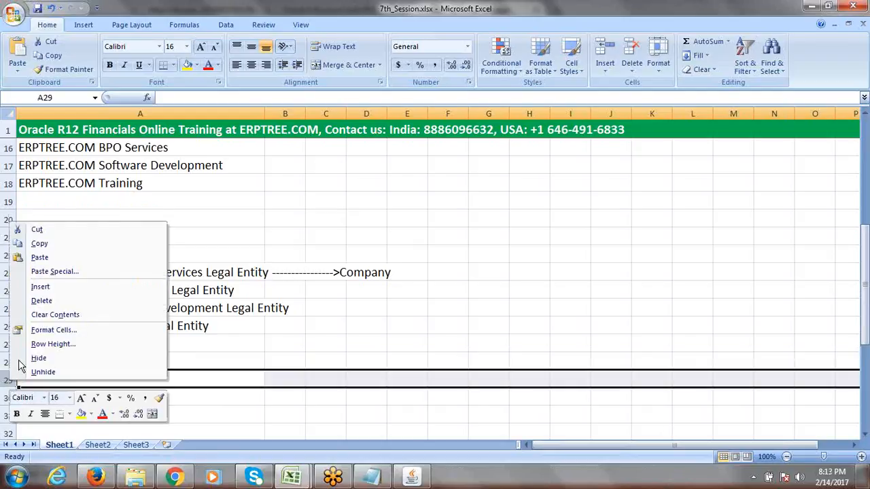
click(64, 288)
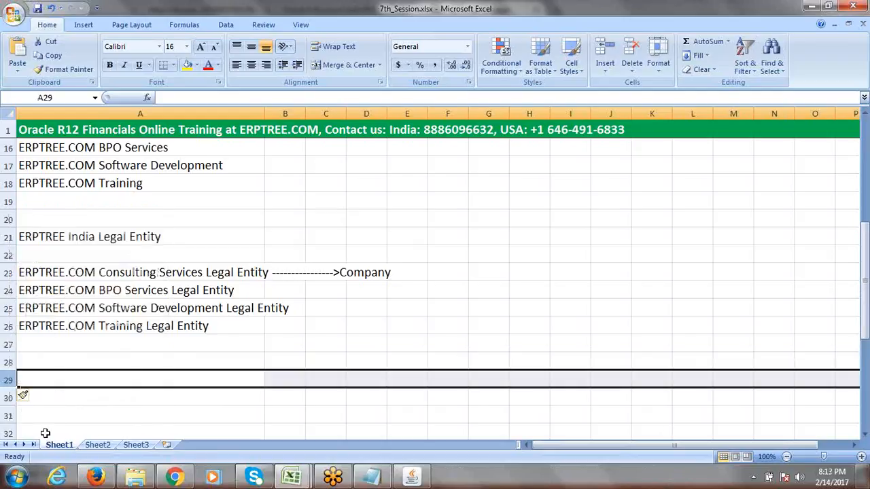
right_click(11, 382)
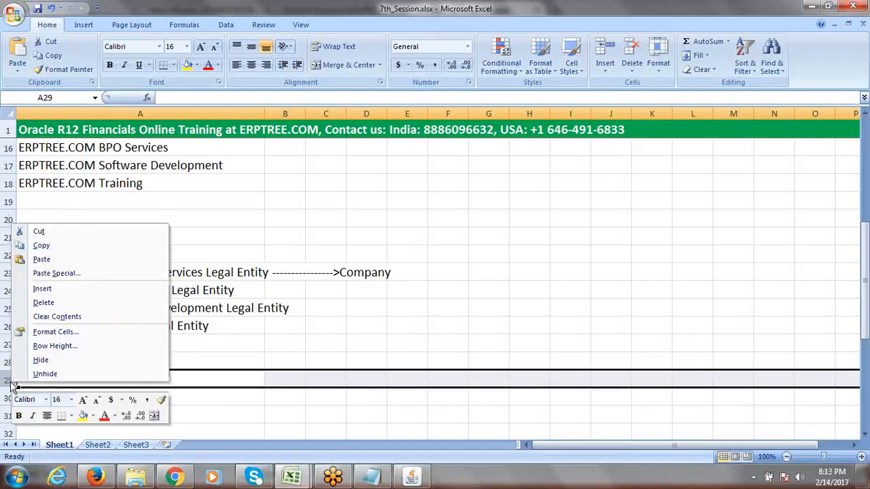
click(58, 291)
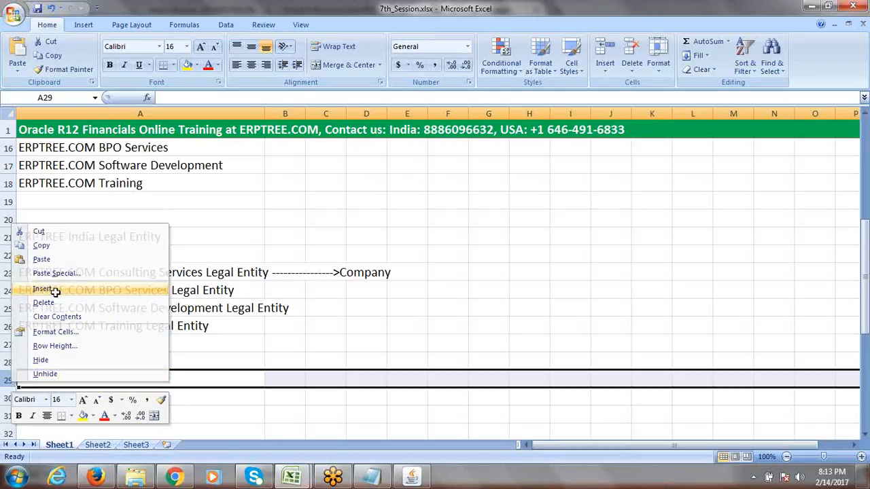
right_click(11, 383)
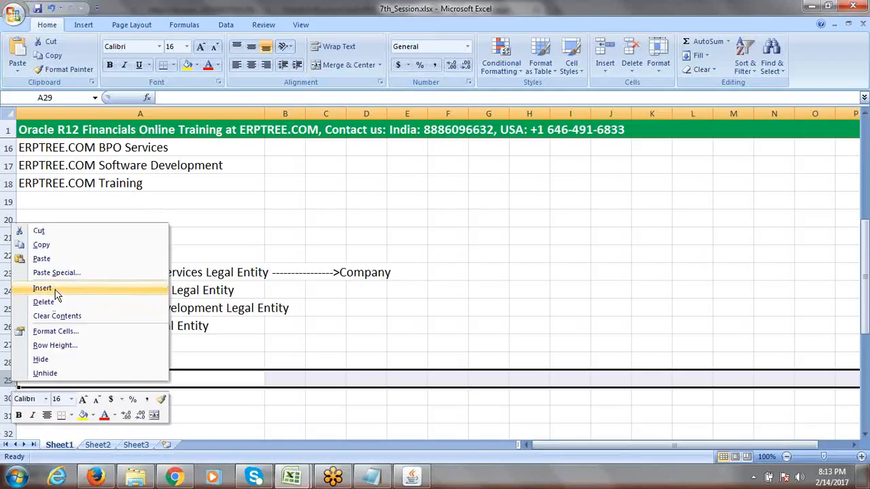
click(59, 289)
right_click(10, 382)
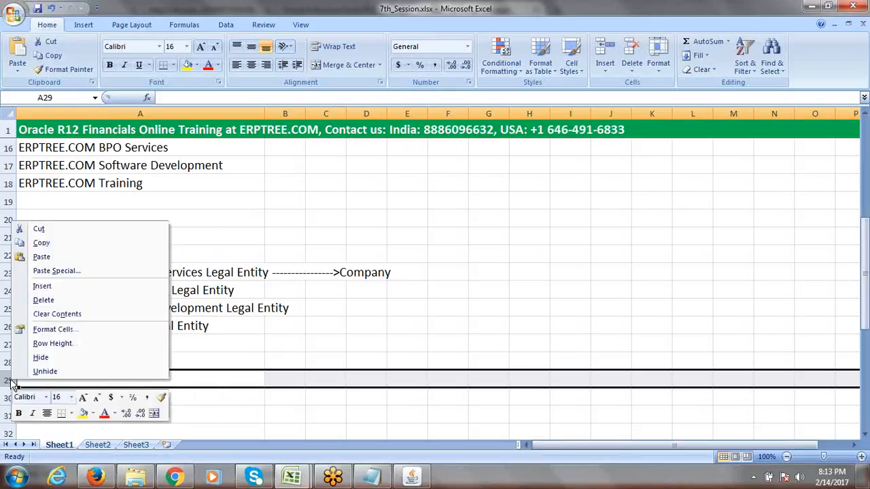
click(43, 291)
click(132, 405)
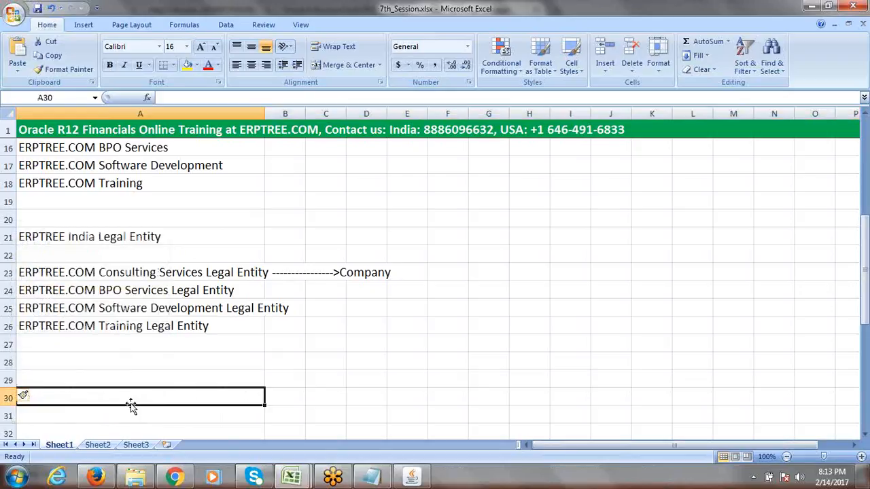
Enter 'ERPTREE India Primary Ledger (1000, 2000, 3000, 4000)' in cell A28
click(102, 362)
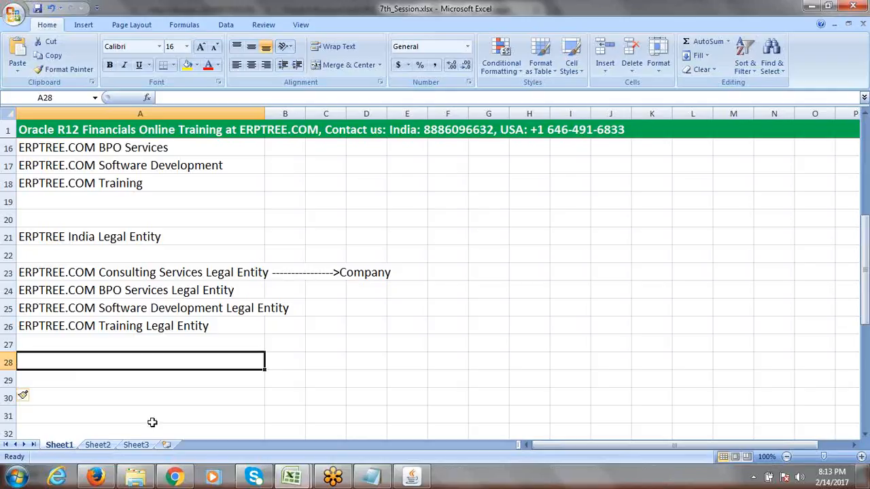
text(ERPTREE)
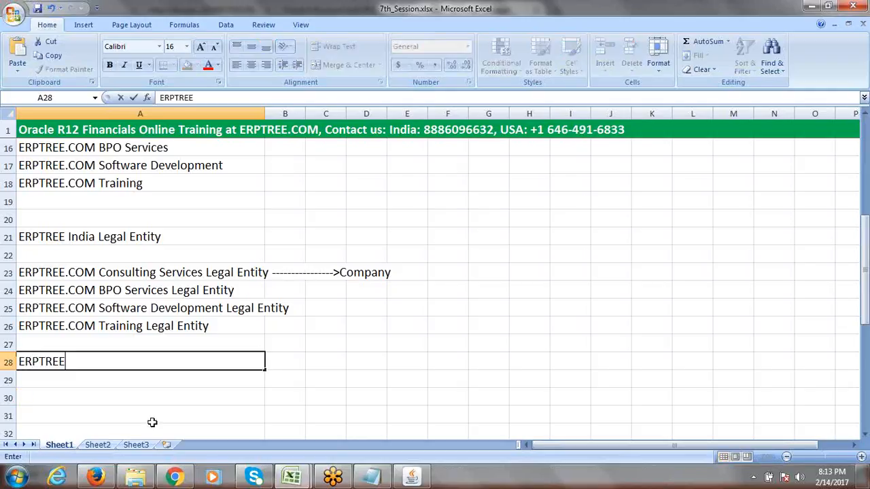
text( India P)
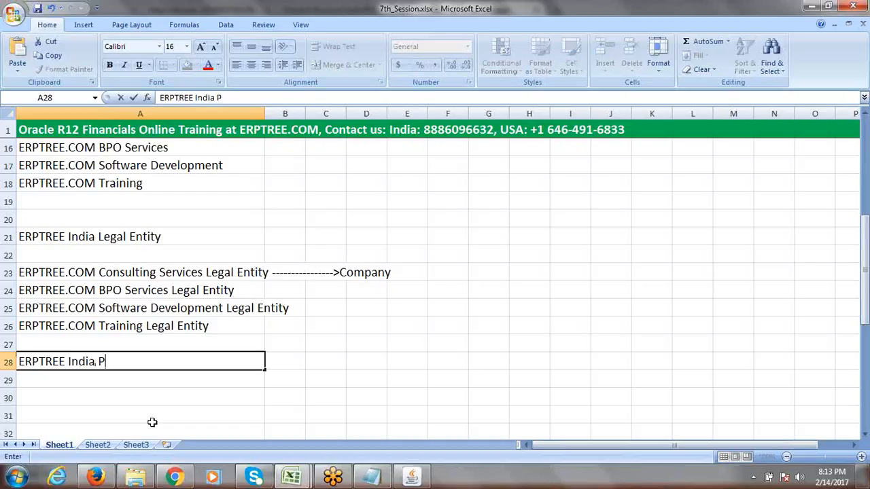
text(rimary Led)
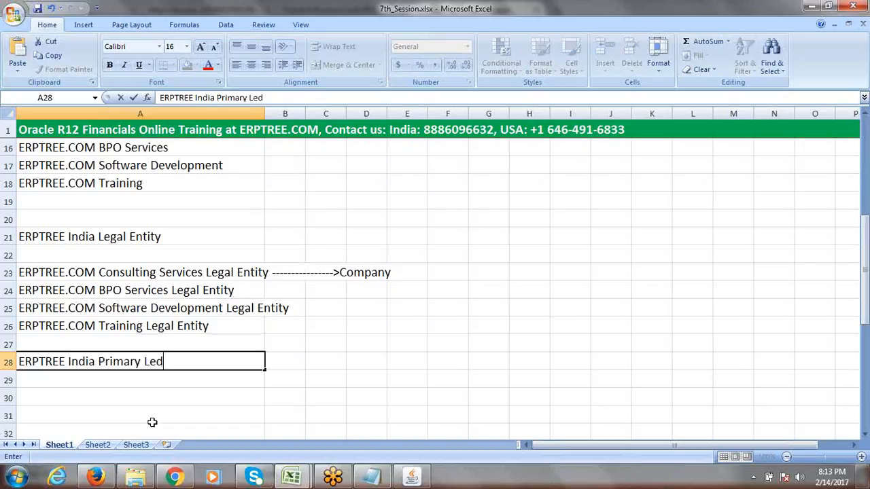
text(ger)
text((100)
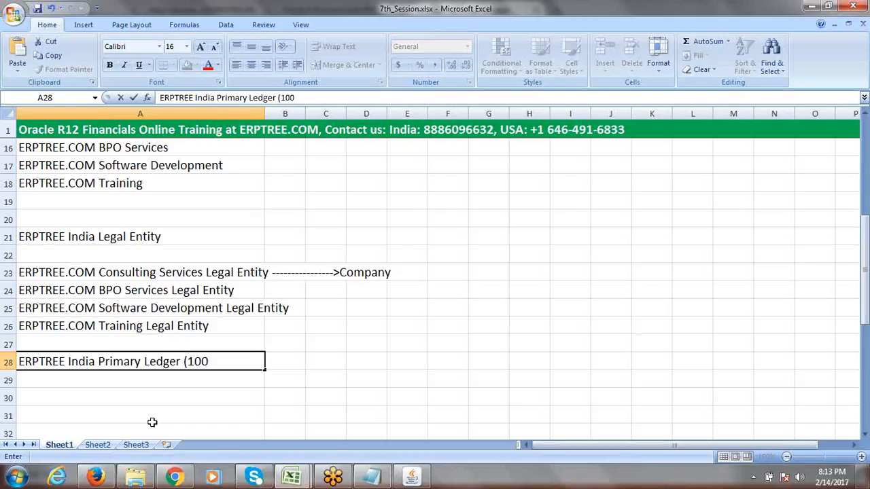
text(0, 2000)
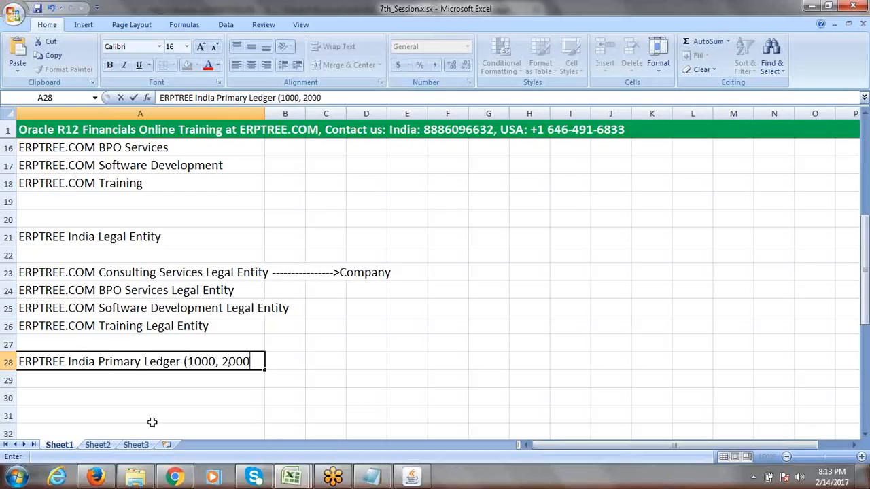
text(, 3000, 4000)
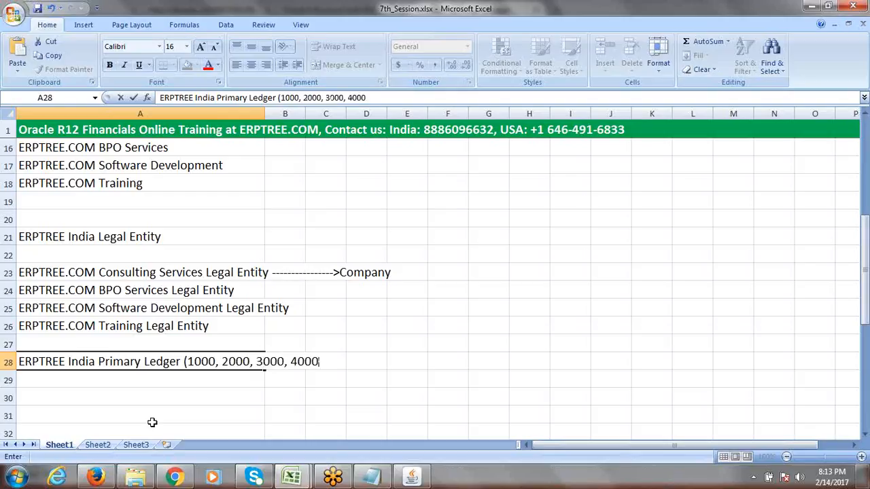
text())
key(Return)
click(71, 361)
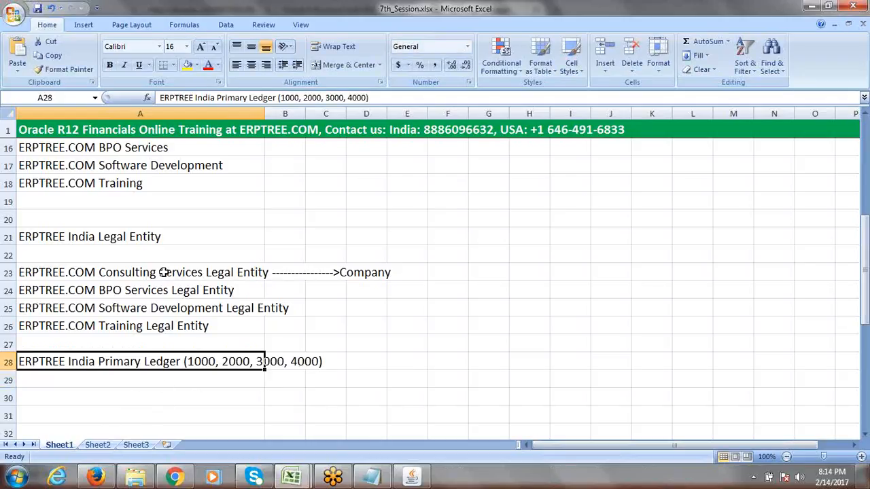
Prefix the A28 ledger note with 'Create Primary Ledger:'
drag(167, 273, 171, 327)
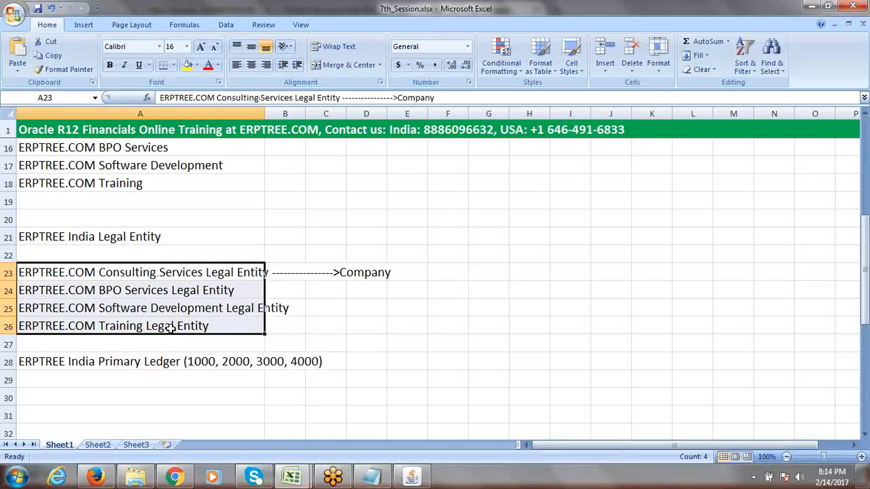
click(100, 382)
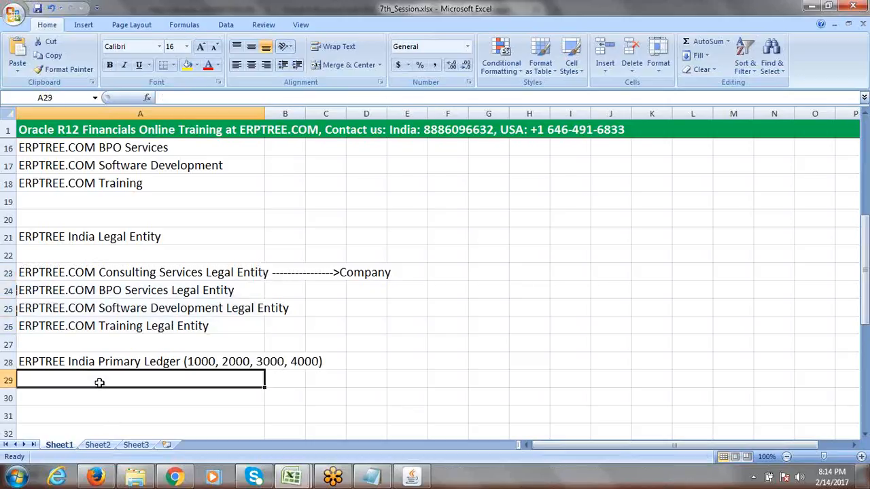
click(109, 237)
click(87, 381)
click(19, 362)
double_click(20, 362)
text(c)
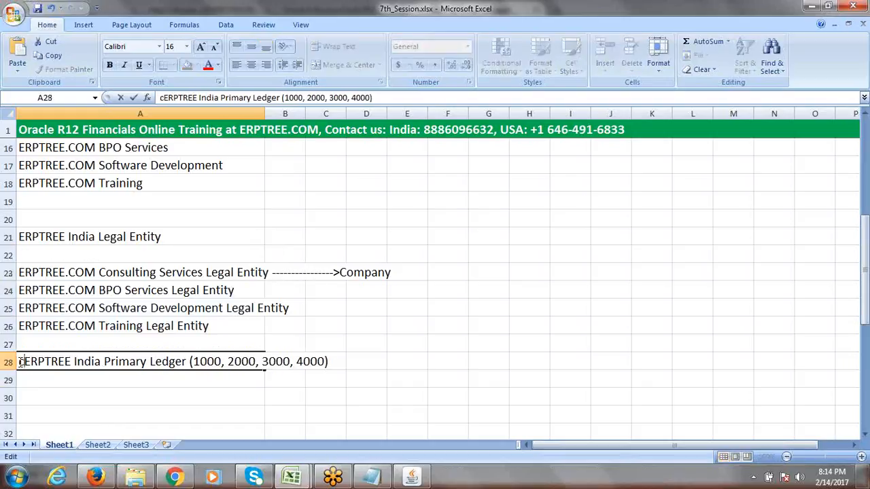
text(REAT)
key(BackSpace)
key(BackSpace)
key(BackSpace)
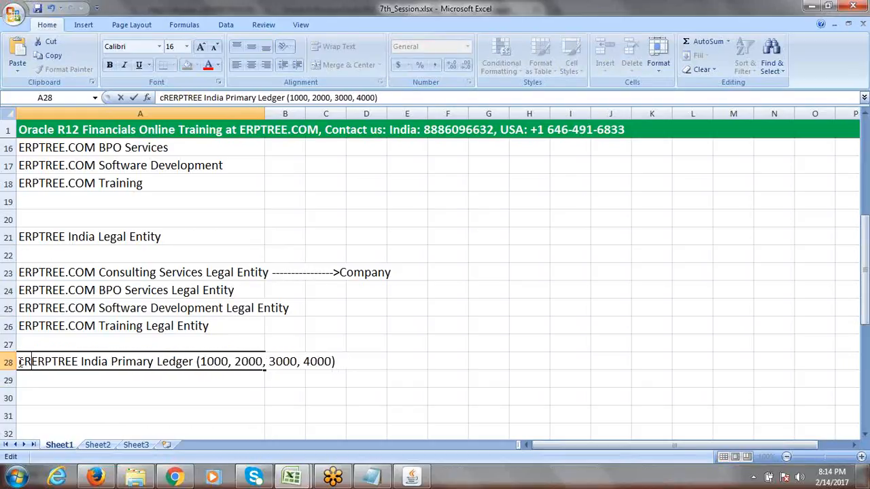
key(BackSpace)
key(BackSpace)
text(Create )
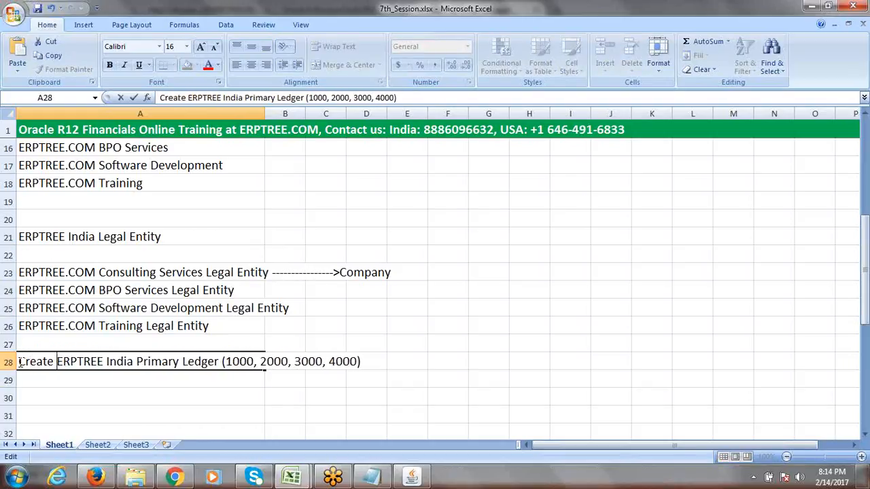
text(Primary L)
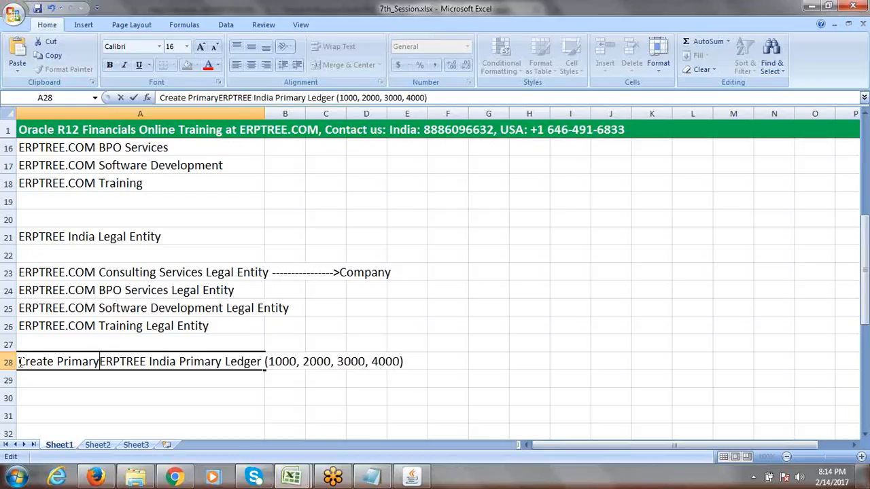
text(edger)
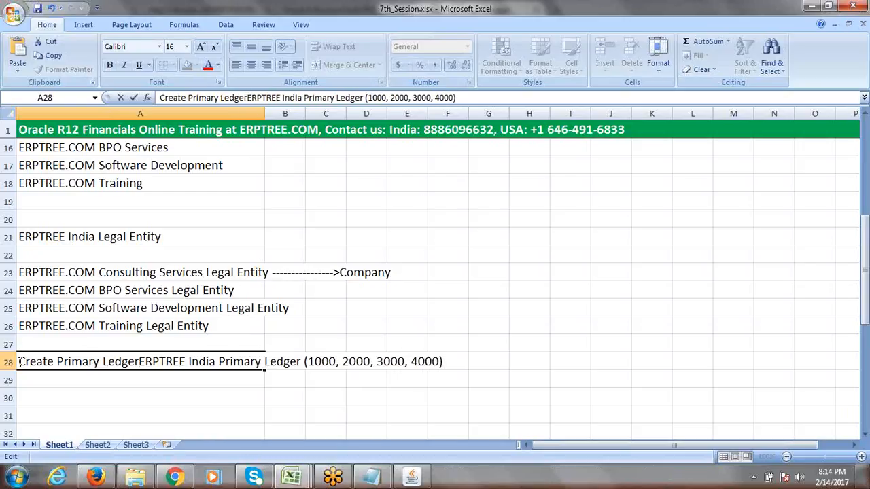
text(:)
click(43, 381)
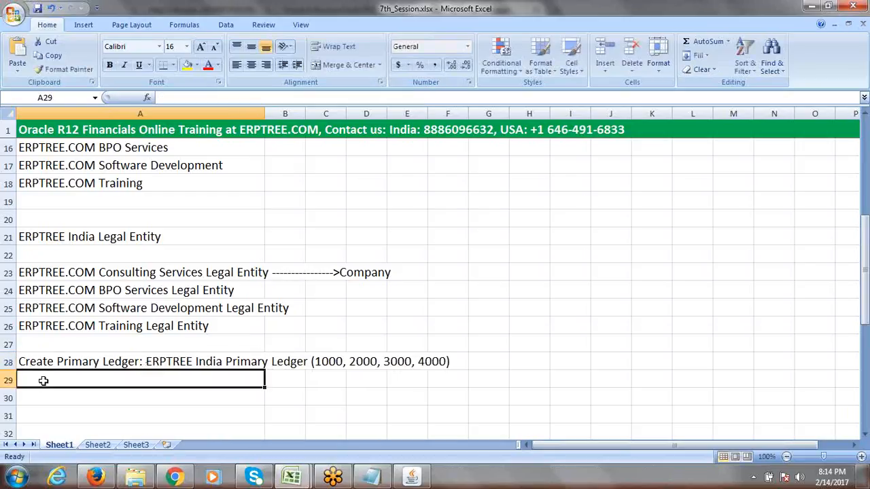
Enter 'Create Legal Entity: ERPTREE India Legal Entity' in cell A29
text(Create LE)
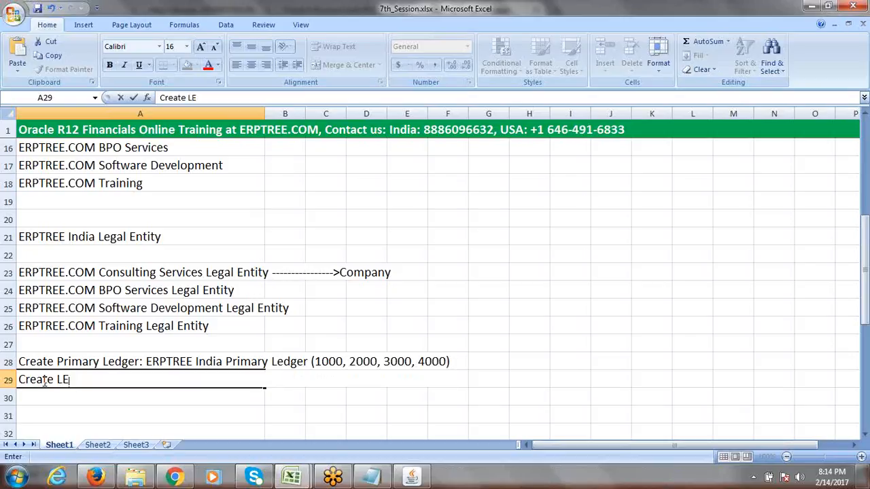
key(BackSpace)
text(eate LEgal Entity: )
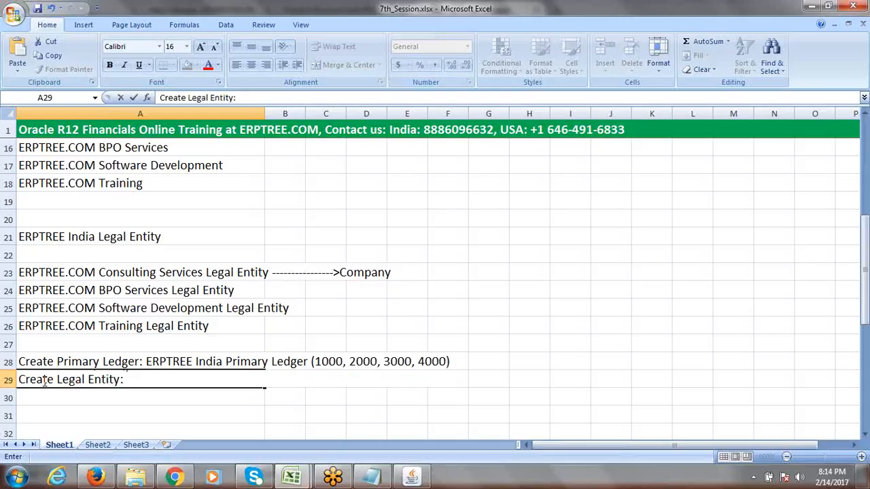
text(ERPTREE )
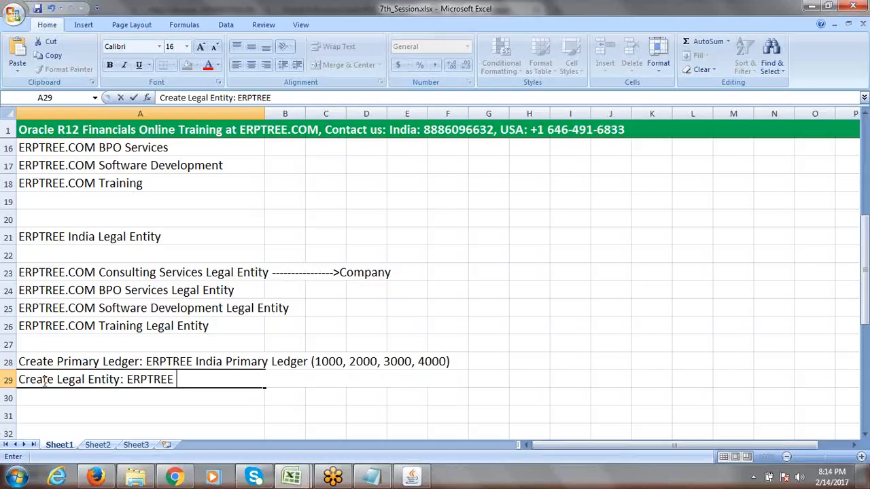
text(India Legal)
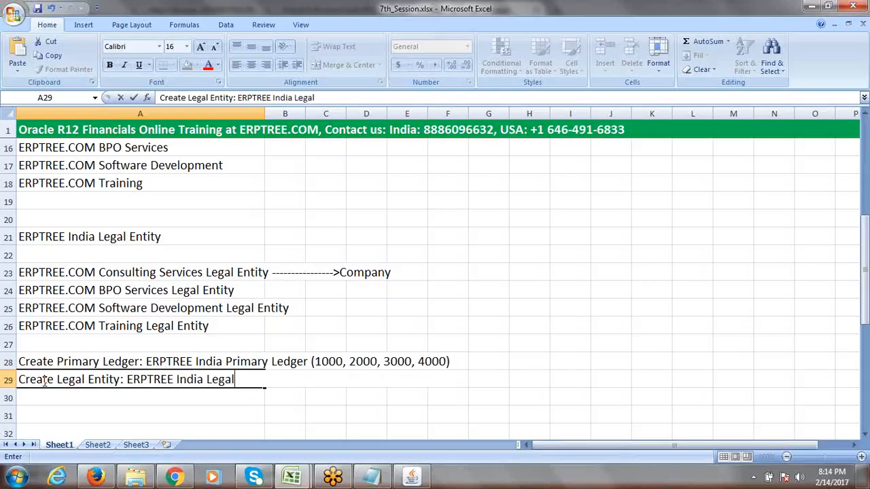
text( Entity)
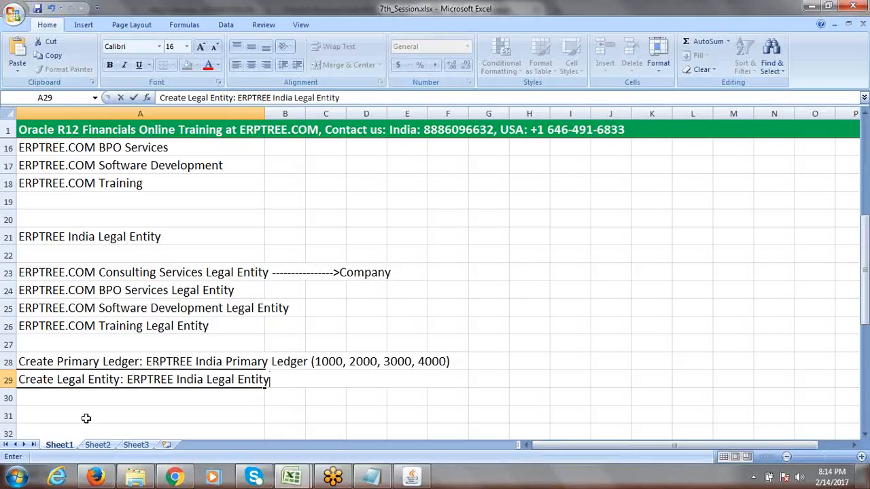
click(92, 401)
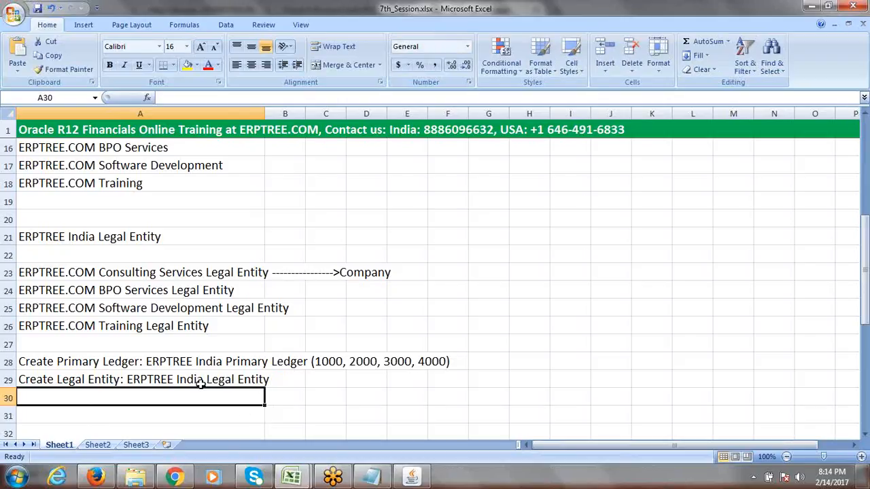
click(327, 362)
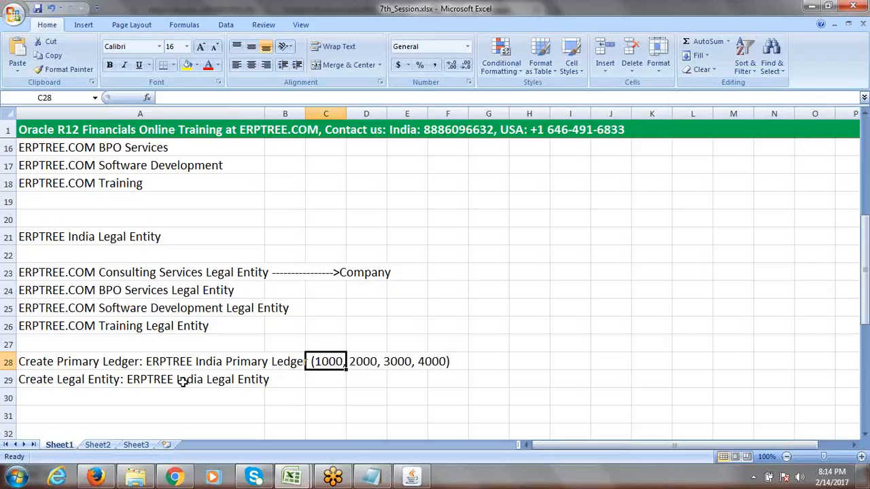
click(161, 381)
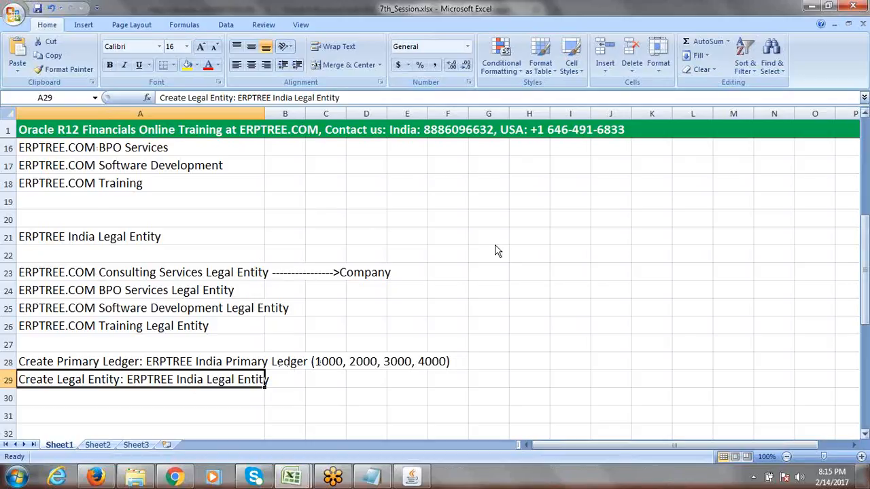
Review the Consulting Services entry and the Create Primary Ledger and Create Legal Entity steps
scroll(408, 244, up, 2)
click(138, 197)
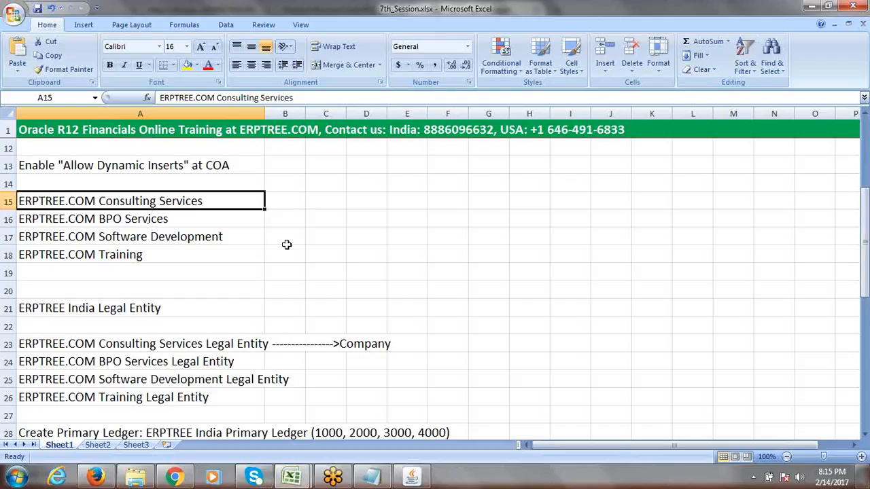
drag(865, 246, 865, 272)
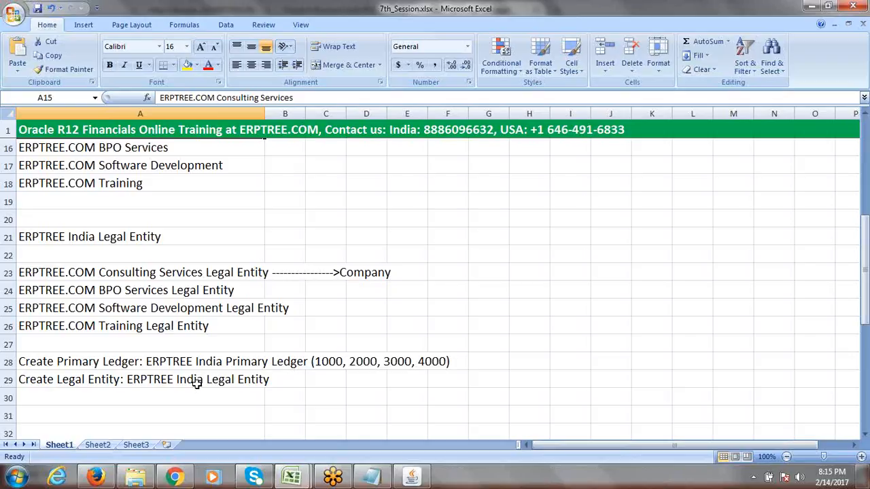
click(68, 382)
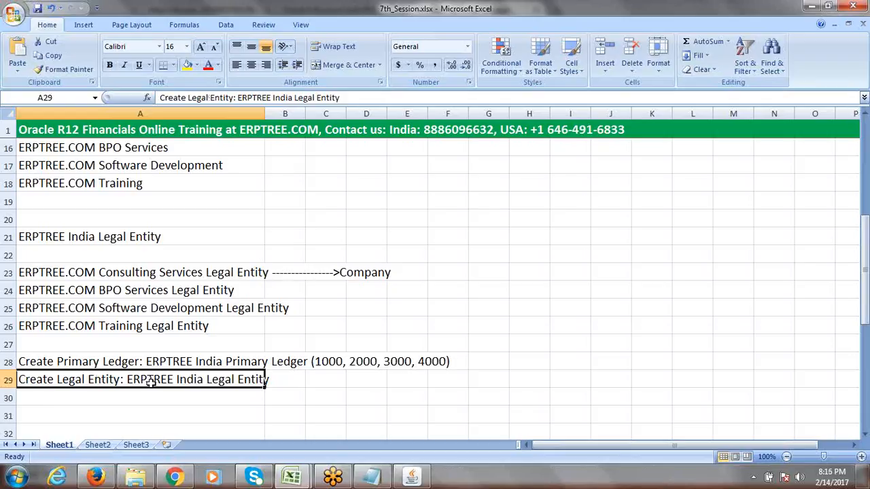
click(166, 362)
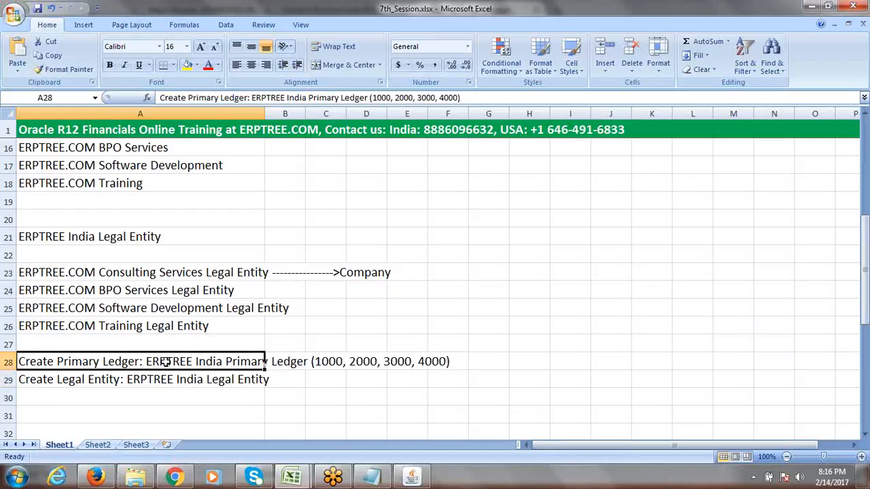
click(168, 380)
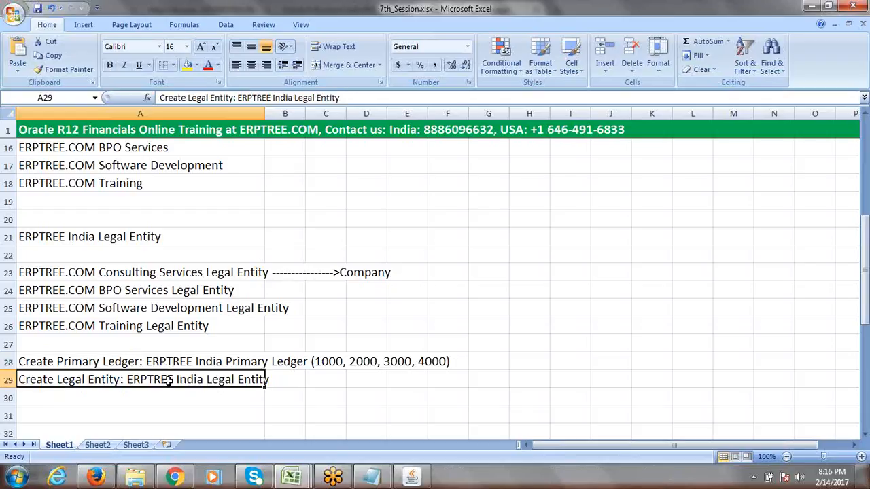
click(178, 361)
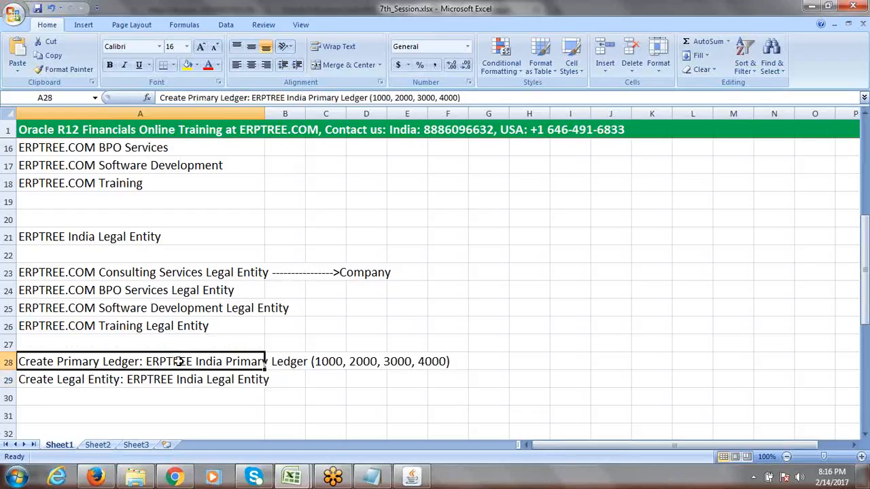
drag(178, 362, 173, 376)
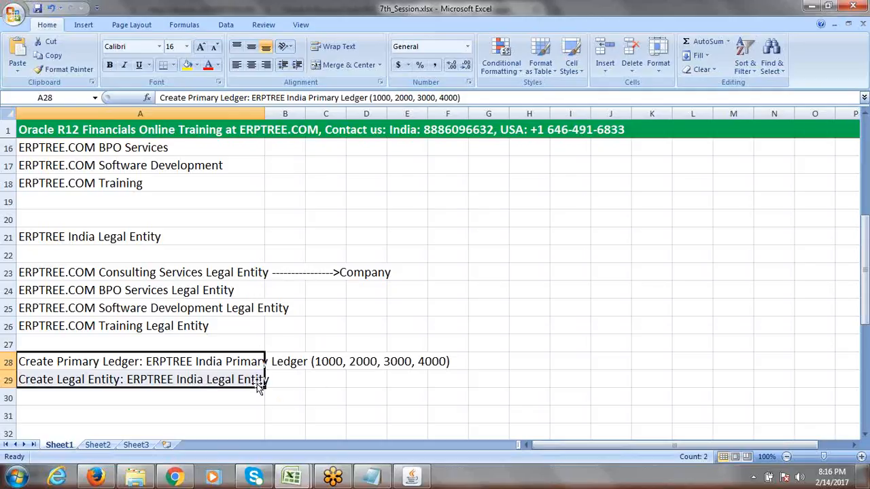
Compare the four company legal entities in A23:A26 with the ledger and legal entity steps
drag(163, 273, 163, 319)
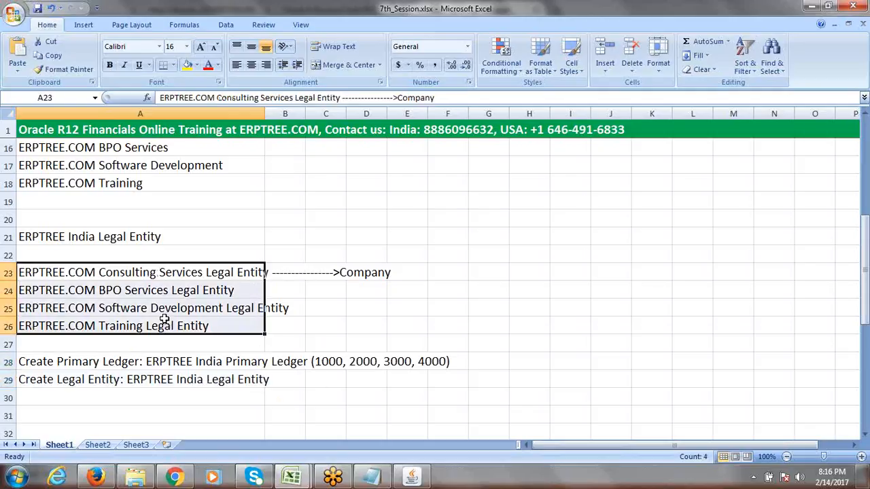
click(157, 363)
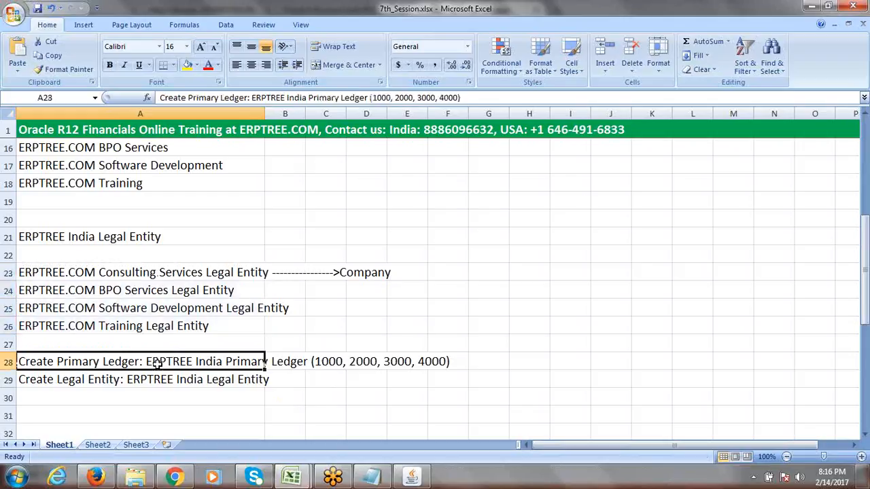
click(65, 380)
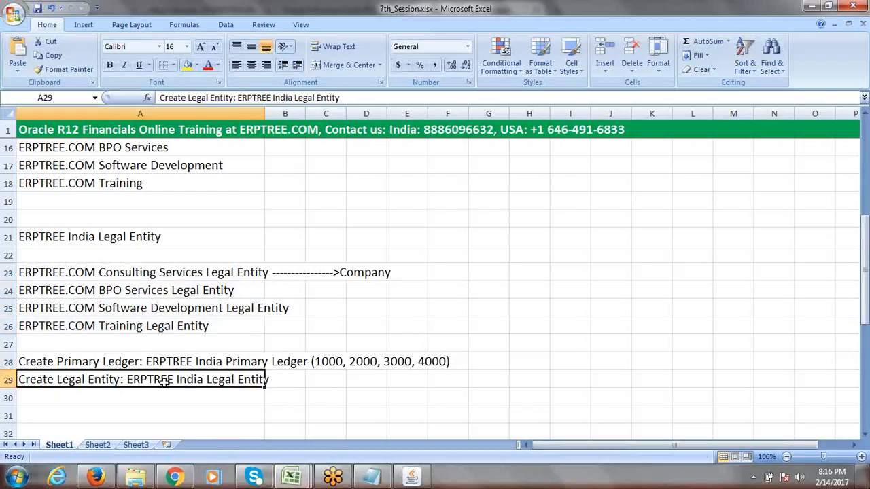
click(170, 363)
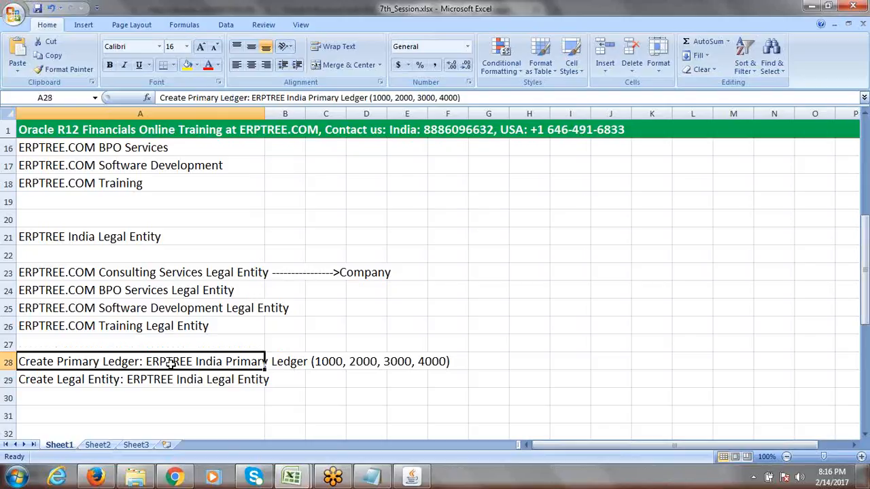
click(164, 272)
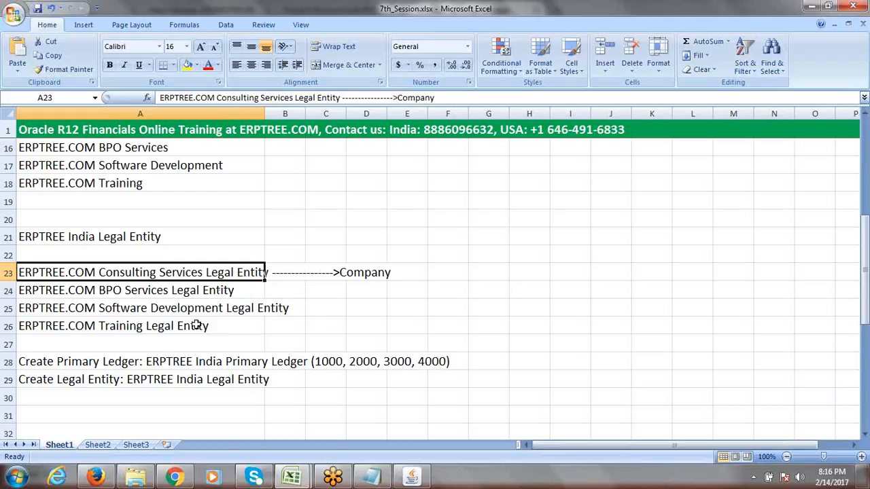
click(98, 362)
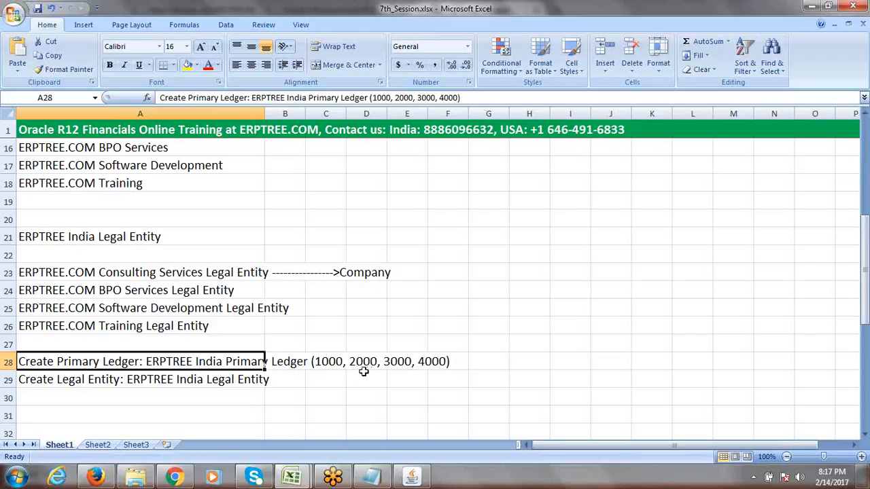
click(163, 381)
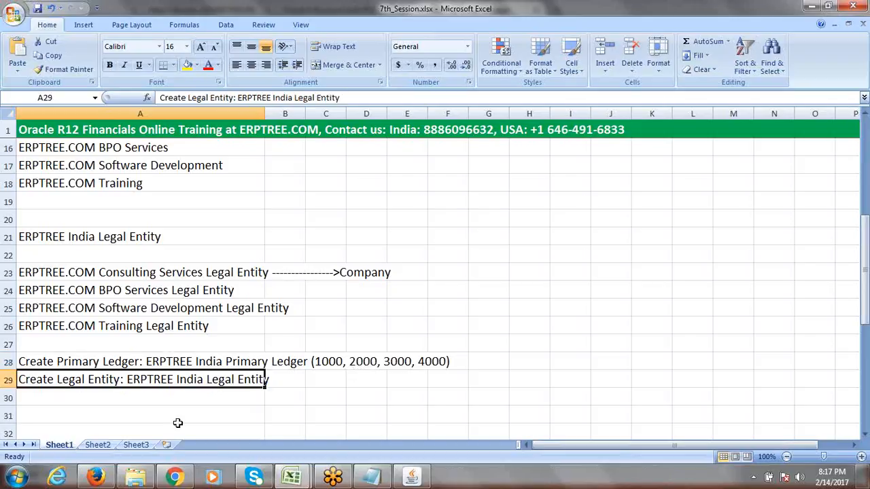
Enter 'Assign Legal Entity to Primary Ledger' as the new step in cell A30
click(157, 395)
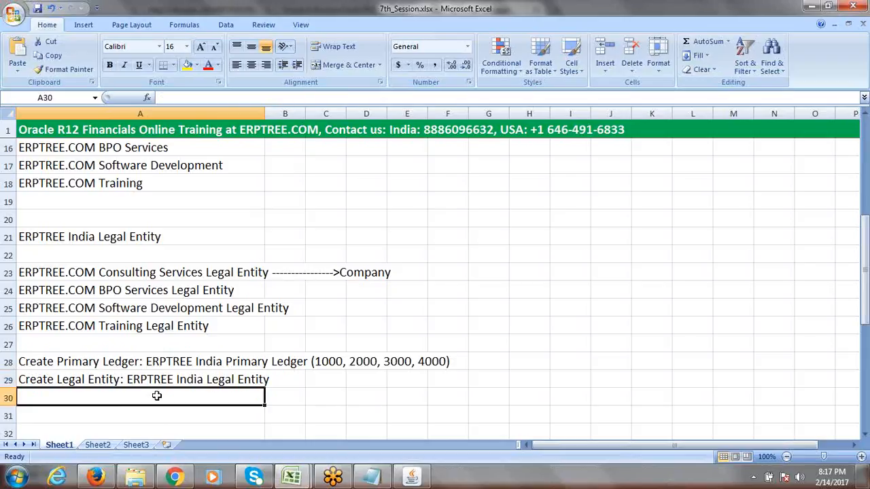
text(A)
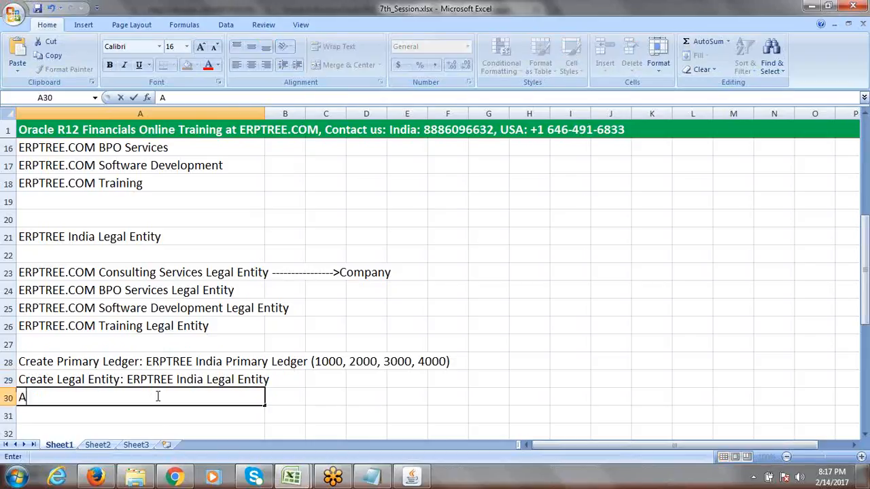
text(ssign Leg)
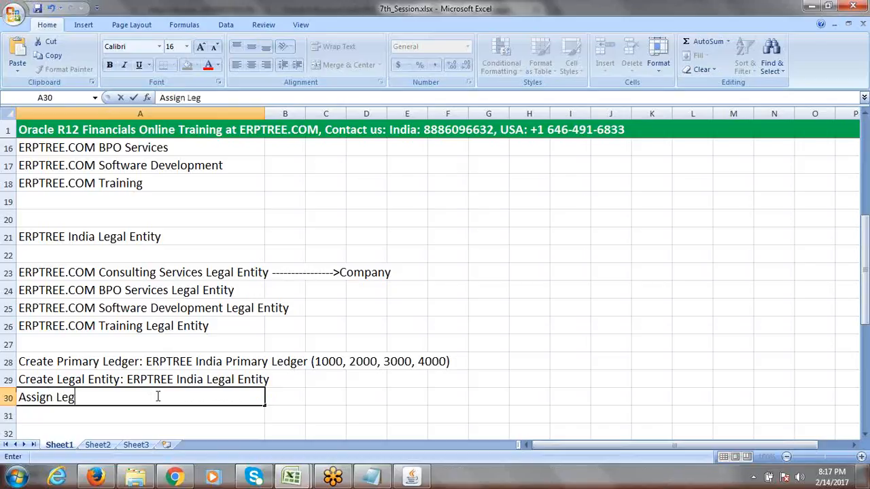
text(al Entit)
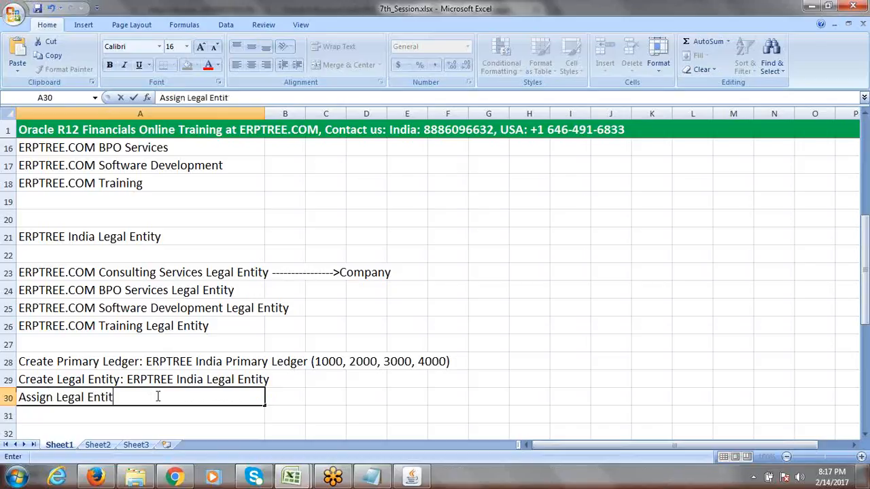
text(y to)
click(158, 397)
text(Primary Ledger)
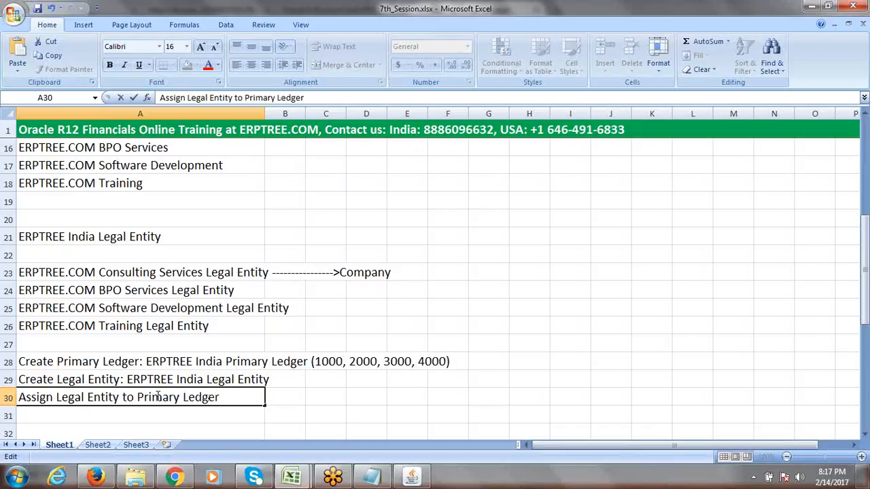
key(Tab)
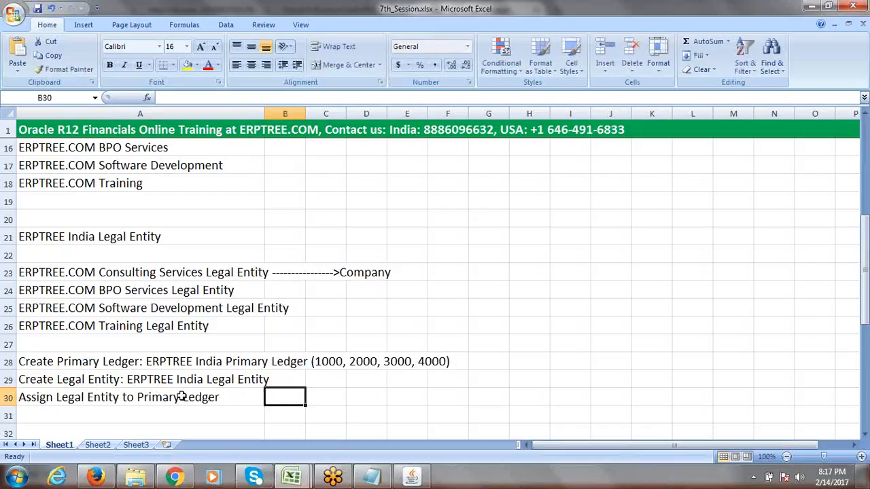
click(332, 400)
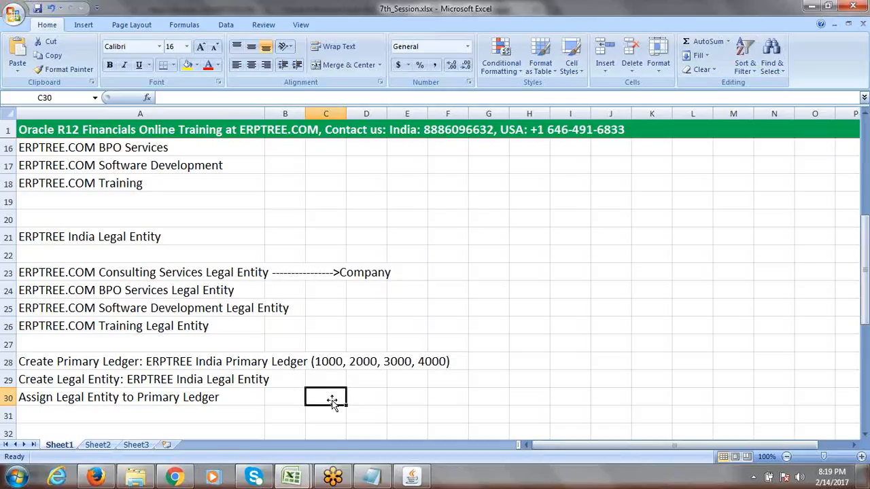
Type the side note 'Balancing Segment Values (BSV)' into cell H30
drag(866, 279, 866, 312)
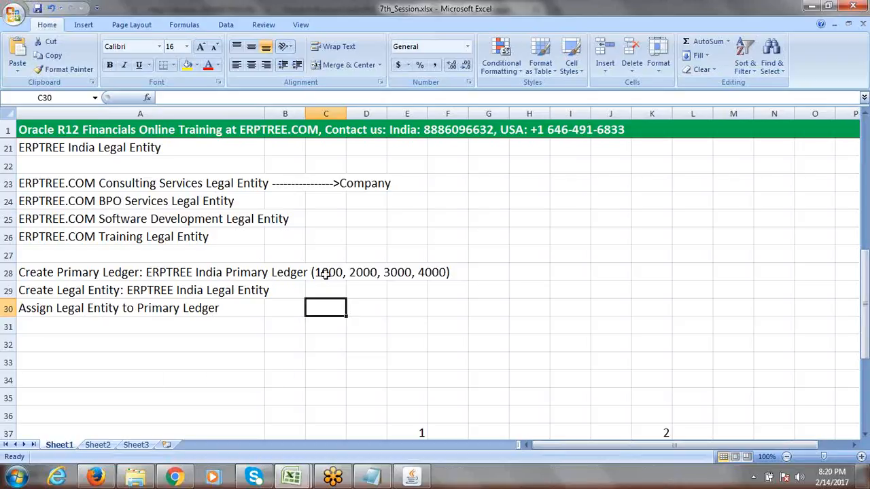
click(529, 311)
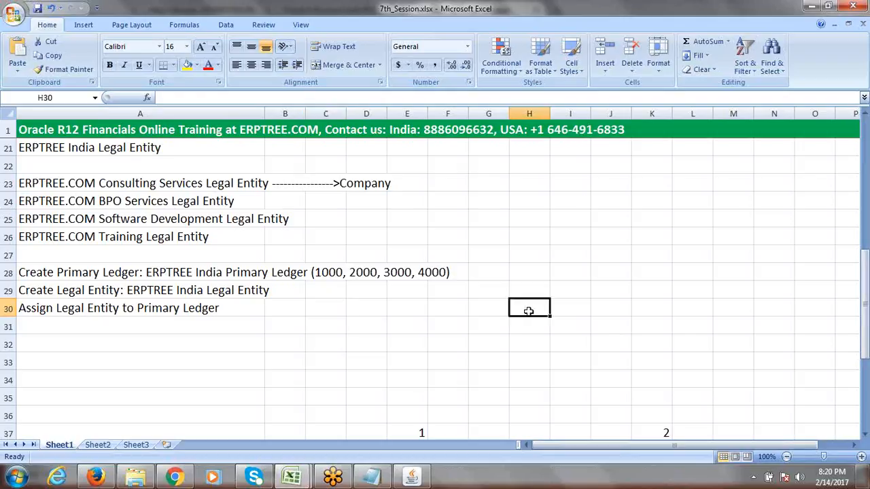
text(B)
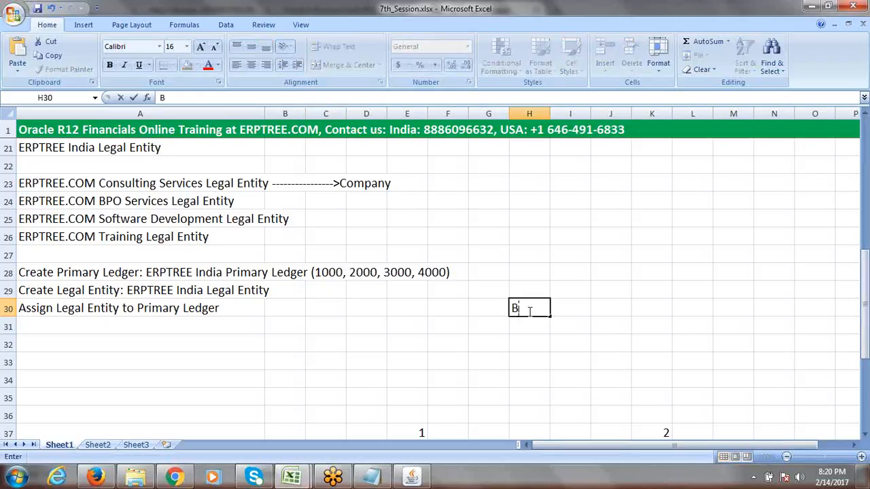
text(alancing Set)
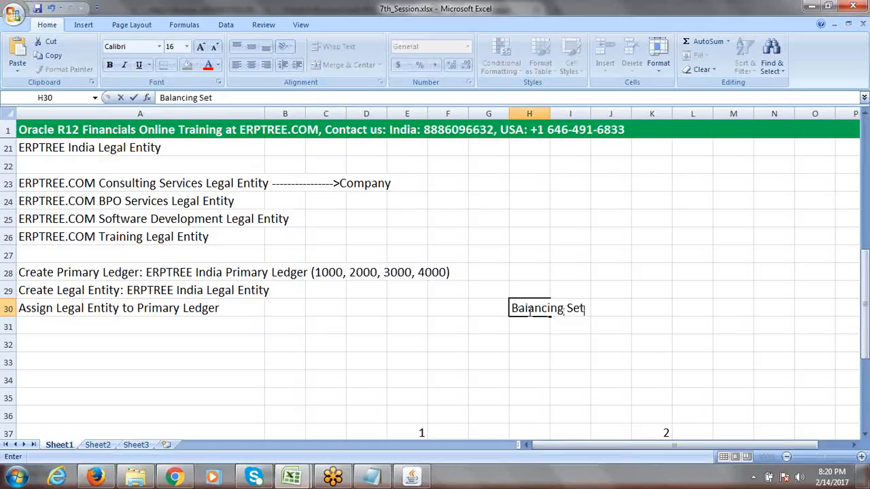
key(BackSpace)
text(gment V)
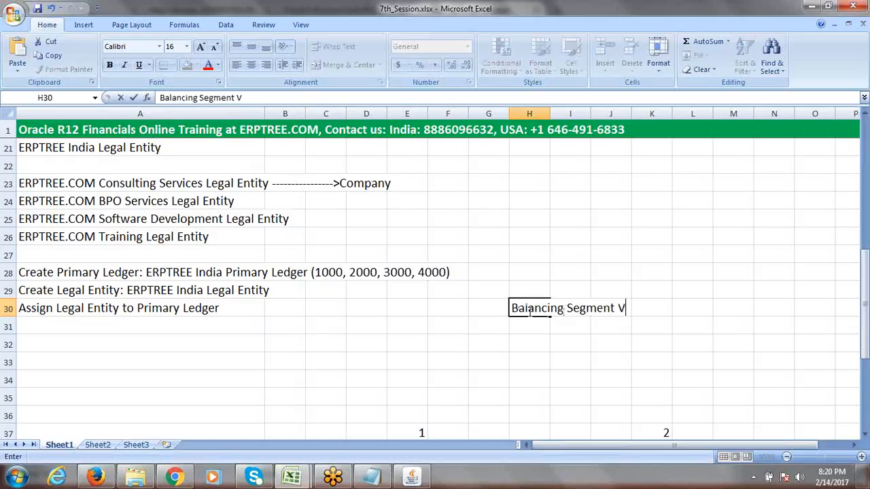
text(alues ()
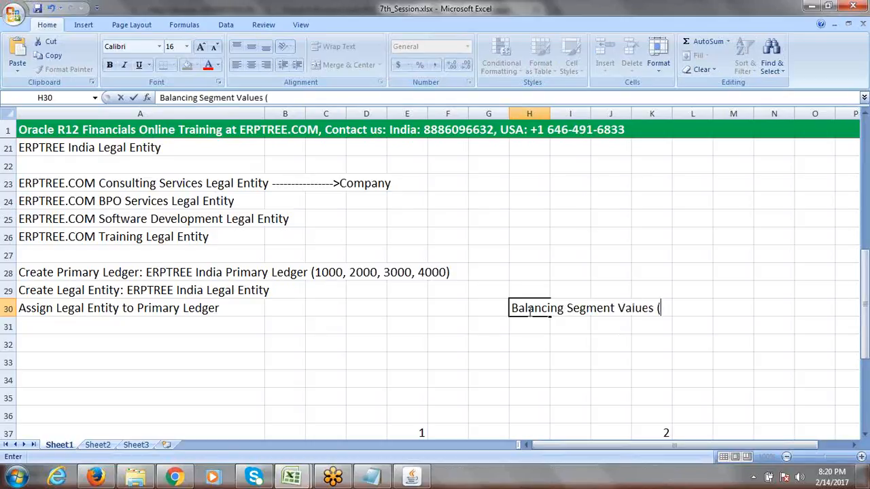
text(BSV))
click(234, 311)
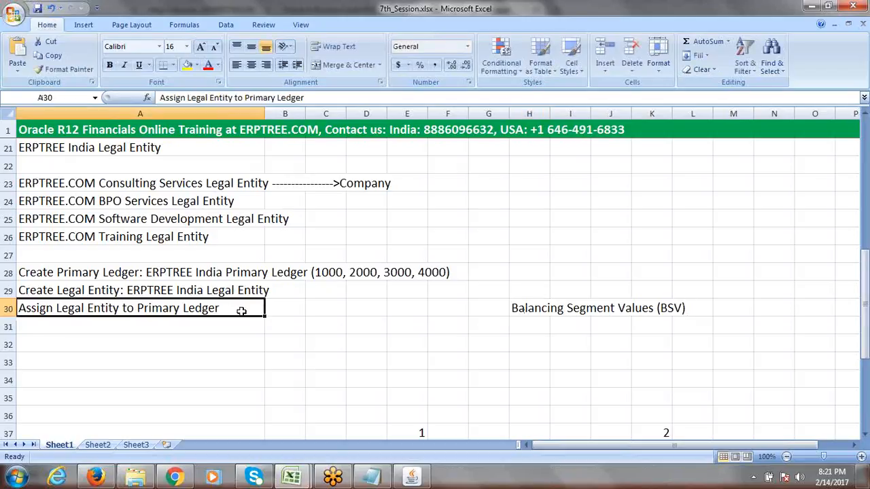
double_click(321, 274)
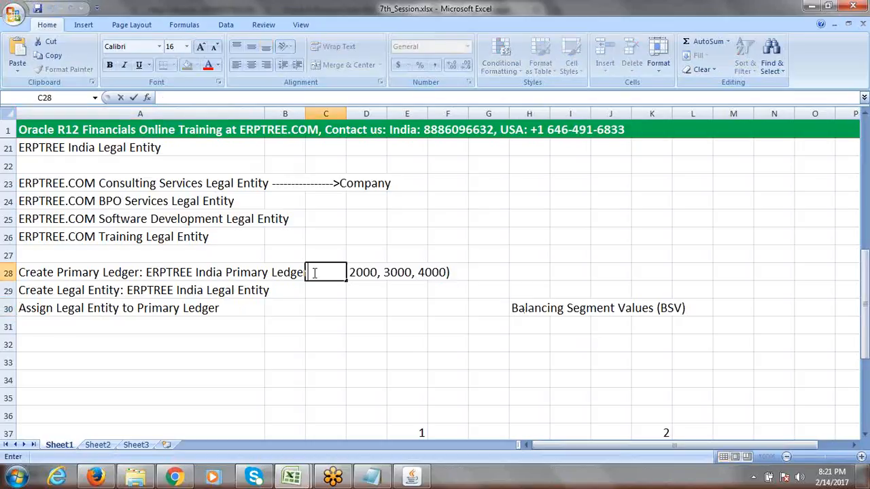
click(183, 271)
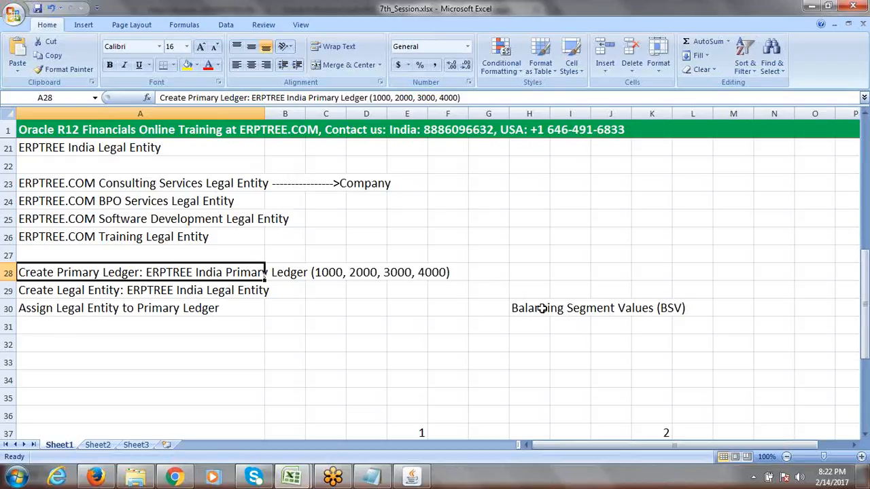
click(59, 310)
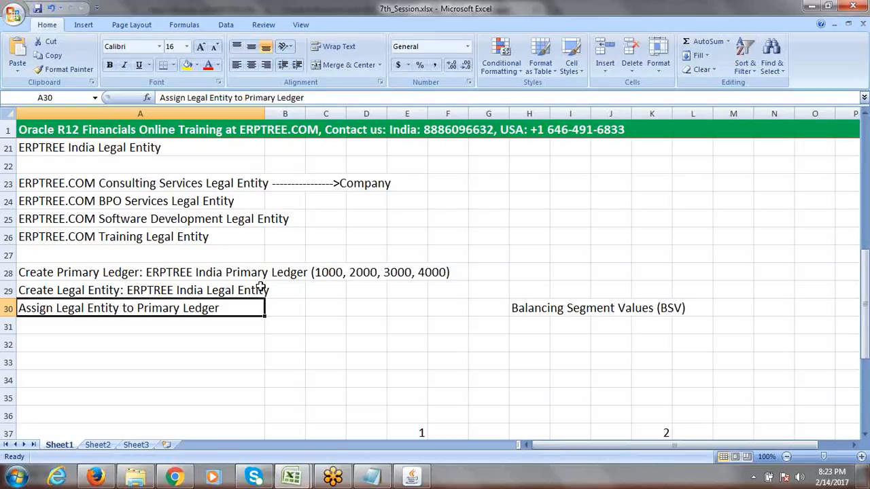
Type 'Assign Balancing Segment Values (BSV) to Legal Entity' into cell A31
click(184, 324)
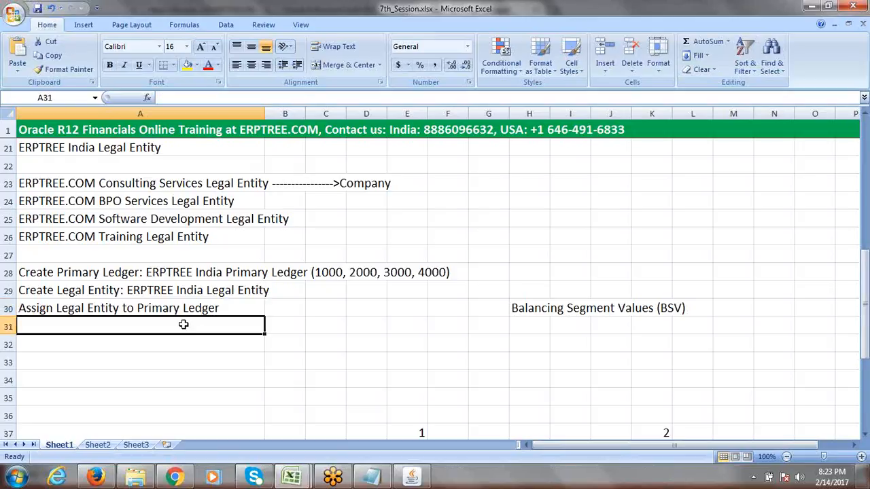
text(a)
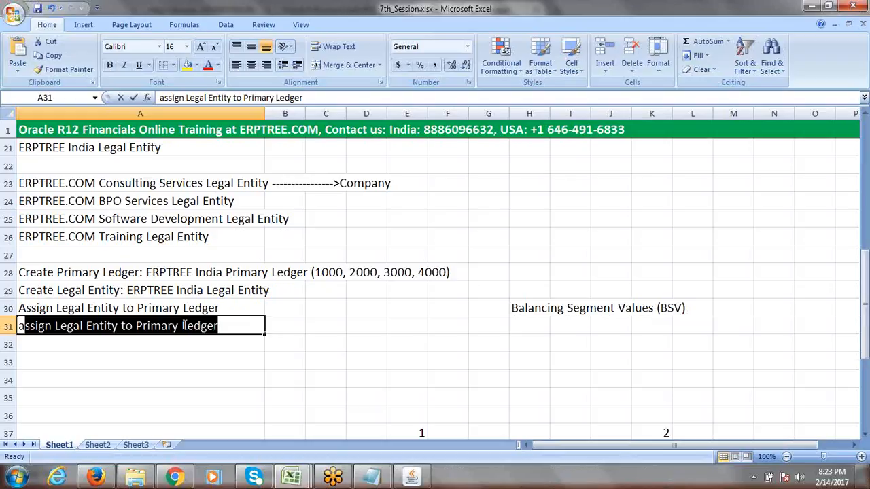
key(BackSpace)
key(BackSpace)
text(Assign B)
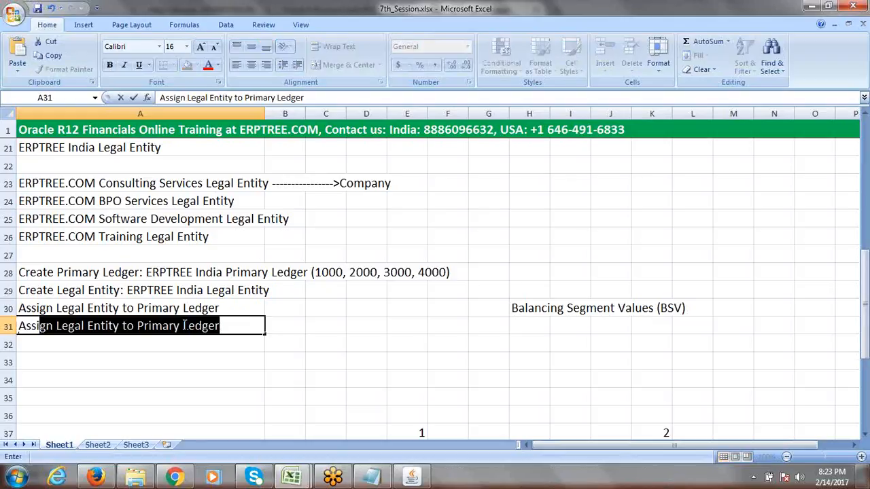
text(SV)
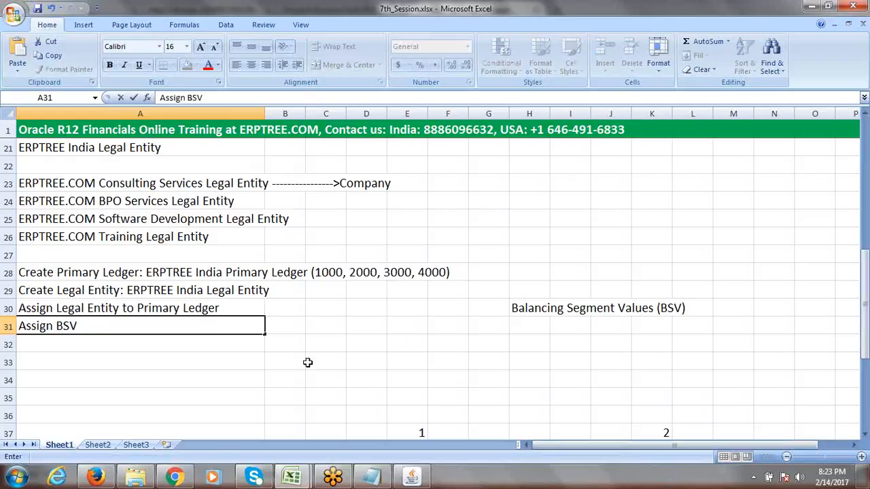
key(BackSpace)
key(BackSpace)
text(A)
key(BackSpace)
text(alancing S)
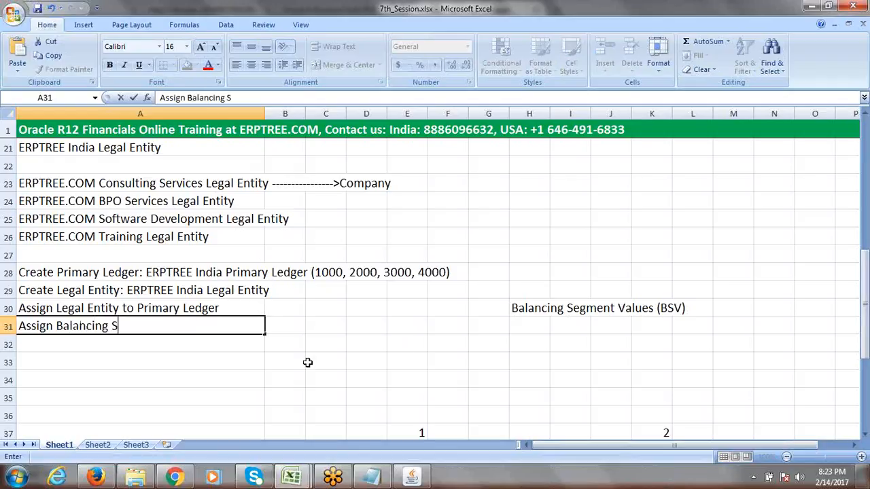
text(egment Values to)
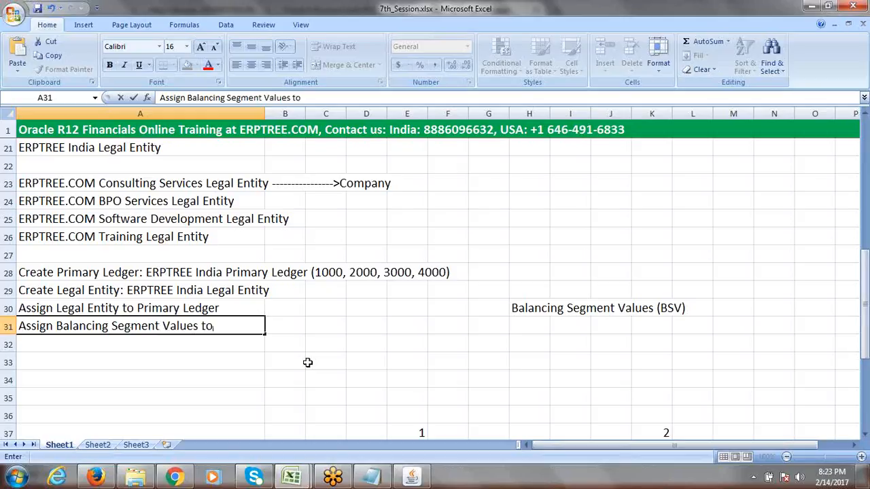
key(BackSpace)
key(BackSpace)
text((BSV) to)
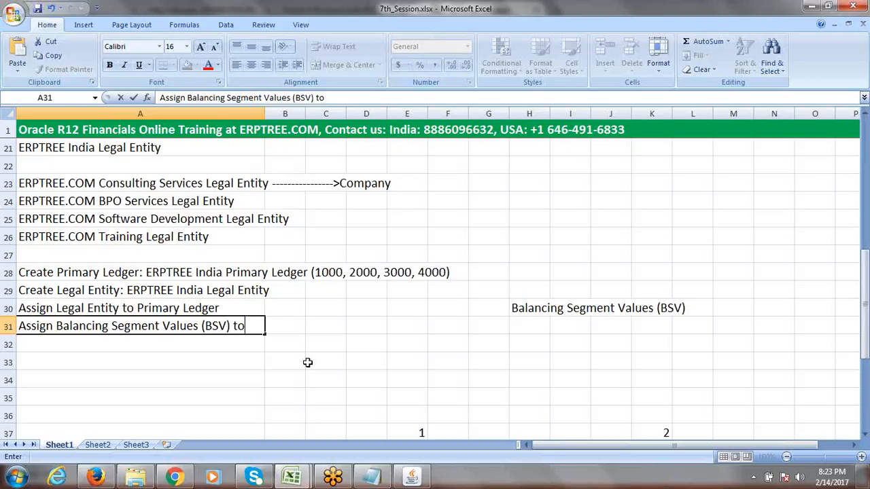
text(Legal En)
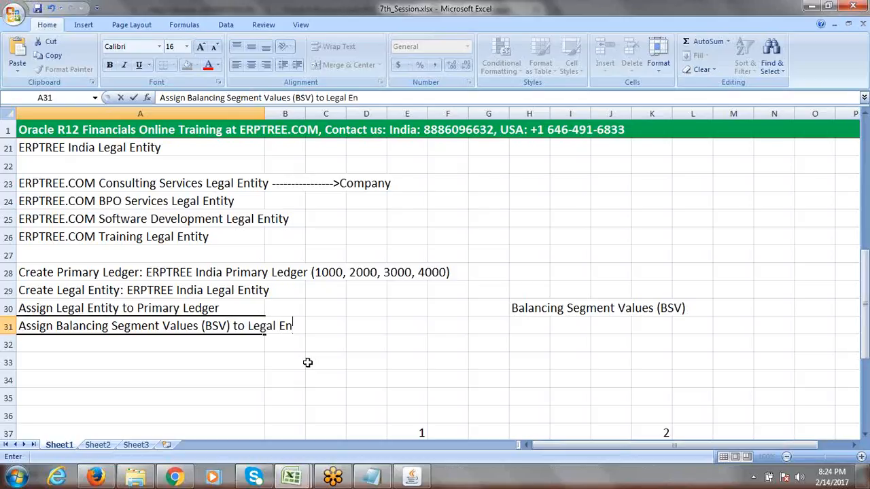
text(tity)
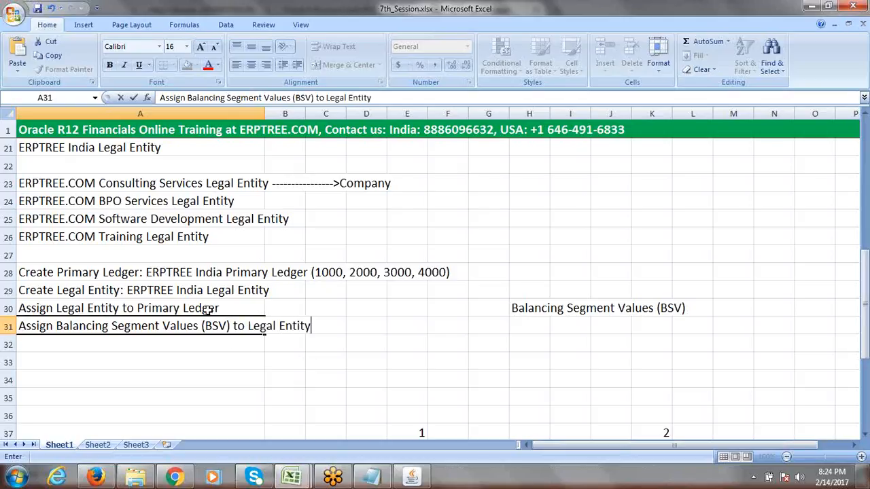
Commit the A31 entry and select the four setup steps in A28:F31
click(209, 308)
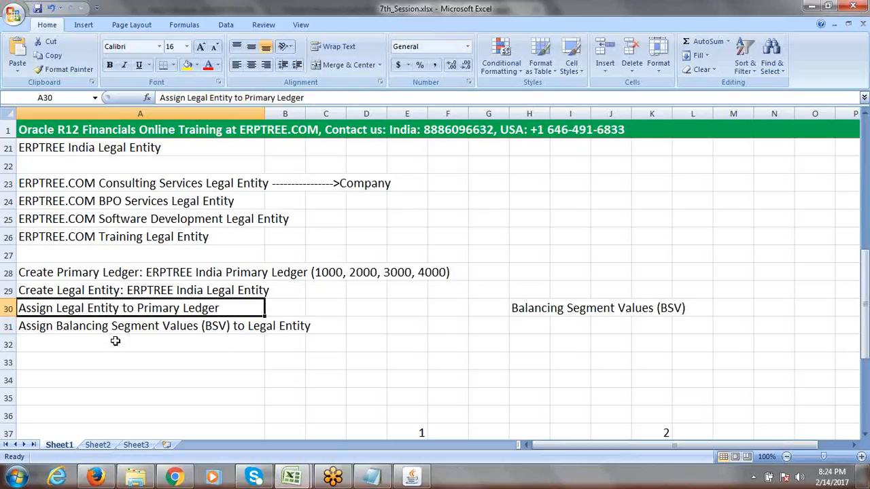
click(245, 343)
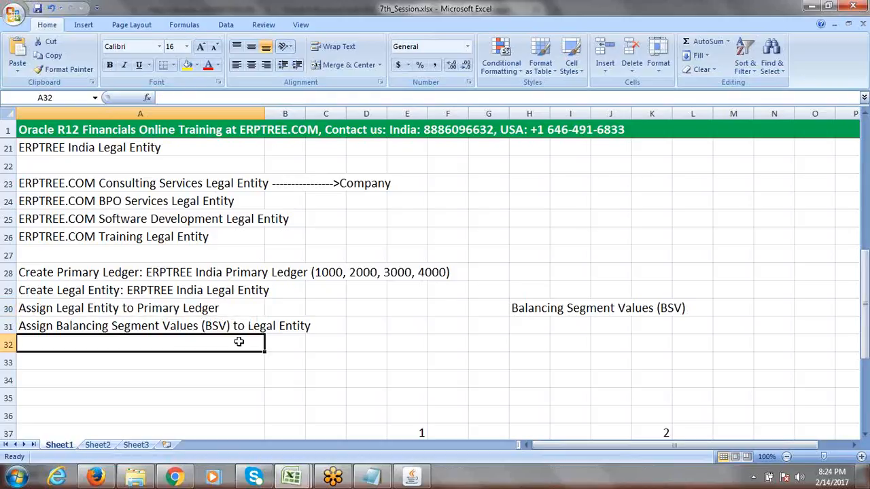
drag(167, 274, 462, 321)
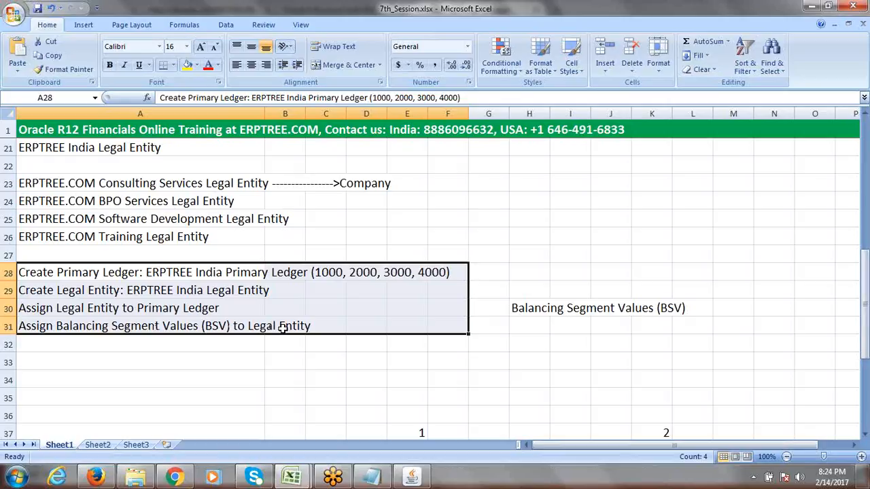
Widen column A so the full text of the A30 and A31 assignment steps fits
click(106, 309)
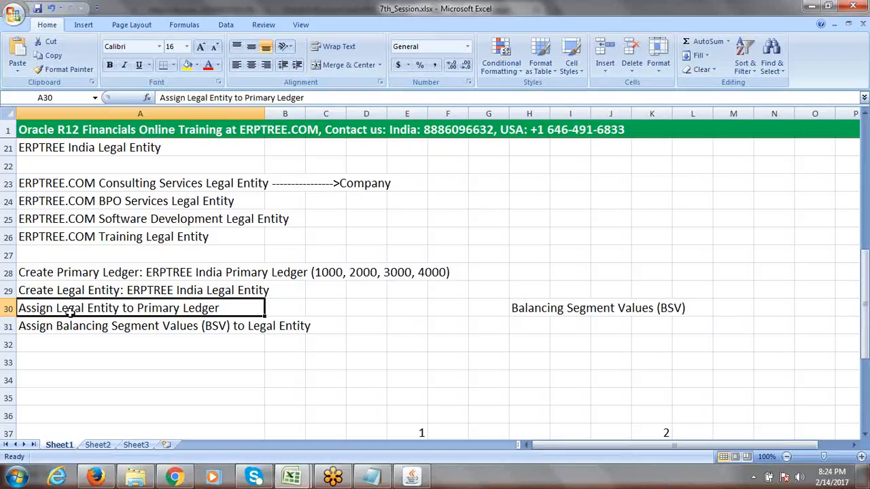
click(112, 327)
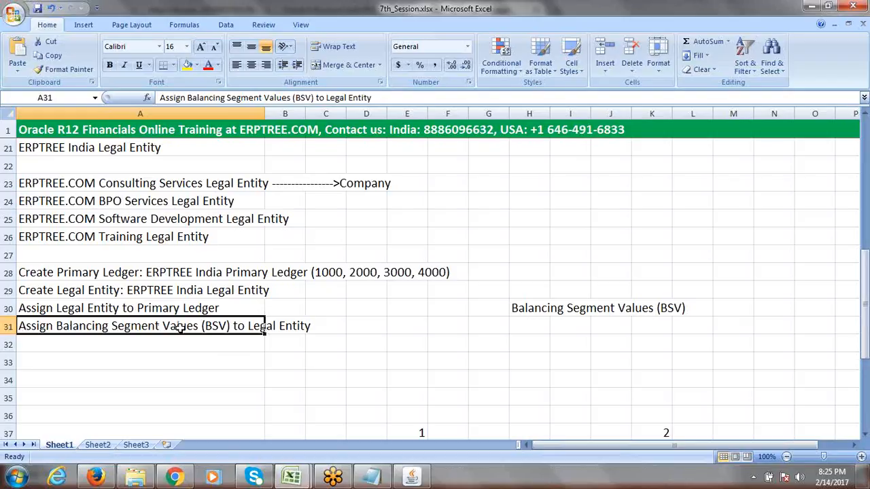
click(148, 310)
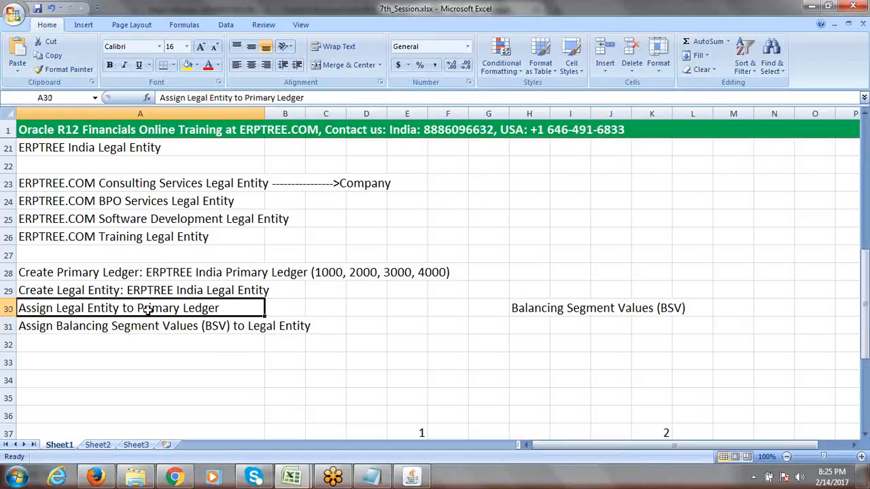
mouse_move(865, 314)
mouse_down()
mouse_move(865, 330)
mouse_move(866, 310)
mouse_up()
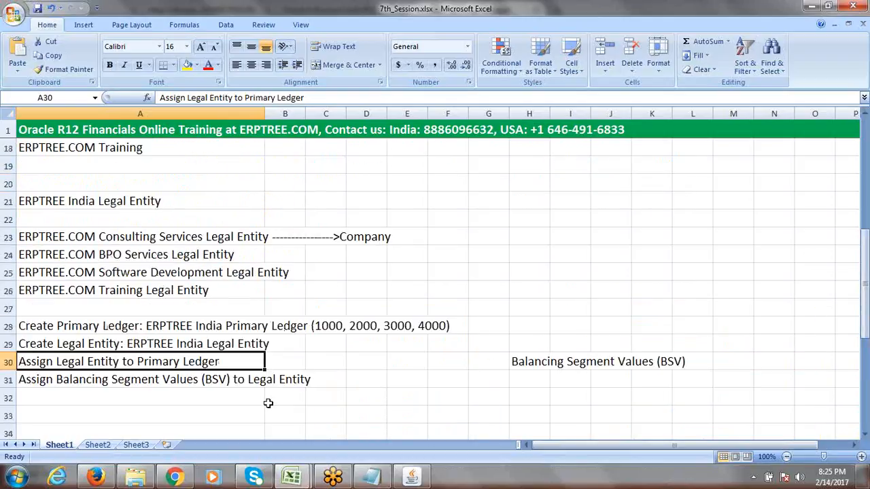
click(195, 396)
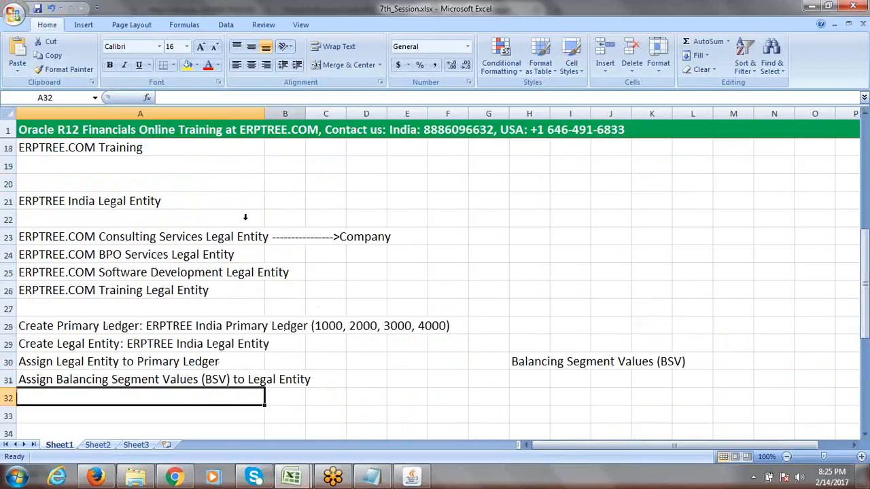
drag(265, 114, 311, 113)
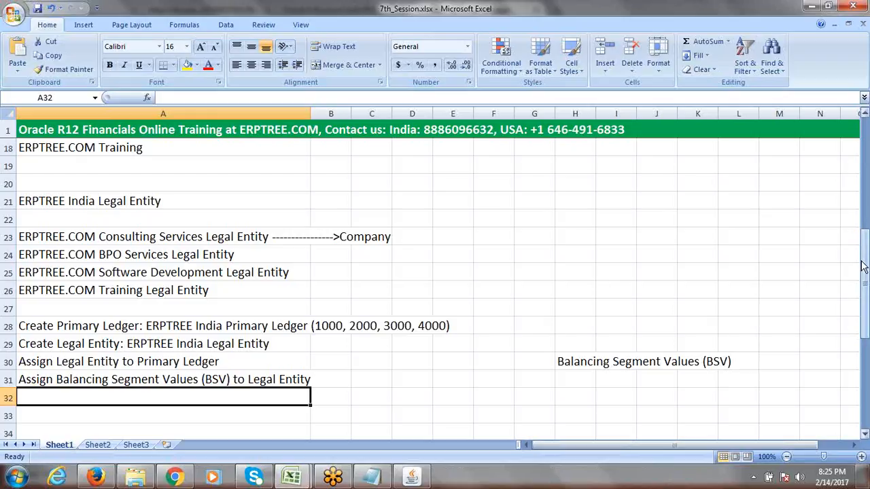
Review the ledger, legal entity and BSV steps in rows 28–31, then save 7th_Session
drag(863, 265, 865, 272)
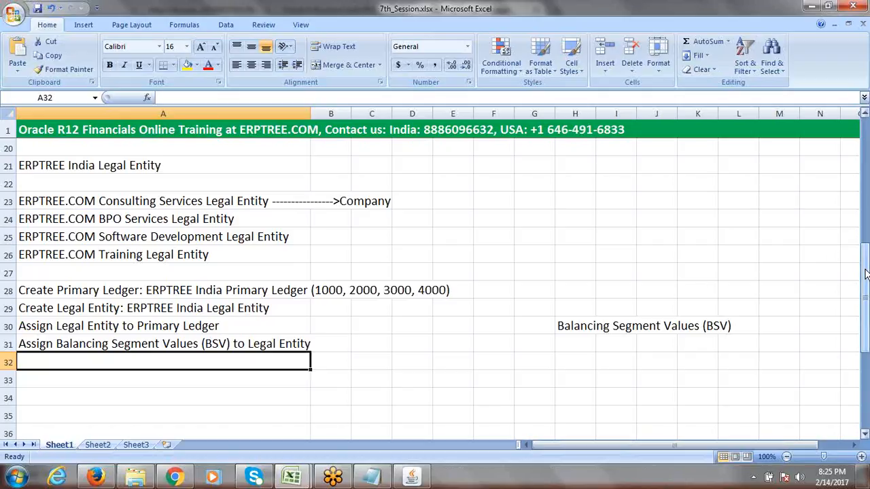
click(866, 272)
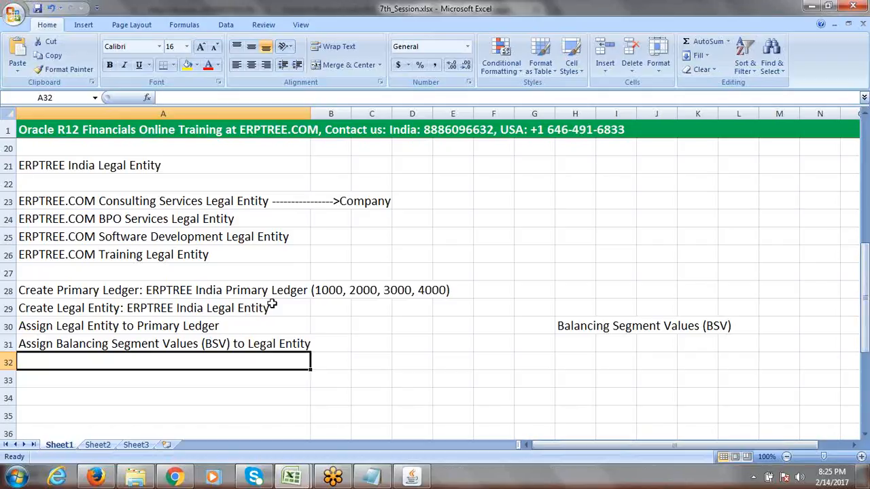
click(106, 293)
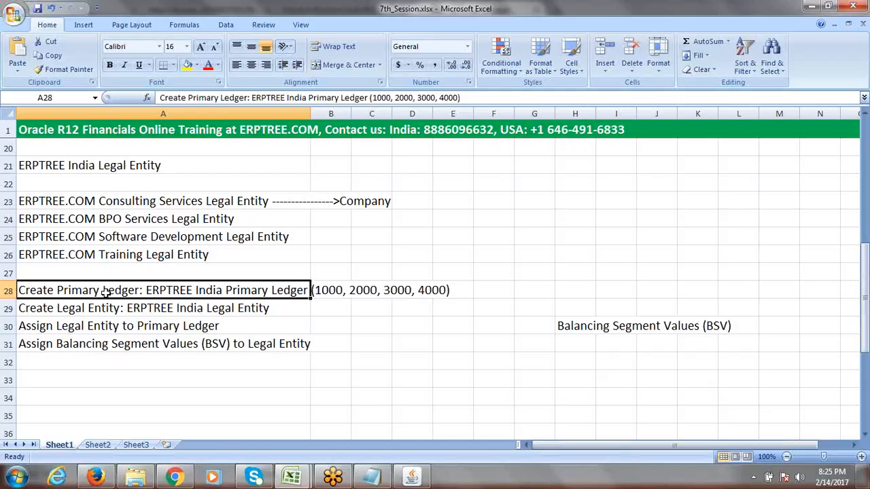
click(90, 310)
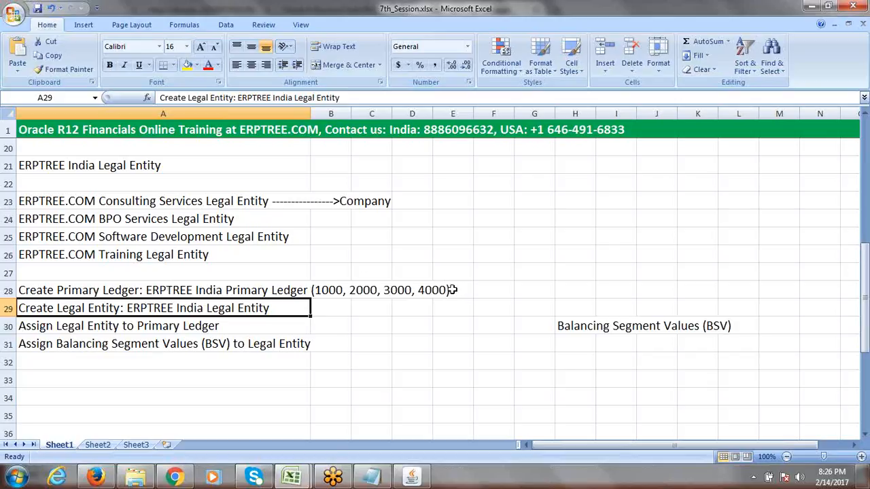
click(265, 346)
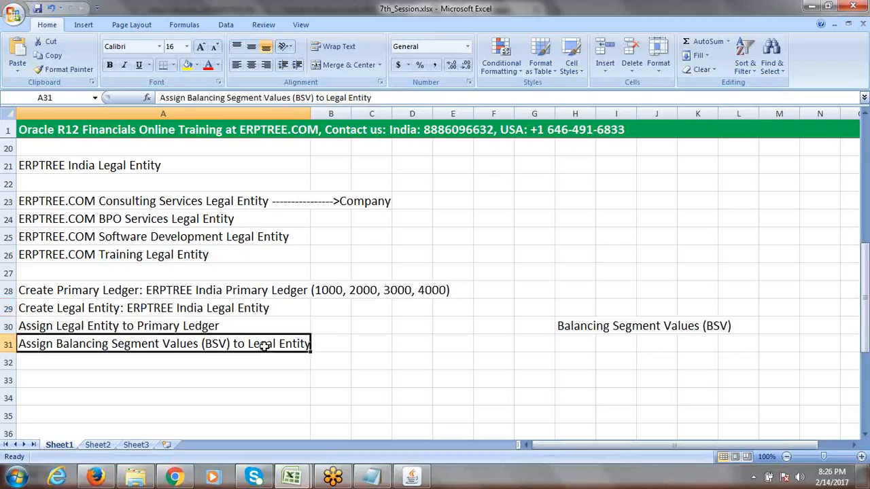
click(353, 373)
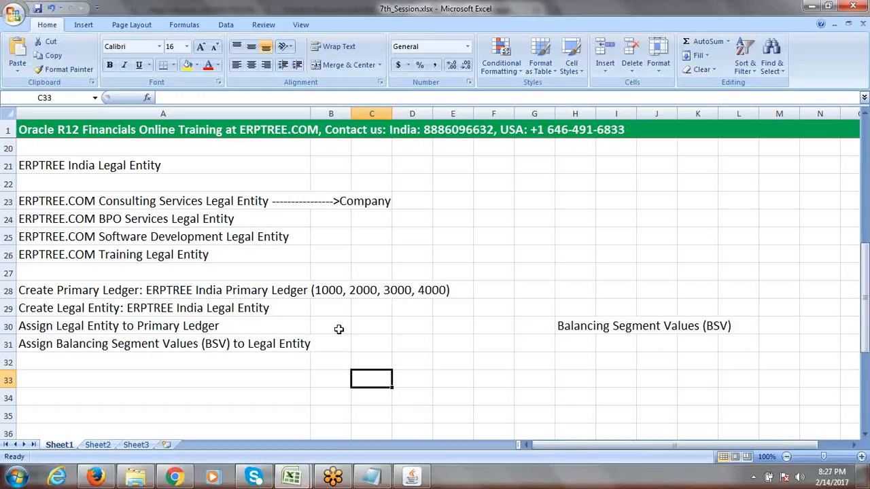
click(38, 8)
Return to Firefox and close the extra Accounting Setup Manager and forms launcher tabs
click(108, 478)
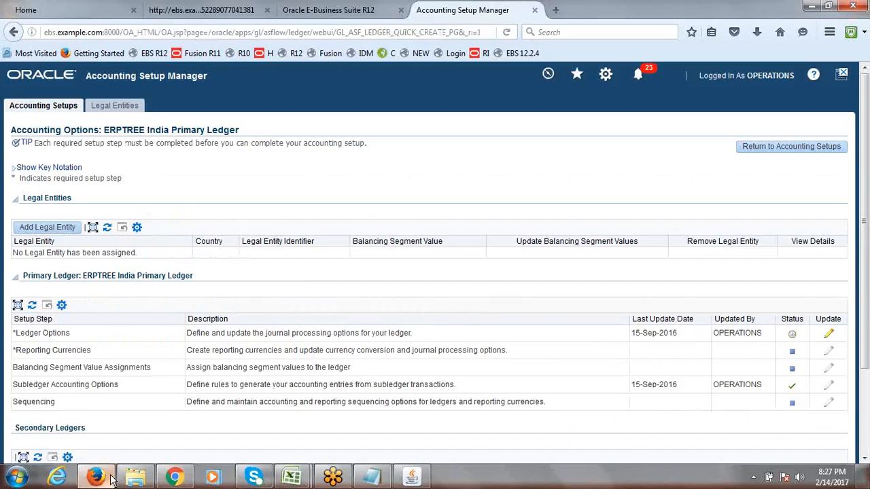
click(39, 105)
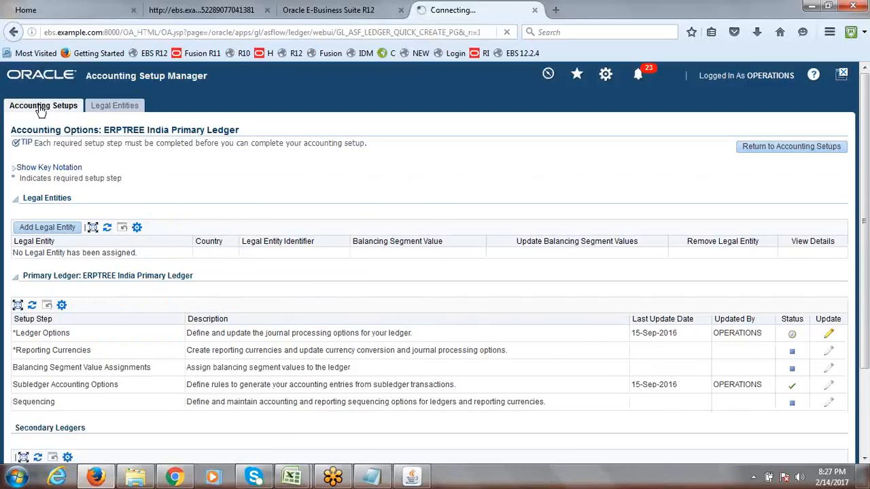
click(535, 10)
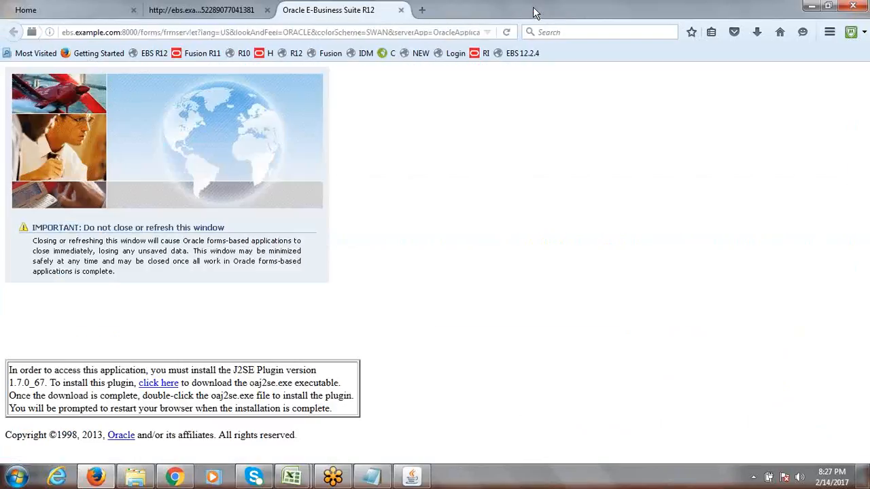
click(400, 10)
click(267, 10)
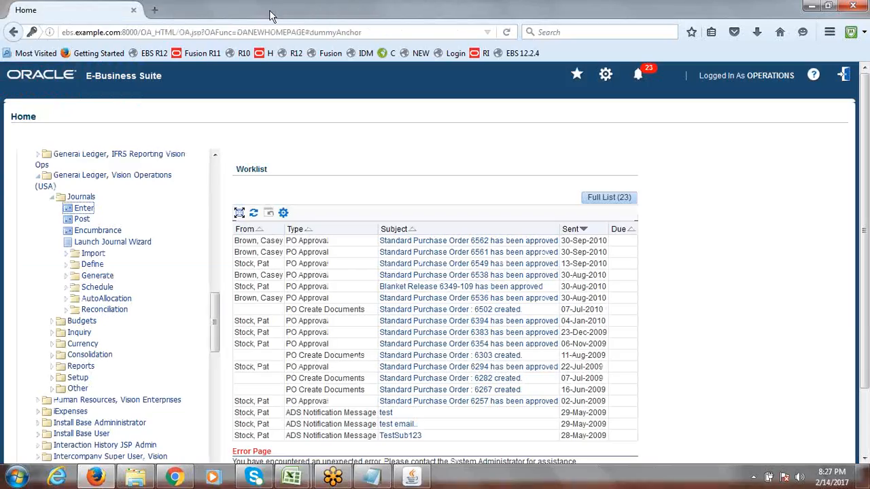
Log out and sign back in with the user name and password, dismissing the save-login prompt
click(844, 76)
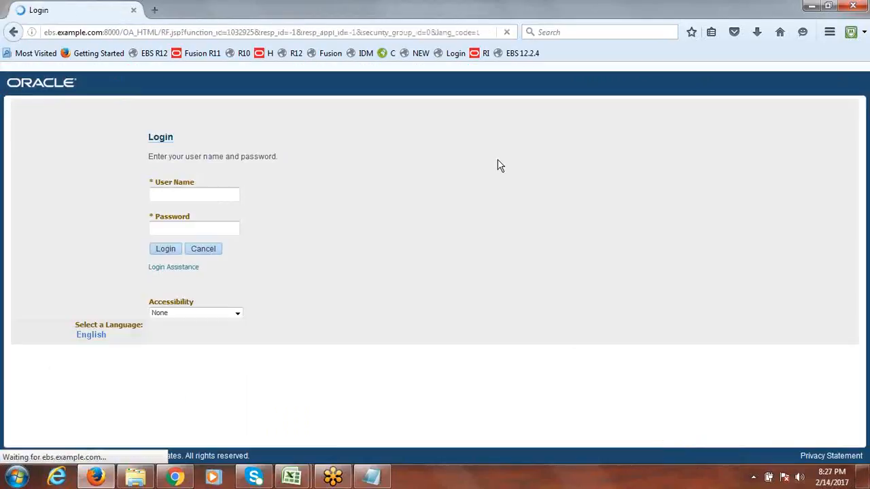
text(c)
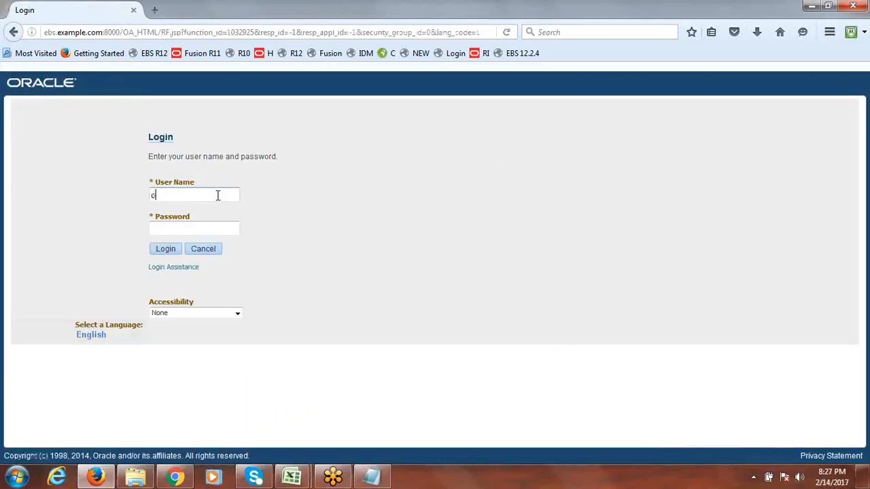
key(Tab)
text(wel)
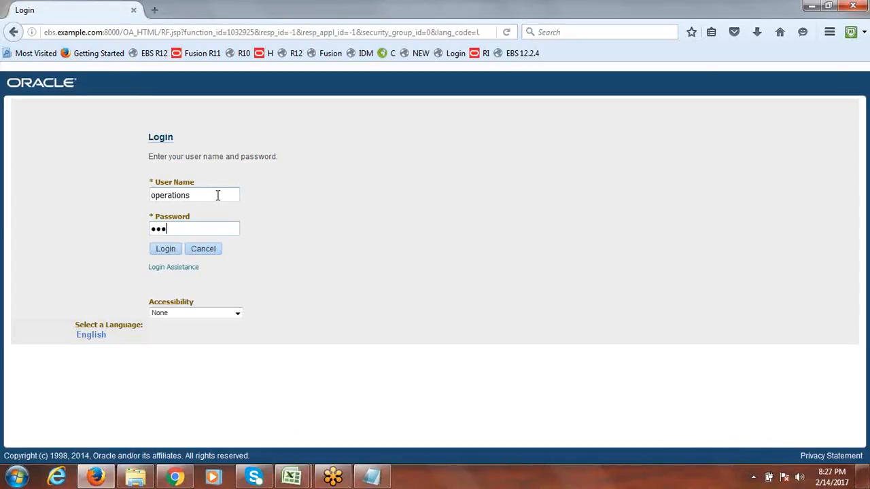
text(come)
key(Tab)
key(Return)
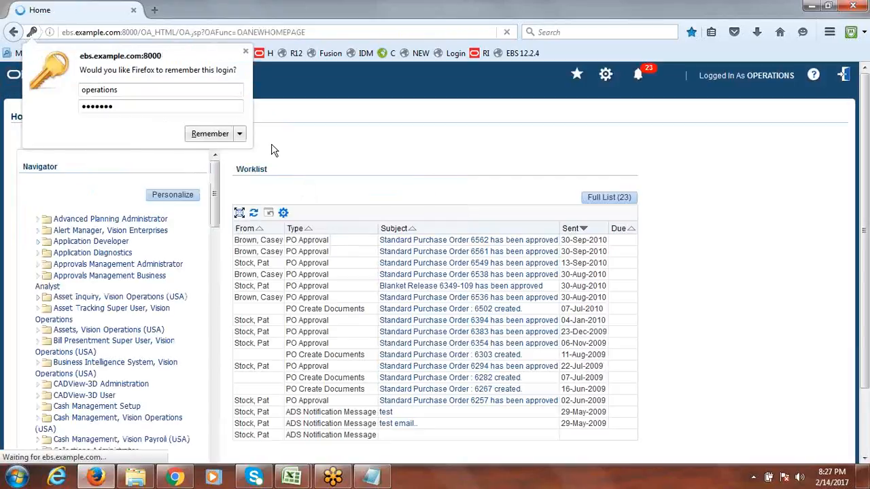
click(246, 51)
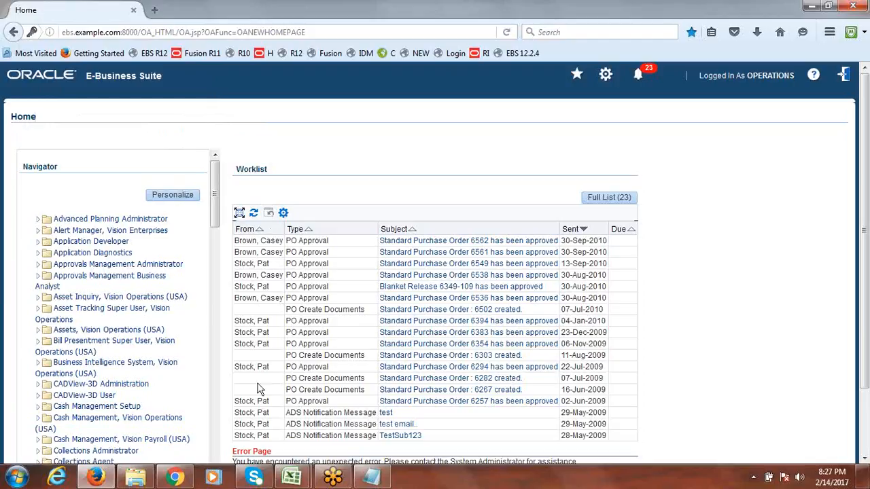
Open Journals > Enter under General Ledger, Vision Operations, then close the Enter Journals form
drag(215, 195, 219, 301)
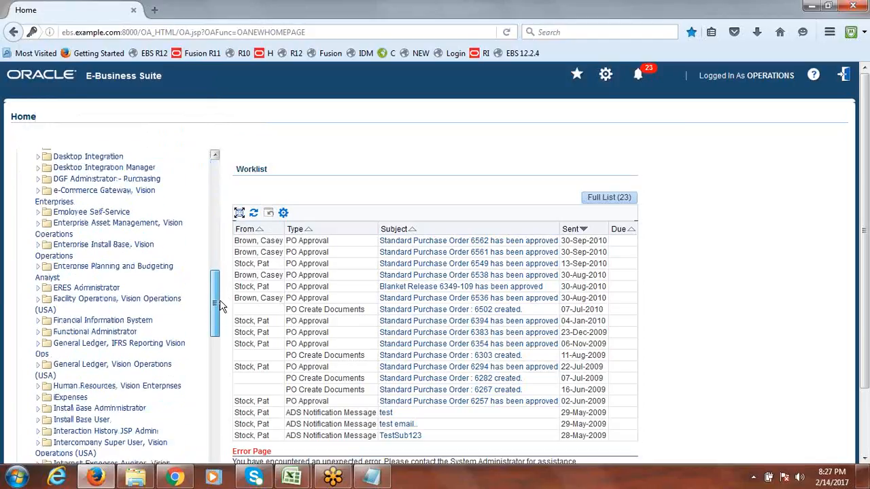
click(39, 369)
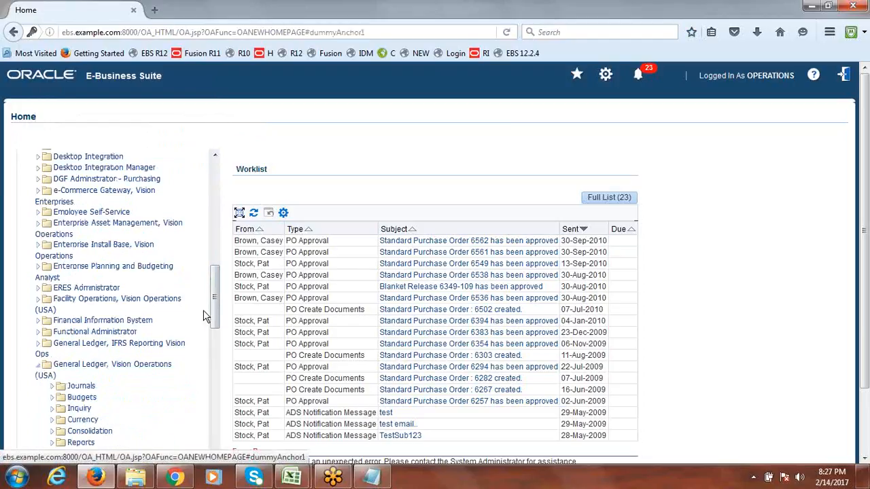
scroll(206, 316, down, 4)
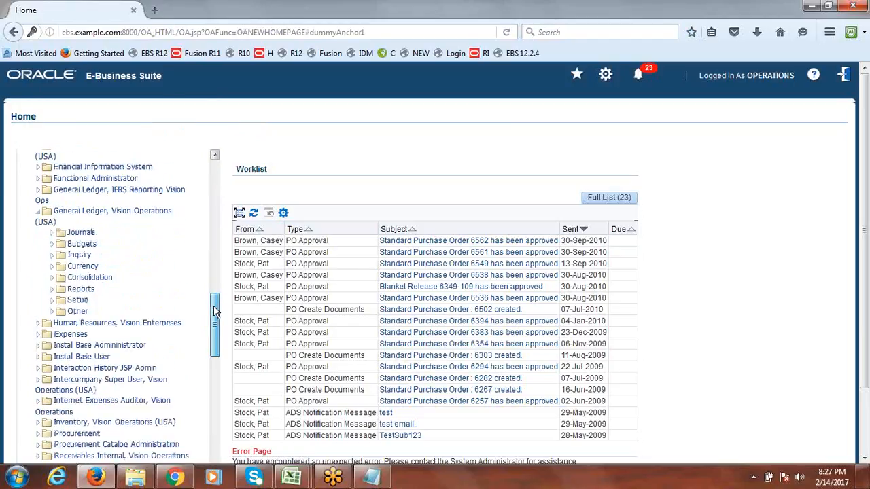
click(52, 233)
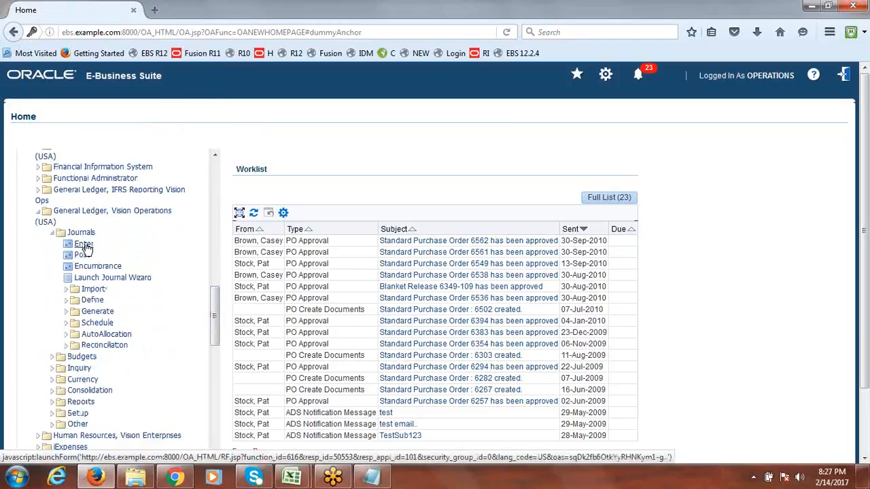
click(84, 246)
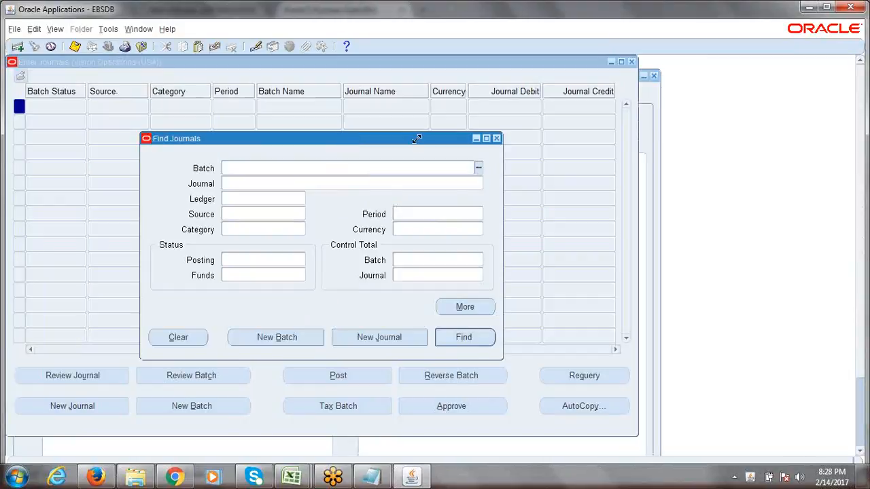
click(498, 138)
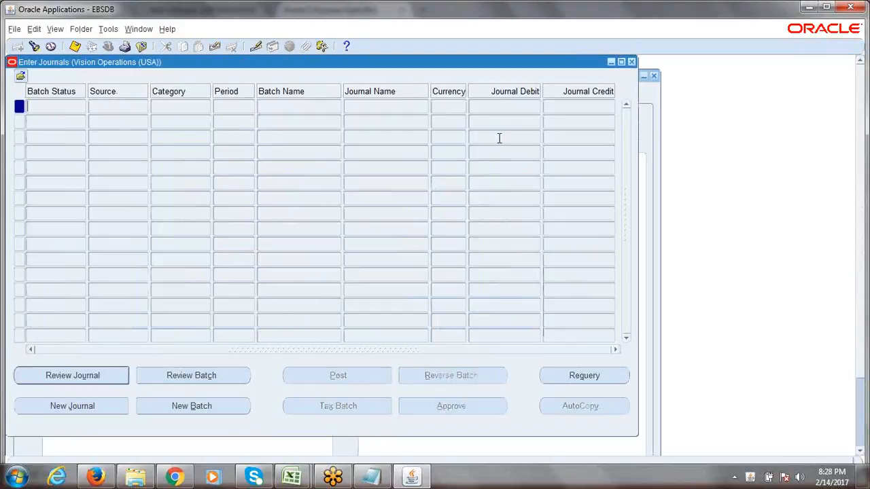
click(630, 61)
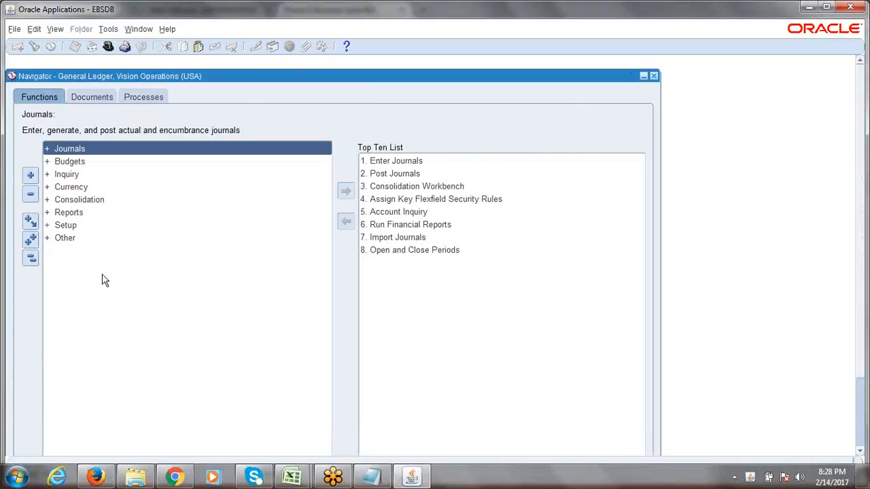
Launch Setup > Financials > Accounting Setup Manager > Accounting Setups from the Navigator
click(28, 261)
click(68, 229)
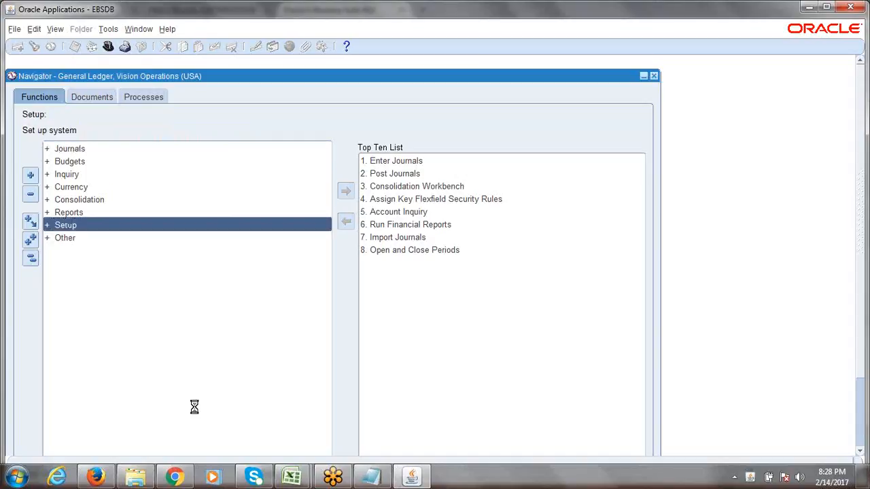
key(Return)
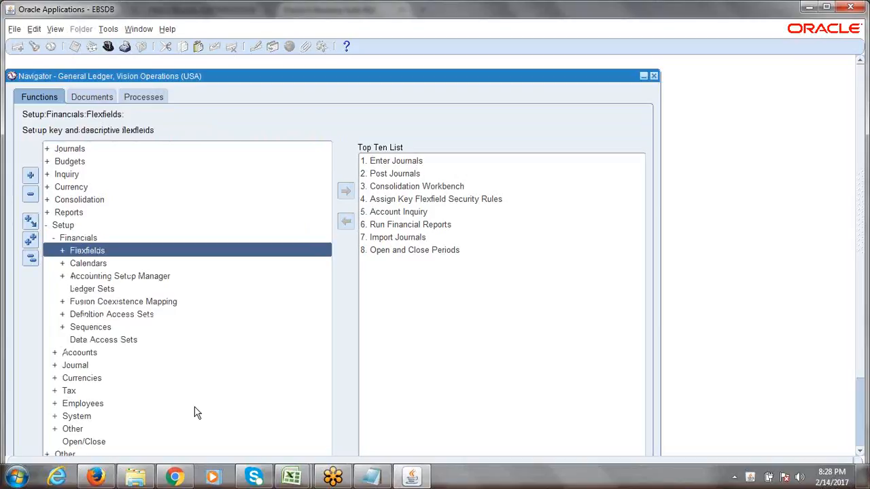
key(Down)
key(Down)
key(Return)
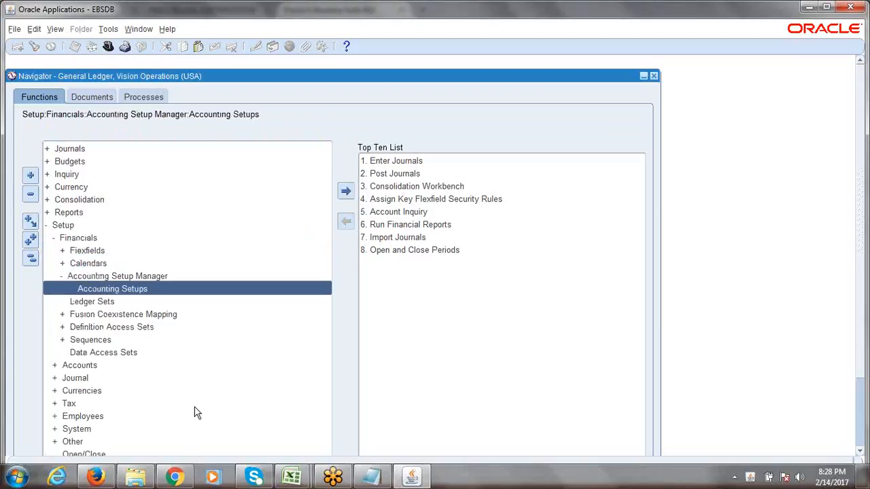
key(Return)
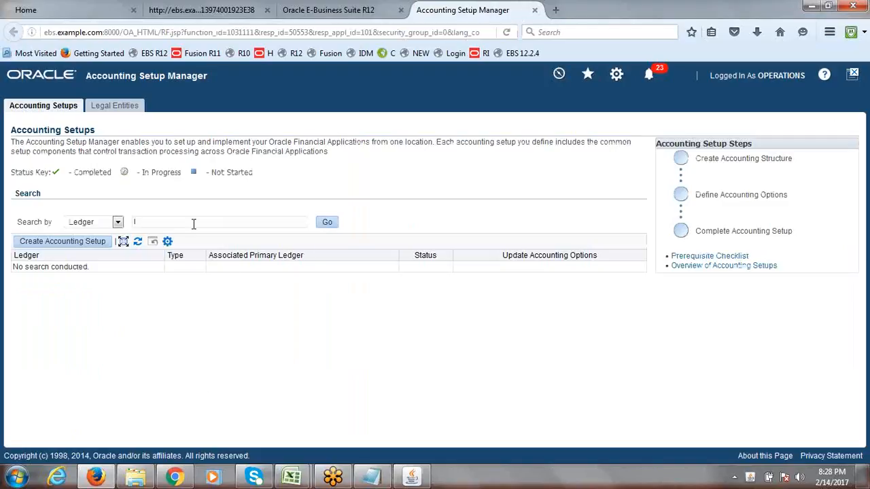
Search ledgers for 'ERPTR' and open ERPTREE India Primary Ledger's accounting options, highlighting Ledger Options
text(ERPTREE)
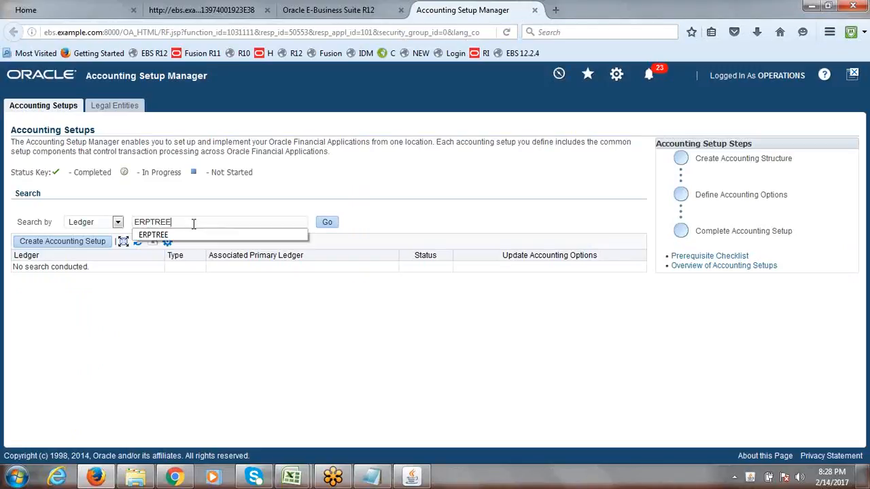
click(325, 224)
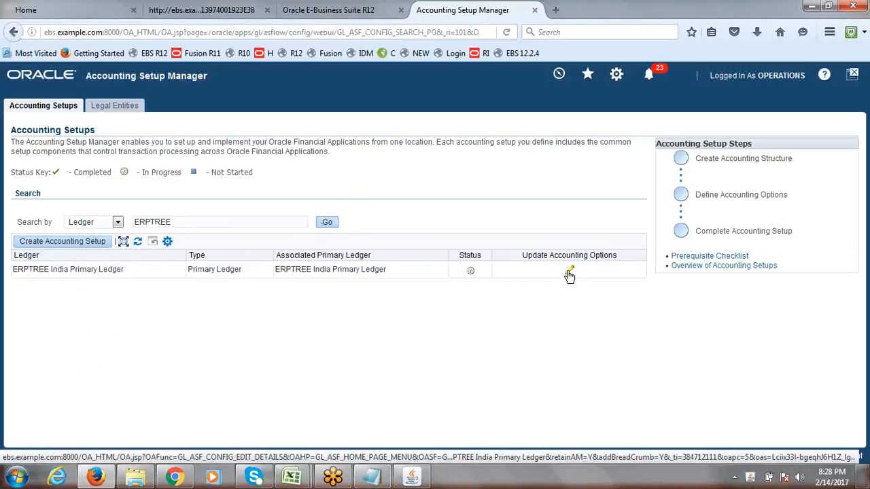
click(570, 271)
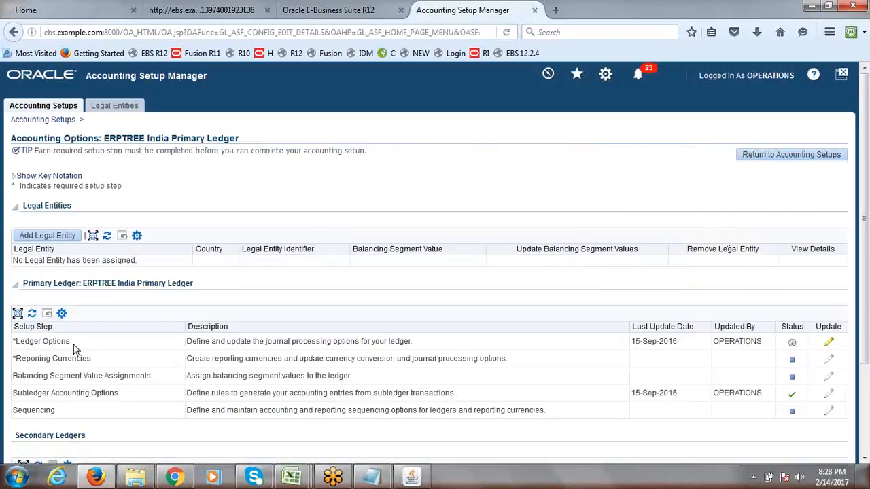
drag(72, 343, 16, 343)
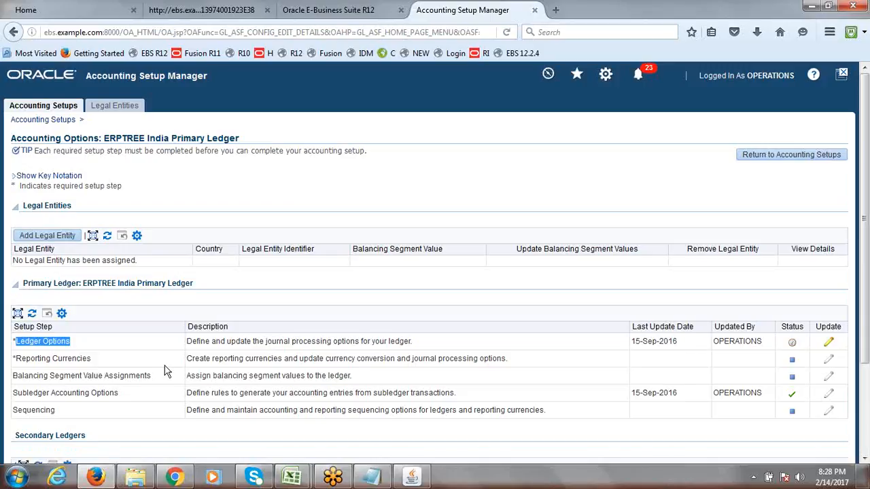
click(75, 345)
drag(76, 345, 12, 343)
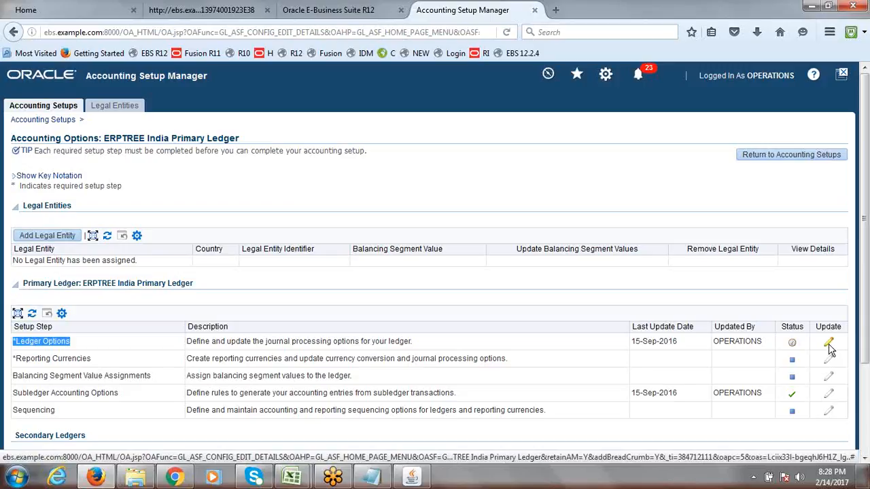
Open Ledger Options step 2, view the Retained Earnings Account lookup, then cancel the update
drag(84, 349, 18, 346)
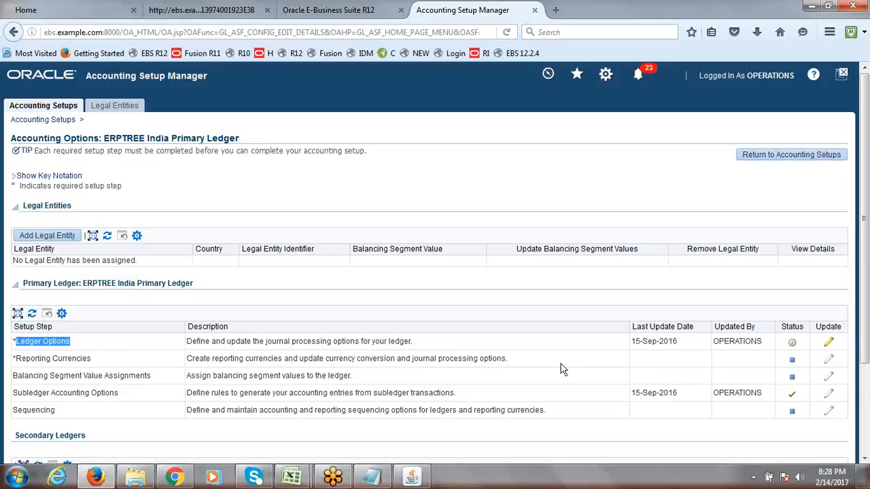
click(777, 286)
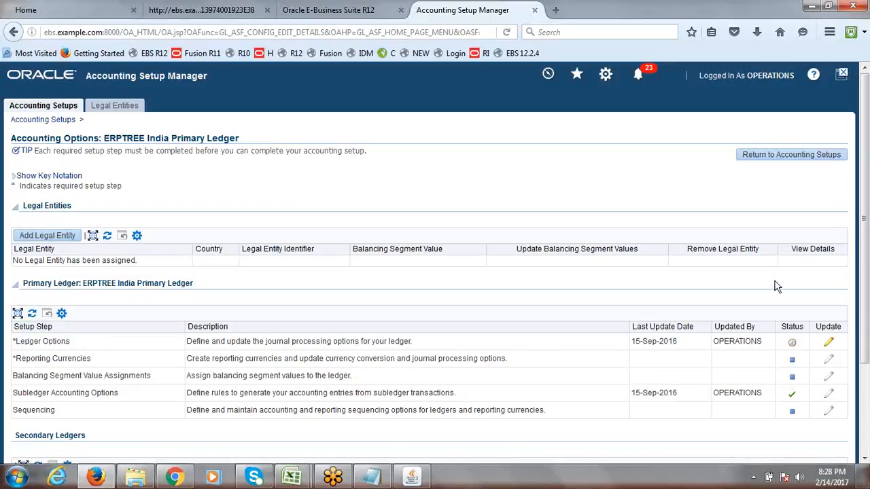
click(828, 343)
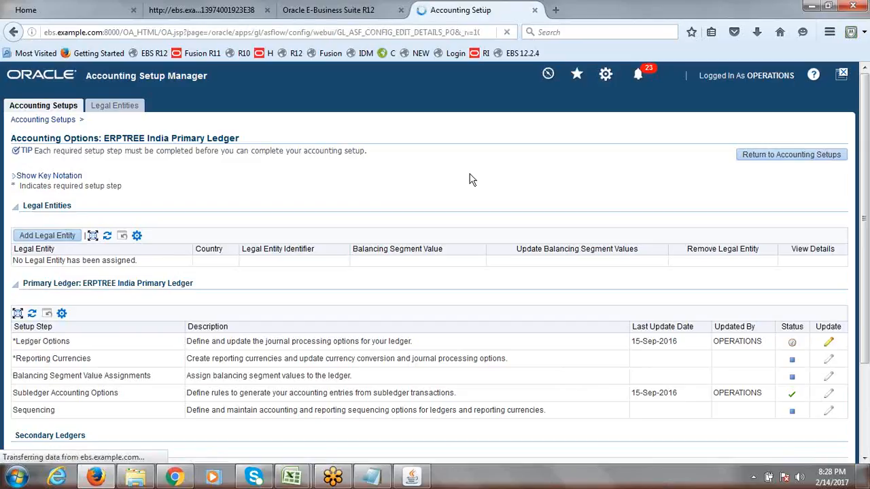
click(832, 175)
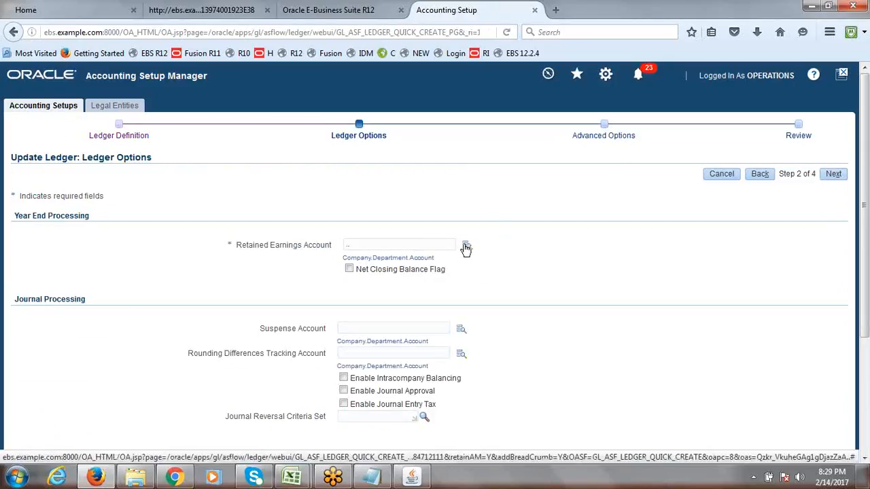
click(466, 246)
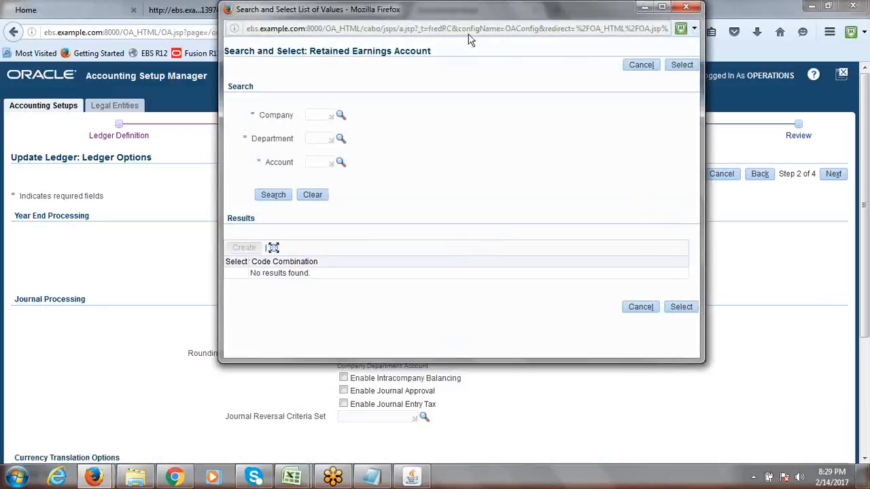
drag(477, 14, 439, 121)
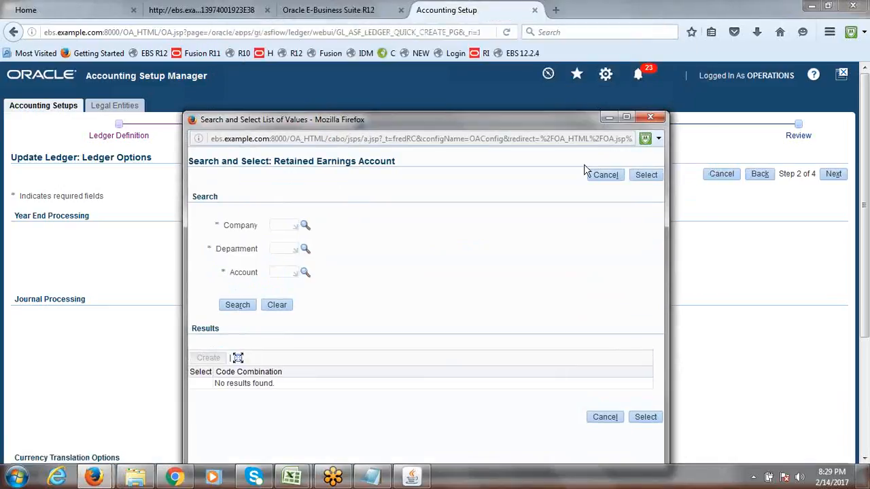
click(653, 117)
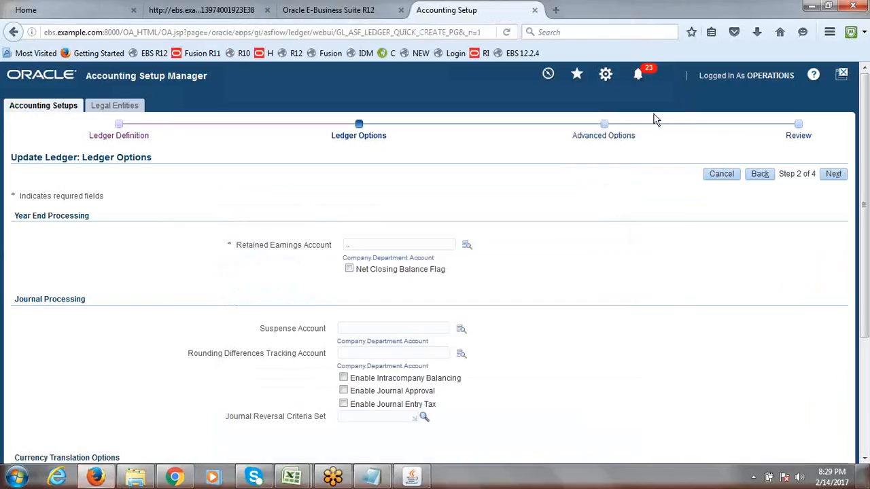
click(720, 174)
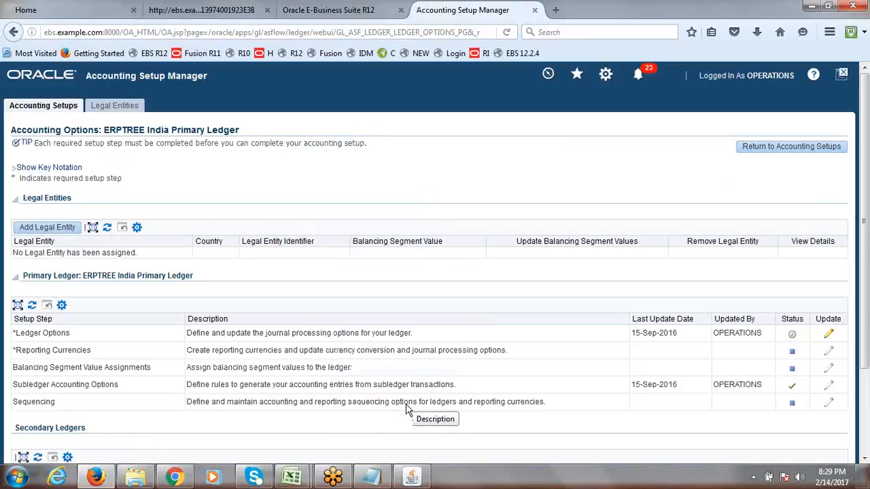
mouse_move(294, 480)
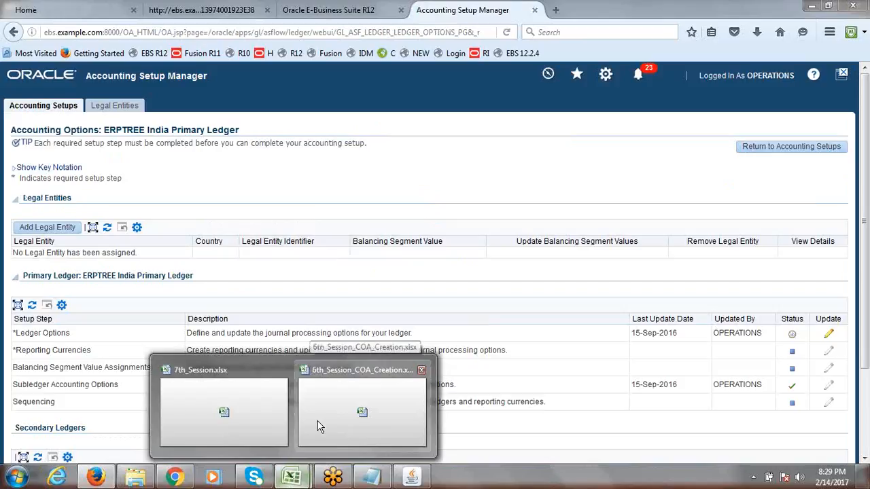
Check the A28 primary ledger and A29 legal entity tasks in 7th_Session, then return to the Oracle Navigator
click(261, 401)
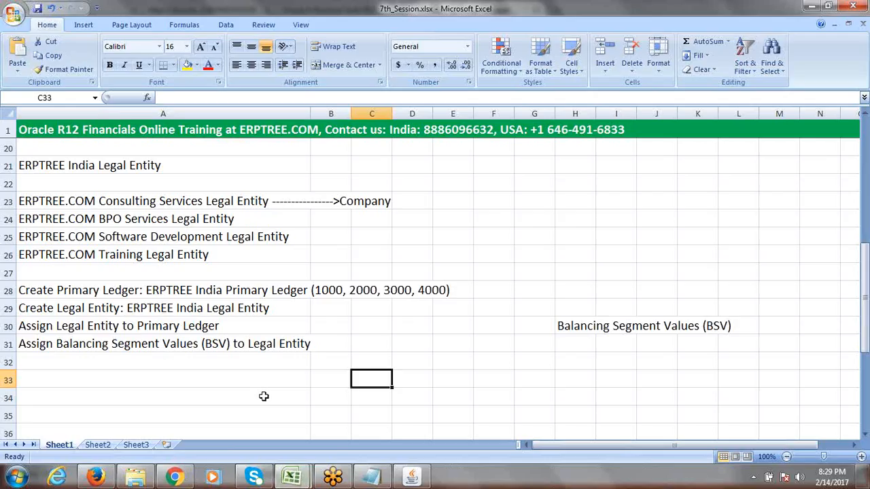
click(60, 291)
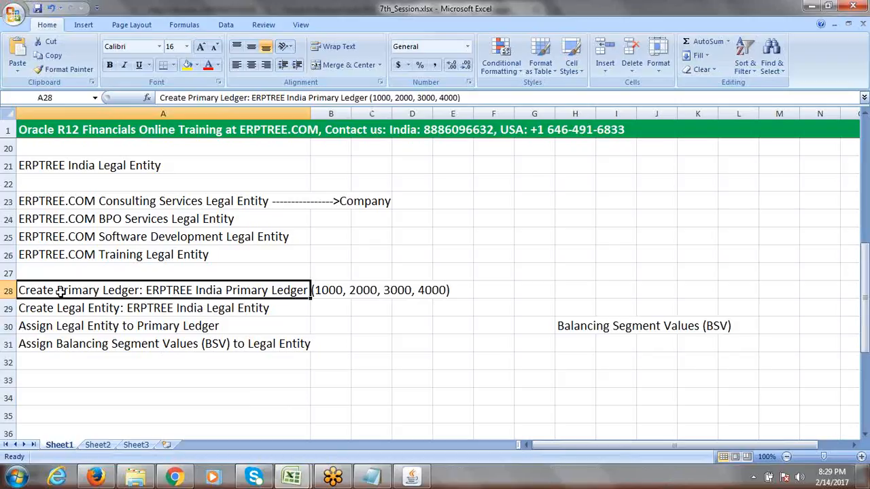
click(92, 309)
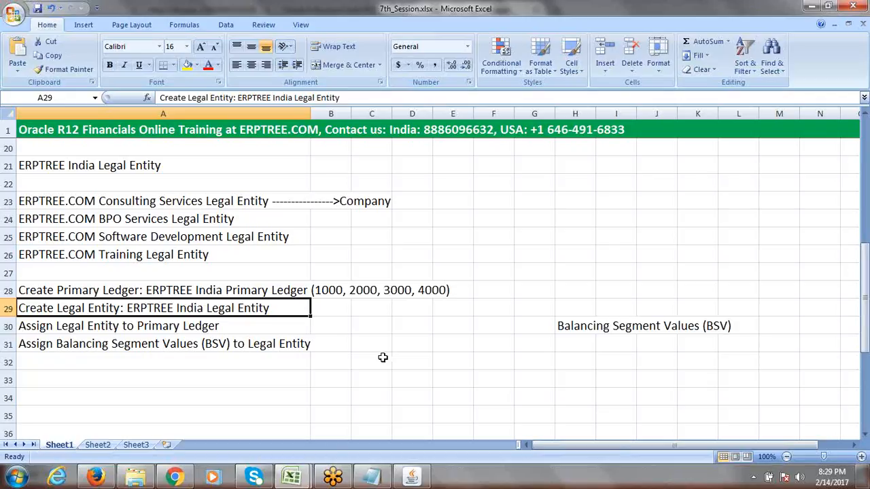
click(413, 479)
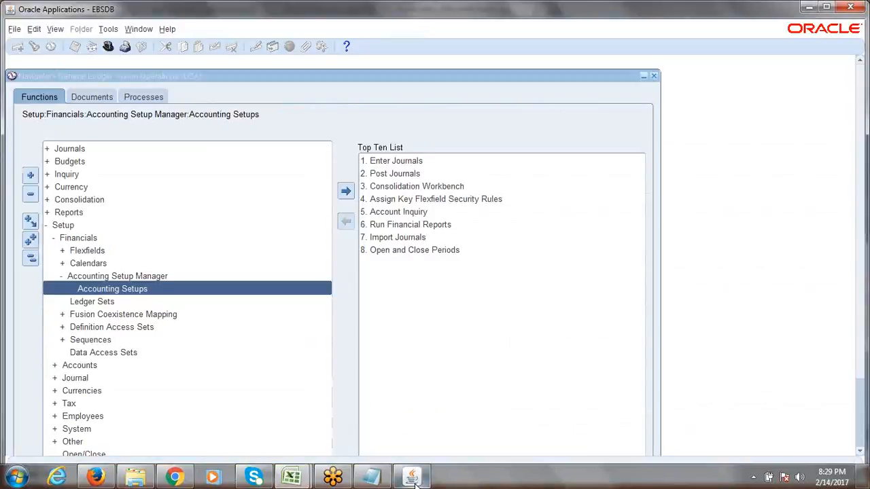
Collapse the function tree and review the primary ledger and legal entity tasks in the 7th_Session notes
click(30, 259)
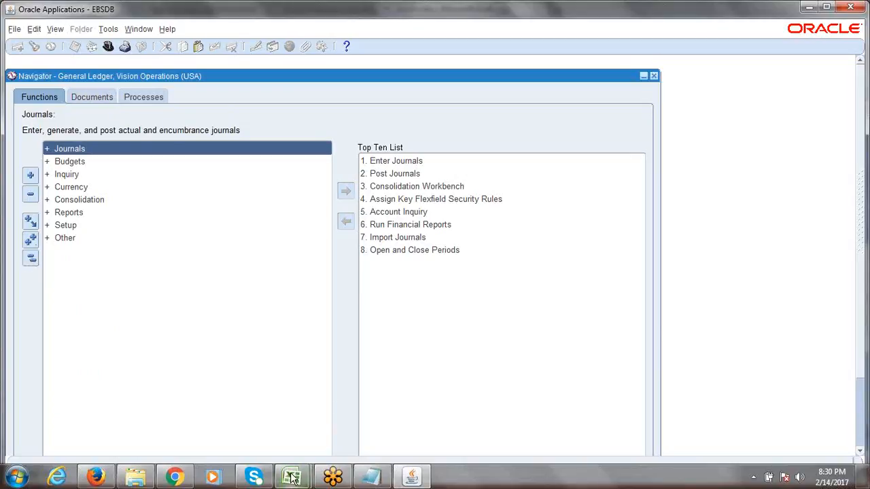
click(266, 424)
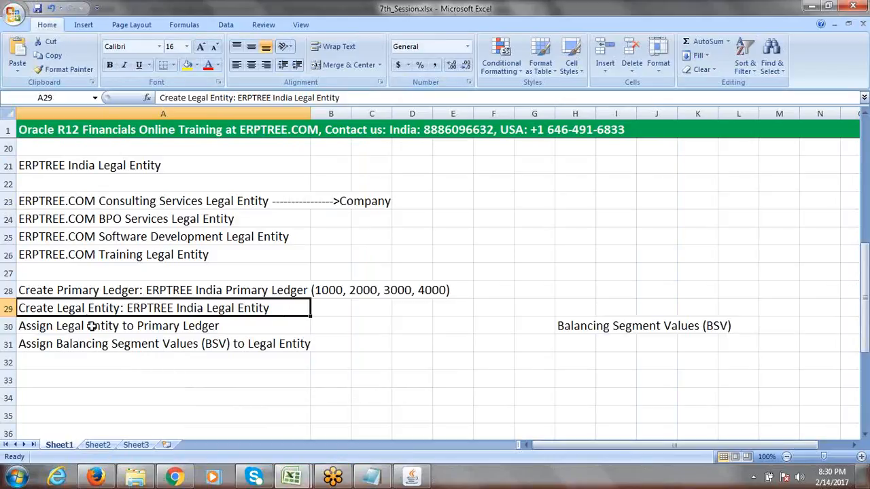
click(128, 291)
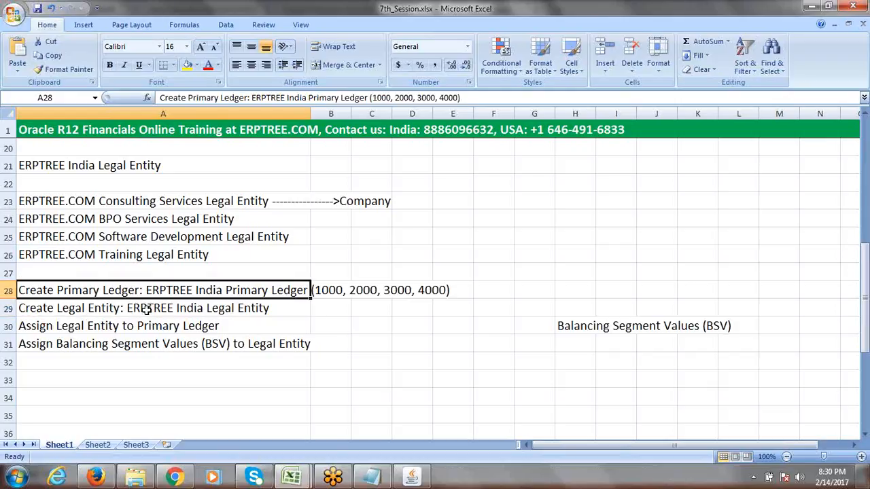
click(147, 308)
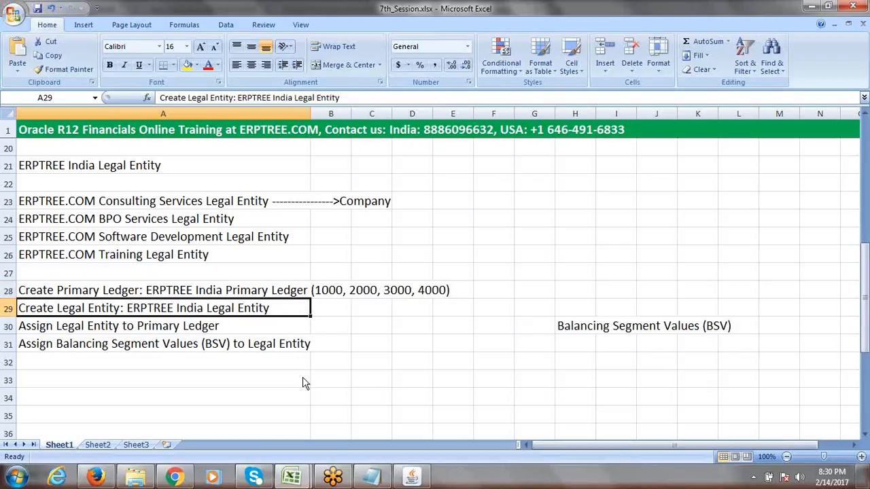
Expand Setup > Financials > Accounting Setup Manager in the navigator to reach Accounting Setups
click(412, 477)
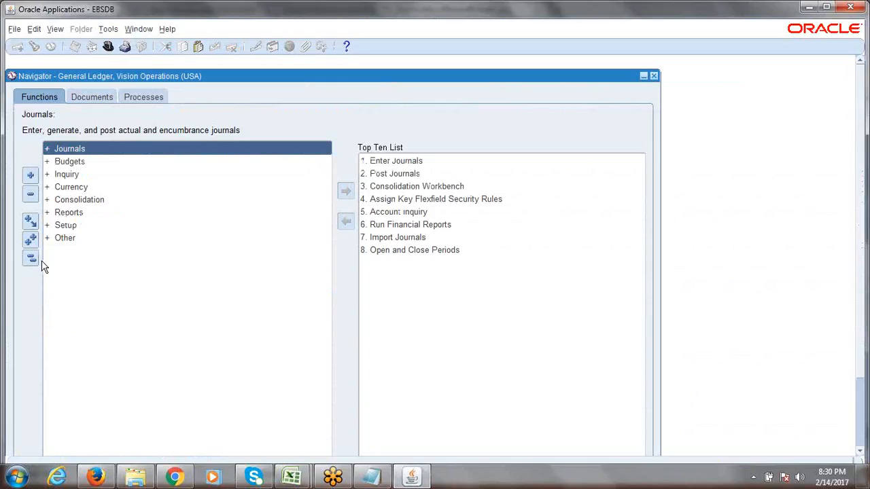
click(62, 226)
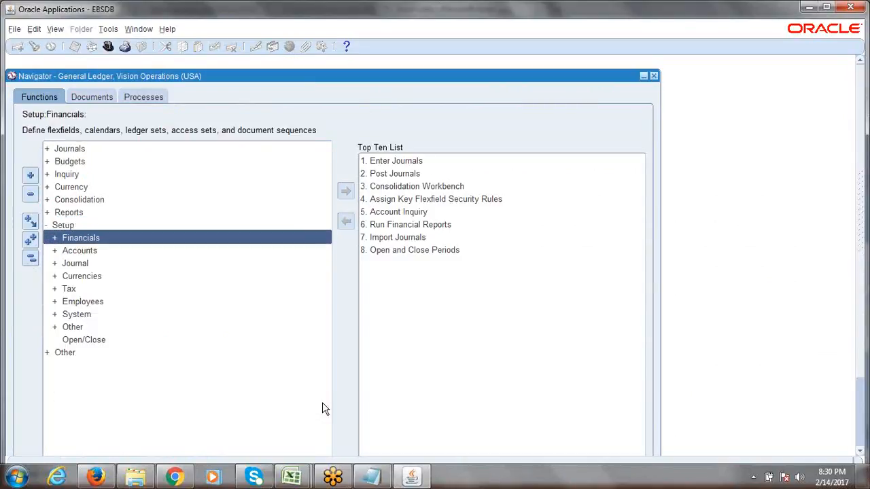
key(Return)
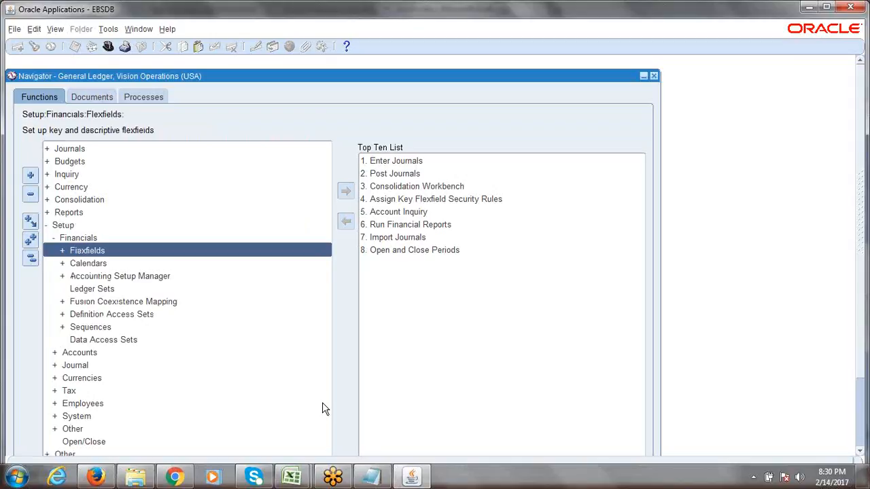
key(Down)
key(Down)
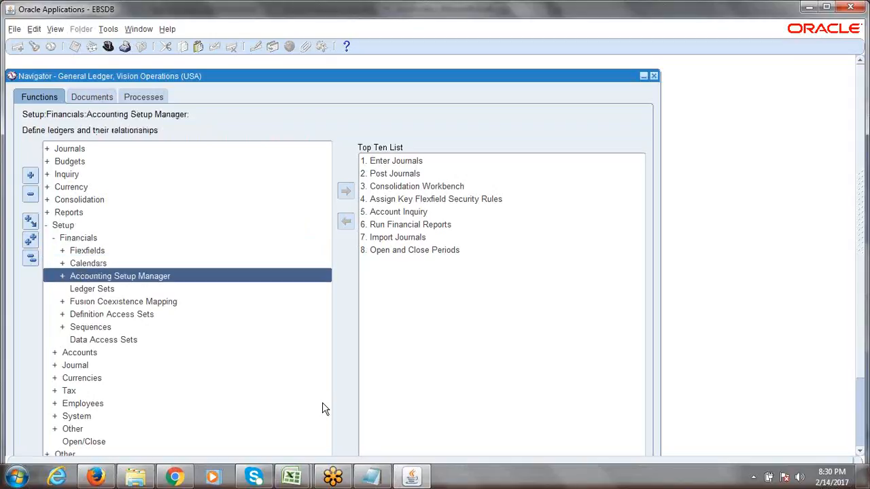
key(Return)
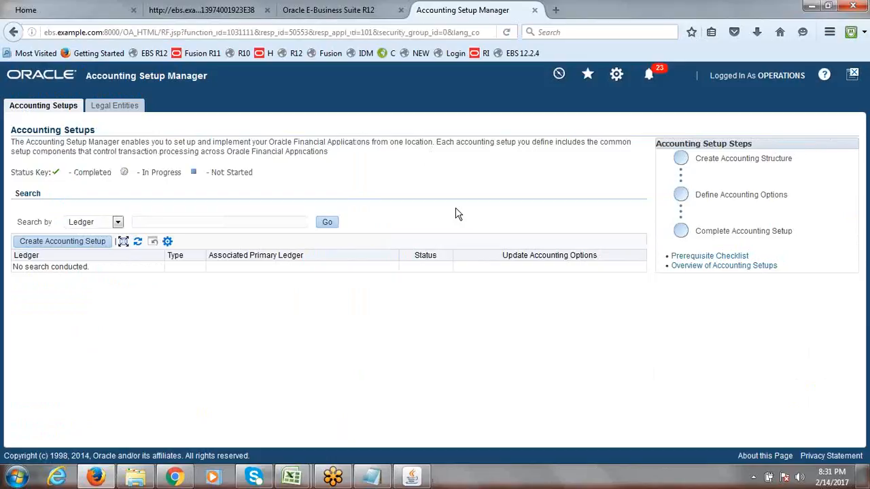
Start a new accounting setup, then cancel it
click(66, 242)
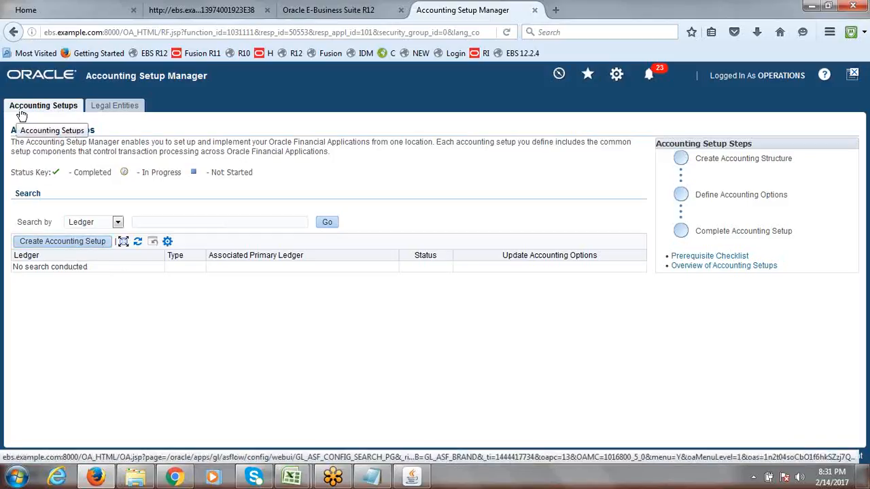
click(112, 106)
click(62, 242)
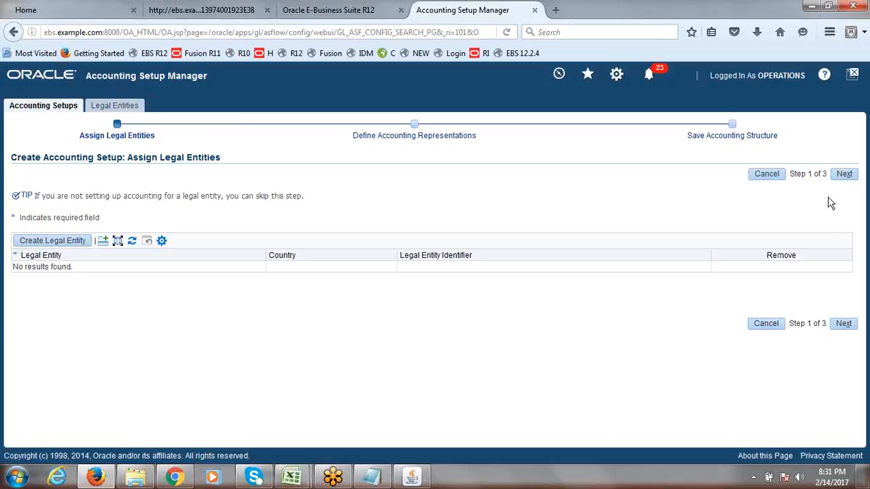
click(762, 176)
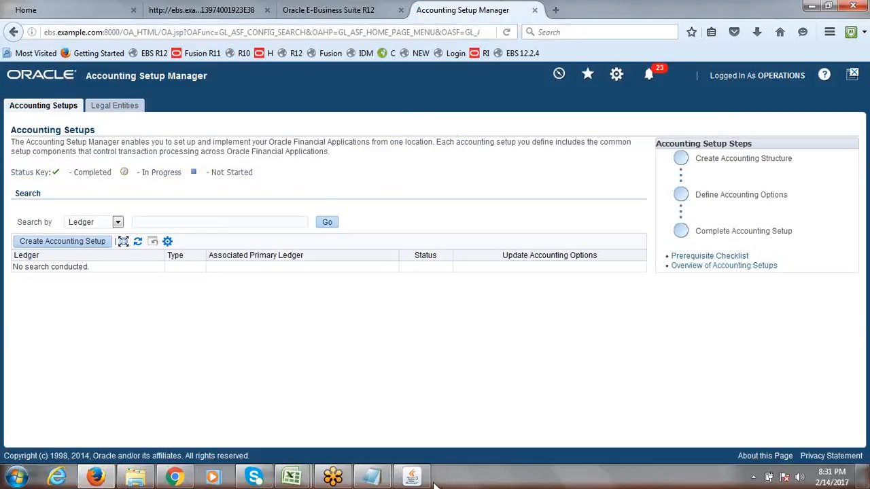
Minimize the Oracle Applications navigator and go to the Legal Entities tab
click(413, 479)
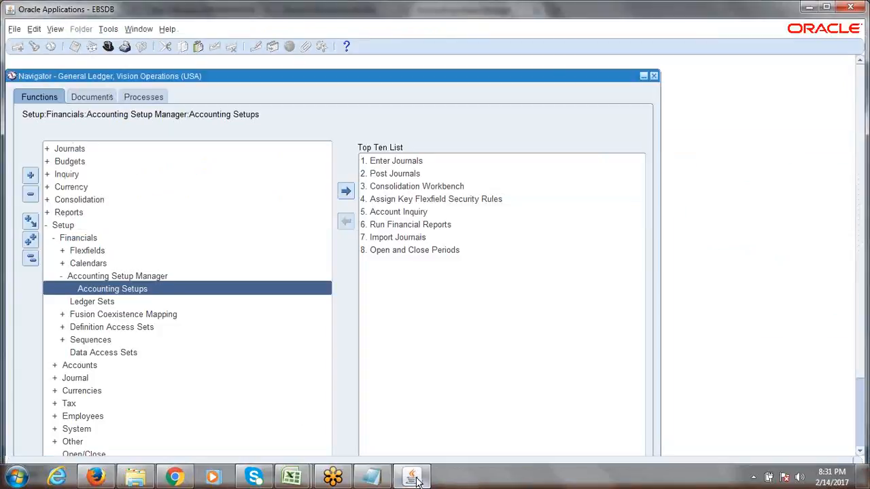
click(413, 479)
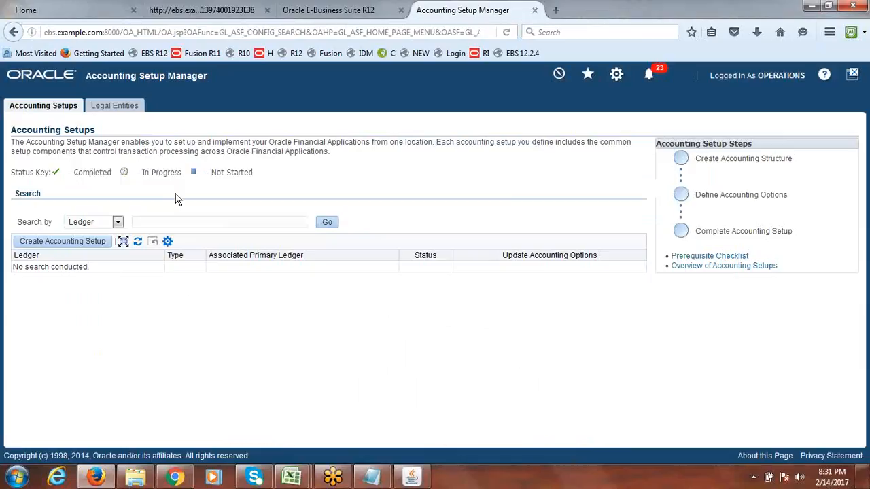
click(115, 109)
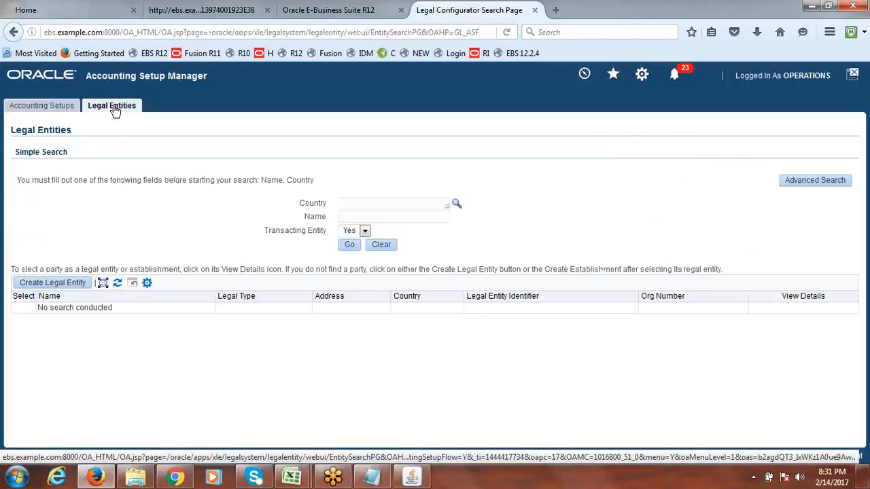
Create a new legal entity and review its Identification Information and General Information sections
click(49, 284)
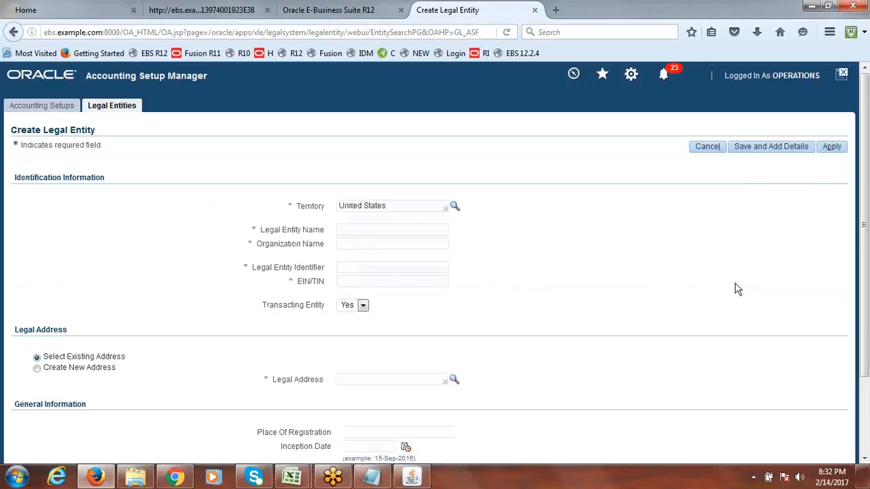
drag(866, 198, 857, 138)
drag(14, 178, 281, 369)
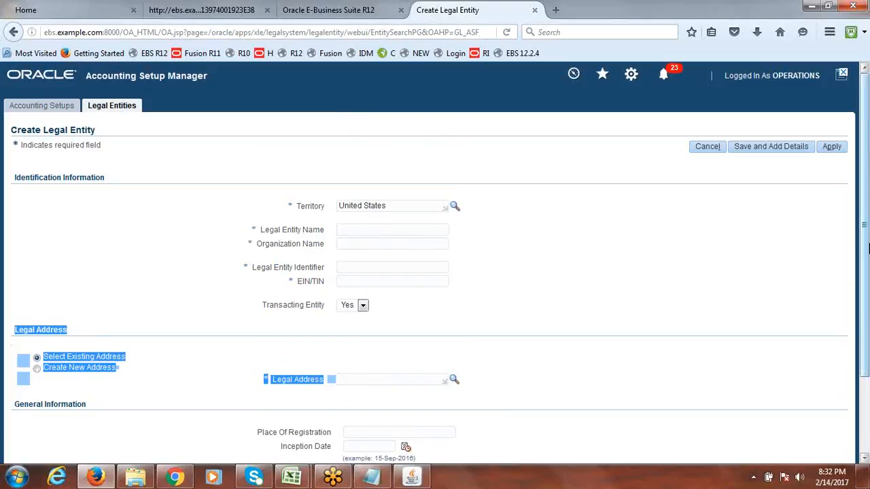
scroll(238, 326, down, 3)
drag(15, 320, 615, 419)
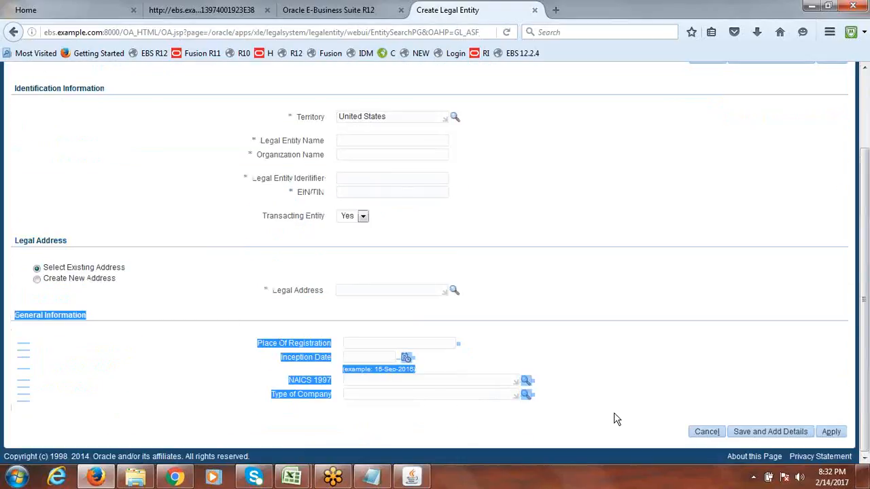
click(671, 356)
scroll(866, 365, up, 3)
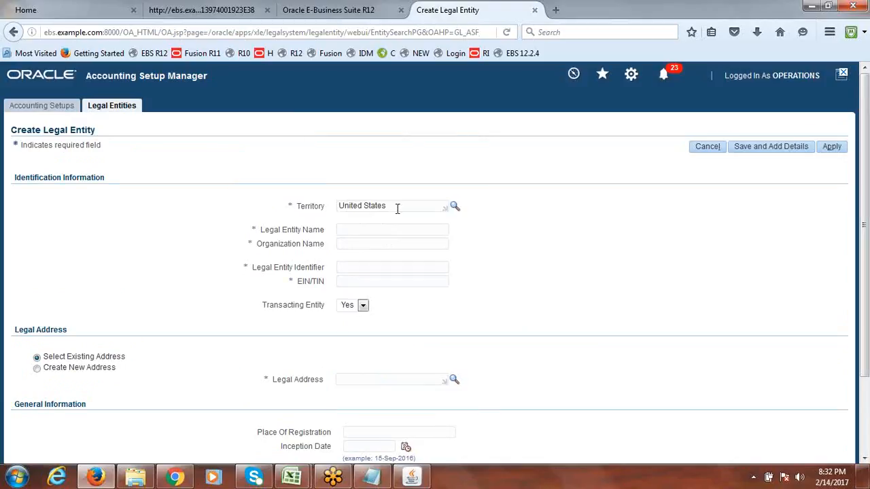
Change Territory to India and enter the legal entity name 'ERPTREE India Legal Entity'
drag(397, 209, 316, 214)
text(INDIA)
key(Tab)
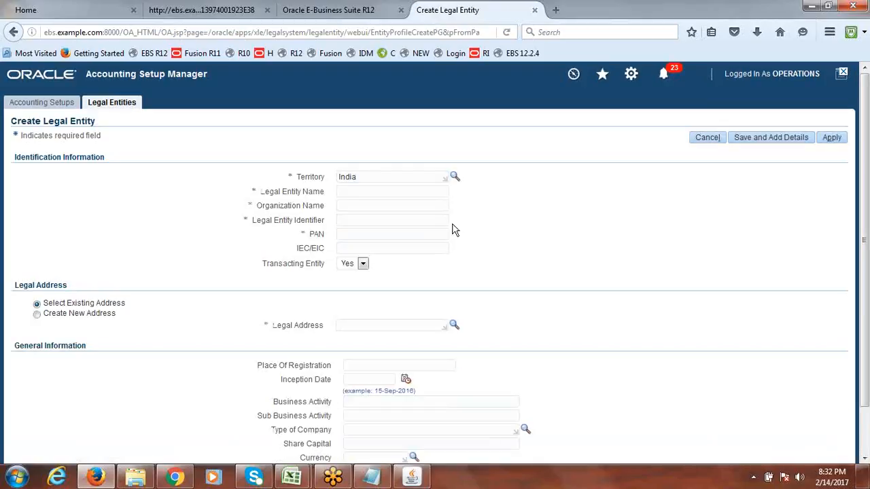
click(364, 192)
click(317, 479)
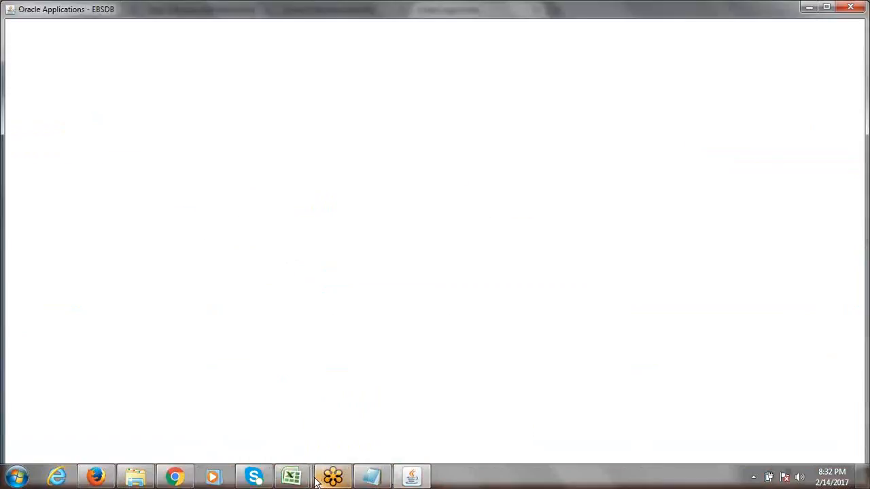
key(alt+Tab)
mouse_move(314, 478)
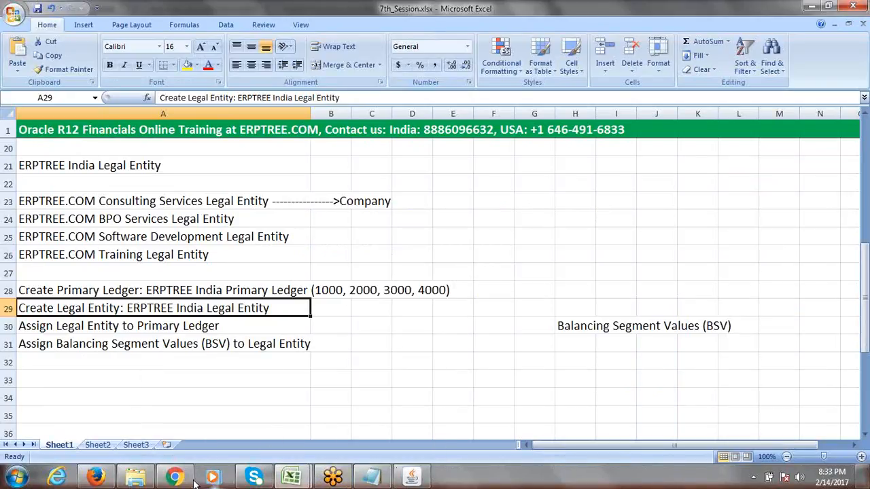
click(96, 478)
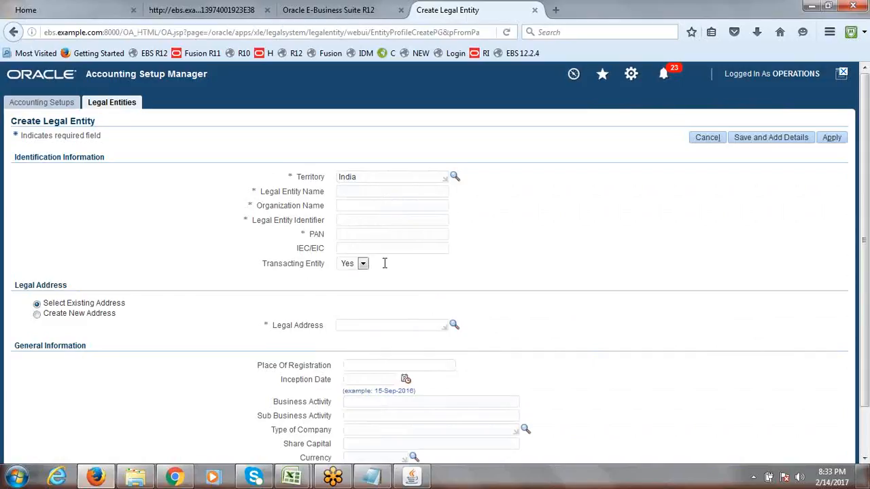
text(er)
key(BackSpace)
key(BackSpace)
text(ERPTREE India)
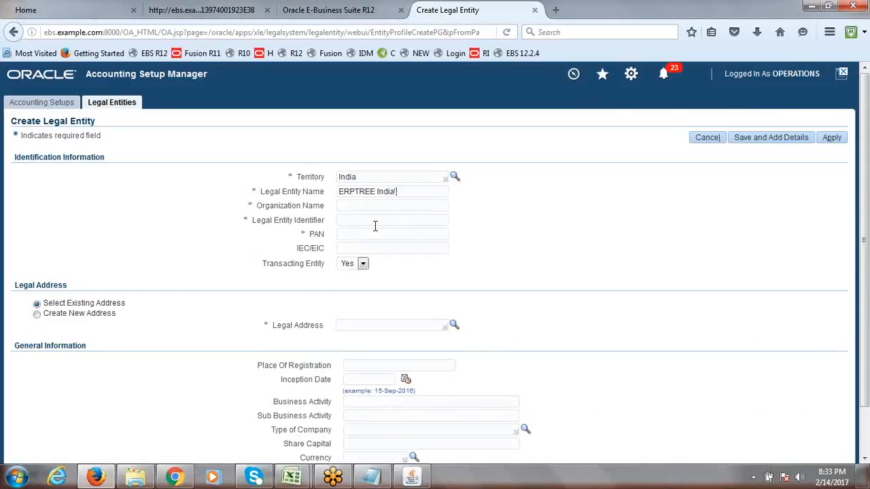
text( Legal Entity)
drag(440, 192, 326, 202)
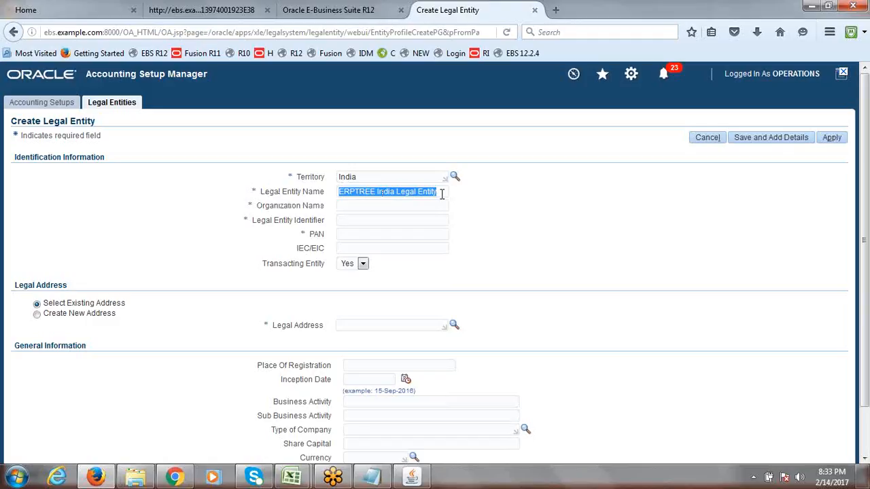
Enter organization name 'ERPTREE India Pvt.Ltd', plus the legal entity identifier and PAN
click(341, 208)
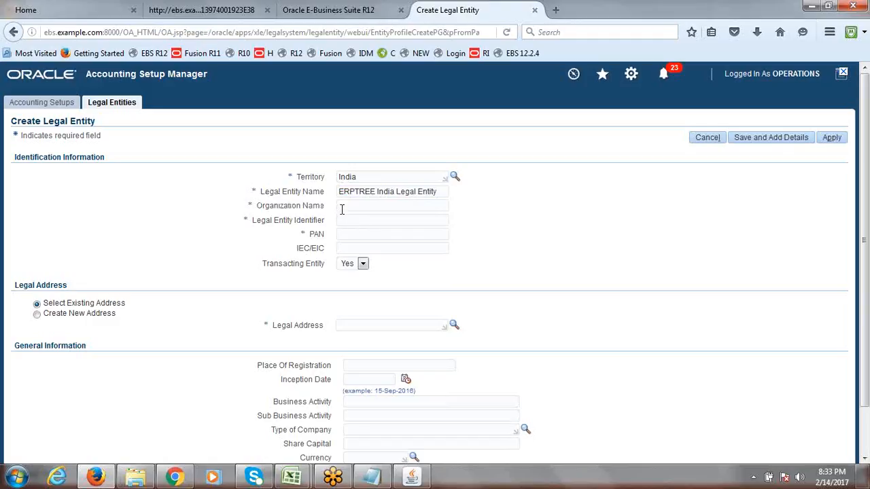
text(ERPTREE India Pvt.Ltd)
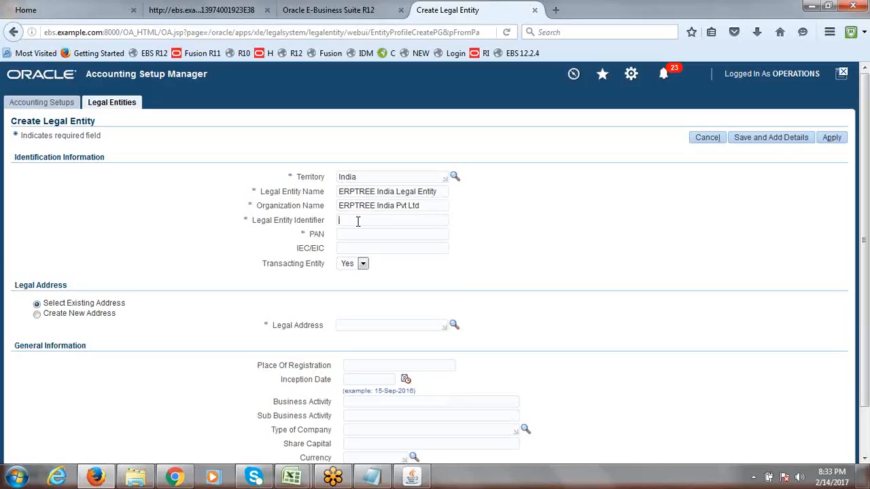
text(ERP)
text(387979788)
click(367, 235)
text(ERP)
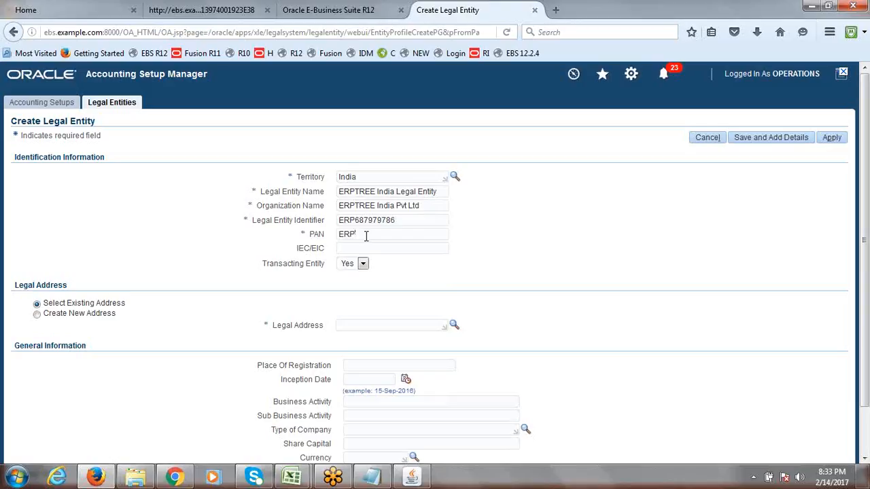
text(43546465)
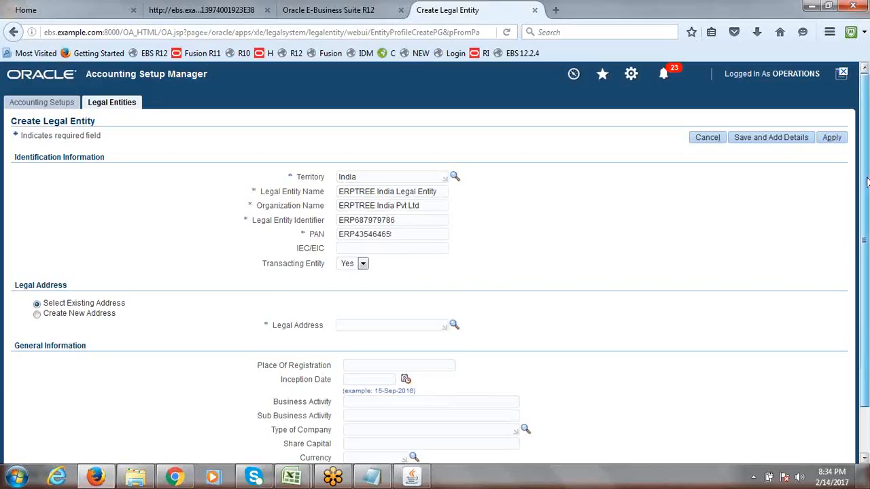
scroll(866, 182, down, 1)
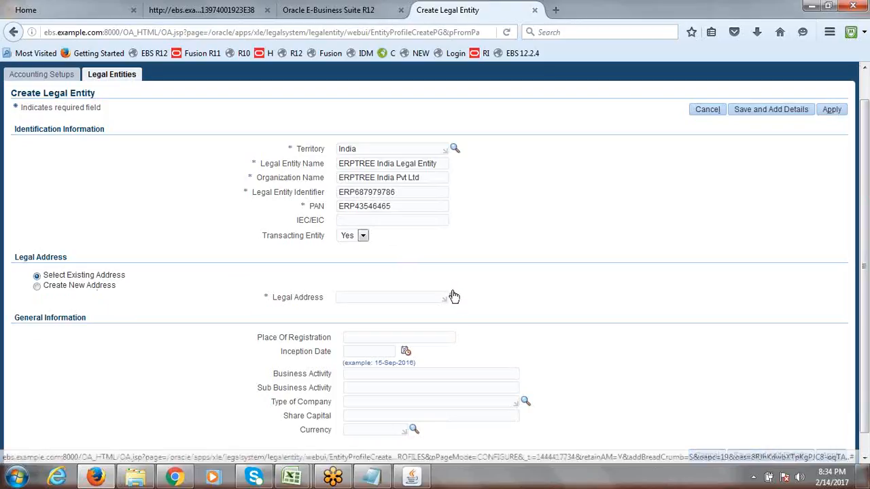
Choose to create a new legal address and reset the browser zoom to 100%
click(36, 287)
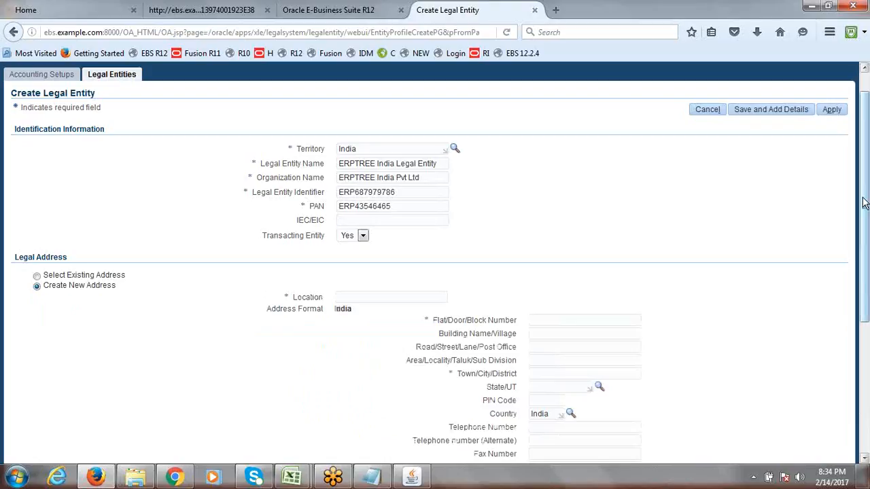
mouse_move(864, 202)
mouse_down()
mouse_move(867, 235)
mouse_move(862, 206)
mouse_up()
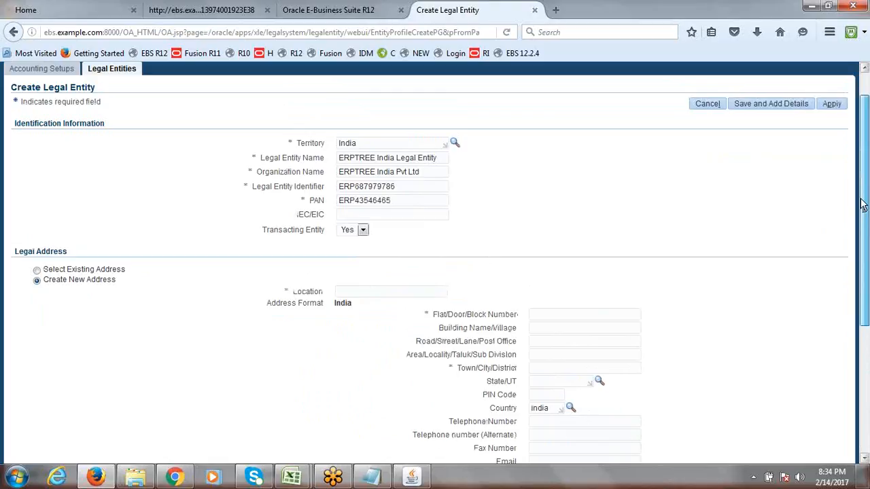
drag(862, 205, 865, 195)
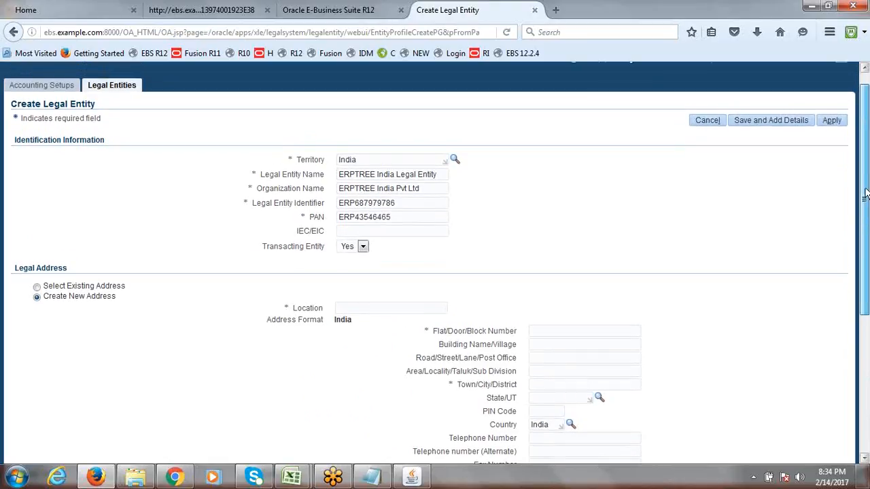
click(829, 31)
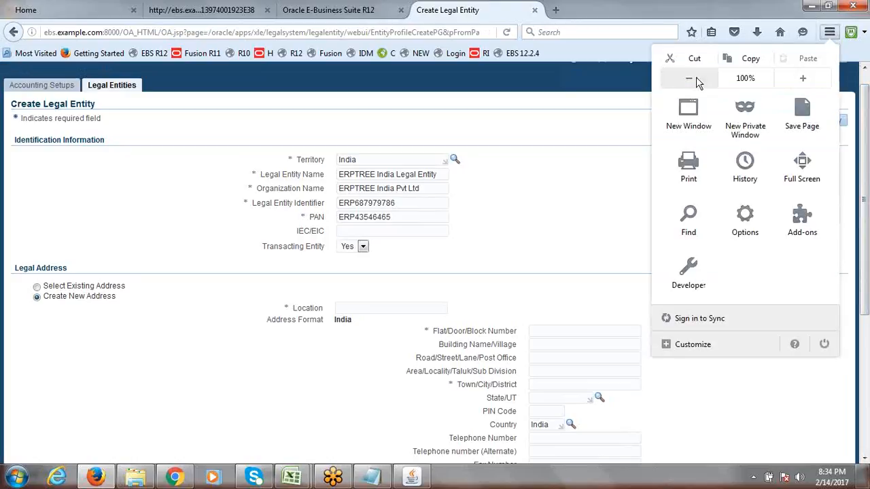
click(696, 77)
click(789, 79)
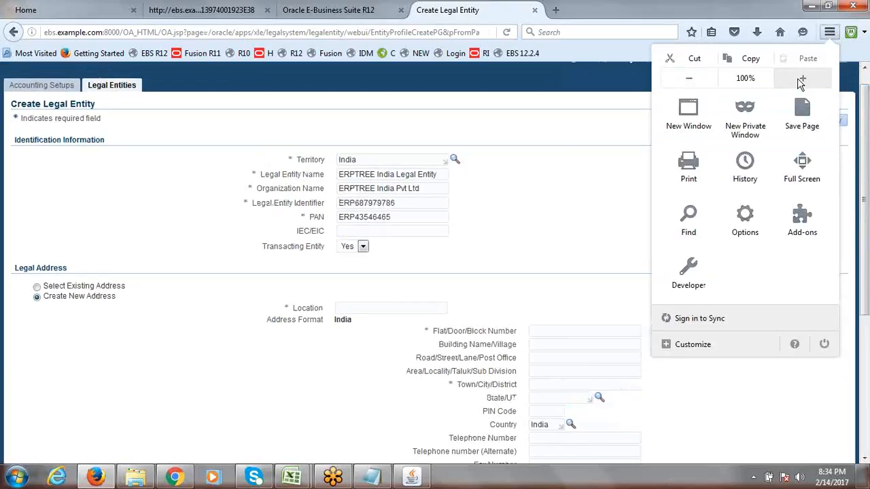
click(558, 225)
Name the new address location 'ERPTREE Hyderabad'
click(380, 309)
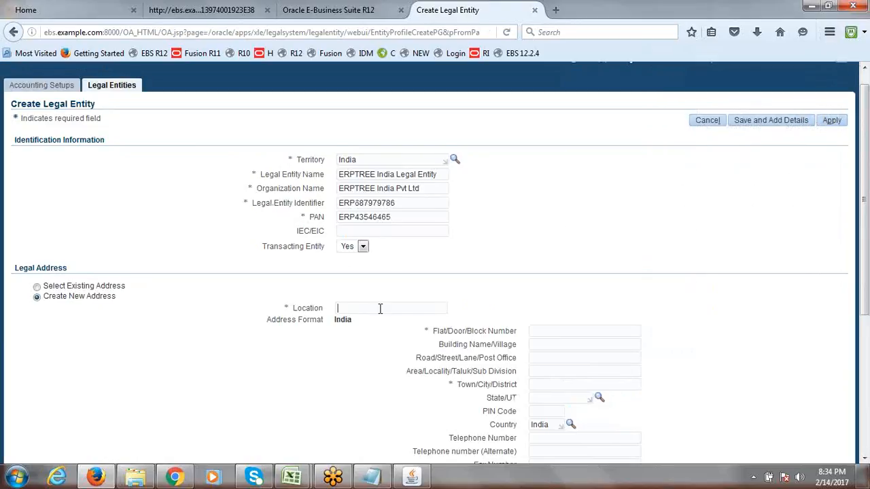
text(Hyderabad)
drag(406, 205, 333, 209)
drag(416, 205, 347, 208)
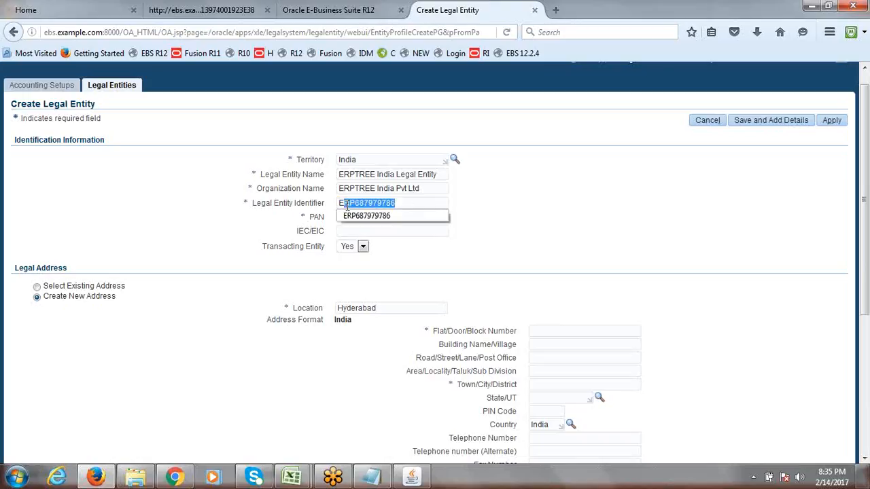
click(432, 231)
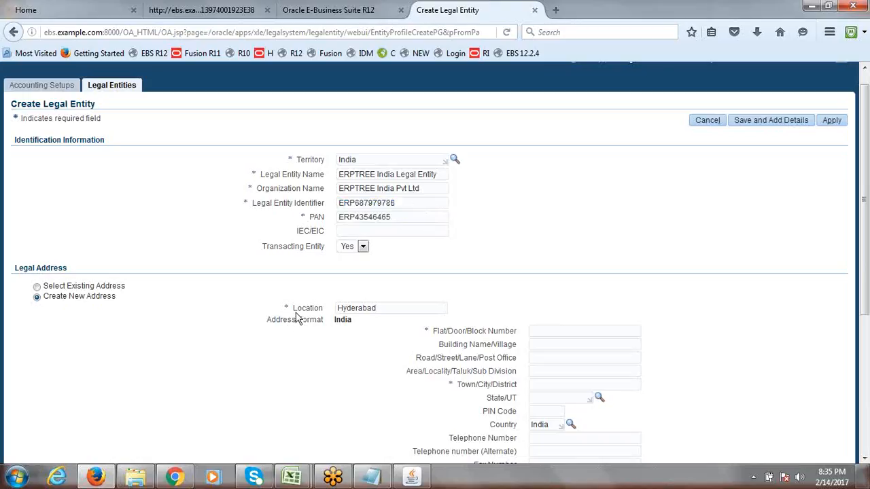
click(385, 309)
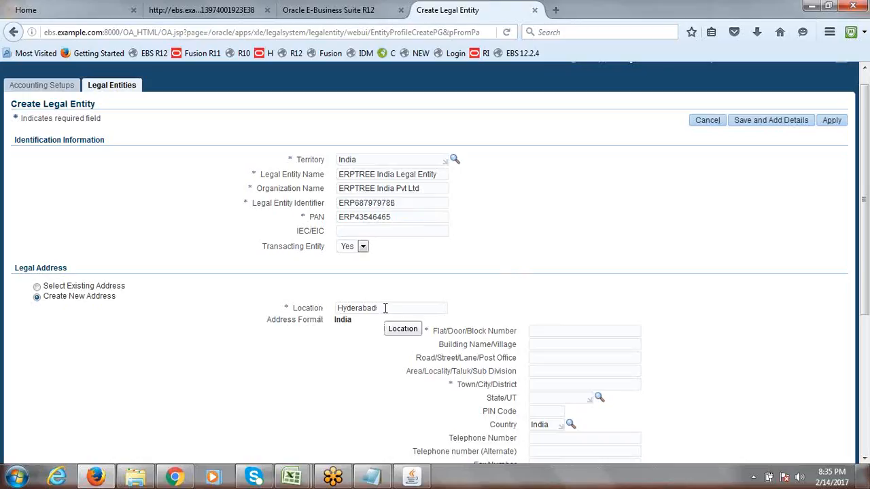
drag(385, 308, 335, 309)
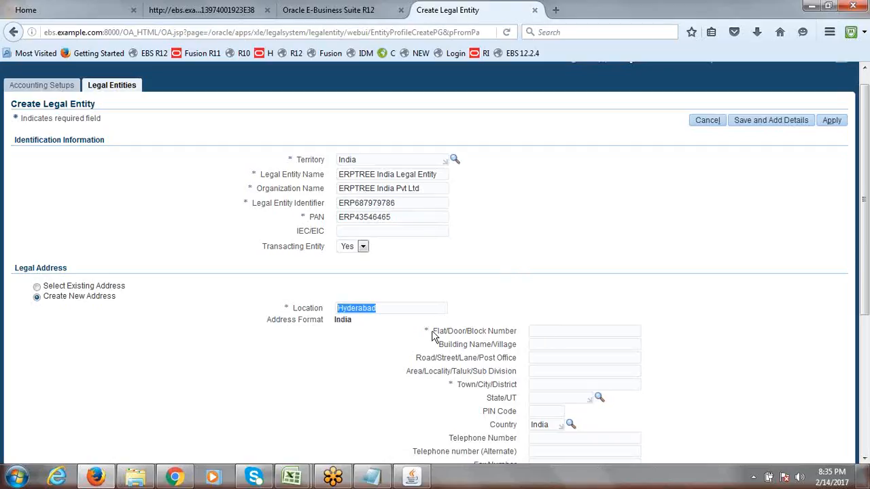
click(383, 309)
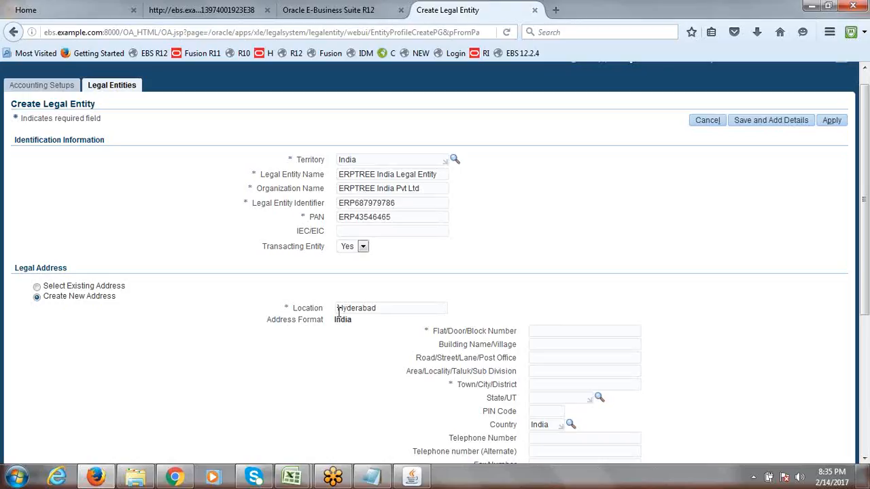
text(ERPTREE)
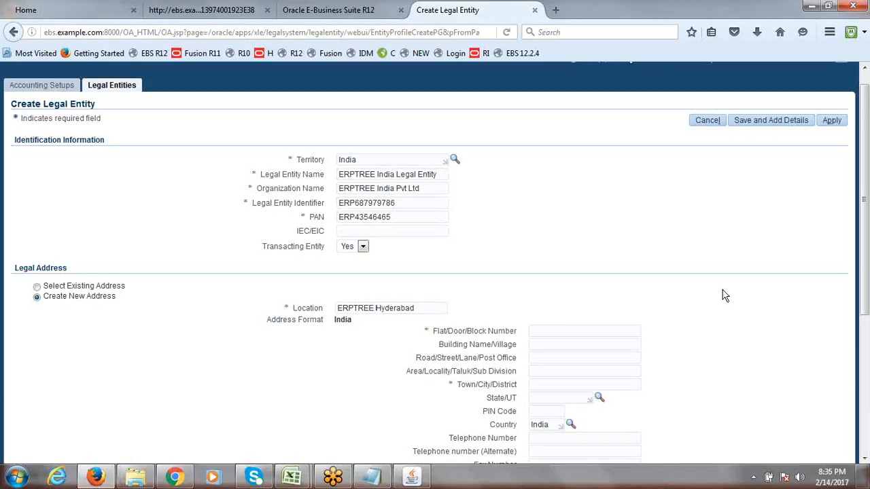
click(548, 332)
Fill in the address flat/door number and town Hyderabad, then scroll toward General Information
text(786876876)
click(557, 387)
text(Hyderabad)
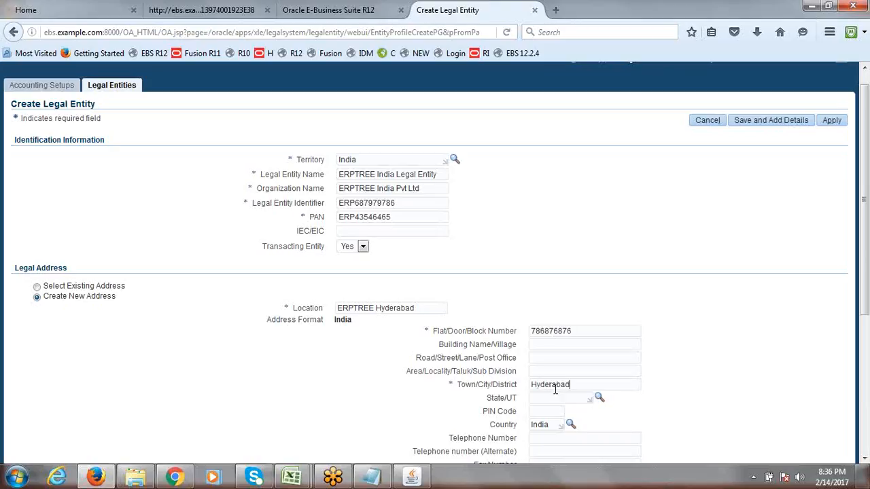
key(Tab)
scroll(867, 288, down, 2)
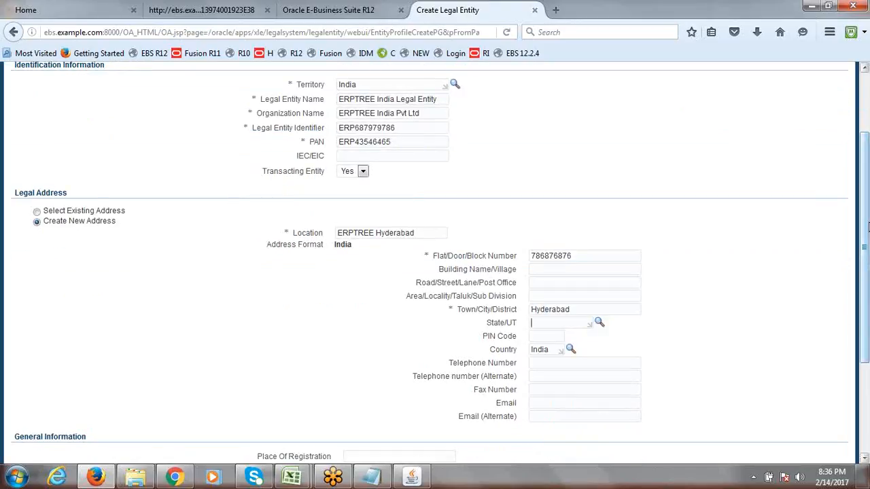
drag(867, 227, 867, 261)
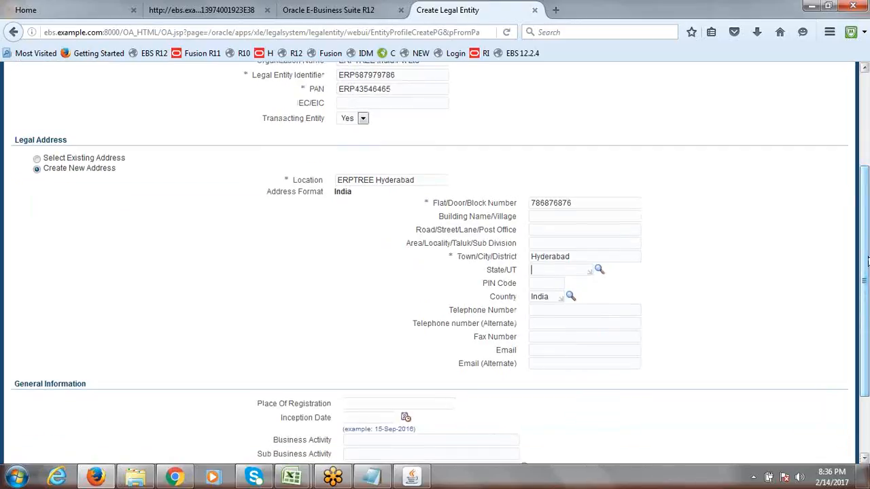
click(550, 217)
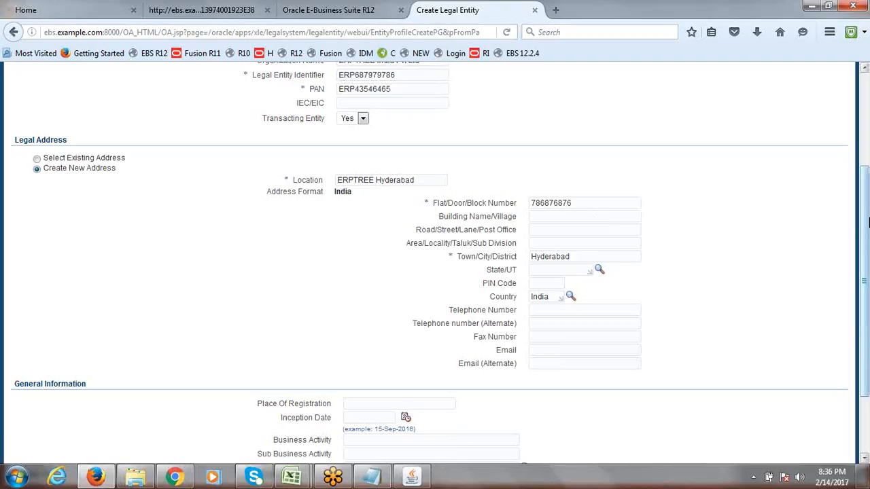
mouse_move(867, 218)
mouse_down()
mouse_move(867, 238)
mouse_move(868, 212)
mouse_up()
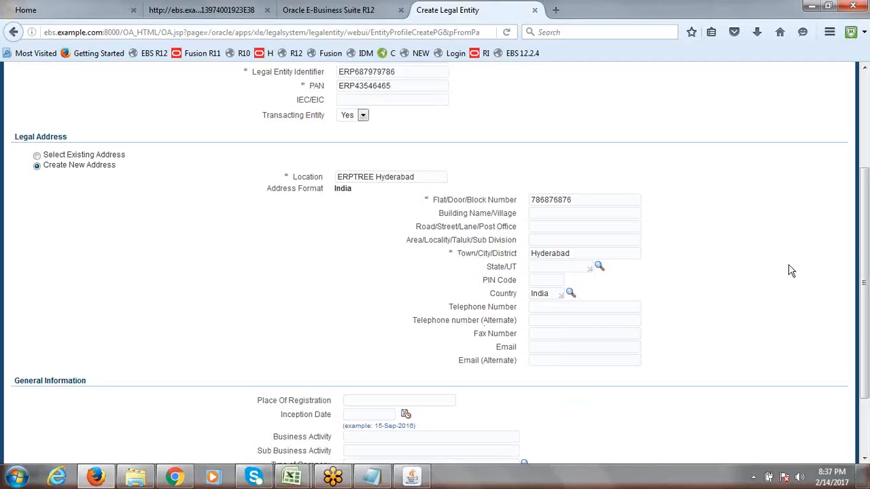
scroll(790, 269, up, 3)
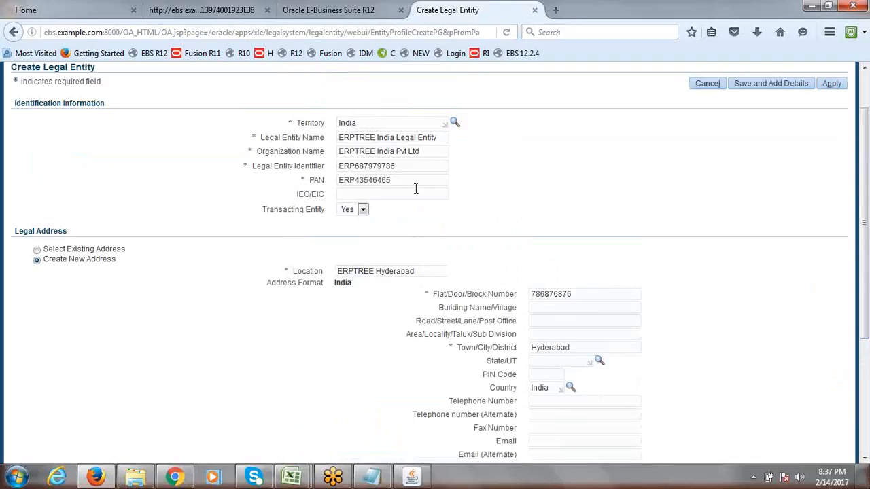
drag(867, 210, 868, 323)
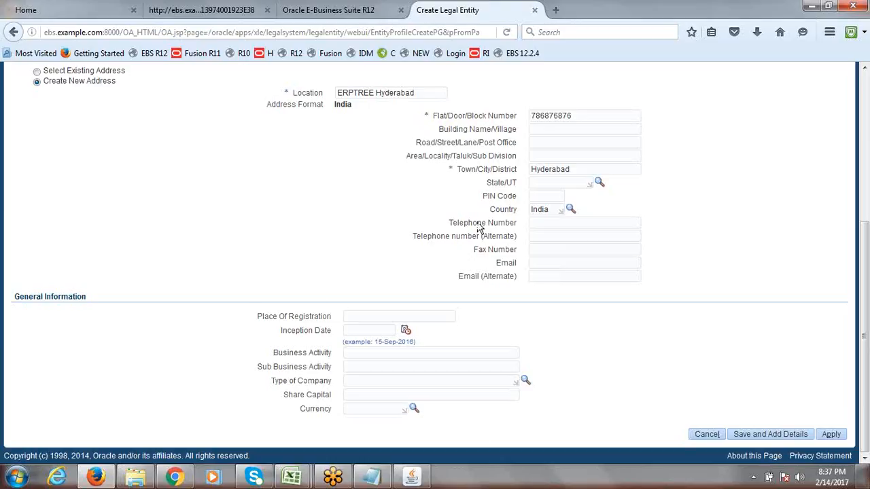
Set the legal entity's currency to INR and try applying the form
click(372, 409)
text(inr)
key(Tab)
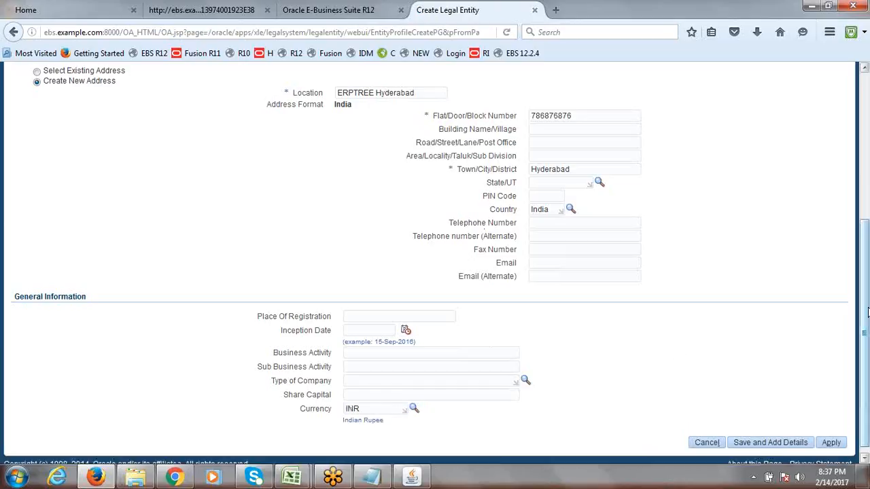
drag(867, 312, 867, 172)
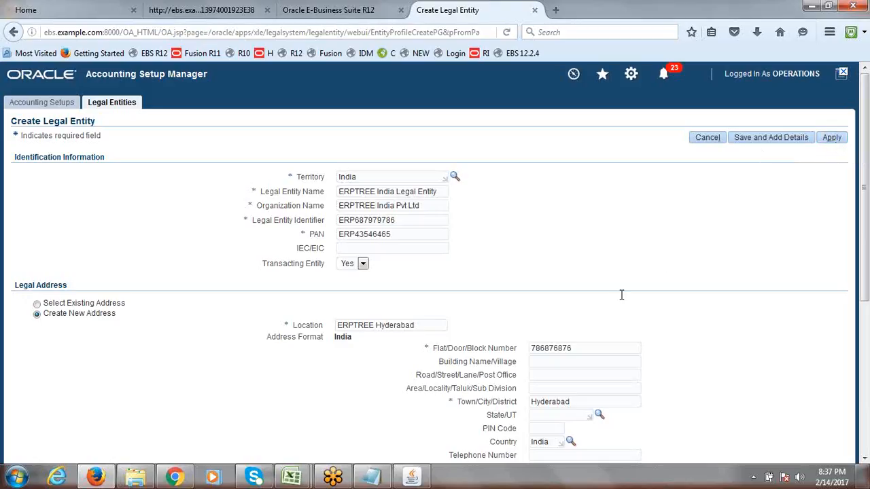
click(836, 139)
scroll(868, 195, down, 2)
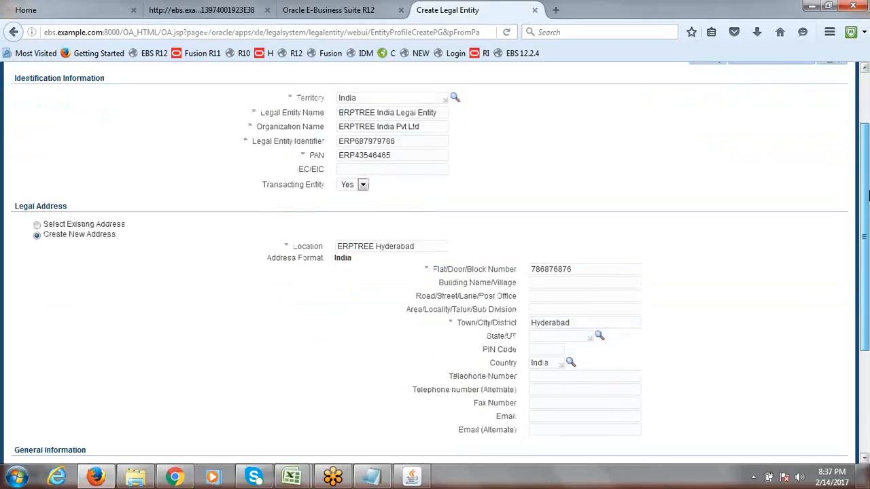
scroll(868, 195, up, 2)
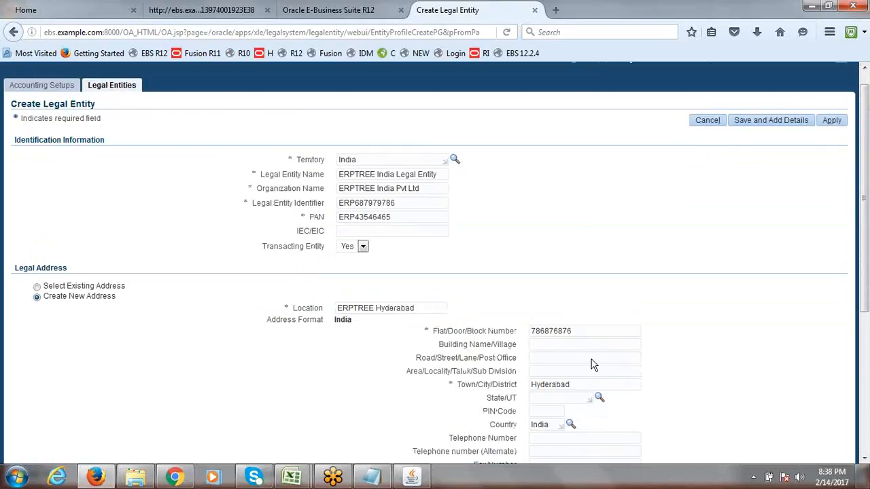
Re-select ERPTREE Hyderabad as the location from the suggestion list
click(426, 309)
text(u998)
key(BackSpace)
key(BackSpace)
key(BackSpace)
key(BackSpace)
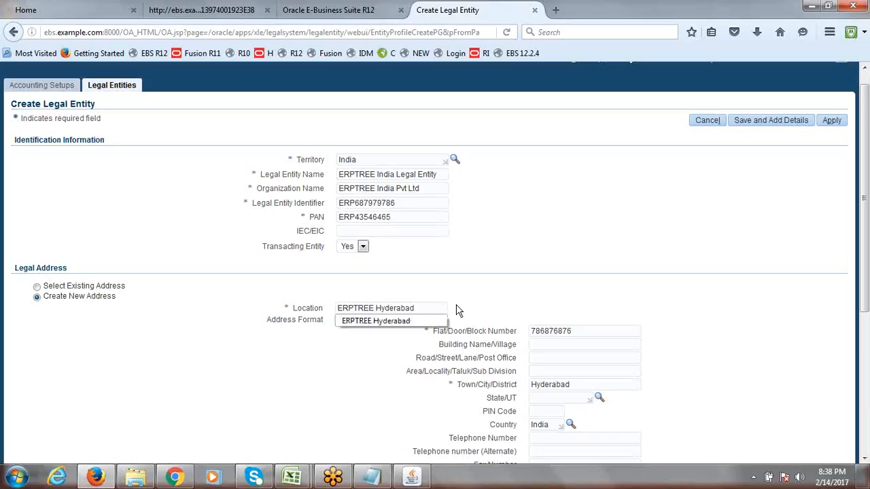
key(BackSpace)
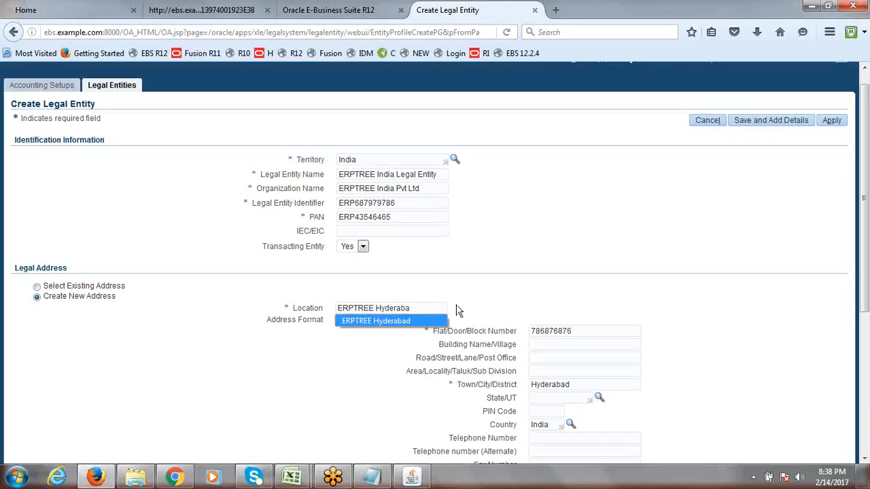
click(382, 321)
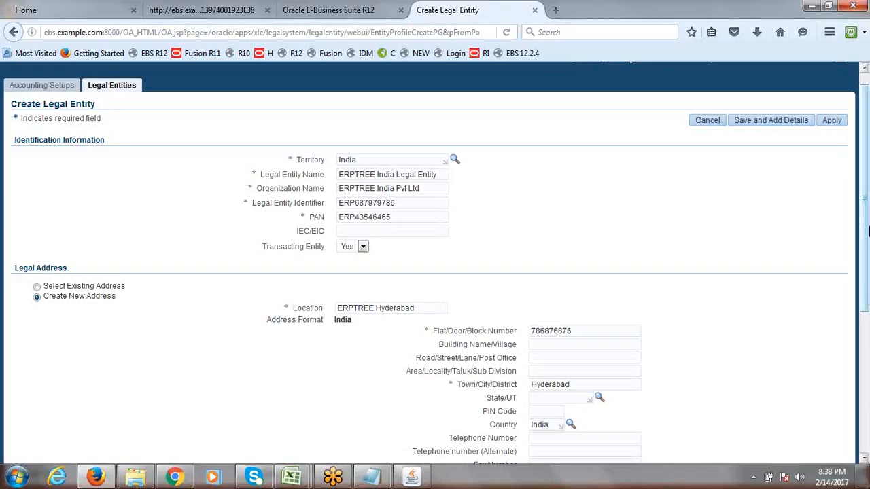
click(413, 204)
drag(868, 262, 868, 250)
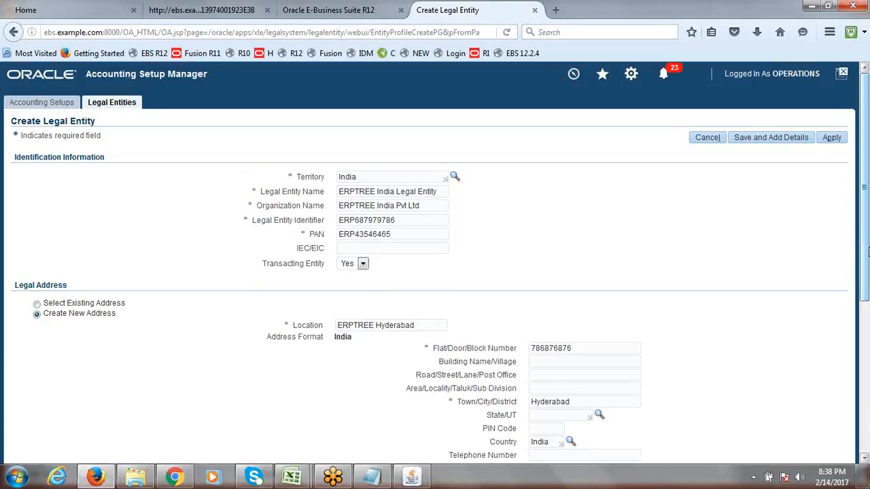
Apply the Create Legal Entity page to create ERPTREE India Legal Entity
click(834, 137)
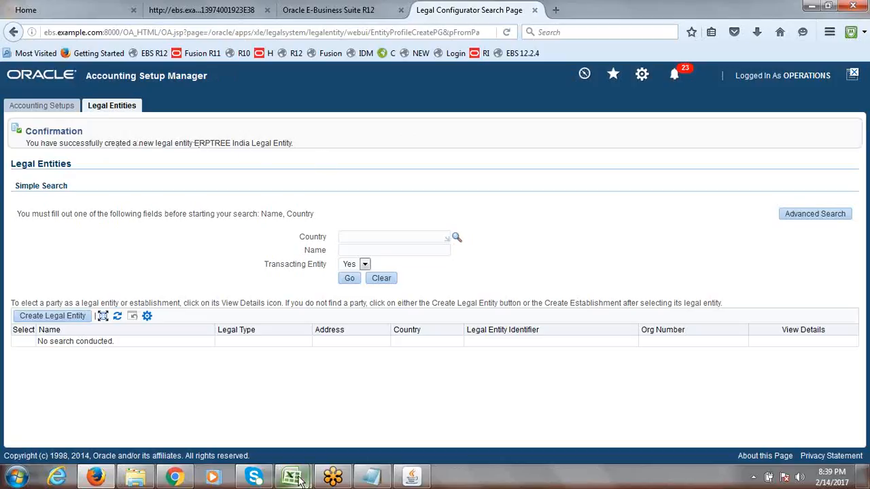
Review the Assign Legal Entity and Create Primary Ledger steps in 7th_Session.xlsx
mouse_move(292, 477)
click(266, 408)
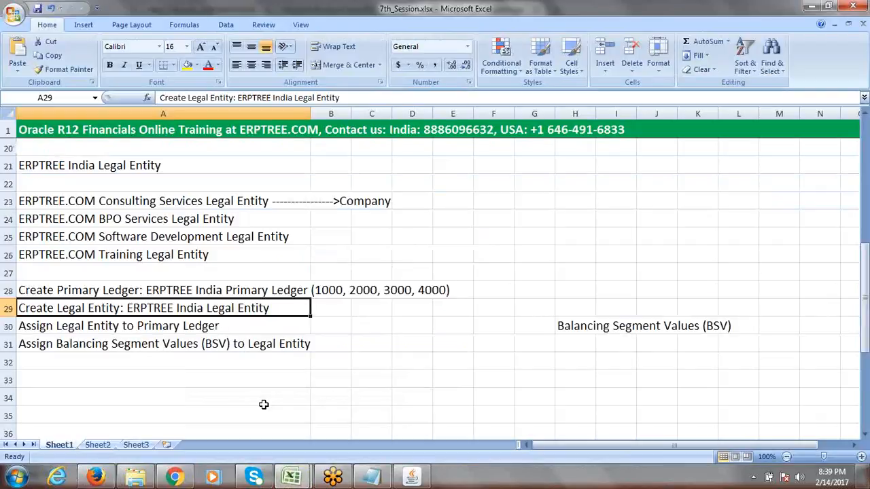
click(69, 329)
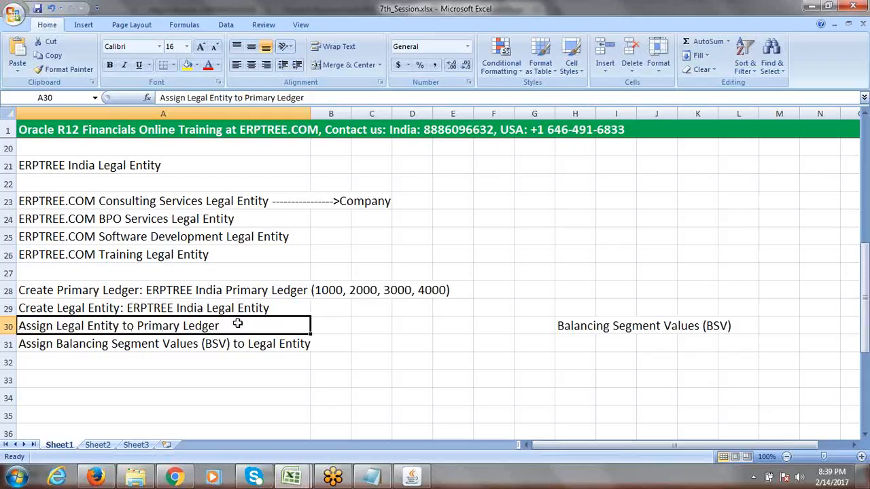
click(176, 290)
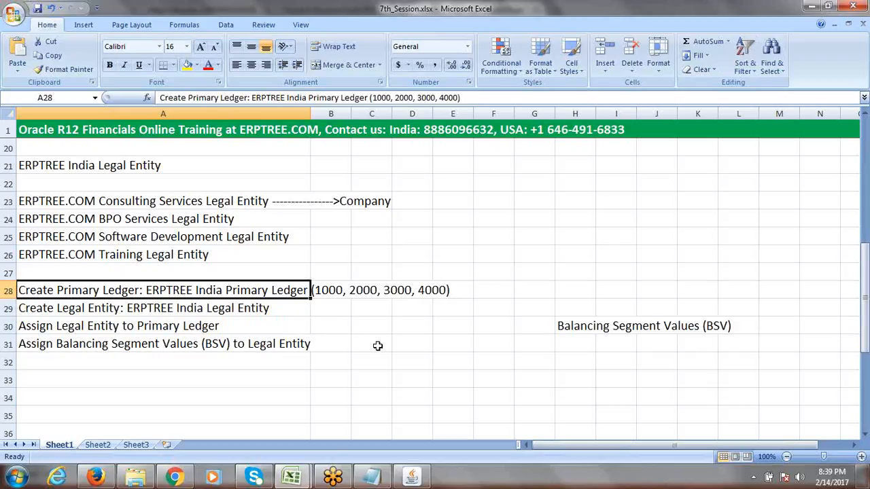
Close the Legal Configurator and forms tabs, confirming exit from Oracle Applications, then log out
key(alt+Tab)
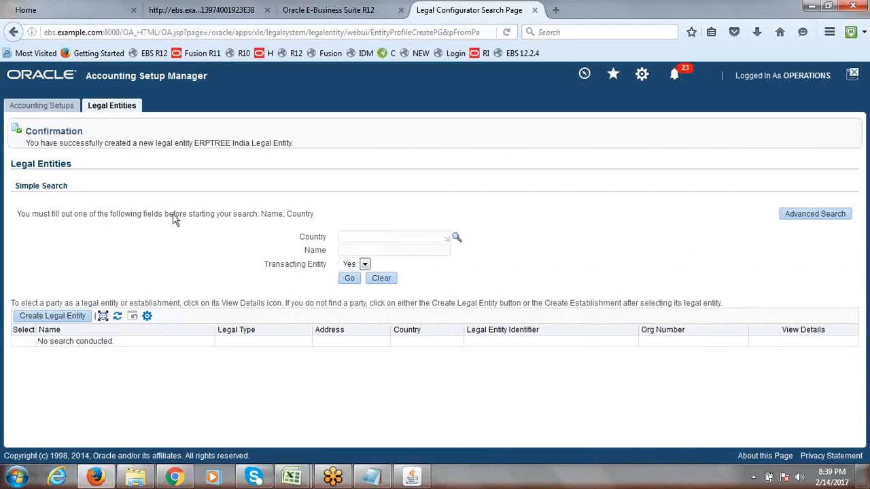
click(535, 10)
click(401, 10)
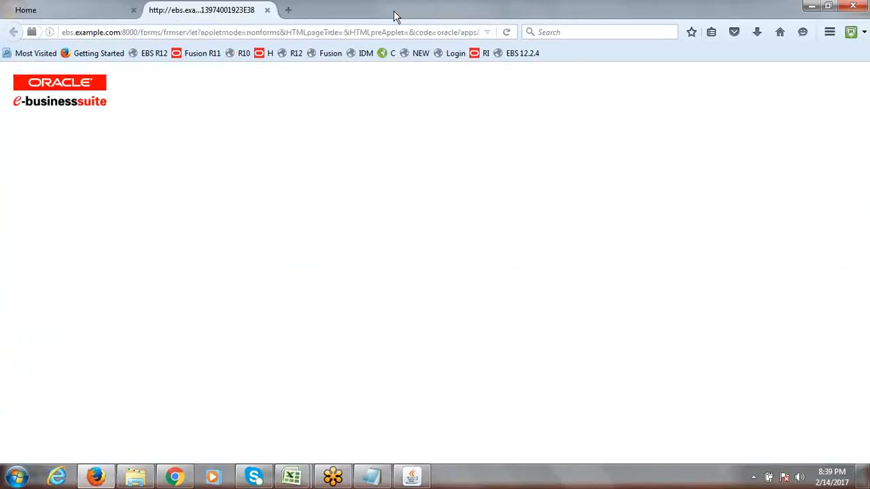
click(418, 322)
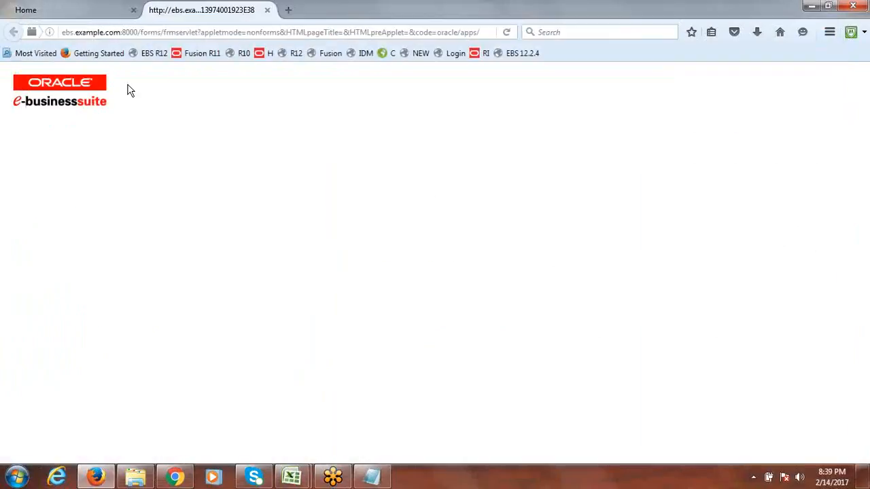
click(267, 9)
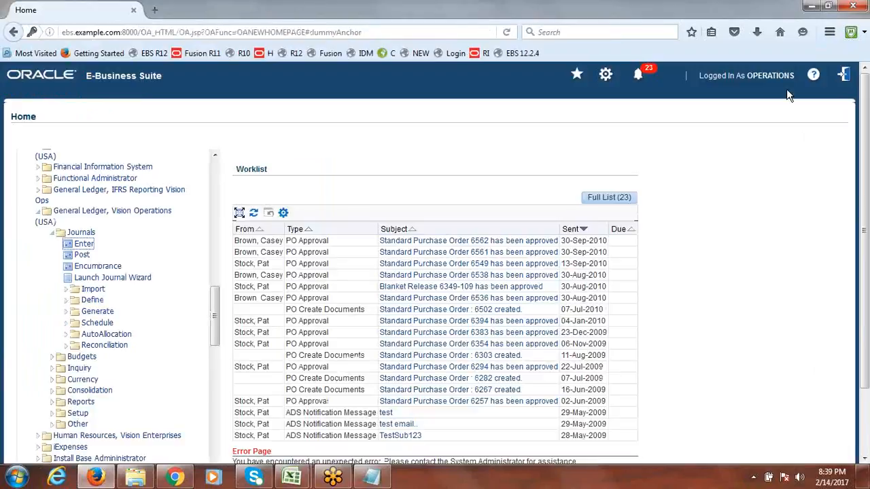
click(844, 78)
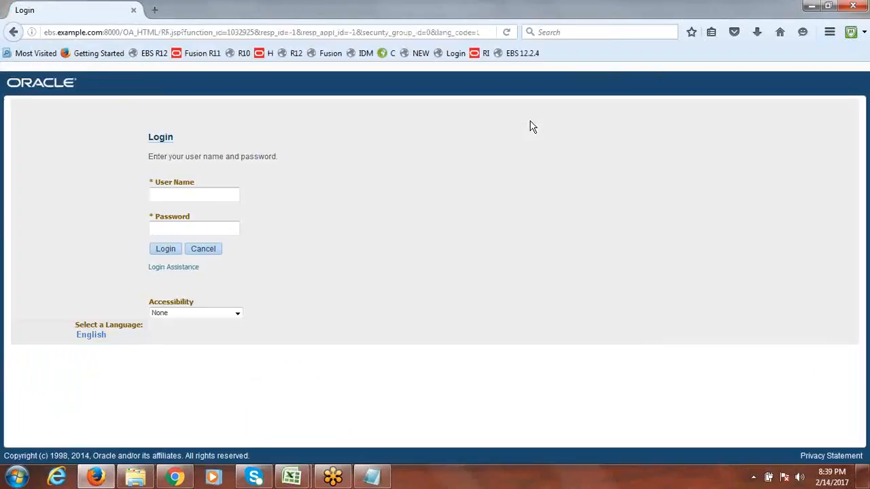
Log back in to E-Business Suite with the user name and password
click(204, 194)
text(erations)
key(Tab)
text(we)
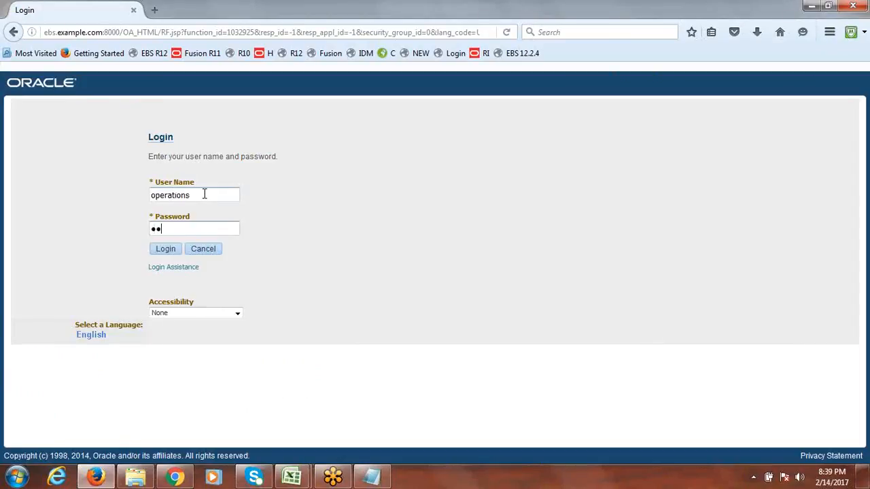
text(lcome)
key(Tab)
key(Return)
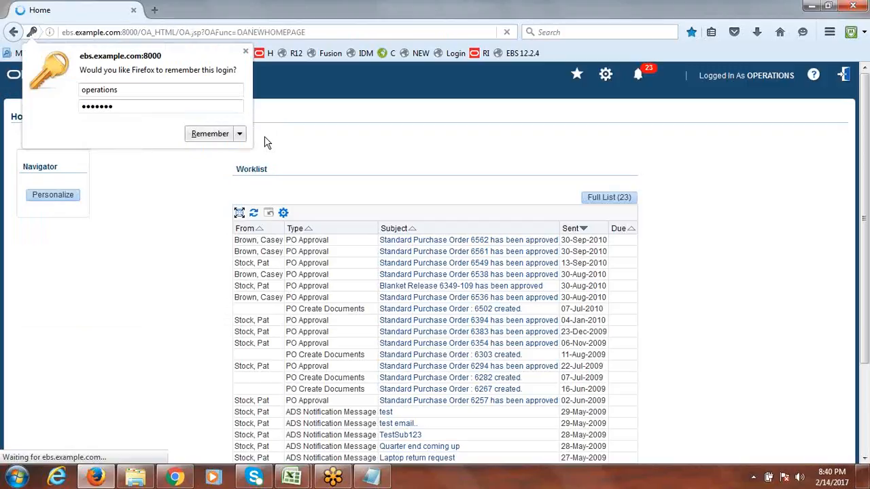
click(245, 51)
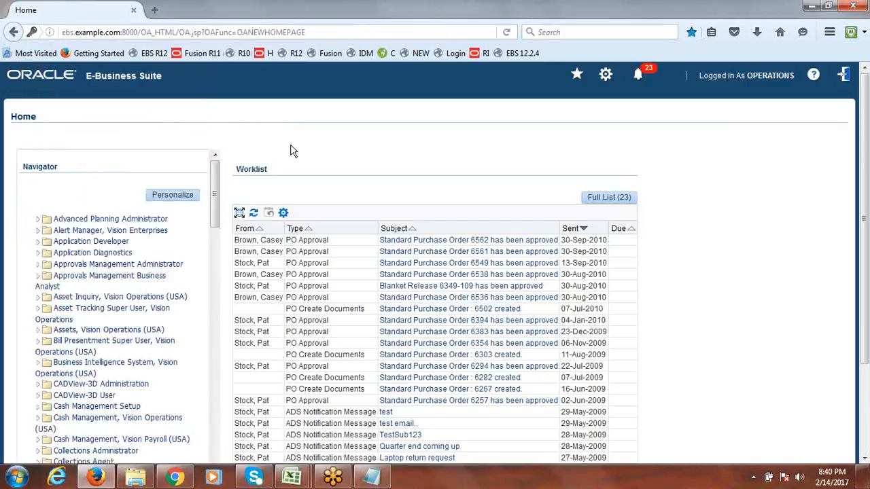
Expand General Ledger, Vision Operations > Journals and launch journal entry in Oracle Forms
drag(868, 146, 867, 201)
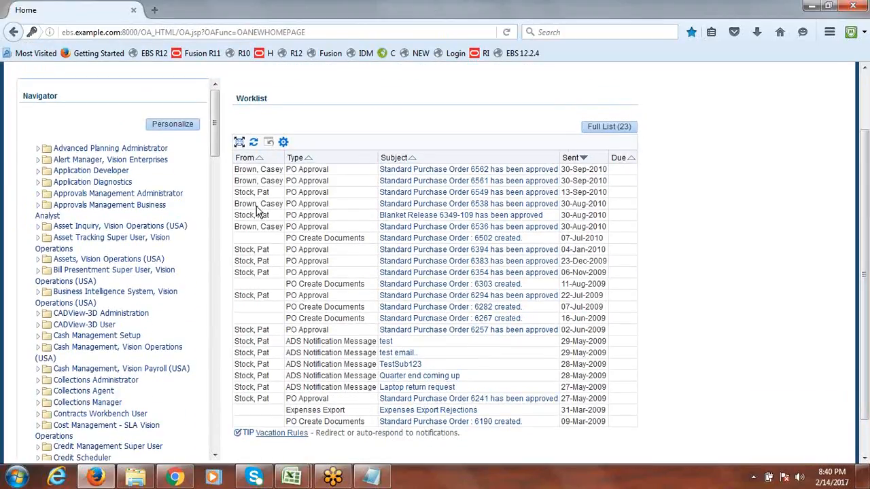
drag(214, 123, 216, 234)
click(37, 279)
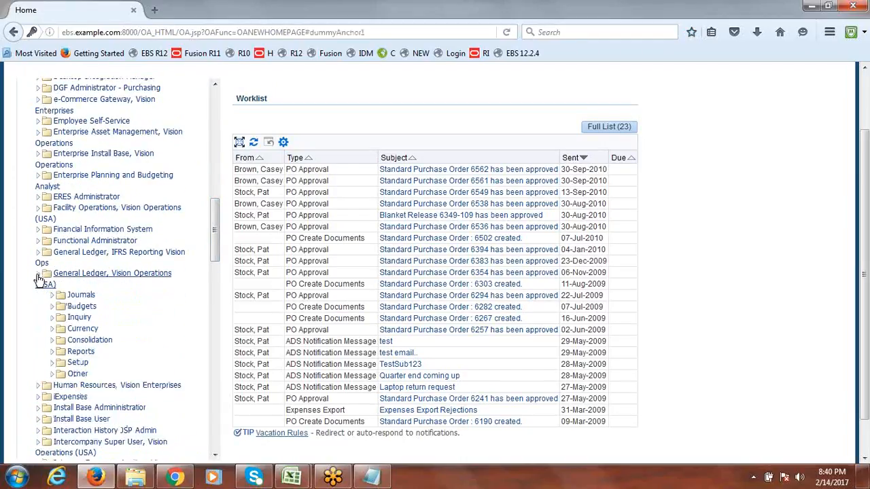
click(52, 296)
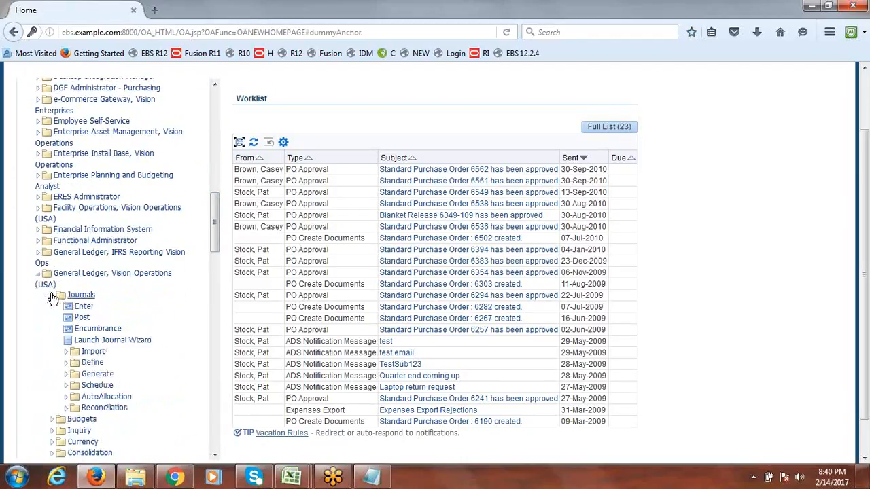
click(84, 307)
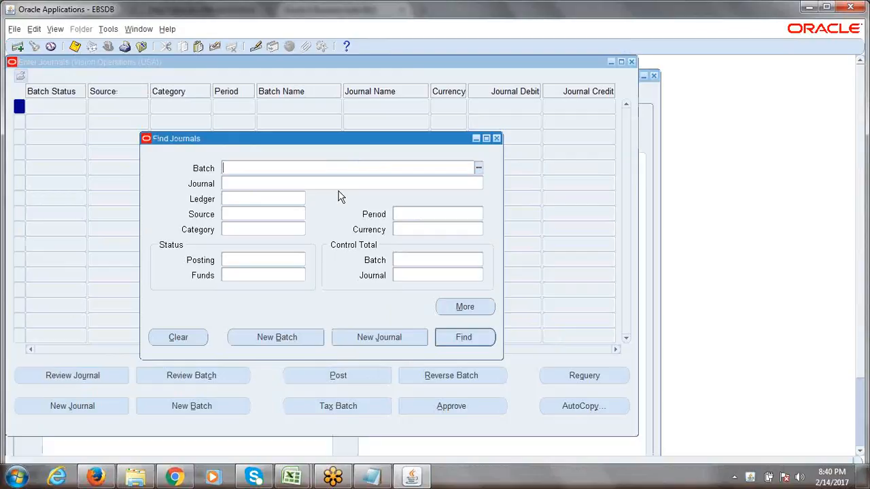
Close Find Journals and Enter Journals, then open Setup > Financials > Accounting Setup Manager > Accounting Setups
click(497, 140)
click(632, 63)
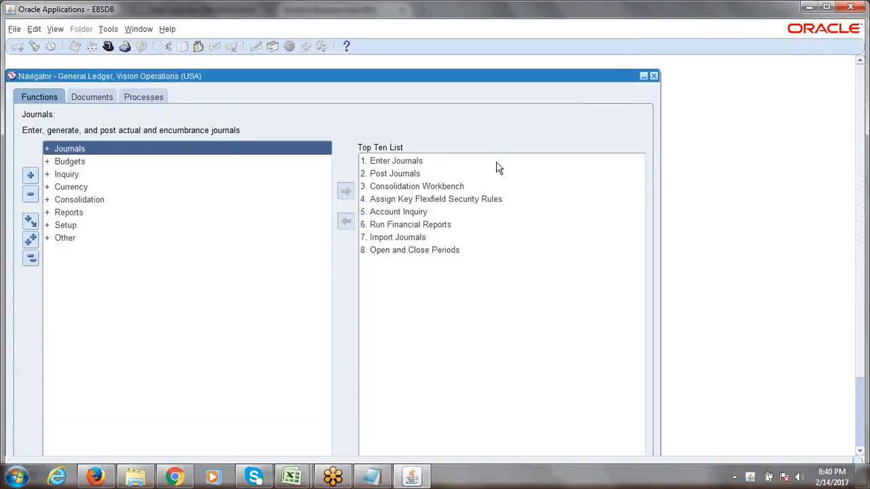
click(101, 478)
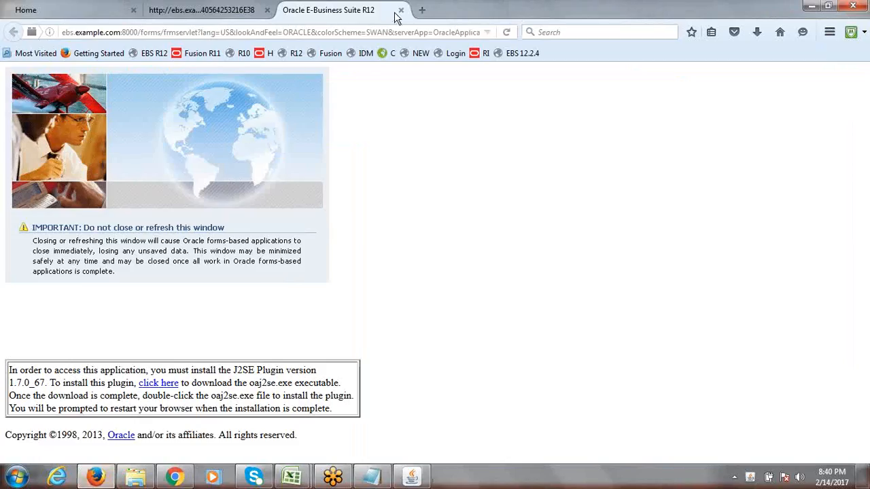
click(411, 478)
double_click(60, 225)
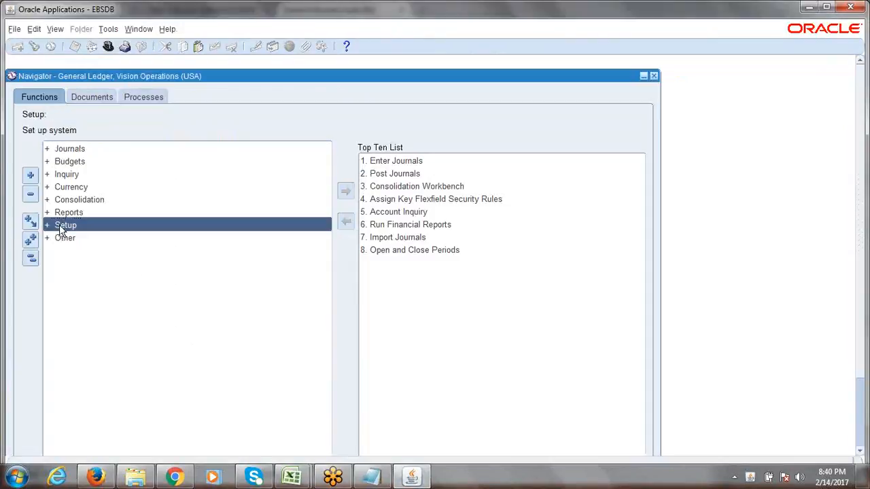
key(Return)
key(Down)
key(Down)
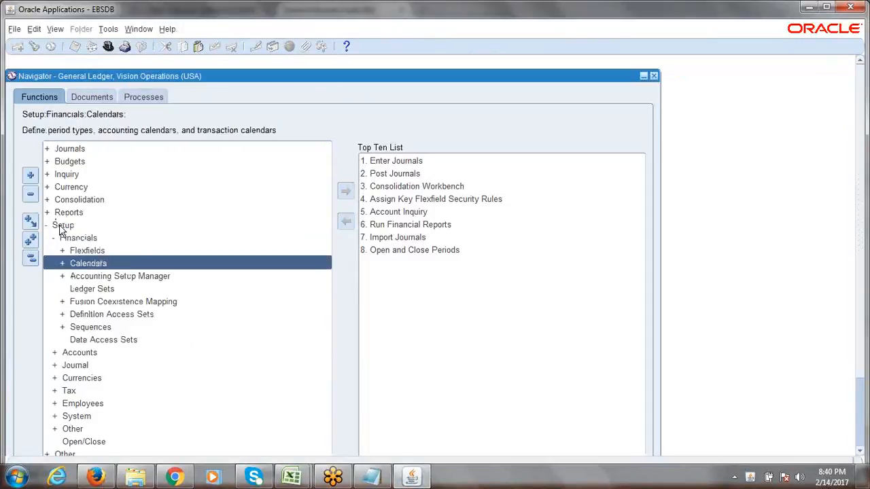
key(Return)
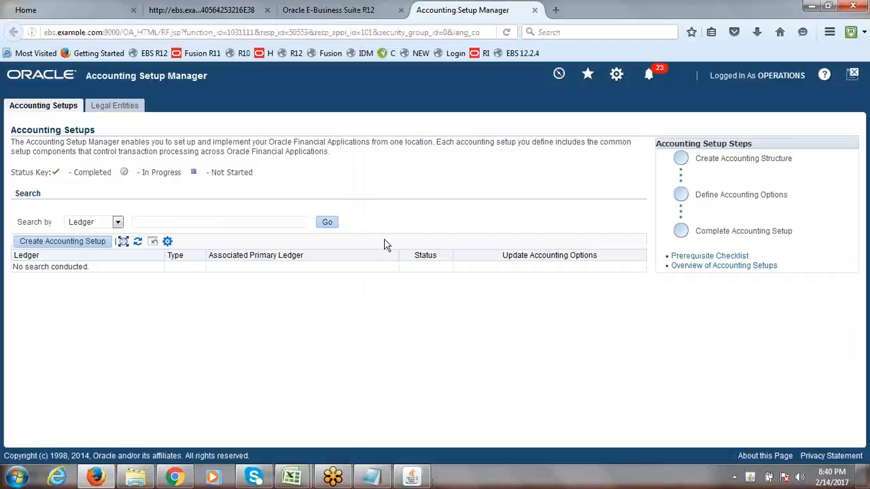
Search Accounting Setups for the ERPTREE ledger
click(200, 221)
text(ERP)
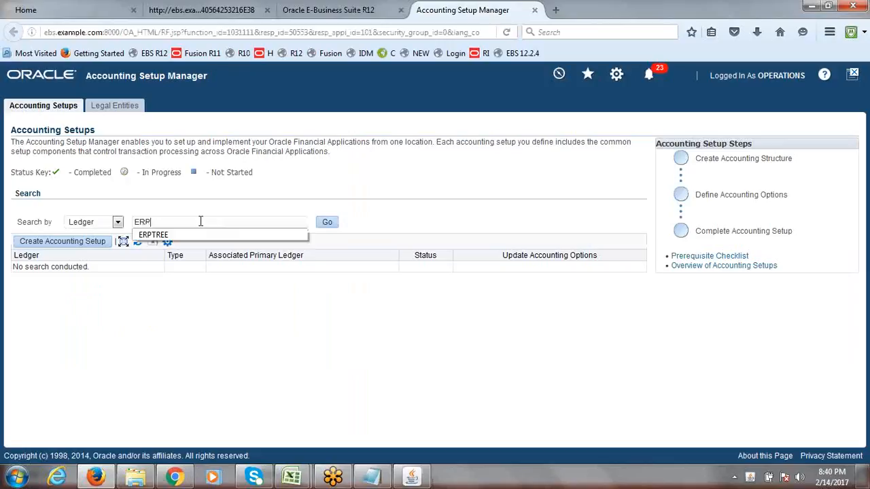
click(192, 235)
click(327, 224)
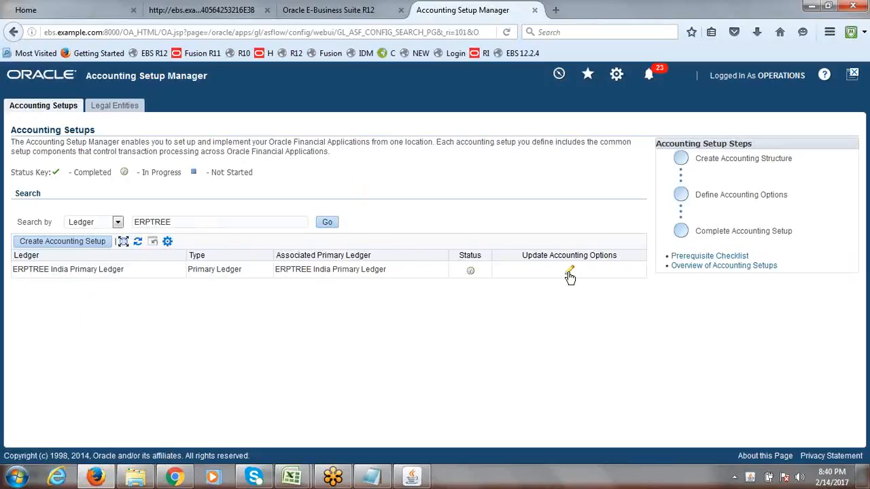
Update ERPTREE India Primary Ledger's accounting options to the Ledger Options step, leaving Retained Earnings Account empty
click(570, 271)
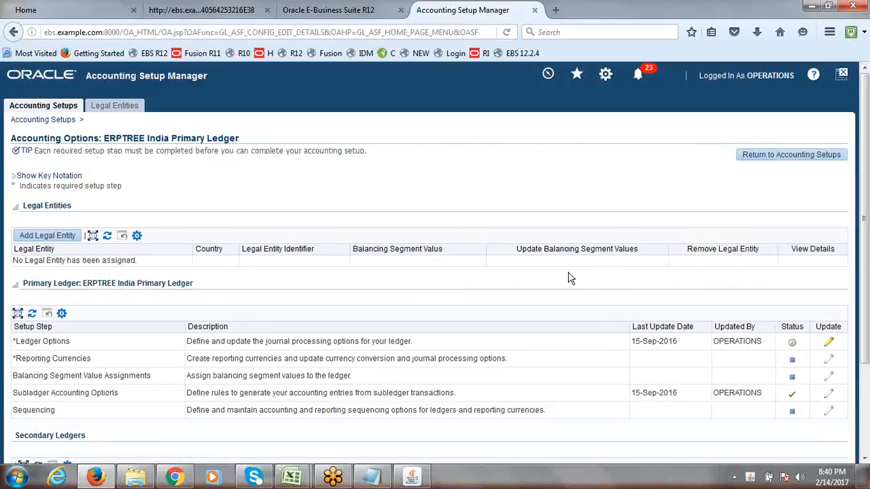
scroll(866, 265, down, 2)
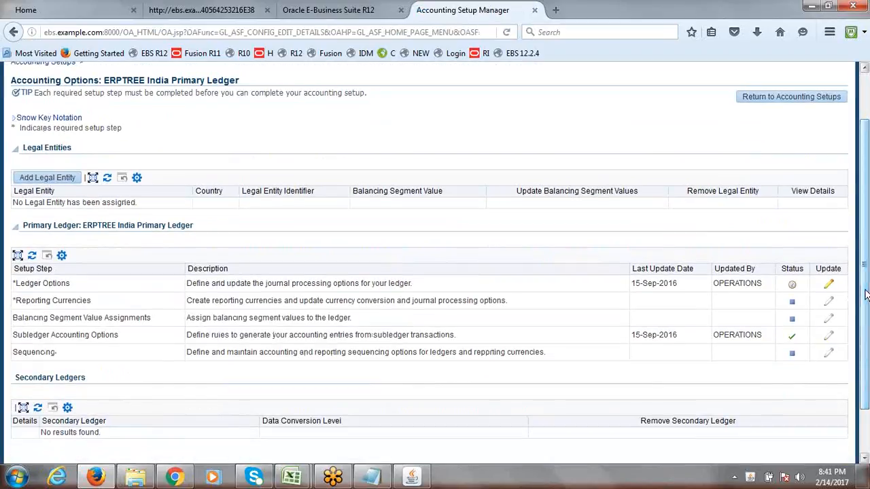
click(829, 287)
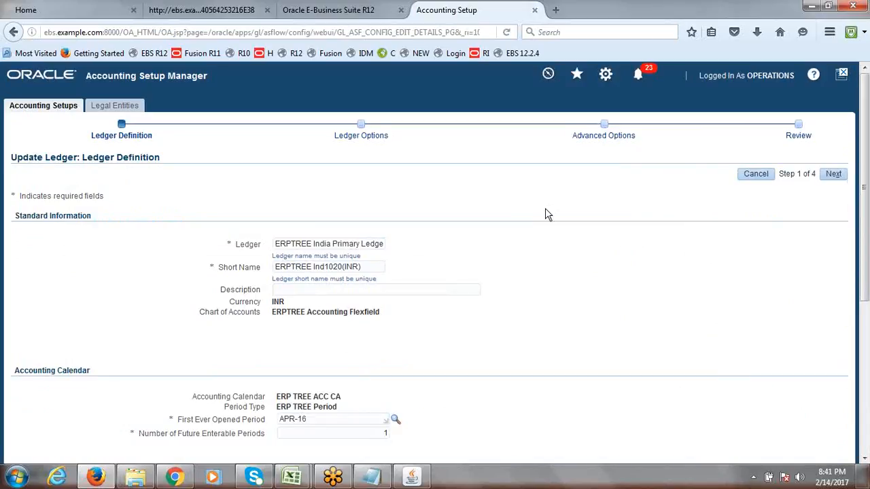
click(835, 175)
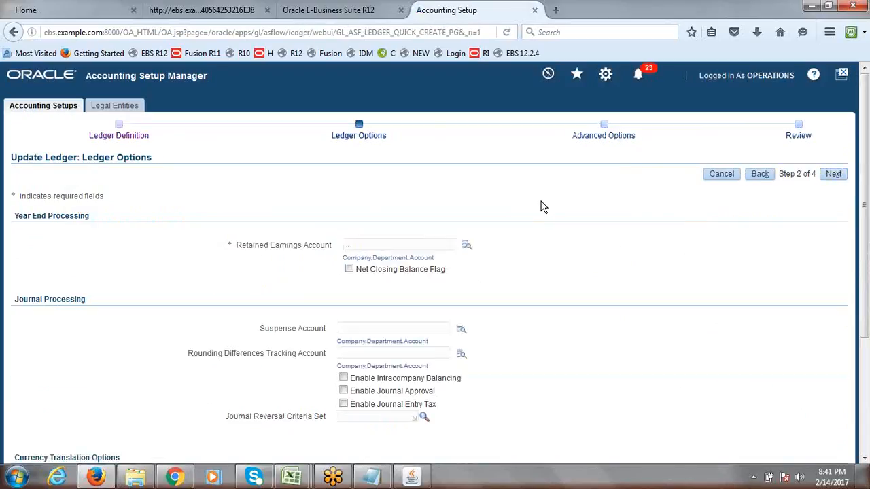
click(467, 245)
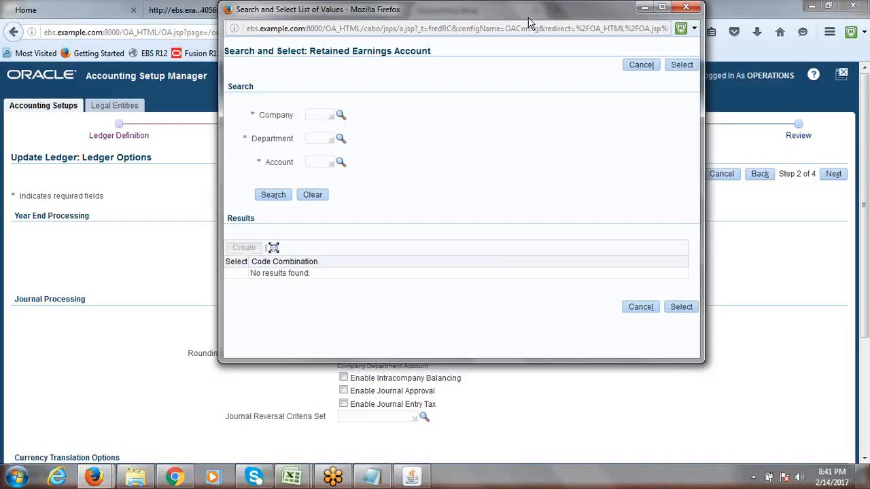
drag(529, 19, 489, 124)
click(646, 113)
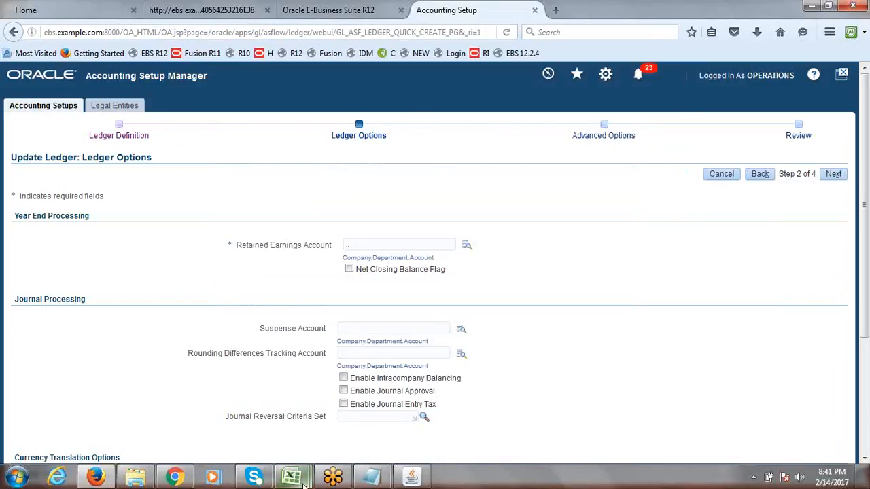
Close the 6th_Session_COA_Creation.xlsx workbook
mouse_move(305, 481)
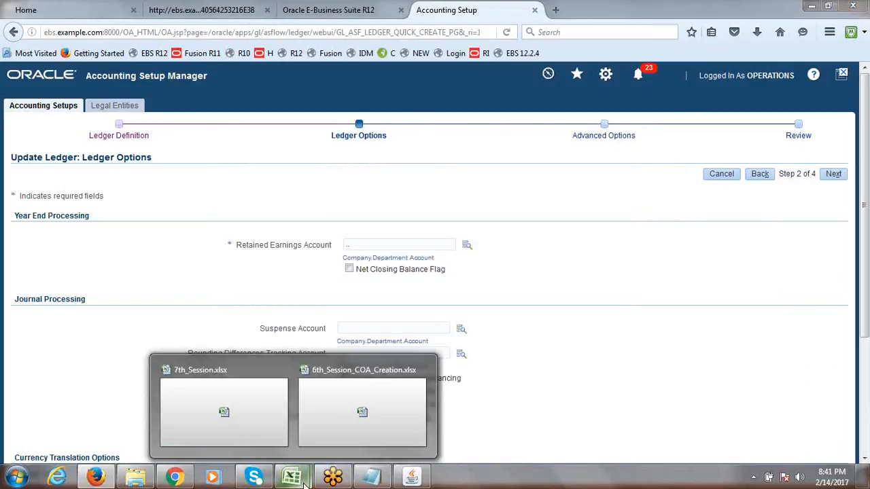
click(331, 409)
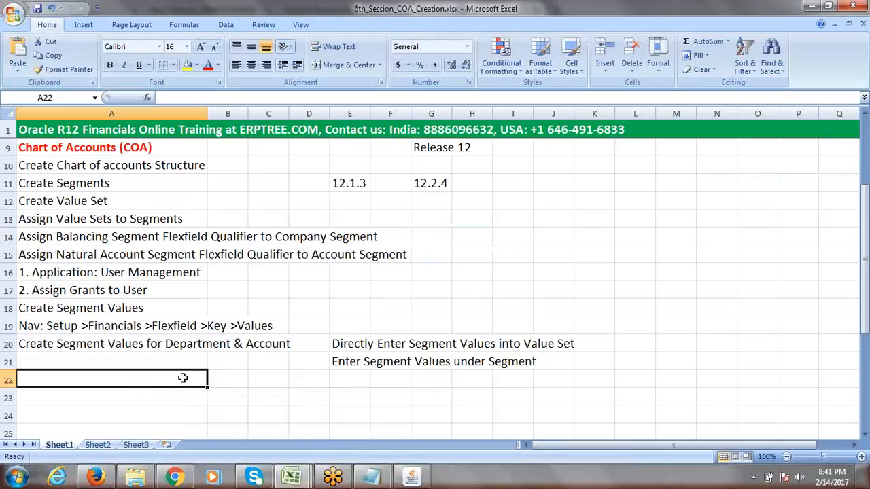
click(142, 359)
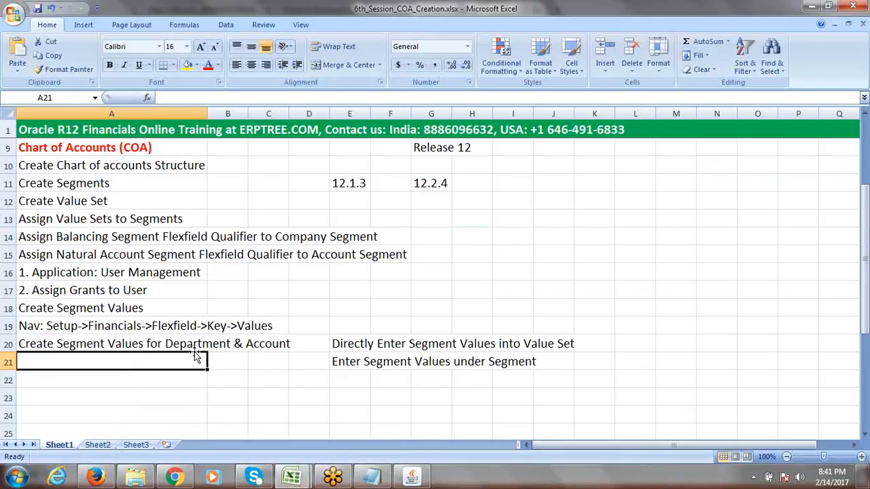
click(857, 5)
Review the Assign Legal Entity to Primary Ledger step in cell A30 of 7th_Session.xlsx, then return to Firefox
click(148, 326)
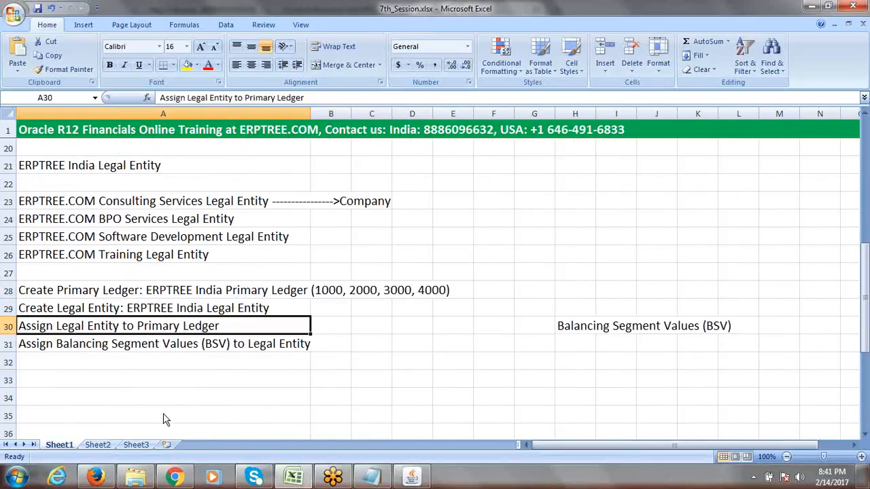
double_click(219, 326)
drag(219, 326, 17, 325)
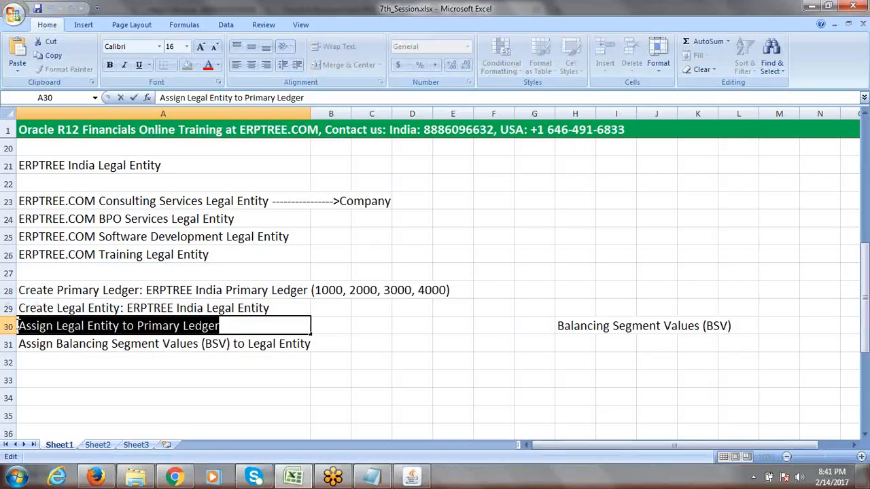
click(239, 326)
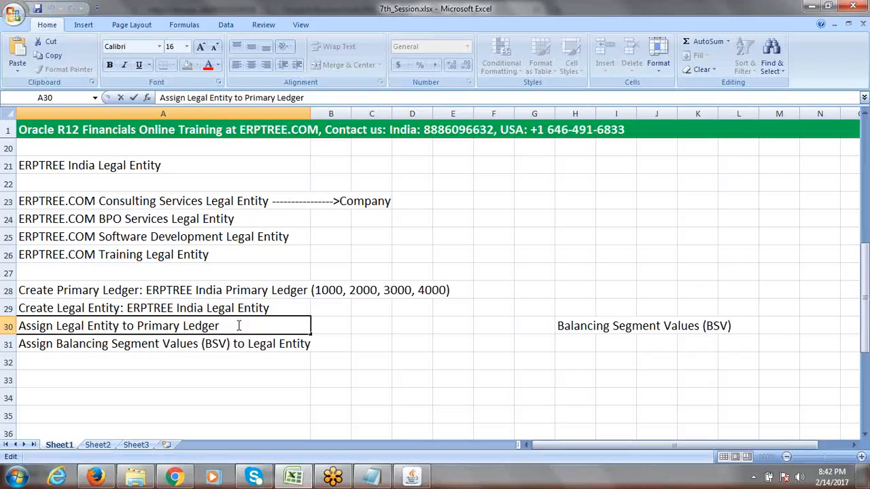
key(Escape)
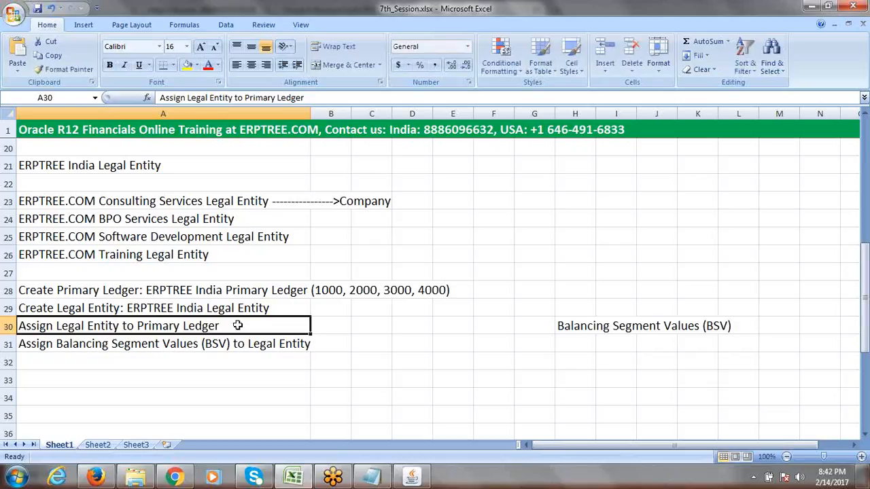
click(99, 478)
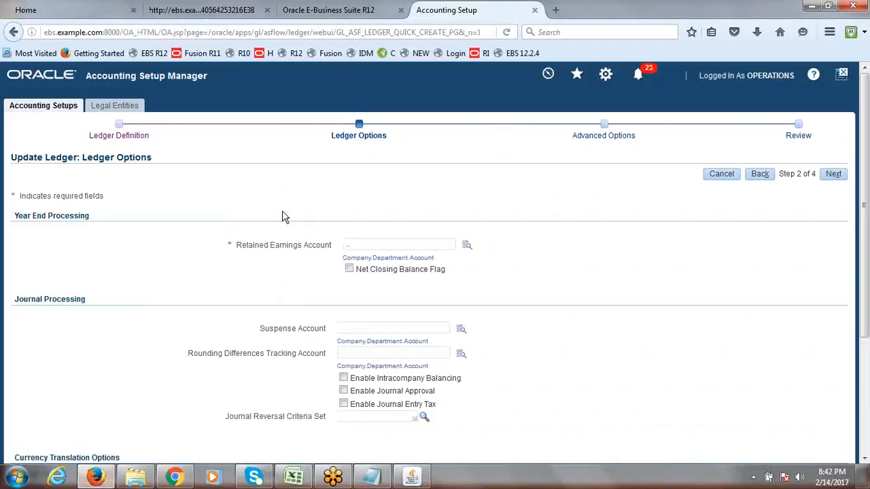
Return to the Accounting Setups tab, discarding the unsaved ledger changes
click(45, 107)
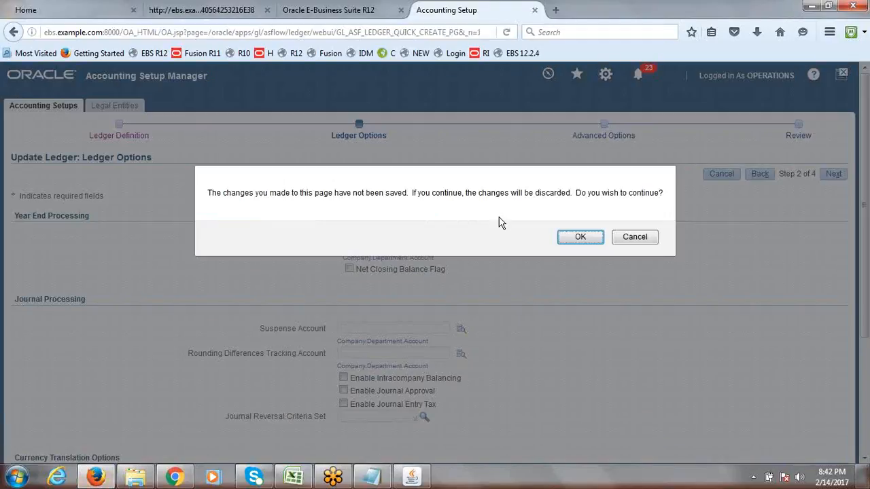
click(581, 237)
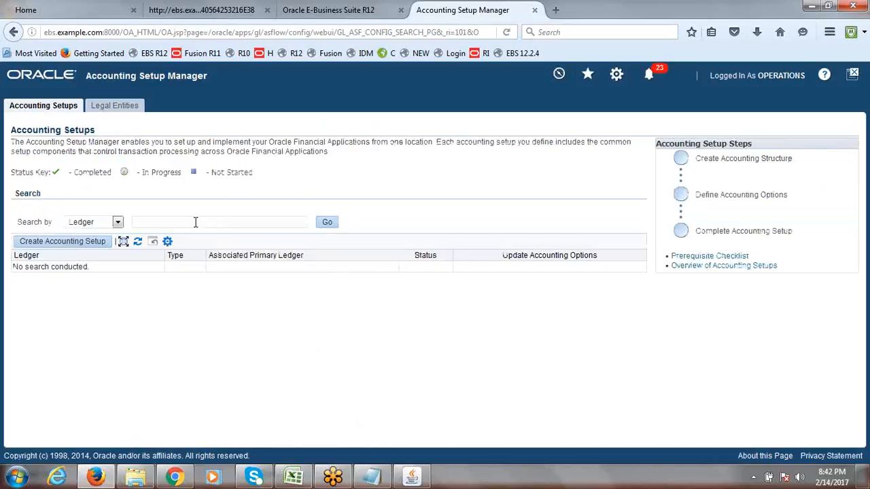
click(293, 477)
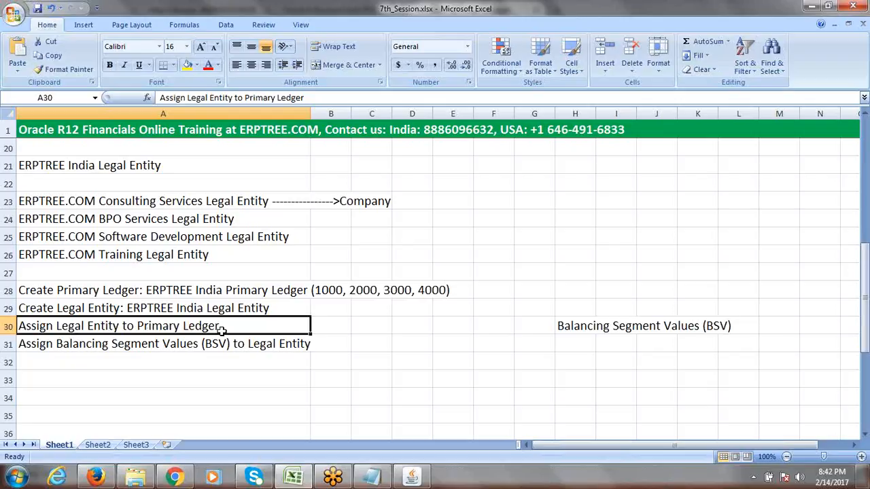
key(alt+Tab)
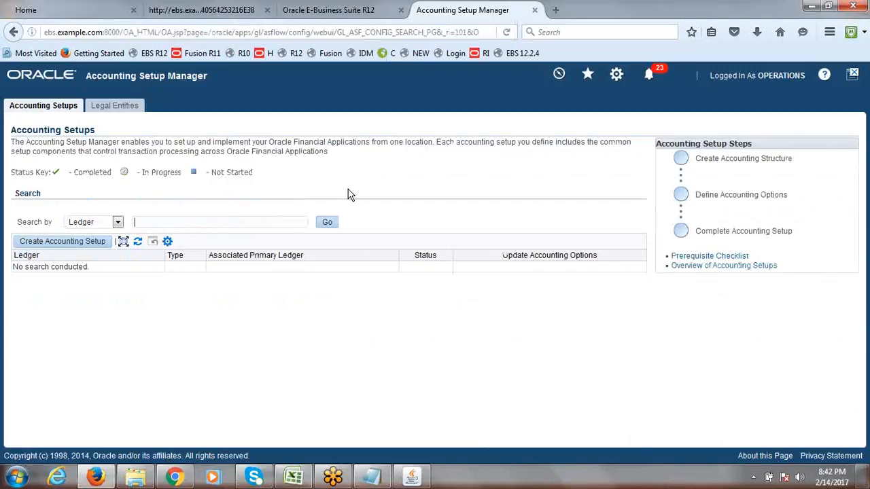
Search Accounting Setups for the ERPTREE ledger
click(185, 222)
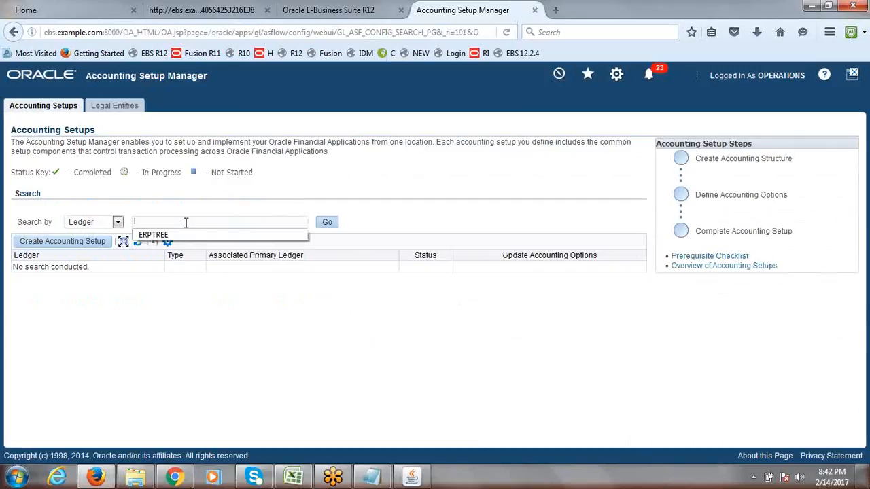
click(185, 234)
click(326, 223)
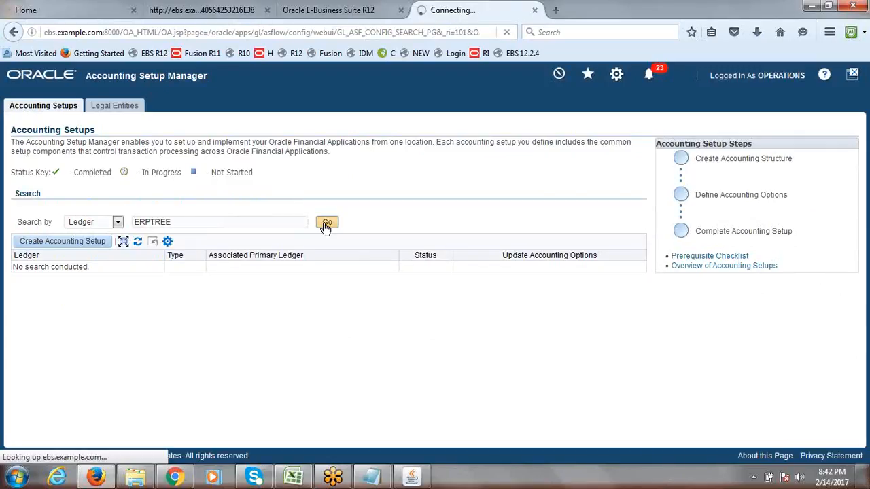
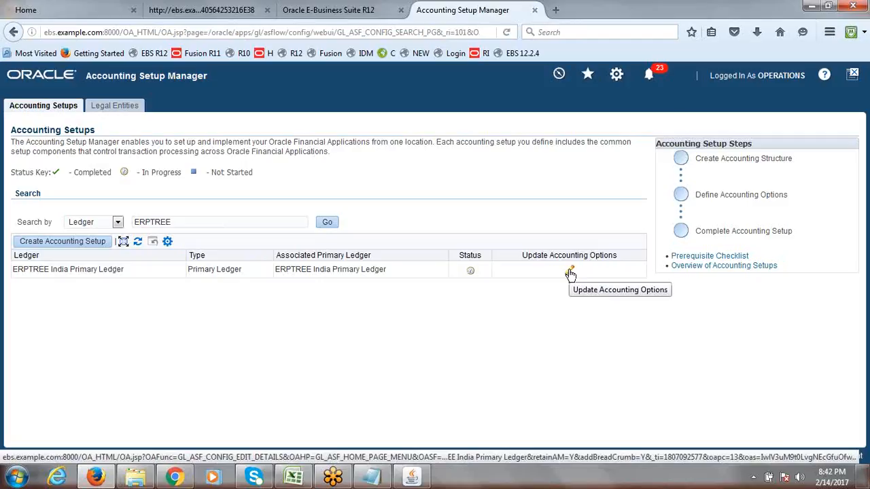
Open the Update Accounting Options page from the ERPTREE India Primary Ledger row
click(570, 272)
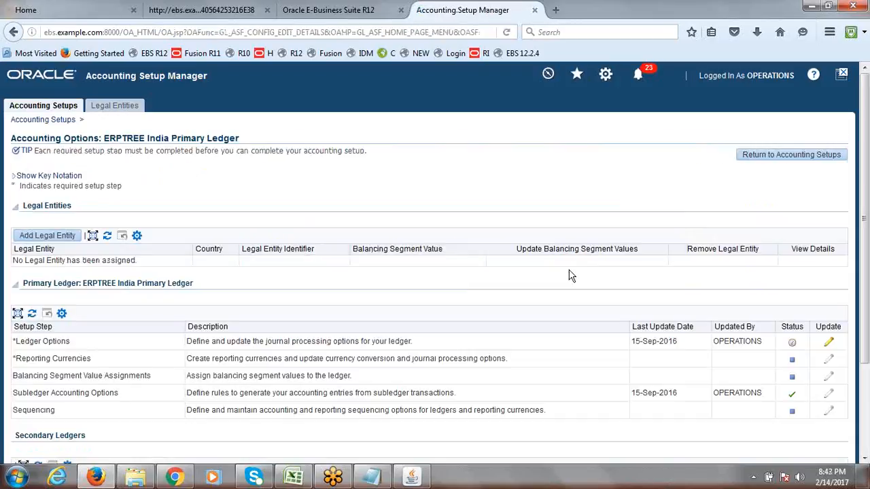
Point out the primary ledger and Legal Entities headings, then start Add Legal Entity
drag(80, 284, 40, 280)
drag(24, 206, 76, 212)
click(196, 193)
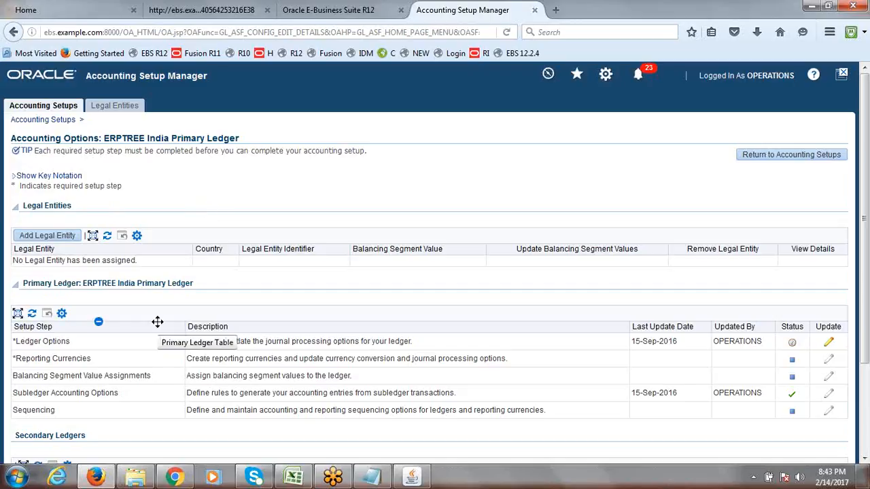
click(54, 241)
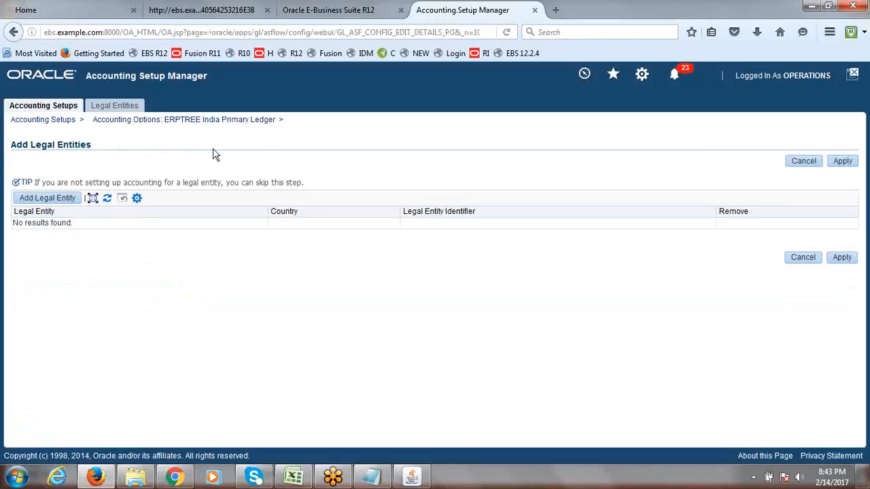
Search legal entities for 'ERPT', select ERPTREE India Legal Entity, then cancel the addition
click(46, 198)
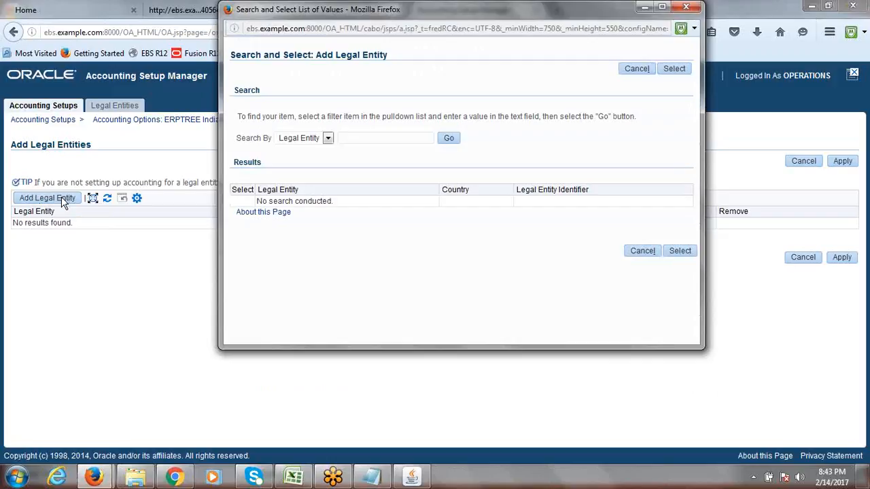
click(384, 140)
text(er)
key(BackSpace)
text(ERPTREE)
click(448, 139)
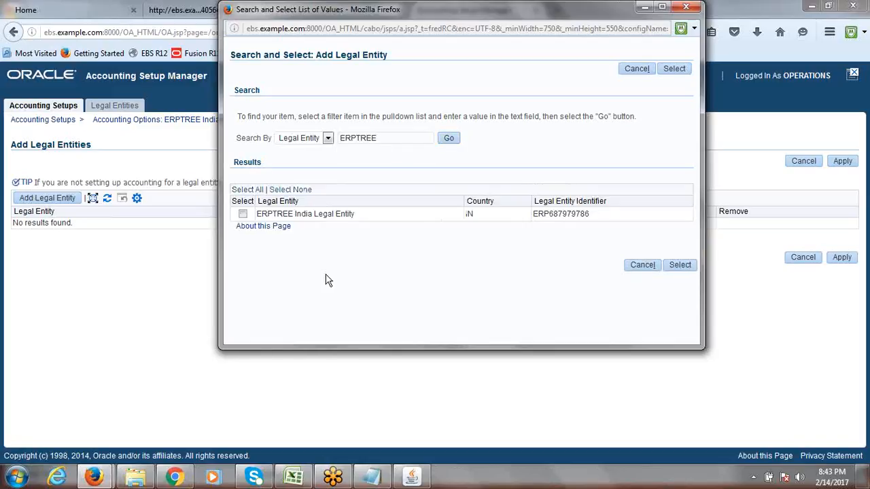
click(242, 214)
click(679, 265)
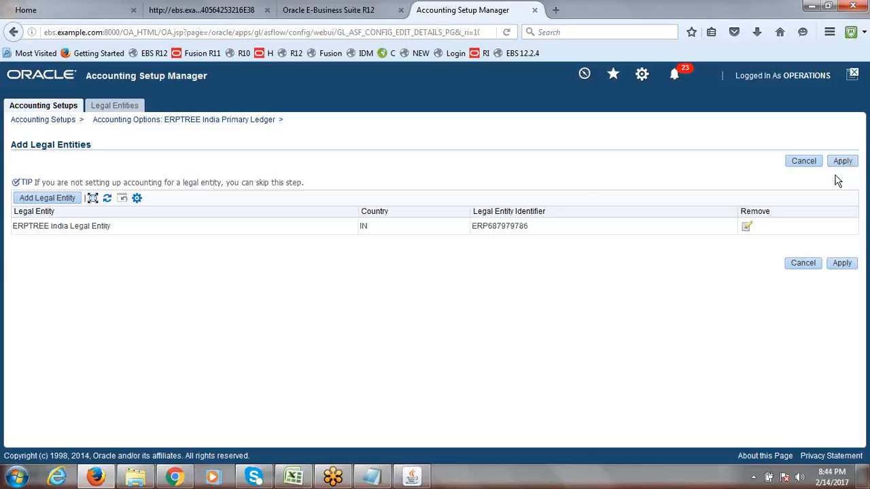
click(806, 164)
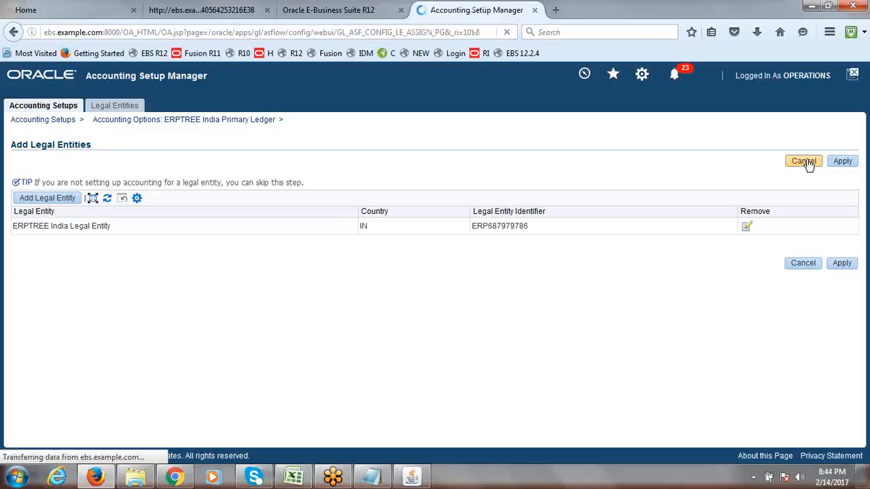
click(294, 477)
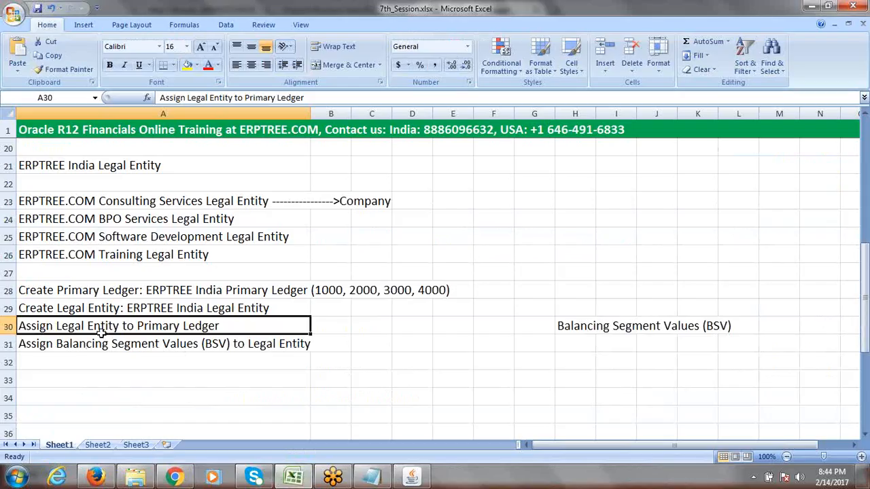
click(297, 479)
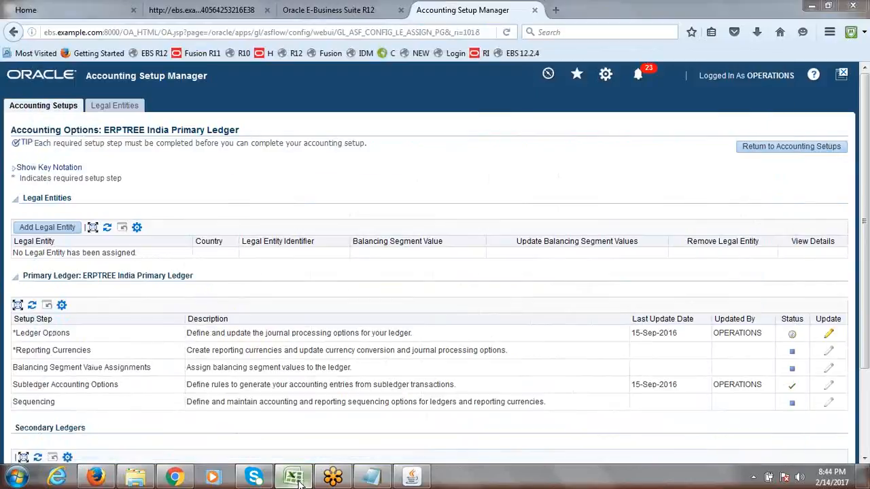
click(28, 108)
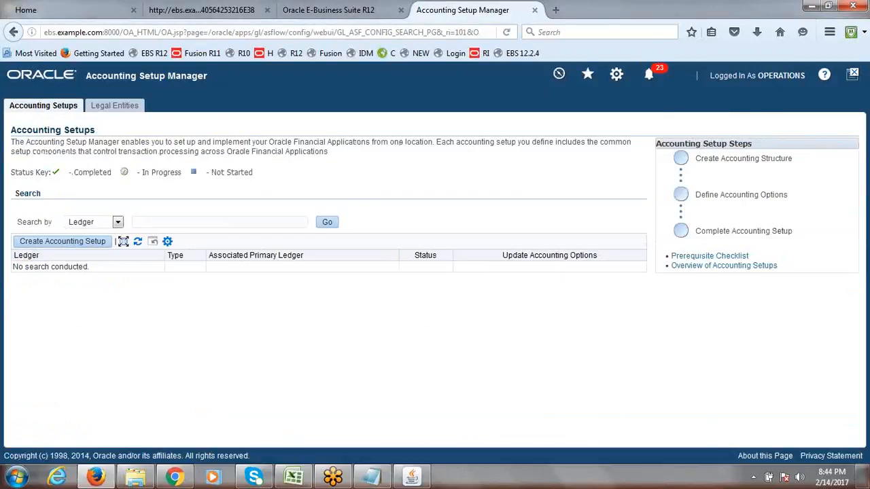
click(406, 479)
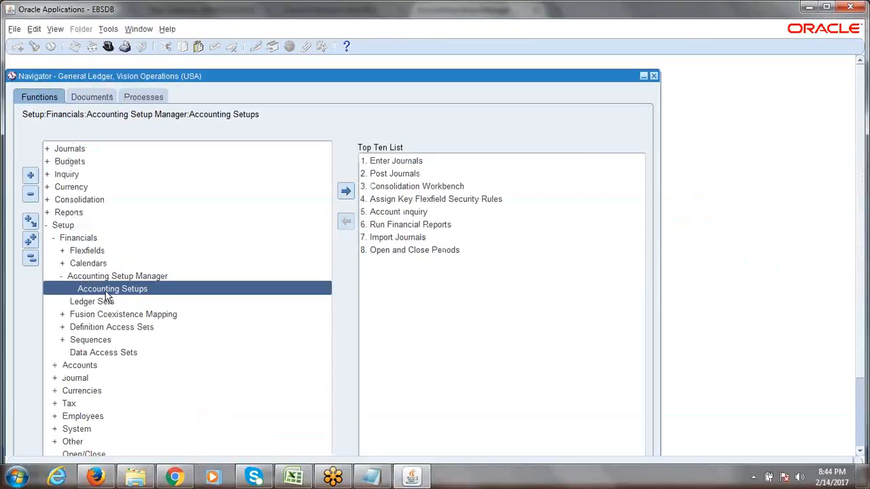
double_click(108, 291)
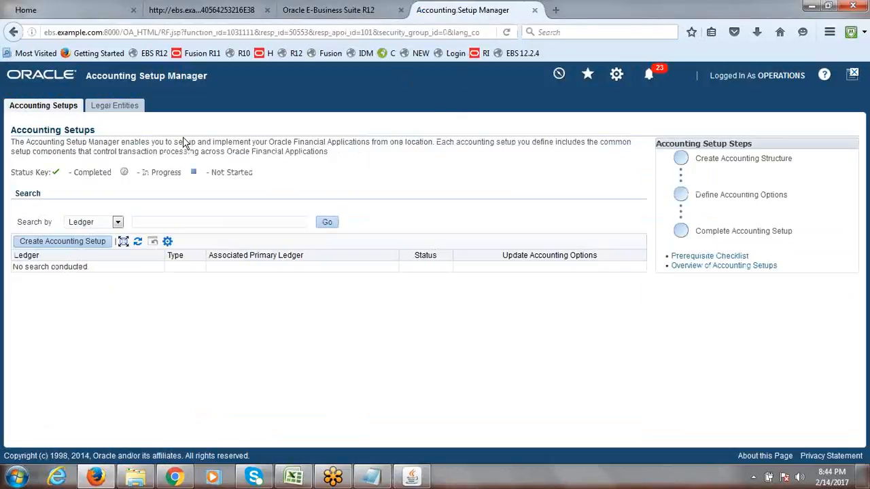
text(E)
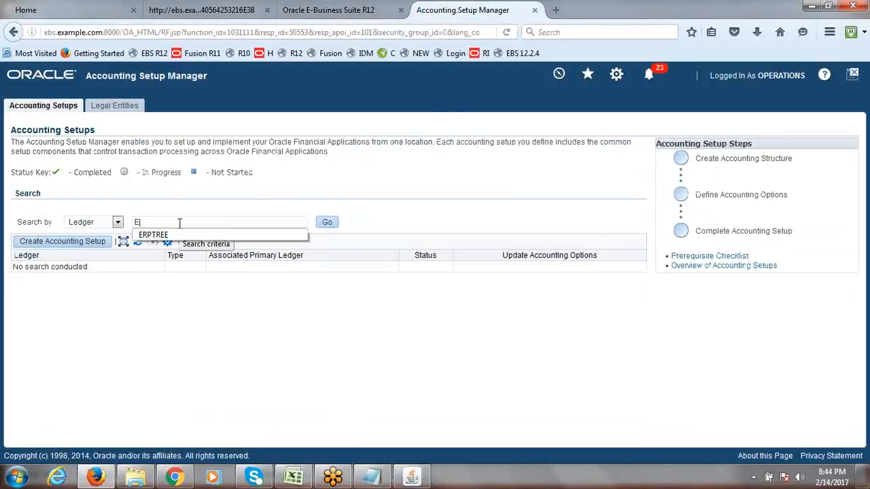
click(178, 236)
click(326, 223)
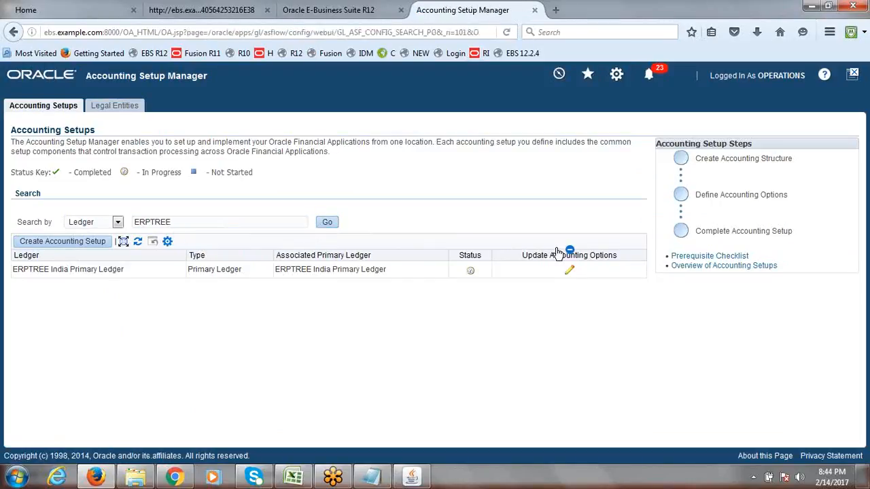
click(568, 271)
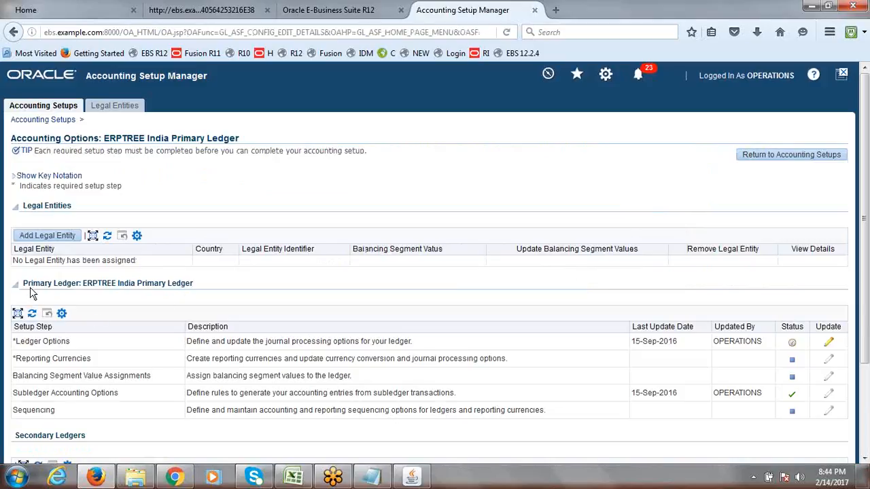
Search for ERPTREE, add ERPTREE India Legal Entity, and apply the assignment to the ledger
drag(21, 284, 240, 396)
click(211, 285)
click(57, 236)
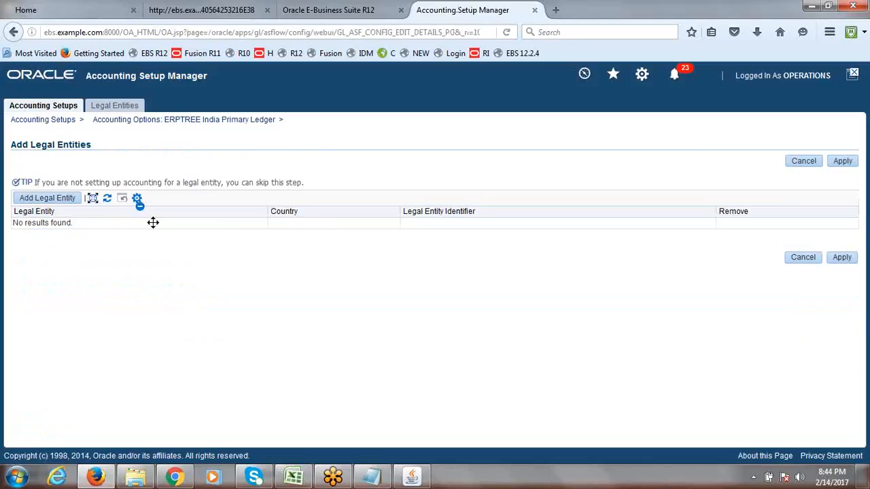
click(62, 205)
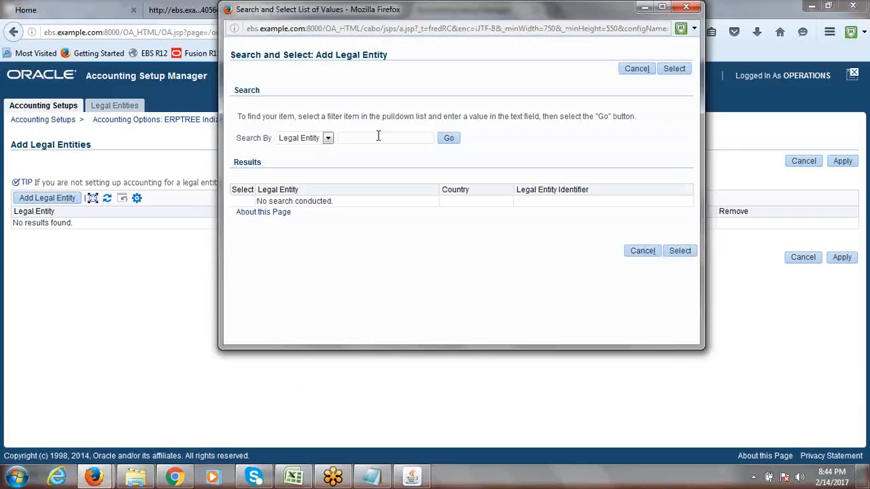
text(erp)
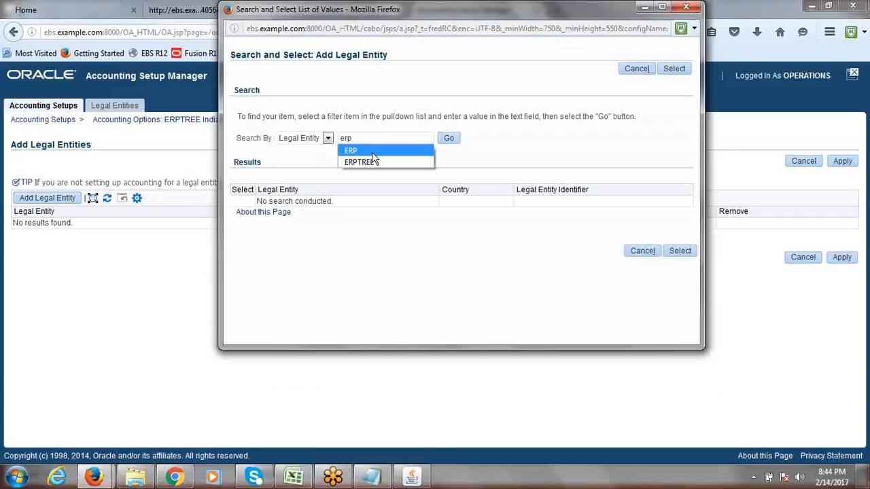
click(371, 160)
click(450, 141)
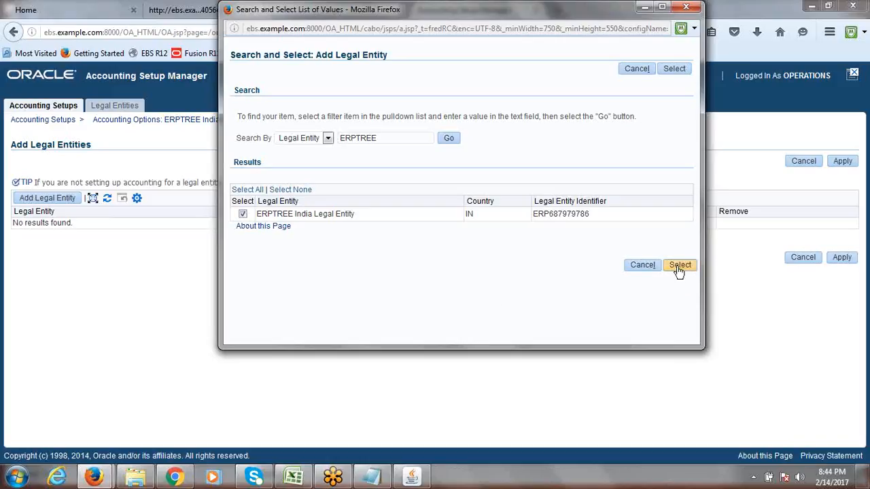
click(678, 266)
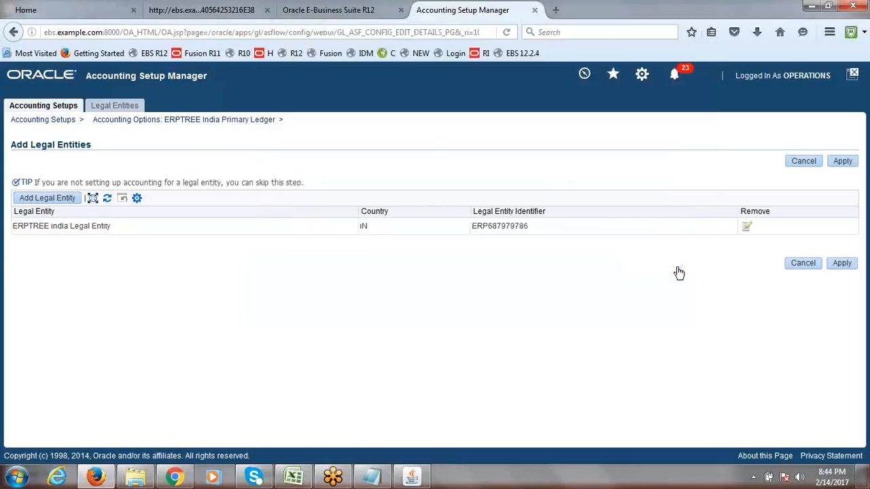
click(842, 163)
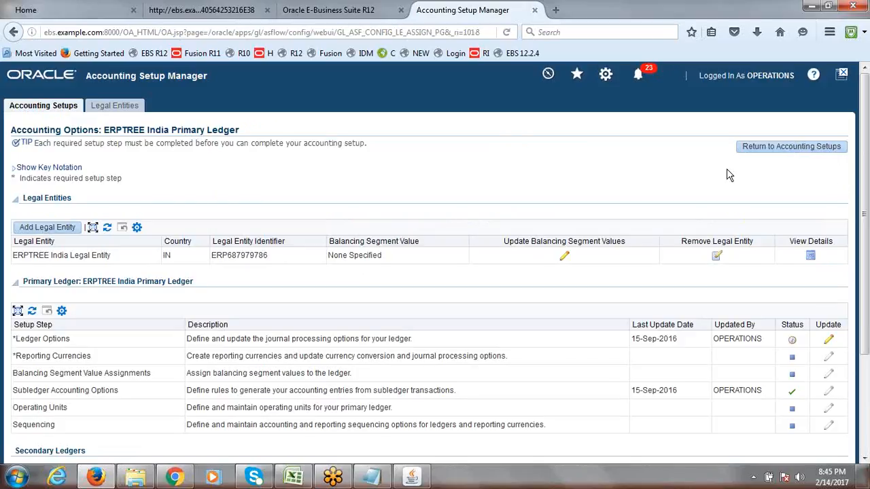
scroll(867, 216, down, 3)
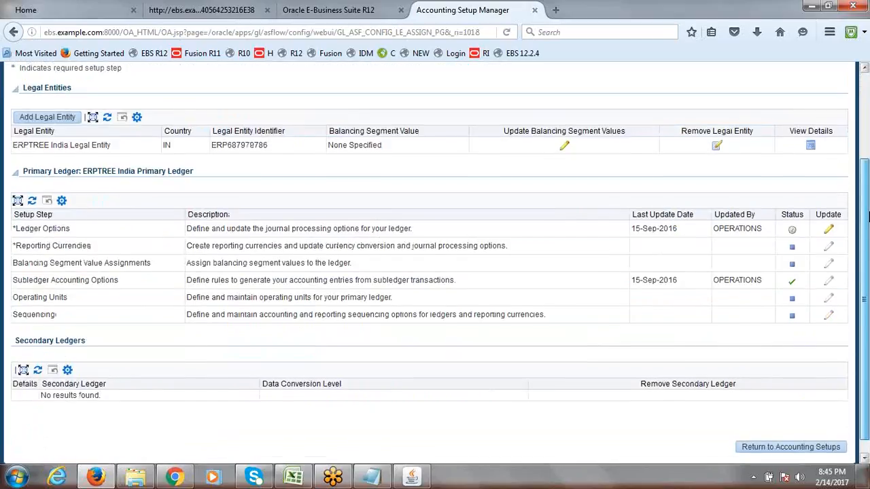
scroll(867, 216, up, 3)
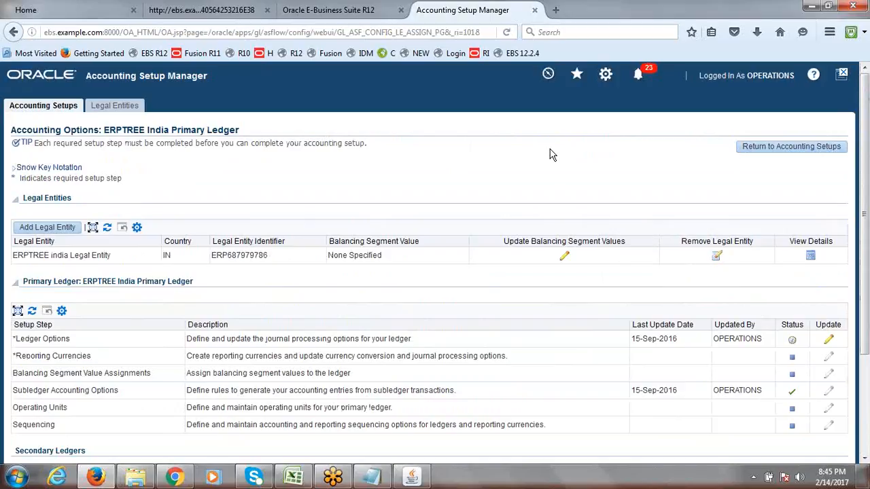
drag(865, 165, 865, 166)
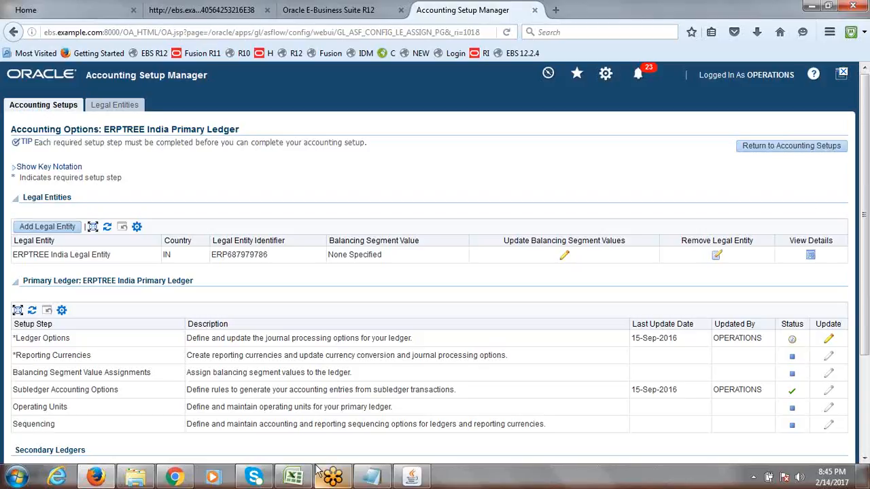
mouse_move(299, 487)
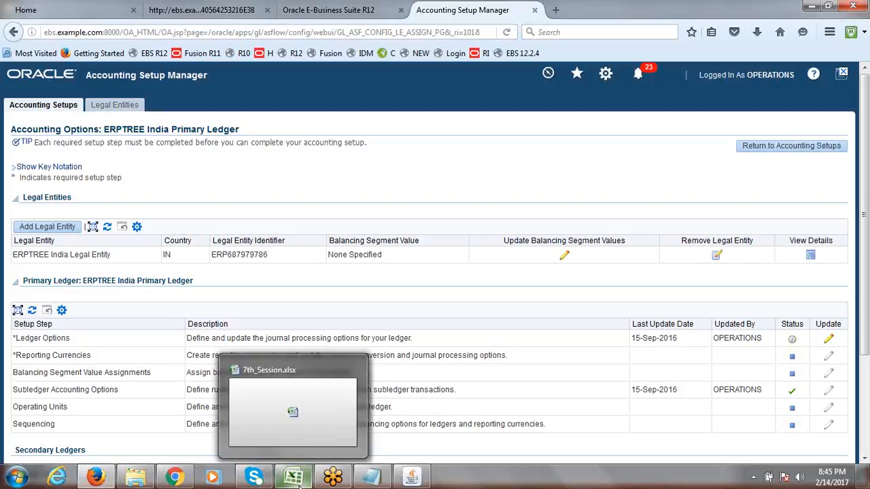
Check the balancing segment values step in cell A31 of 7th_Session.xlsx, then return to Oracle
click(299, 486)
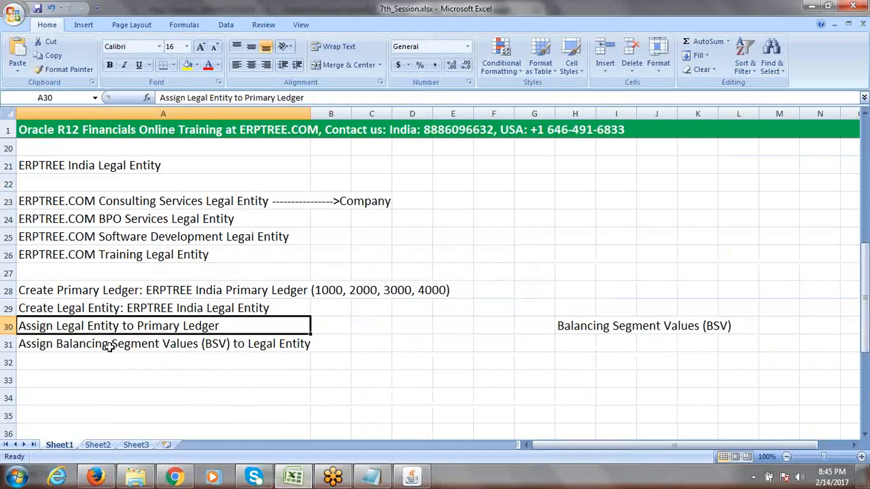
click(108, 346)
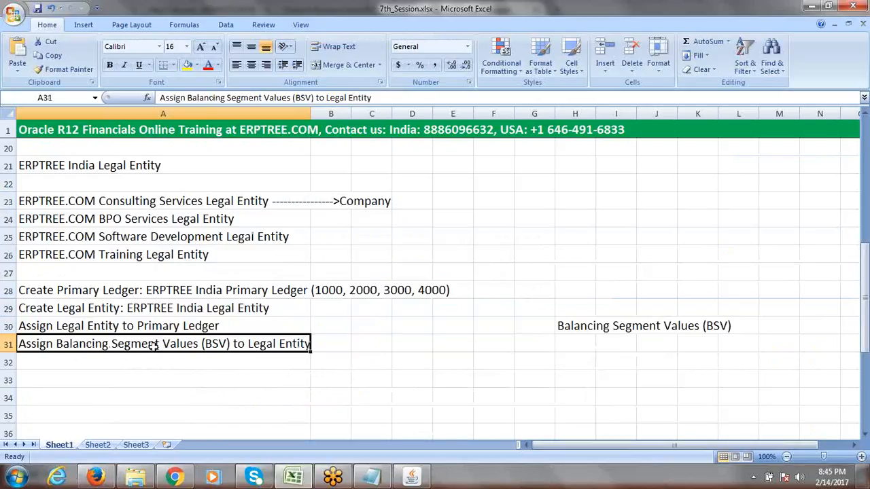
key(alt+Tab)
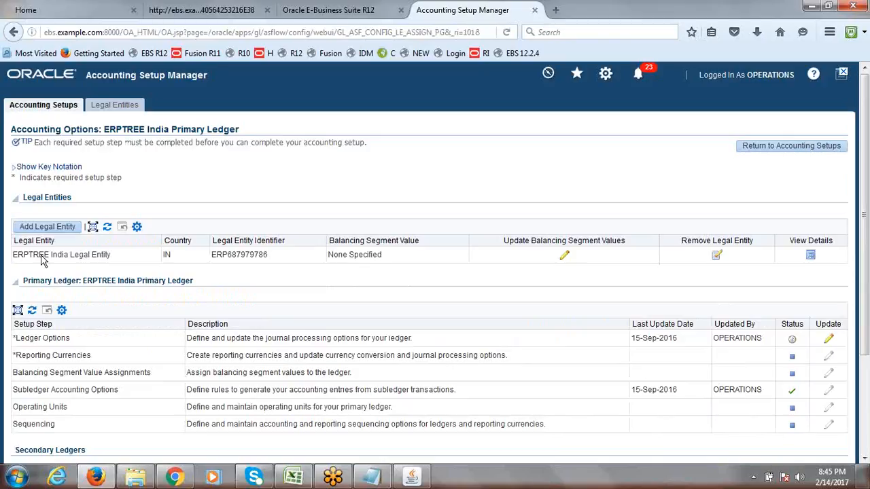
drag(45, 259, 112, 257)
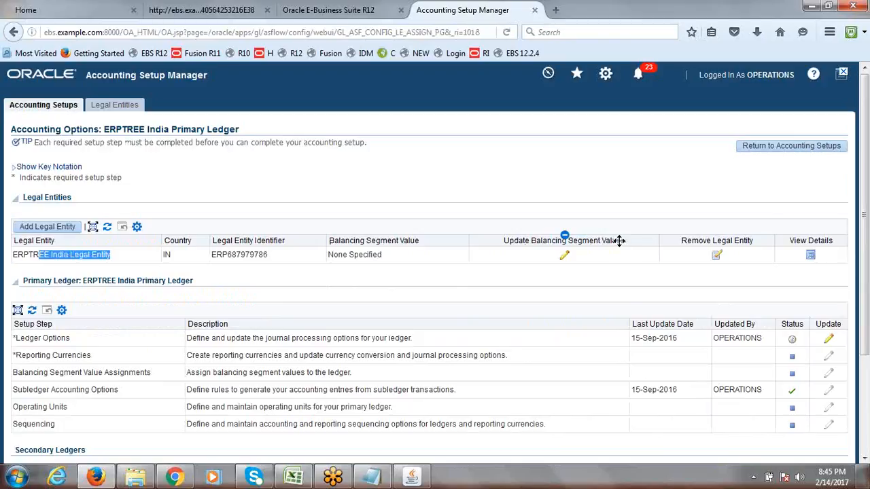
click(563, 258)
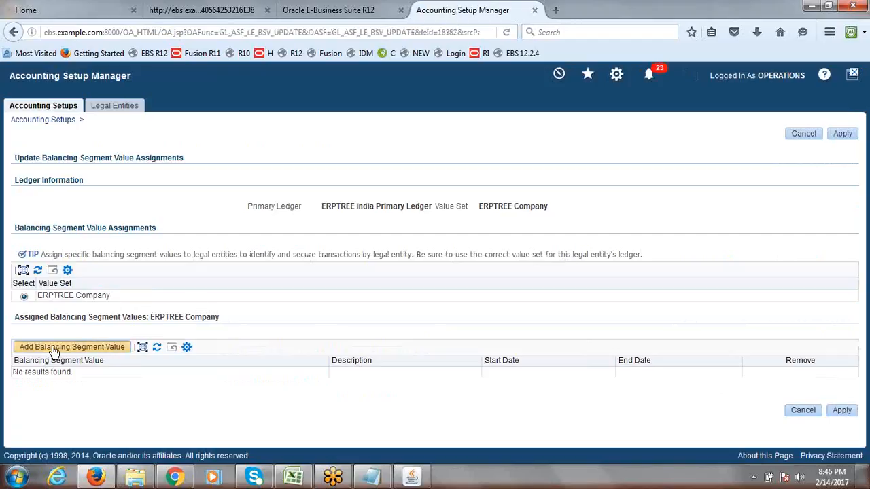
click(95, 348)
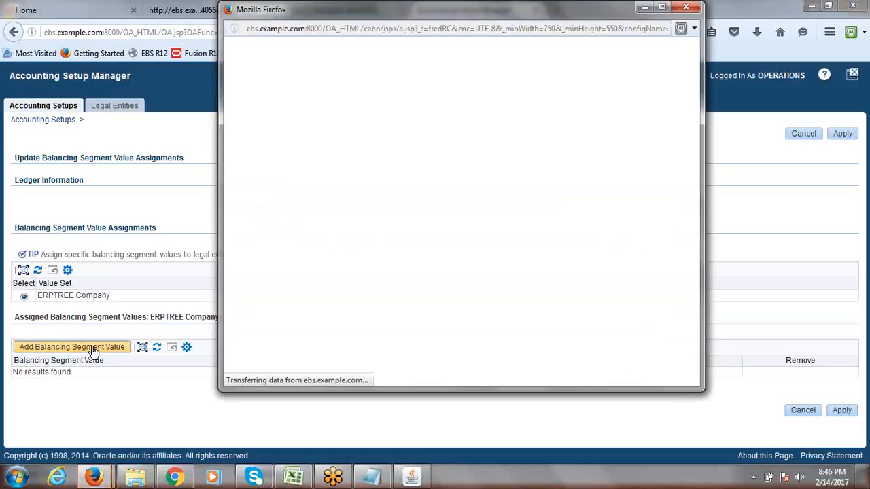
click(449, 138)
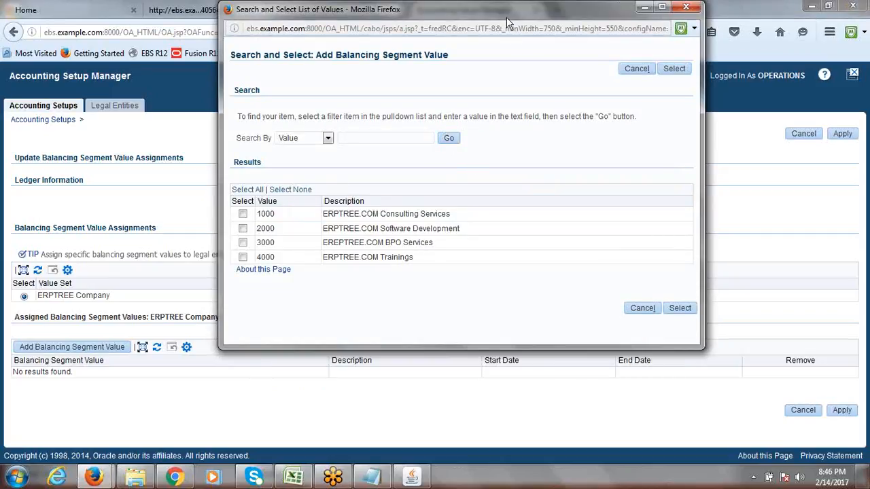
drag(506, 11, 467, 87)
click(654, 85)
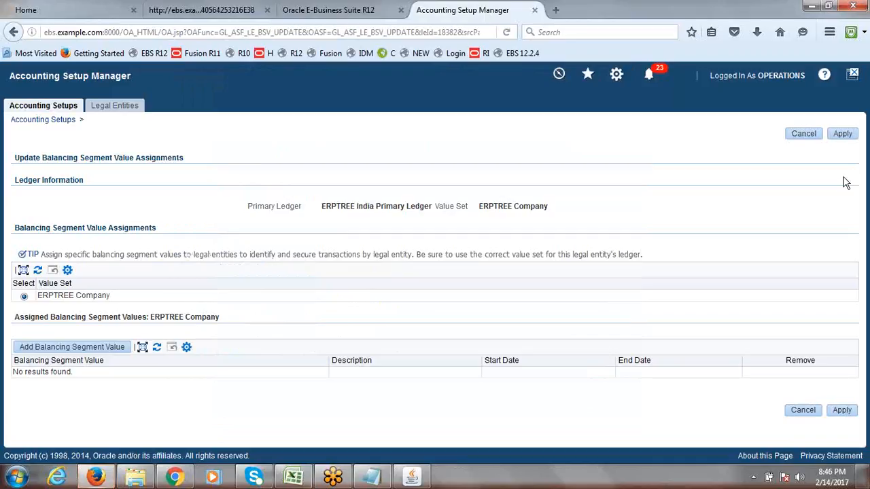
click(806, 136)
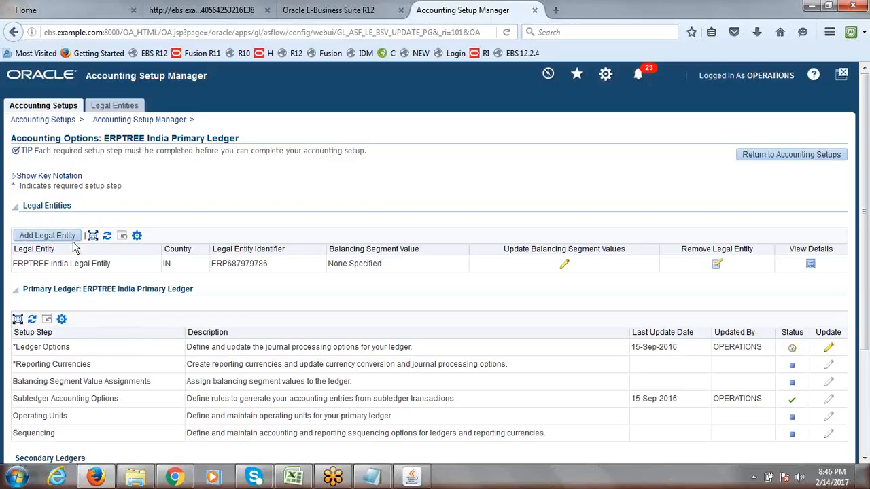
drag(52, 291, 201, 293)
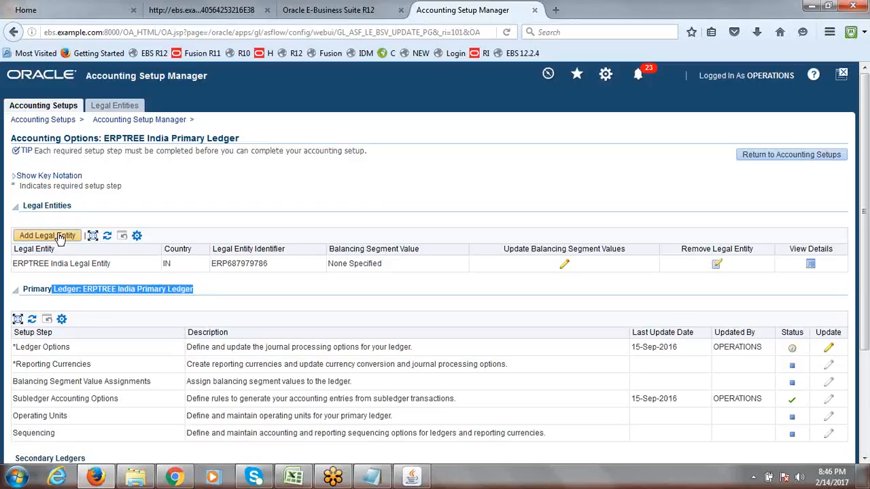
click(286, 311)
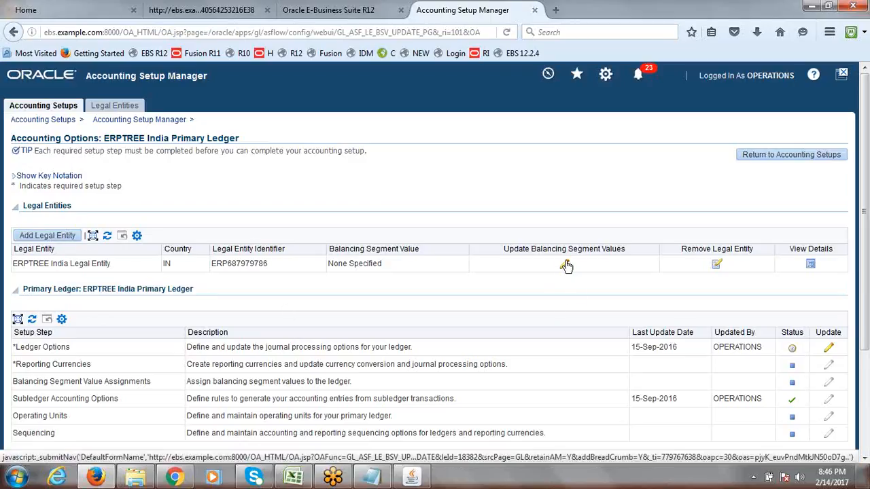
Add balancing segment values 1000, 2000, 3000 and 4000 to ERPTREE India Legal Entity and apply
triple_click(111, 265)
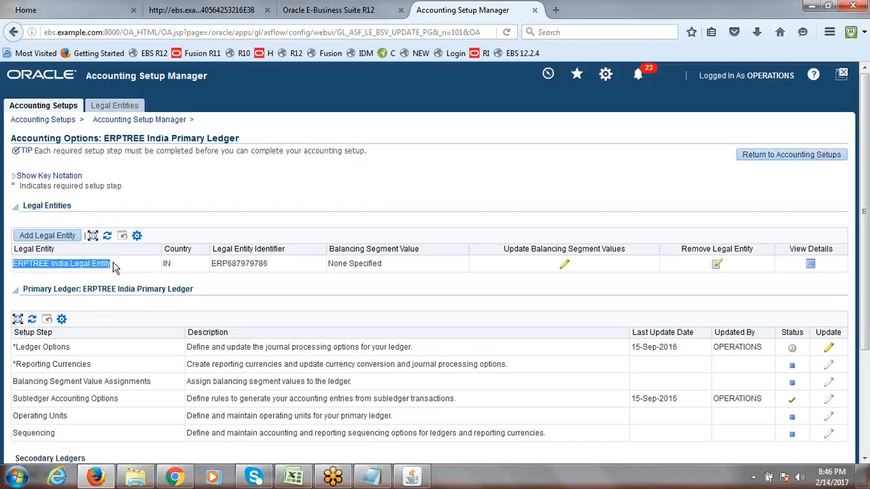
click(565, 267)
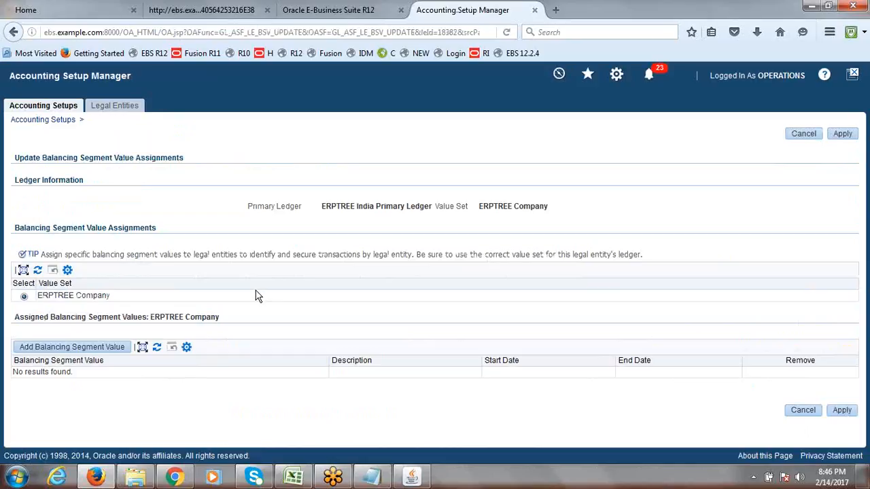
click(81, 347)
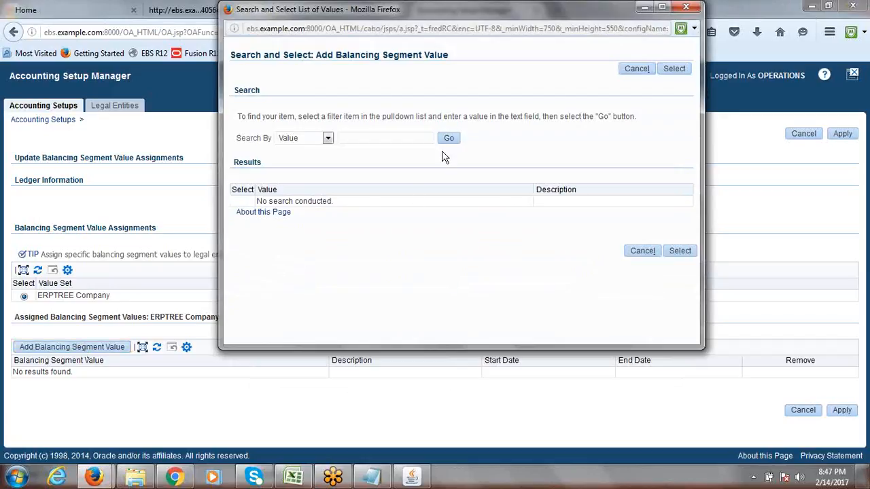
click(449, 140)
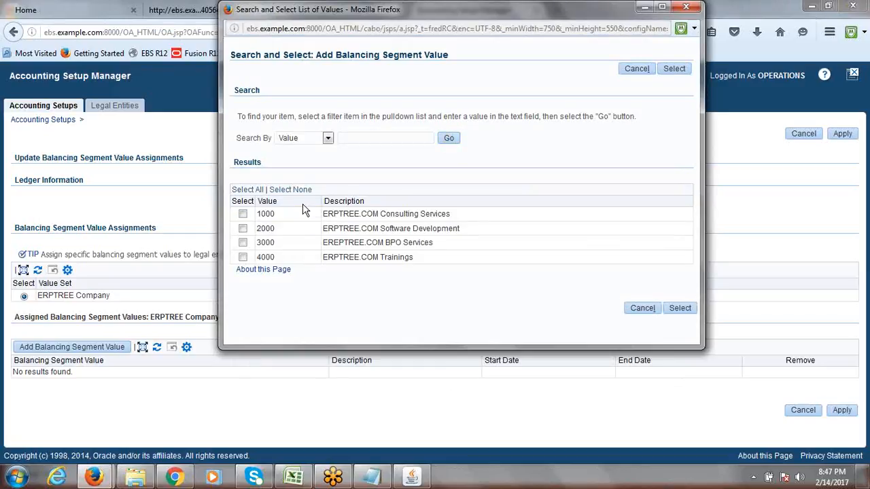
click(243, 215)
click(242, 215)
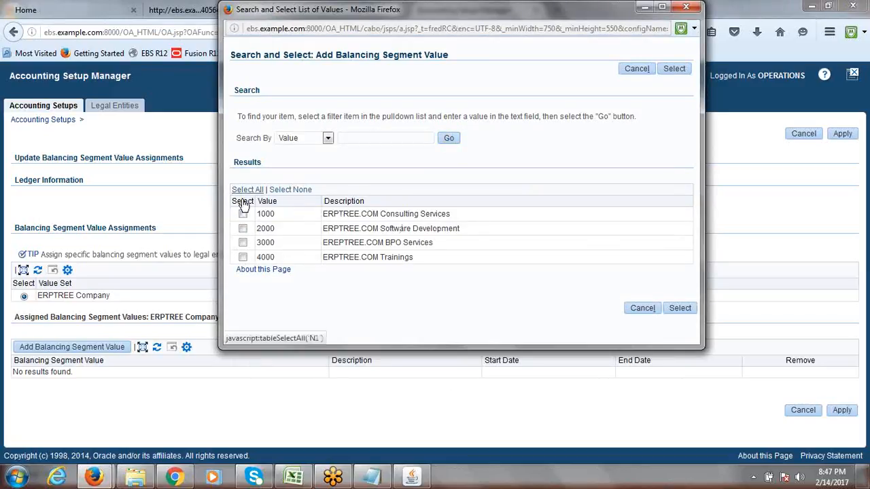
click(248, 191)
click(680, 310)
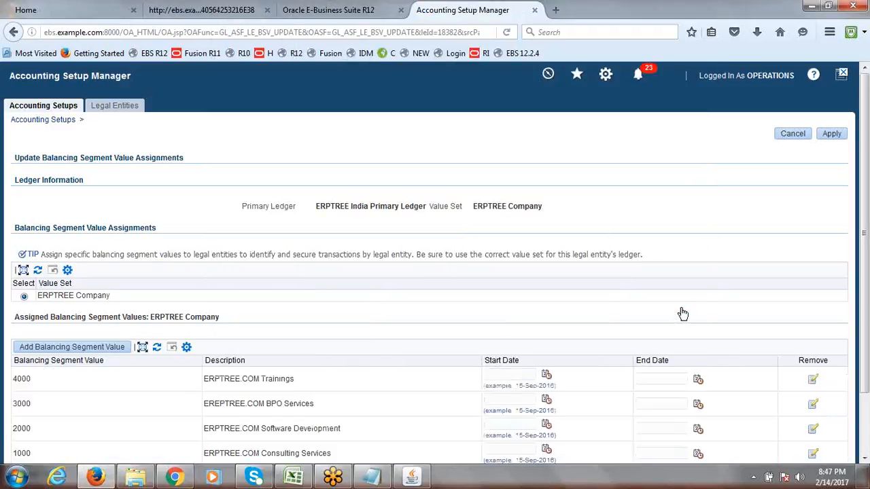
drag(865, 235, 867, 194)
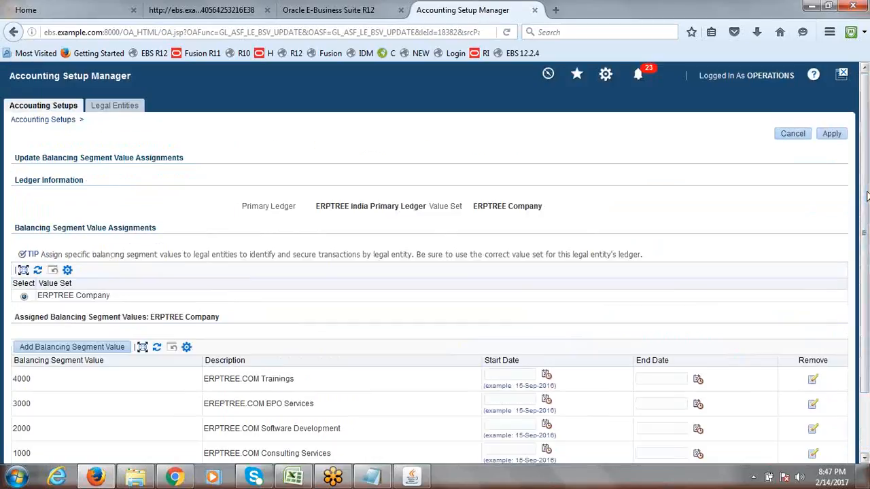
click(837, 136)
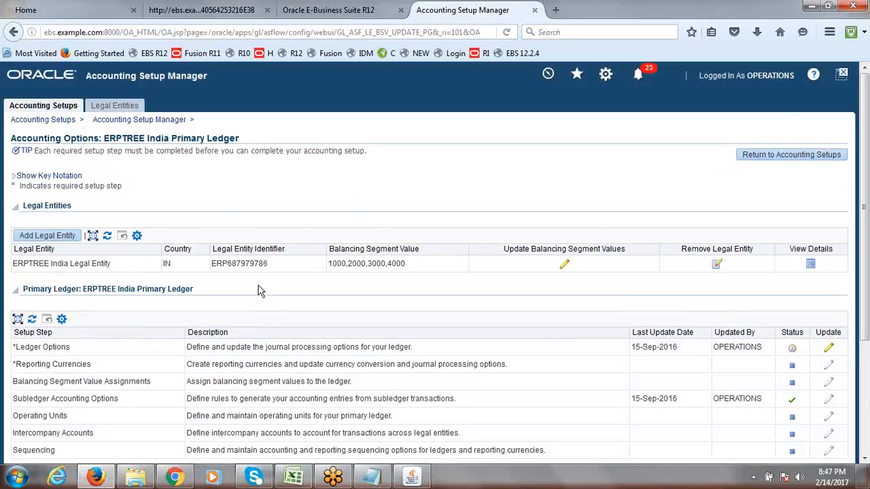
drag(328, 264, 347, 270)
click(589, 155)
scroll(864, 174, down, 1)
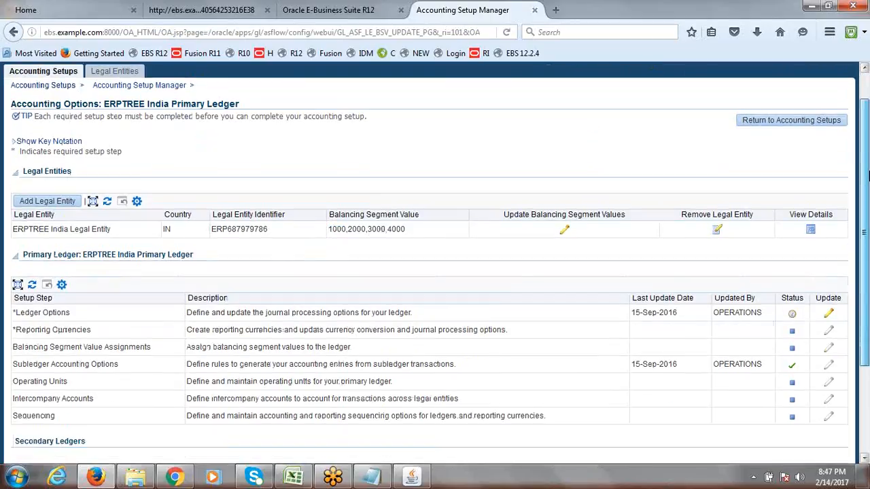
drag(868, 175, 868, 298)
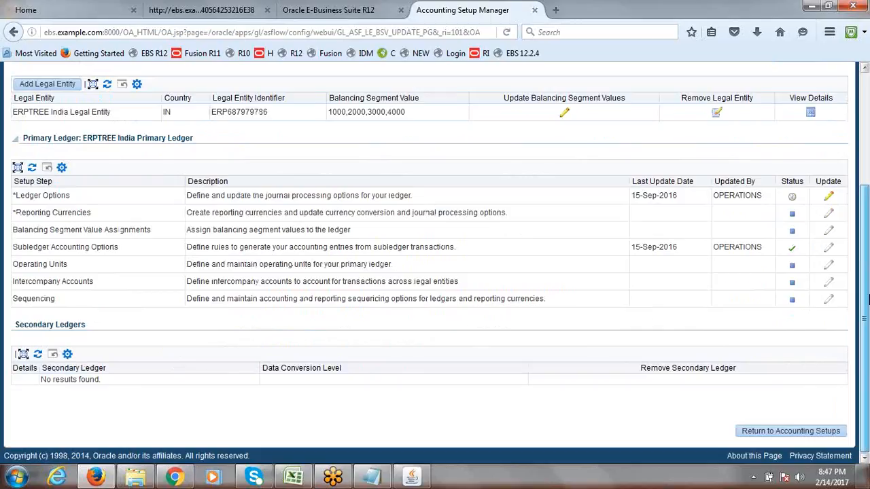
drag(866, 299, 868, 133)
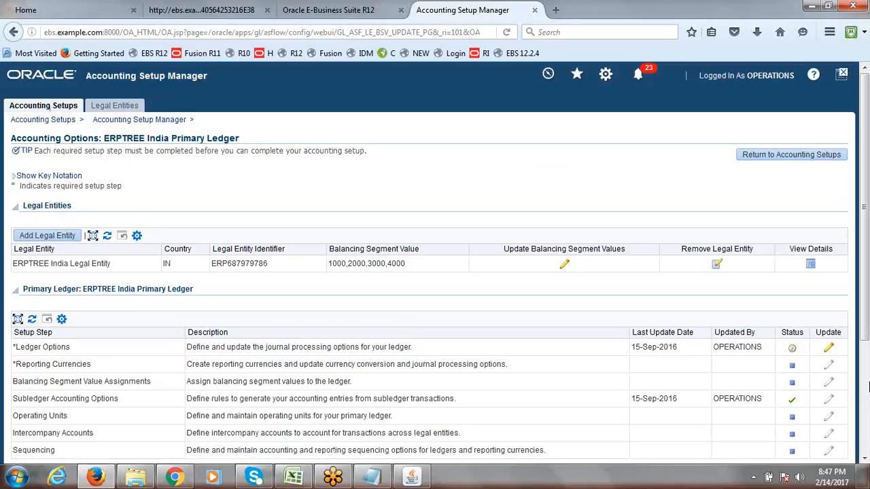
Open the ledger update wizard at Ledger Options and enter 'dslkfjsld' as Retained Earnings Account
click(829, 347)
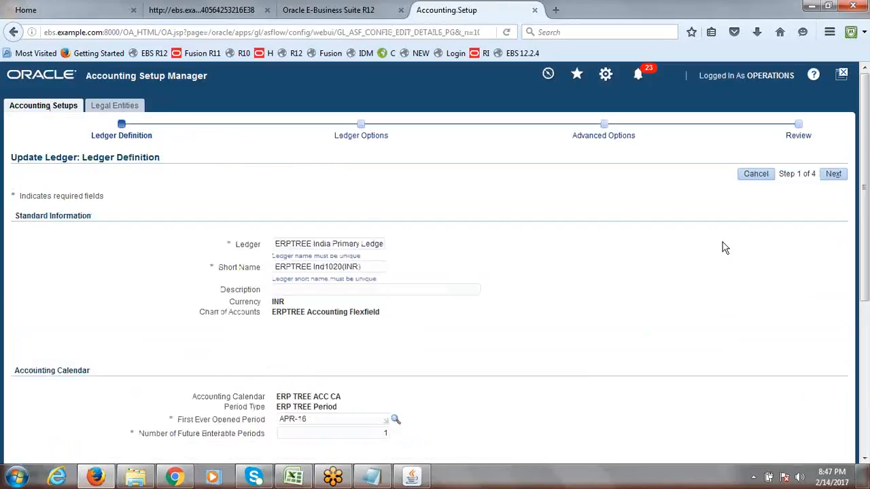
click(834, 175)
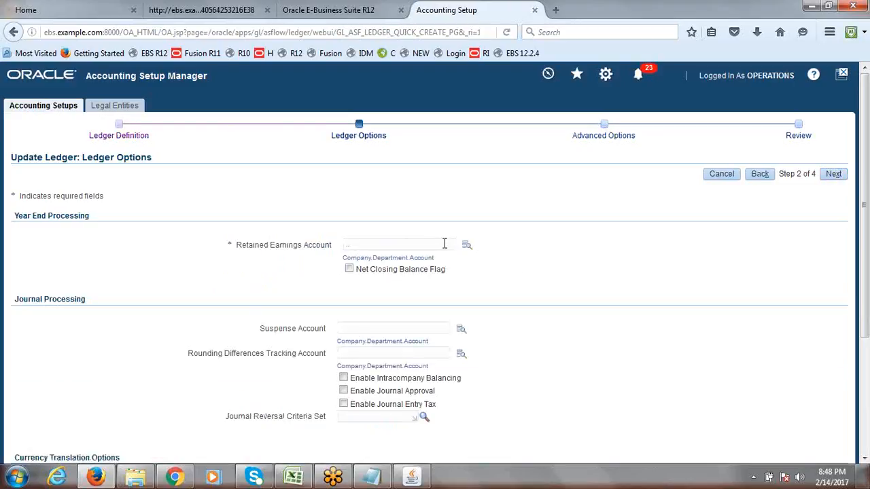
click(444, 243)
text(dslkfjsld)
key(Tab)
Try the Retained Earnings Account lookup, clear its search text, and close the lookup window
click(466, 247)
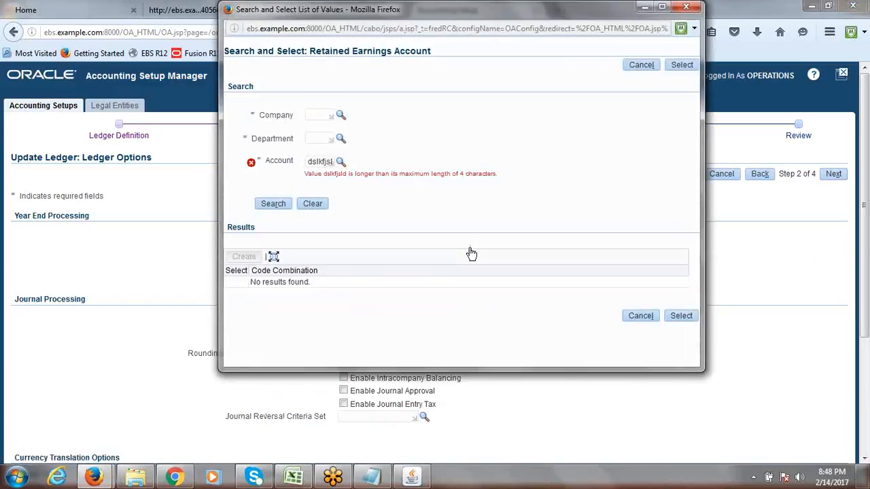
double_click(336, 160)
key(BackSpace)
drag(516, 14, 443, 124)
click(619, 124)
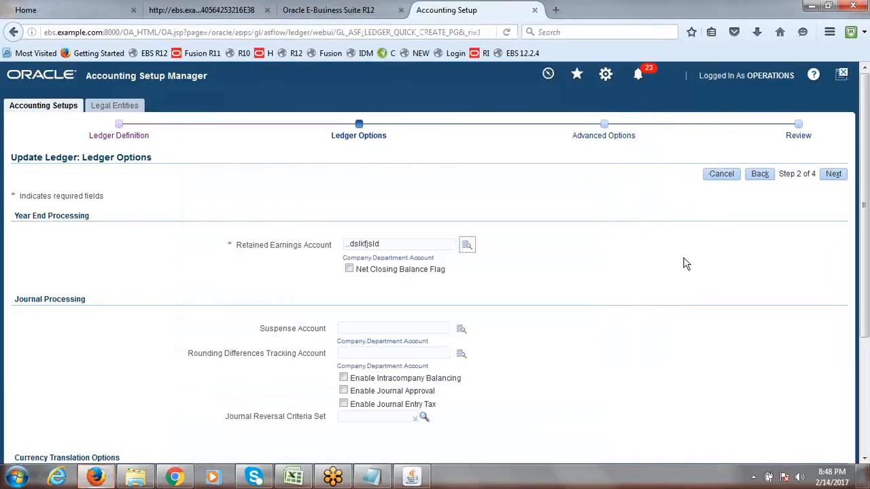
mouse_move(866, 211)
mouse_down()
mouse_move(867, 265)
mouse_move(867, 201)
mouse_up()
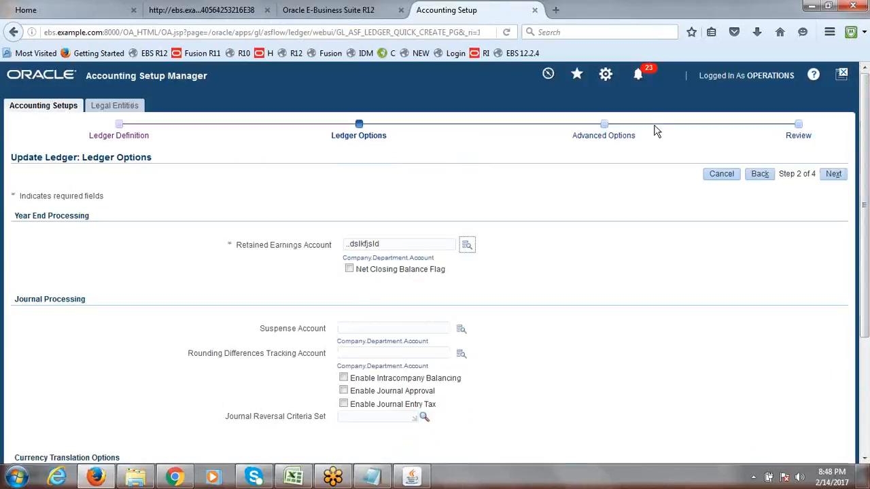
click(293, 477)
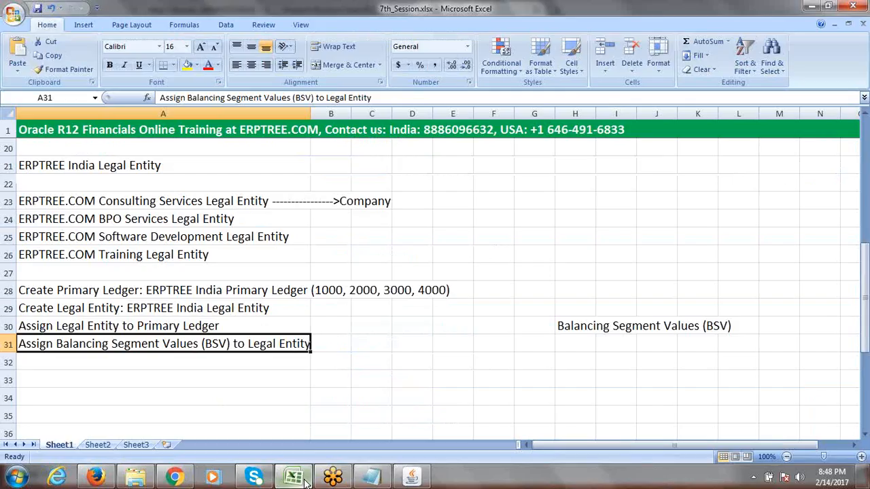
click(184, 290)
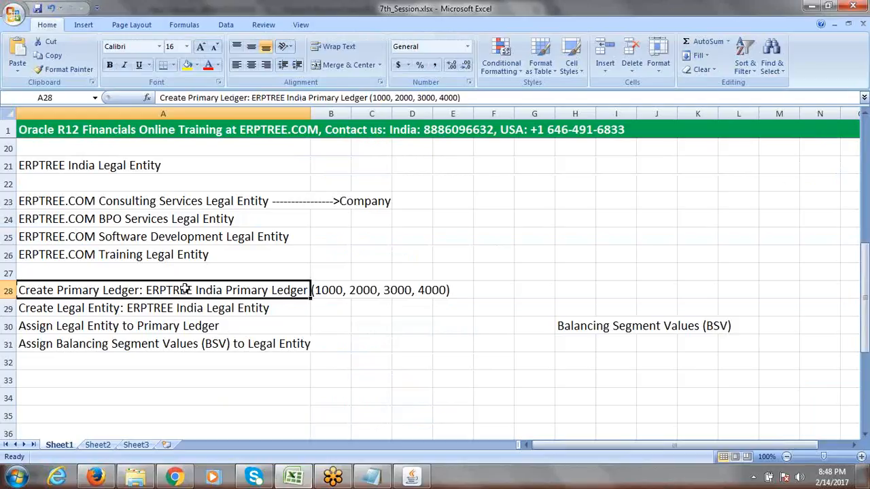
drag(185, 289, 187, 331)
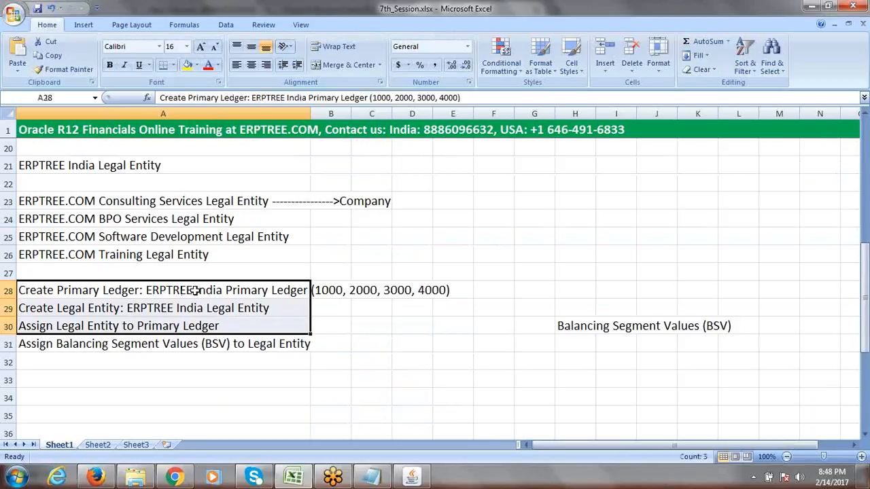
click(149, 311)
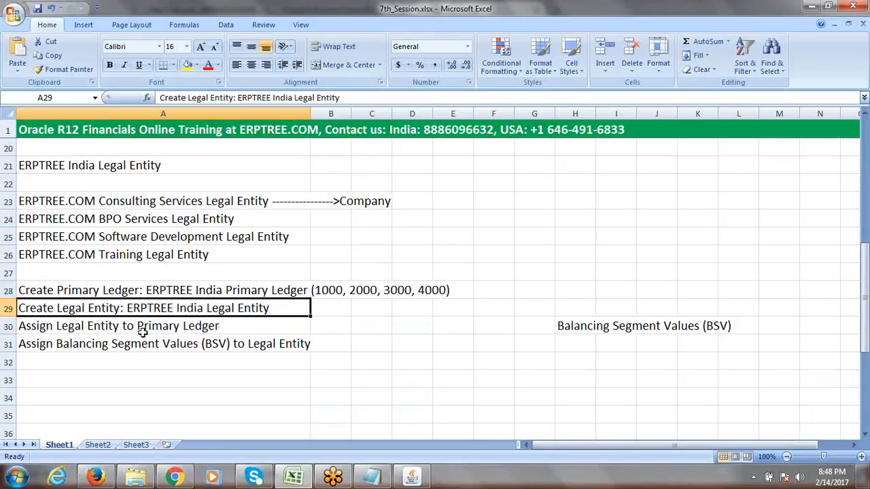
click(156, 327)
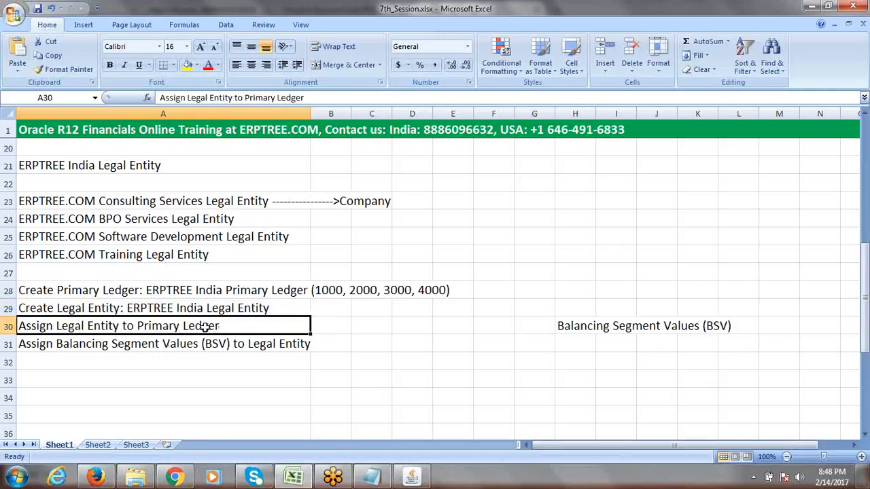
click(106, 346)
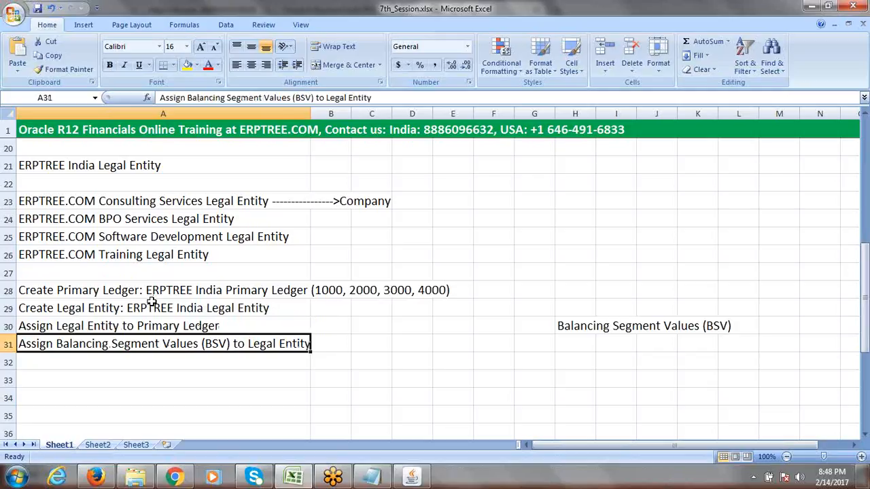
click(228, 292)
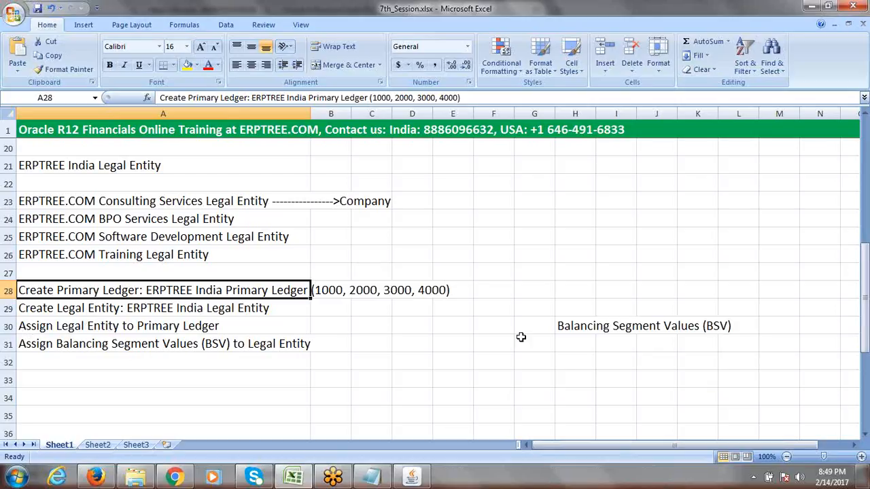
Type the label PL in cell F24 and LE in cell H24
click(490, 216)
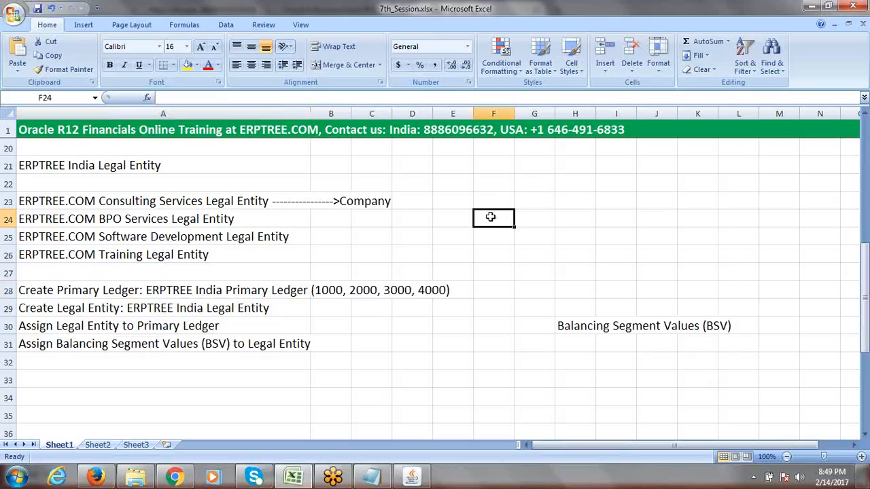
text(PL)
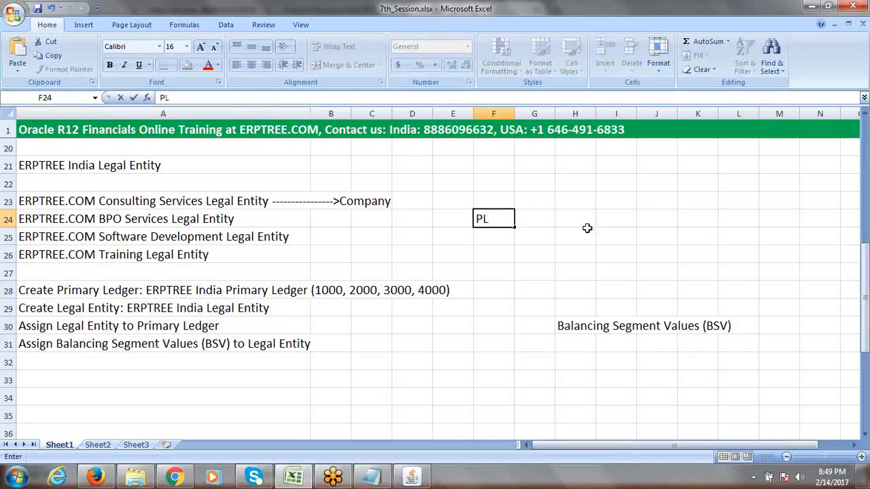
click(586, 220)
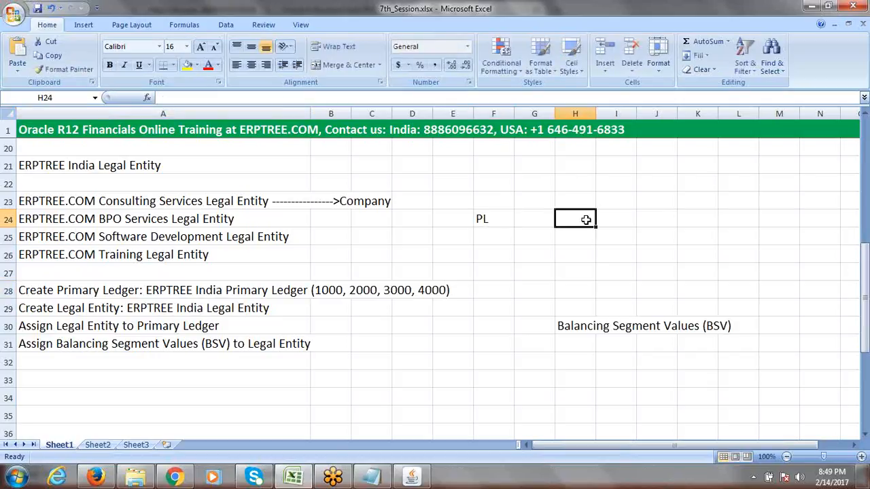
text(;E)
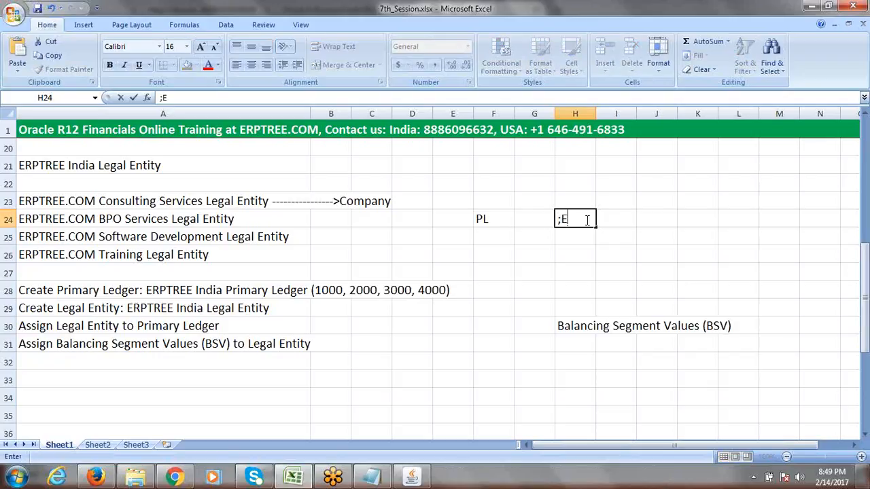
key(BackSpace)
text(l)
key(BackSpace)
text(LE)
Highlight the LE label in H24, then return to F24 and the balancing segment step
drag(570, 218, 561, 219)
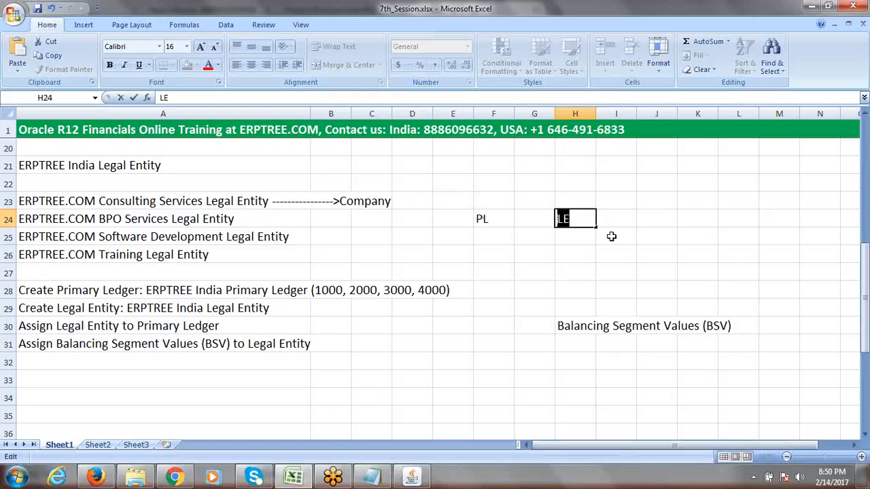
click(582, 222)
drag(582, 222, 558, 217)
click(484, 219)
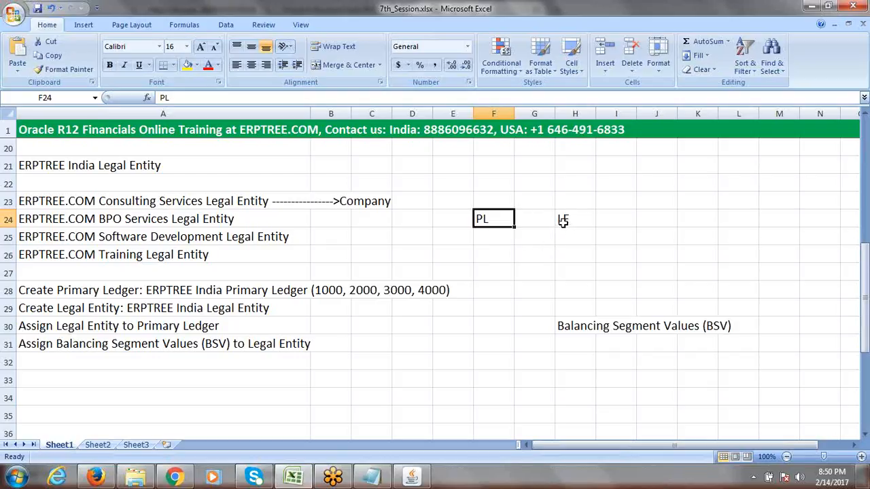
click(204, 344)
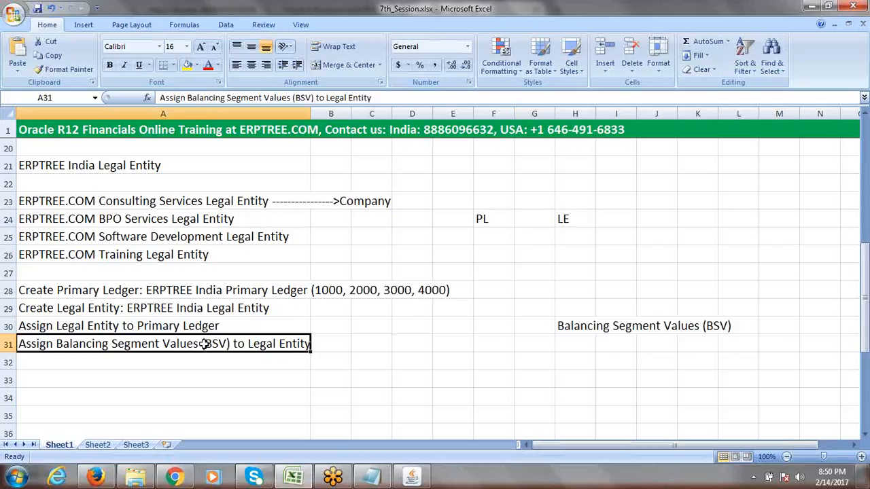
Point out the PL label and nearby cells in the notes, then return to Oracle in Firefox
click(865, 301)
click(483, 221)
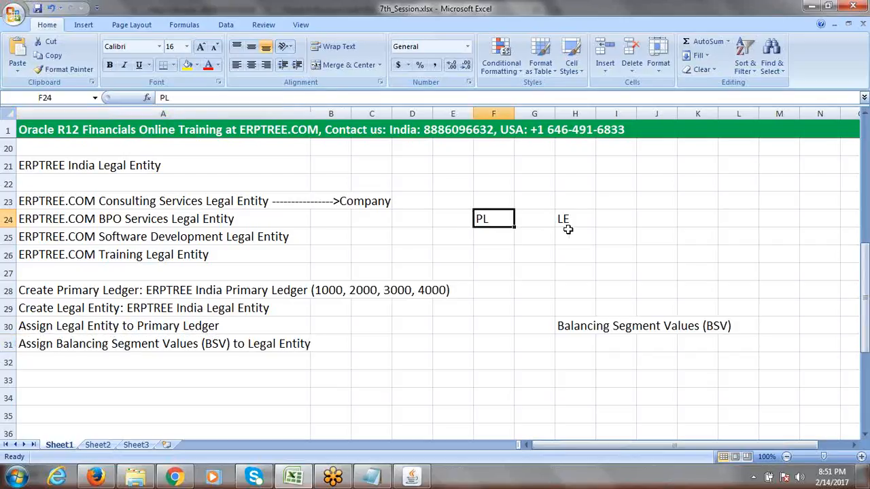
click(597, 204)
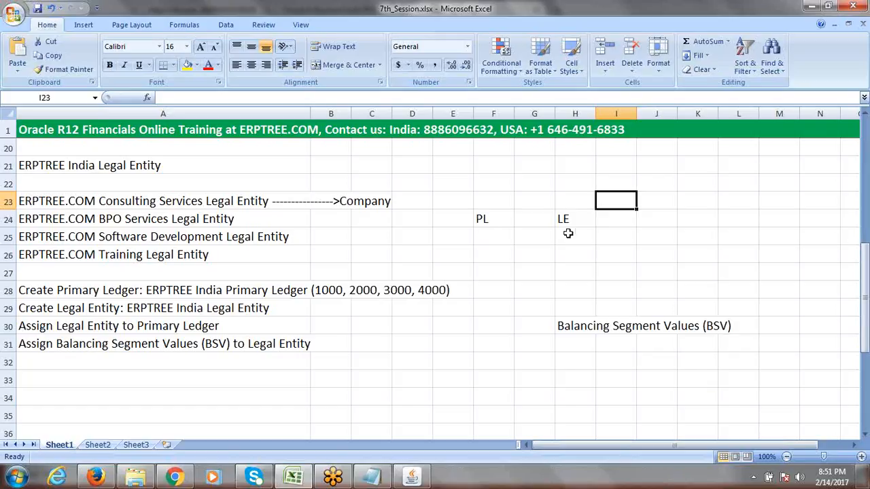
click(688, 225)
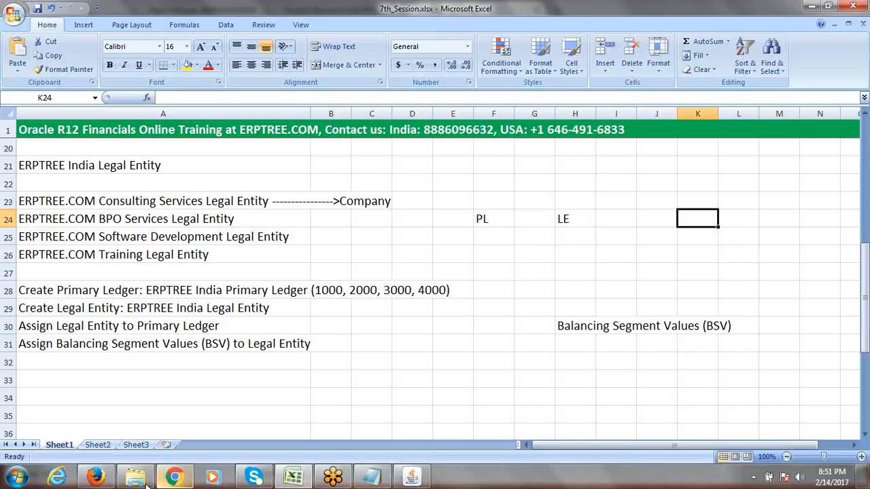
click(95, 477)
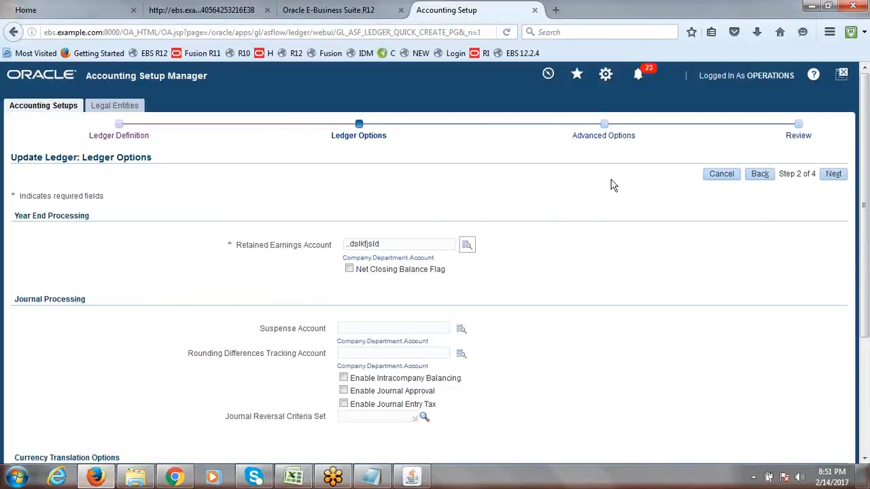
Cancel the ledger options update and highlight the legal entity, ledger name and values 1000–4000
click(727, 178)
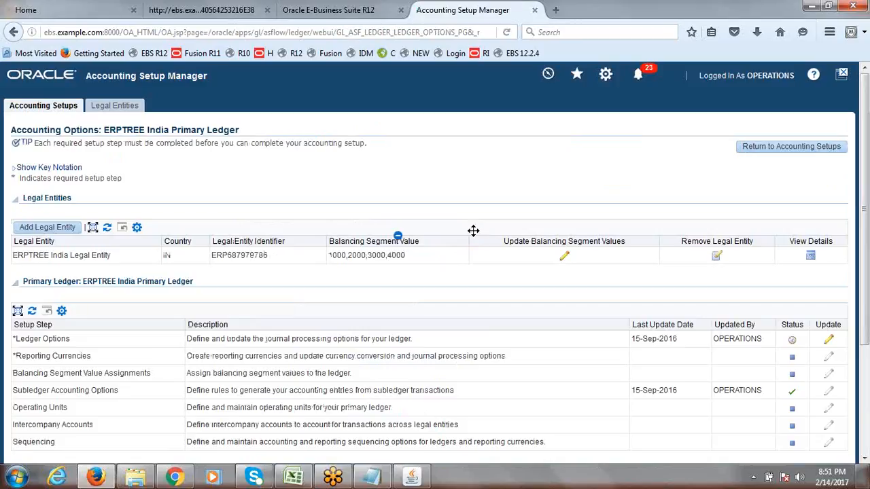
drag(12, 256, 117, 265)
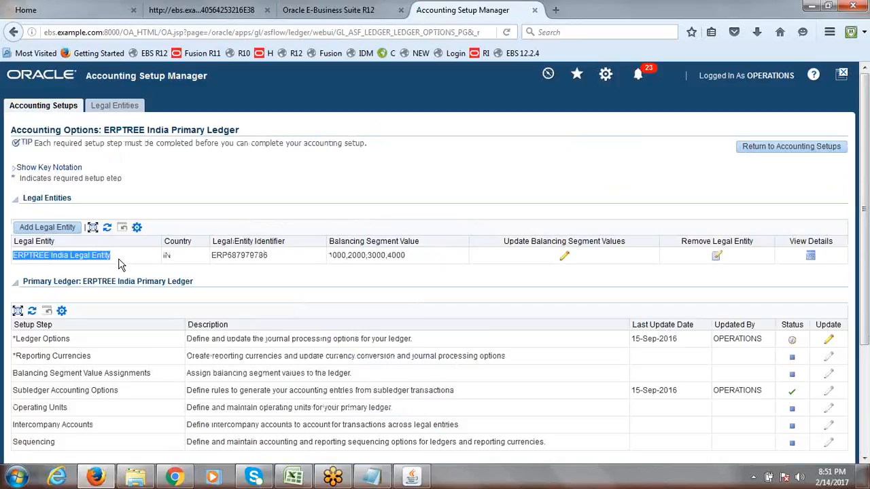
drag(47, 283, 185, 285)
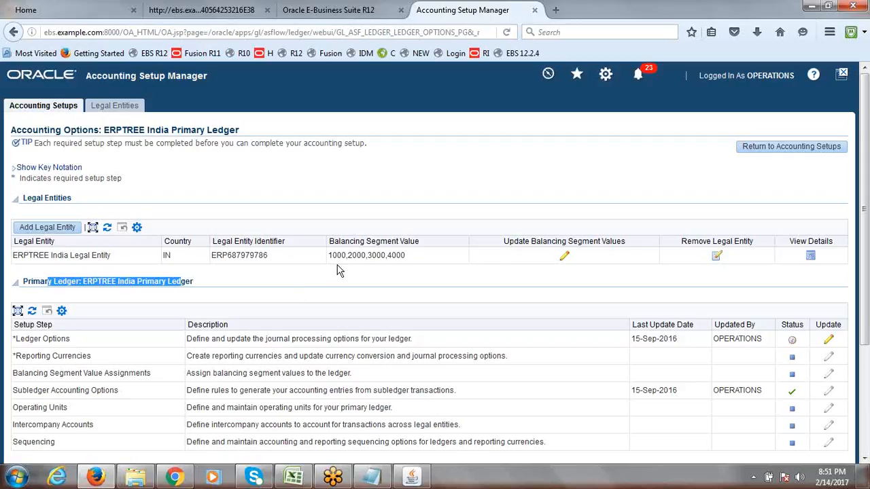
drag(329, 256, 408, 258)
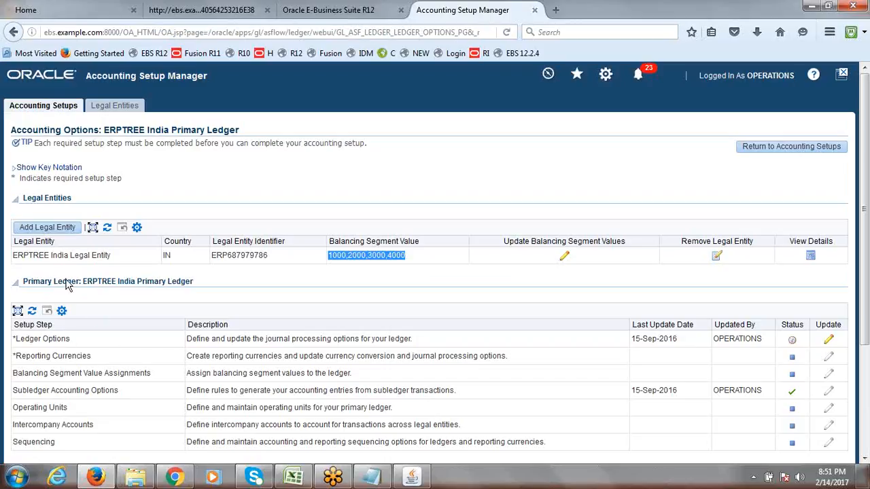
drag(63, 285, 215, 289)
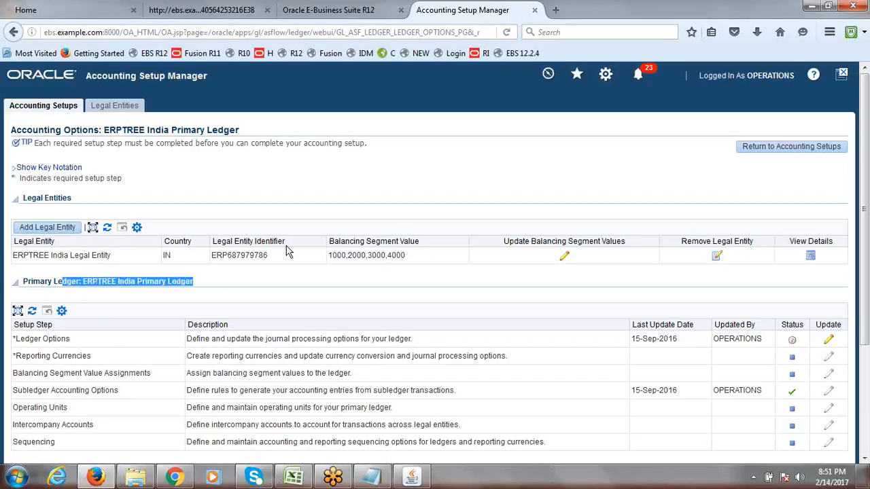
drag(110, 256, 21, 255)
click(464, 291)
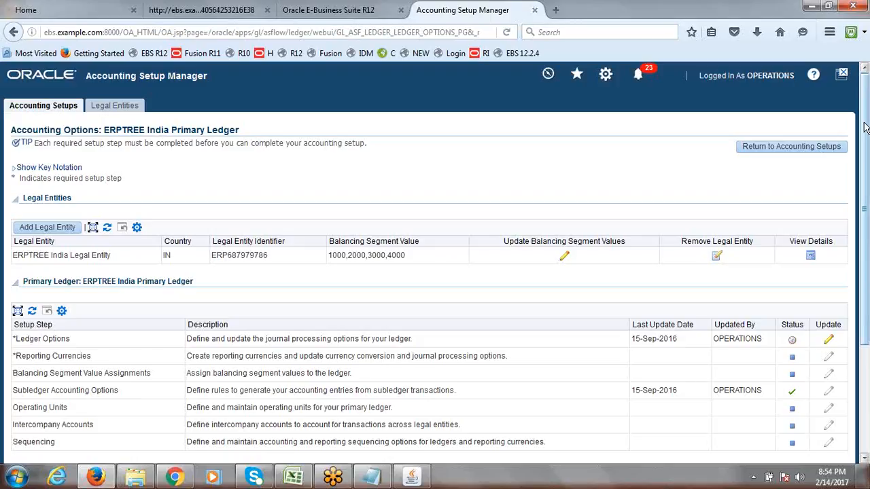
Open the Update Balancing Segment Values pencil for ERPTREE India Legal Entity
drag(865, 127, 864, 131)
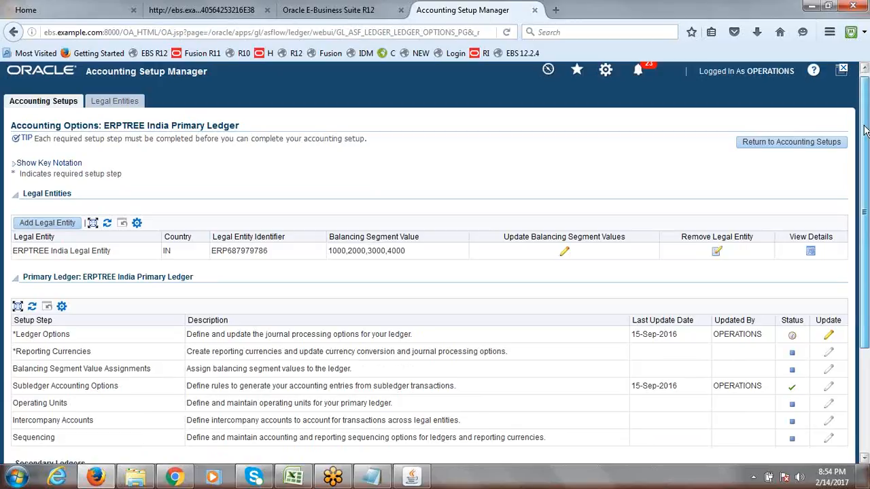
mouse_move(864, 131)
mouse_down()
mouse_move(864, 121)
mouse_move(867, 176)
mouse_move(868, 136)
mouse_up()
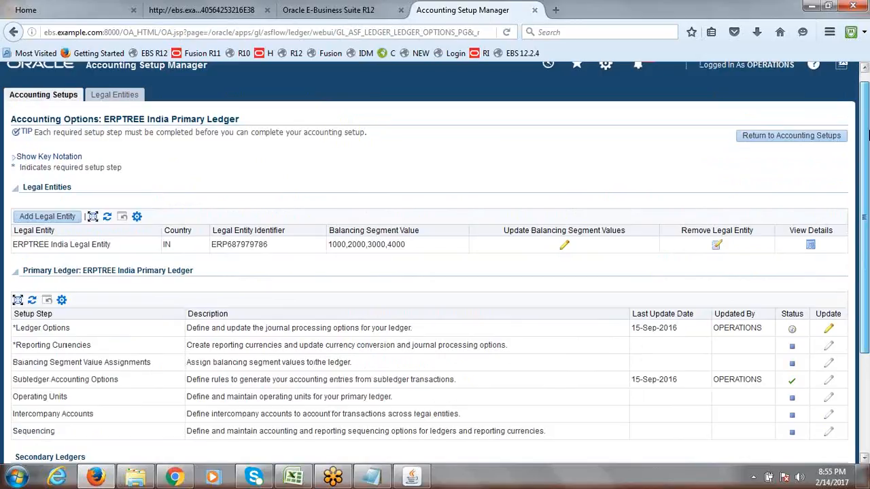
drag(868, 135, 868, 112)
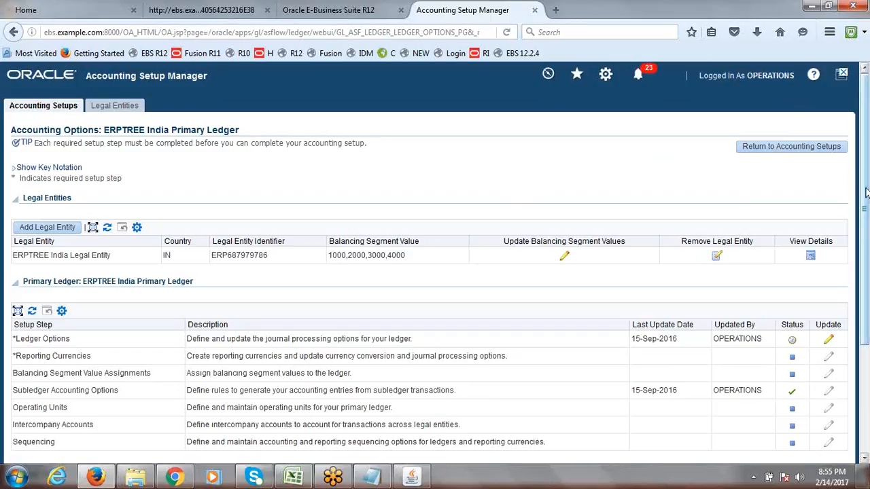
scroll(867, 149, down, 2)
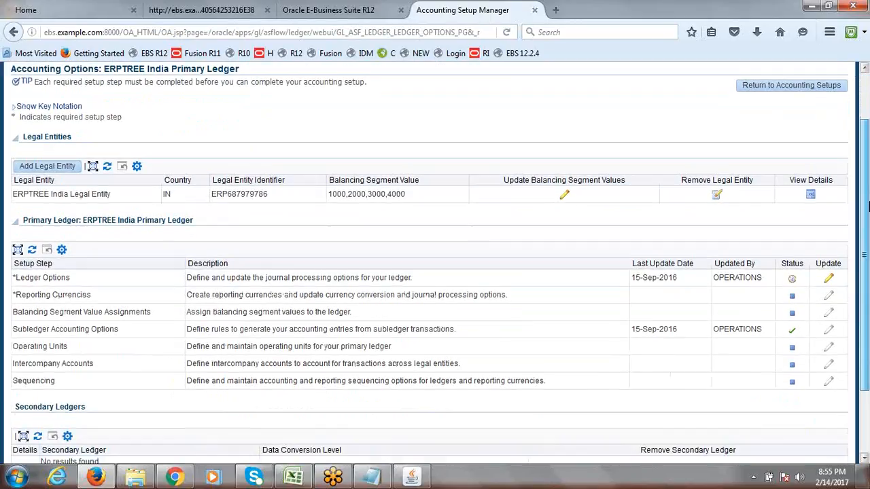
scroll(866, 115, up, 2)
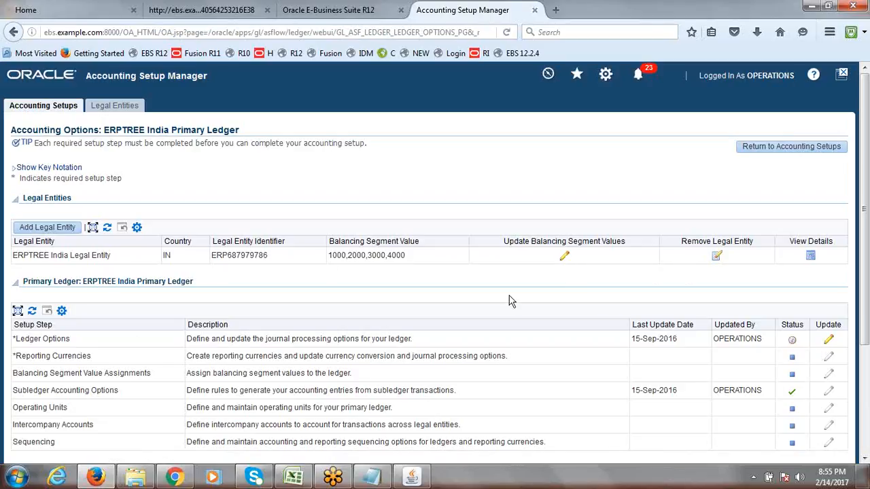
click(565, 258)
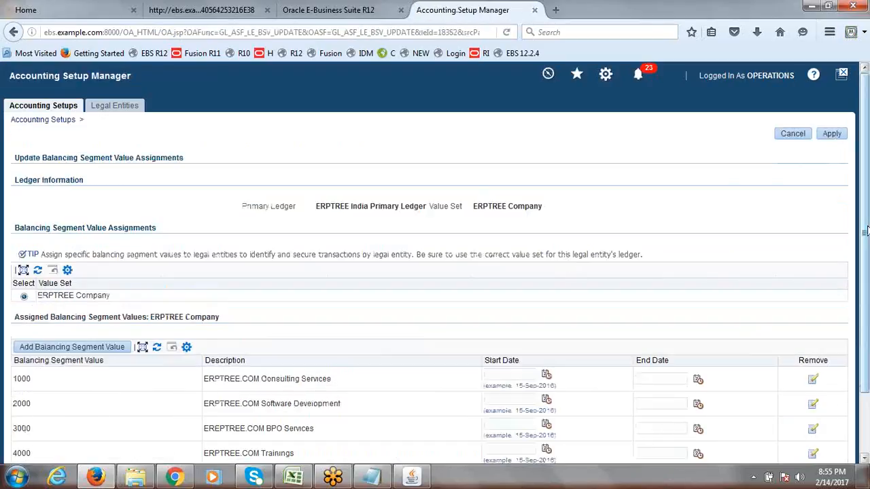
Cancel the Update Balancing Segment Value Assignments page without saving, returning to Accounting Options
scroll(865, 231, down, 2)
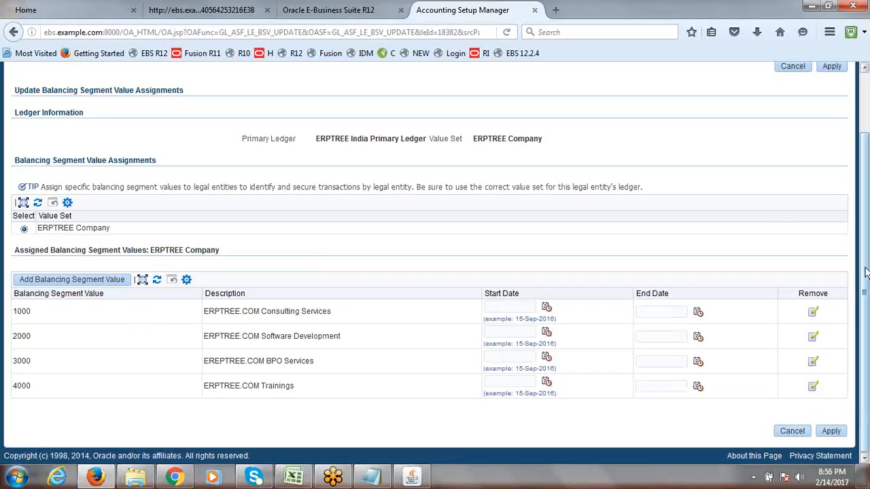
scroll(866, 224, up, 1)
scroll(866, 224, up, 2)
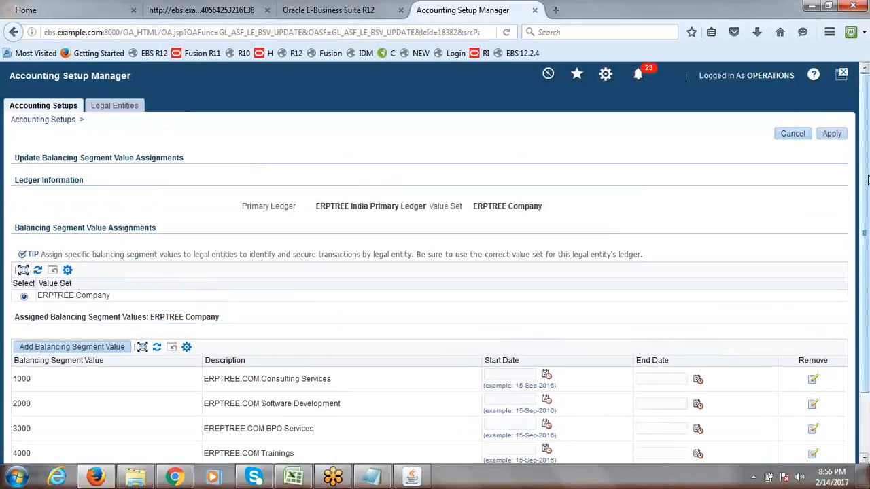
click(791, 134)
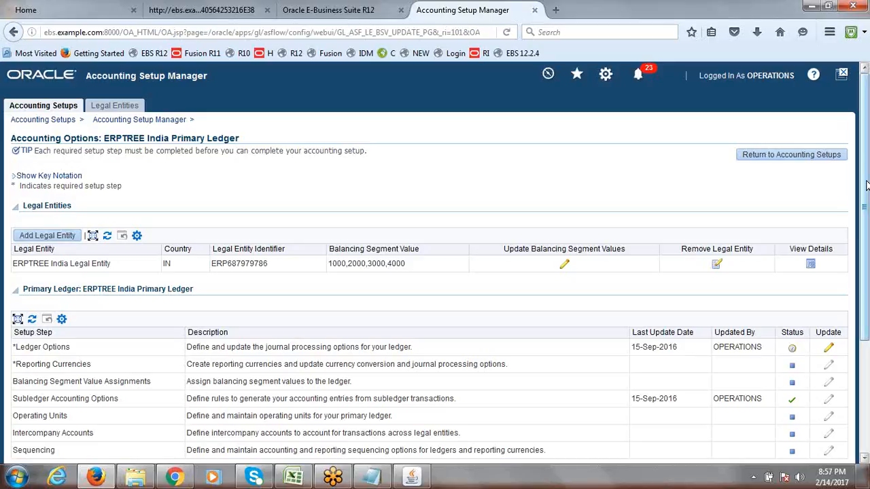
Review the Accounting Options page down to Secondary Ledgers, confirming ERPTREE India Legal Entity holds values 1000–4000
drag(868, 185, 869, 156)
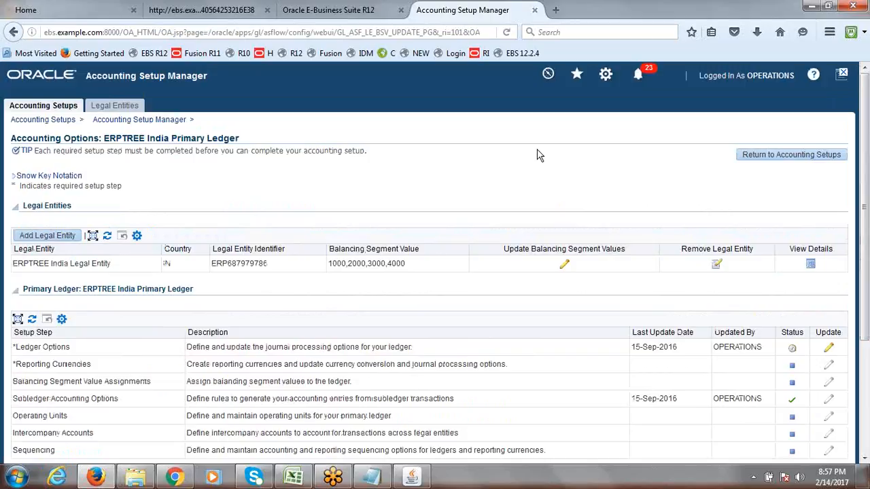
Open the ledger's Ledger Options update, check and close the Retained Earnings lookup, then return to the Excel notes
click(828, 351)
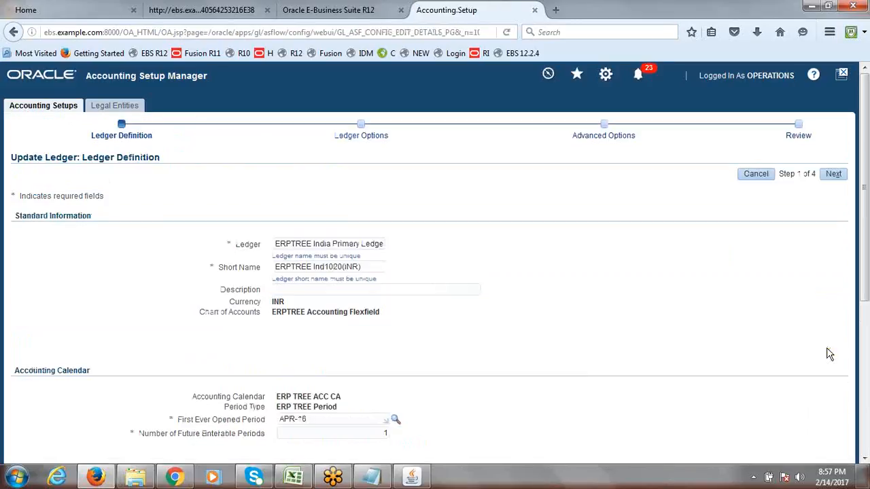
click(832, 176)
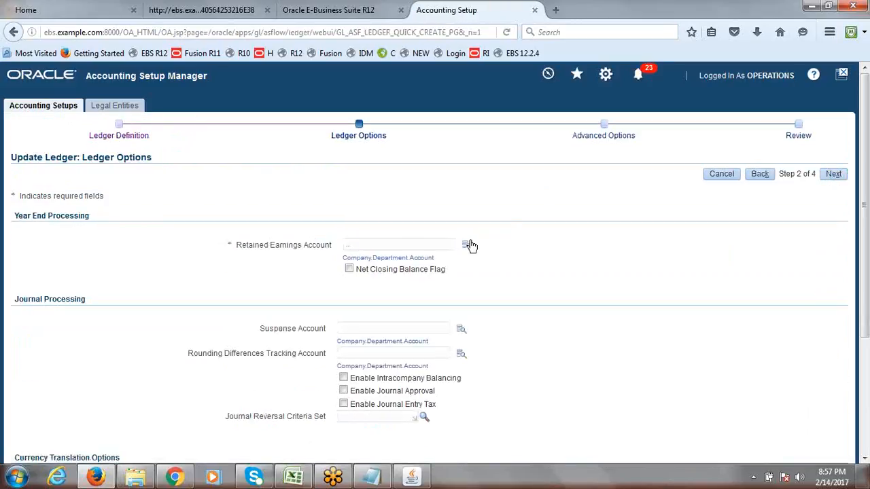
click(469, 245)
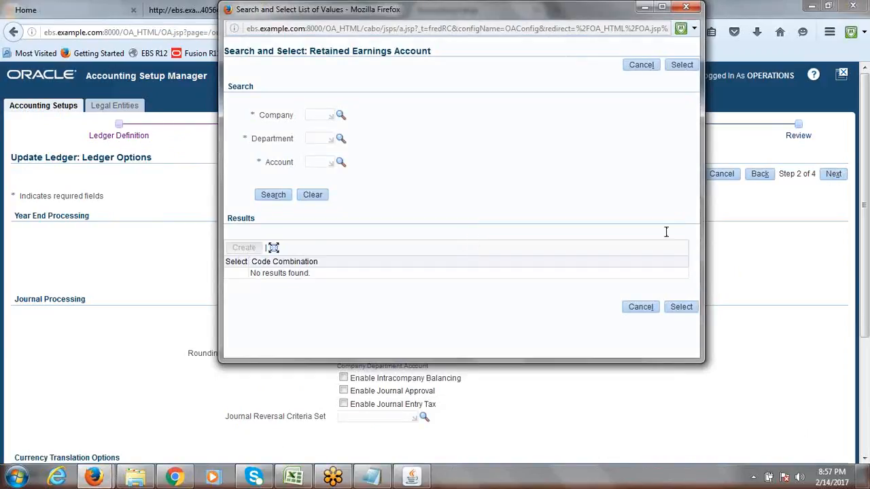
drag(516, 16, 511, 109)
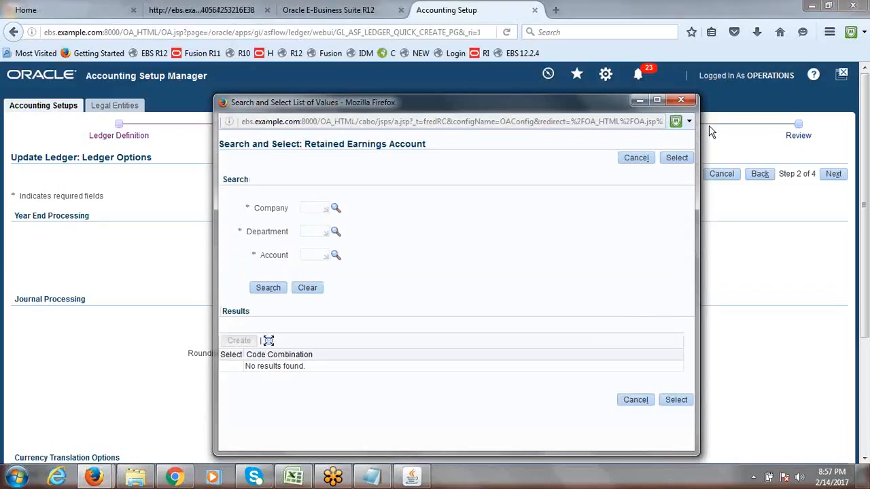
click(680, 99)
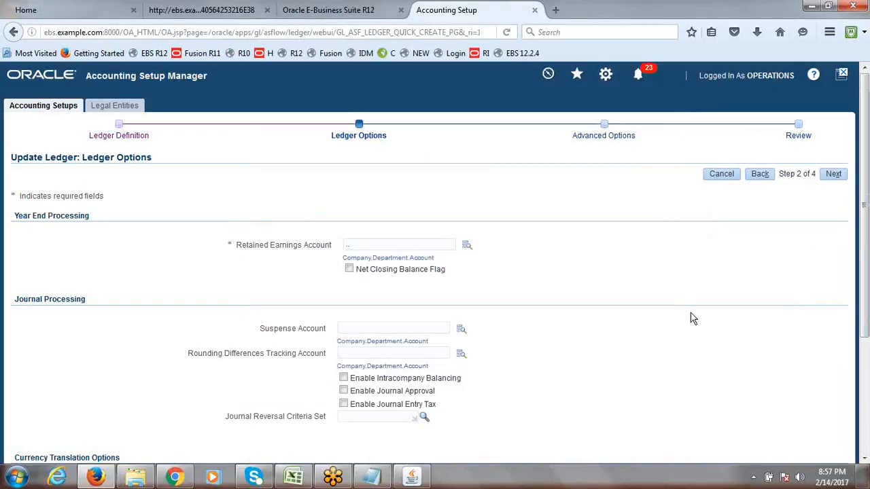
click(292, 477)
Review Sheet1's Primary Ledger diagram and notes, then widen column A to fit the setup steps in rows 21–31
drag(862, 299, 862, 372)
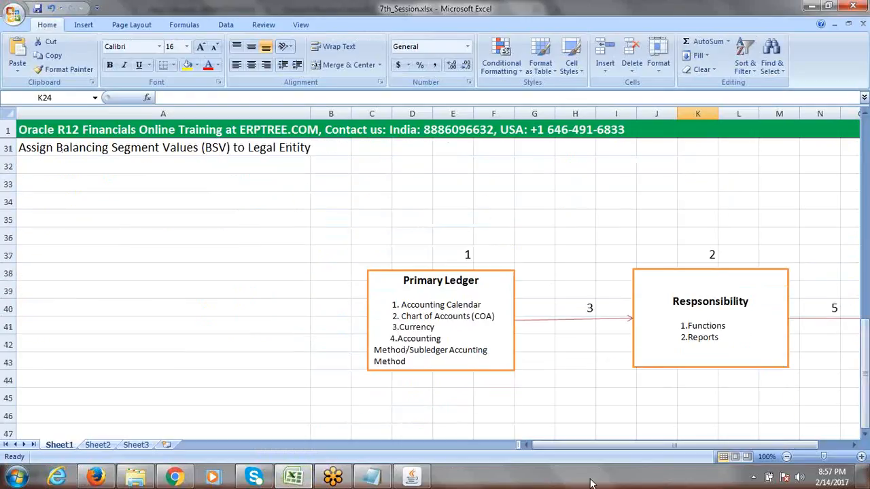
drag(573, 447, 618, 448)
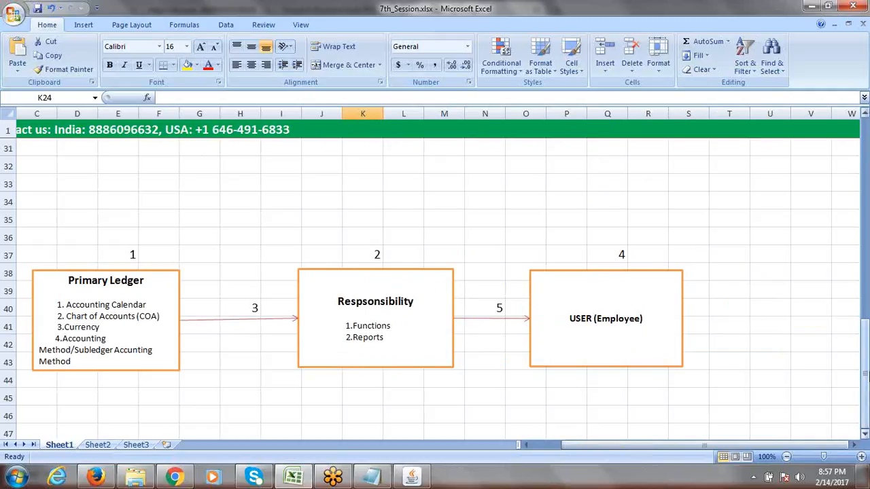
drag(865, 377, 865, 265)
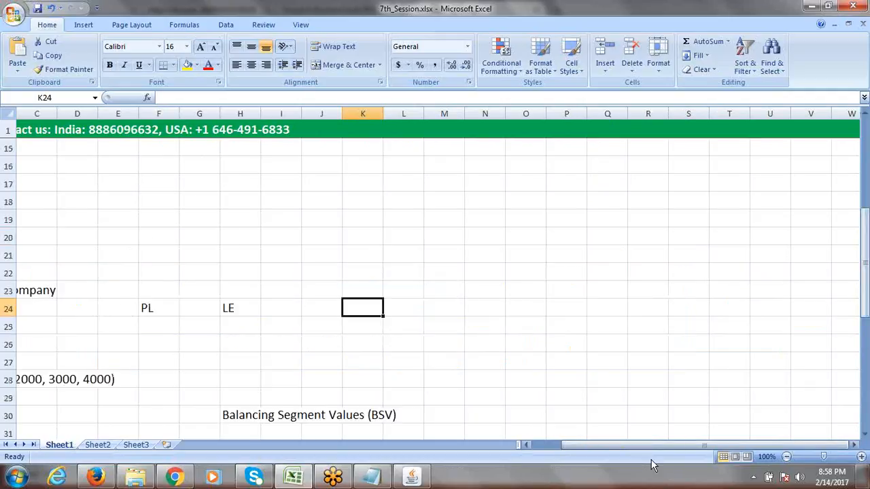
drag(665, 448, 534, 442)
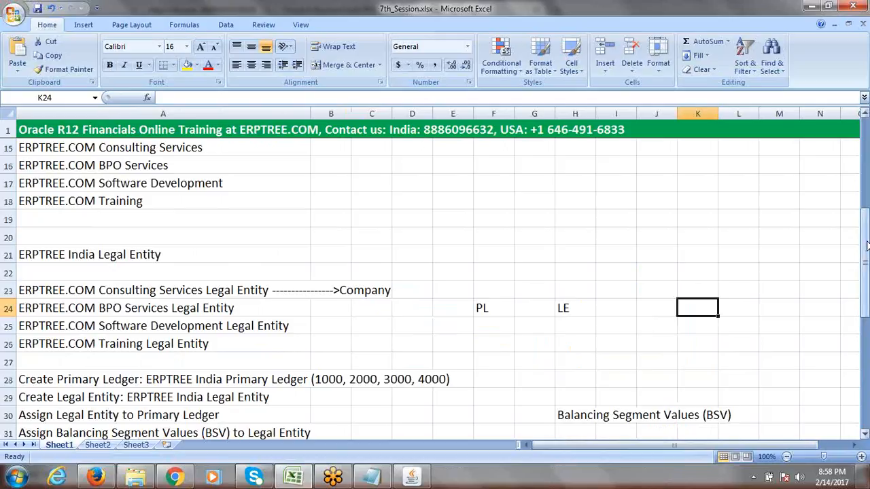
drag(865, 244, 865, 248)
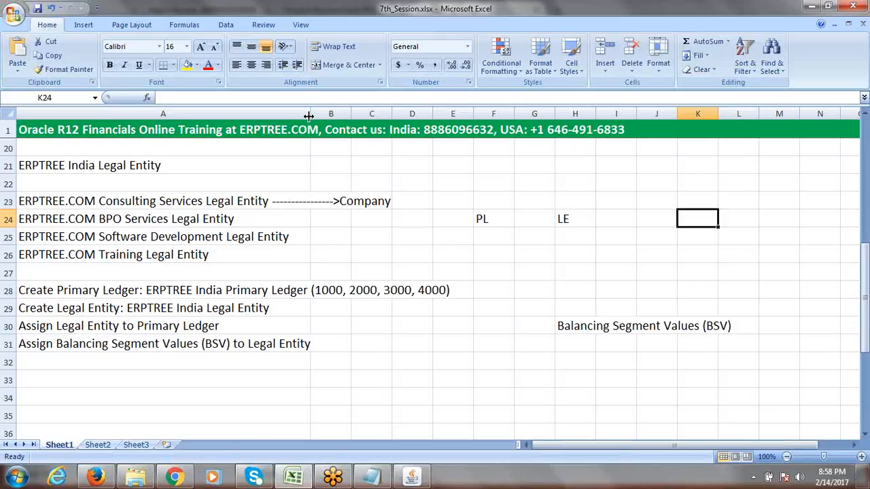
drag(309, 116, 344, 114)
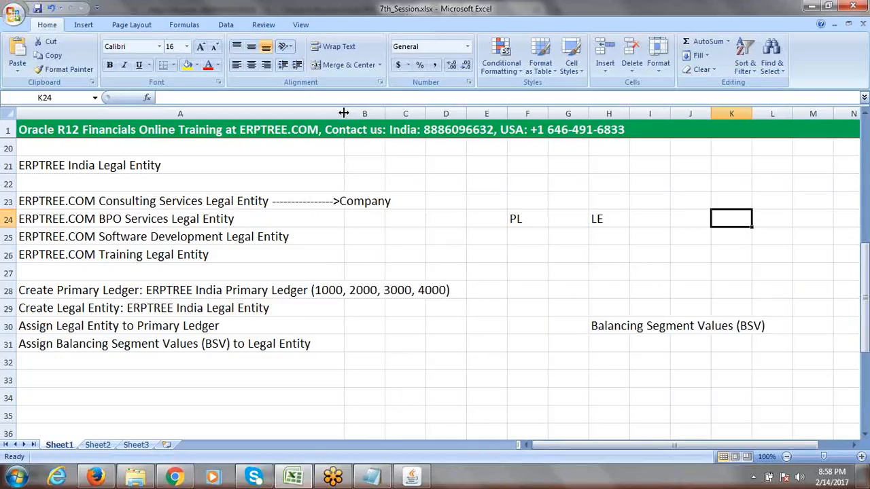
click(799, 15)
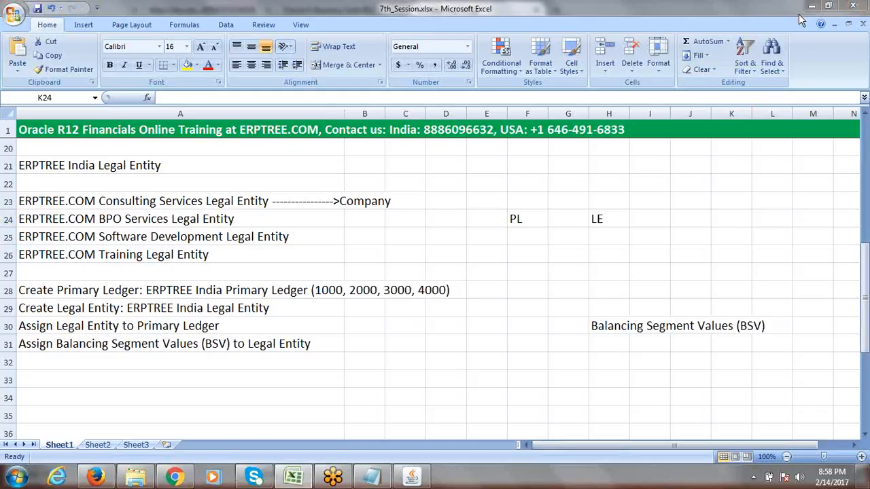
click(799, 20)
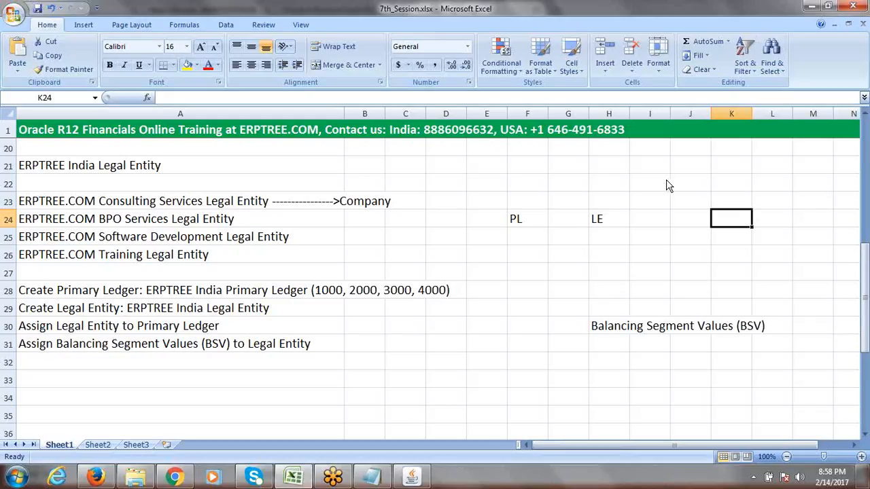
key(alt+Tab)
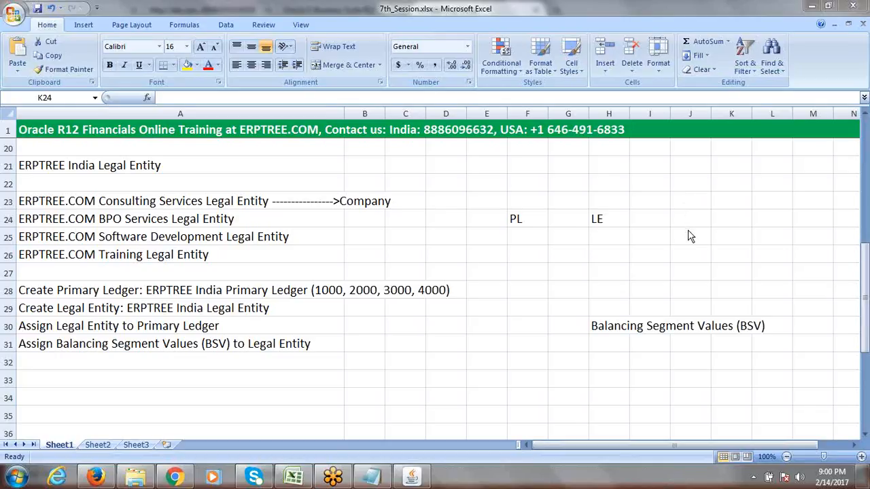
click(246, 291)
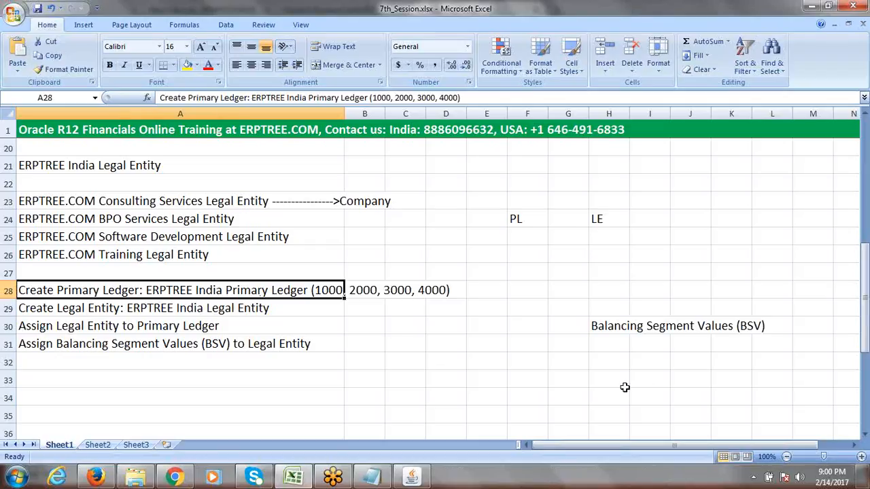
drag(866, 275, 866, 293)
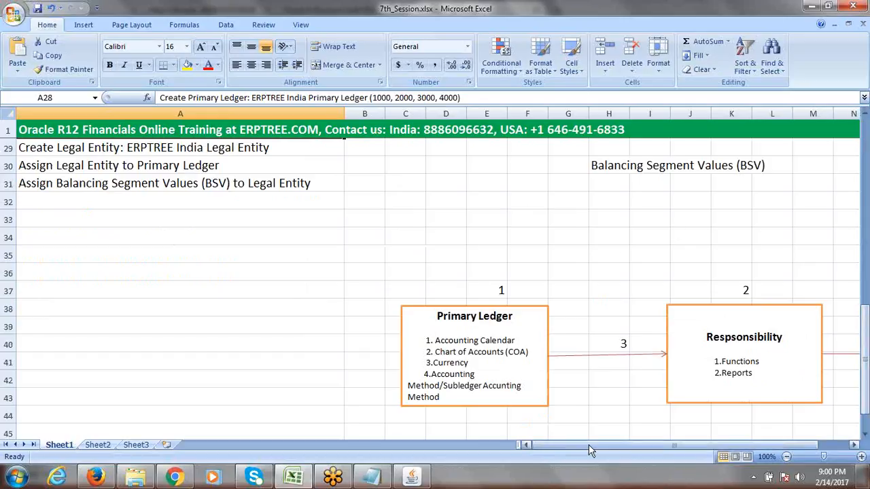
drag(588, 445, 616, 447)
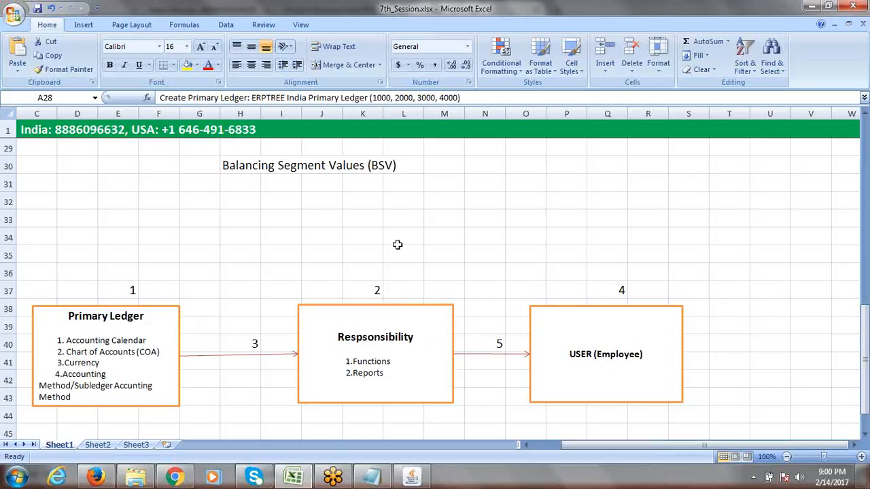
click(414, 176)
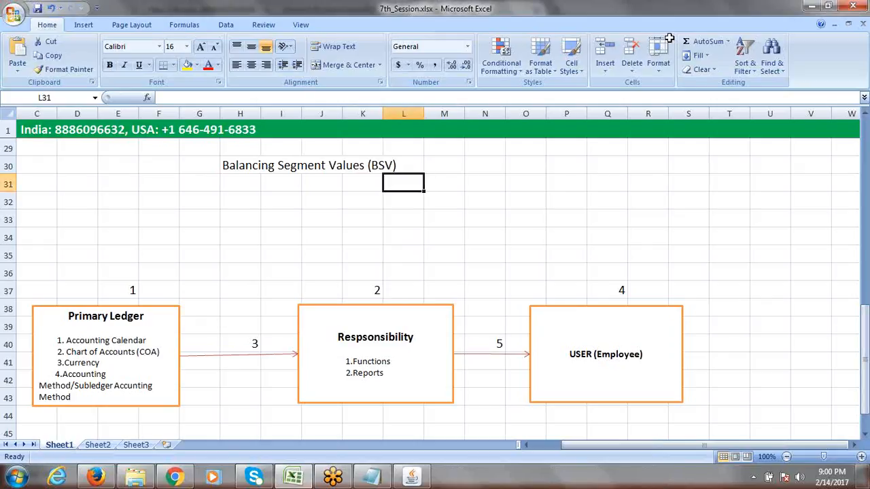
drag(869, 368, 869, 325)
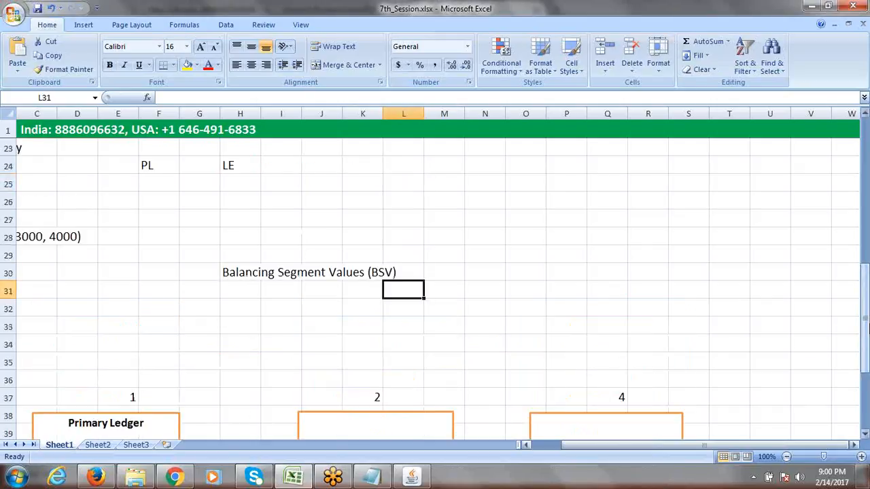
drag(703, 447, 619, 461)
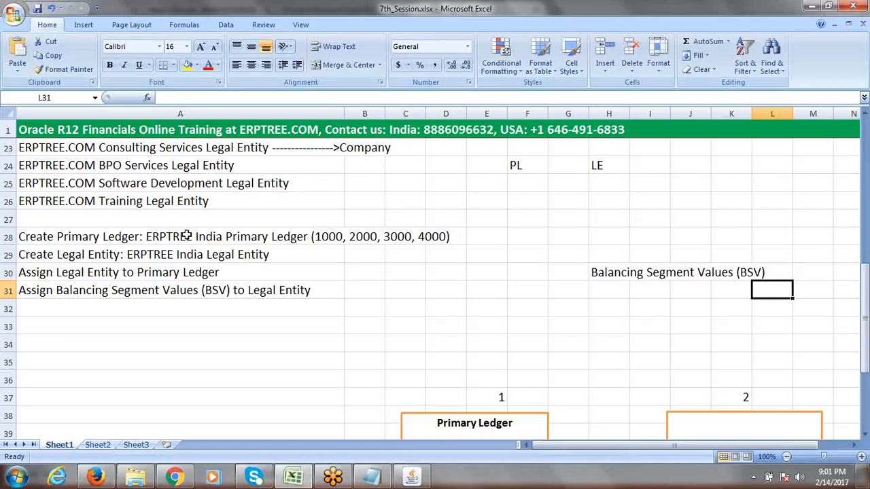
click(186, 237)
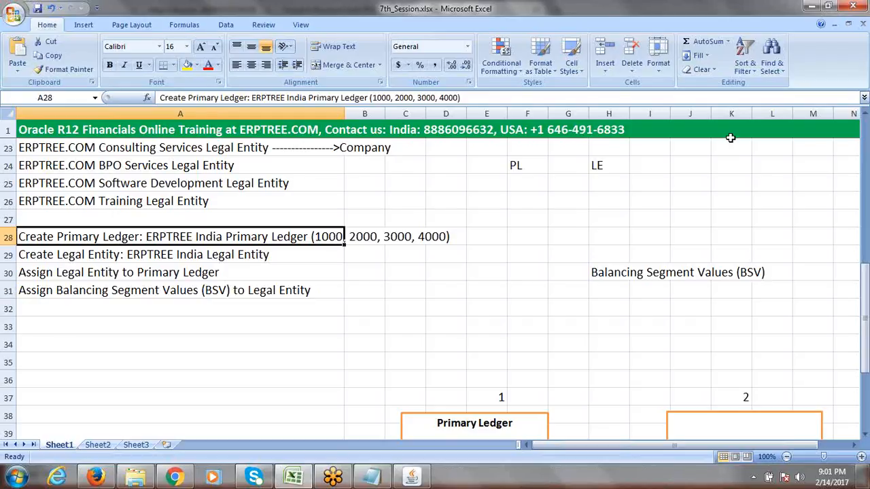
click(800, 18)
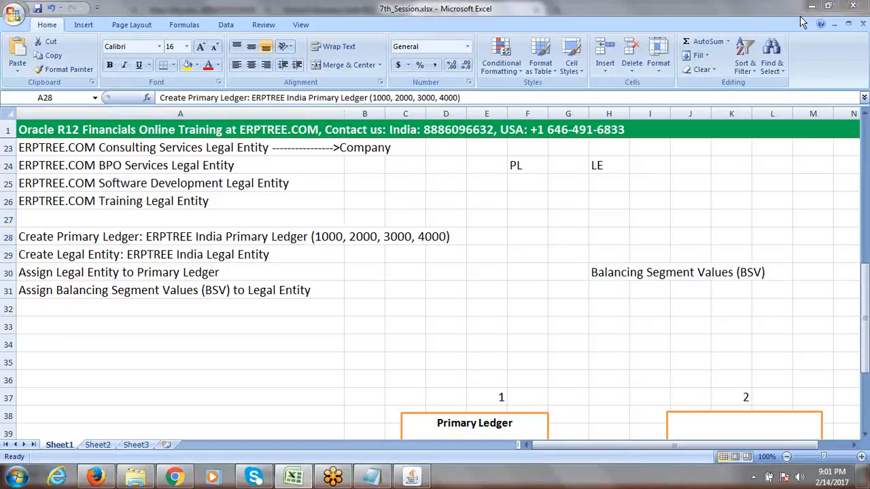
click(797, 12)
click(683, 228)
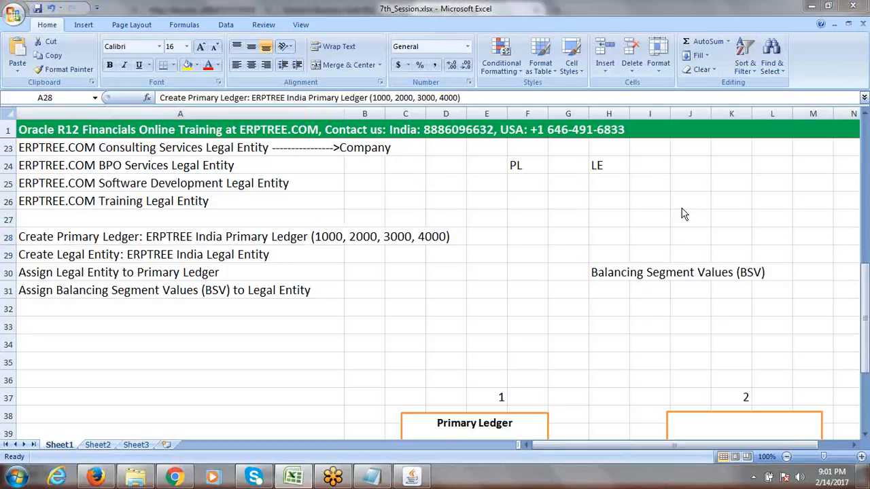